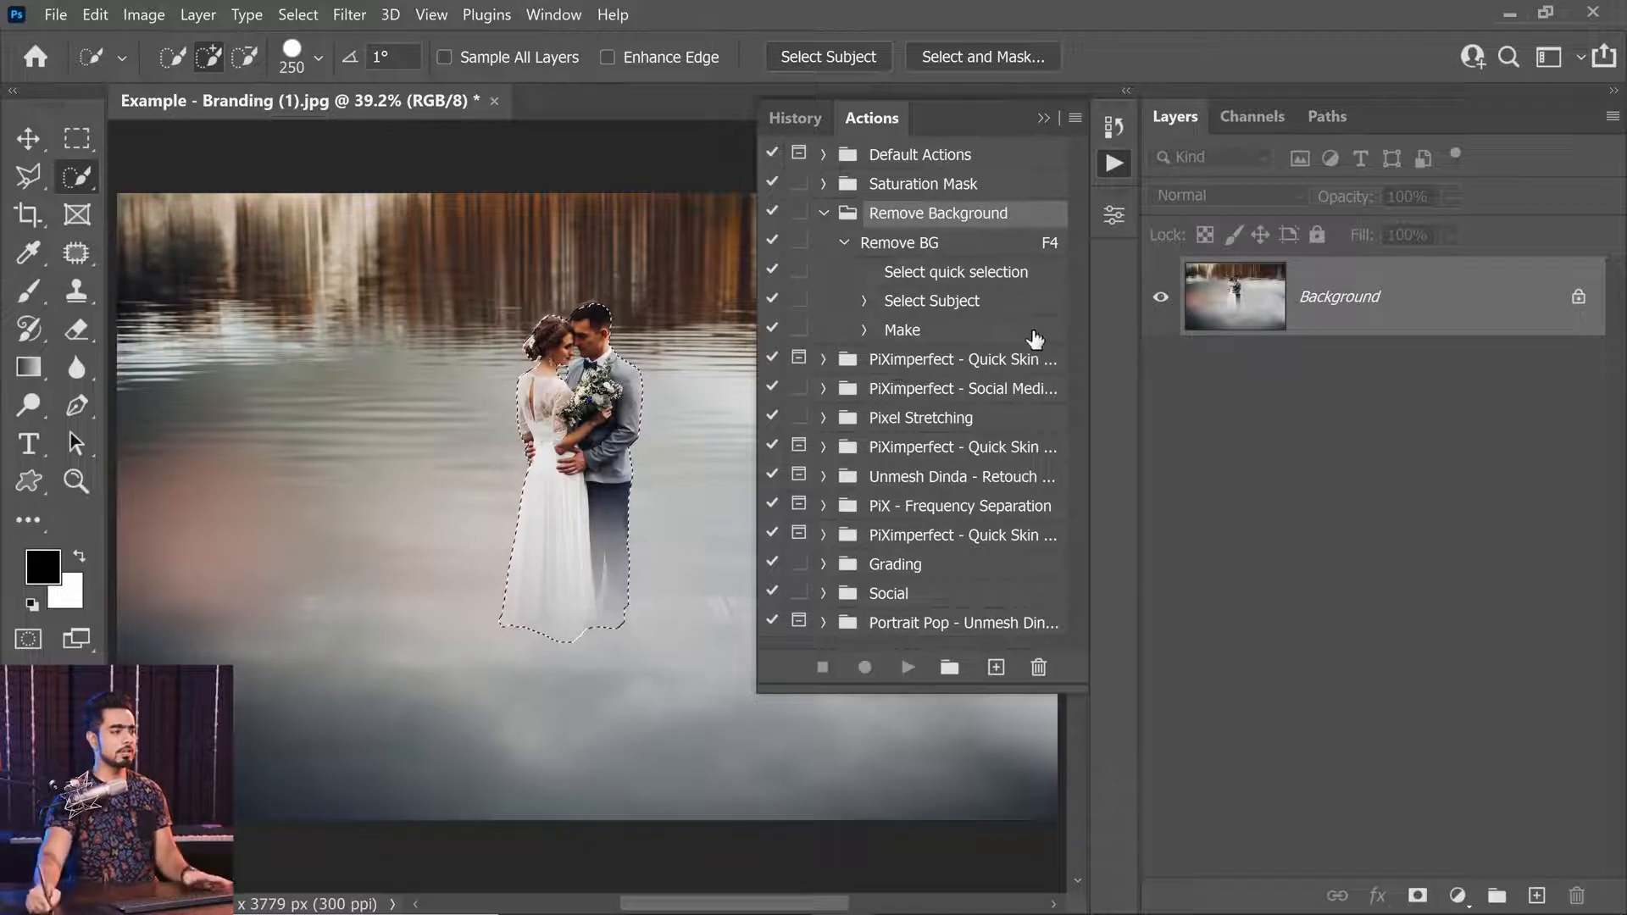
Expand the Make command of the Remove BG action and try masking the Background layer with the couple's selection.
click(863, 332)
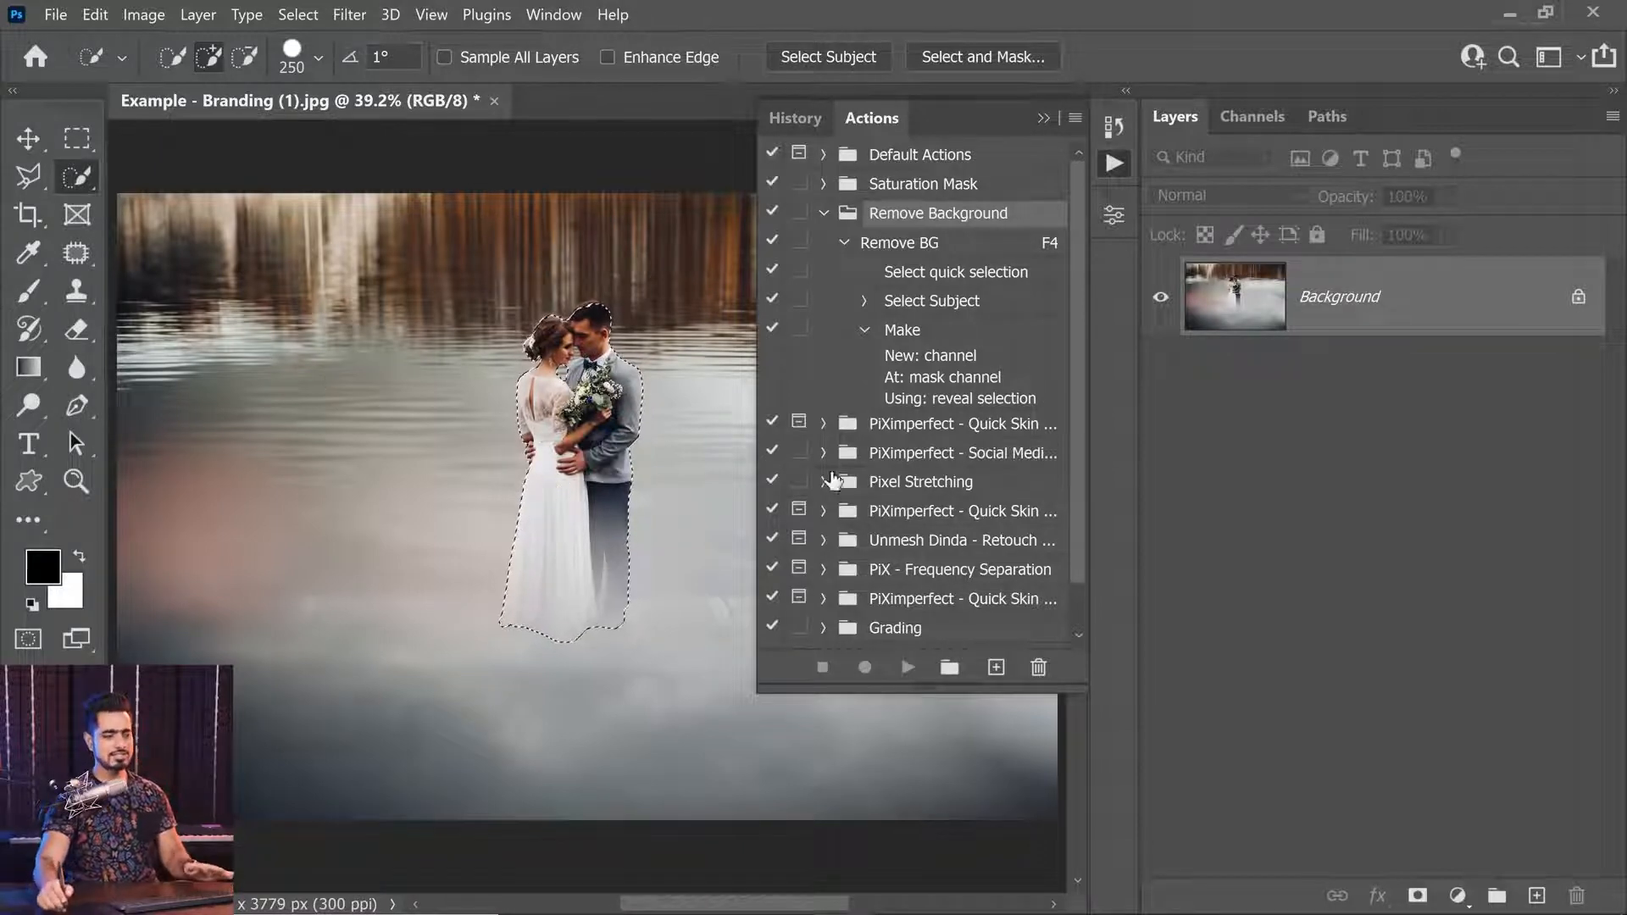
click(1418, 896)
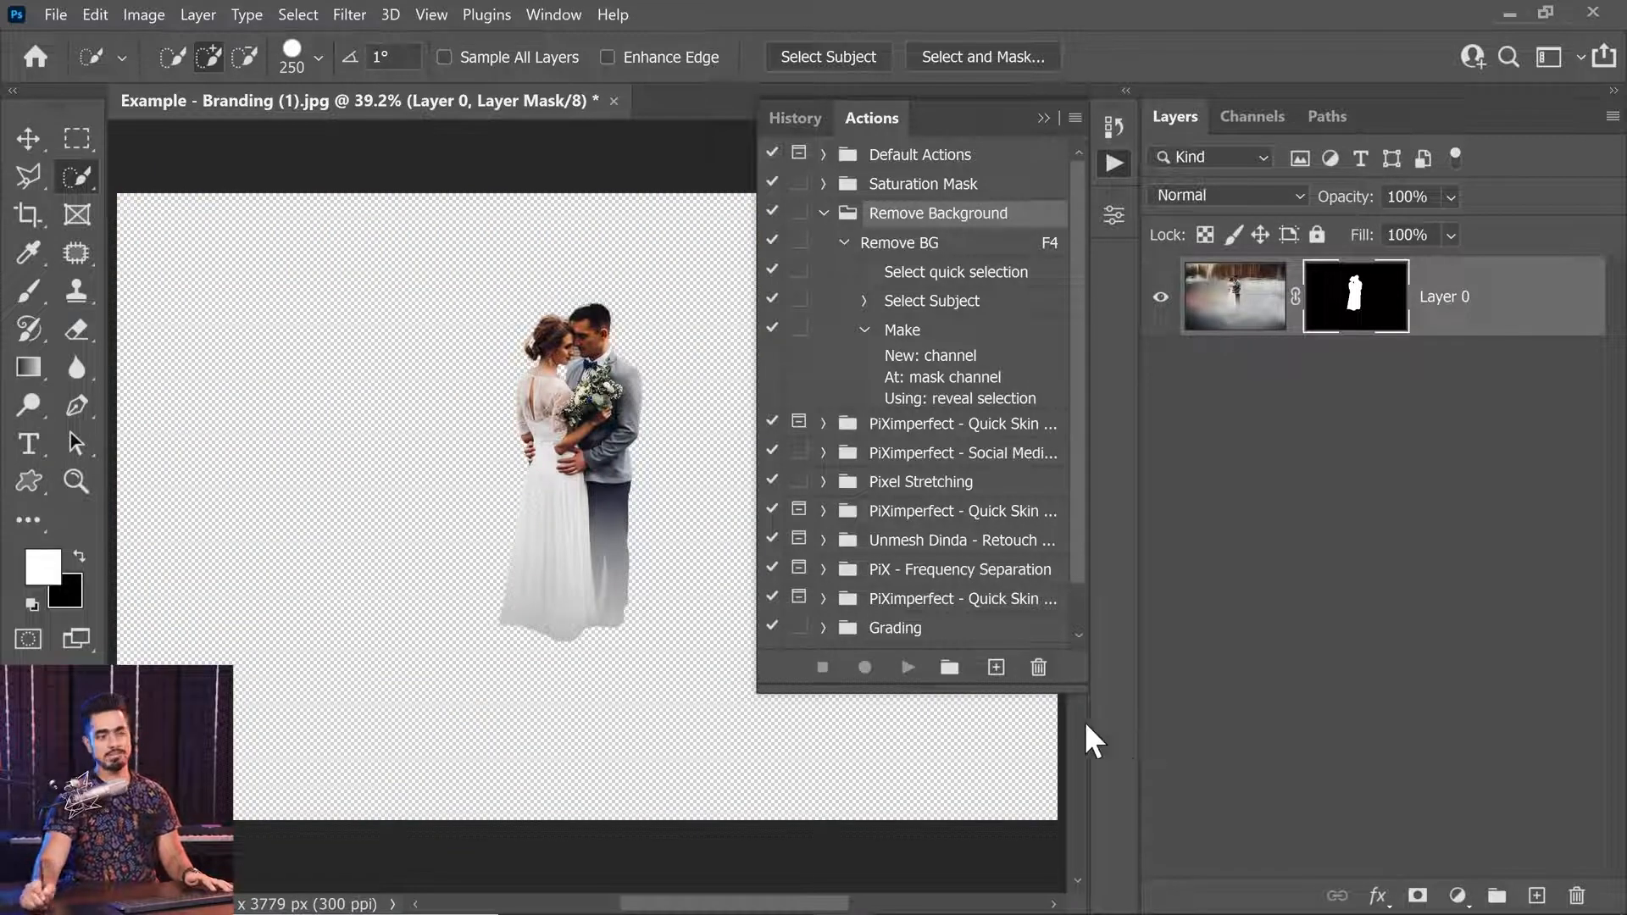
key(ctrl+z)
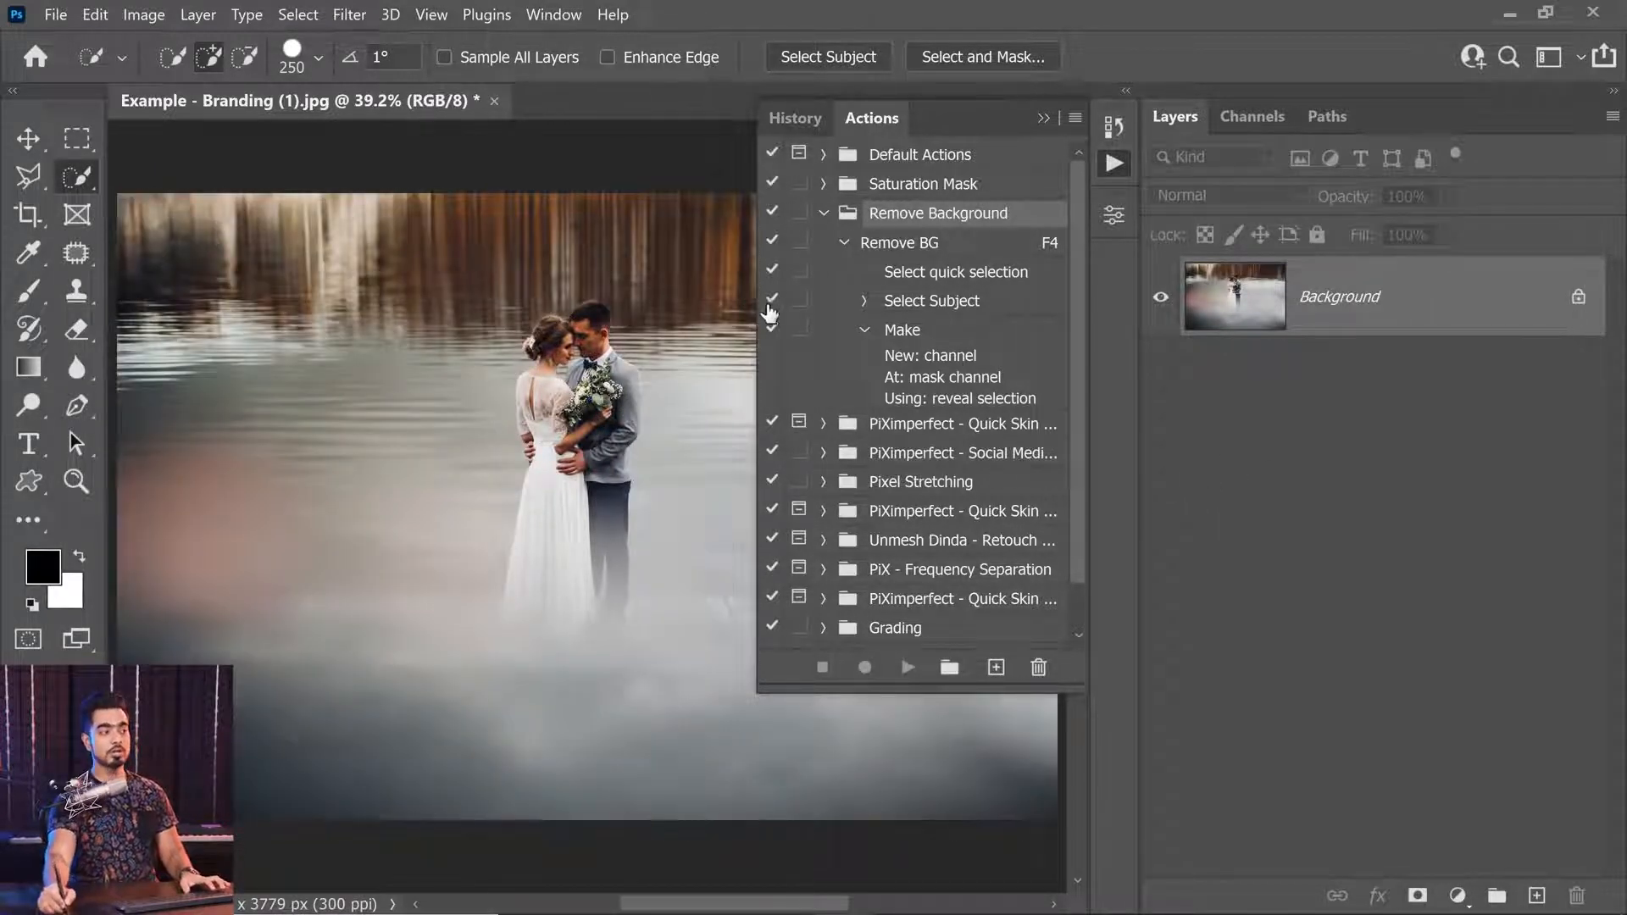
Examine the recorded Select Subject and Make commands of the Remove BG action, and collapse the Remove Background set.
click(842, 246)
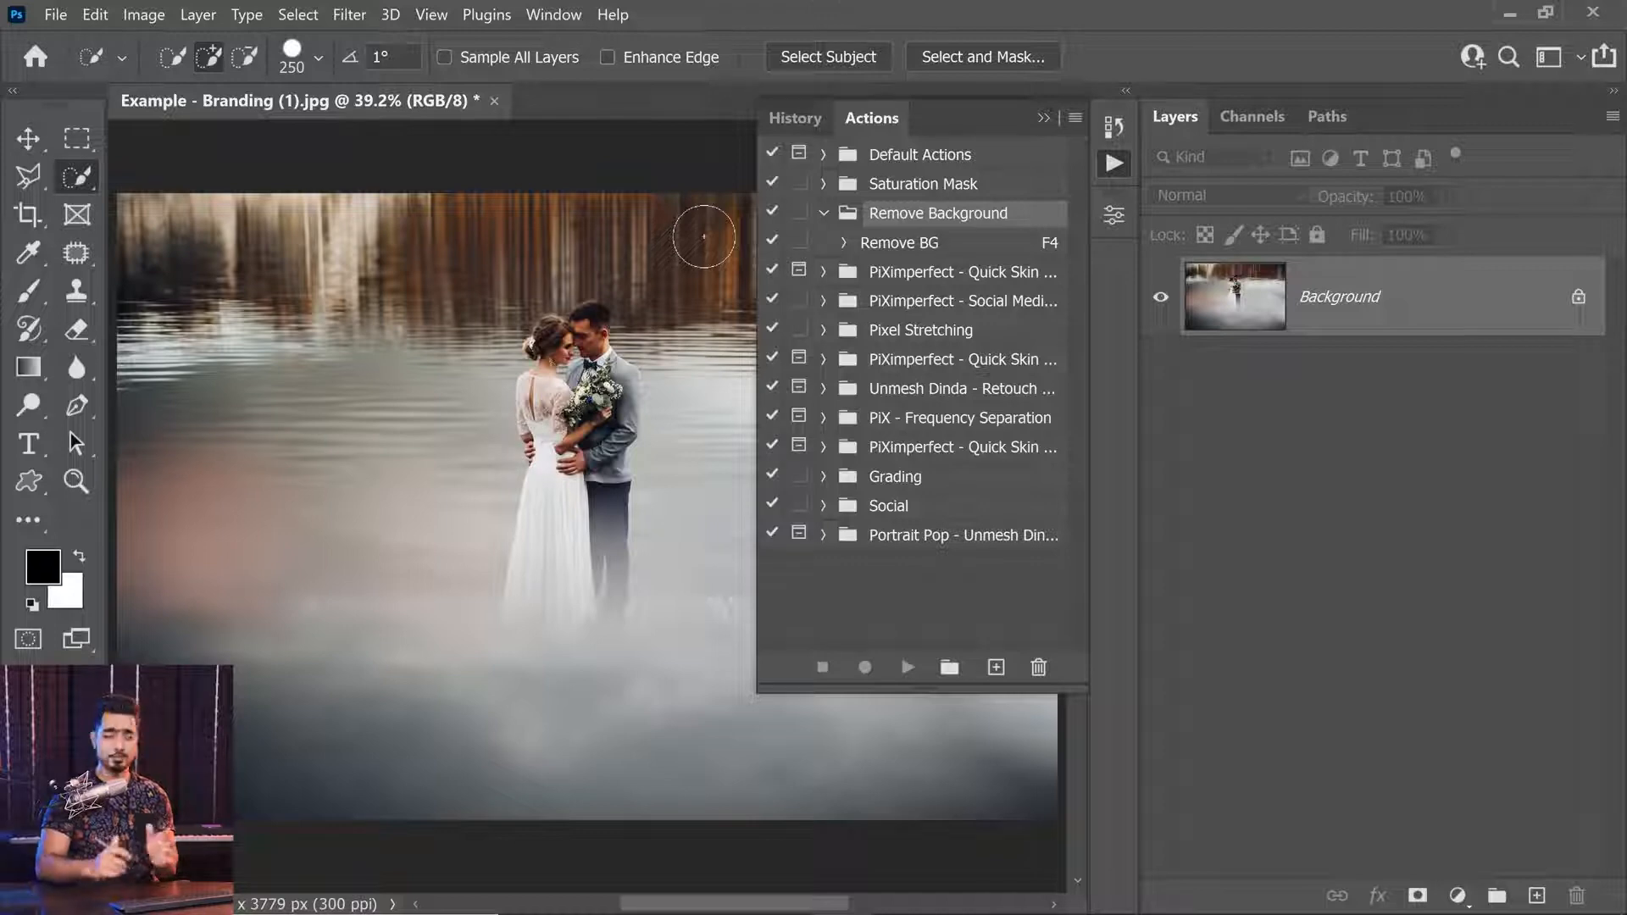
click(844, 243)
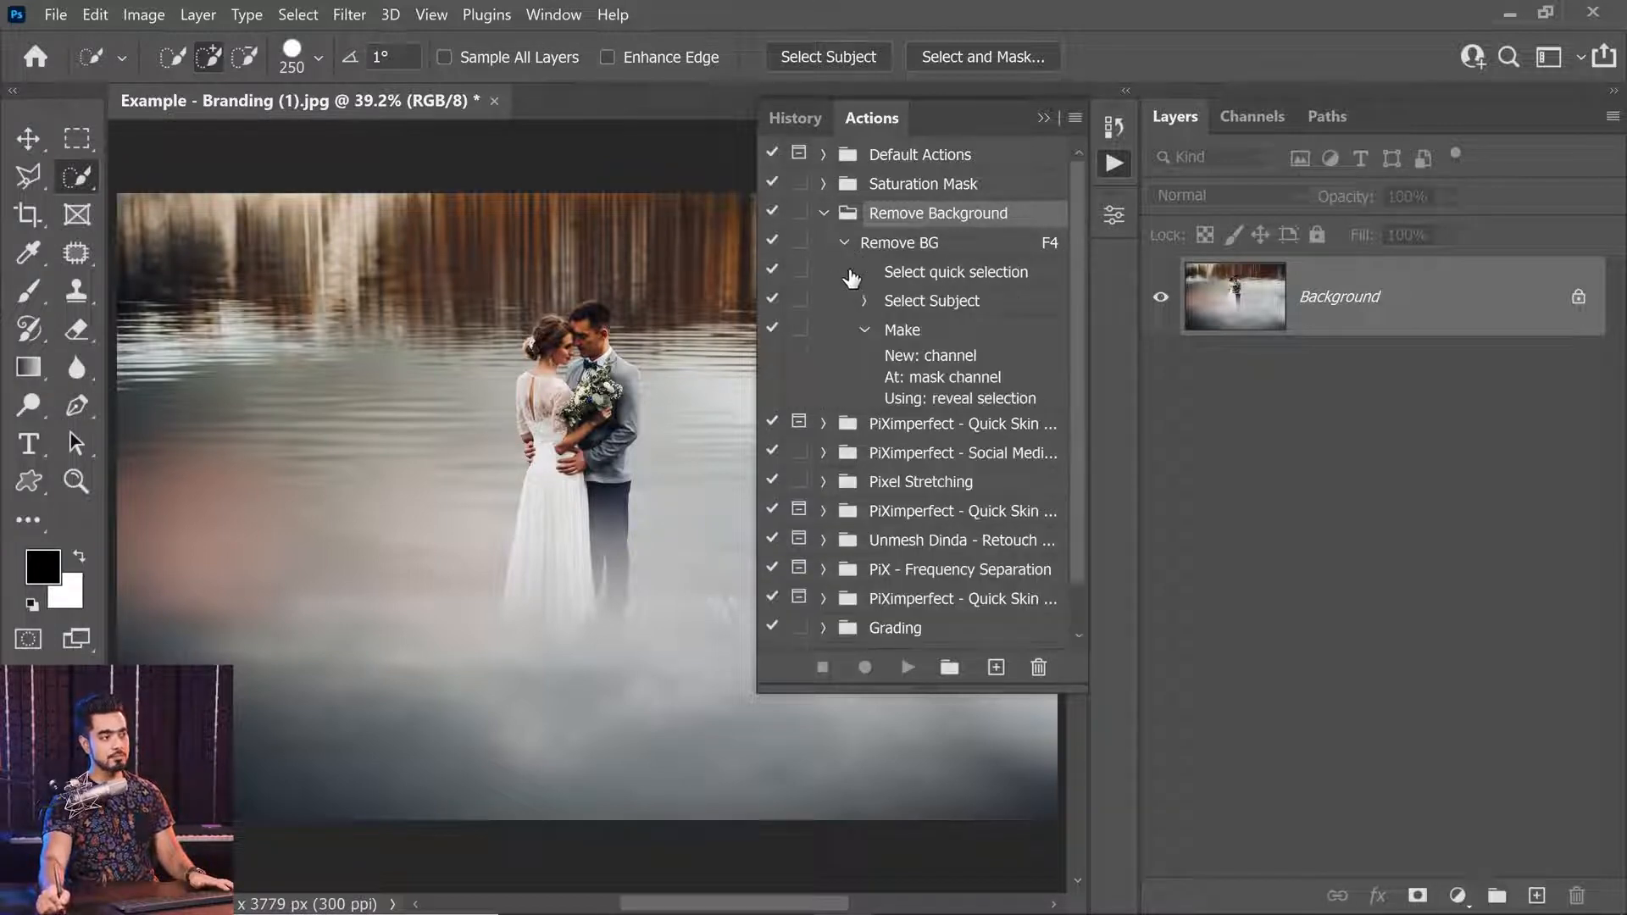
click(863, 302)
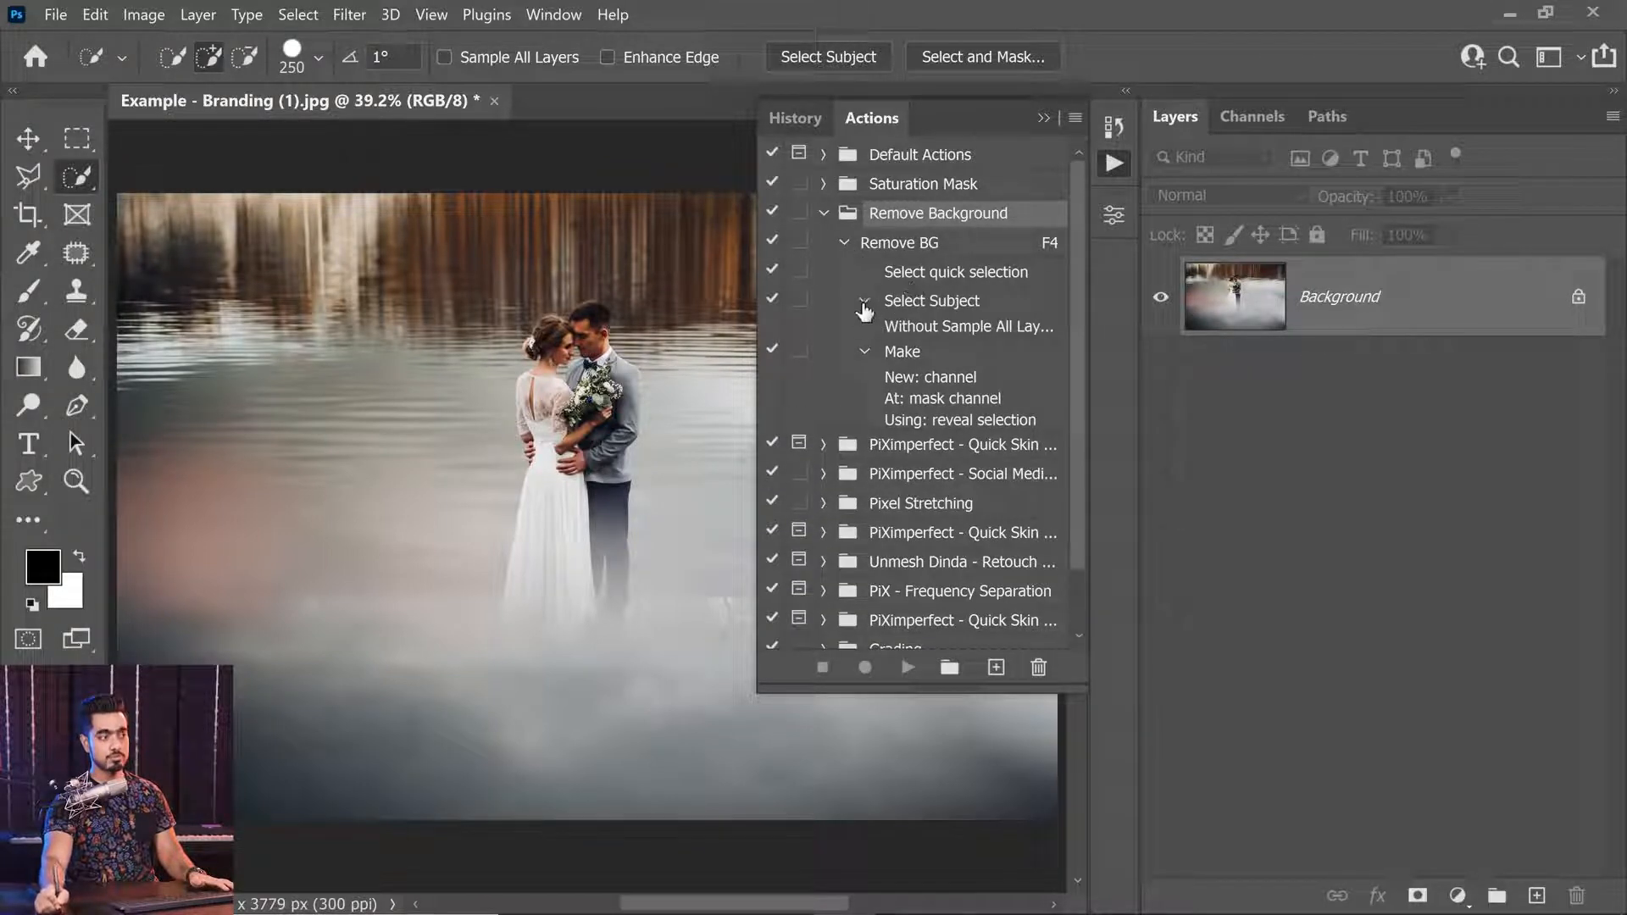
click(863, 301)
click(865, 330)
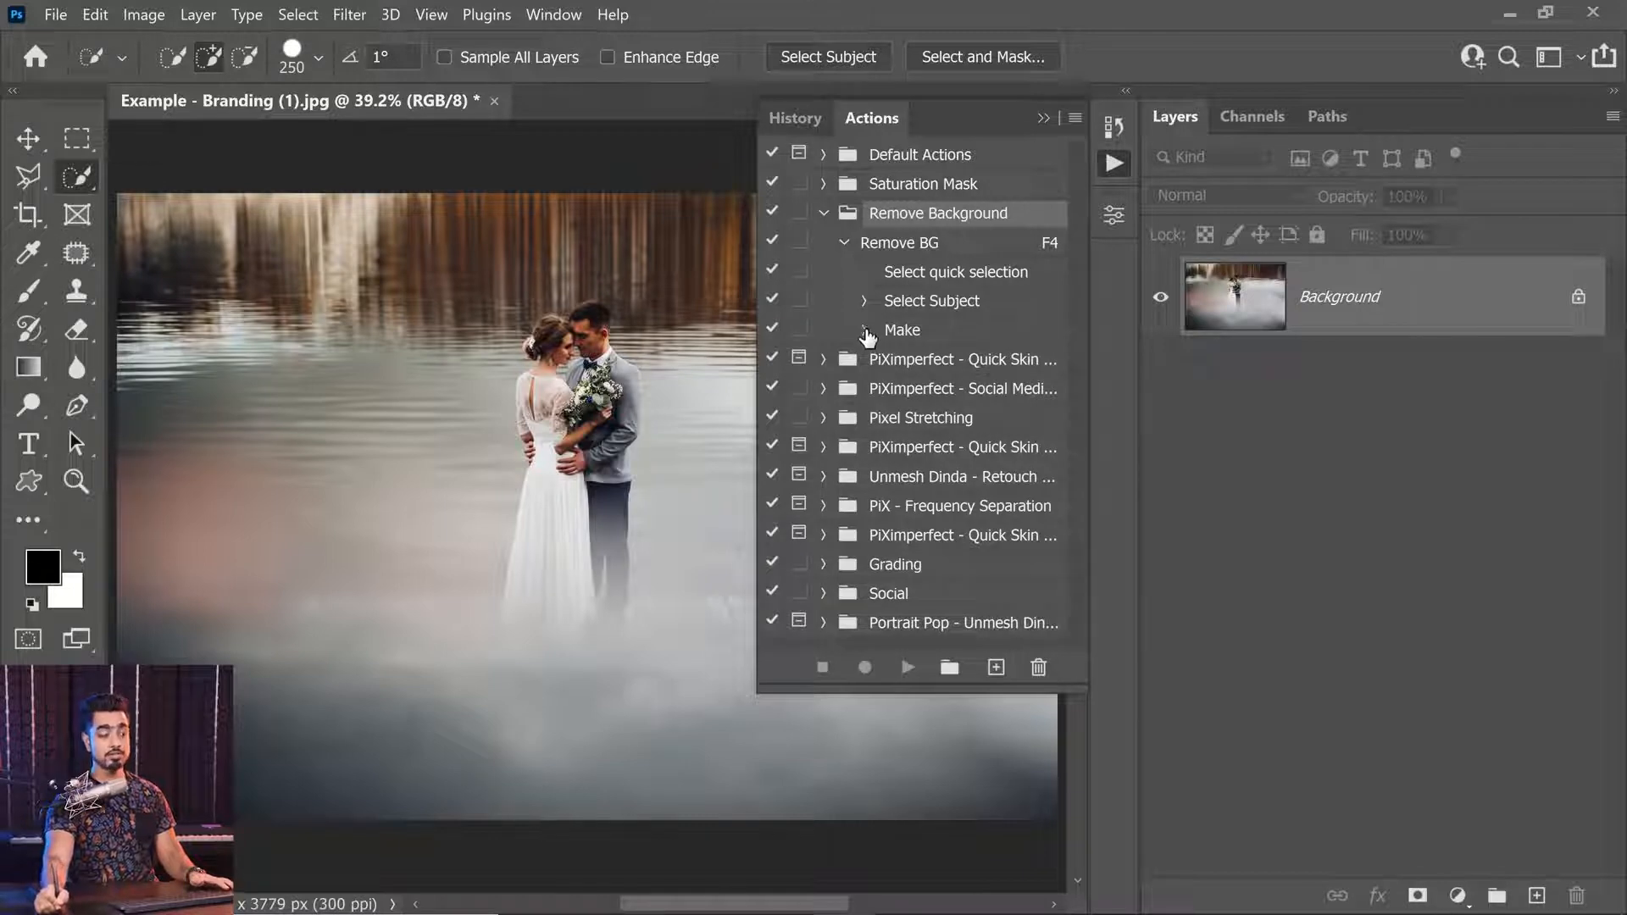
click(865, 331)
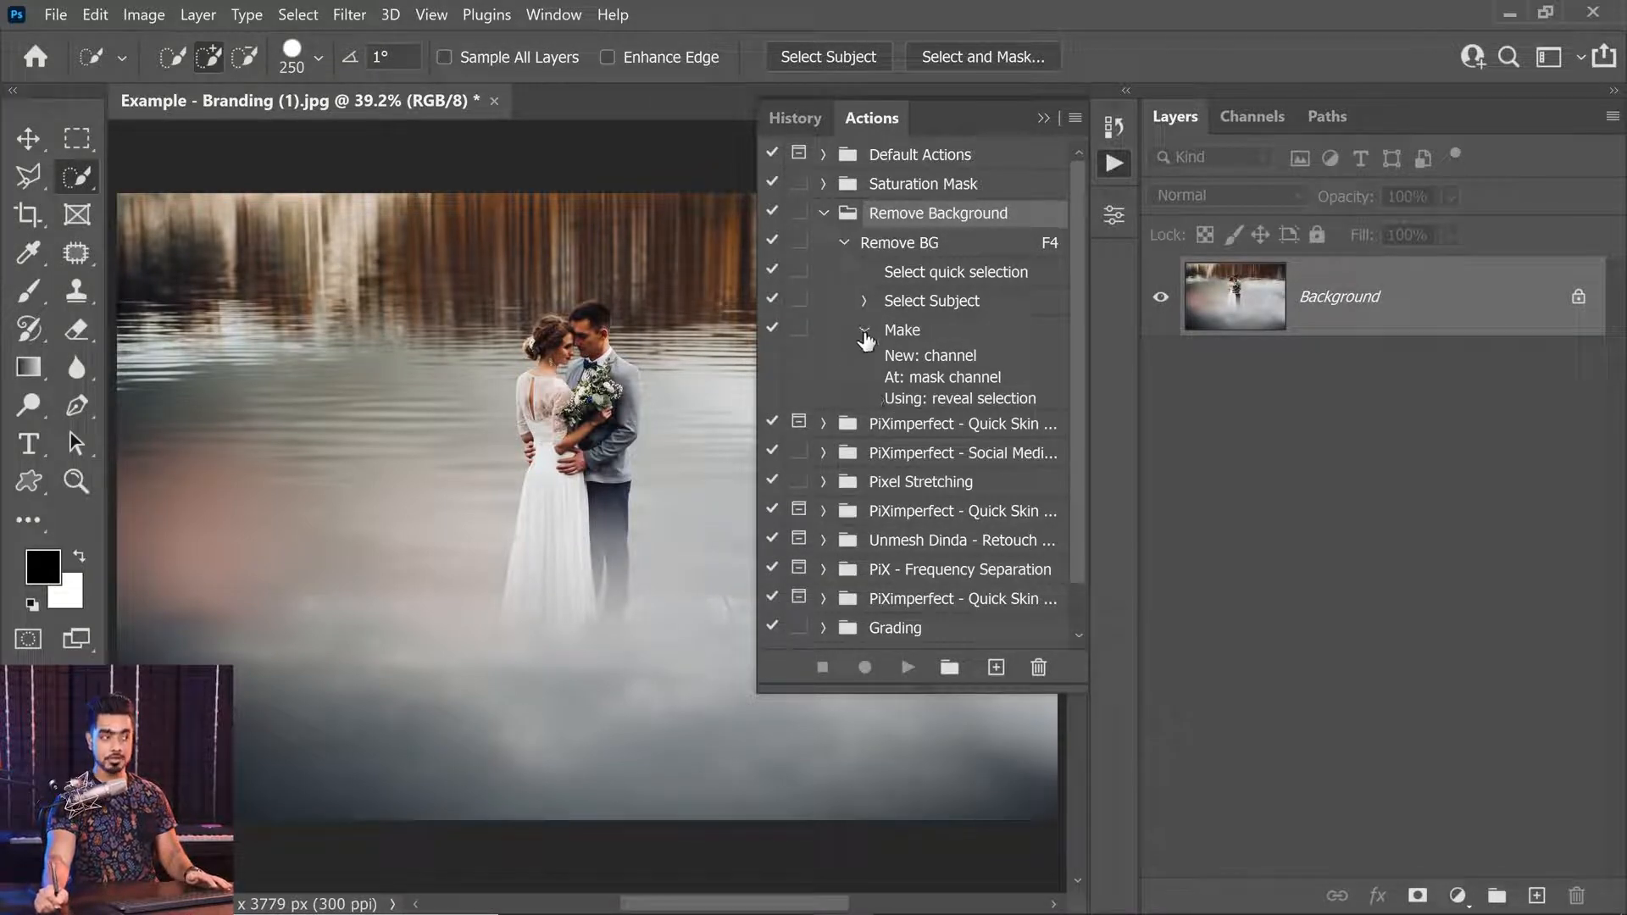
click(864, 332)
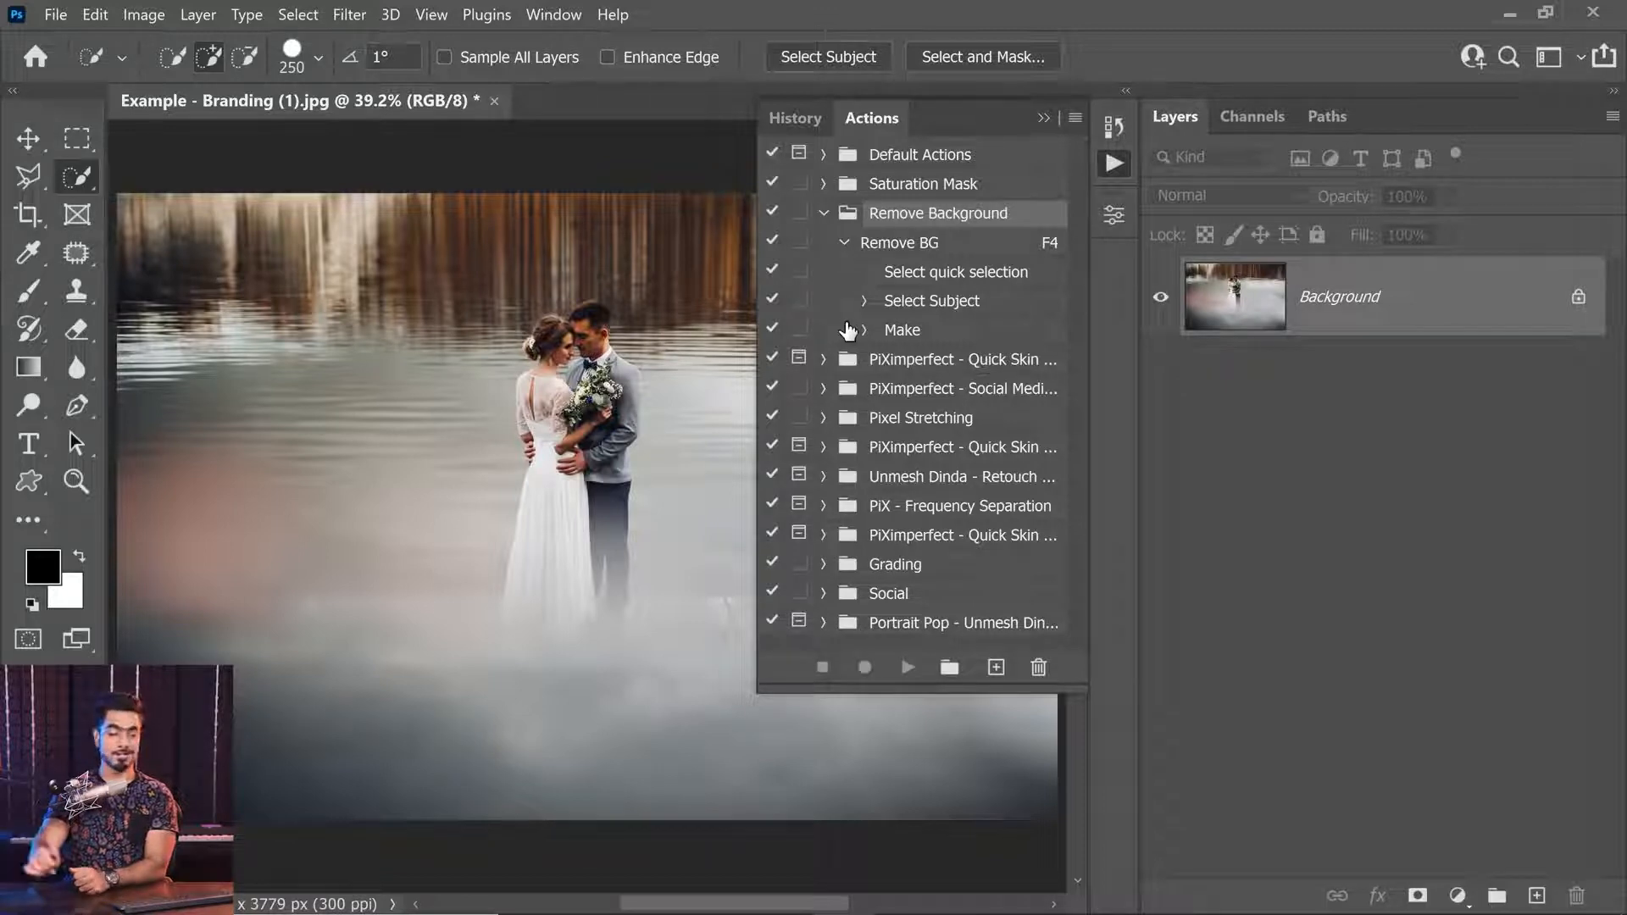
click(844, 243)
click(824, 214)
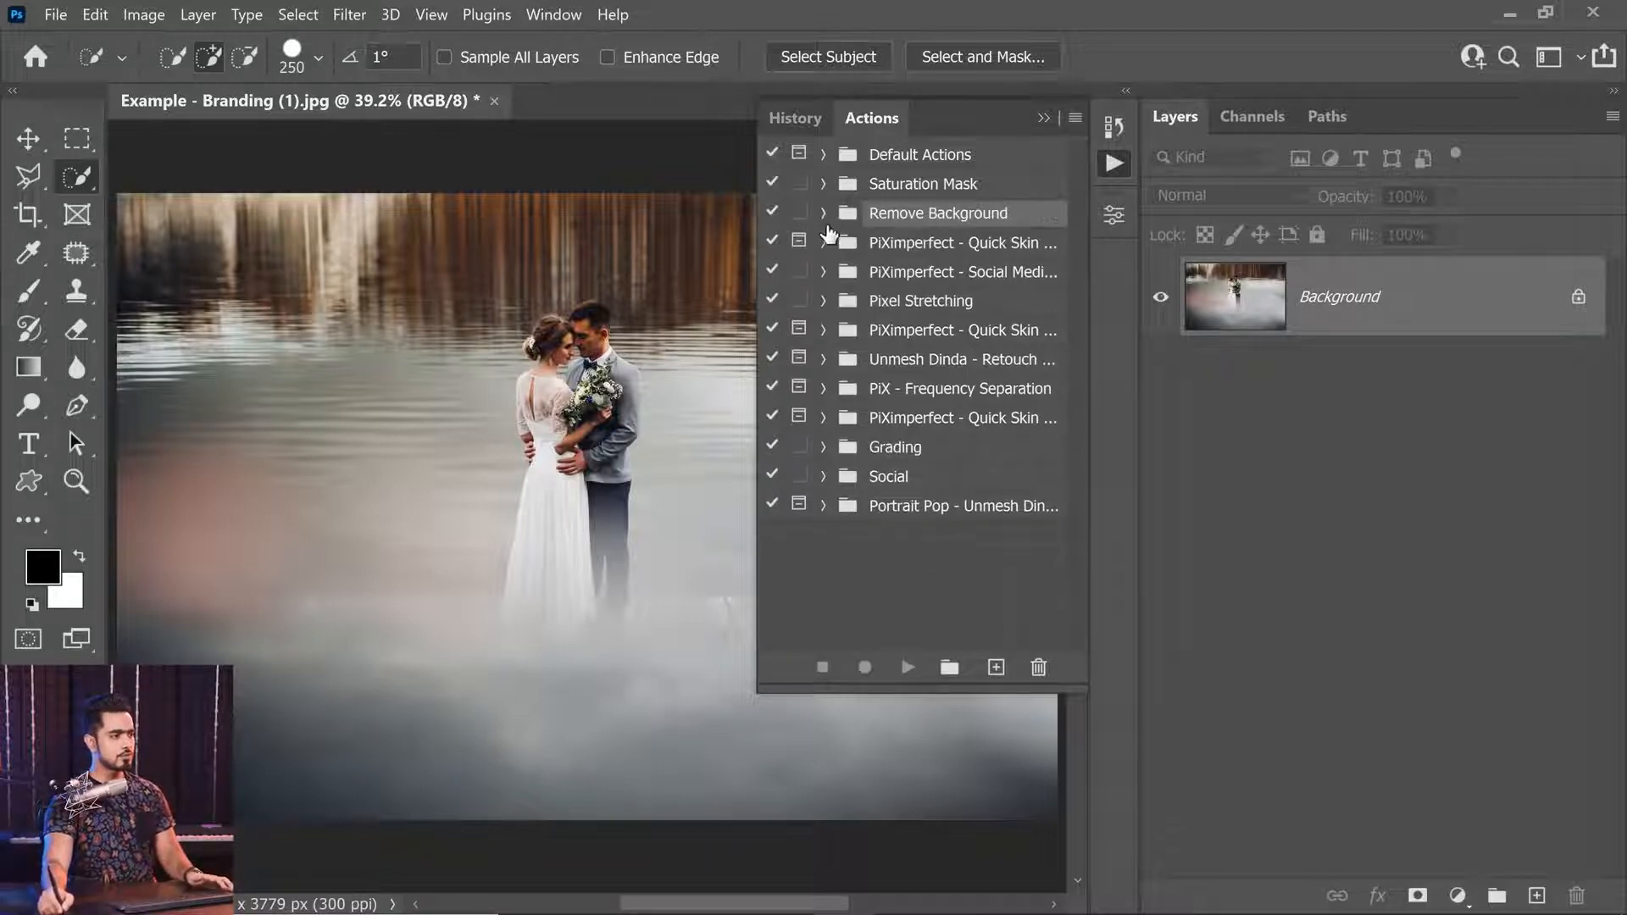
Widen the list of action sets and look through Default Actions, PiX - Frequency Separation and Portrait Pop.
drag(635, 486, 592, 496)
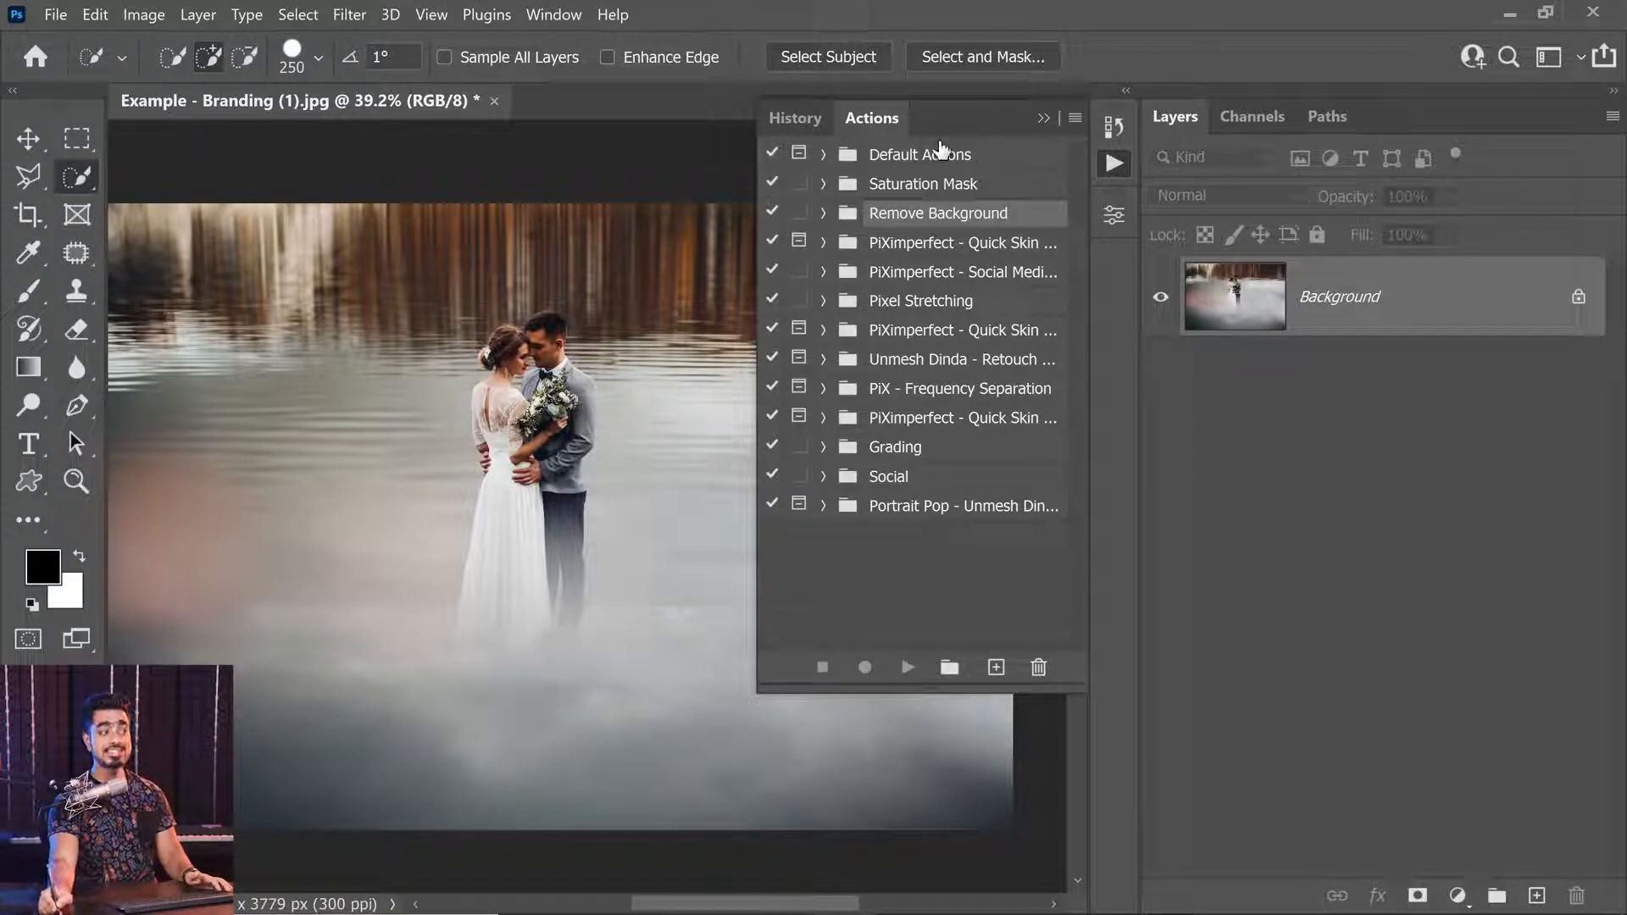
click(823, 154)
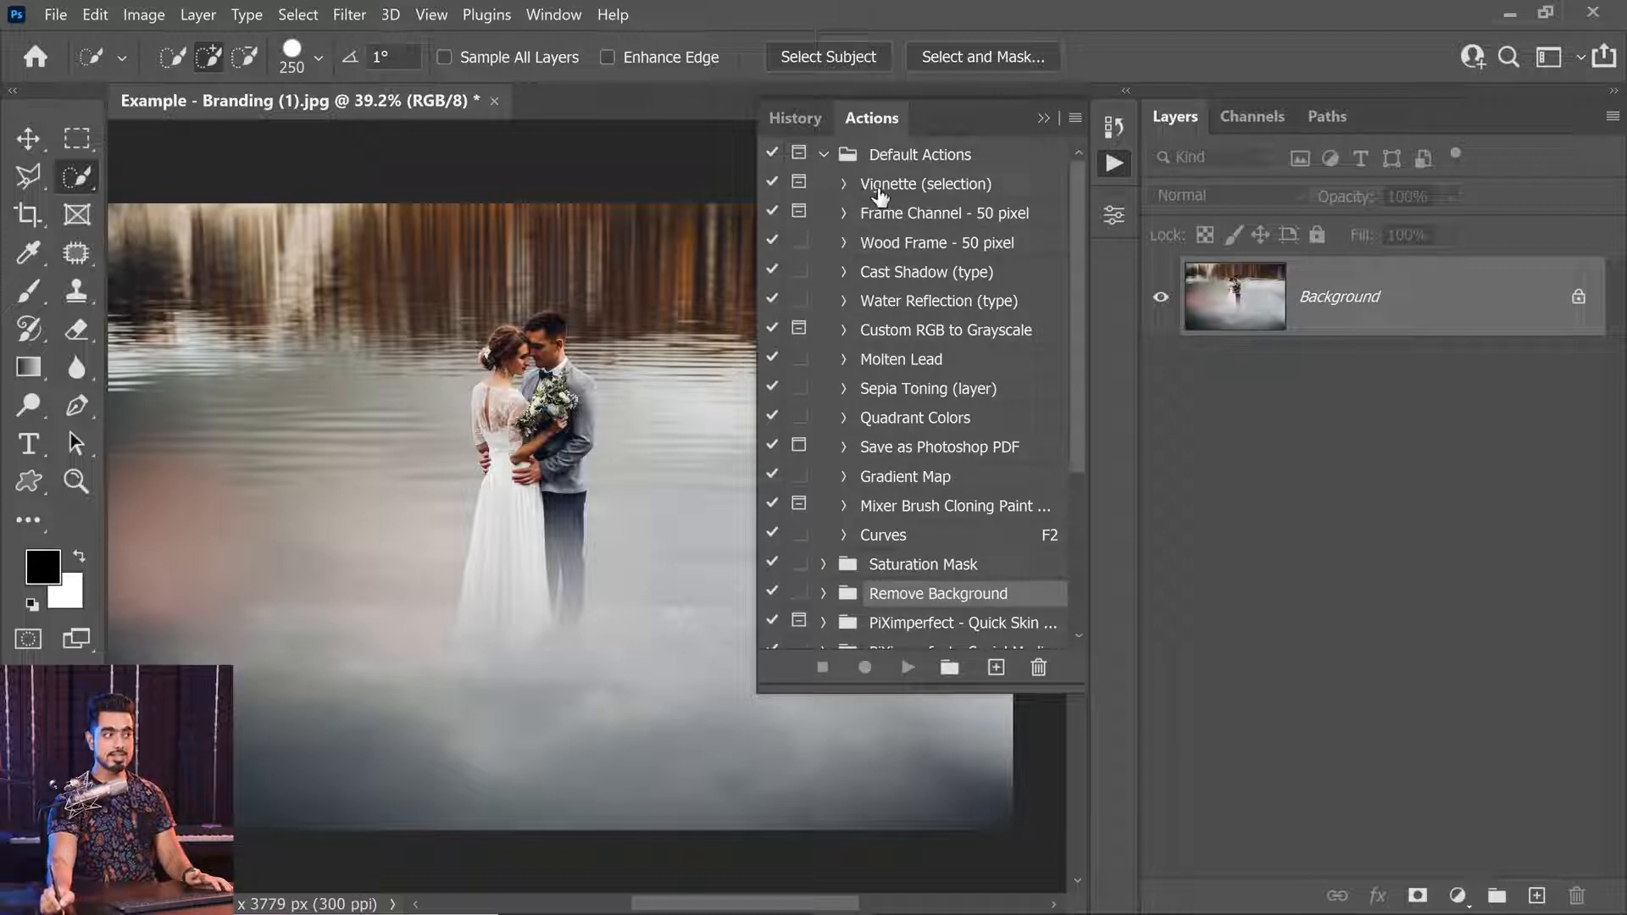
click(824, 155)
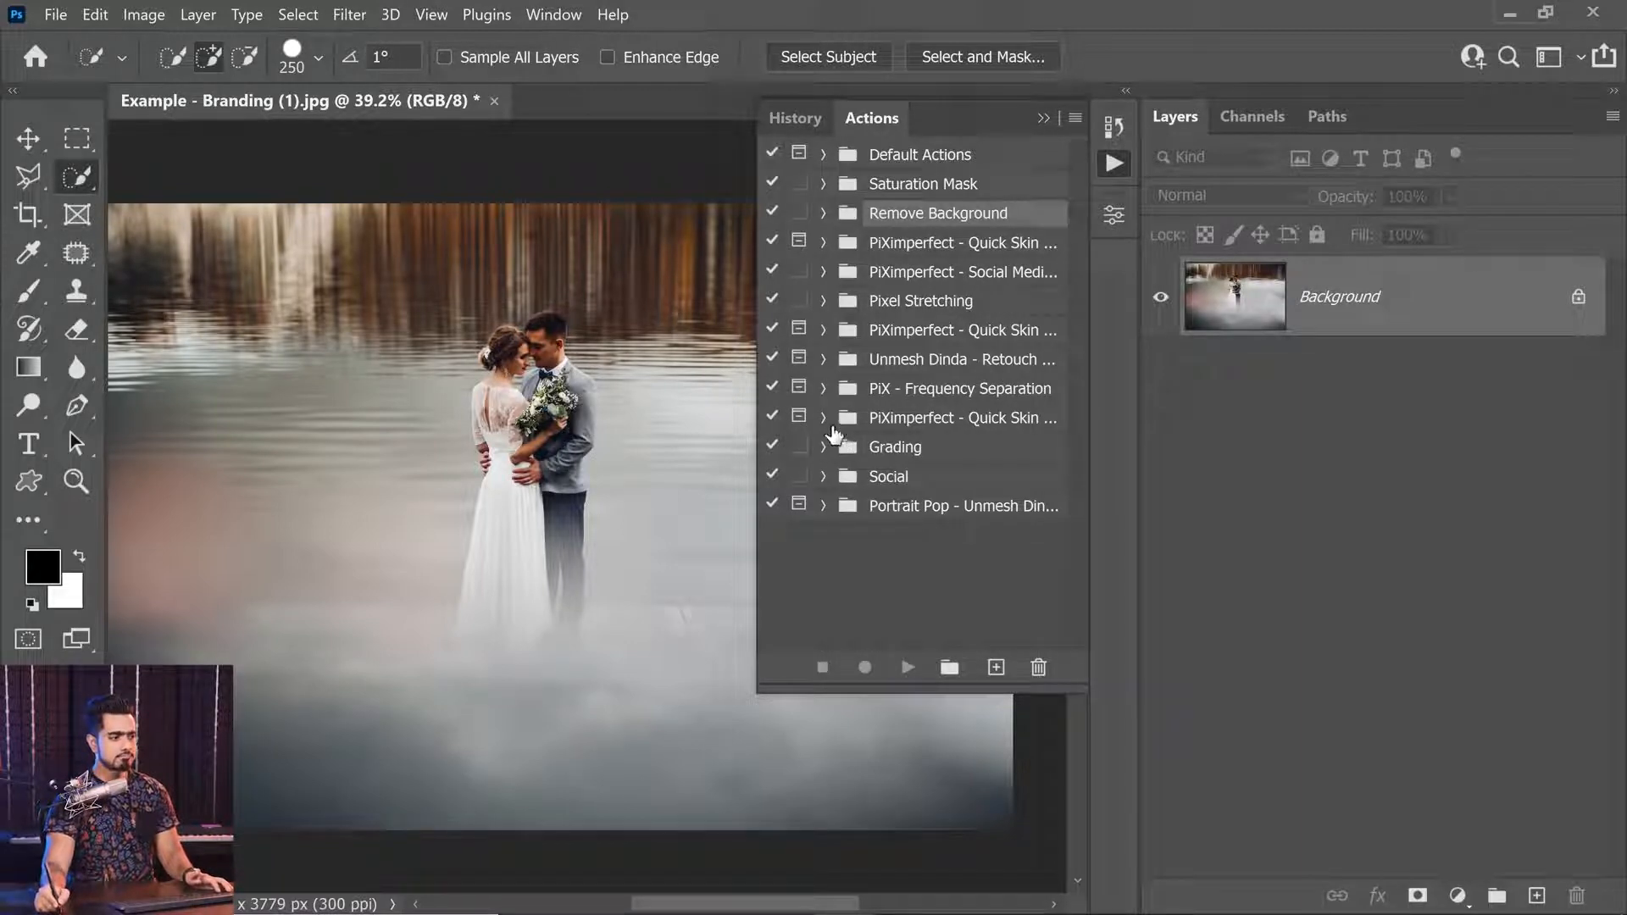
drag(757, 394, 707, 394)
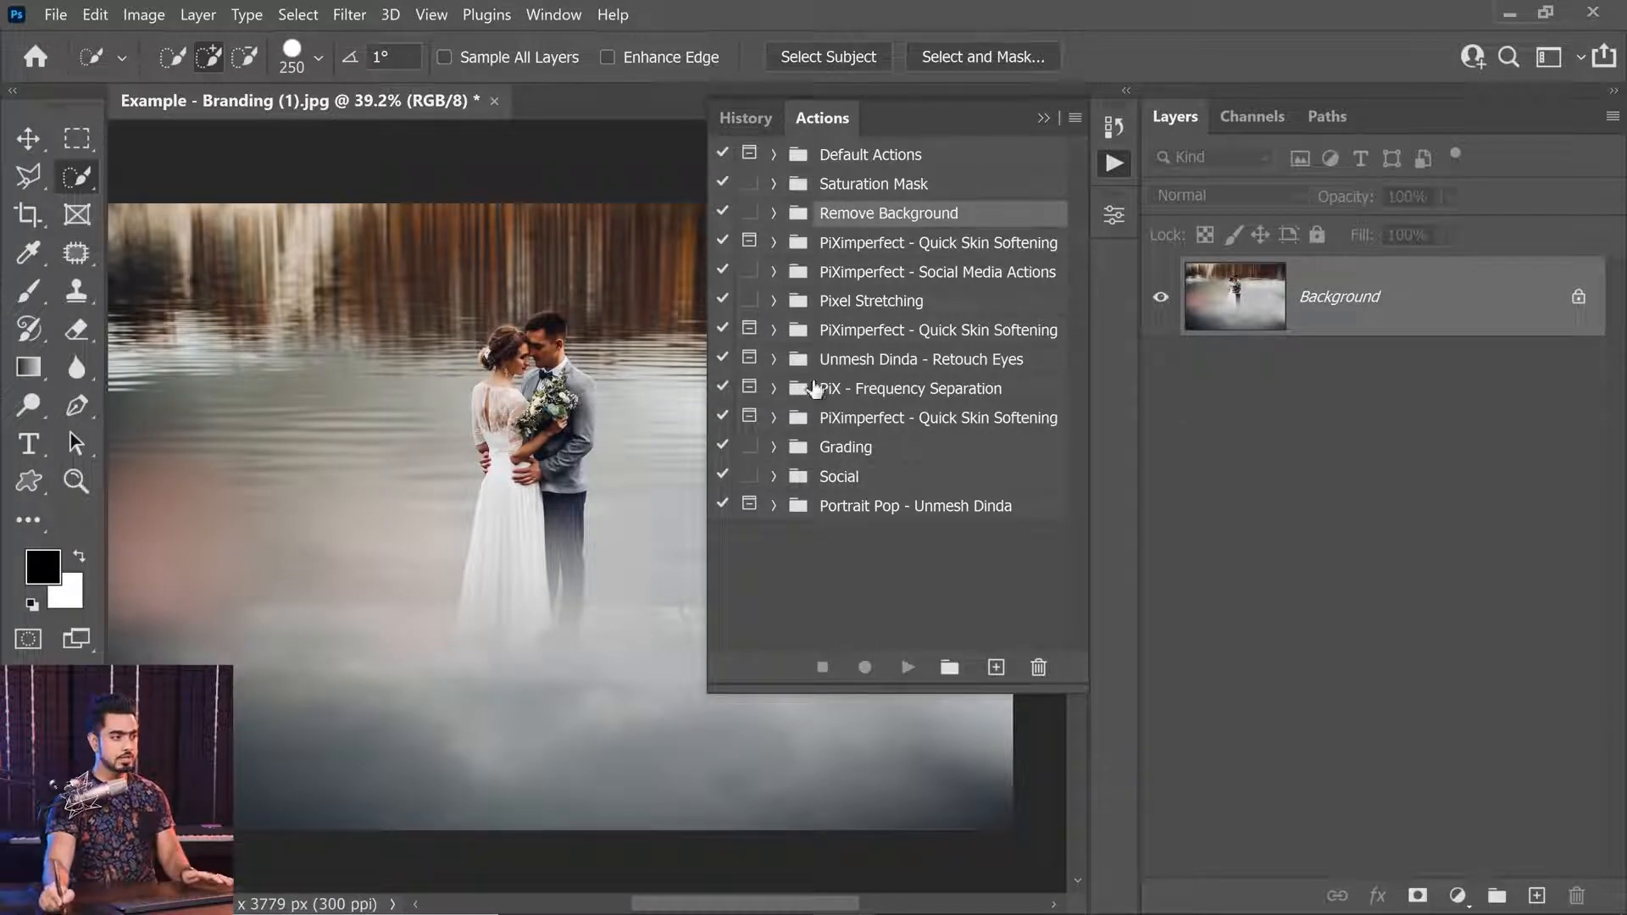
click(774, 388)
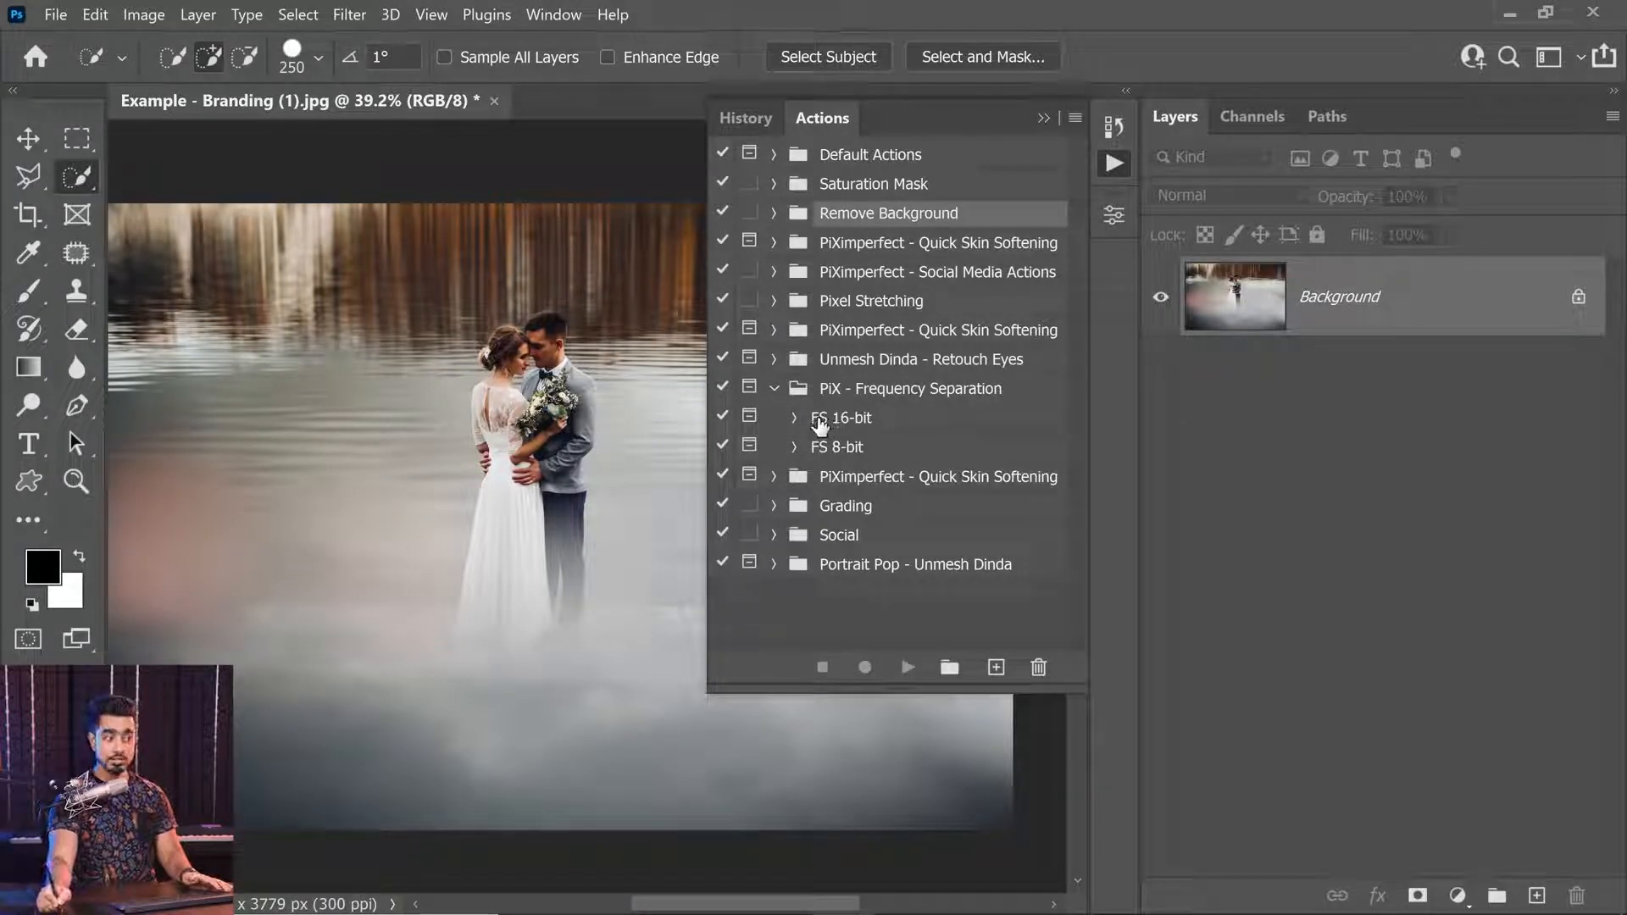
click(771, 391)
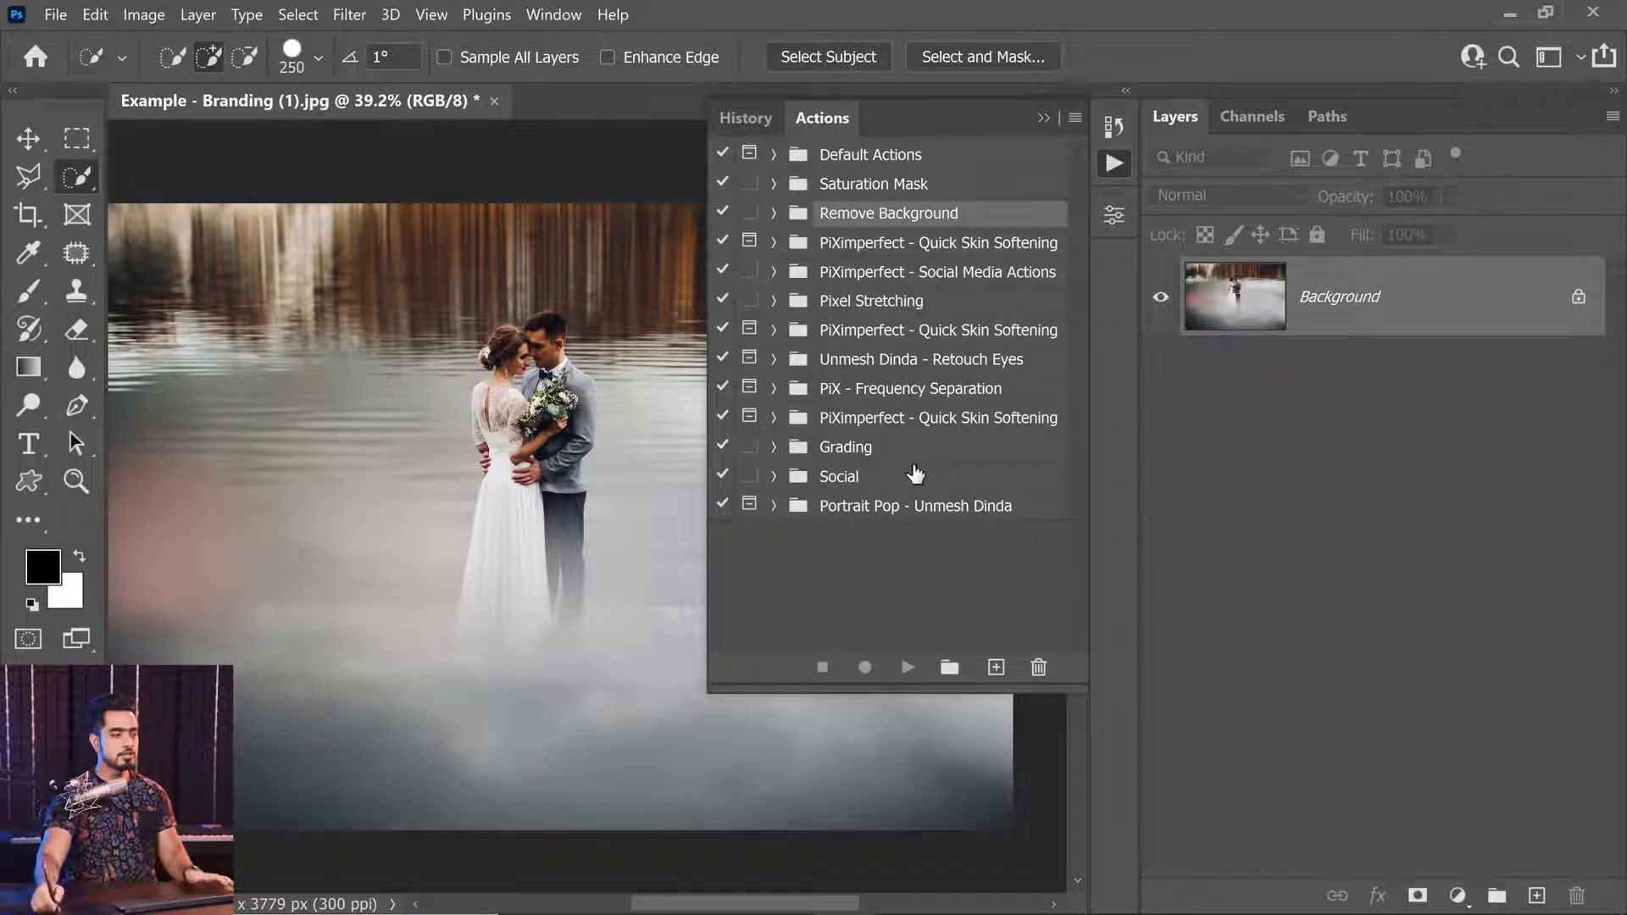
click(929, 509)
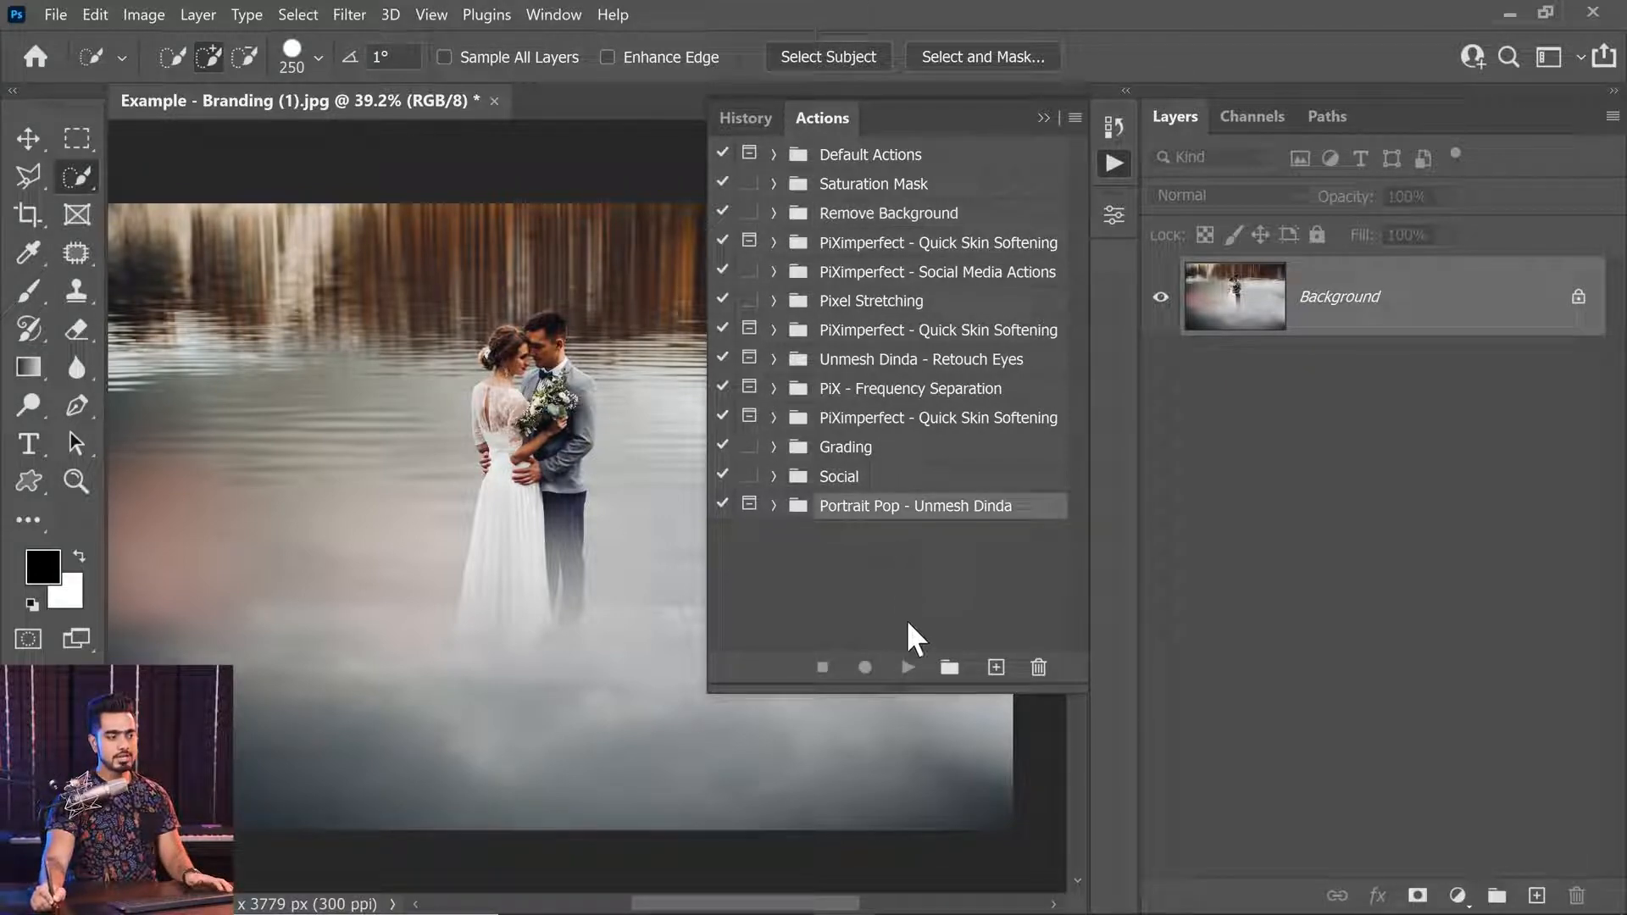
click(774, 506)
click(774, 506)
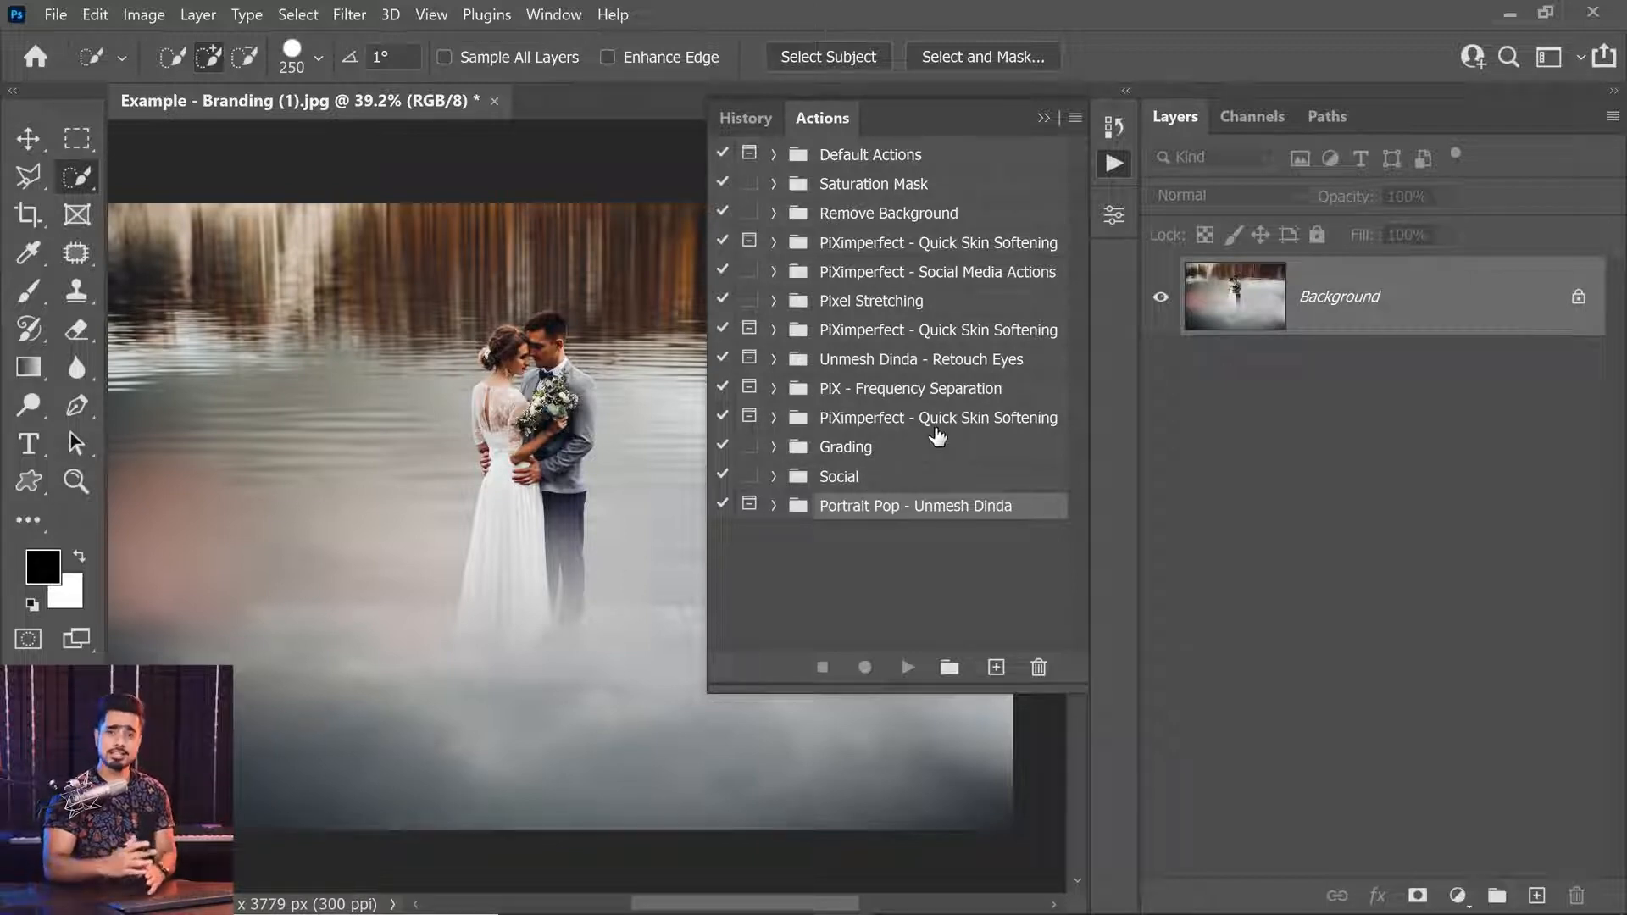
Create a new action set named "Branding".
click(949, 669)
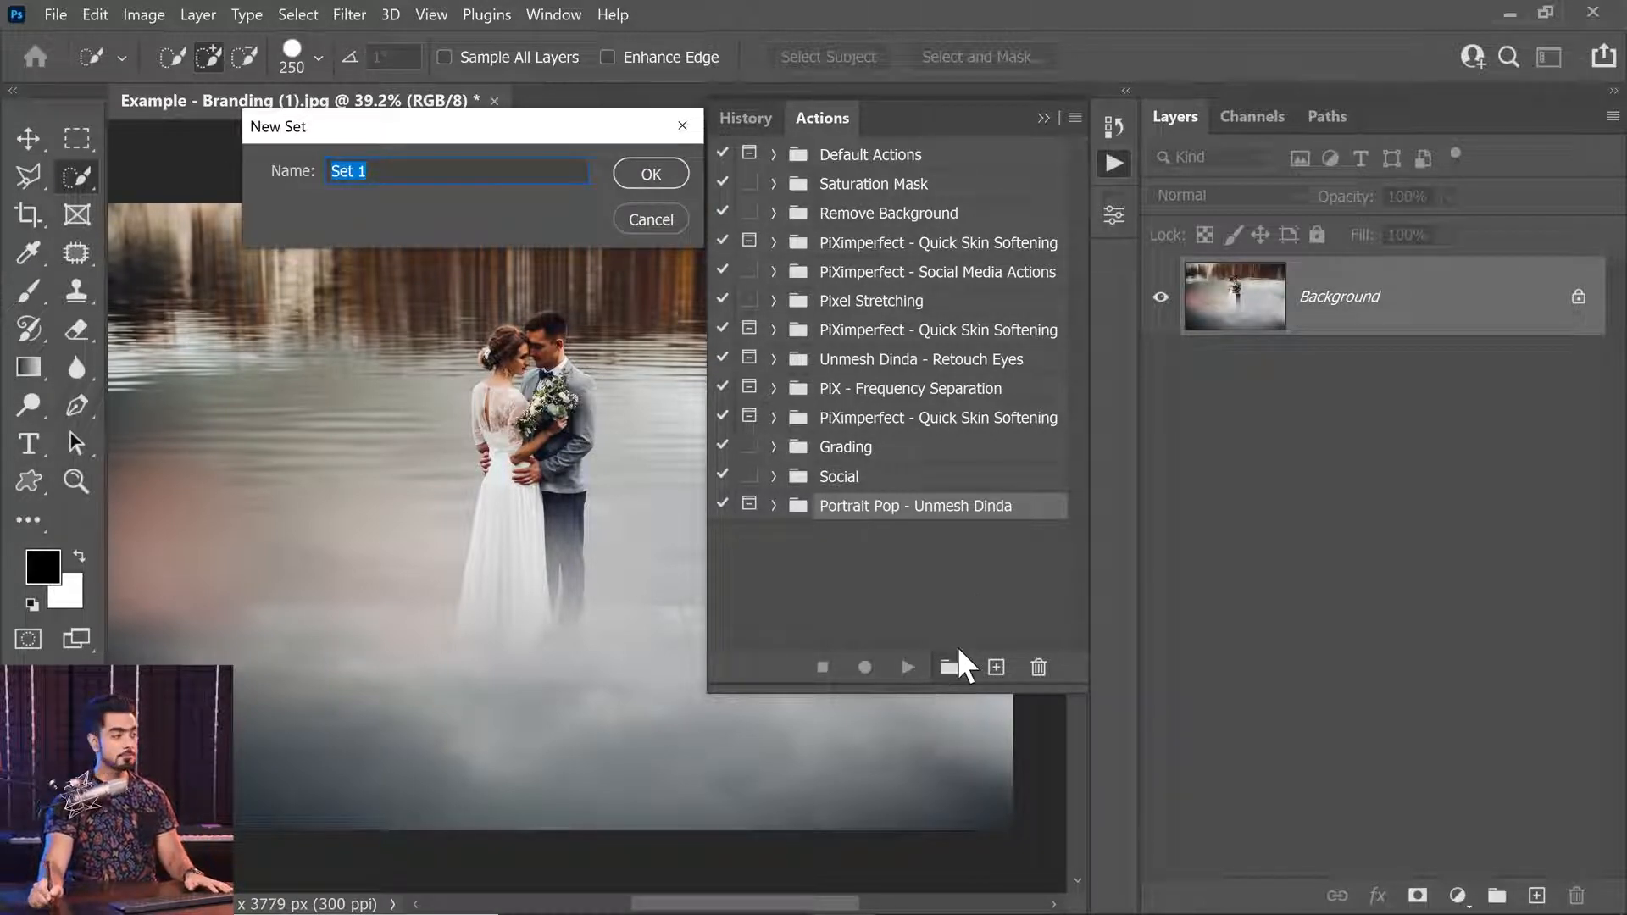
text(Branding)
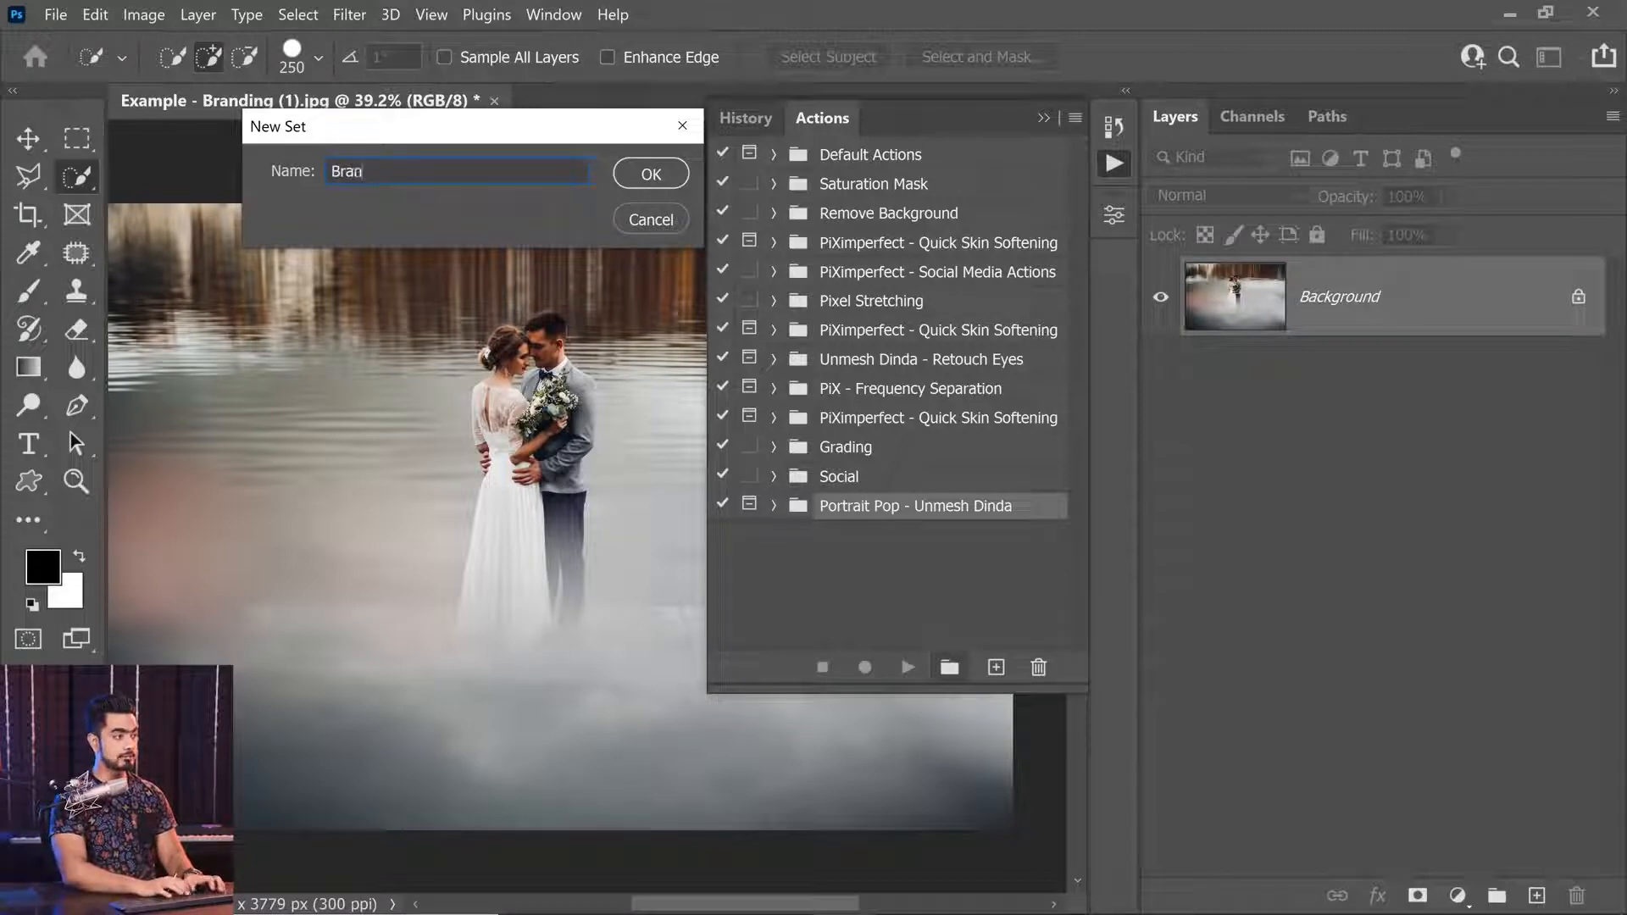
key(Return)
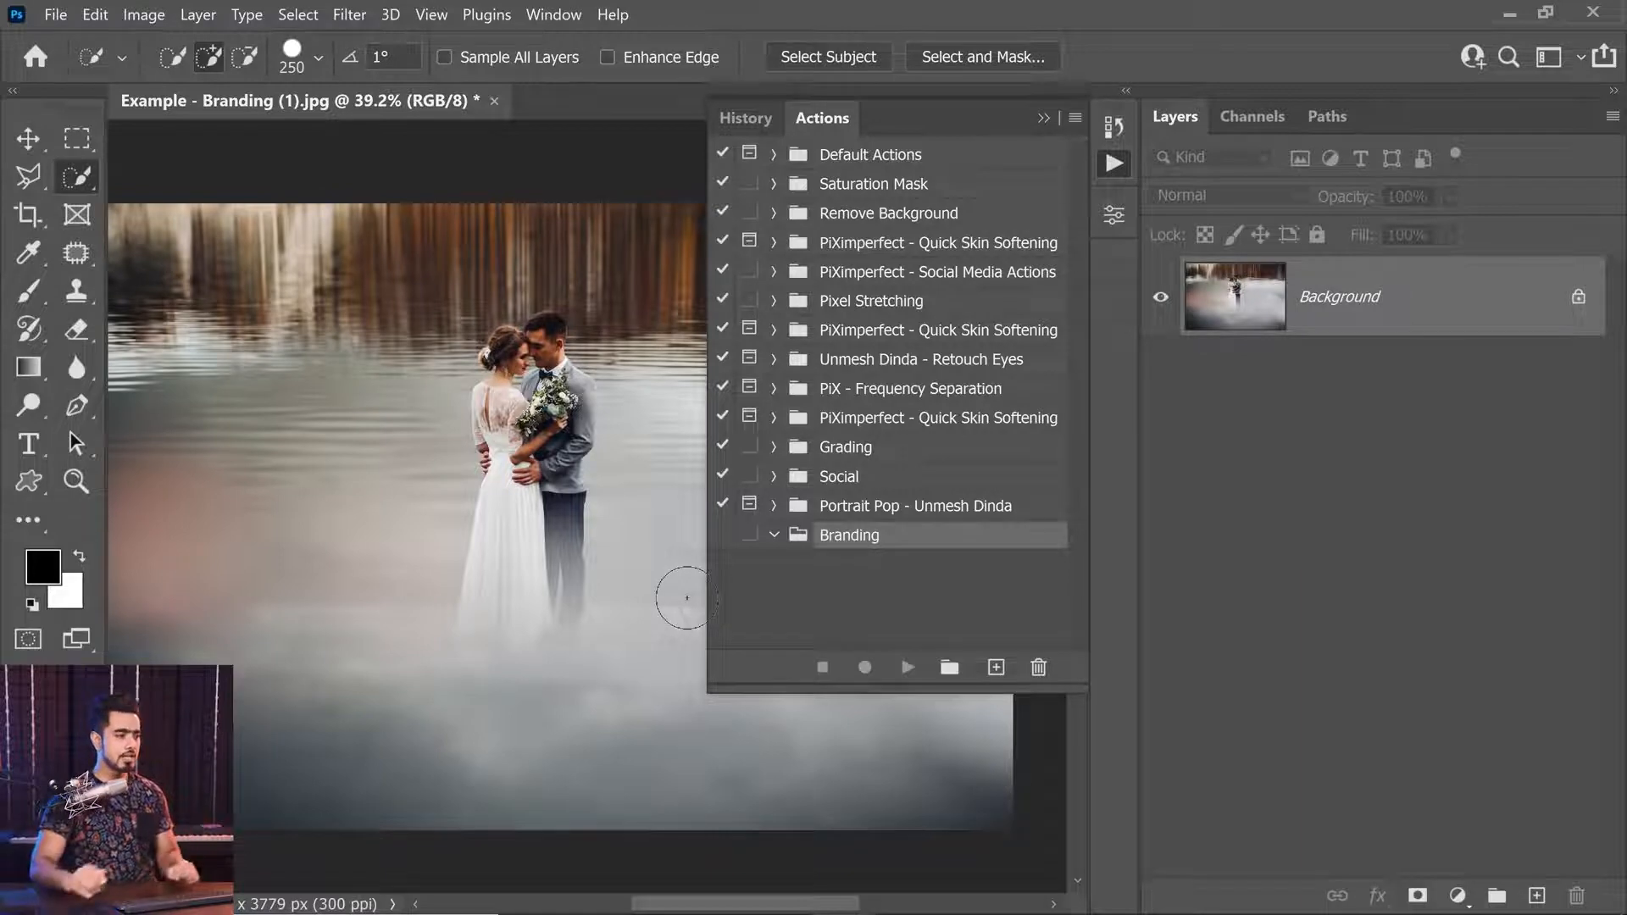
Set up a new action named "Branding Horizontal" and assign it to the Branding set.
drag(573, 498, 531, 517)
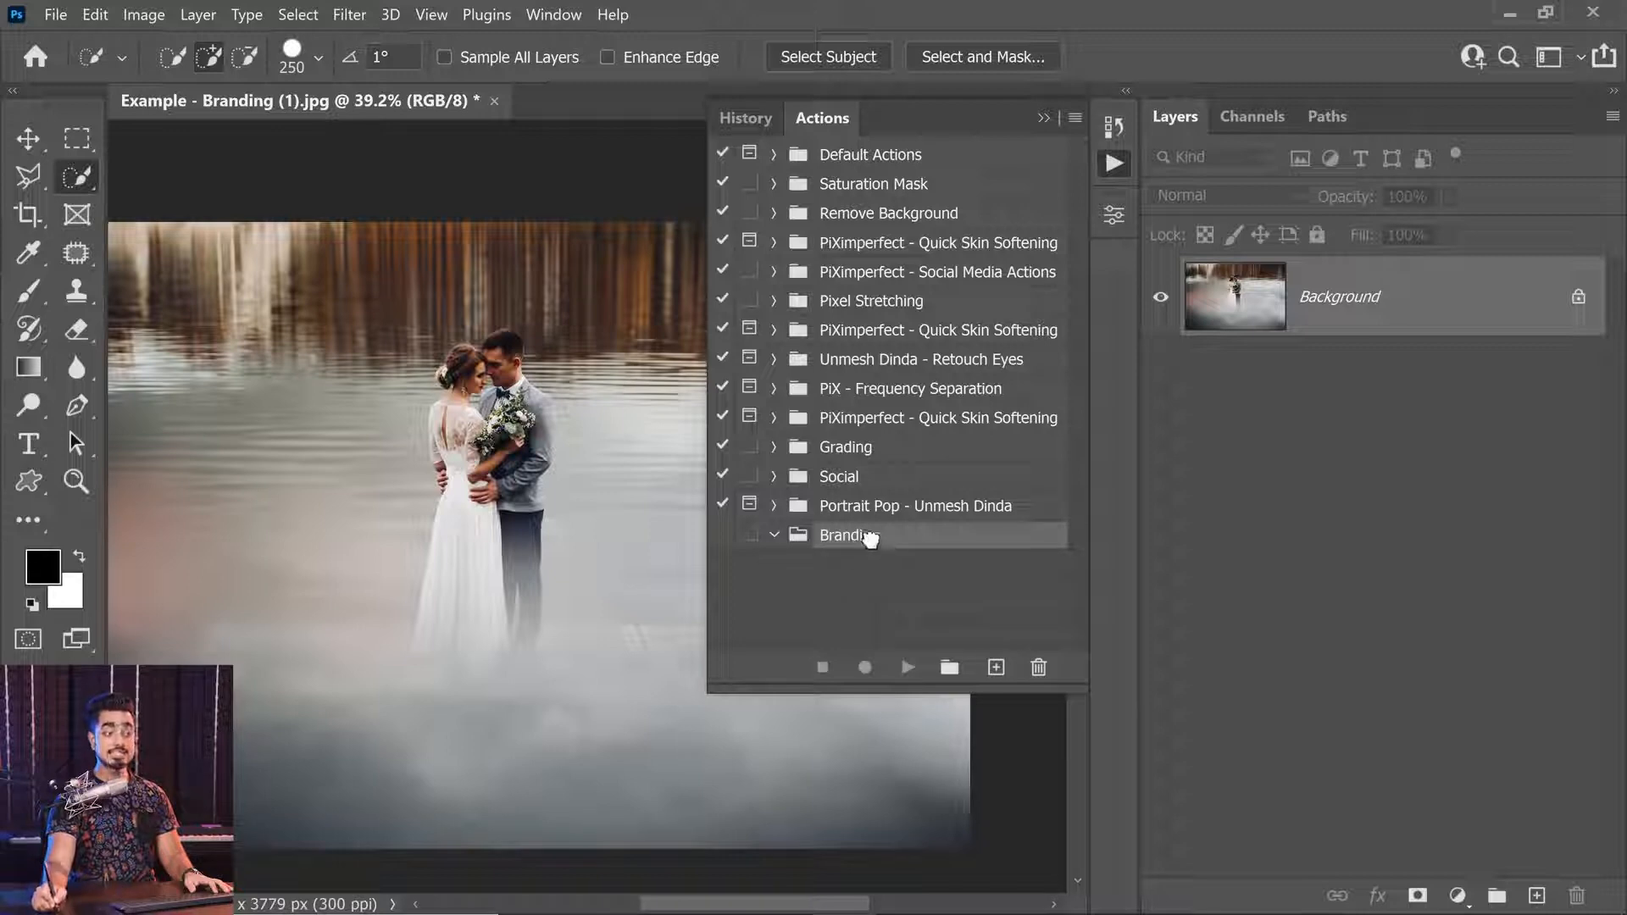
click(997, 668)
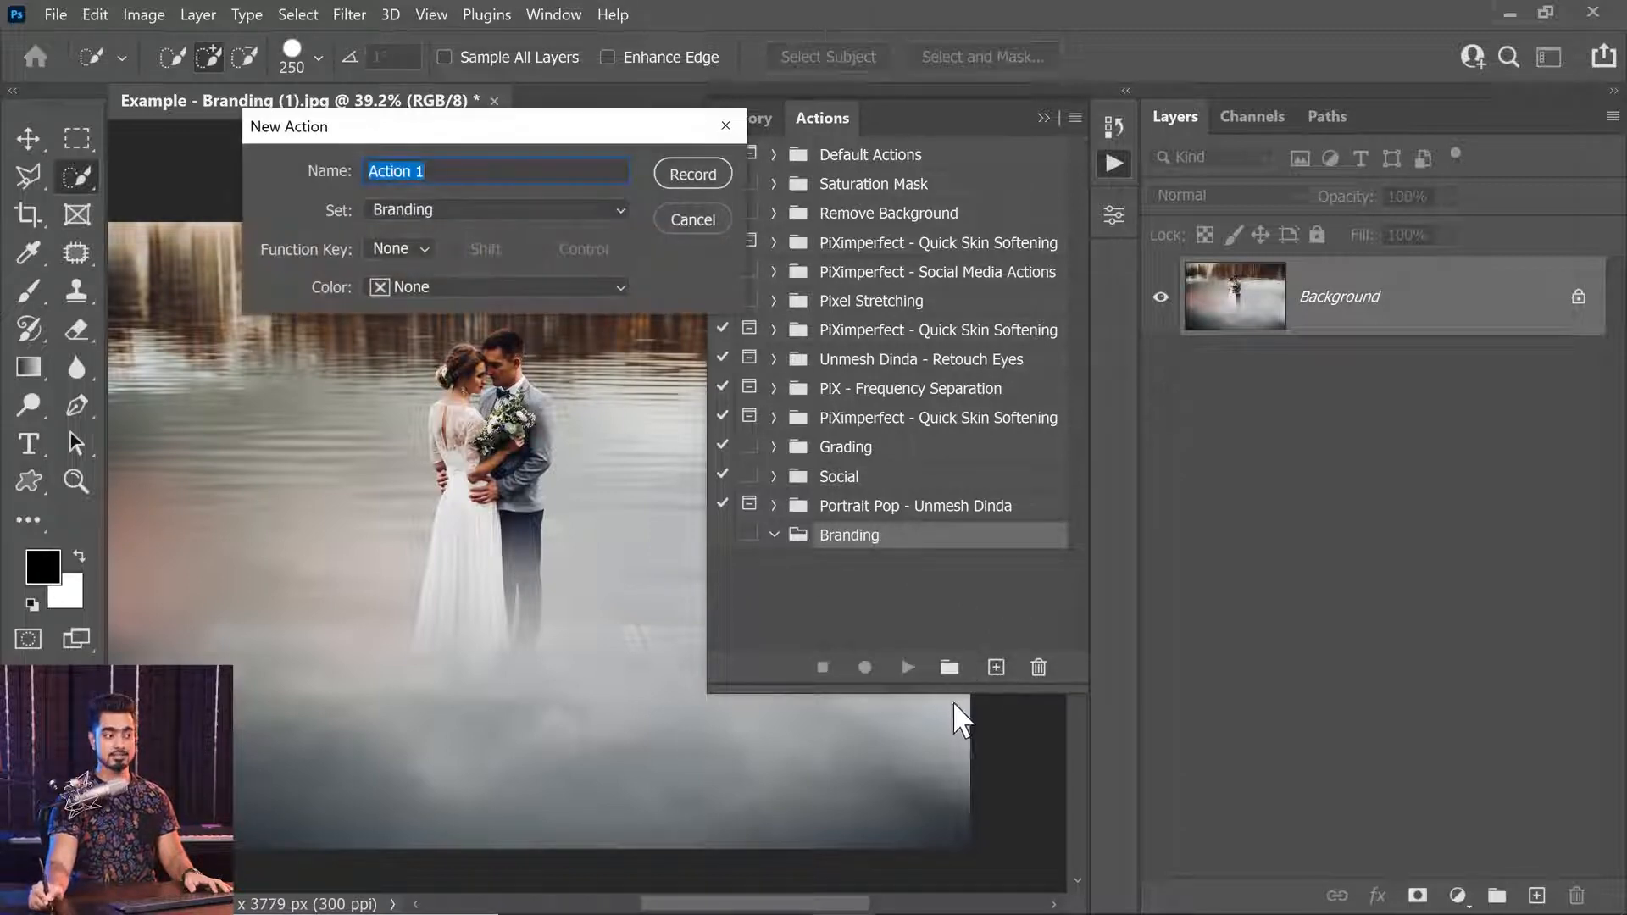
drag(588, 139, 765, 374)
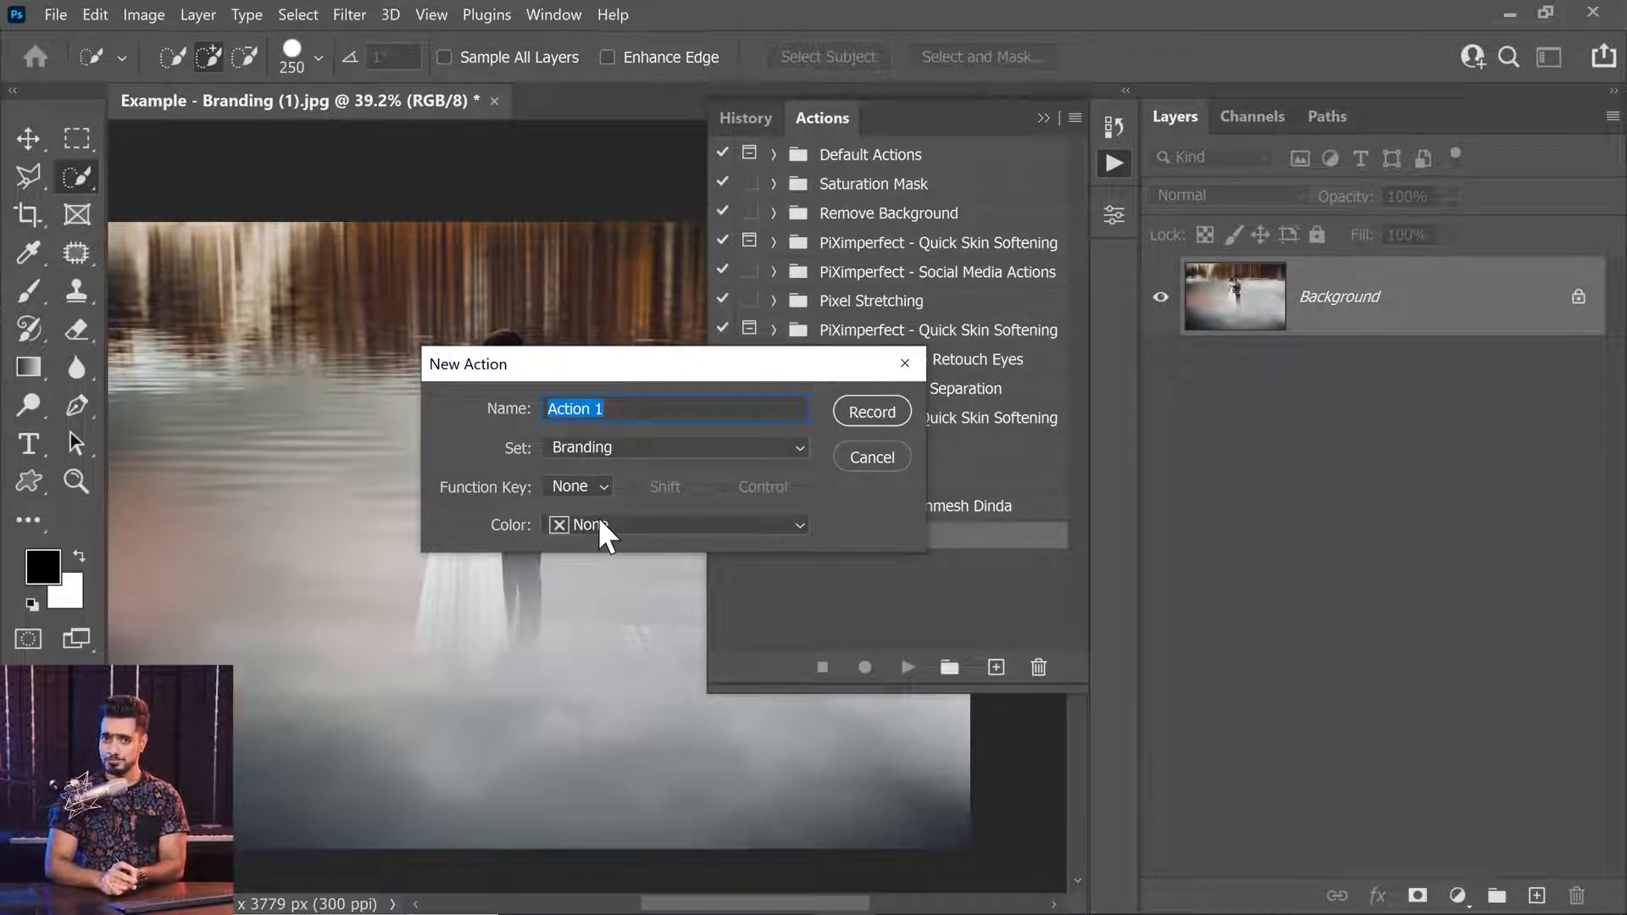
text(Branding Hori)
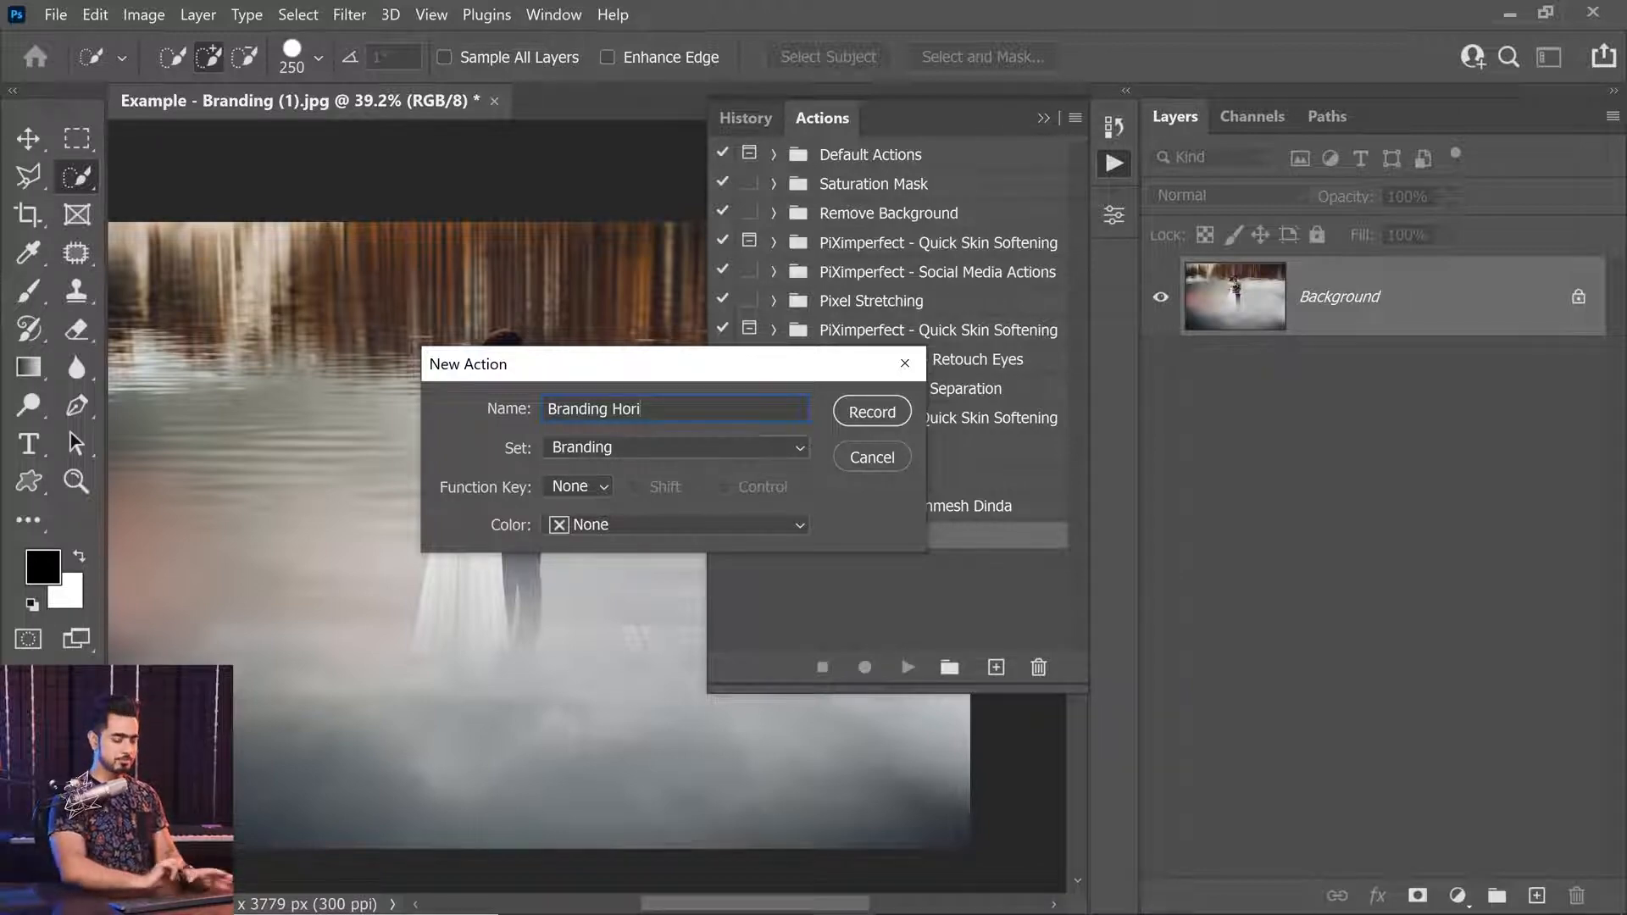
text(ontal)
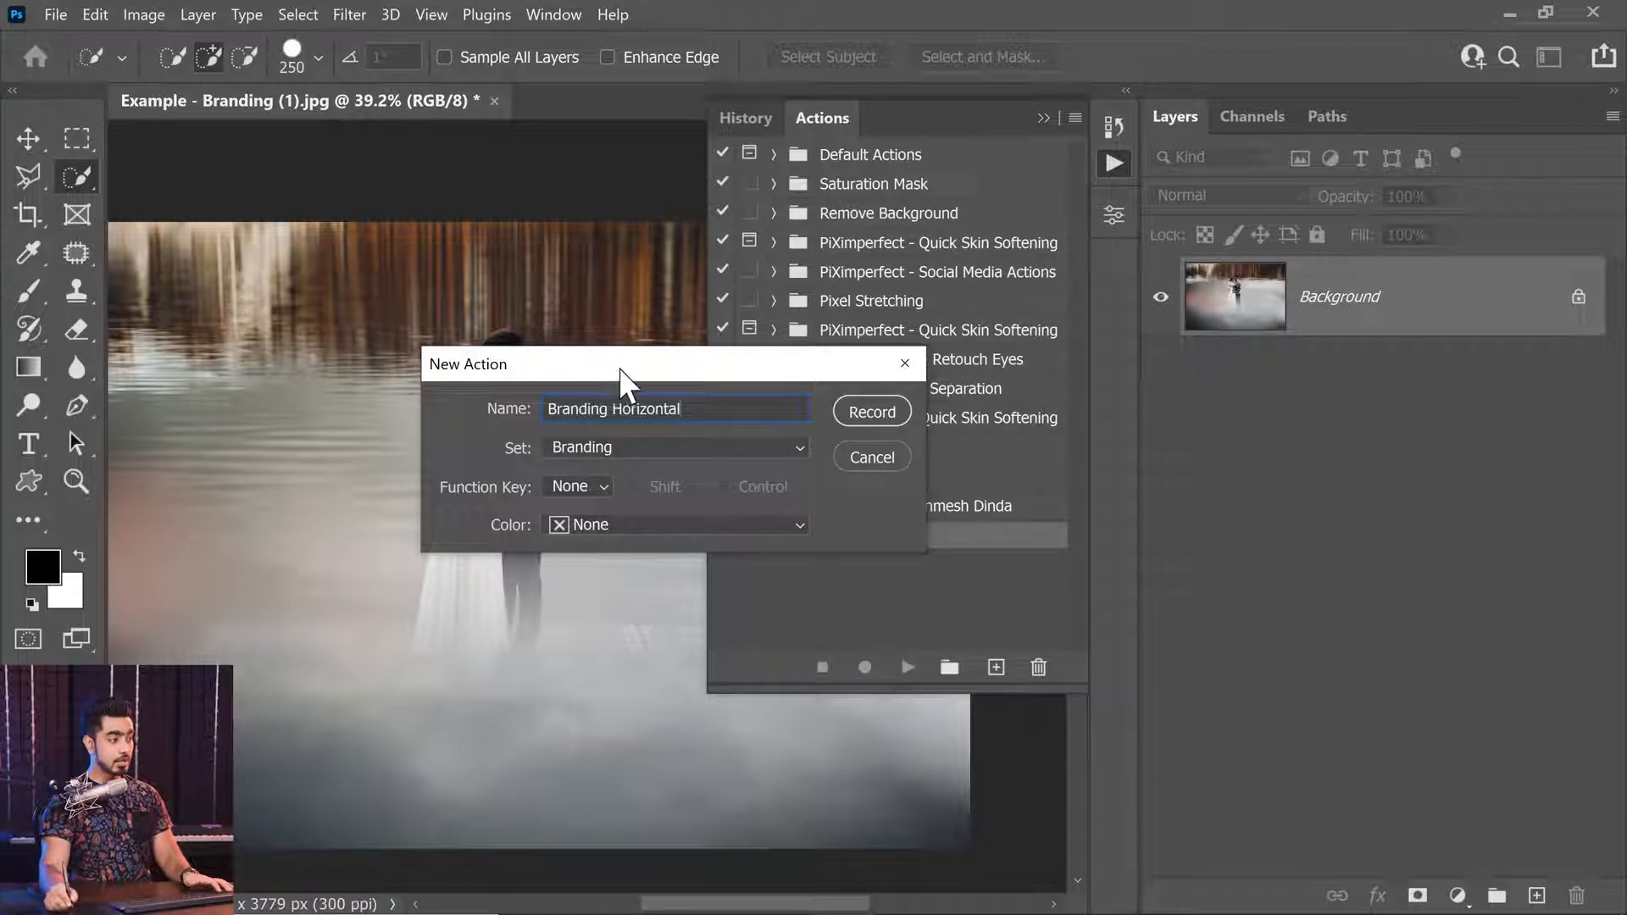
drag(624, 368, 386, 347)
click(379, 425)
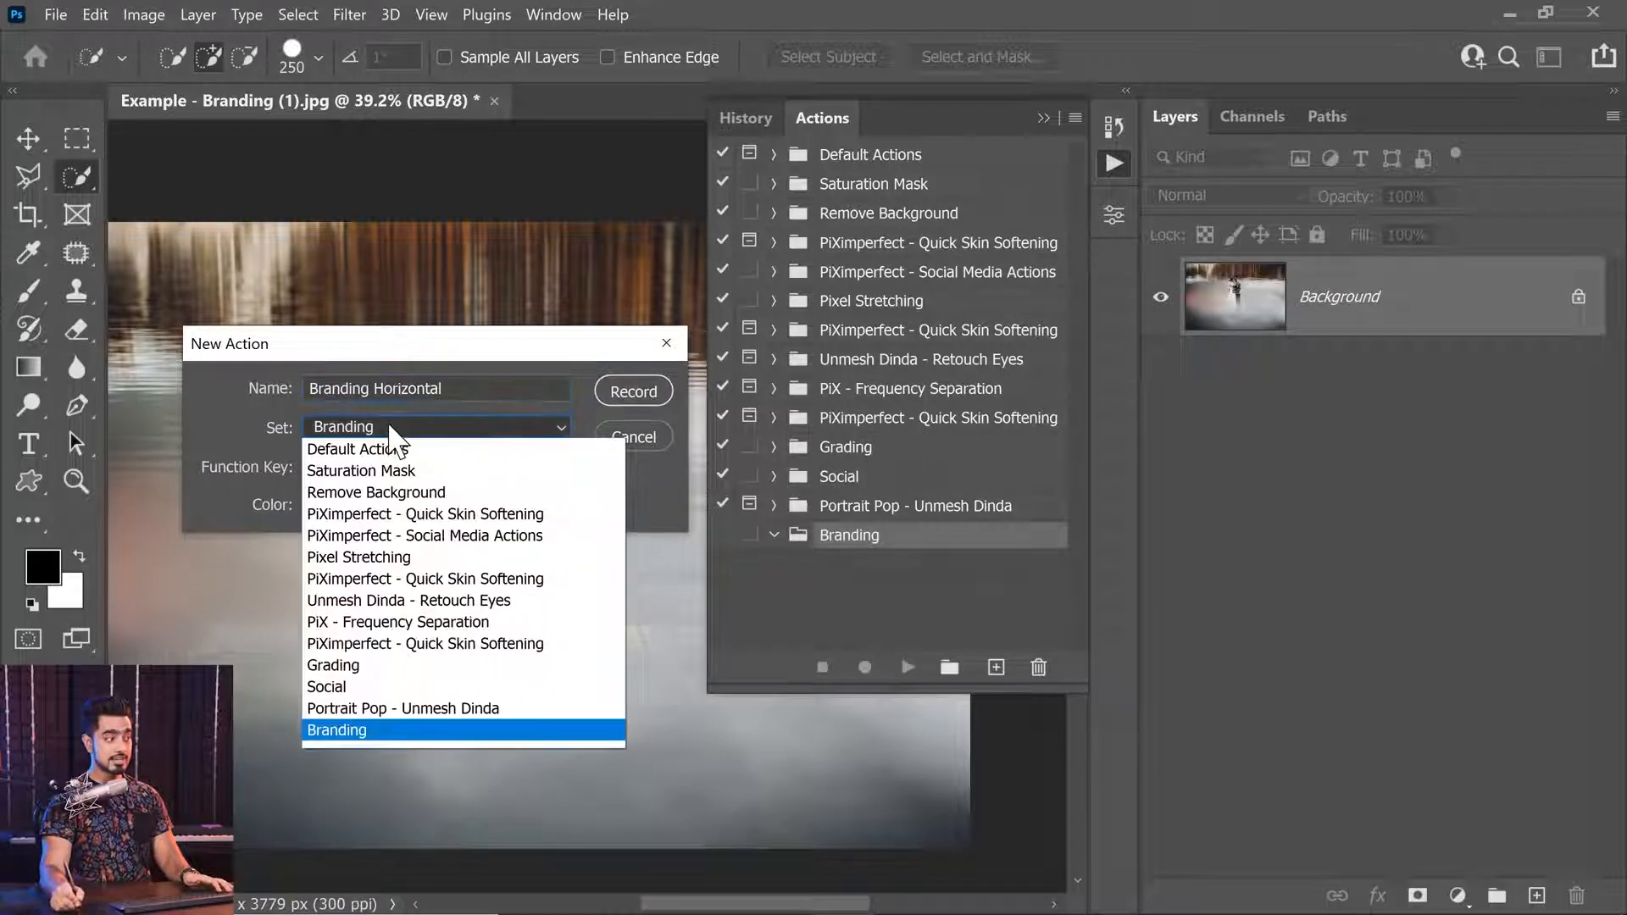
click(352, 731)
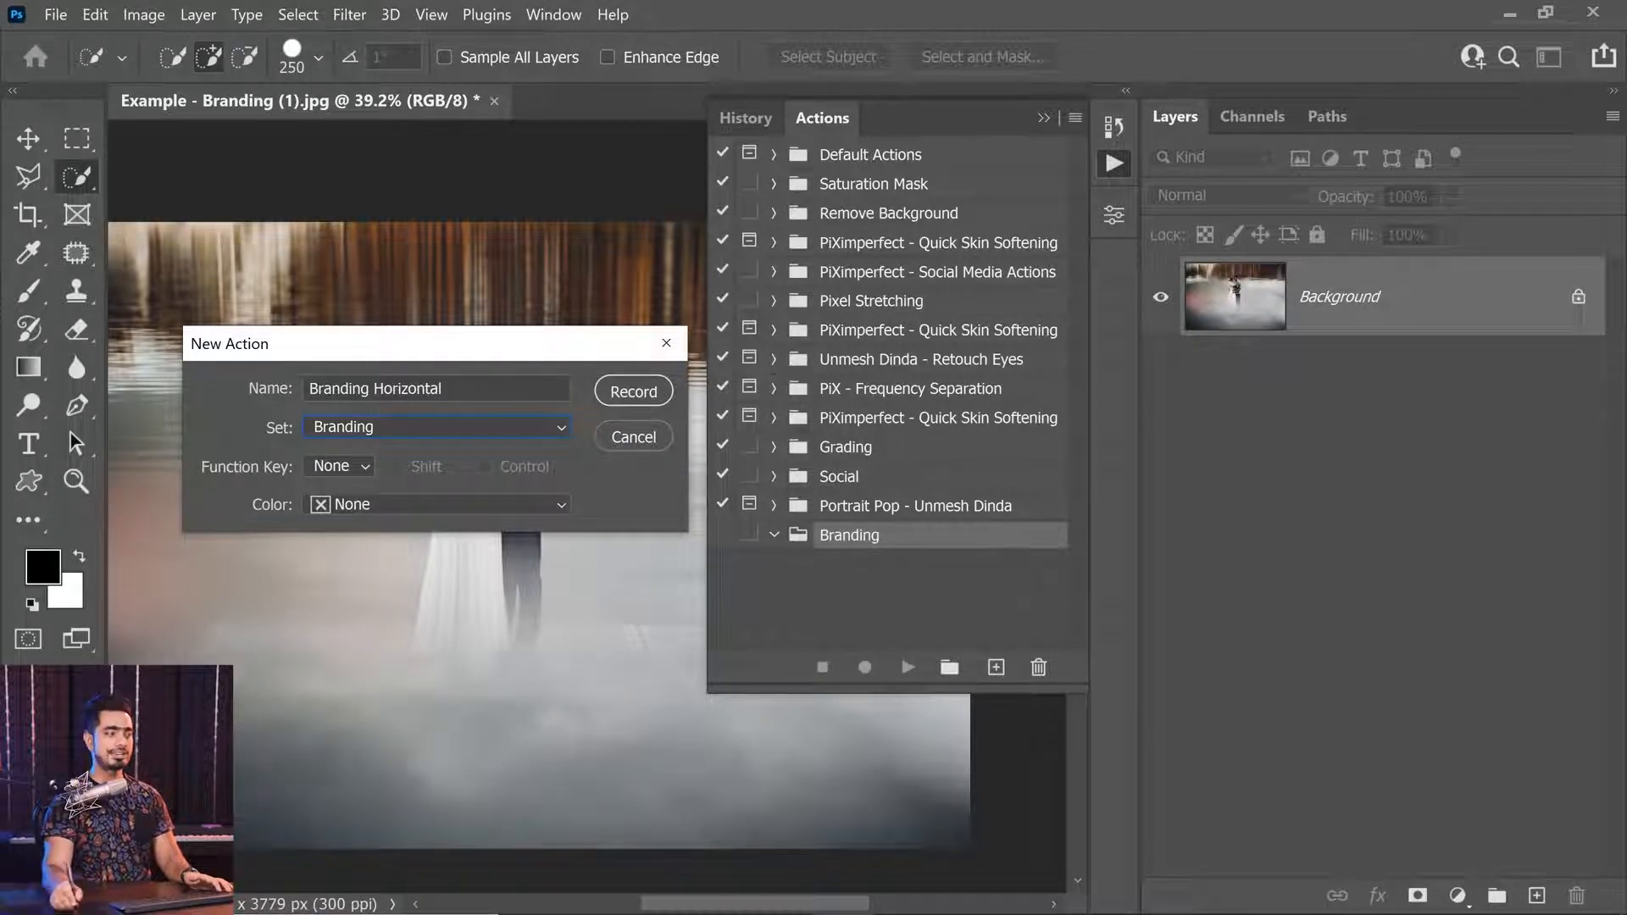
click(419, 419)
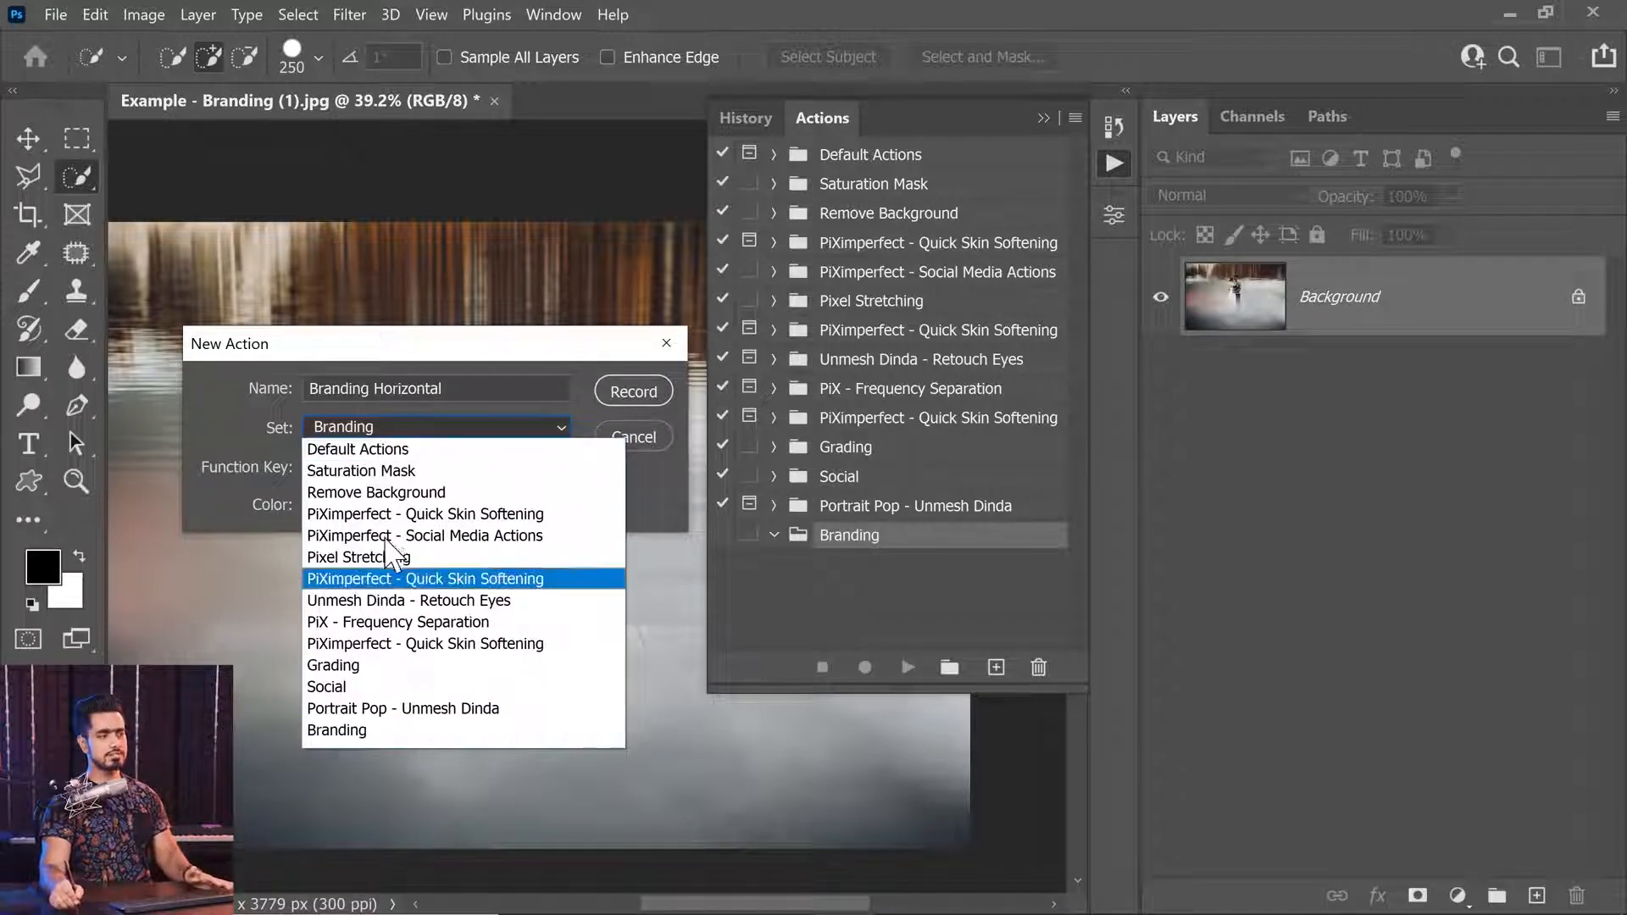
click(374, 729)
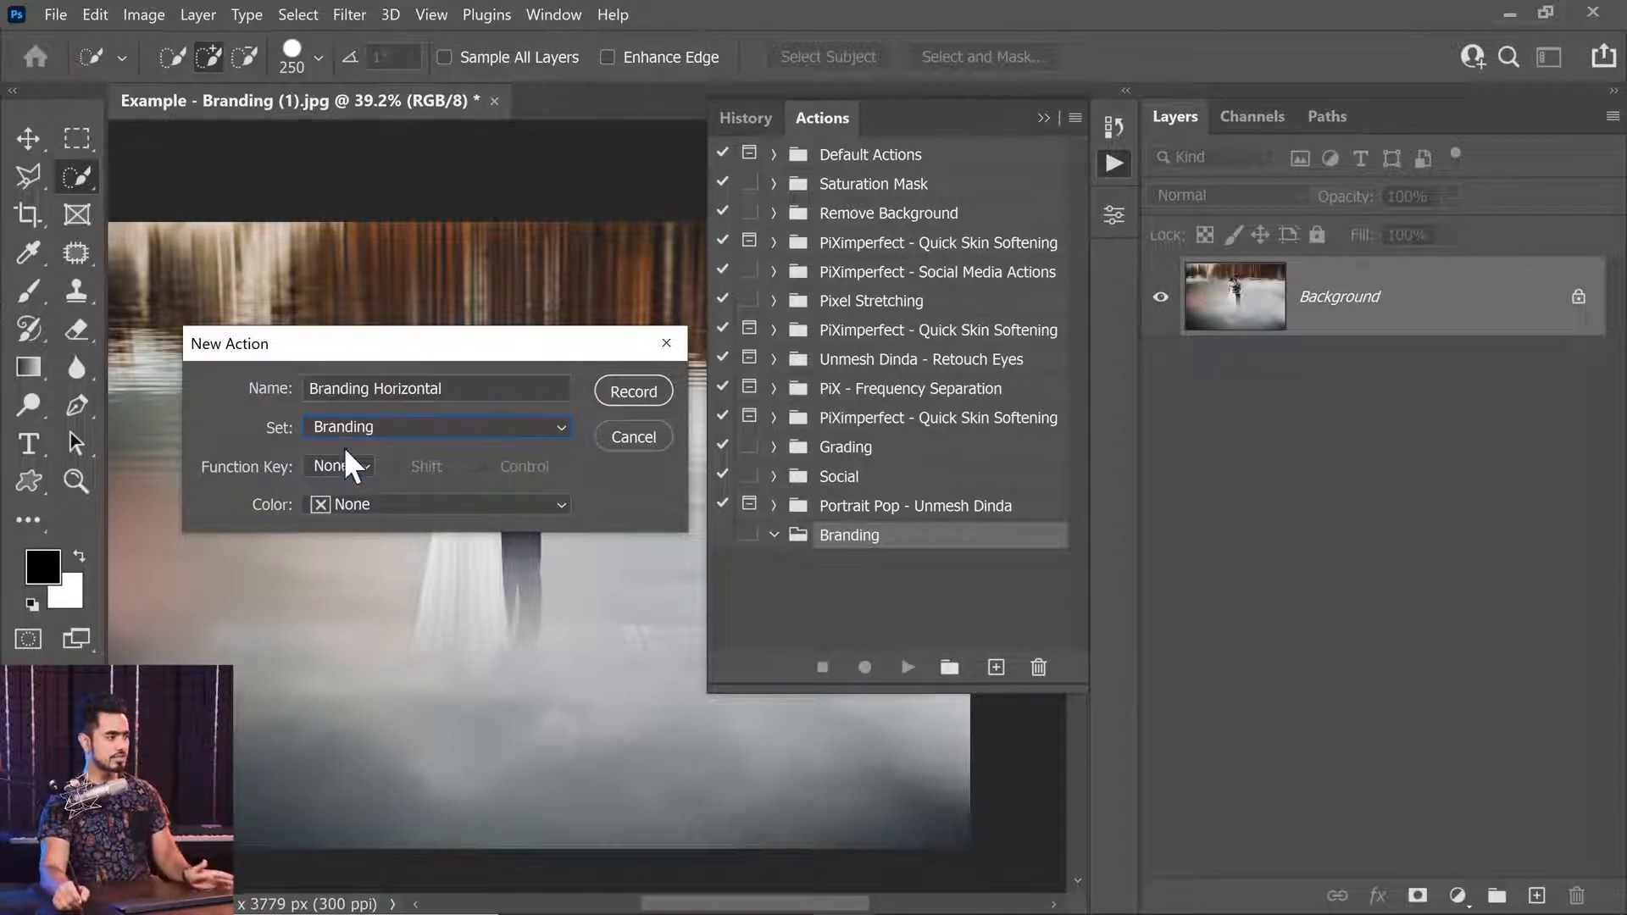
Try assigning F6 with Shift as the new action's function key, and reset the function key to None.
click(334, 466)
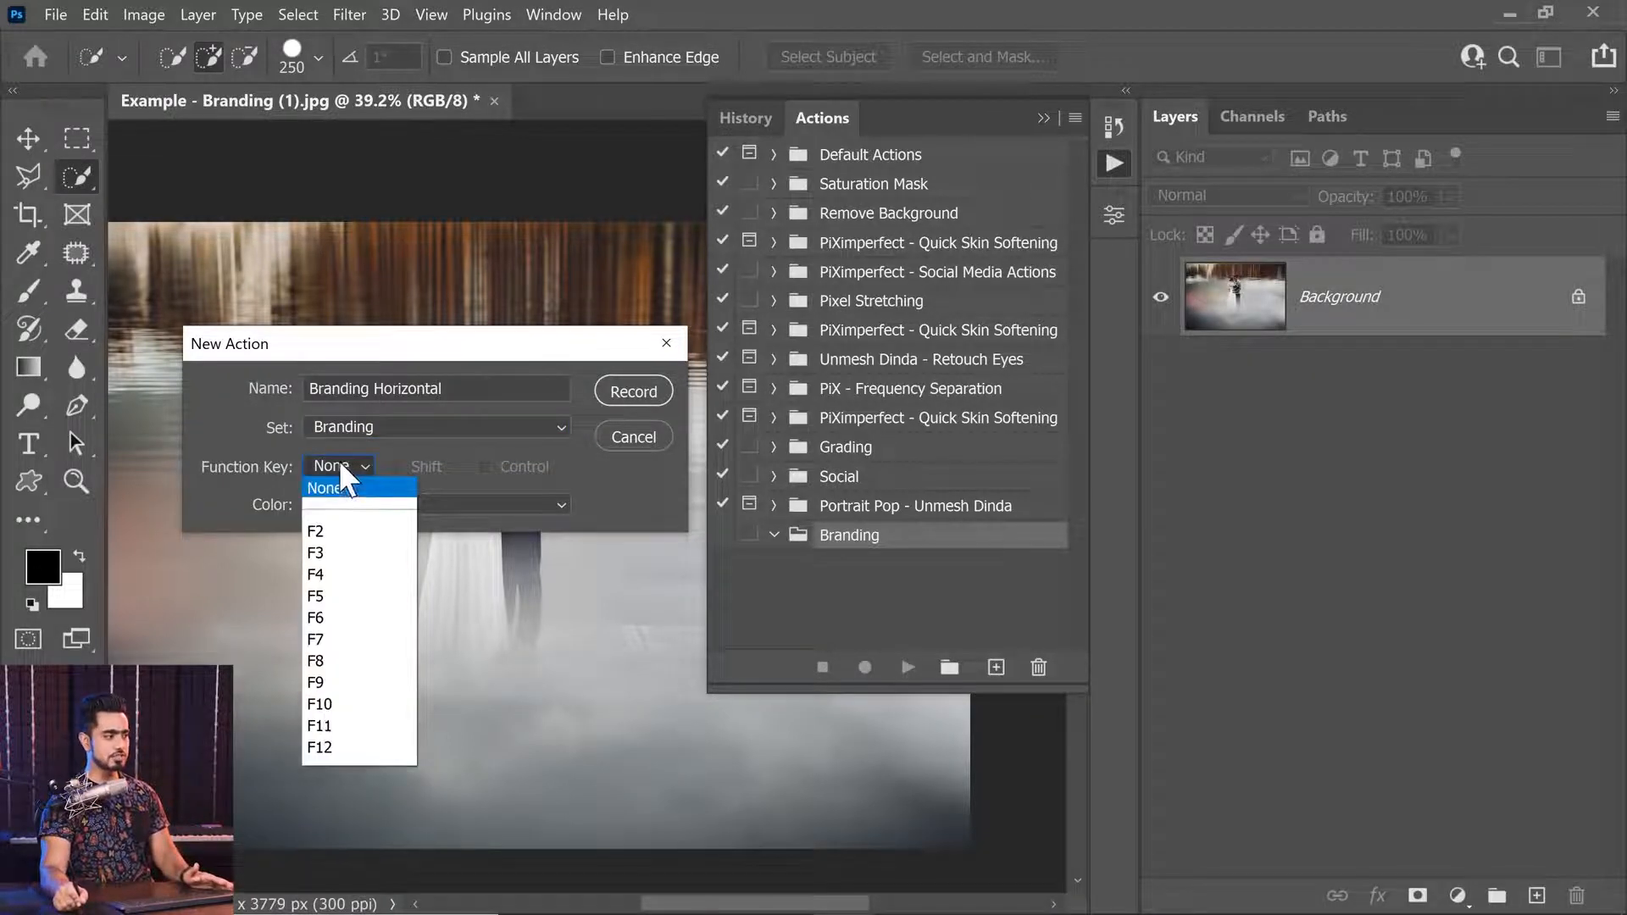
click(343, 618)
click(397, 467)
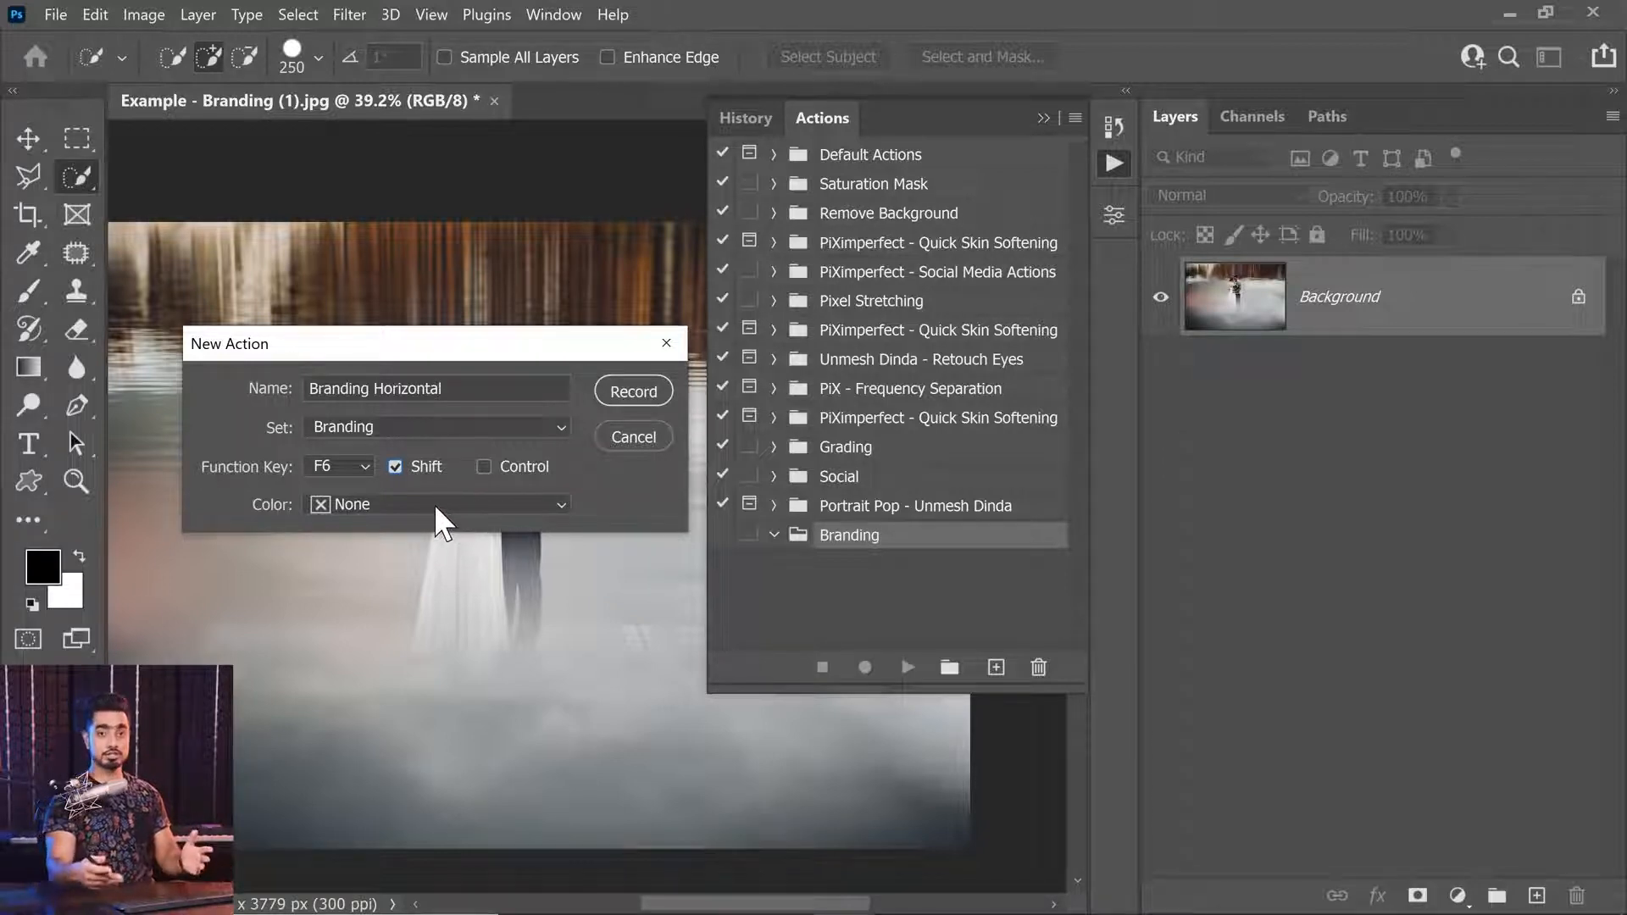
click(346, 470)
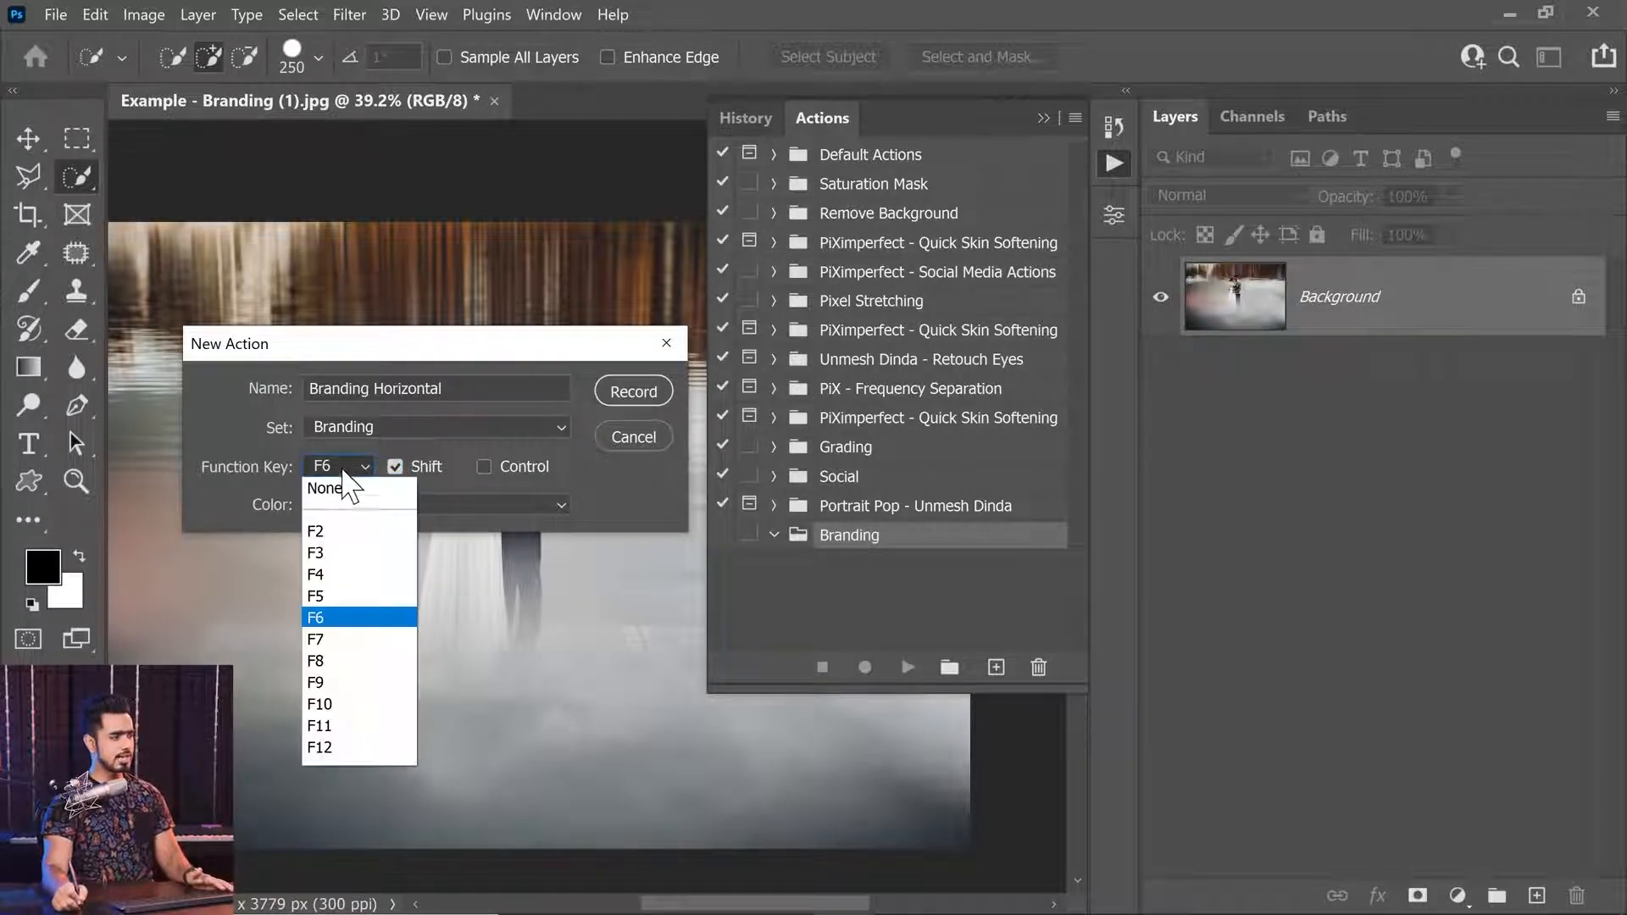
click(345, 484)
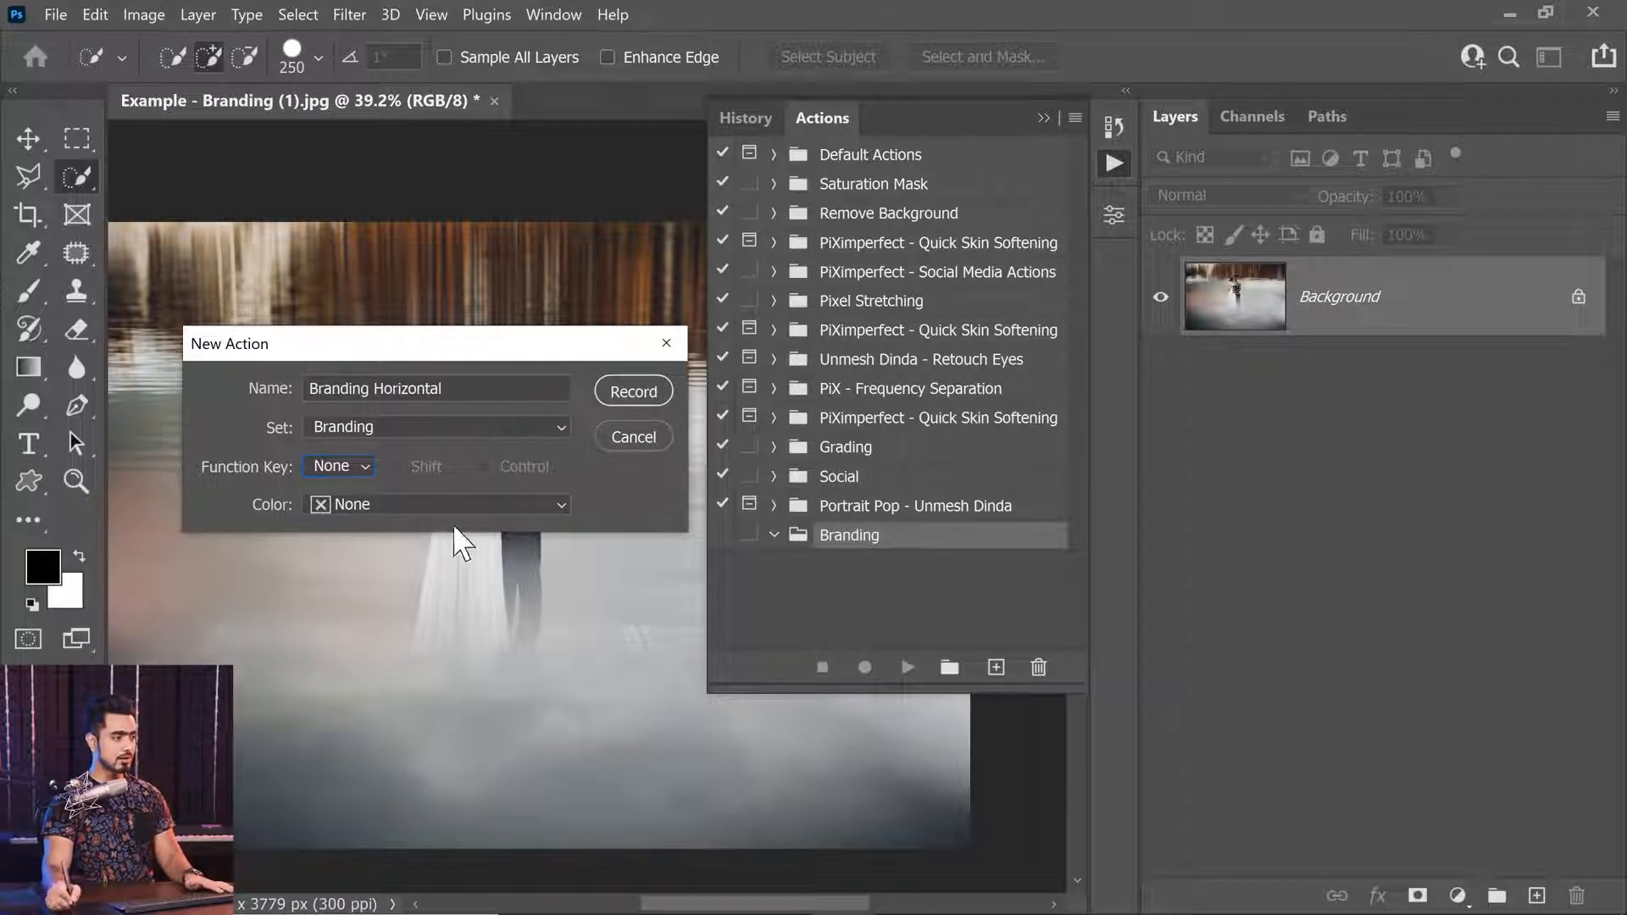
Assign the Orange color to the new Branding Horizontal action, start recording it and stop the recording.
click(441, 505)
click(398, 602)
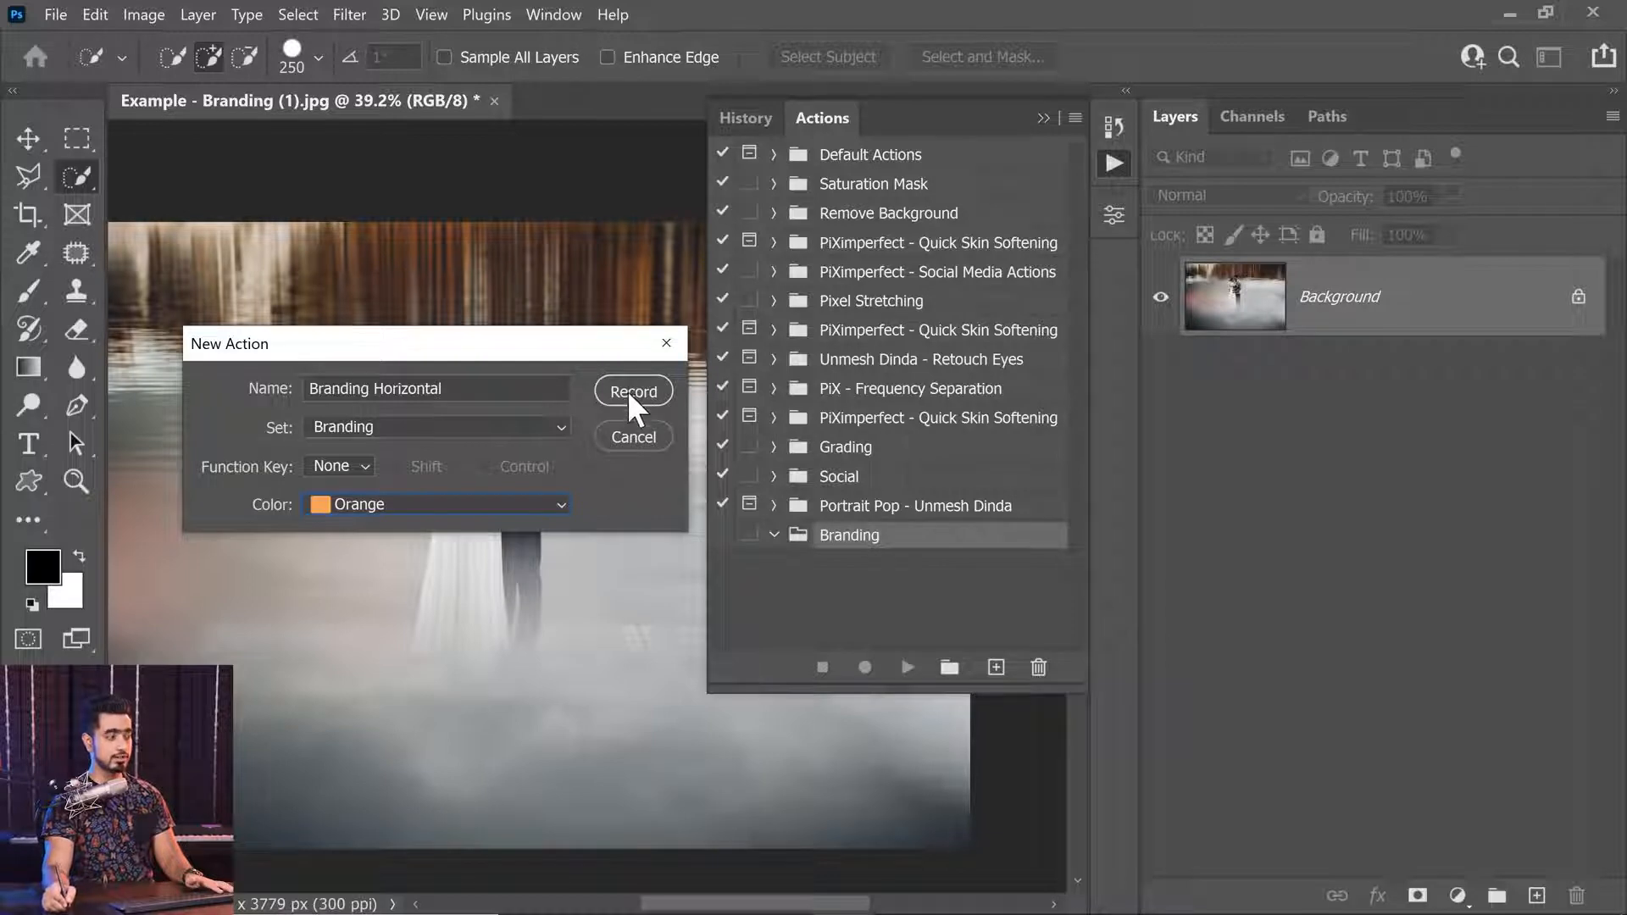
click(649, 387)
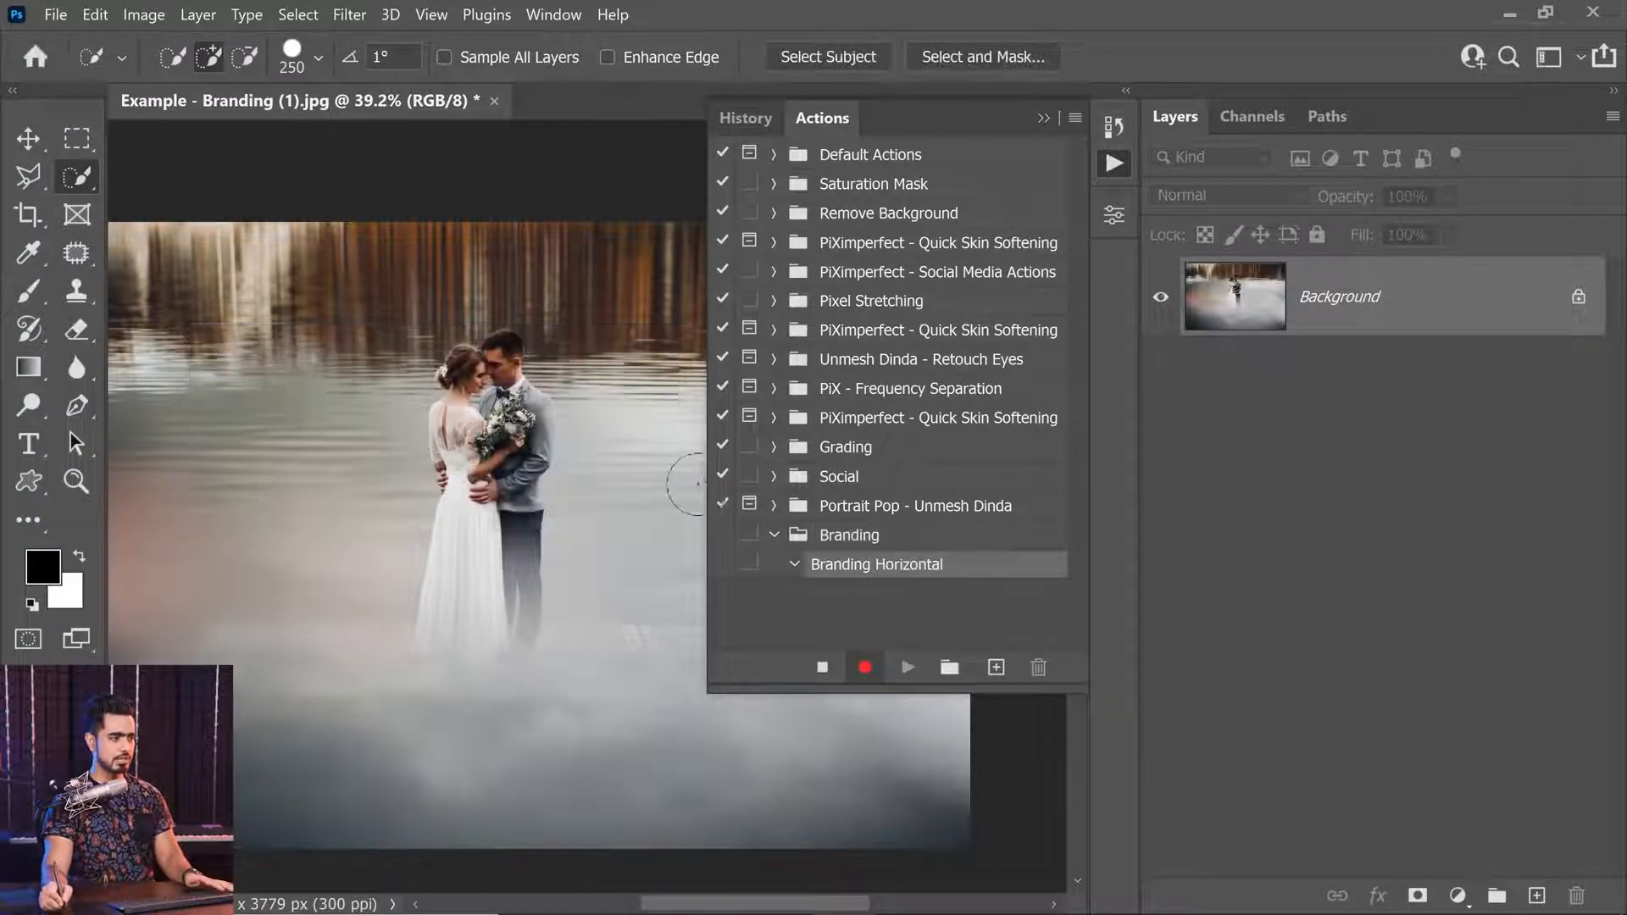
click(822, 668)
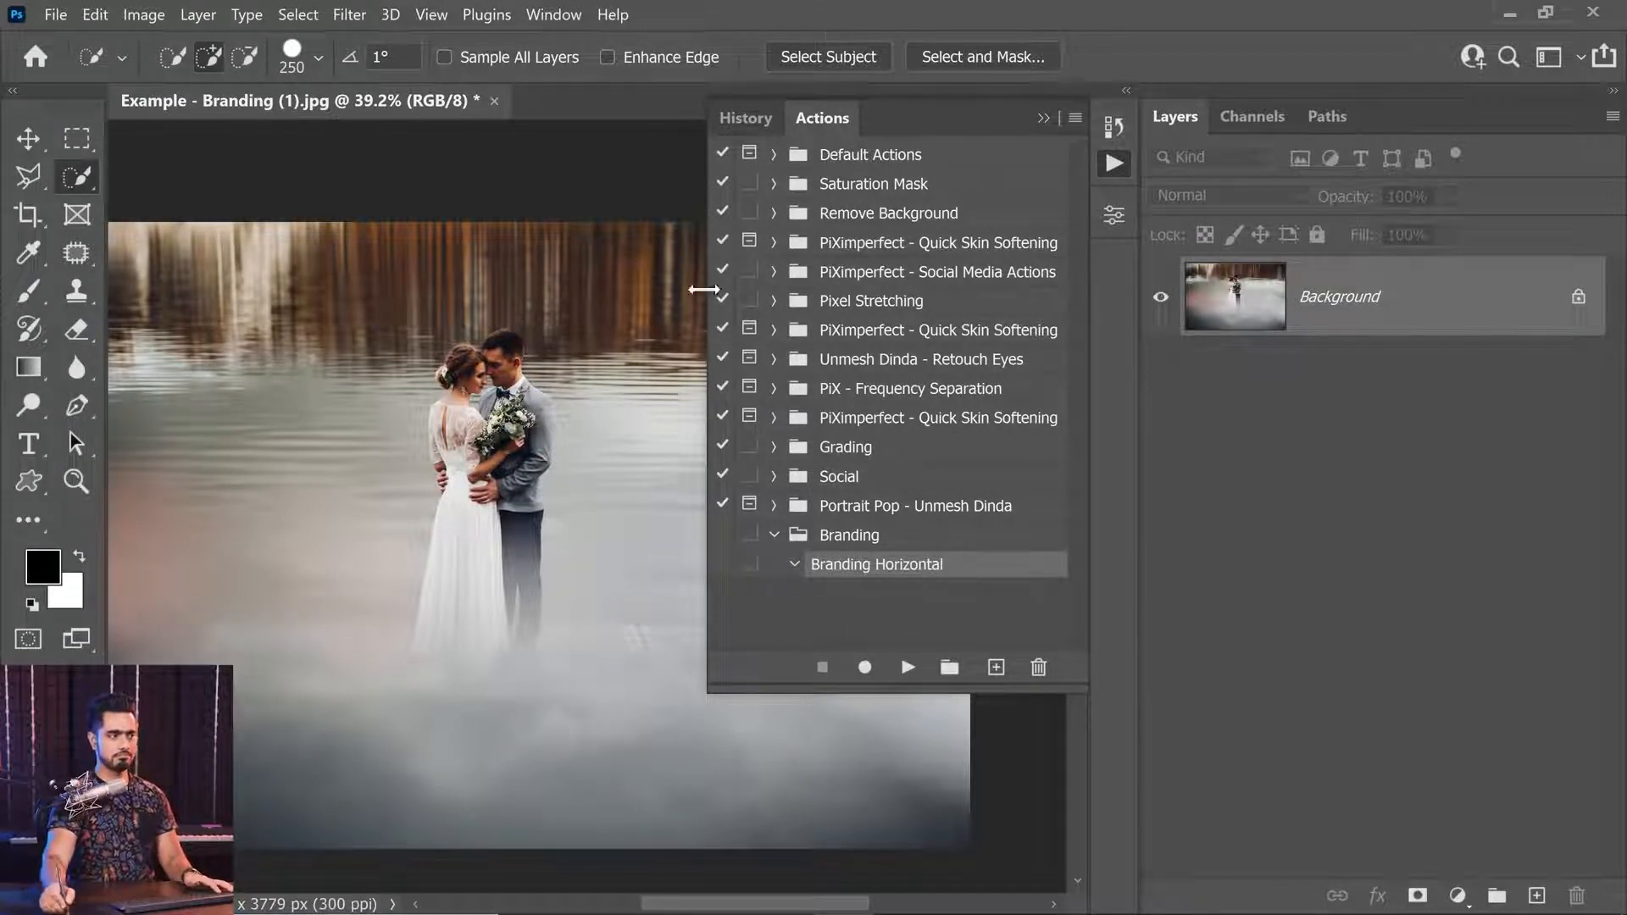
Switch the actions list to Button Mode to view the actions as colored buttons, and return to the normal list.
click(1076, 118)
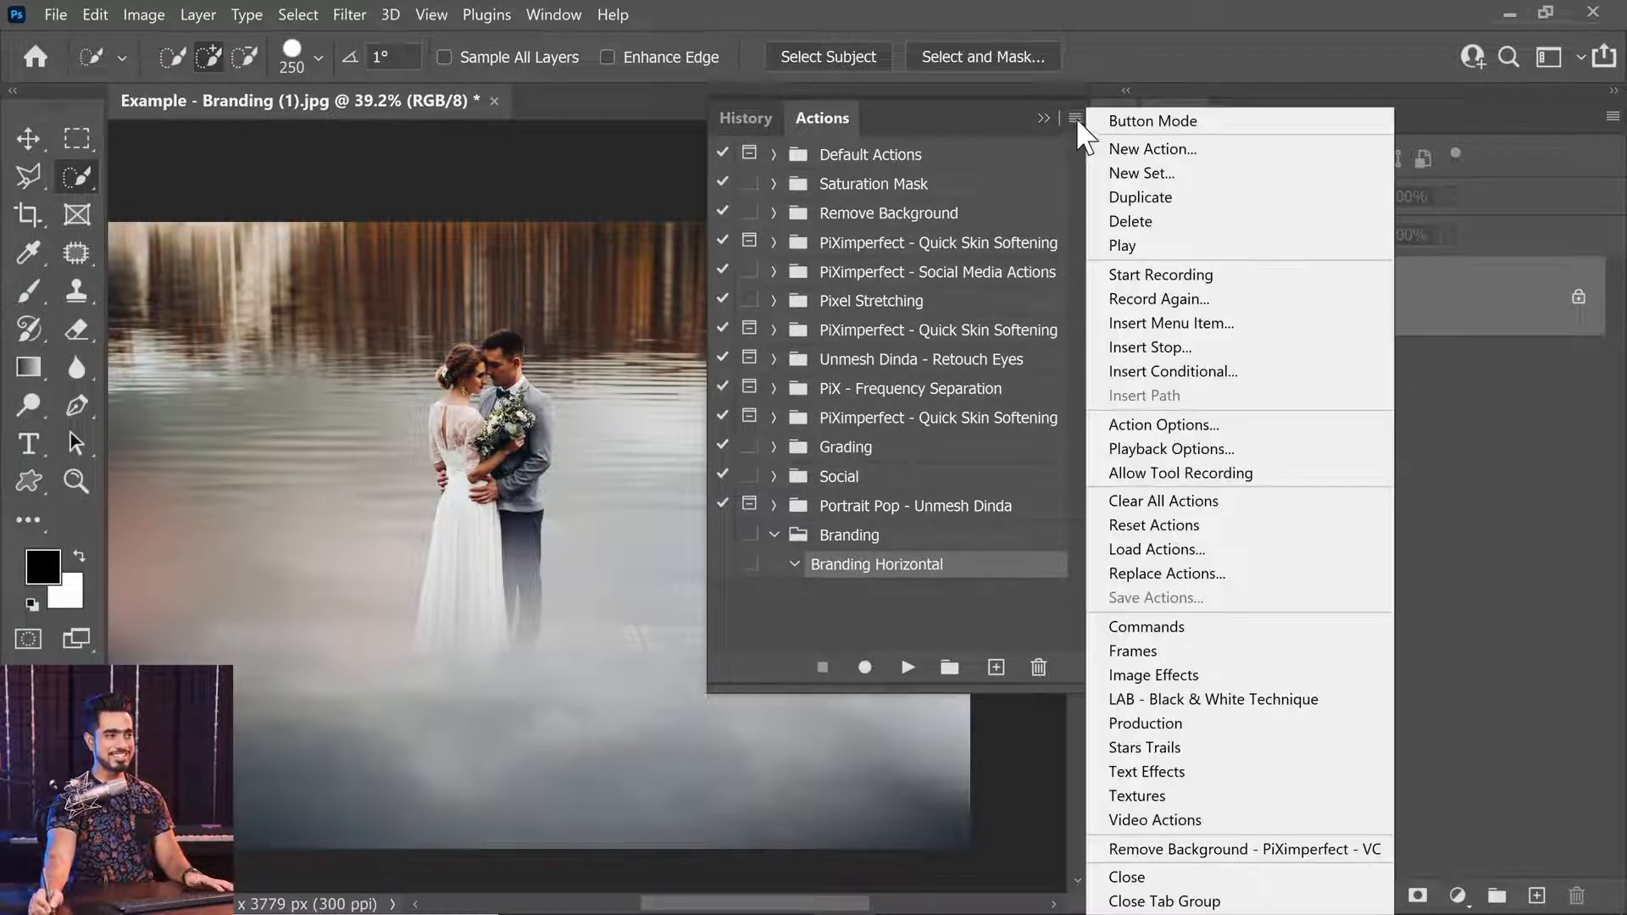
click(1115, 124)
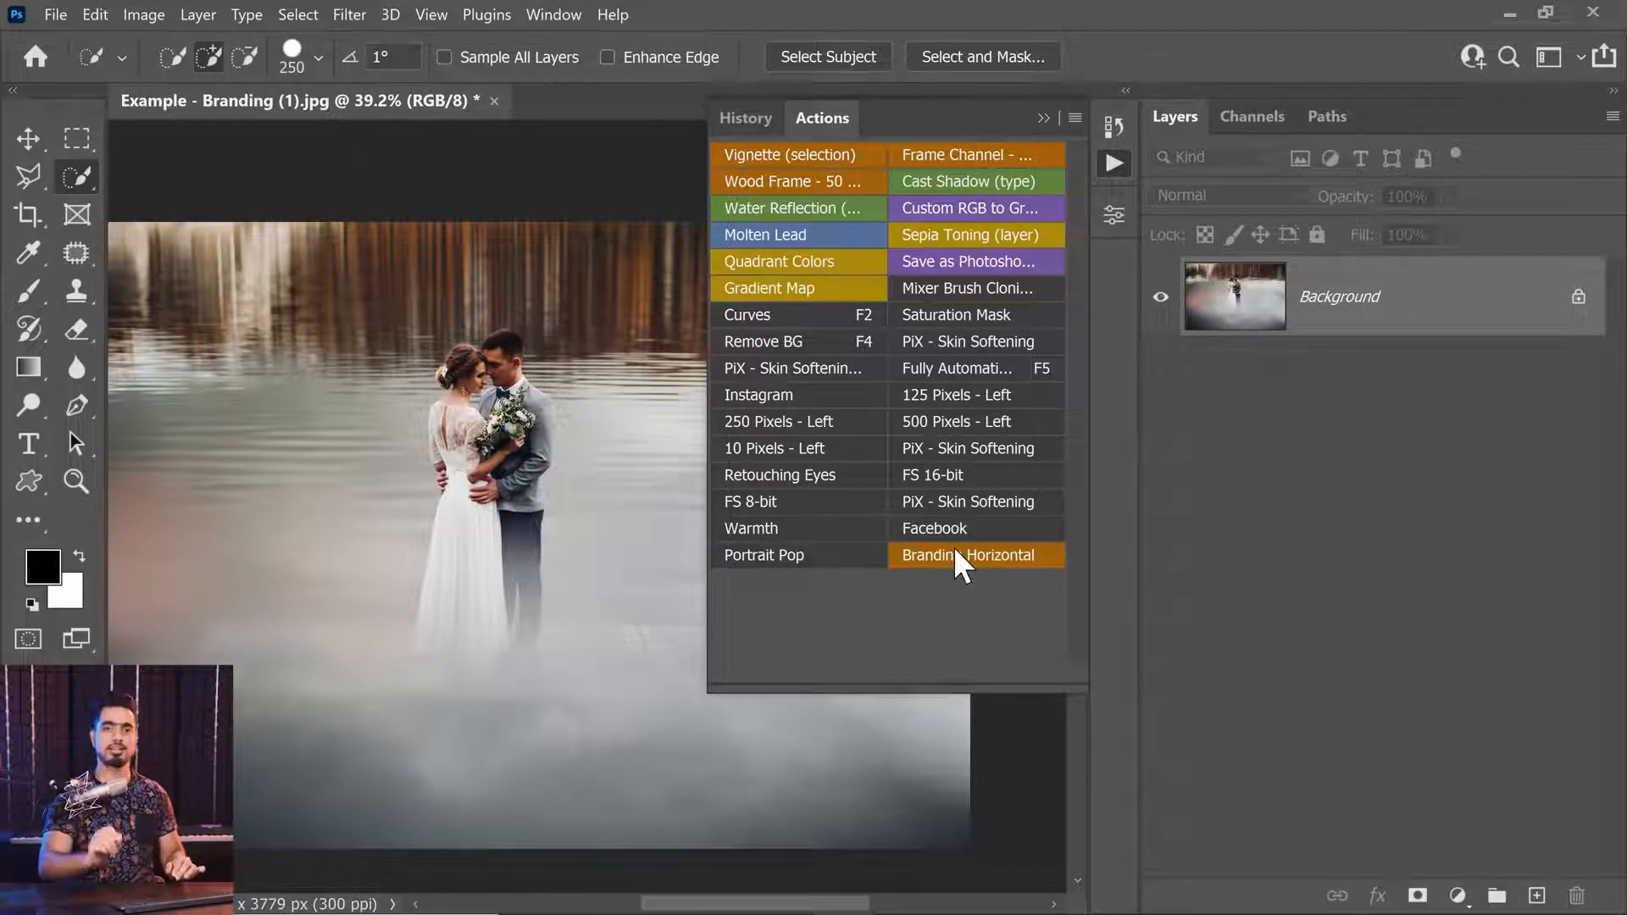
click(1075, 117)
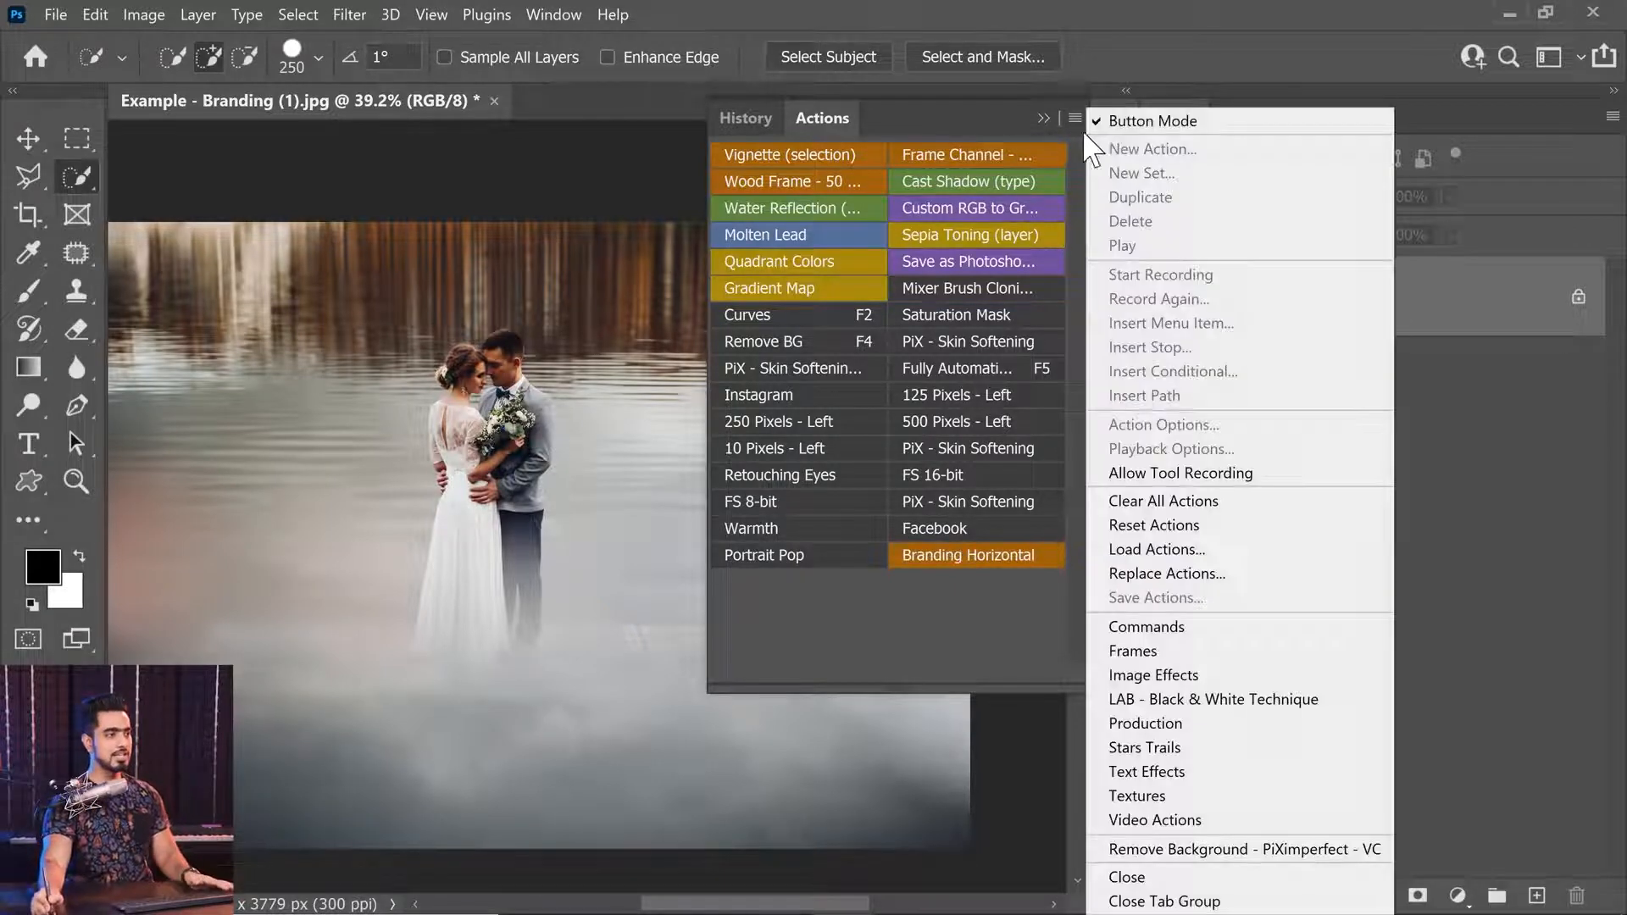
click(1102, 129)
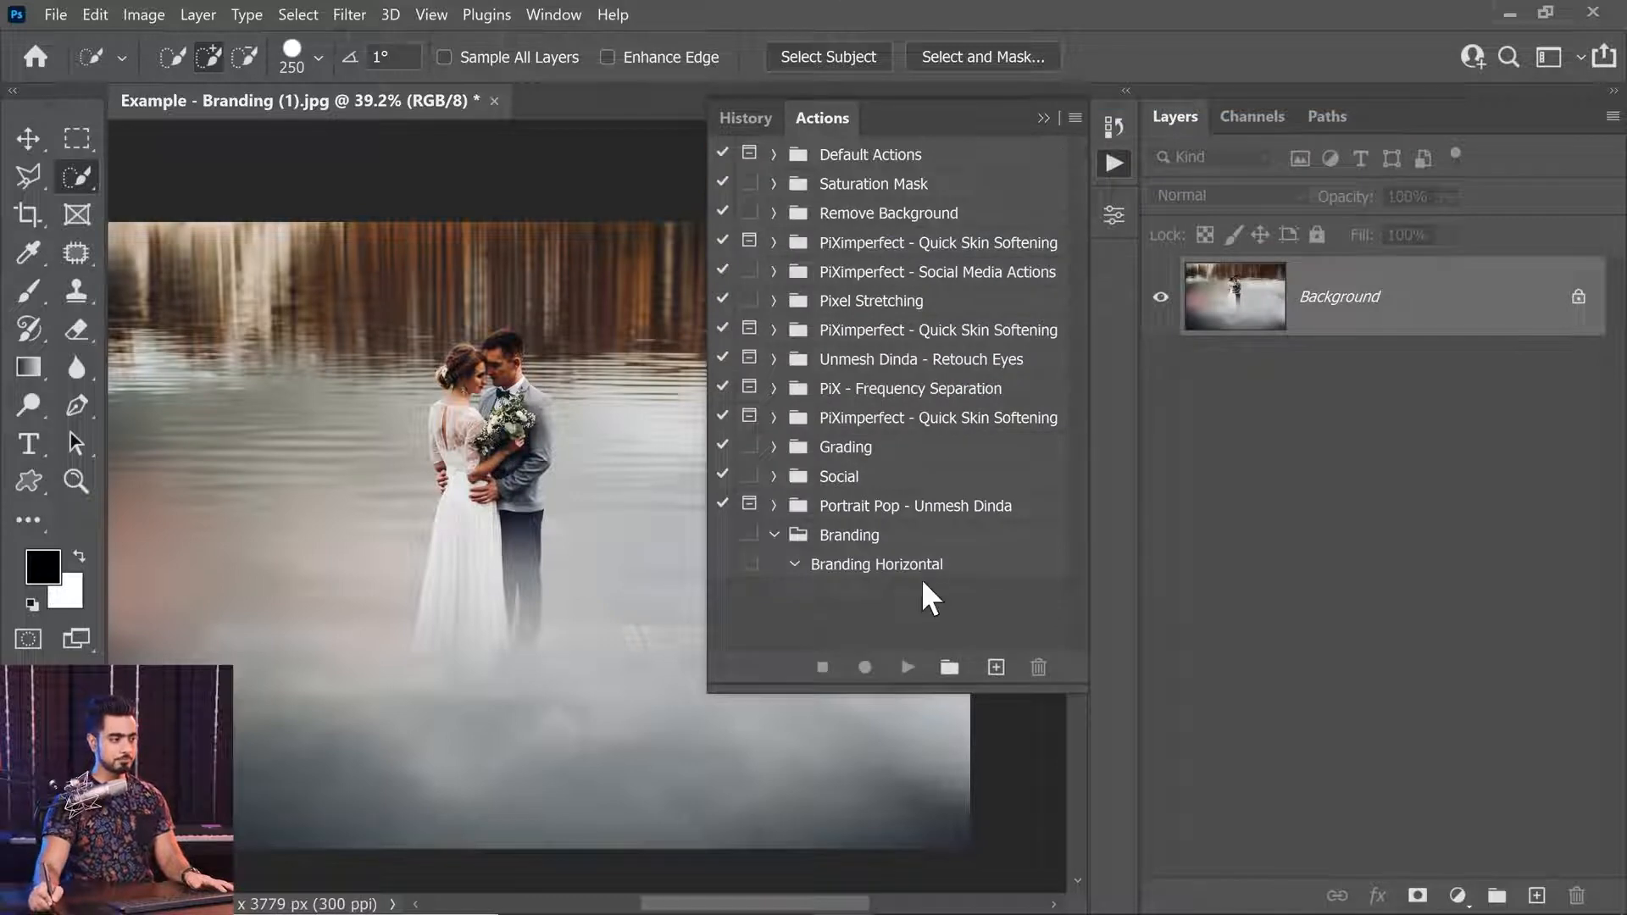
Delete the orange Branding Horizontal action and start recording a new action with the same name and no color in the Branding set.
drag(924, 565, 1039, 669)
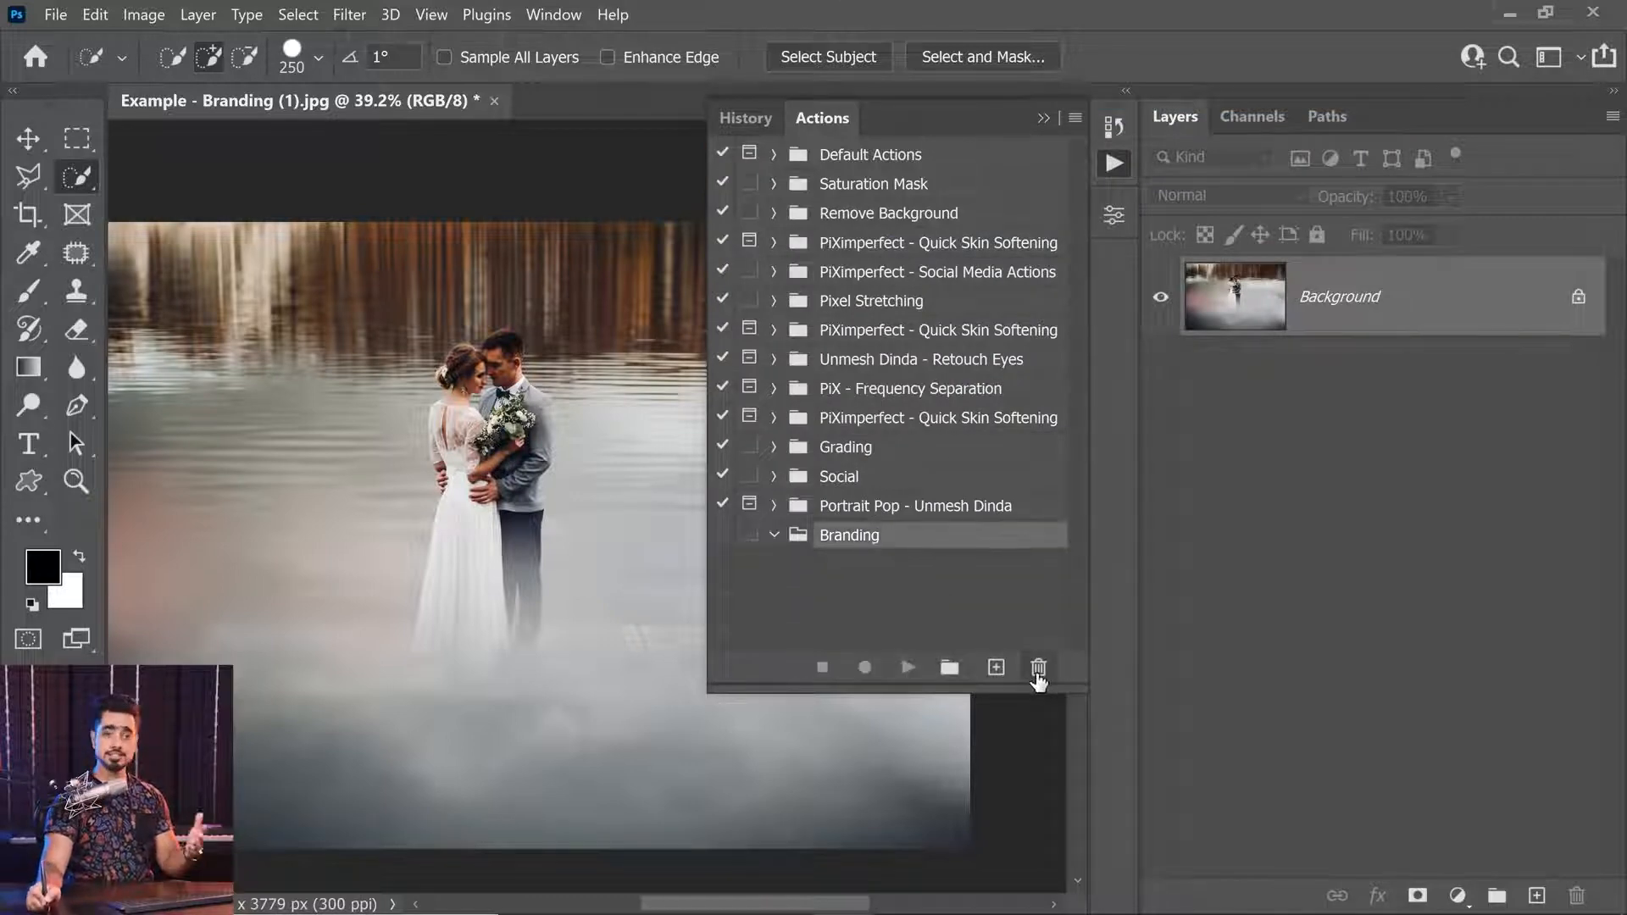
click(996, 667)
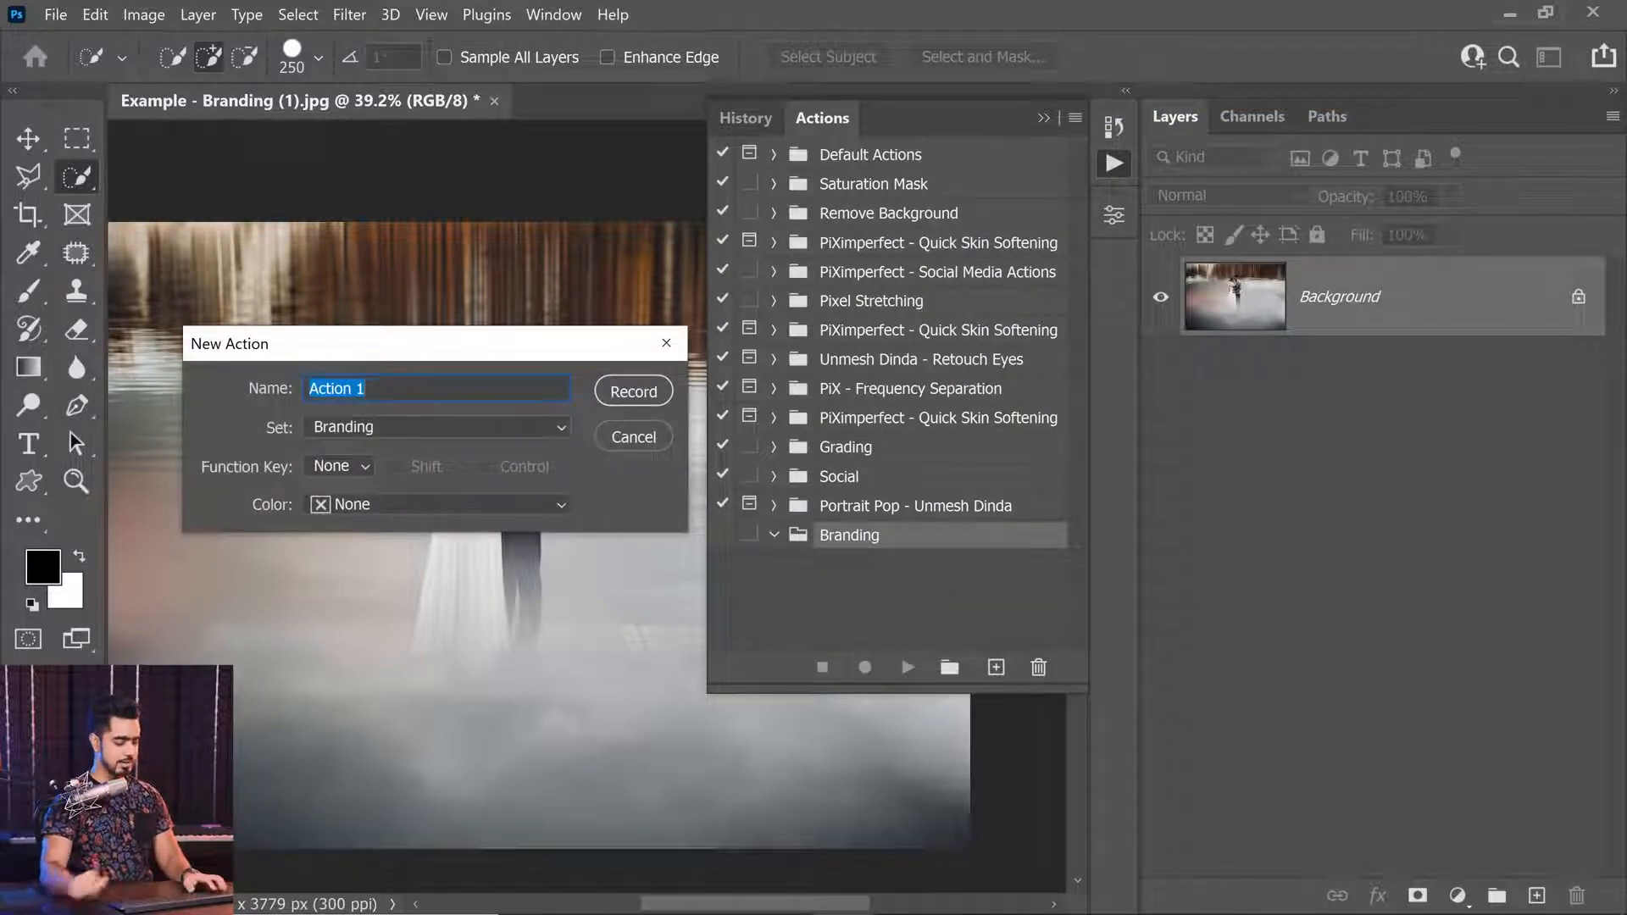
text(Branding Hori)
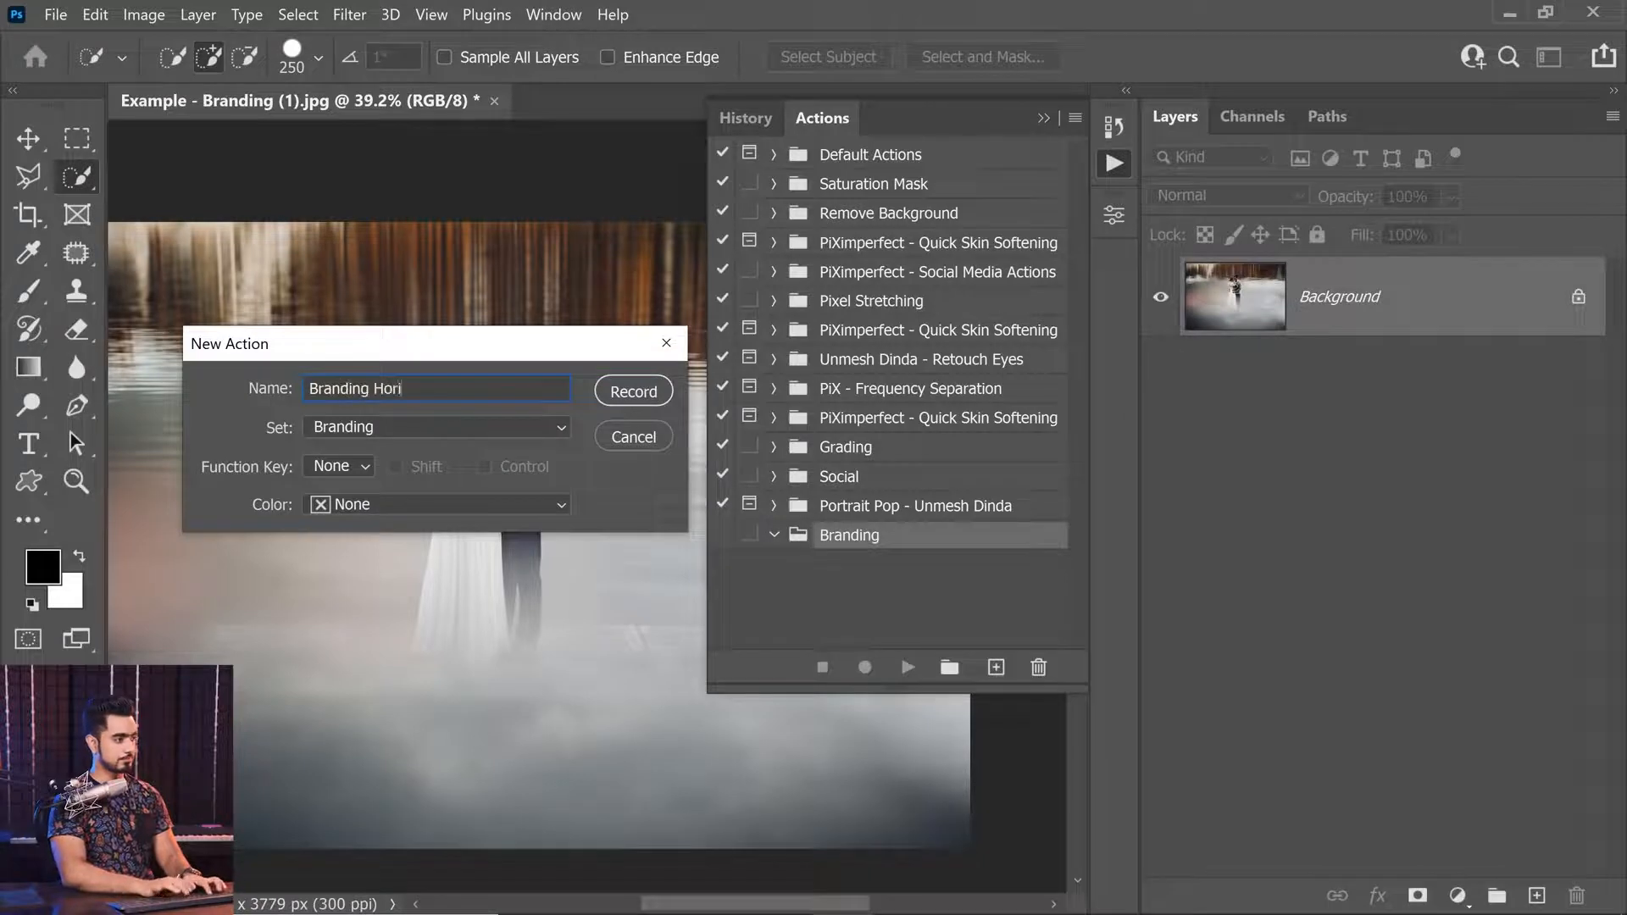
text(zontal)
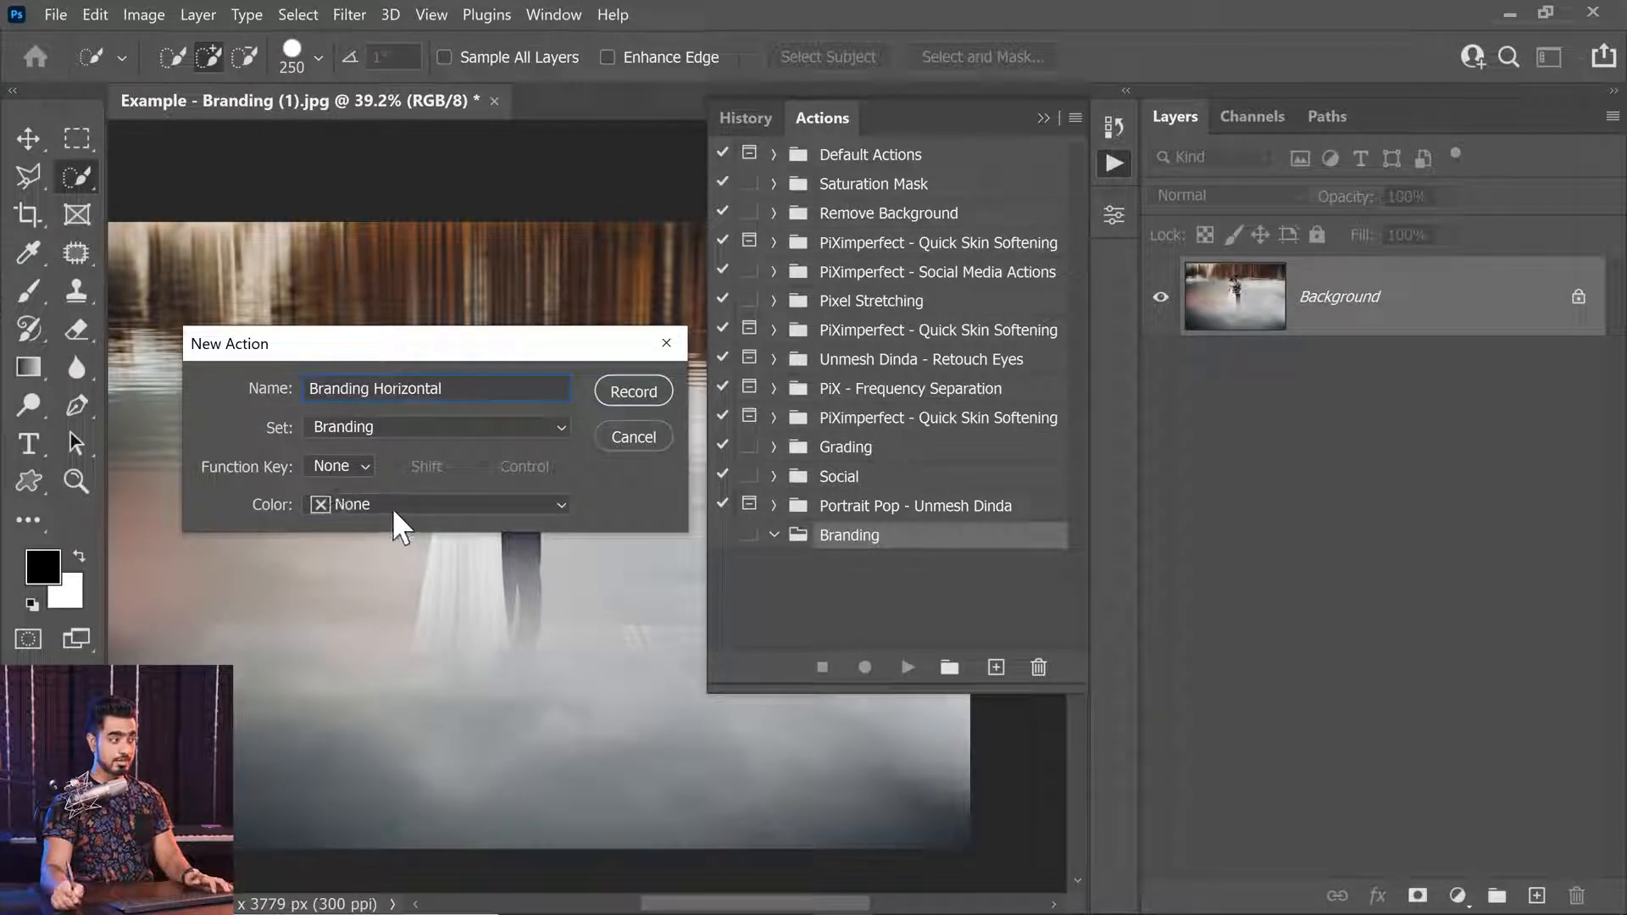
click(642, 390)
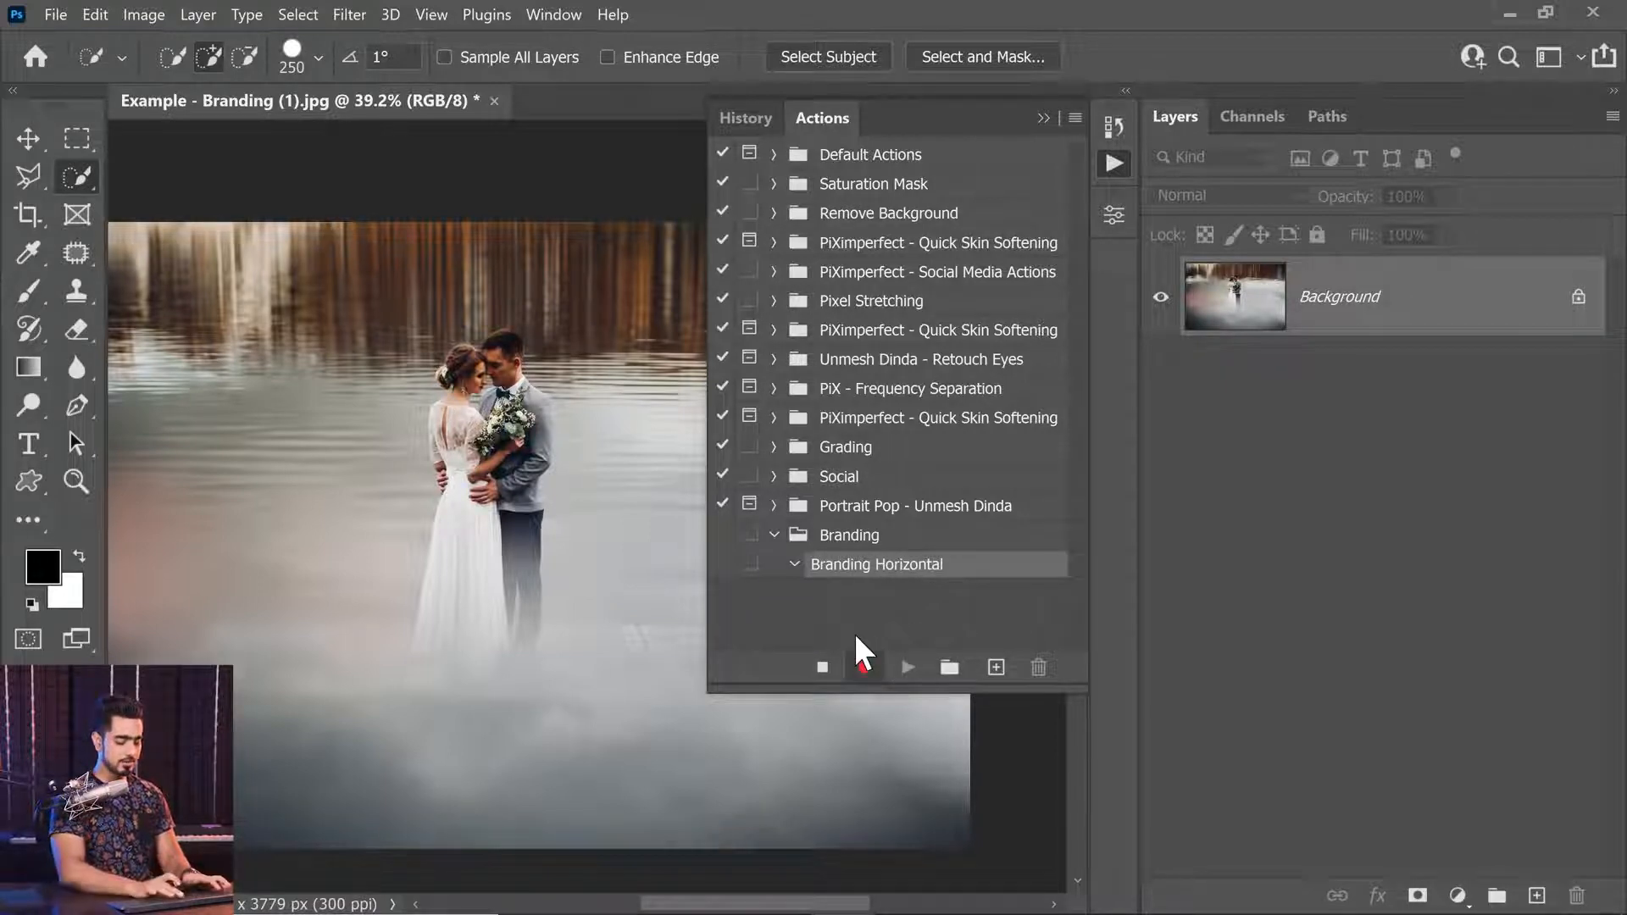
Resize the image to a width of 2000 pixels with proportions constrained.
key(ctrl+0)
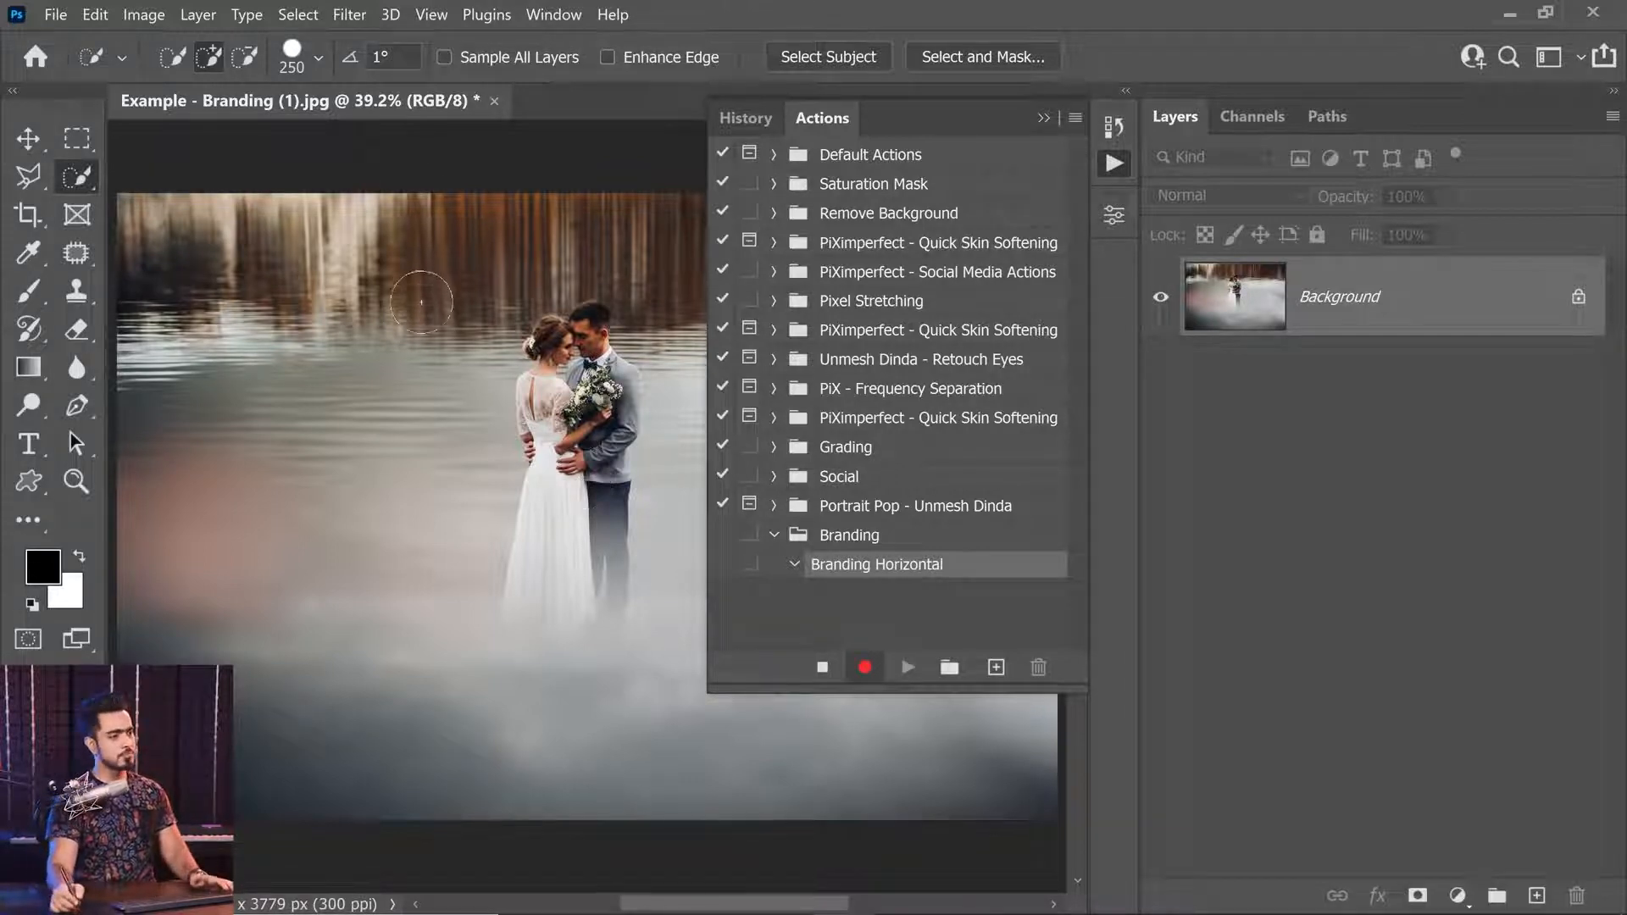
click(146, 14)
click(200, 171)
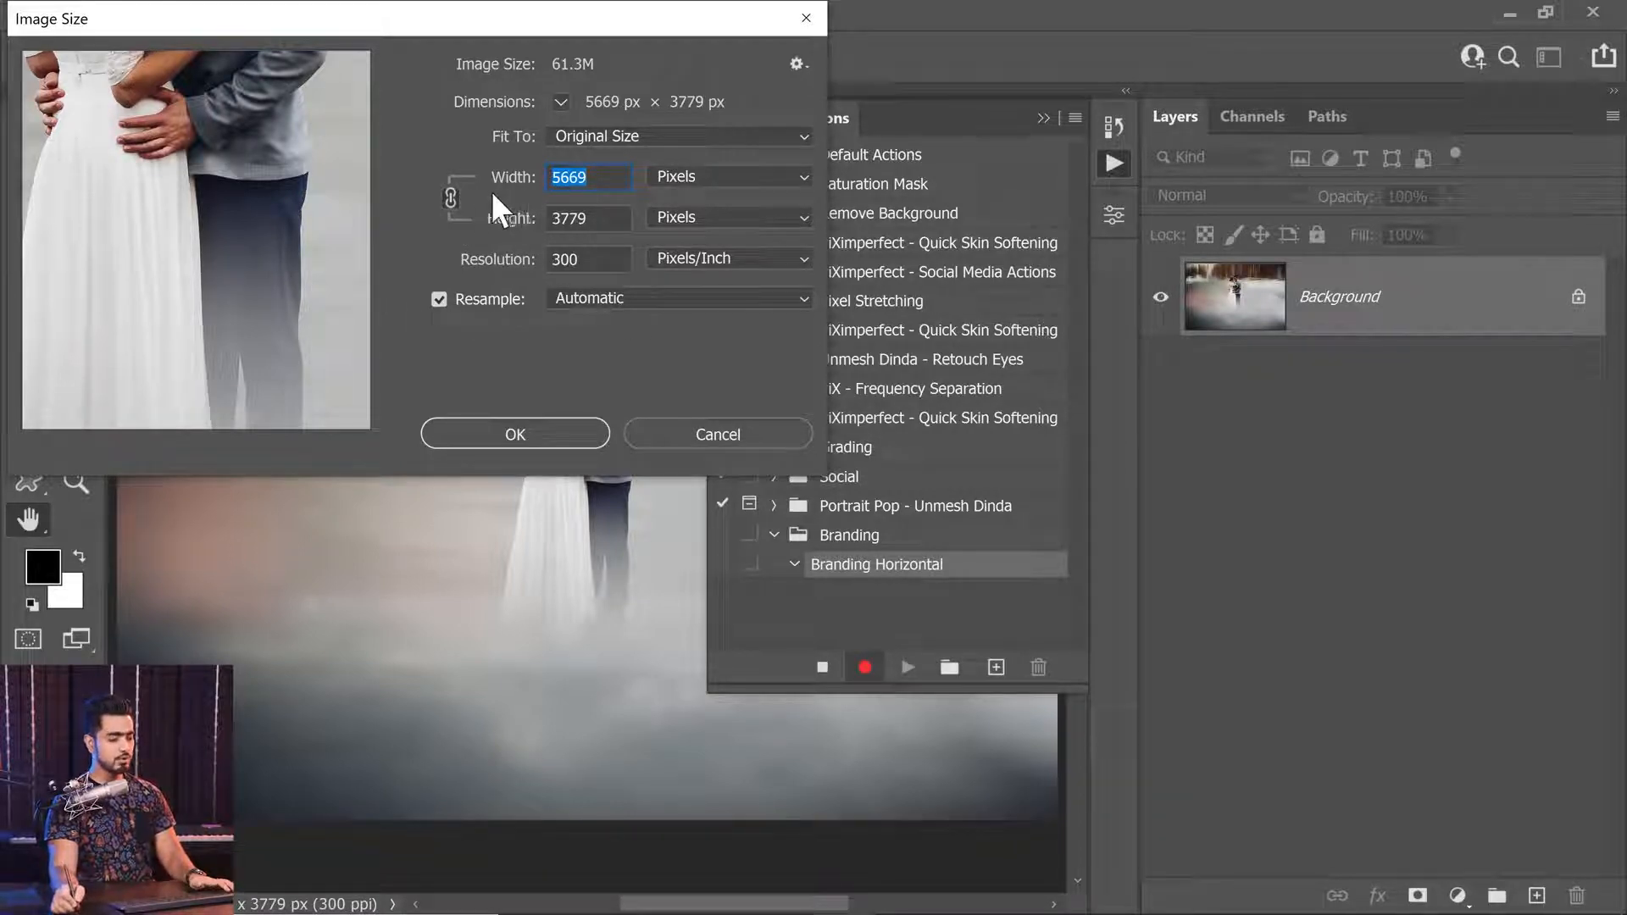
text(300)
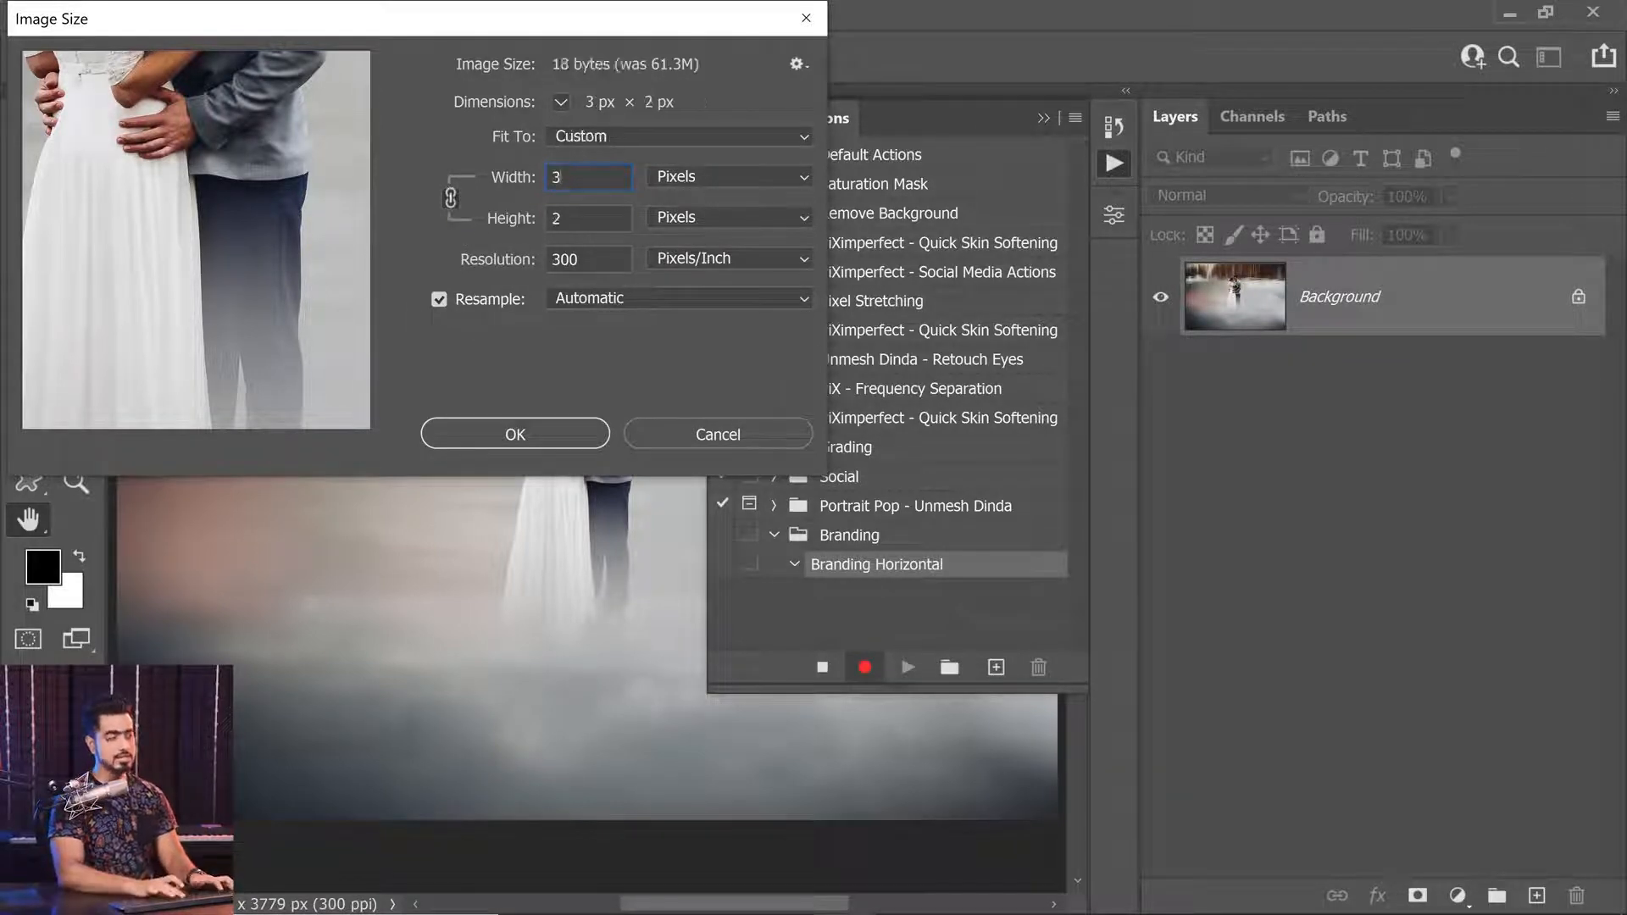
key(BackSpace)
key(BackSpace)
key(BackSpace)
text(2000)
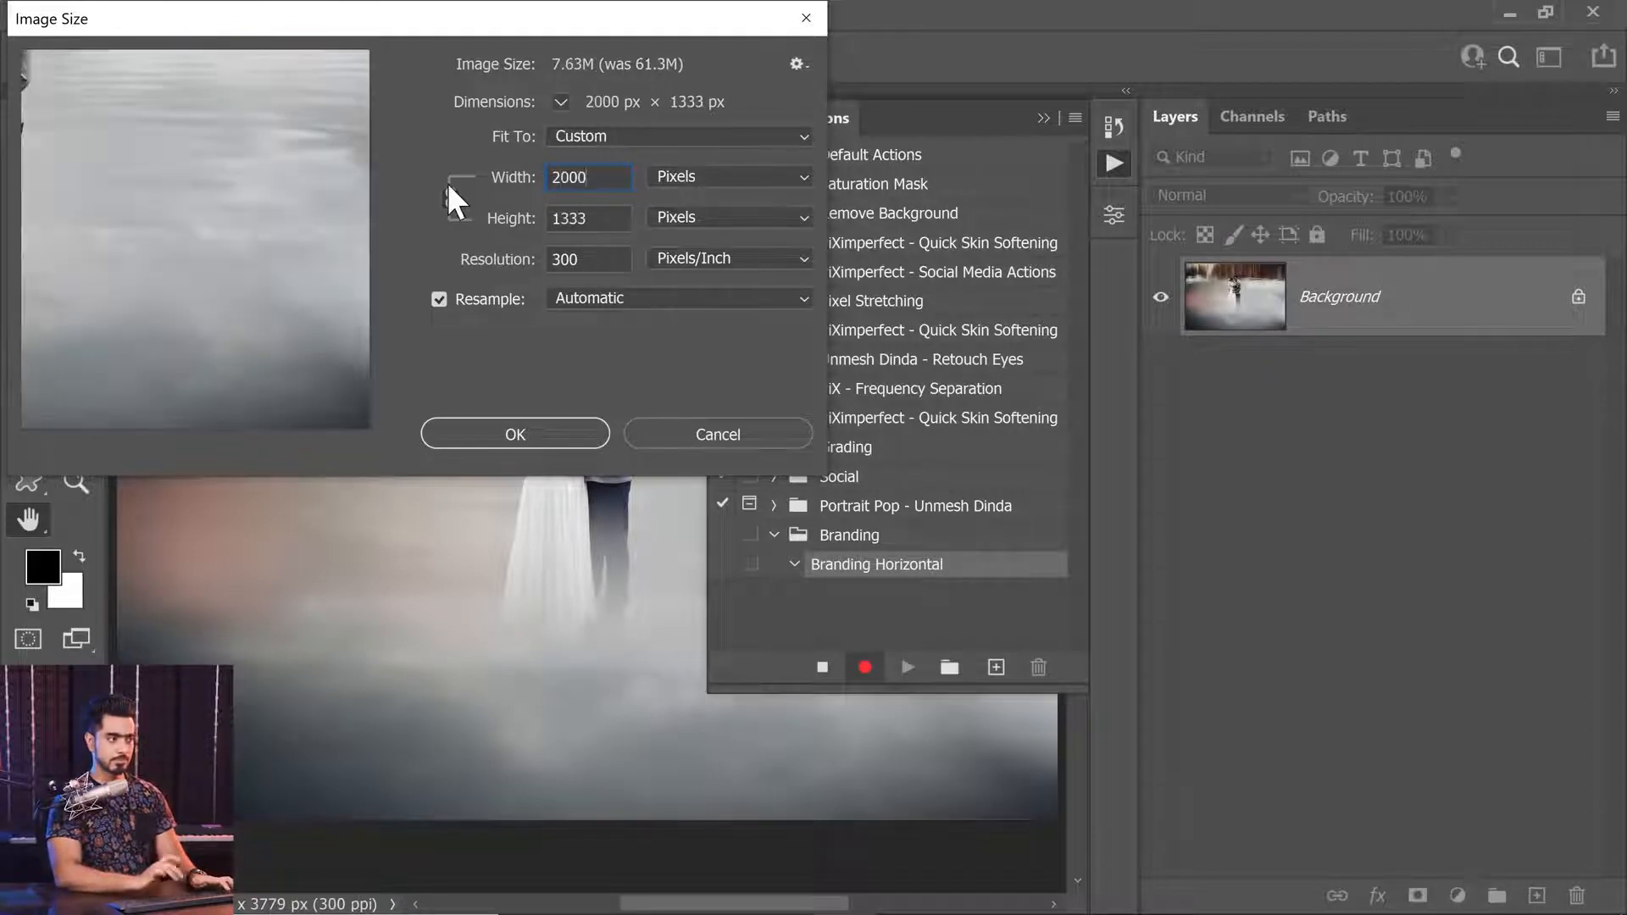
click(464, 436)
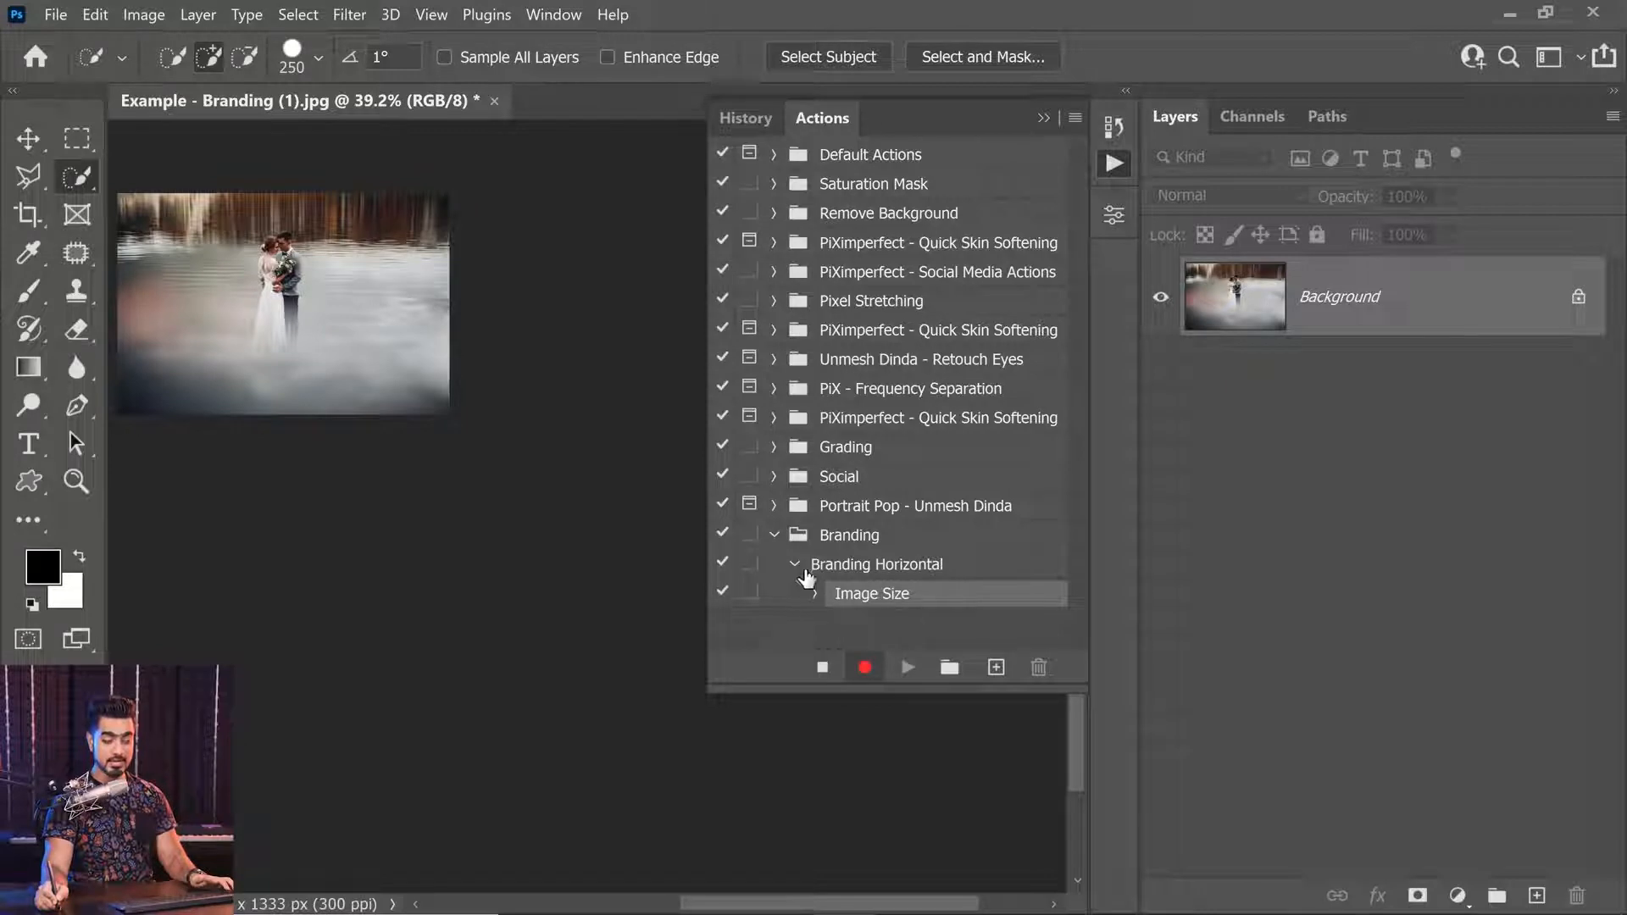
Expand the recorded Image Size step to examine its stored settings, and collapse it.
key(ctrl+0)
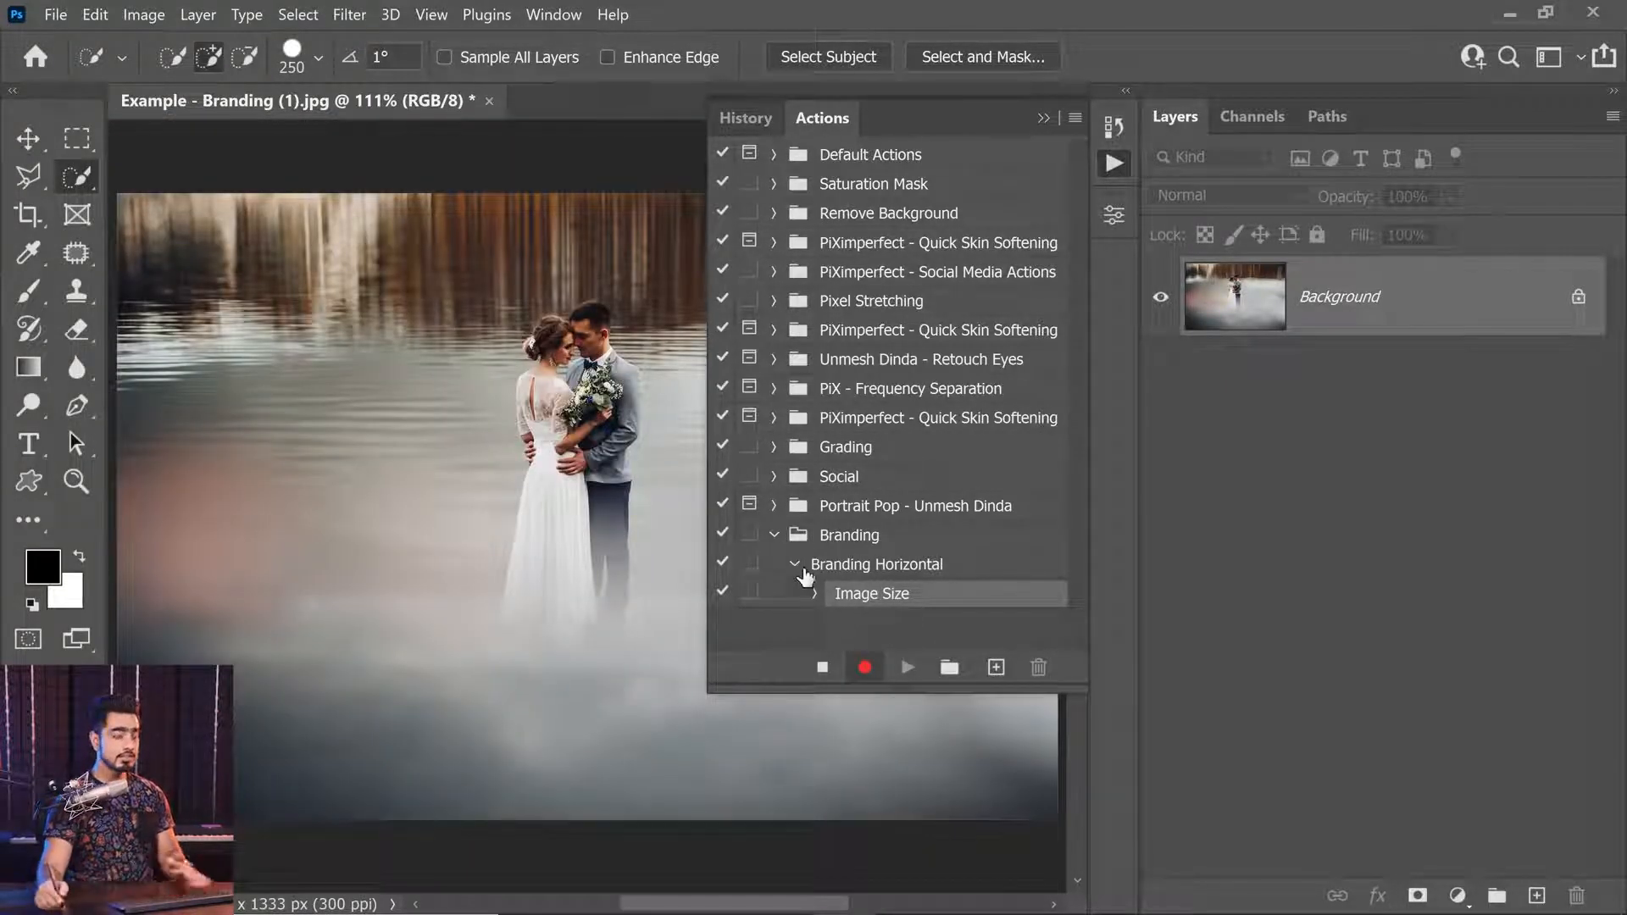
click(815, 595)
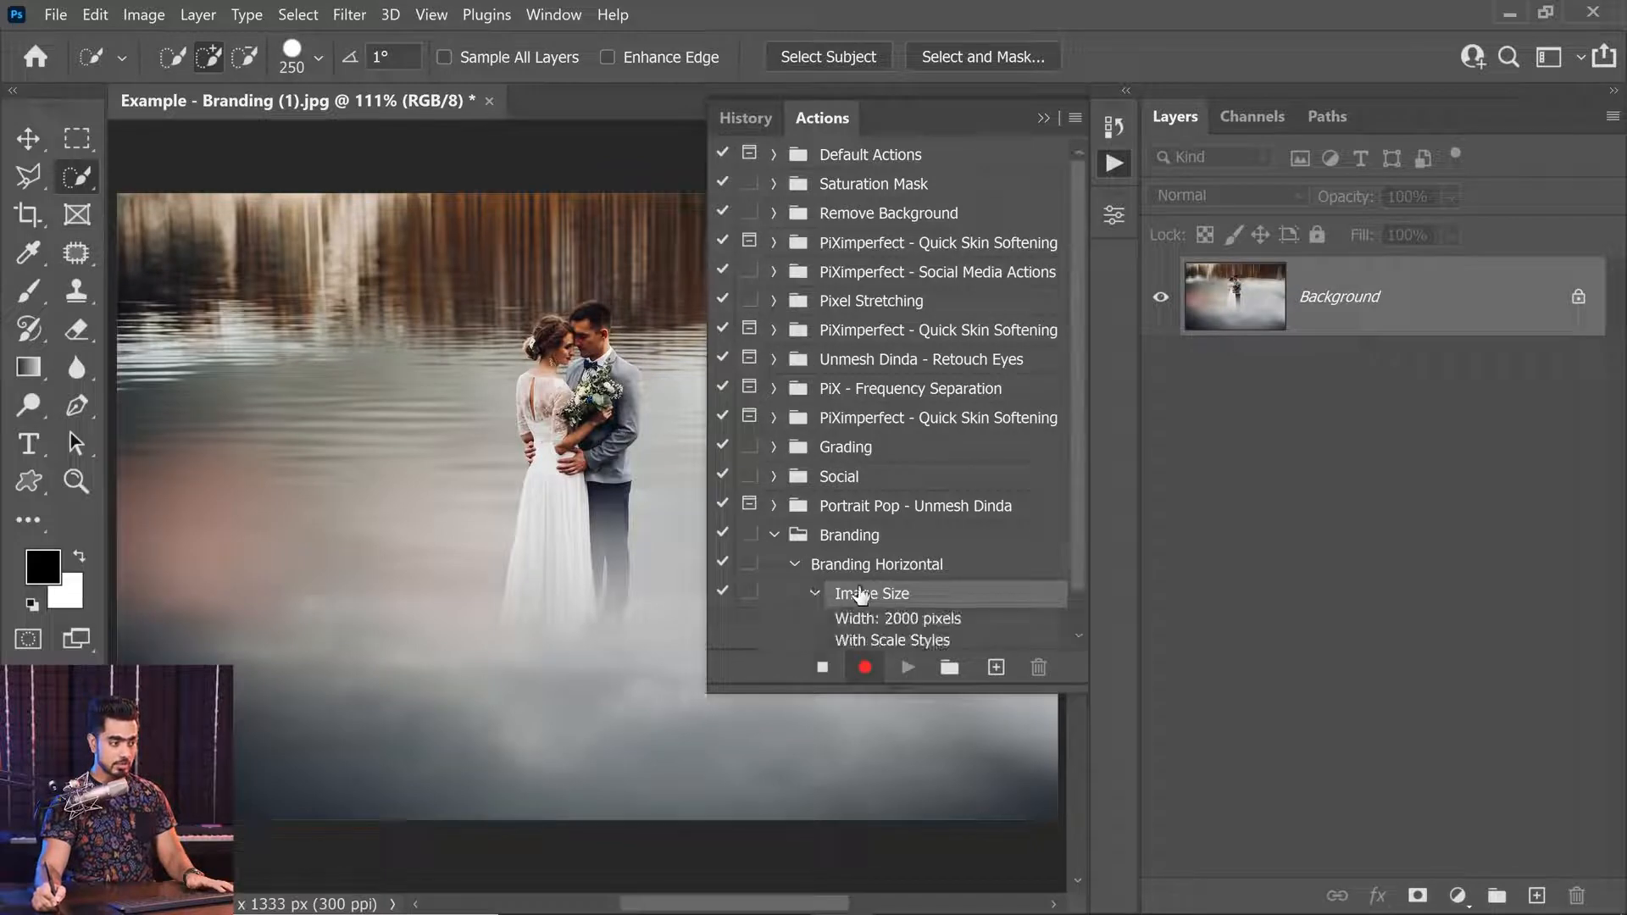
scroll(1080, 588, down, 1)
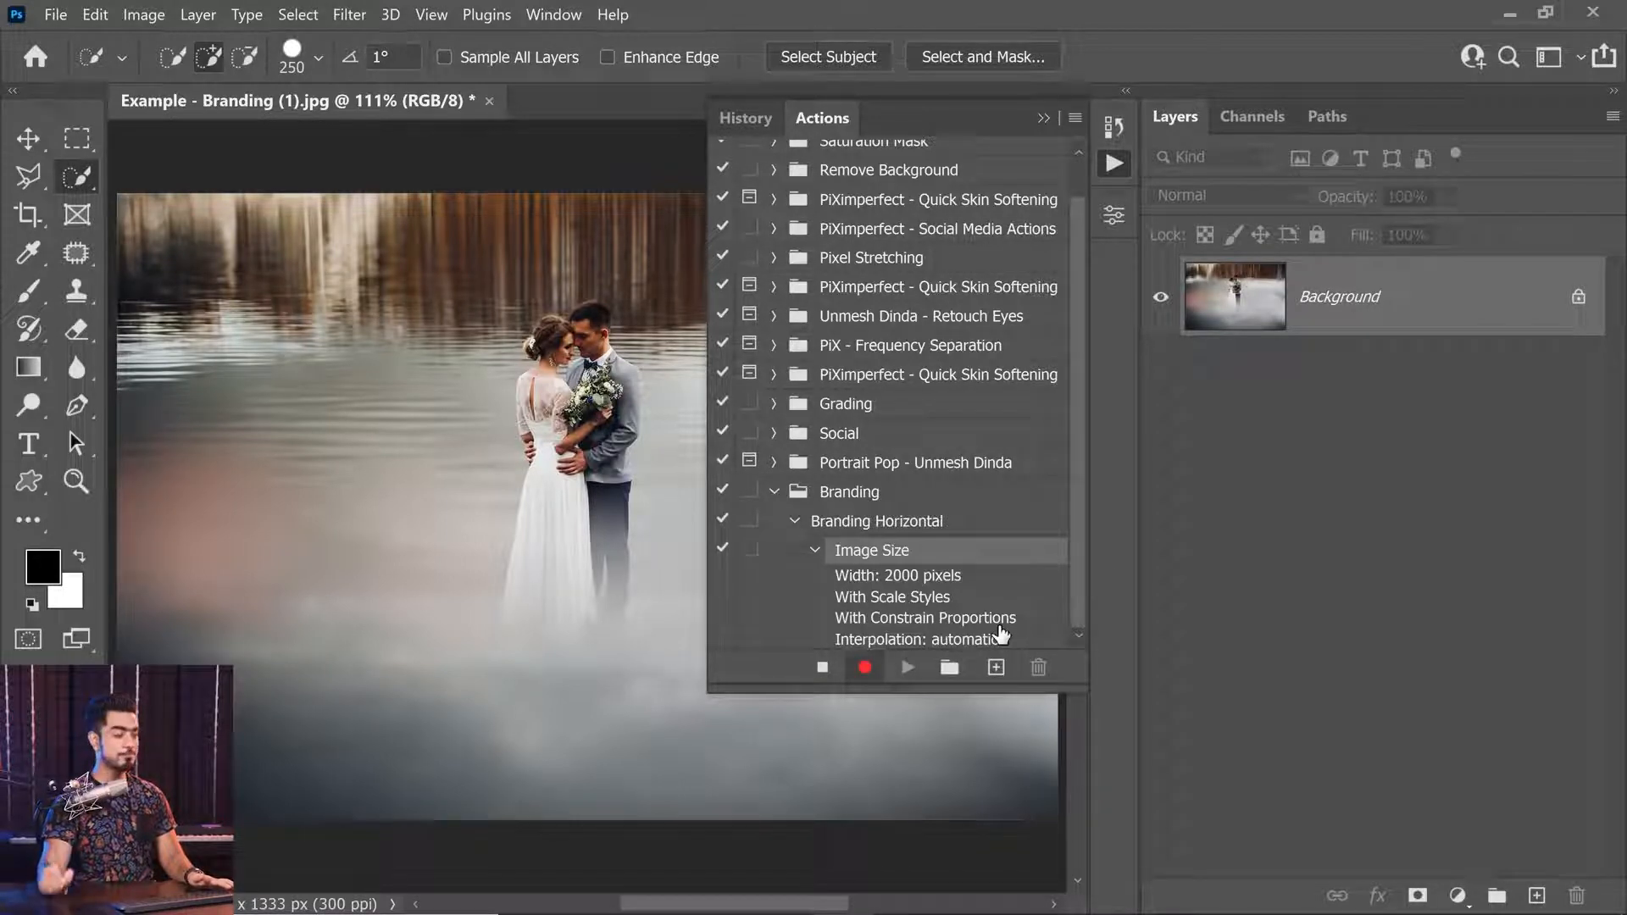
click(814, 550)
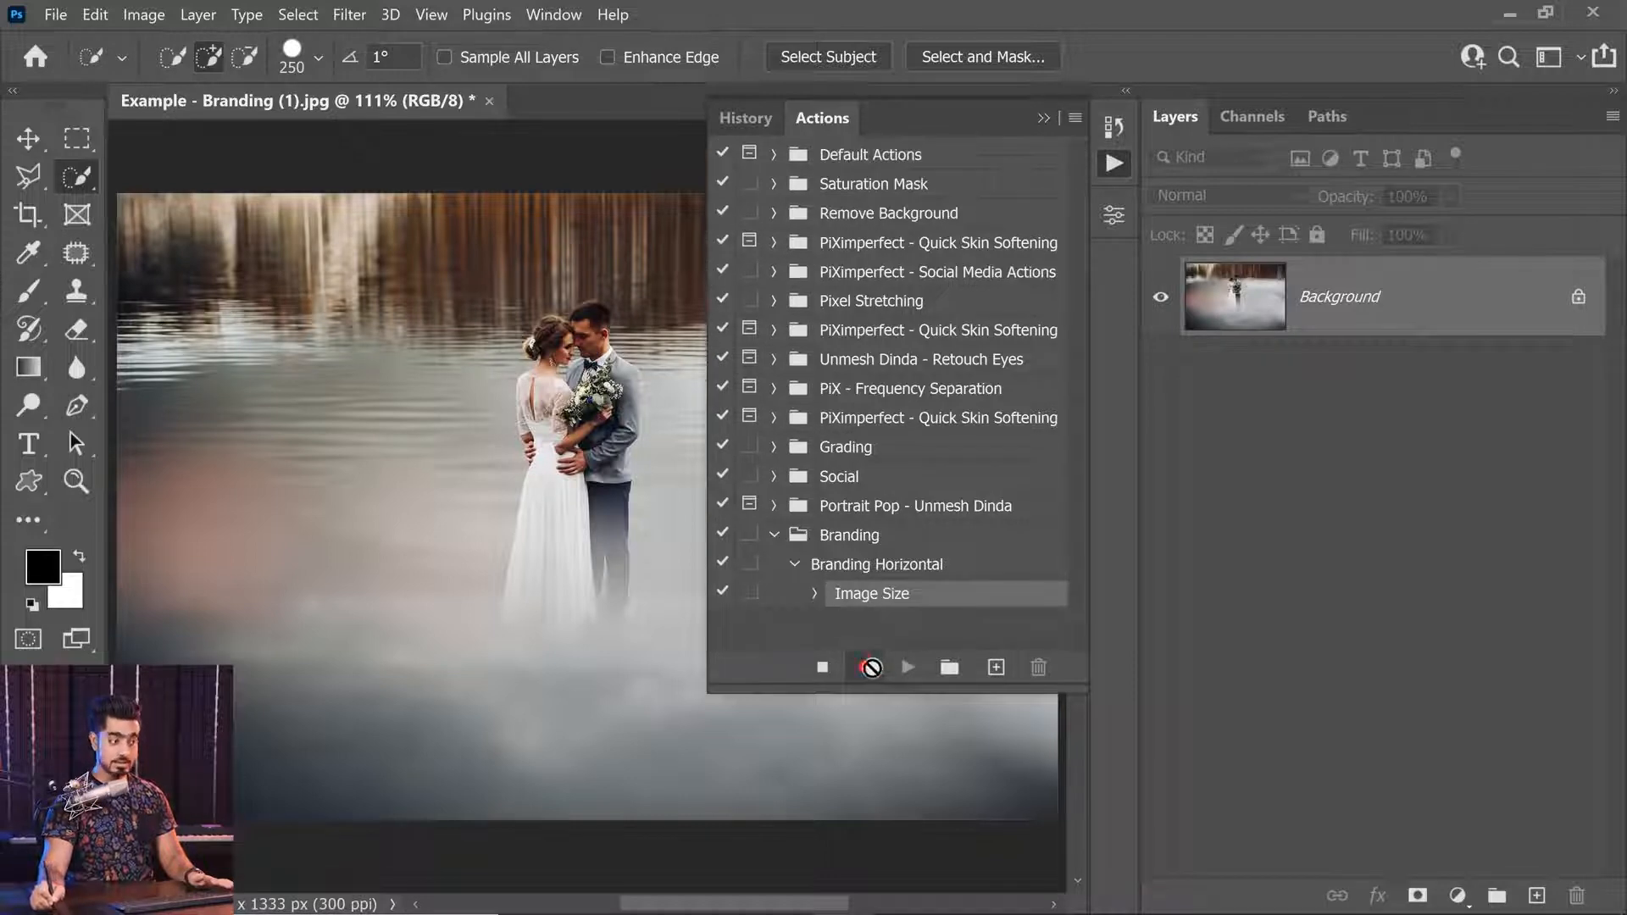
Place Store Logo with Text.png as an embedded file and scale it down around its center to about 14%.
click(871, 667)
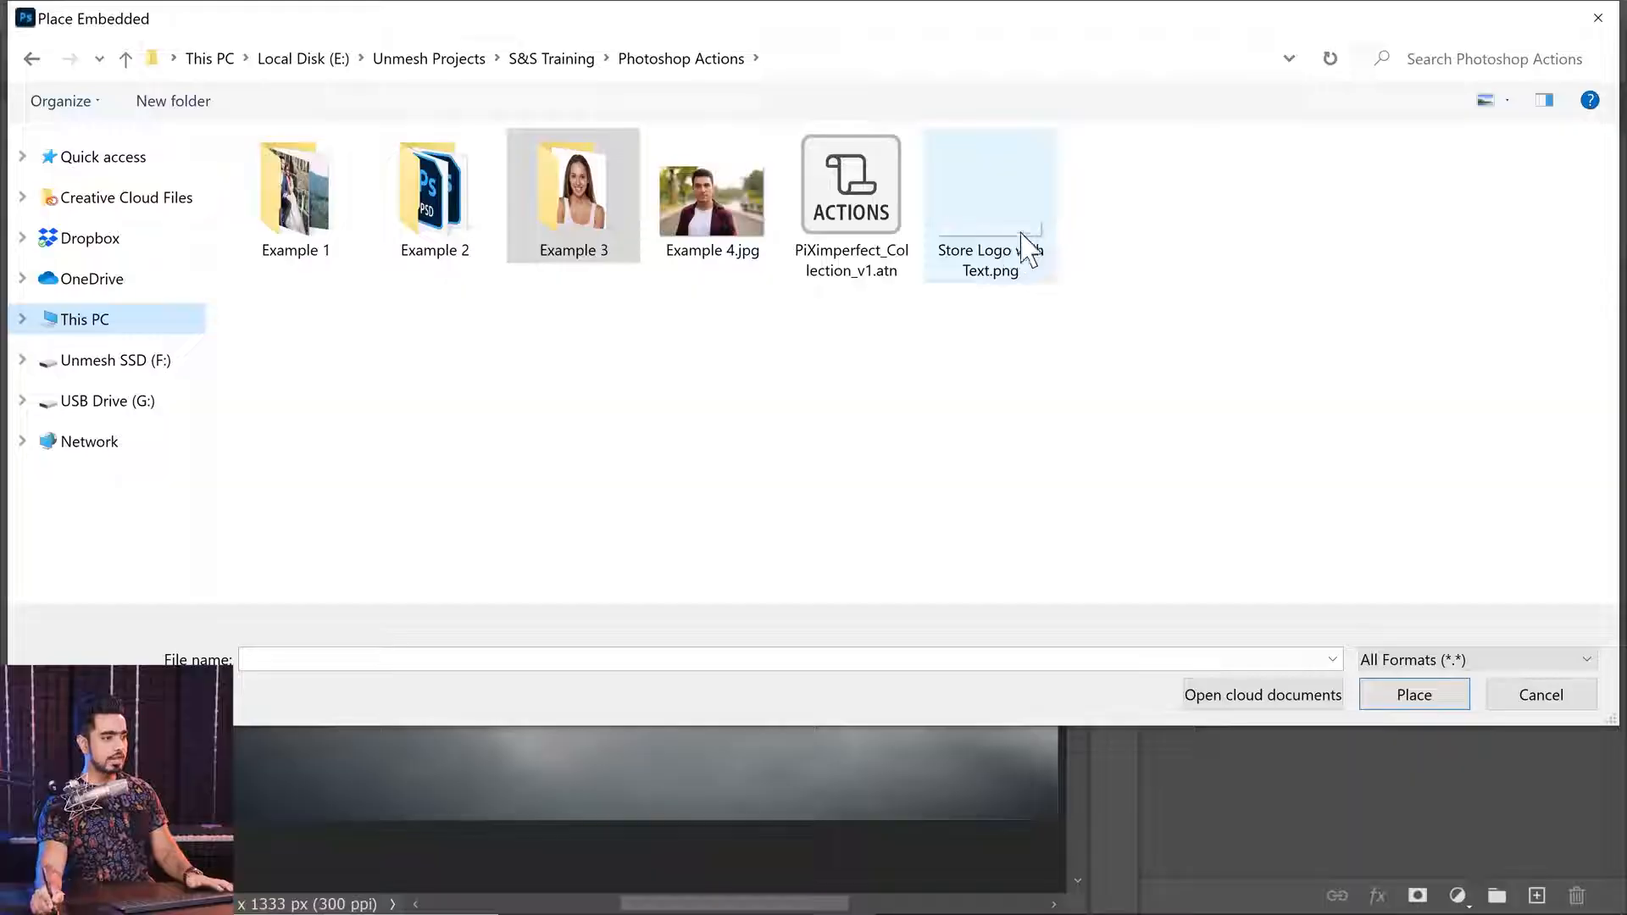
click(1004, 234)
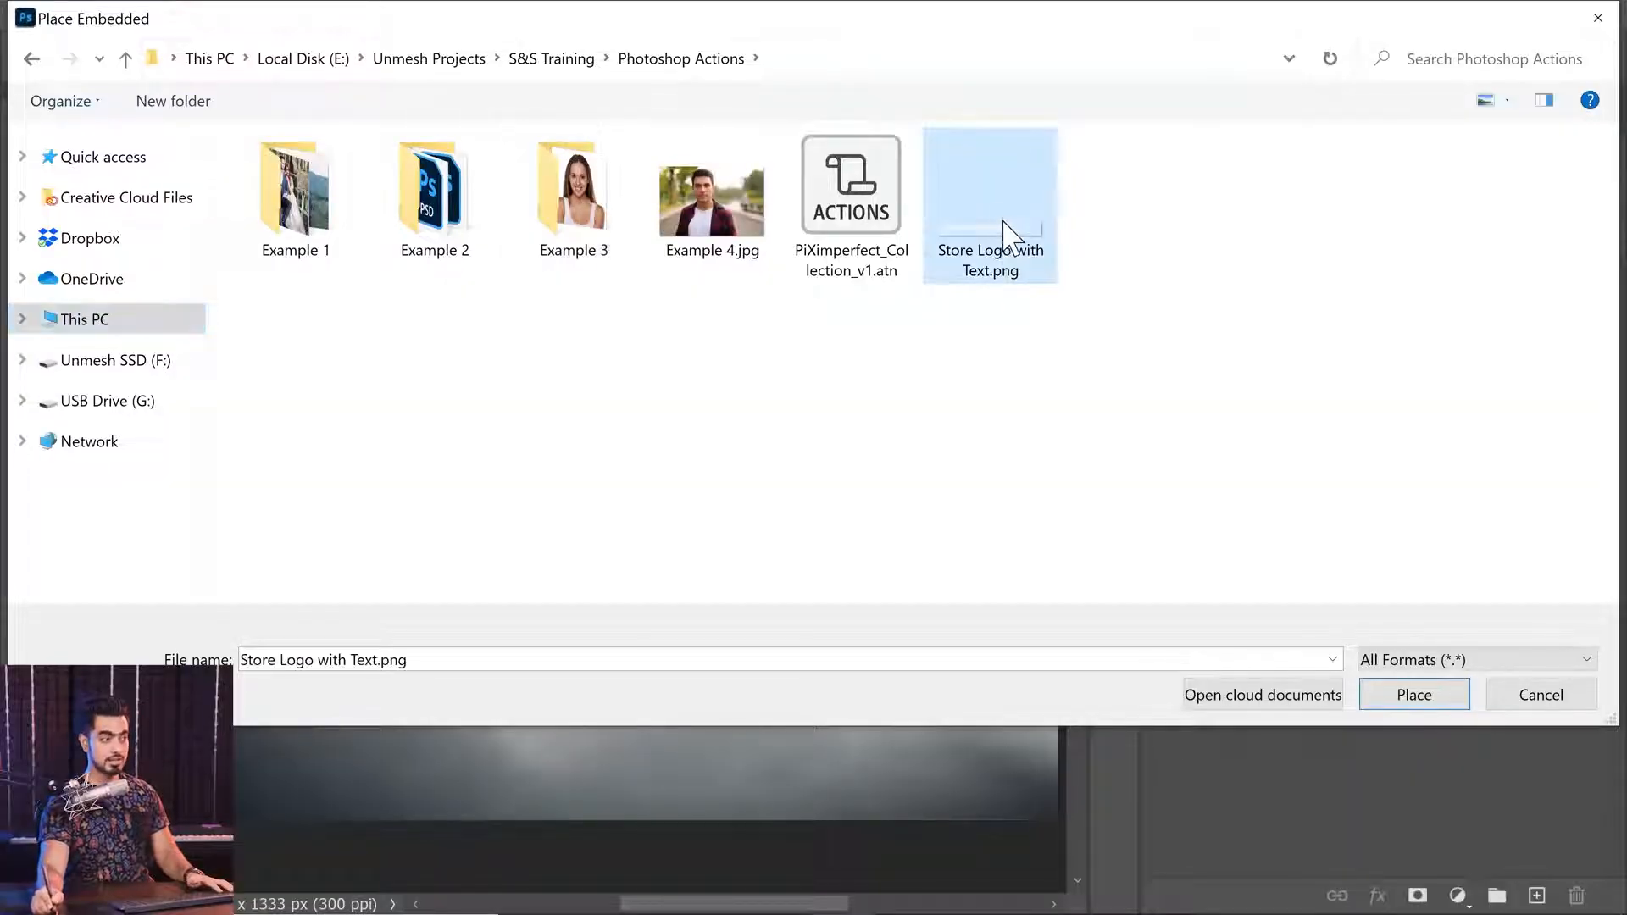
click(1419, 696)
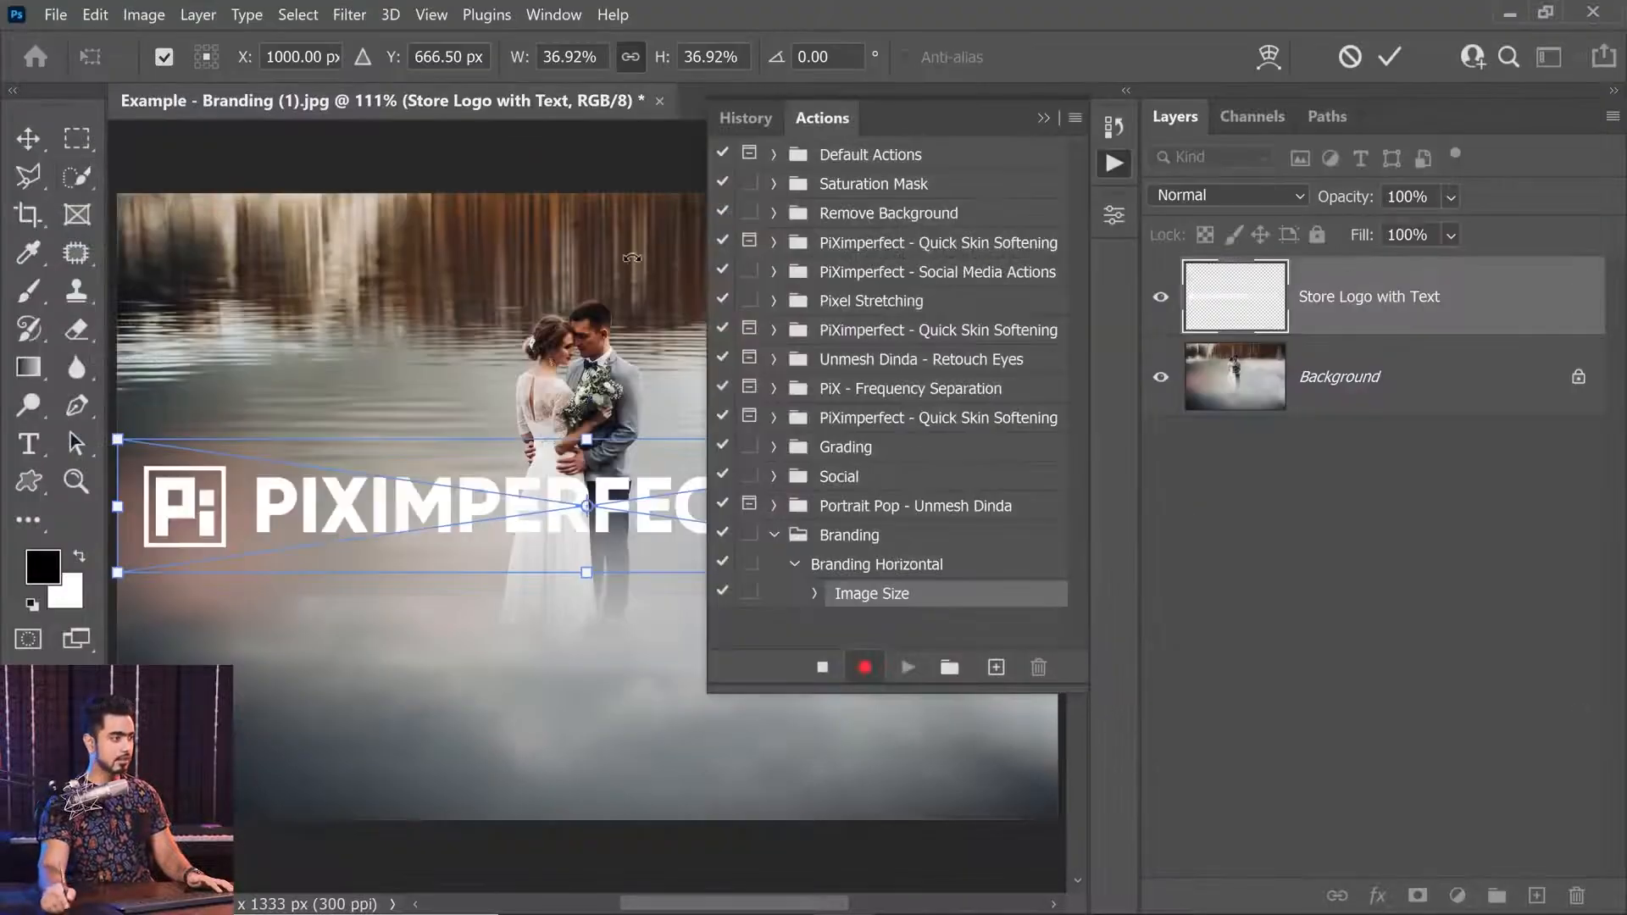
drag(592, 414, 460, 440)
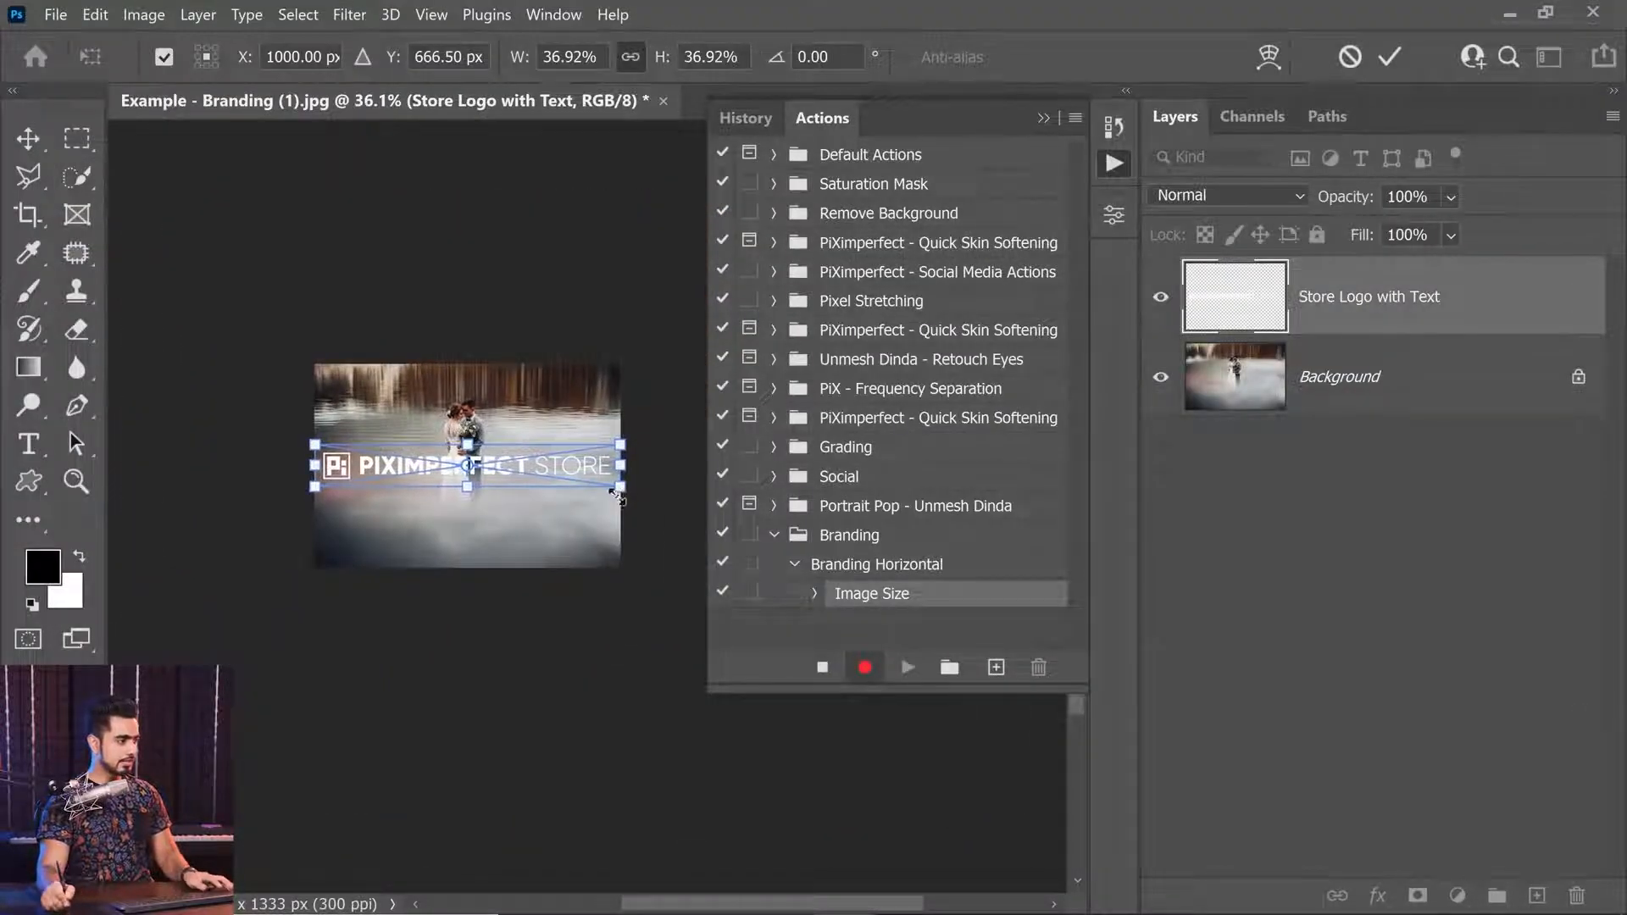
drag(619, 489, 527, 479)
key(Return)
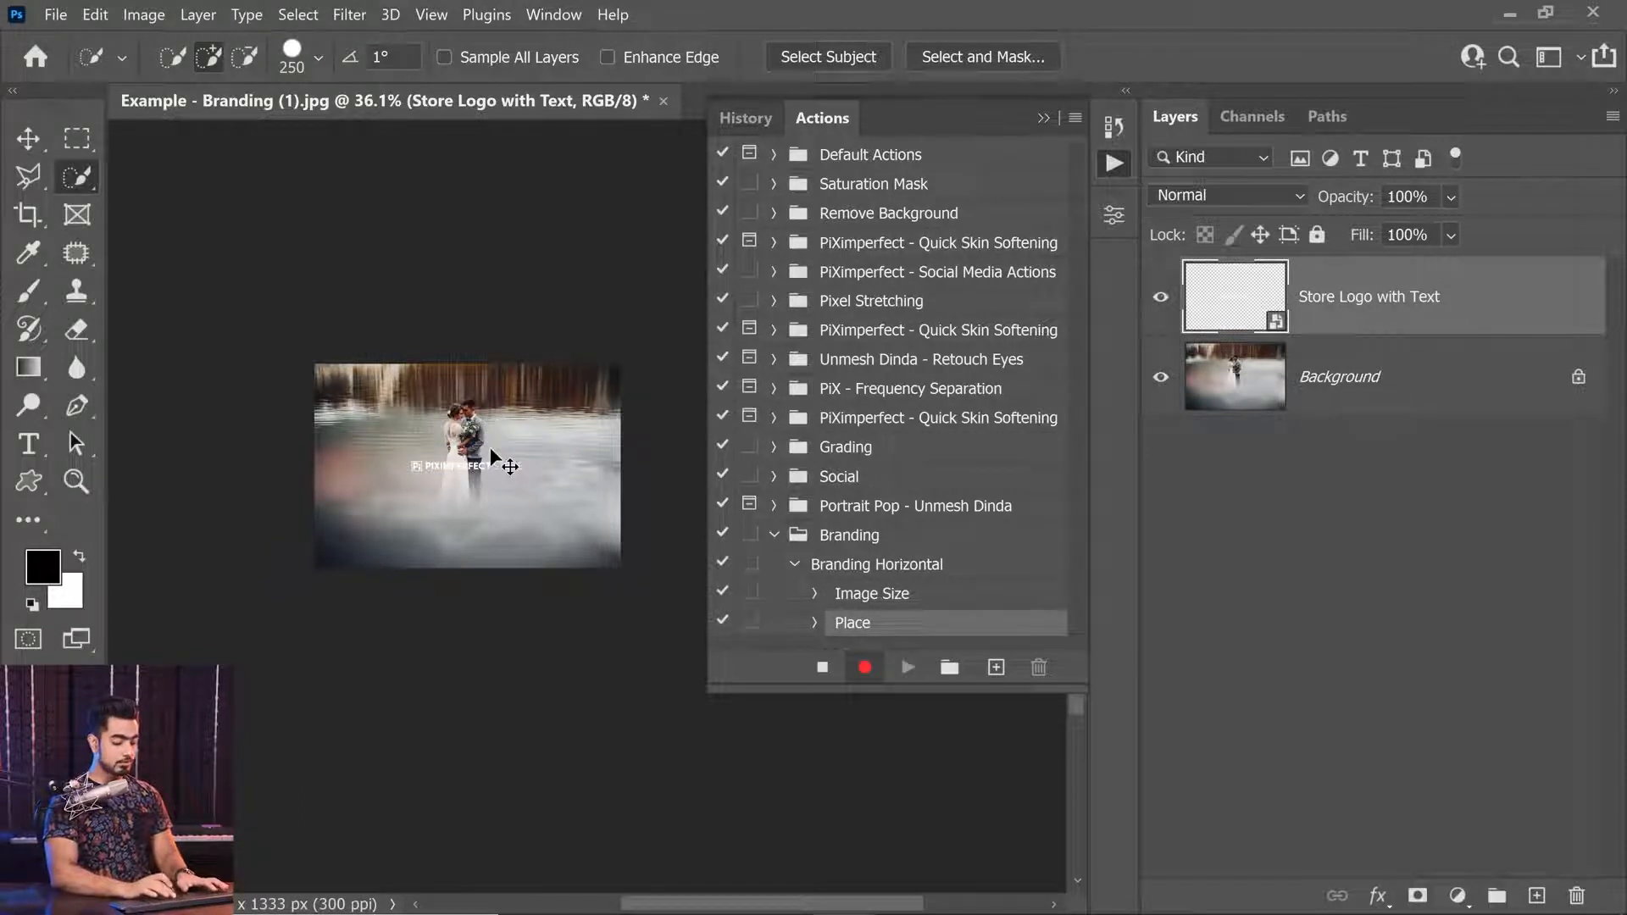
Align the logo layer to the left and bottom edges of the canvas, with Align To set to Canvas.
key(ctrl+0)
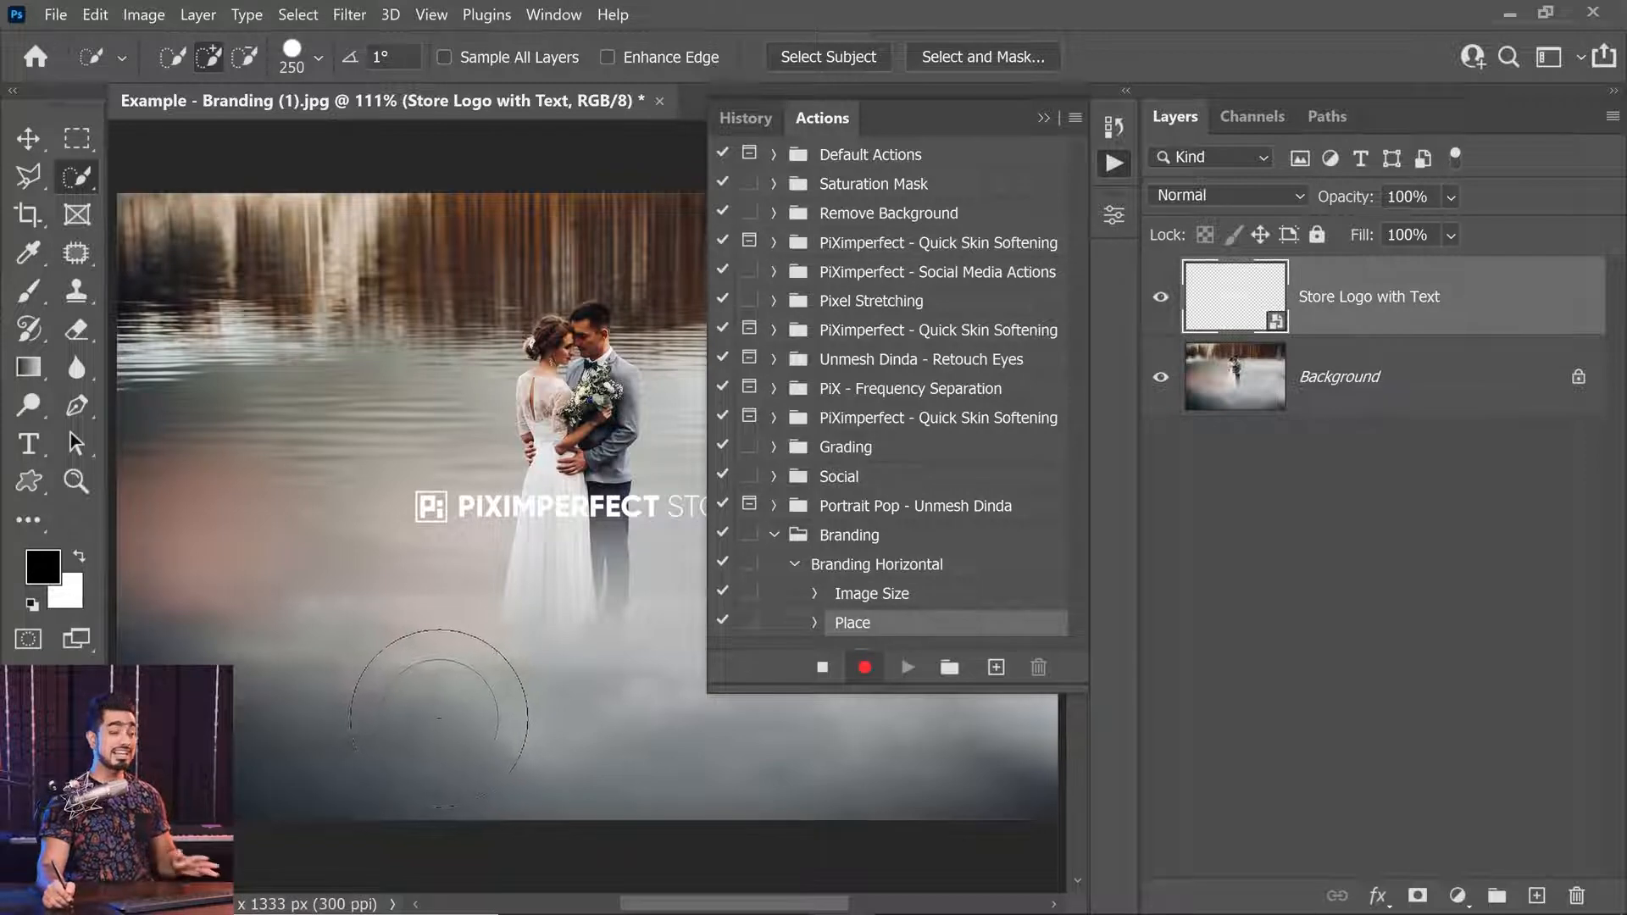
click(31, 139)
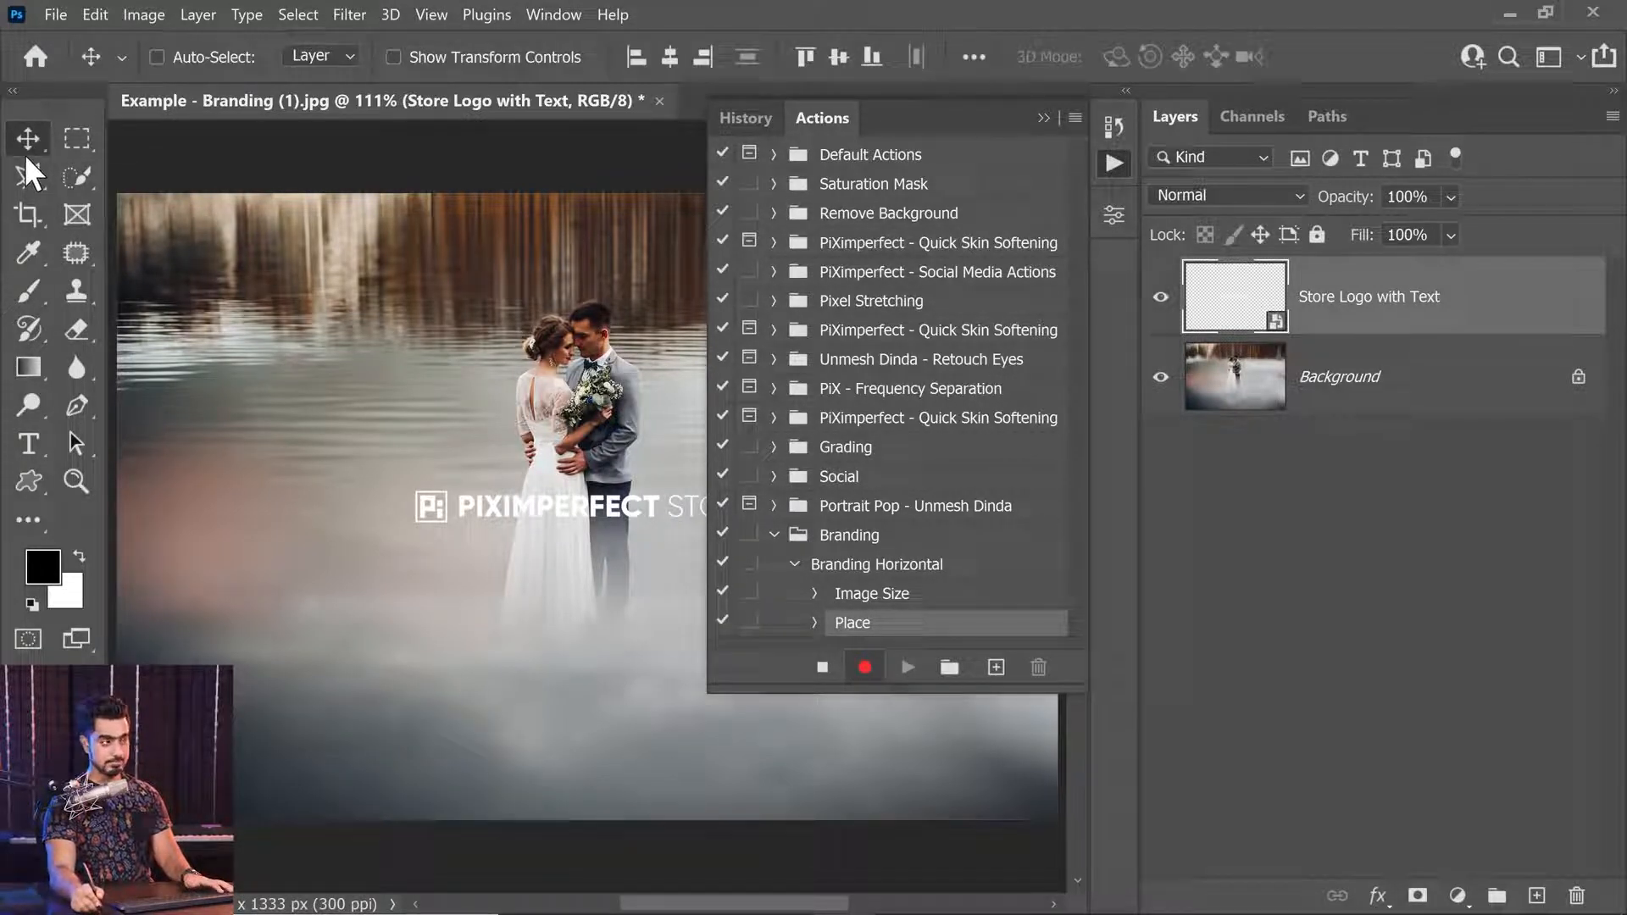
click(978, 56)
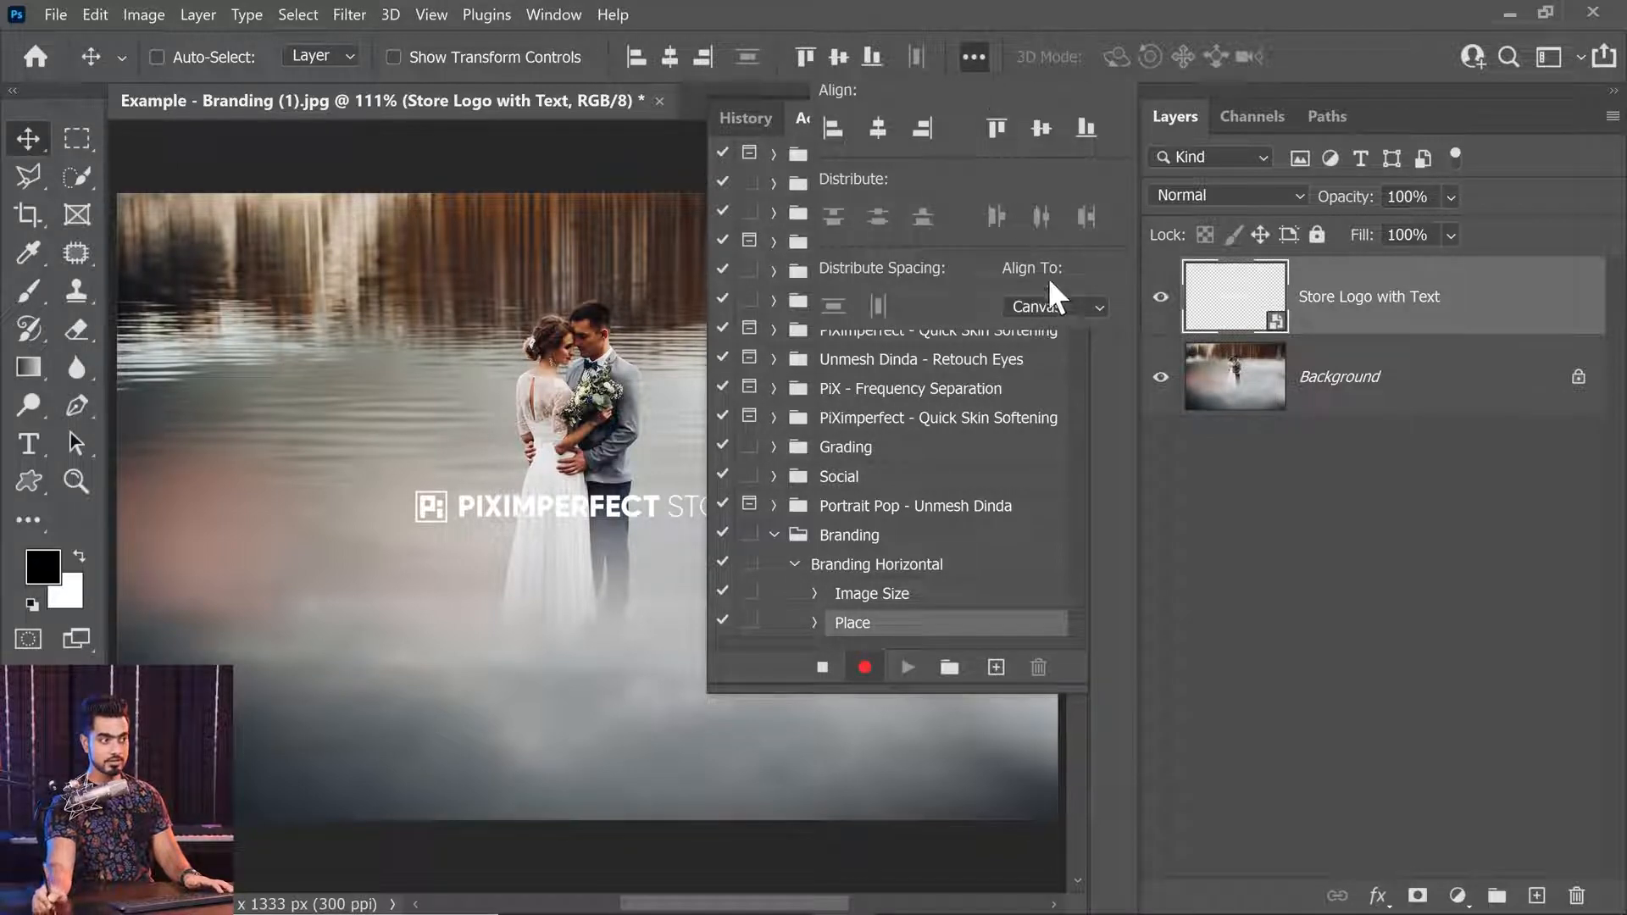
click(1051, 307)
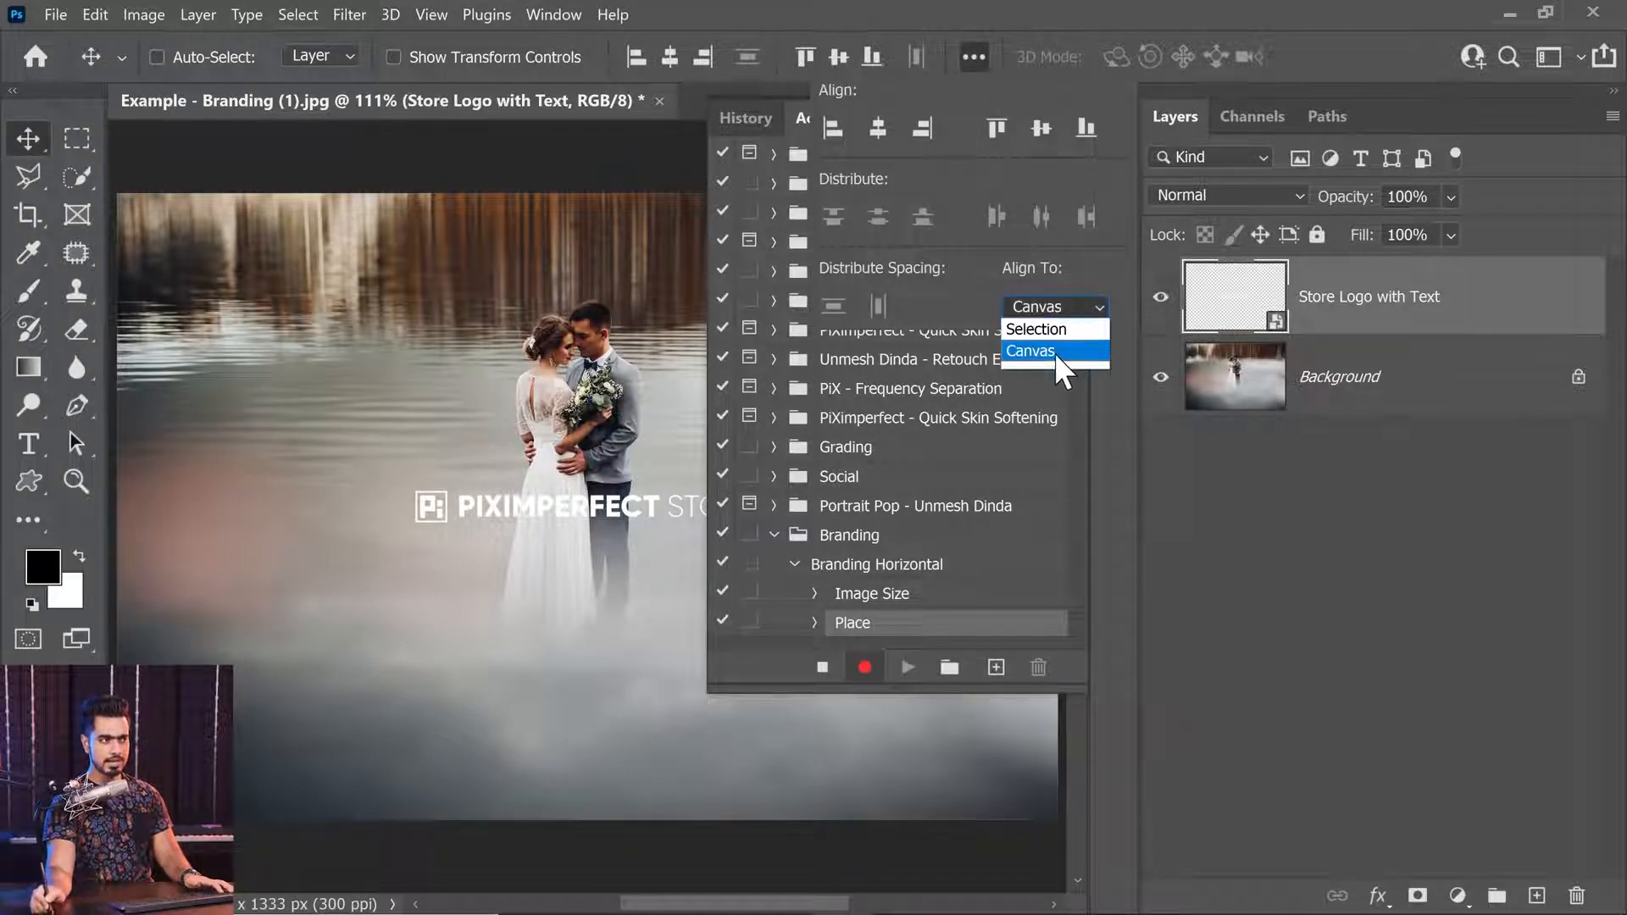
click(1054, 353)
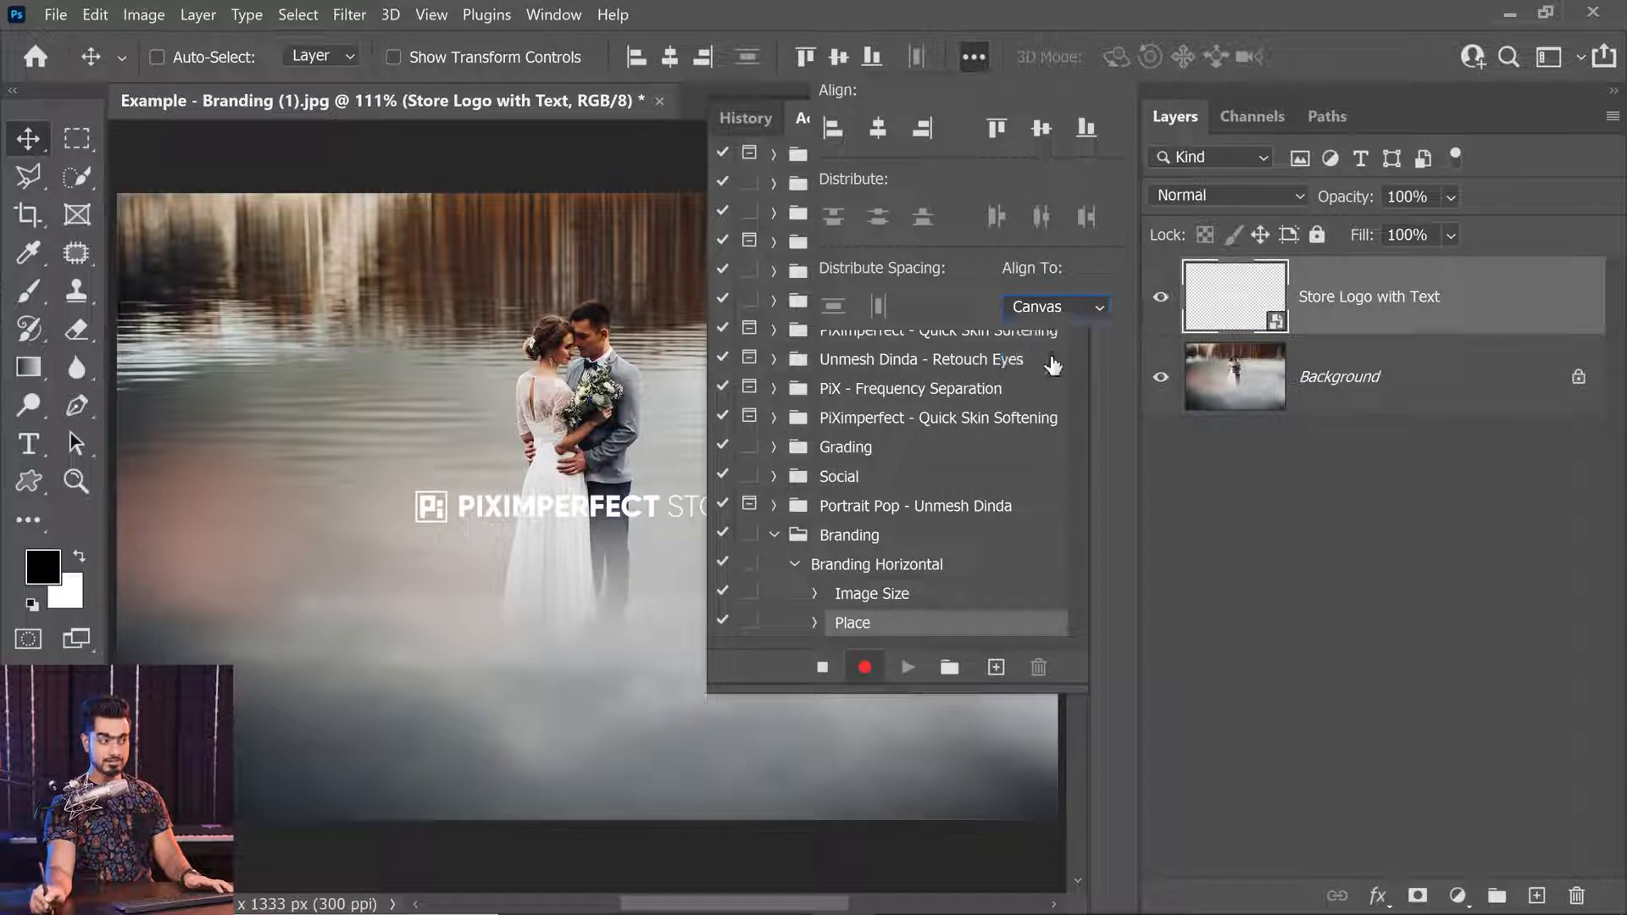
click(834, 129)
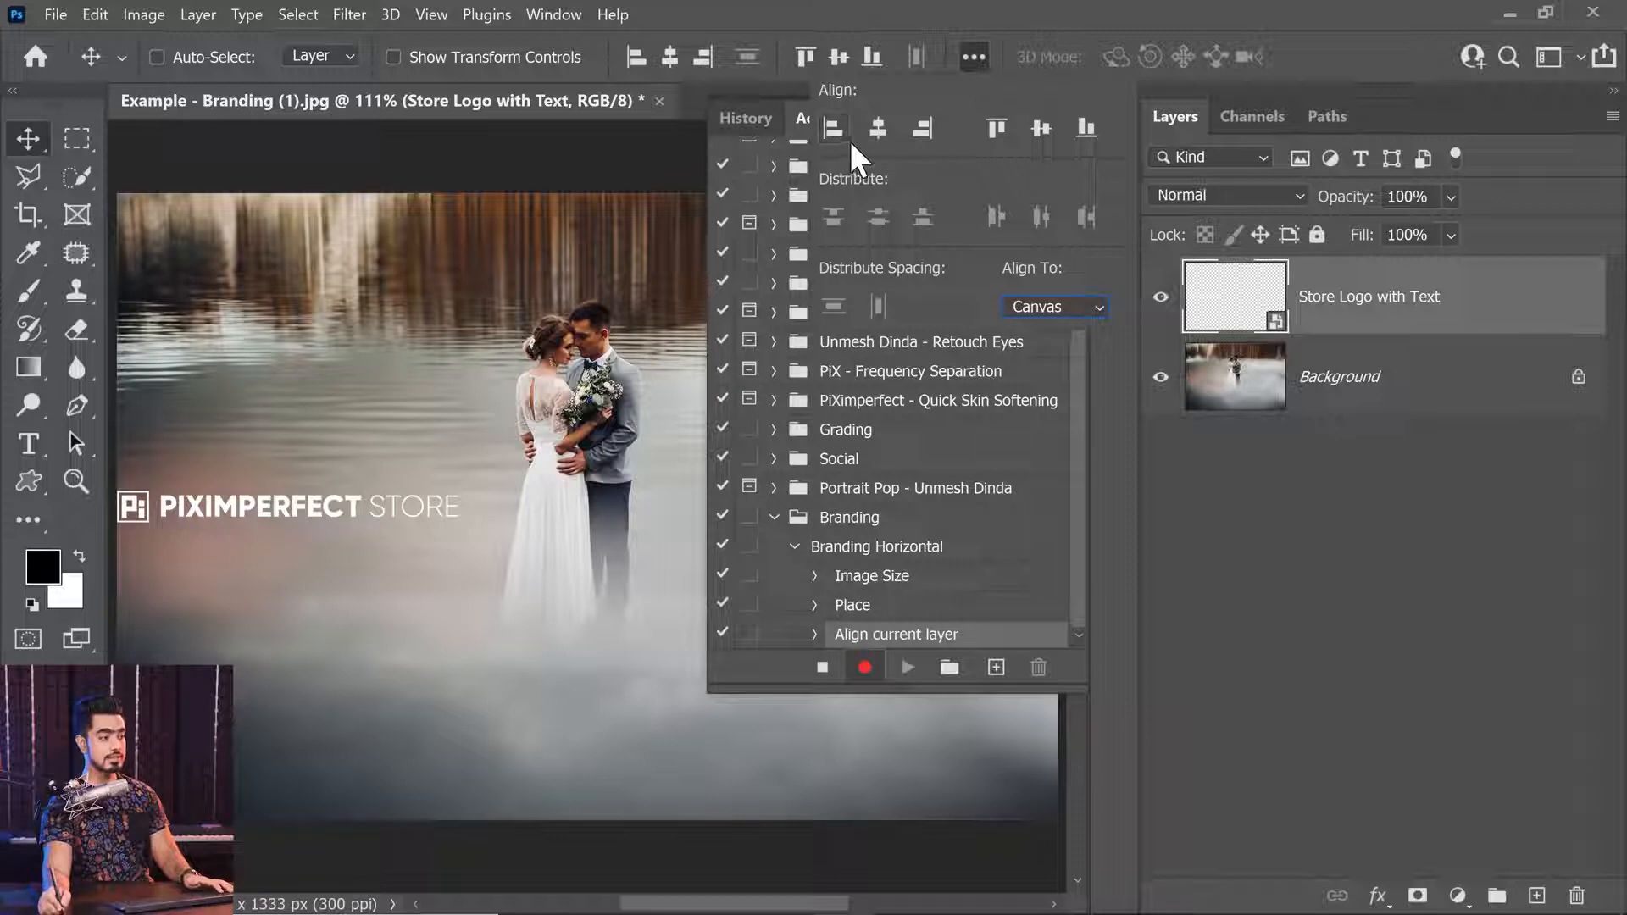
click(1087, 128)
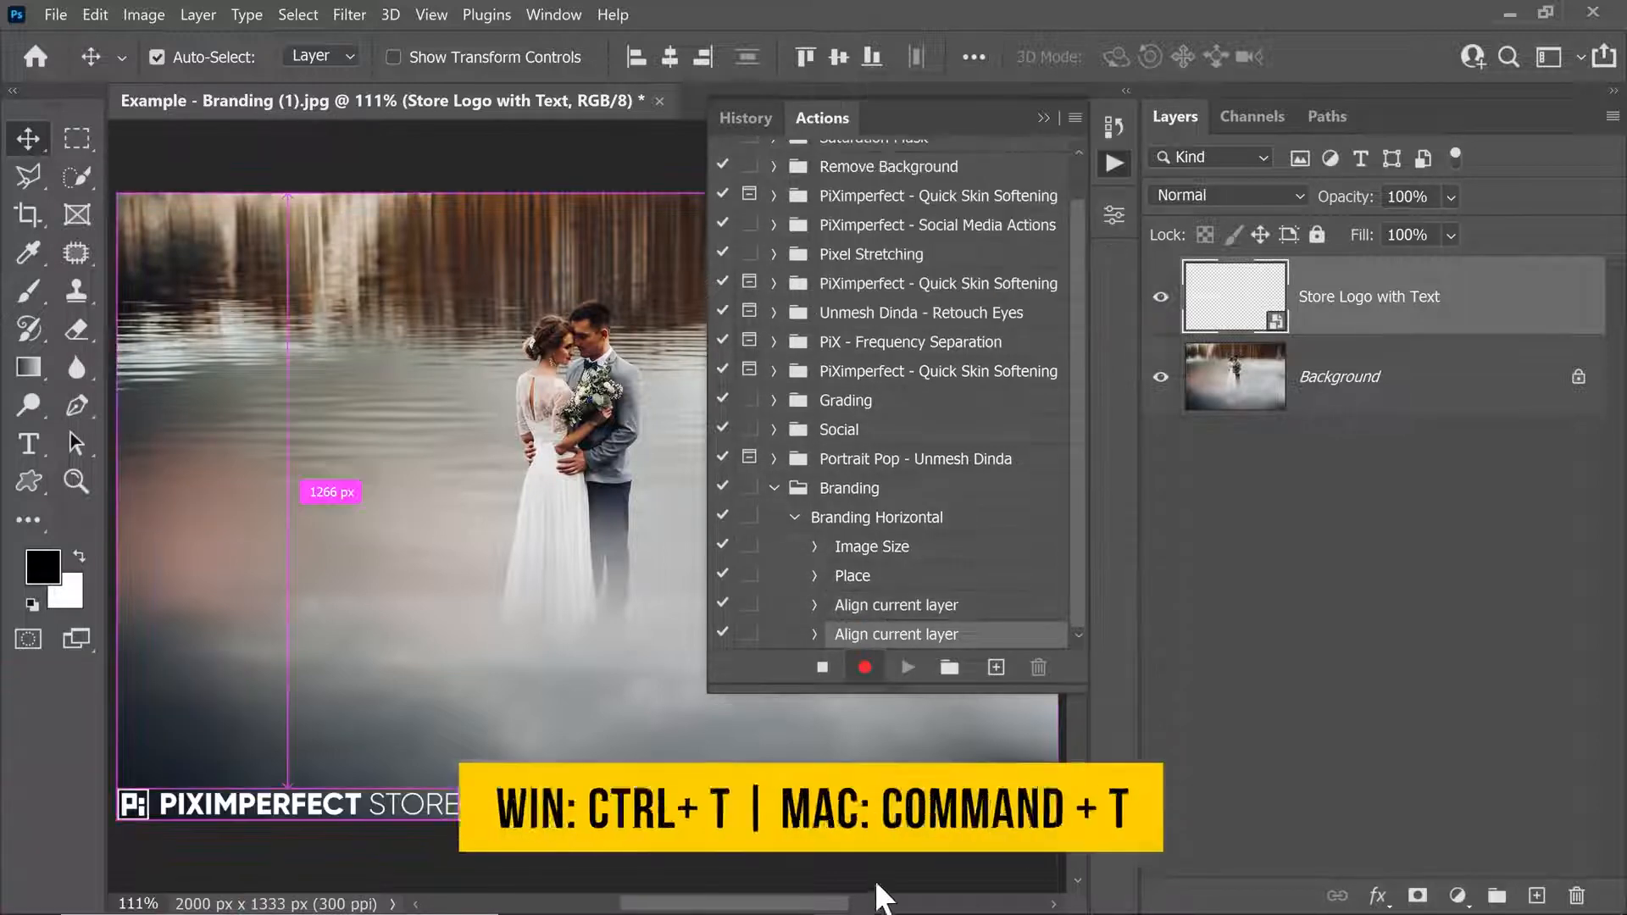
Free-transform the logo and nudge it diagonally away from the canvas corner, about 87 px right and 87 px up in equal increments.
key(ctrl+t)
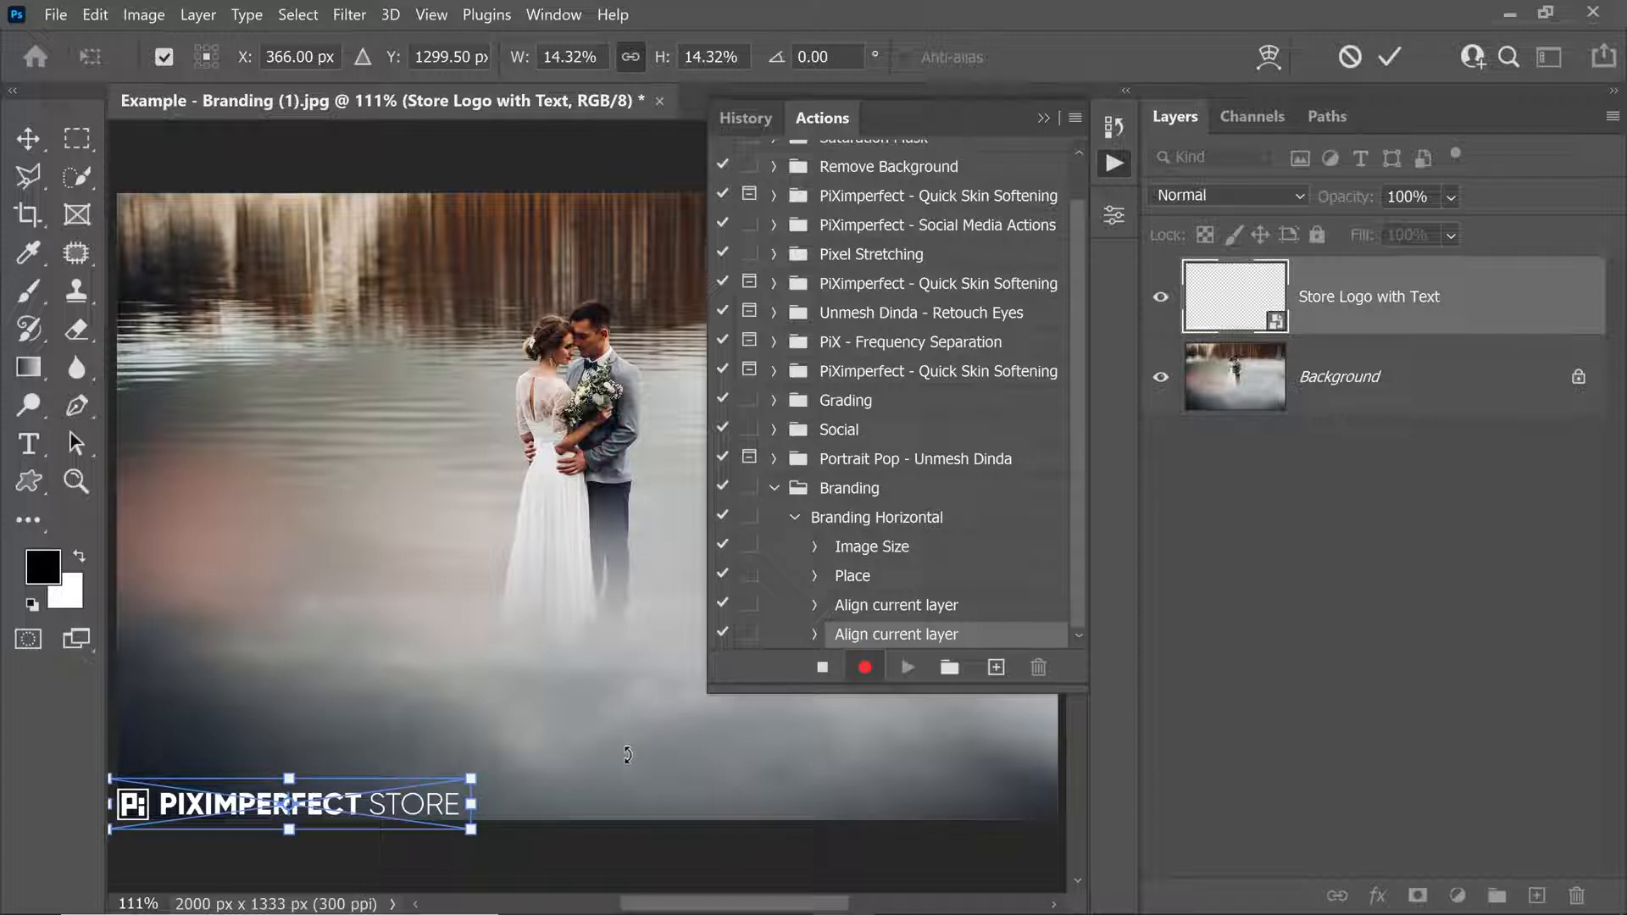
key(Up)
key(Right)
key(Up)
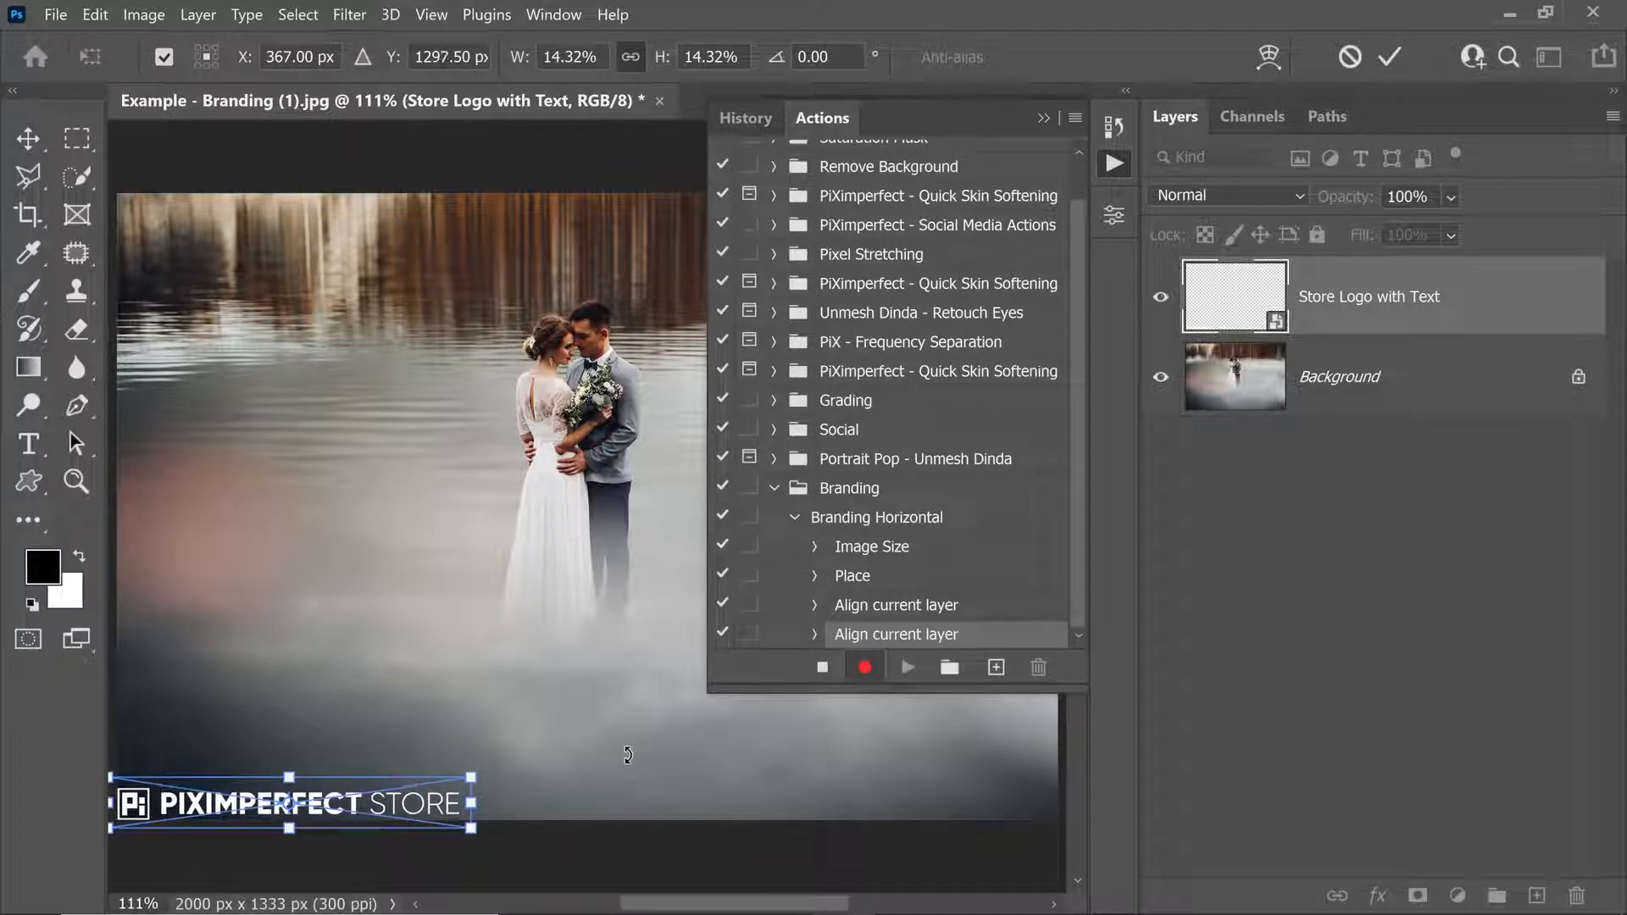
key(Right)
key(Up)
key(Right)
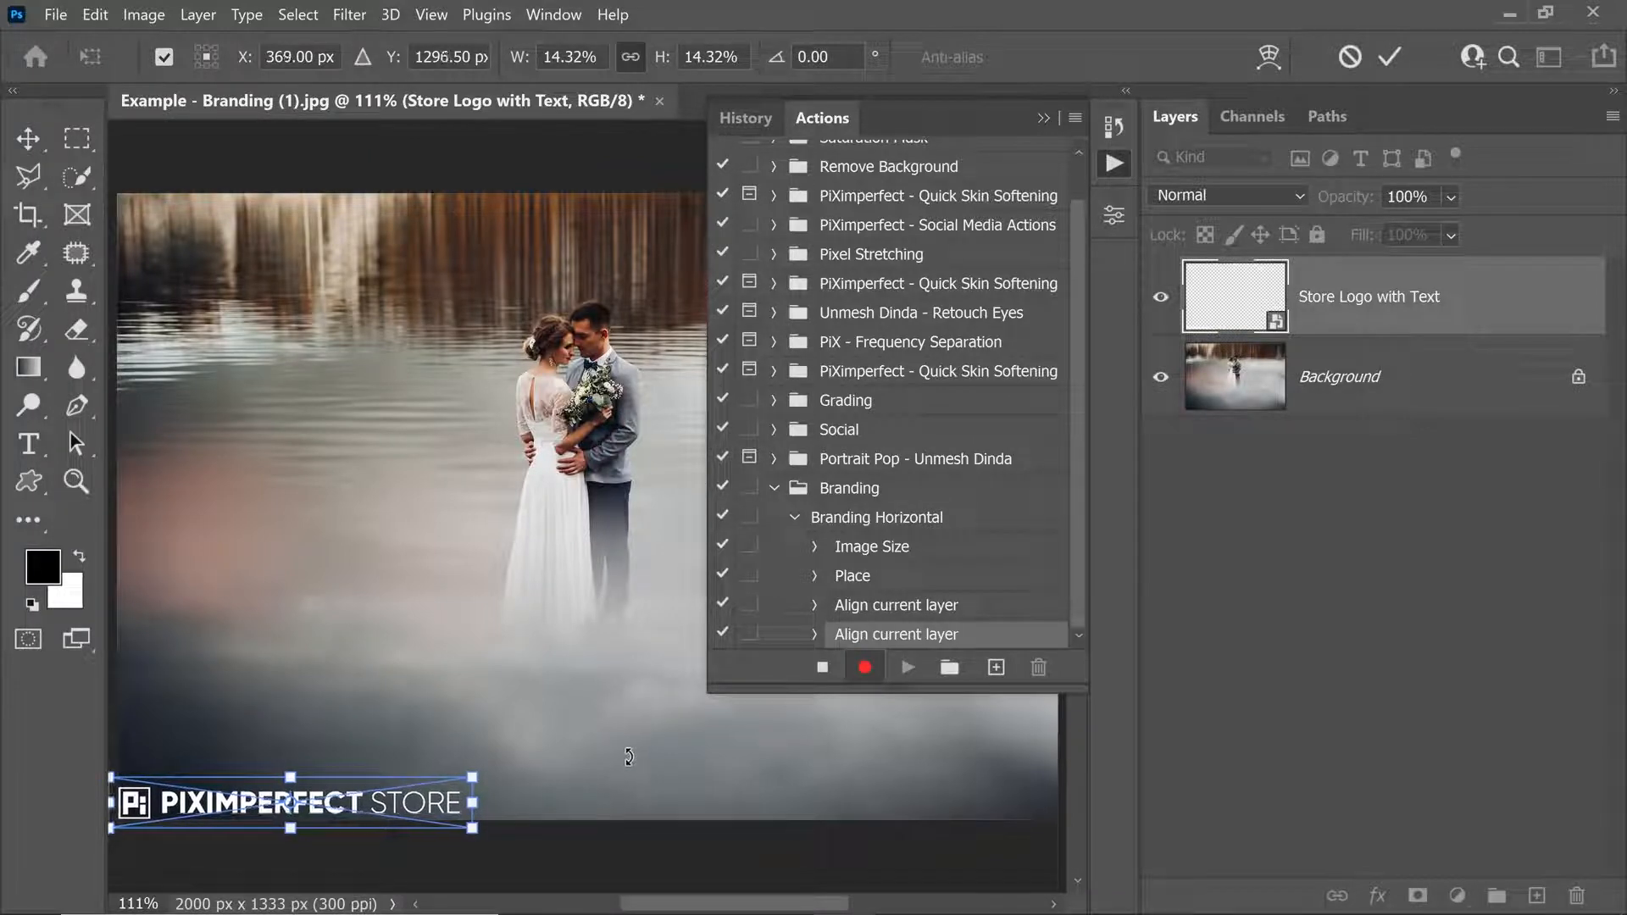
key(Up)
key(Right)
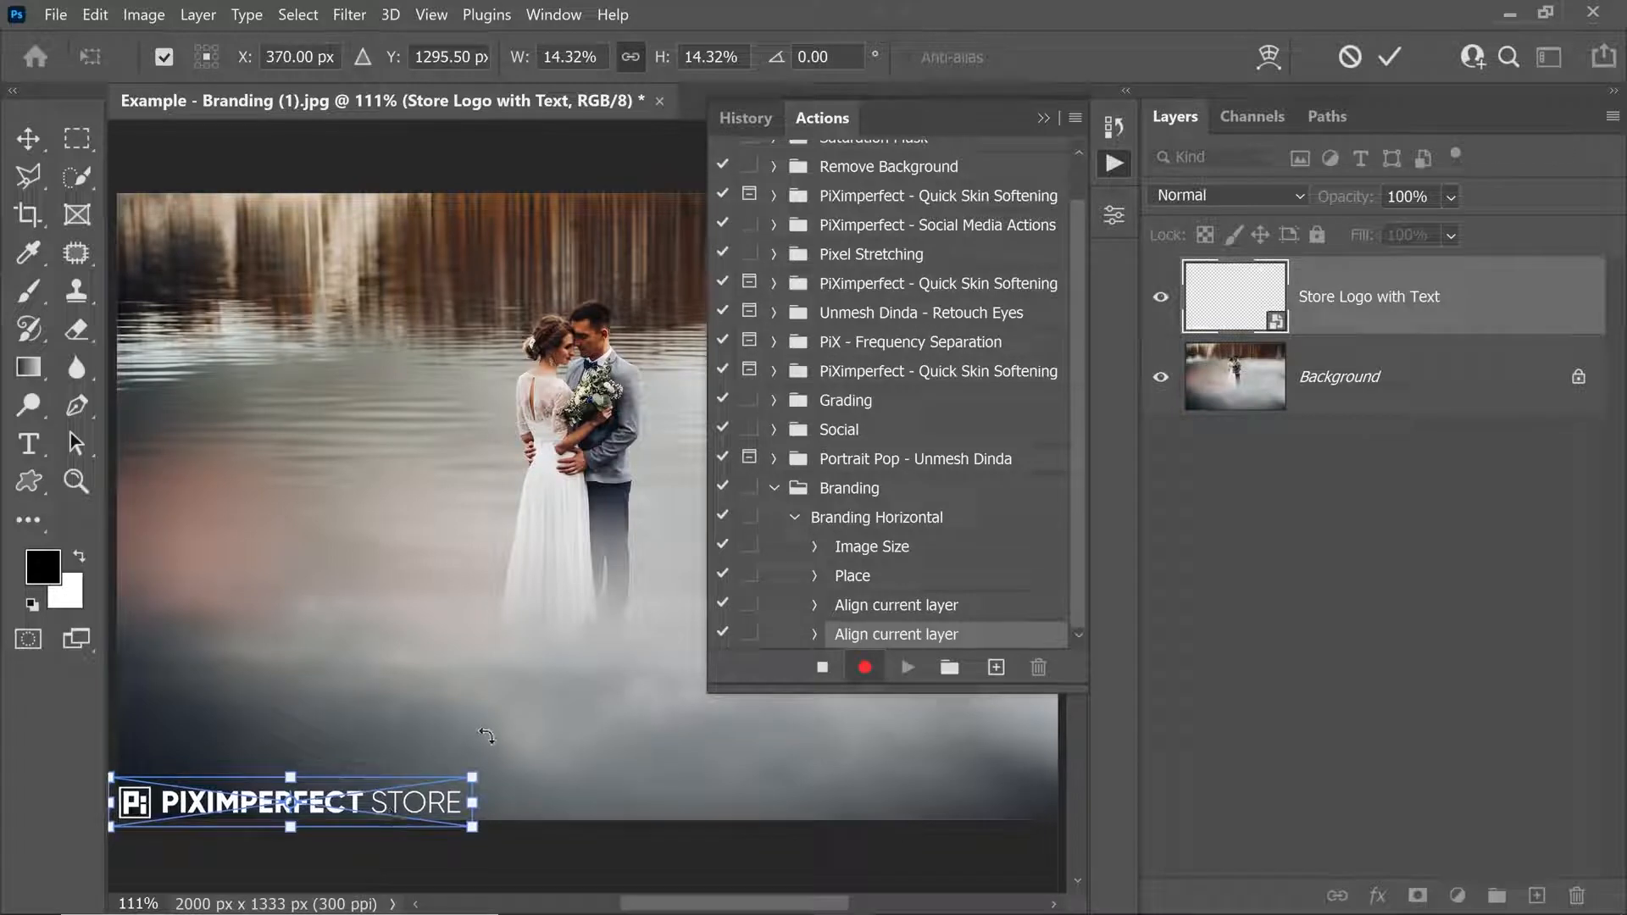
key(Up)
key(Right)
key(Right)
key(Right)
key(Up)
key(Up)
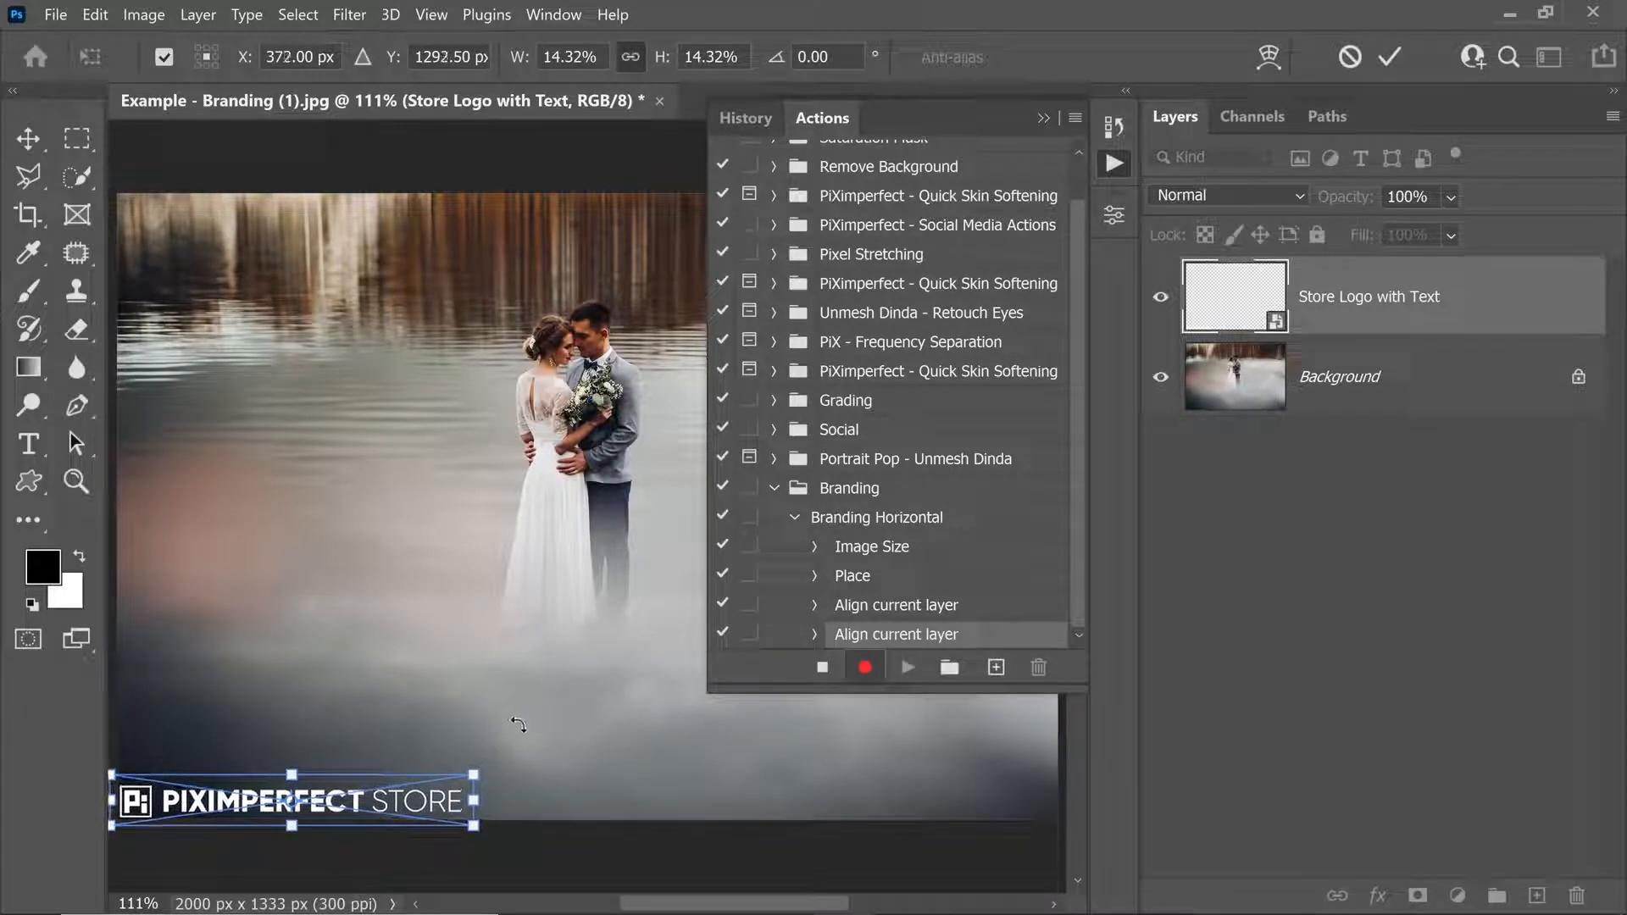
key(Right)
key(Right)
key(Up)
key(Up)
key(Right)
key(Up)
key(Up)
key(Right)
key(Right)
key(Up)
key(Up)
key(Right)
key(Right)
key(Up)
key(Up)
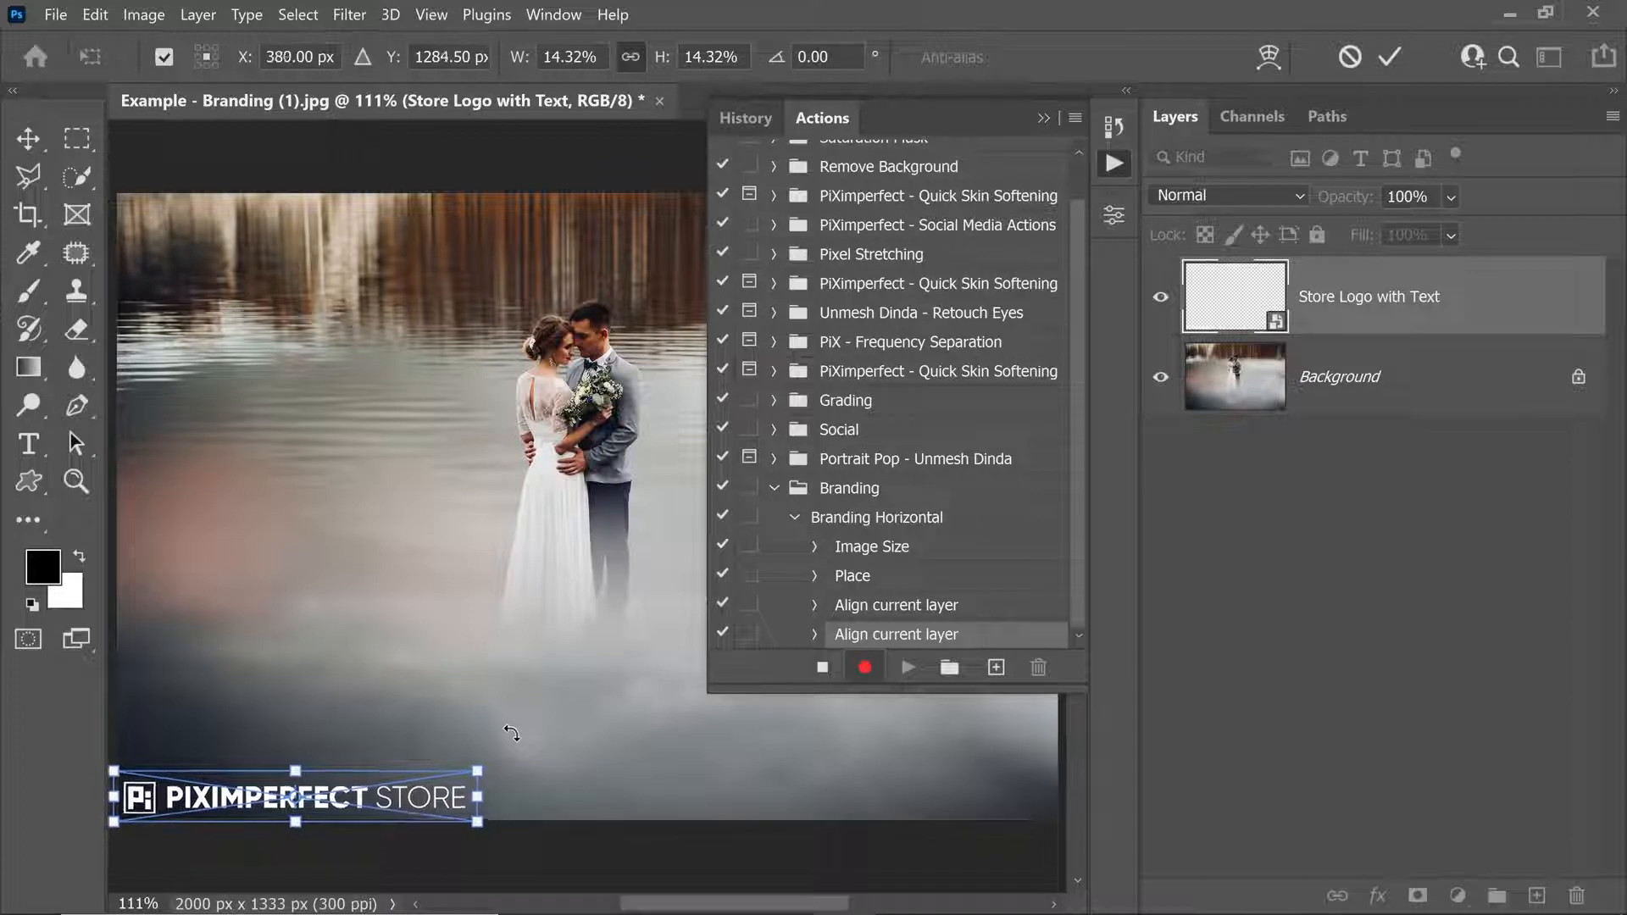
key(Right)
key(Right)
key(Up)
key(Right)
key(Right)
key(Up)
key(Up)
key(Right)
key(Right)
key(Up)
key(Up)
key(Right)
key(Up)
key(Up)
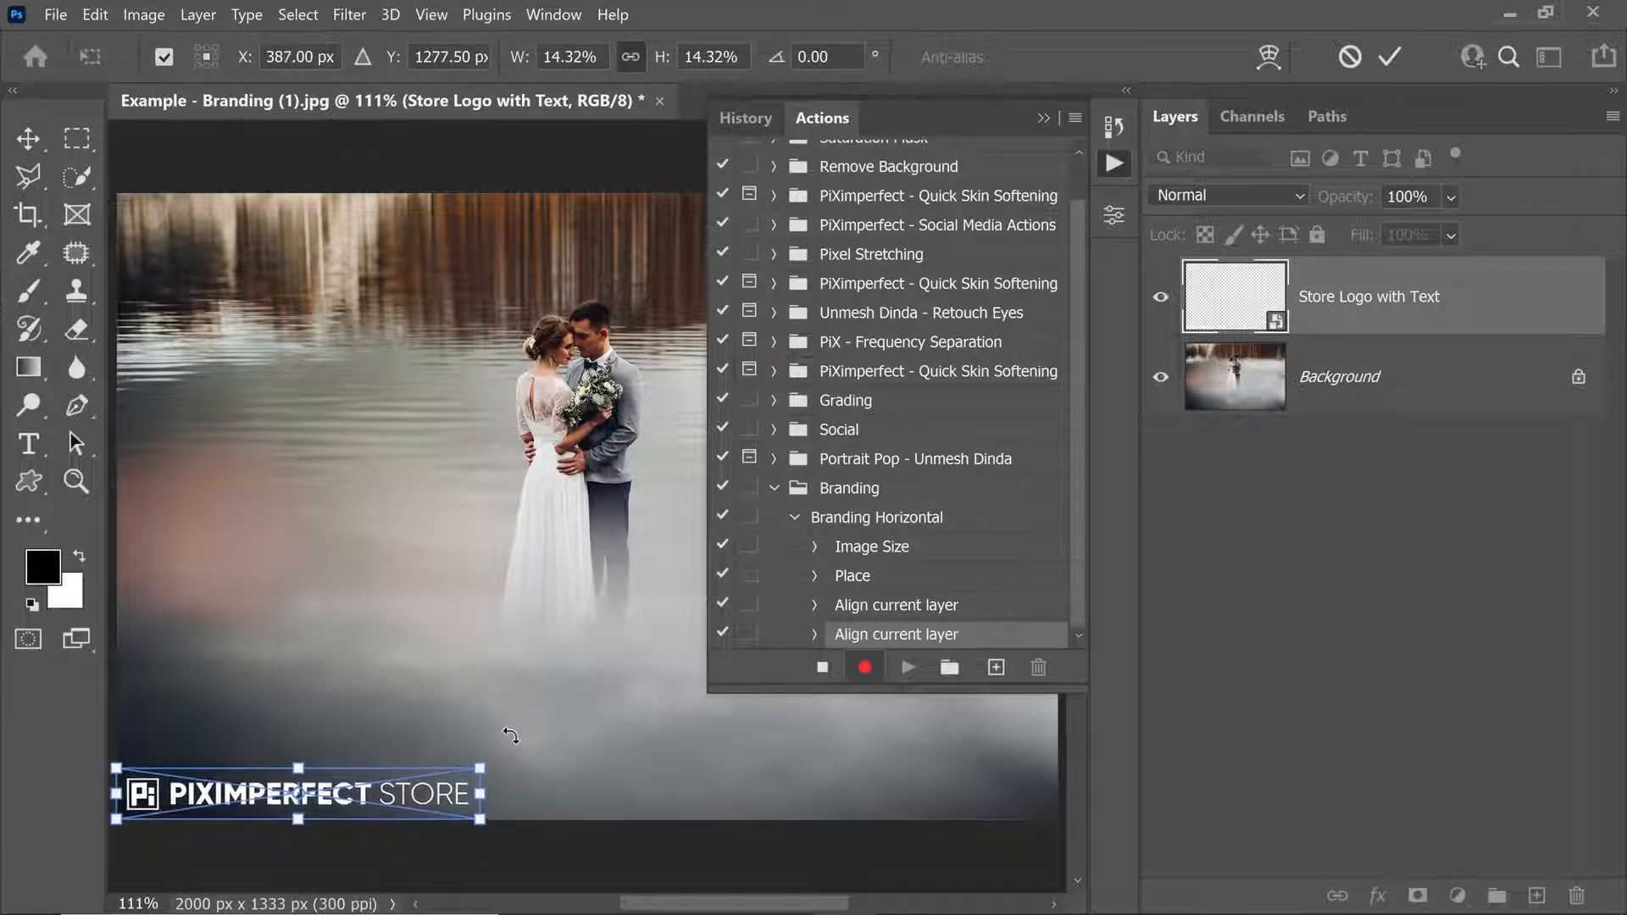
key(shift+Right)
key(shift+Right)
key(shift+Right)
key(shift+Right)
key(shift+Right)
key(shift+Right)
key(shift+Up)
key(shift+Up)
key(shift+Up)
key(shift+Up)
key(shift+Up)
key(shift+Up)
key(Right)
key(Right)
key(Up)
key(Right)
key(Right)
key(Up)
key(Up)
key(Right)
key(Right)
key(Up)
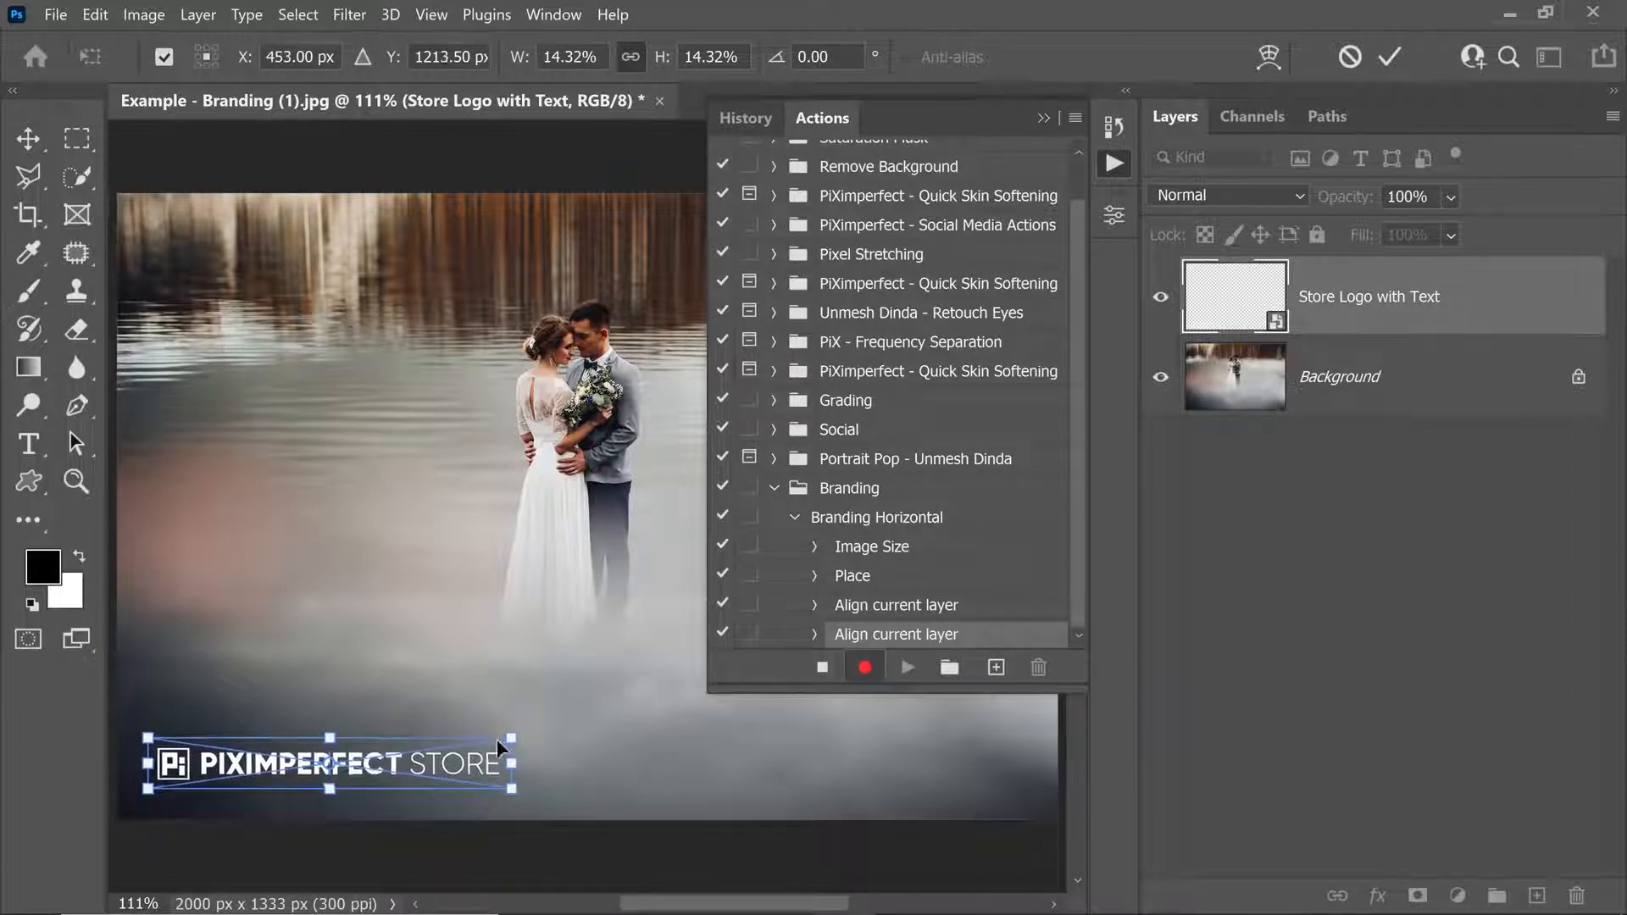
key(Right)
key(Up)
Scale the logo down proportionally from its lower-left corner to about 10.4%, apply the transform, and stop recording the action.
drag(511, 735, 419, 749)
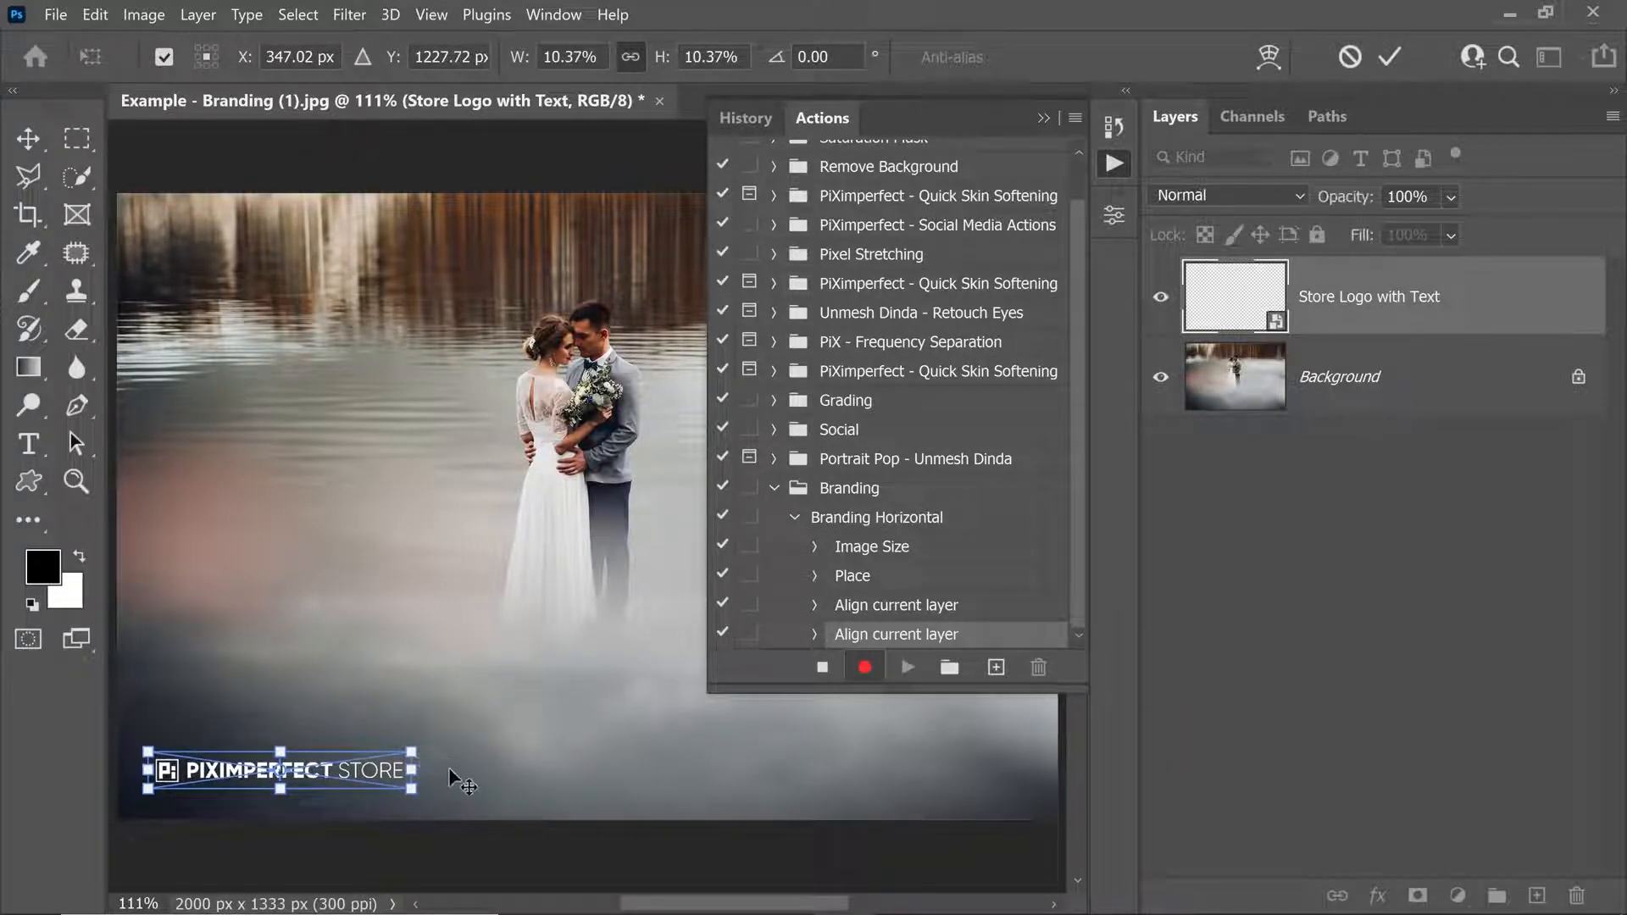
key(Return)
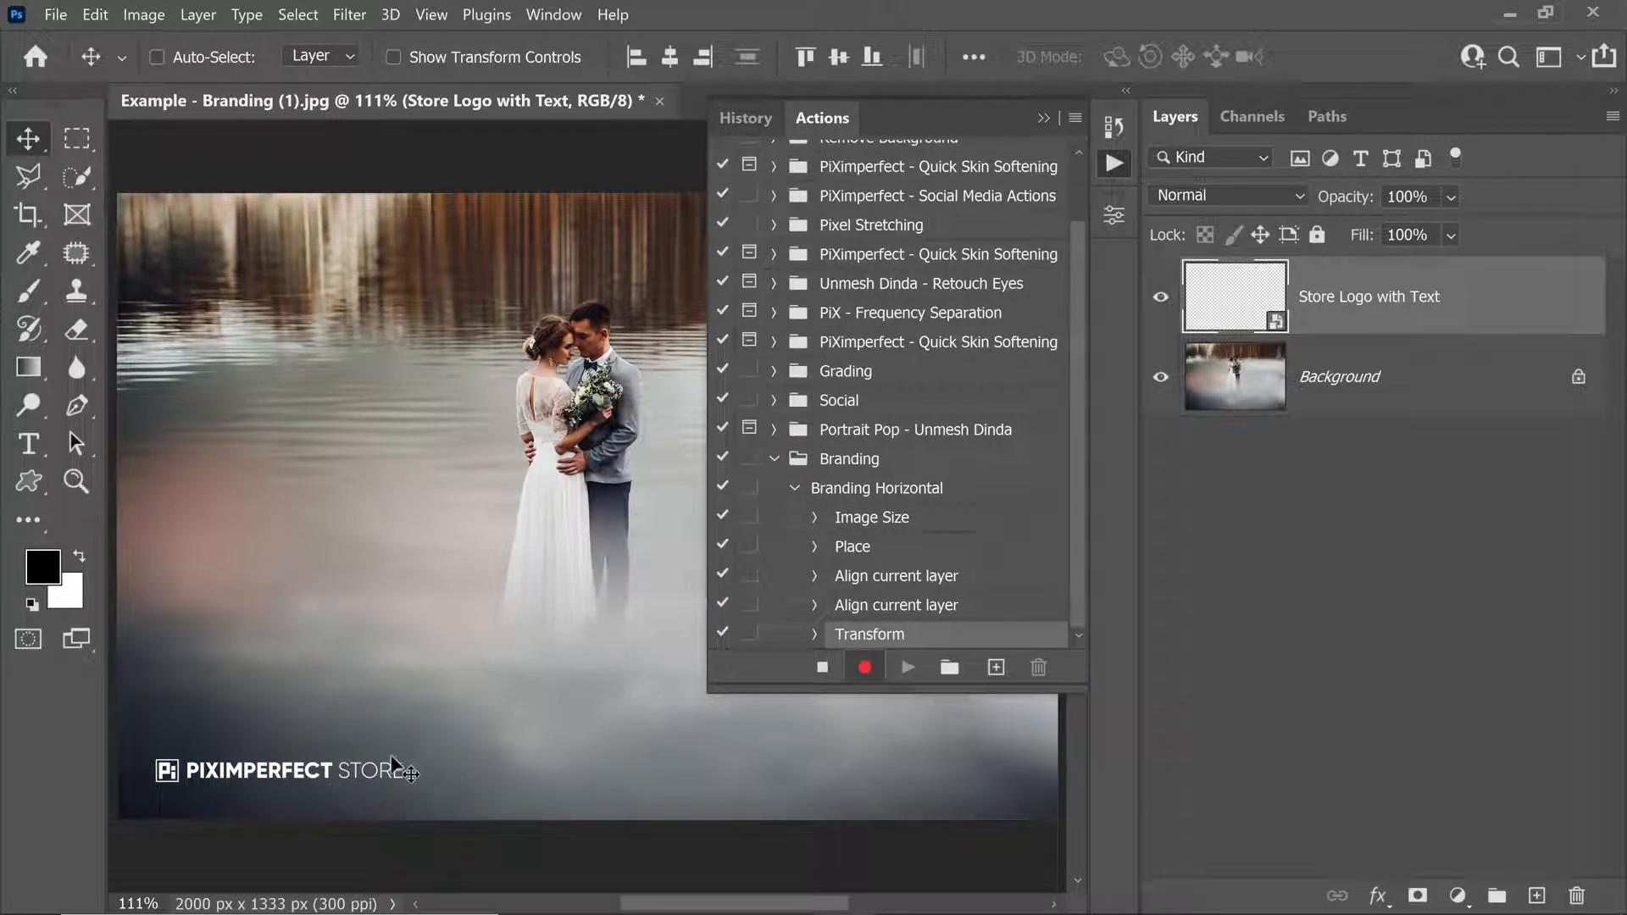
click(822, 670)
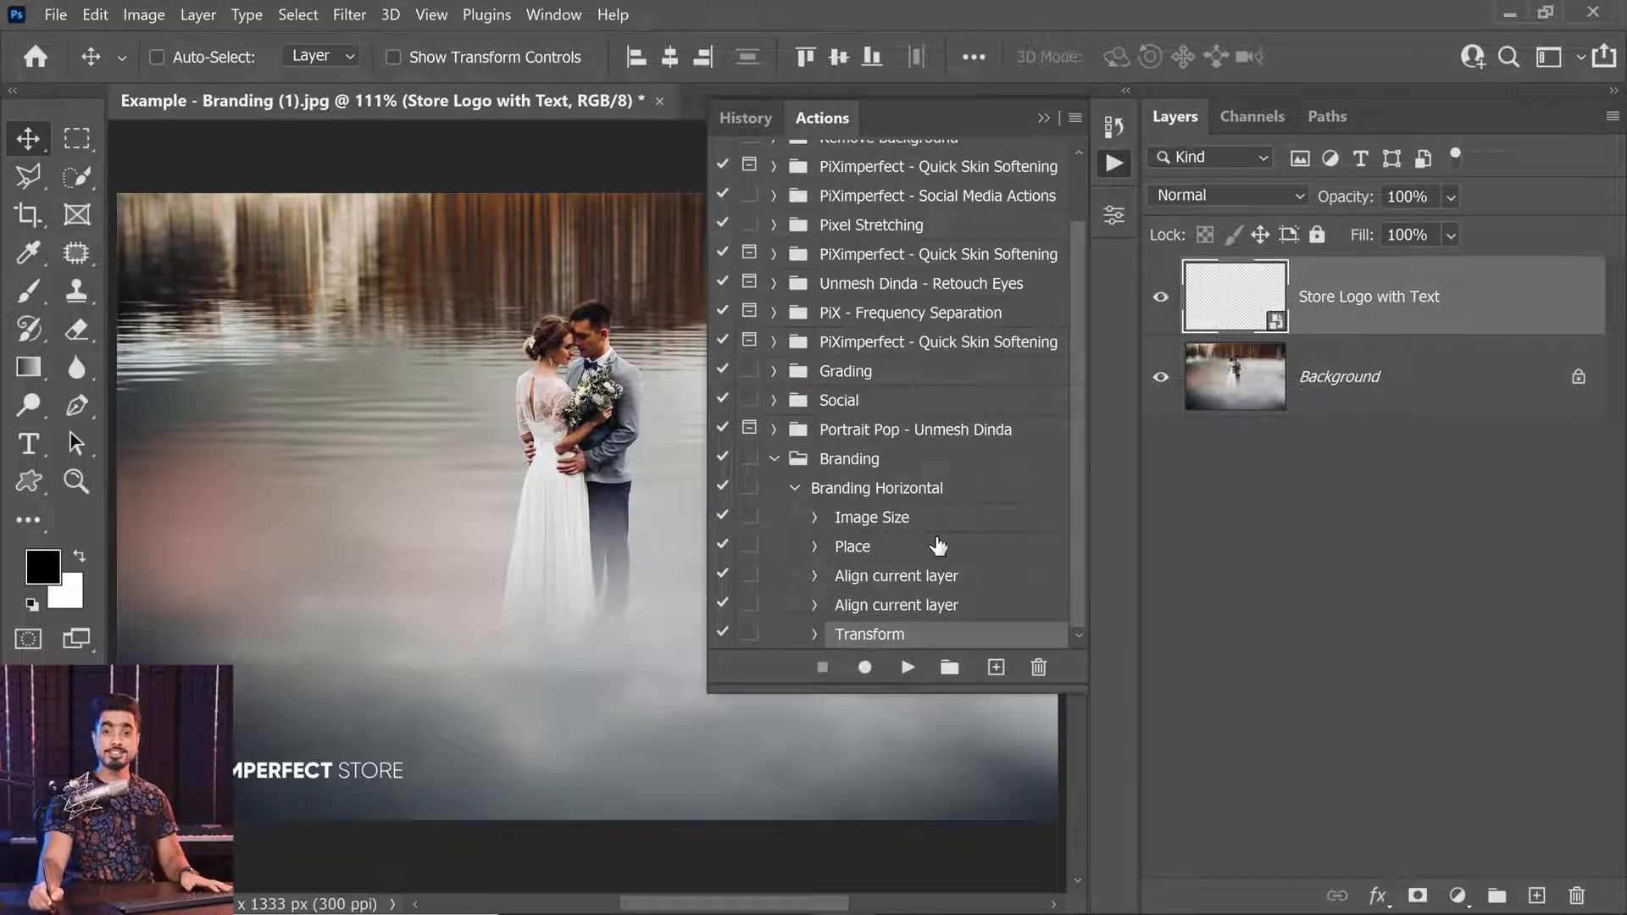
Examine the stored settings of the recorded Image Size, Place and both Align current layer steps in the Branding Horizontal action.
mouse_move(1079, 510)
mouse_down()
mouse_move(1076, 496)
mouse_move(1076, 513)
mouse_up()
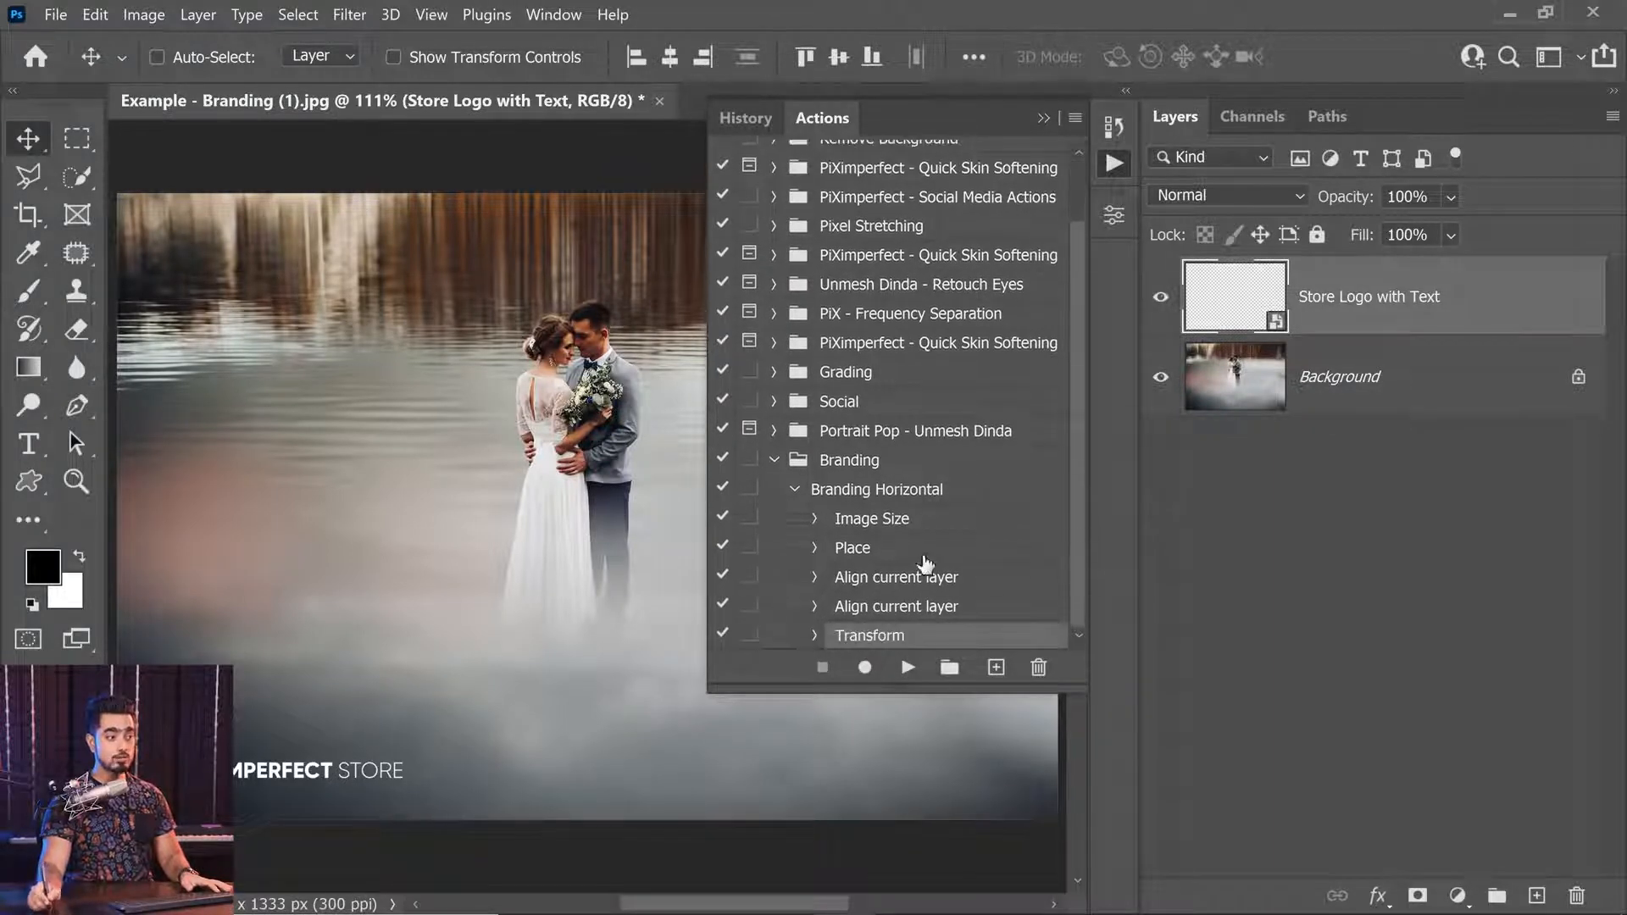
click(814, 520)
click(814, 521)
click(816, 549)
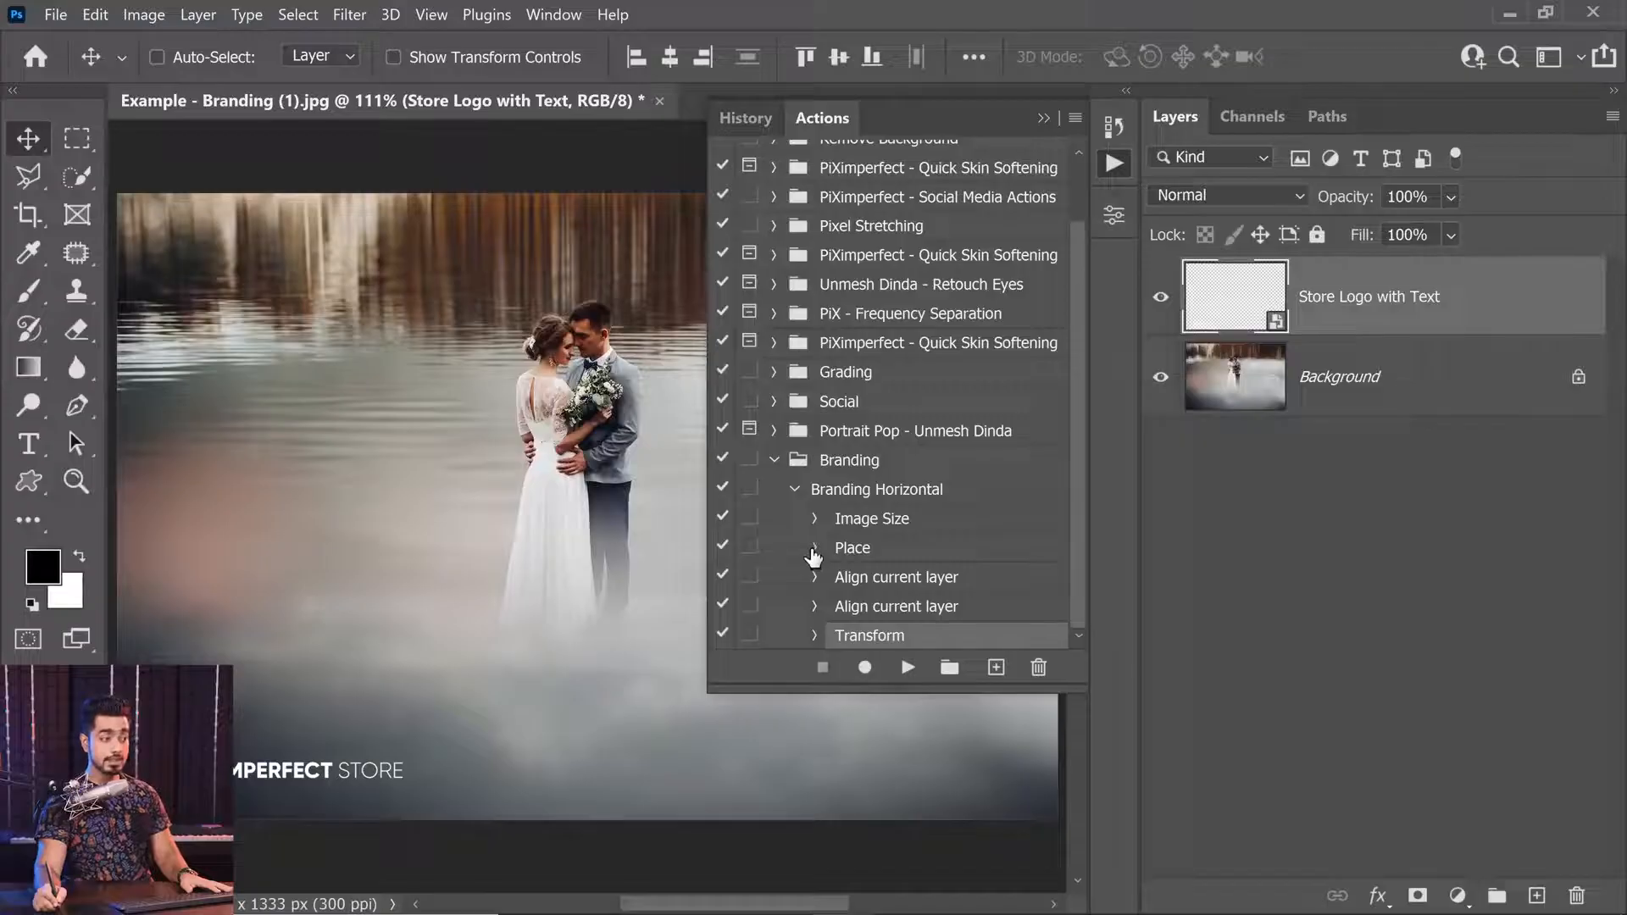
click(815, 548)
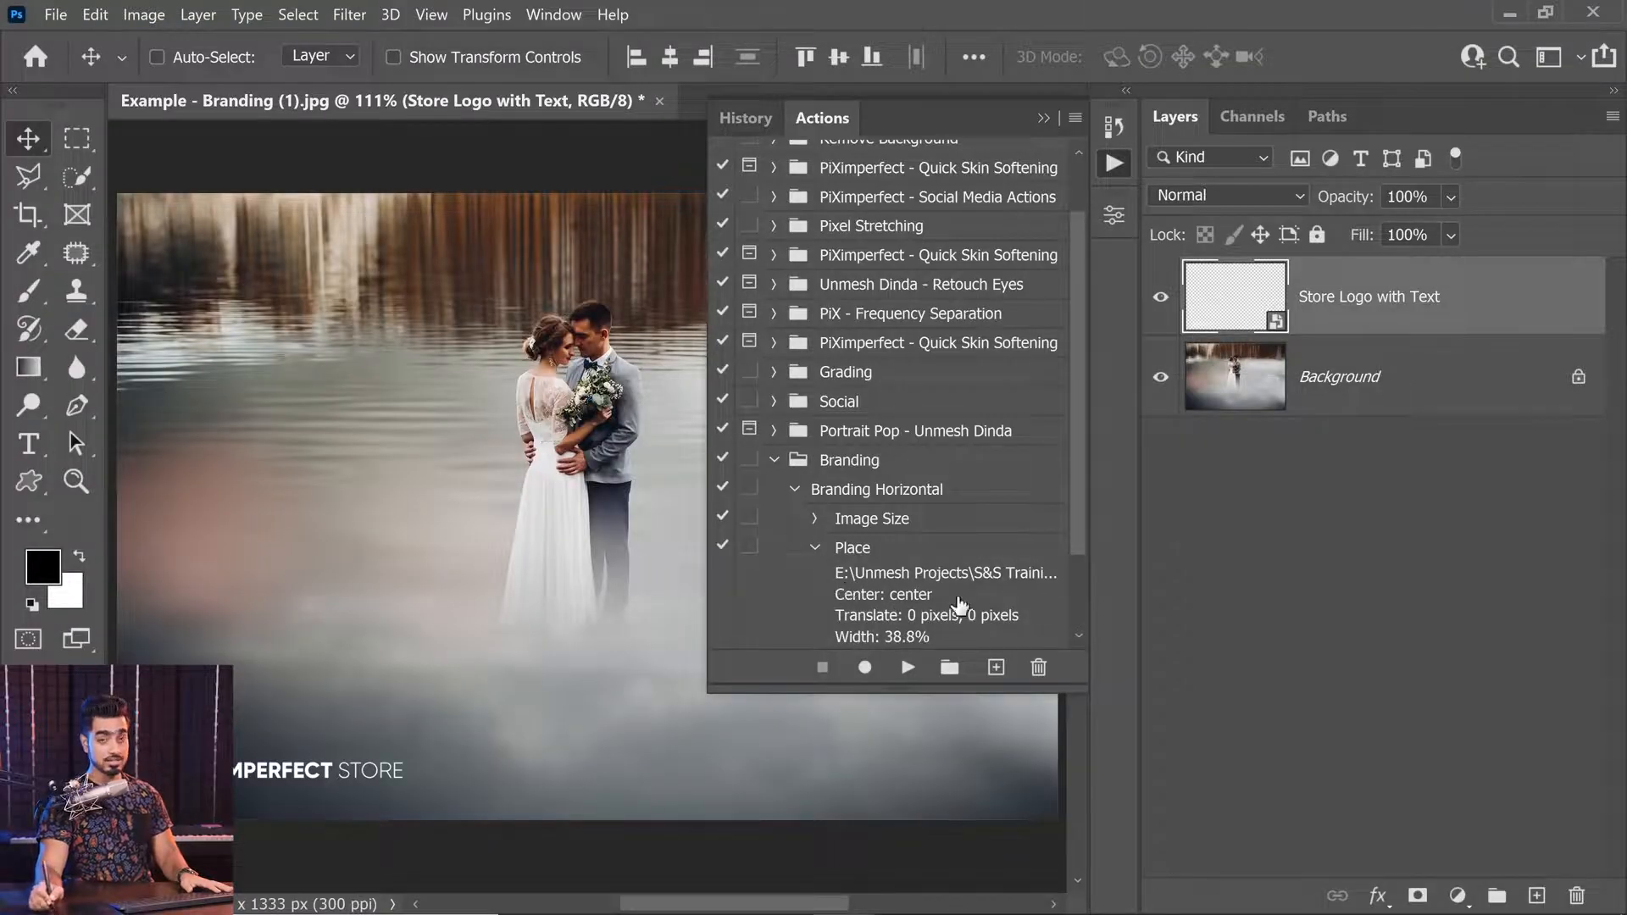
click(815, 548)
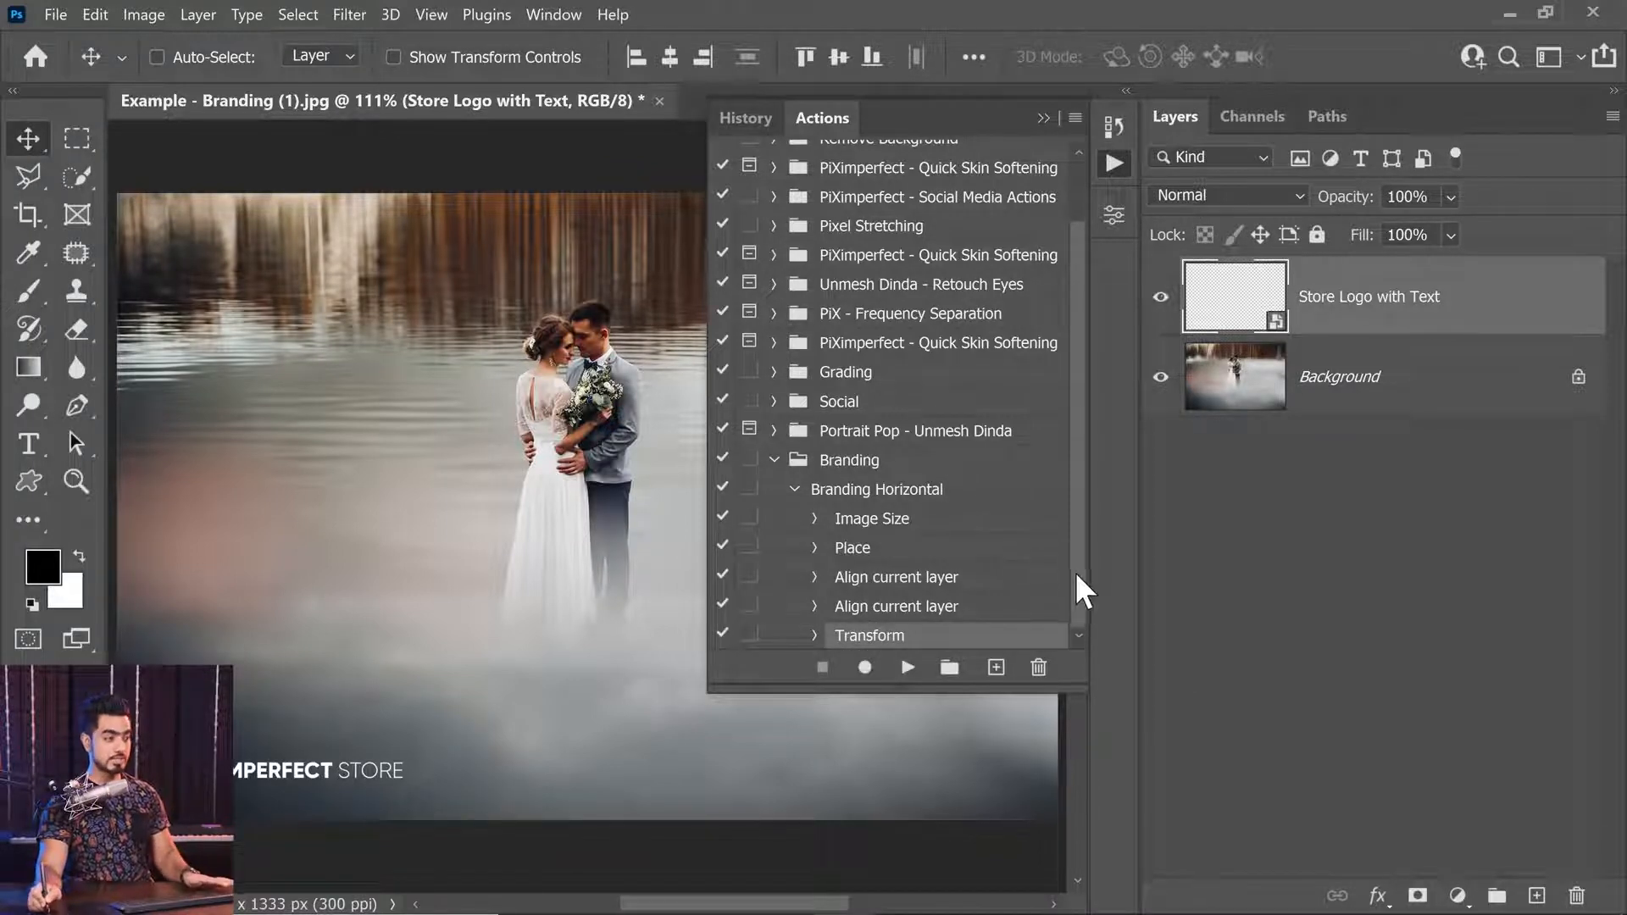
click(815, 577)
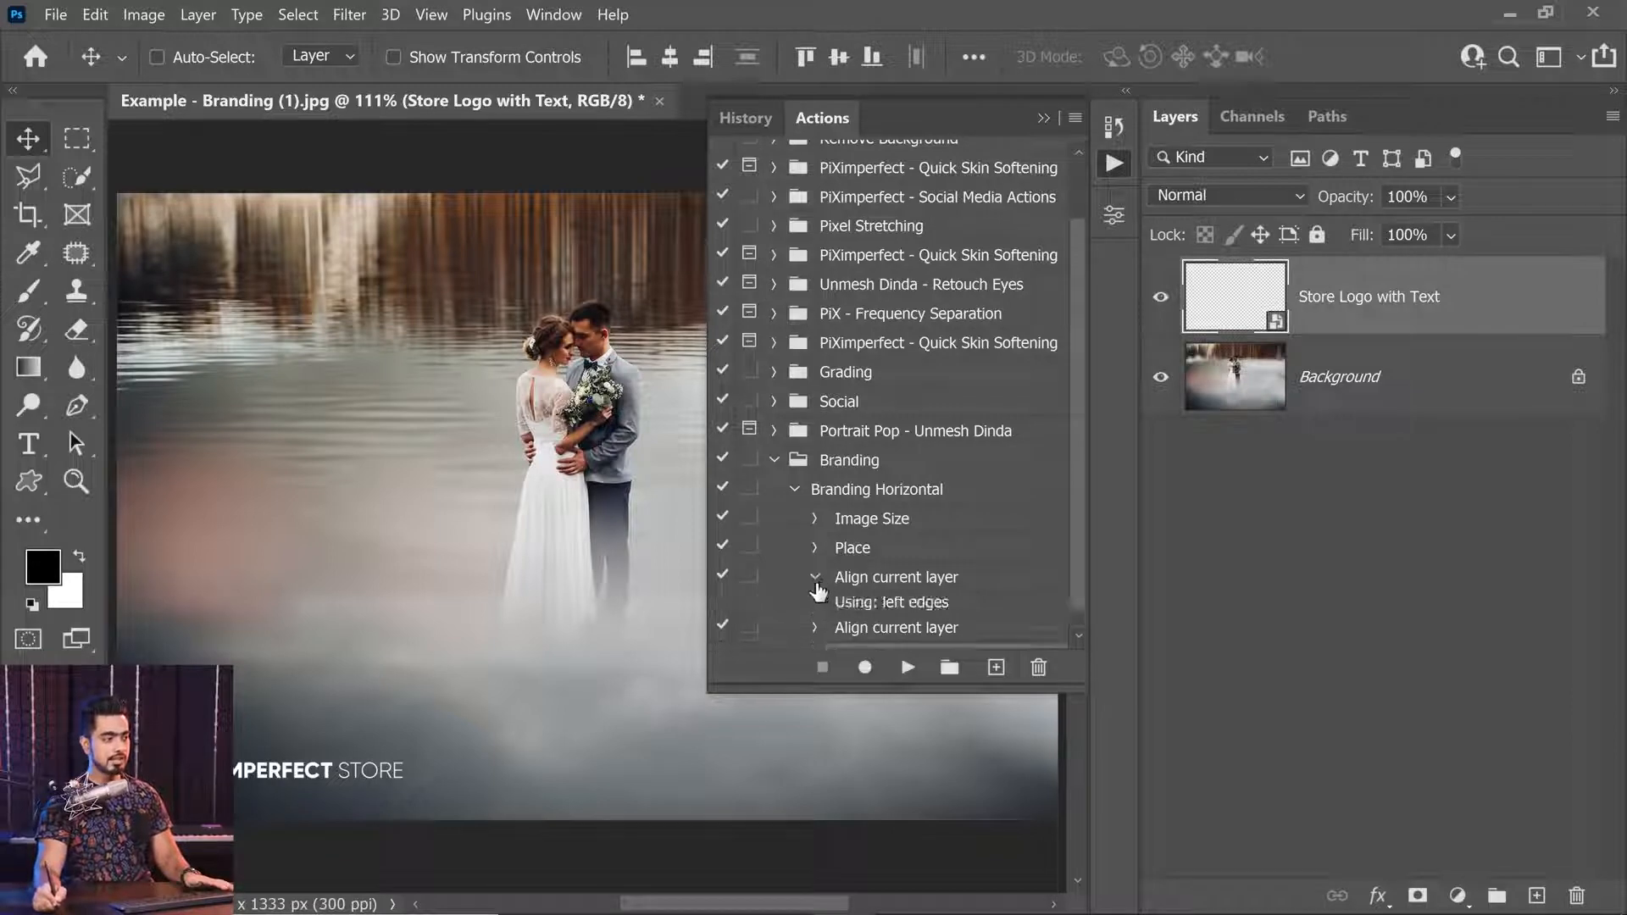
click(815, 580)
click(816, 607)
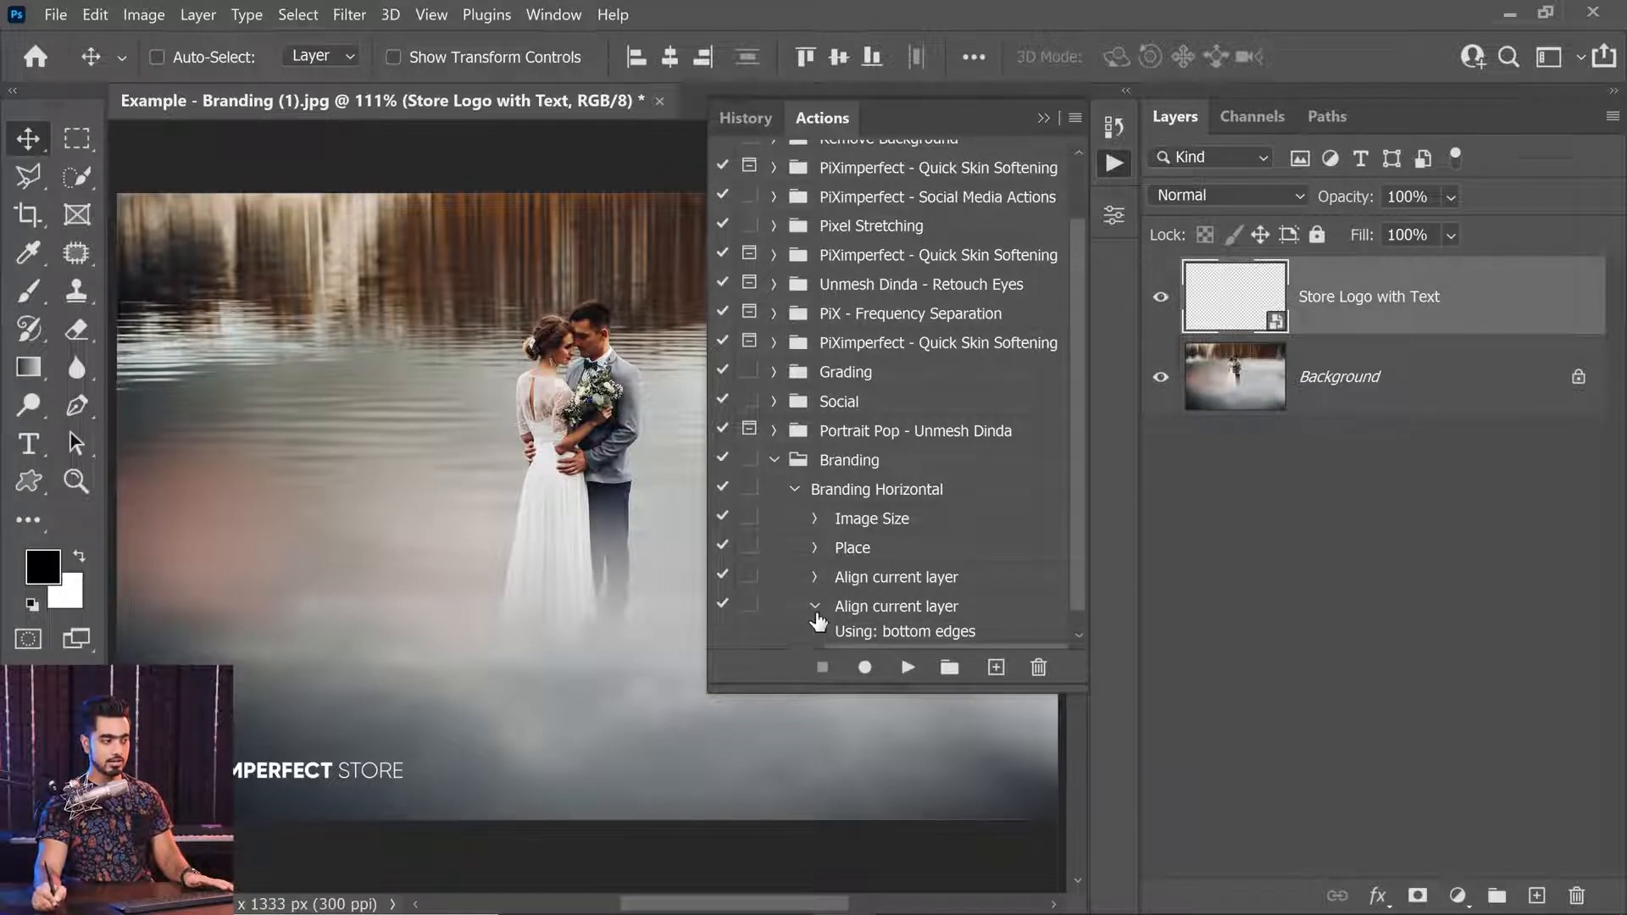
click(816, 608)
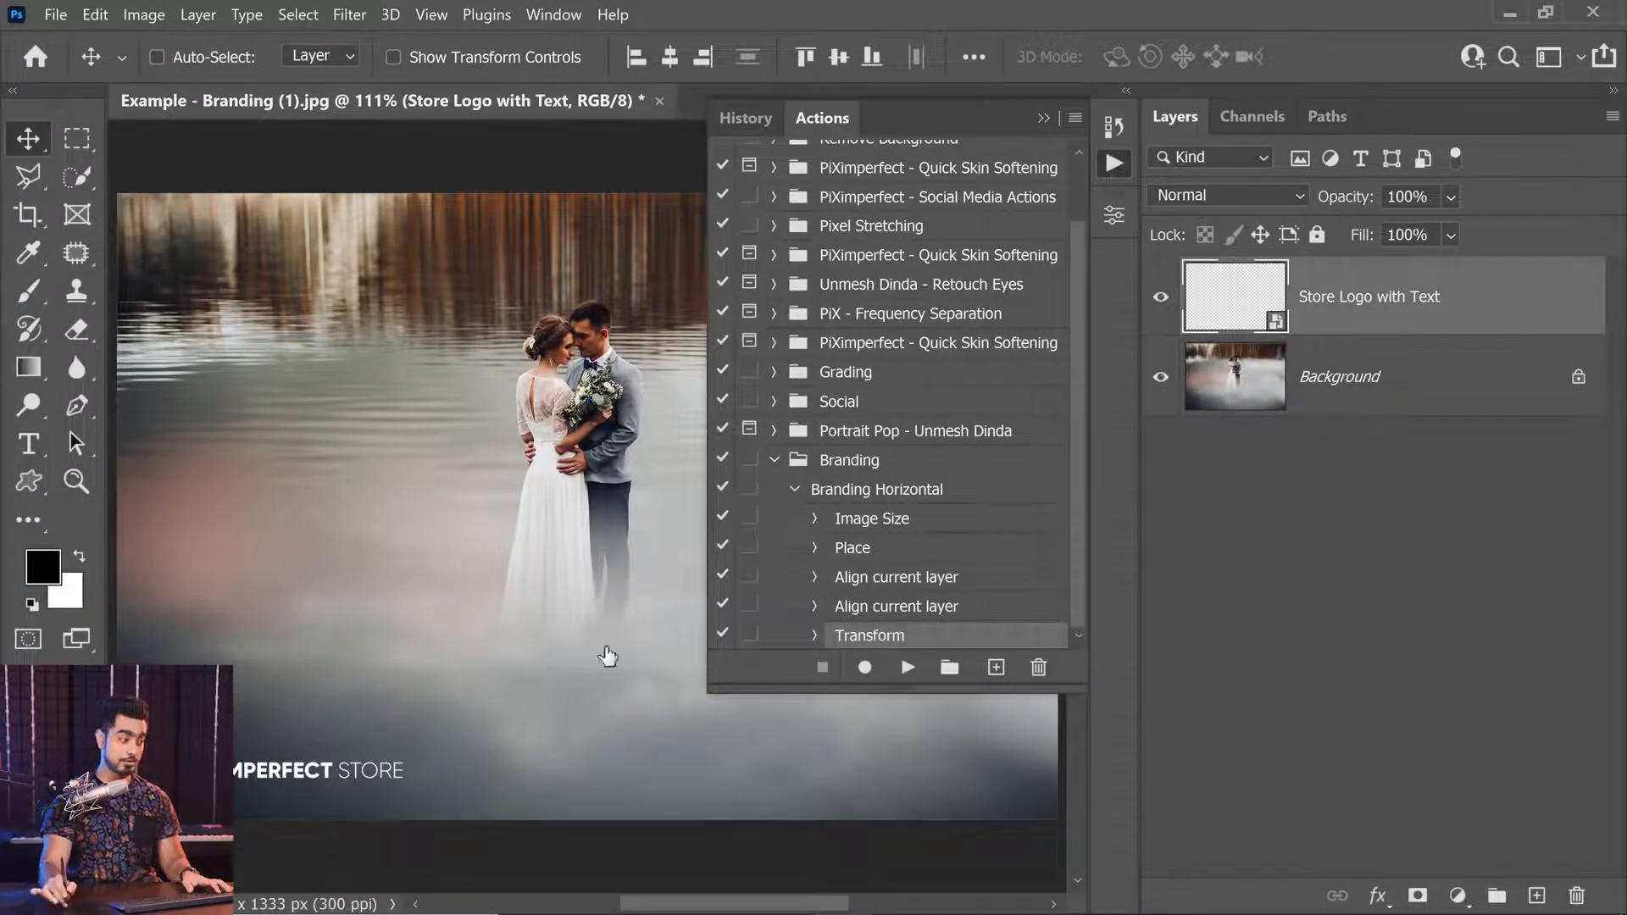
Open Example - Branding (3).jpg as a separate document and play the Branding Horizontal action on it.
click(1043, 119)
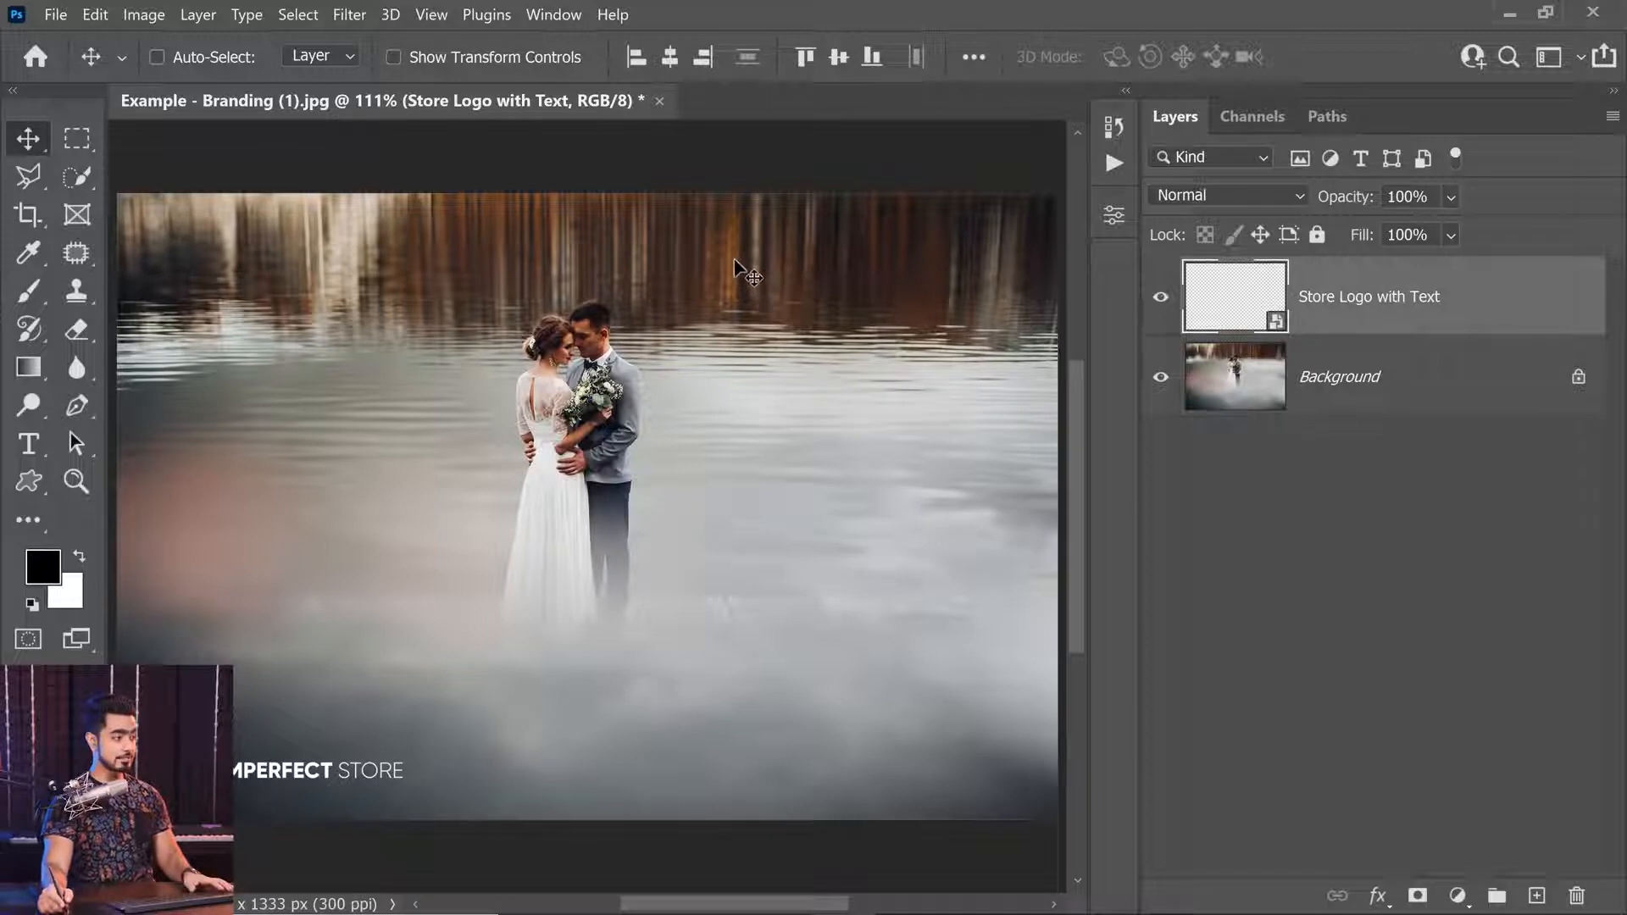
drag(652, 890, 765, 94)
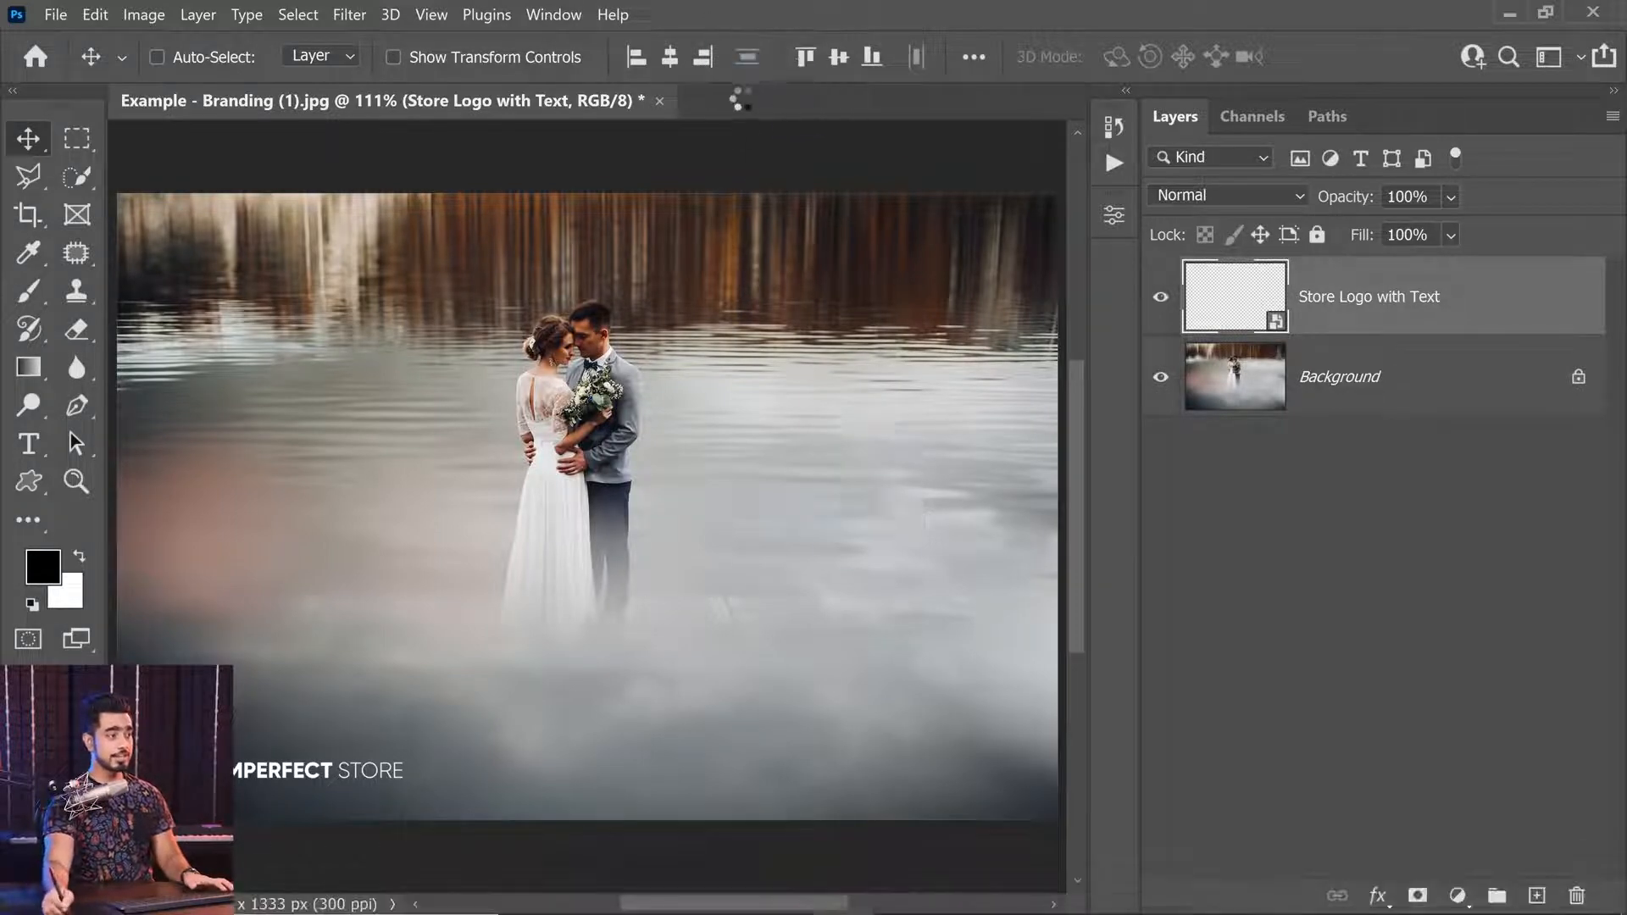
click(1114, 163)
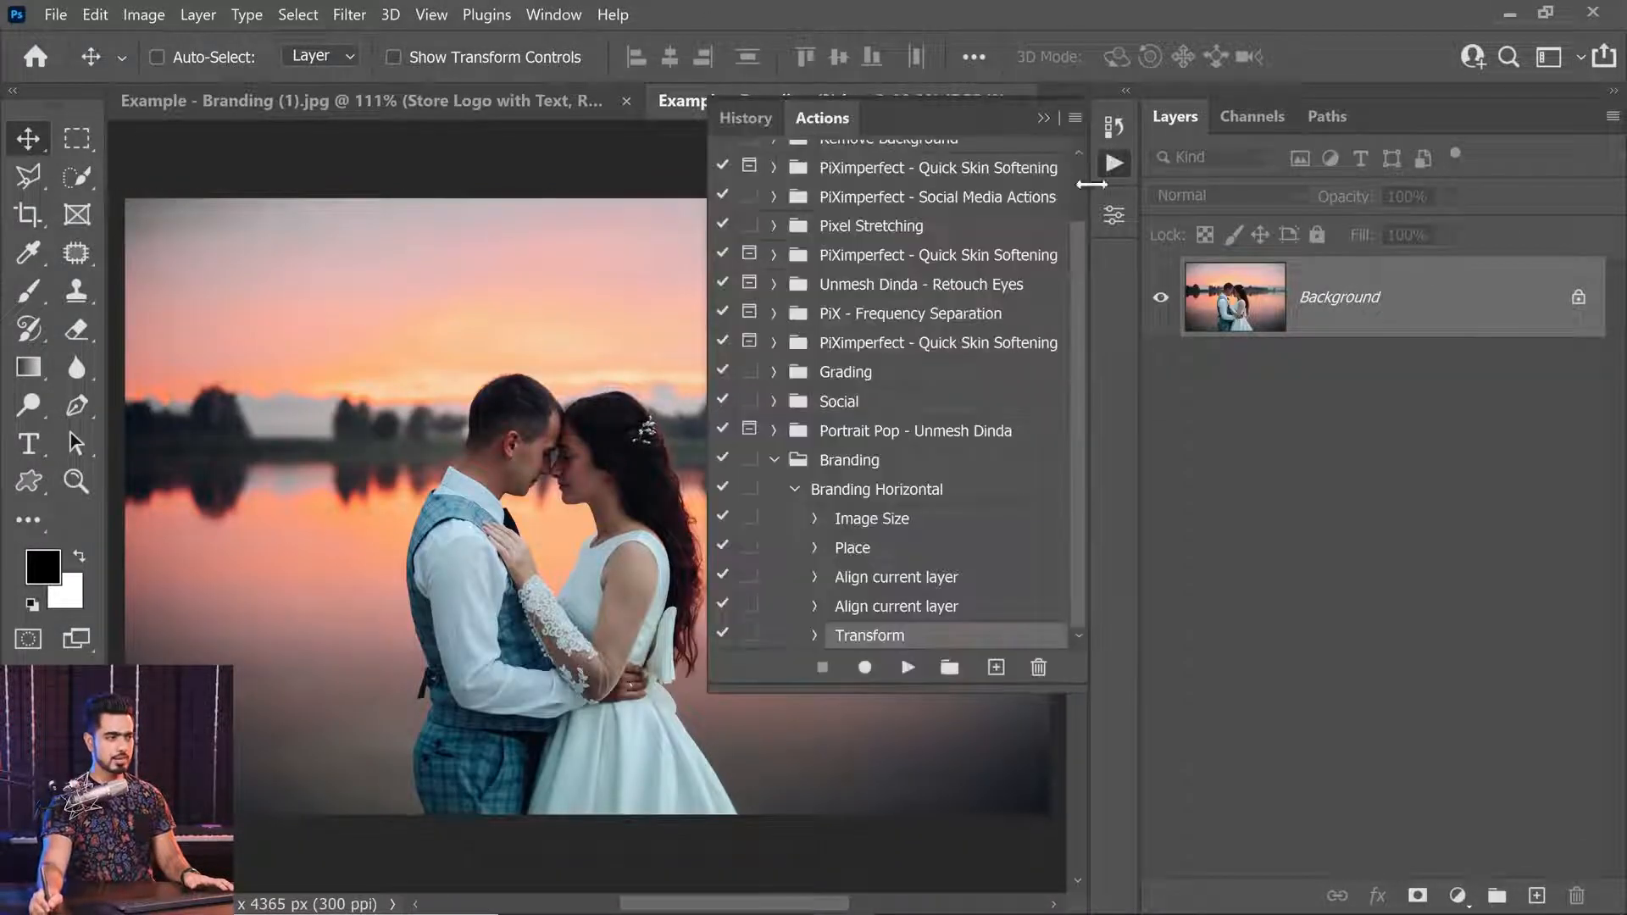
click(871, 500)
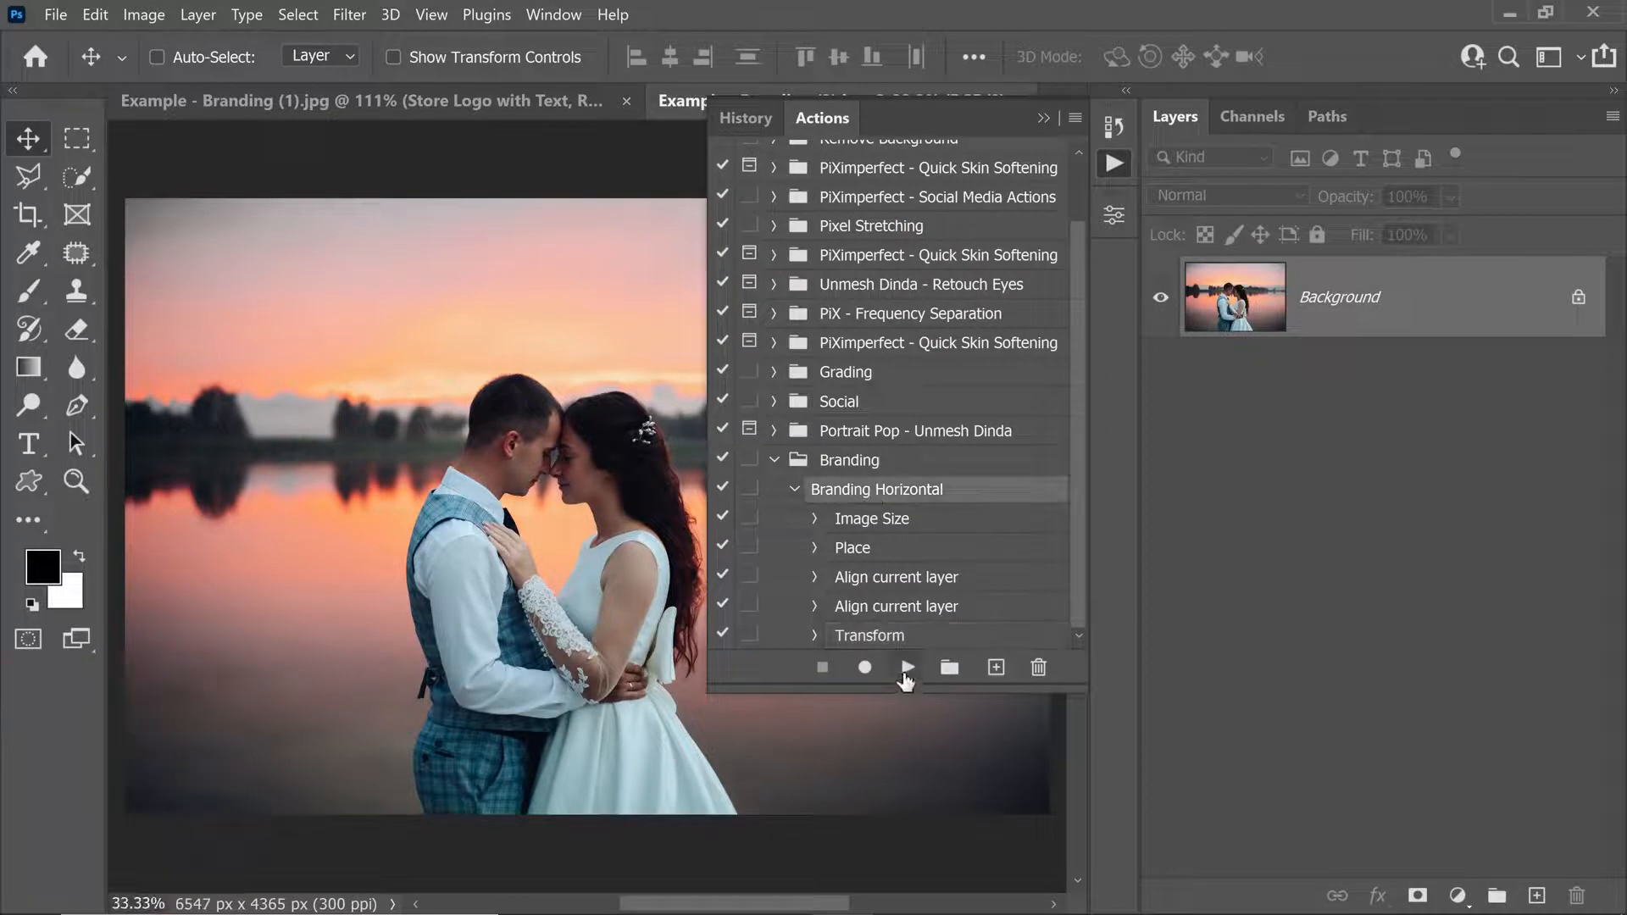
click(905, 668)
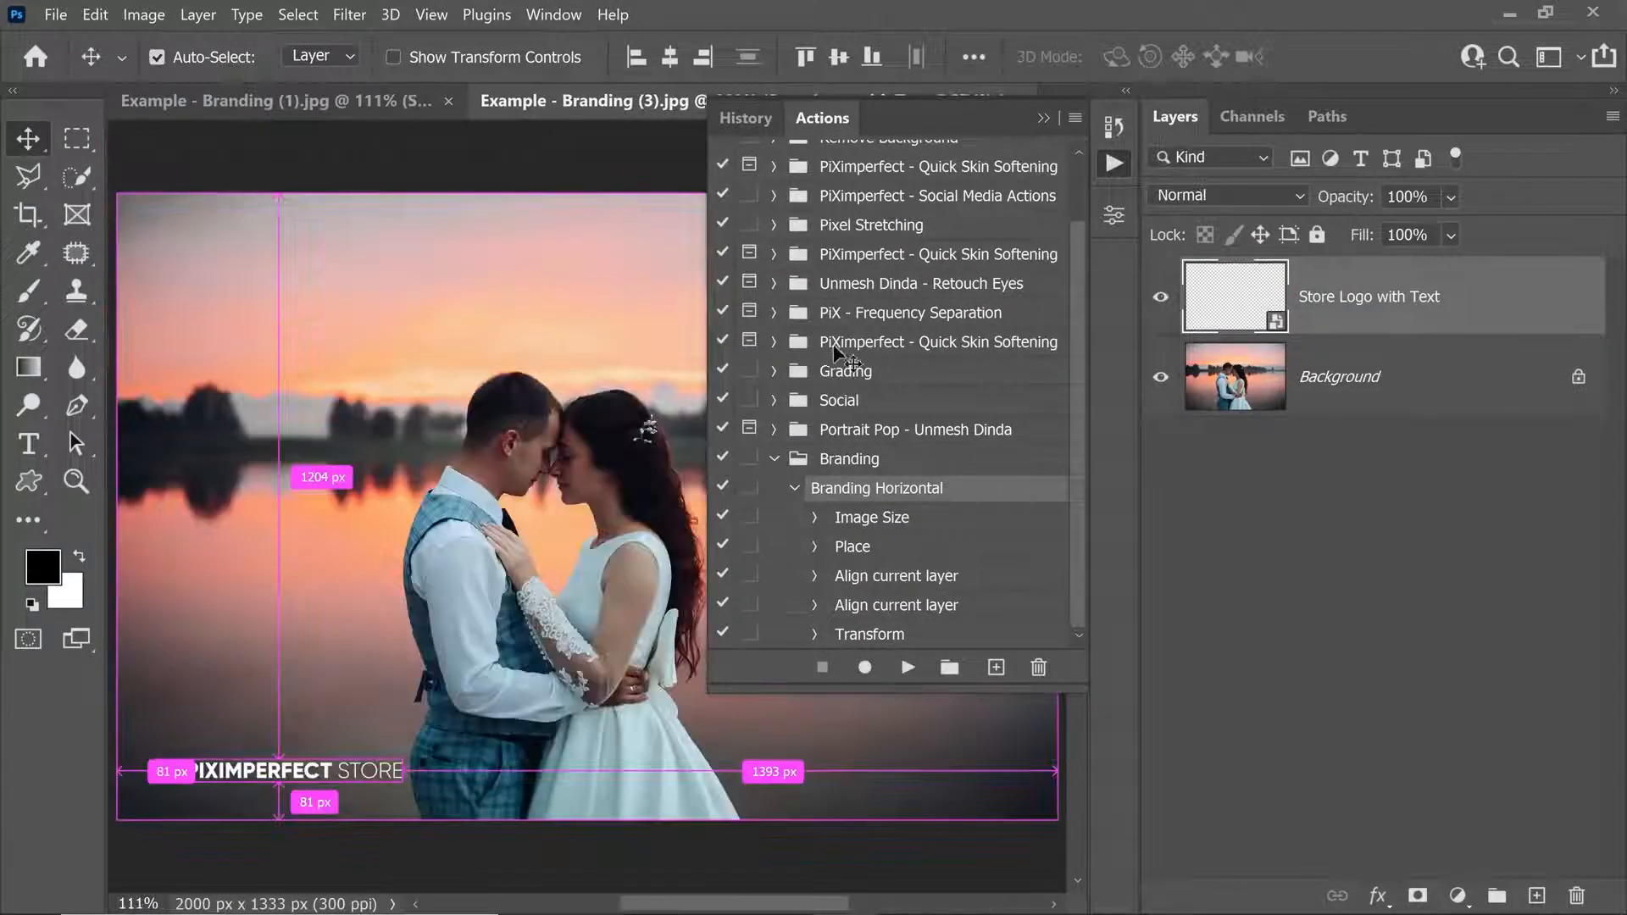
click(1044, 120)
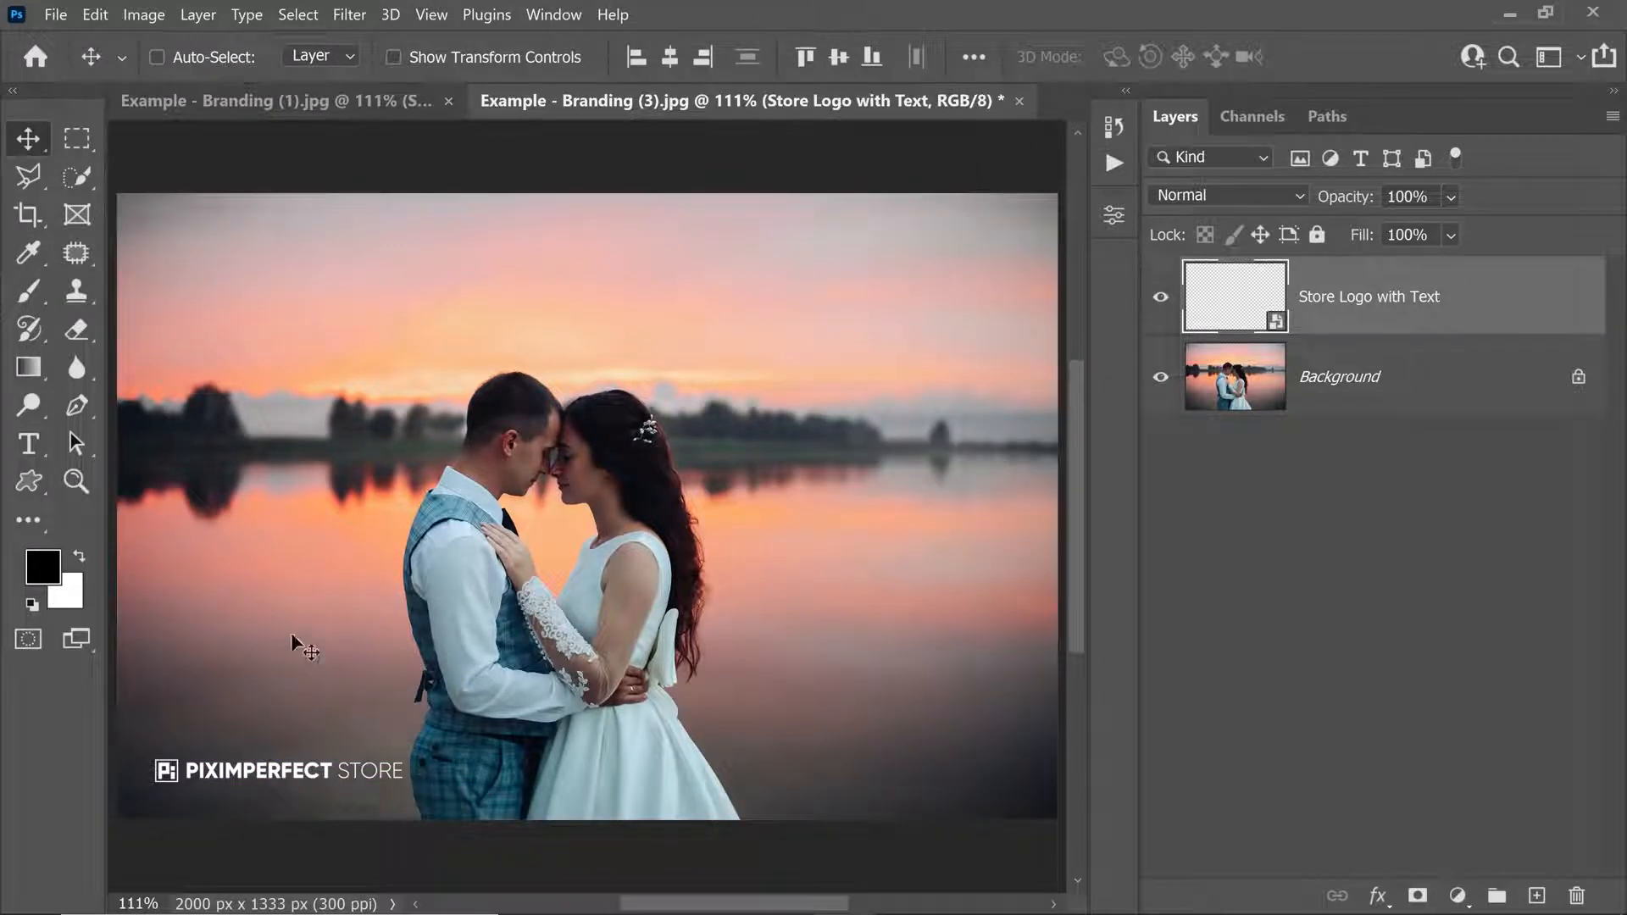
Compare the logo placement in the two branded photos, and open Example - Branding (5).jpg from the Example 1 folder as a separate document.
click(331, 104)
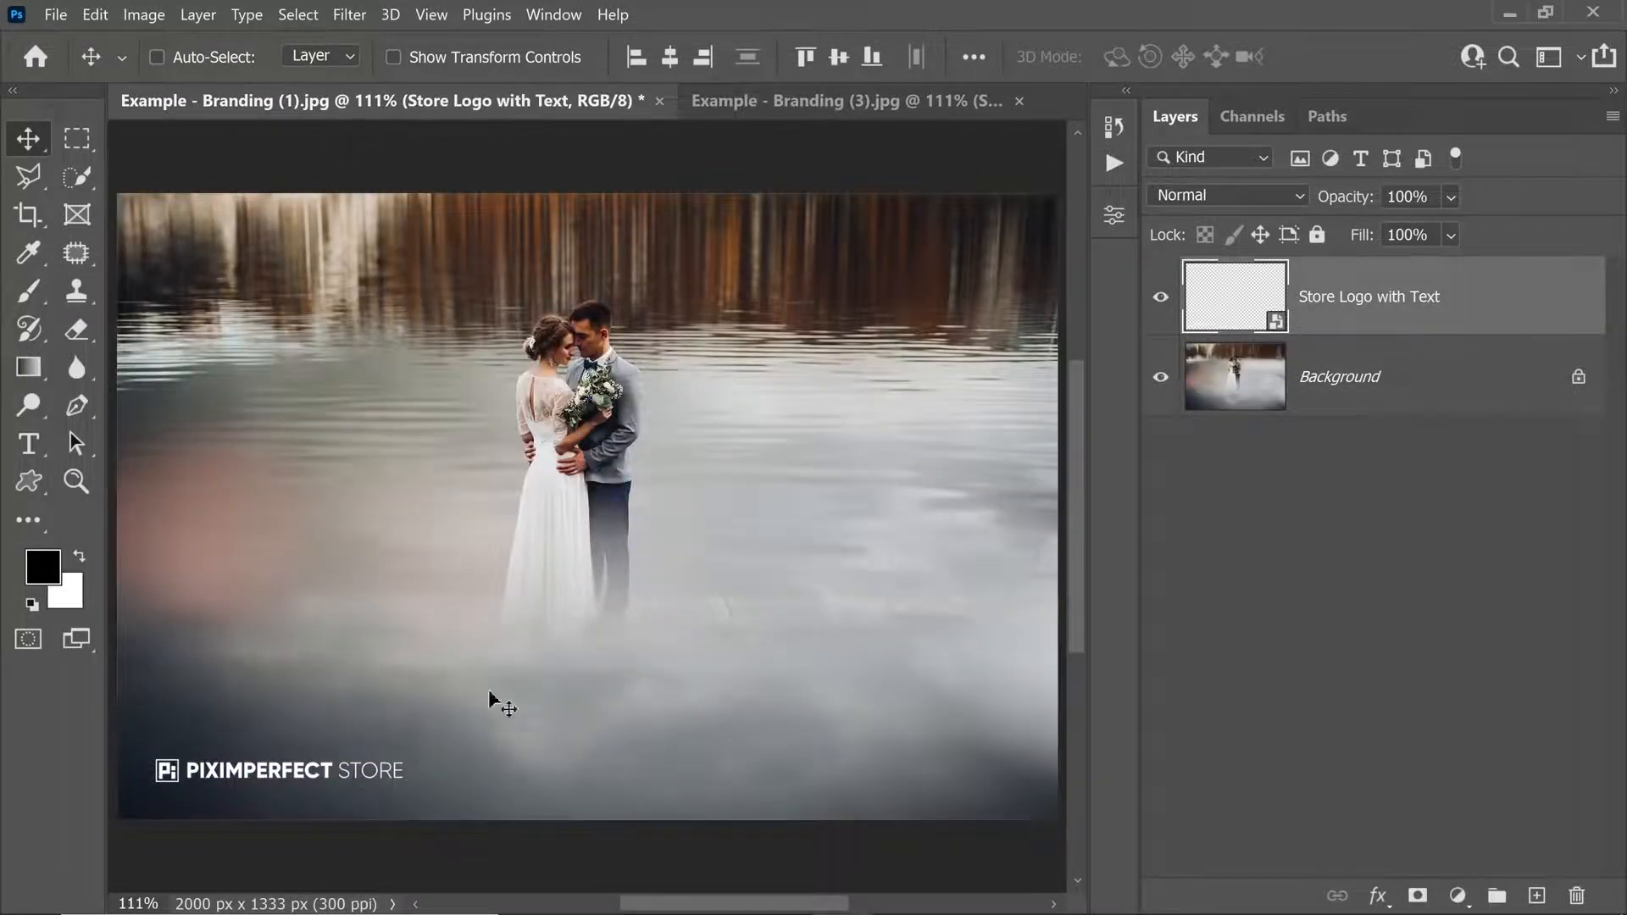
click(800, 100)
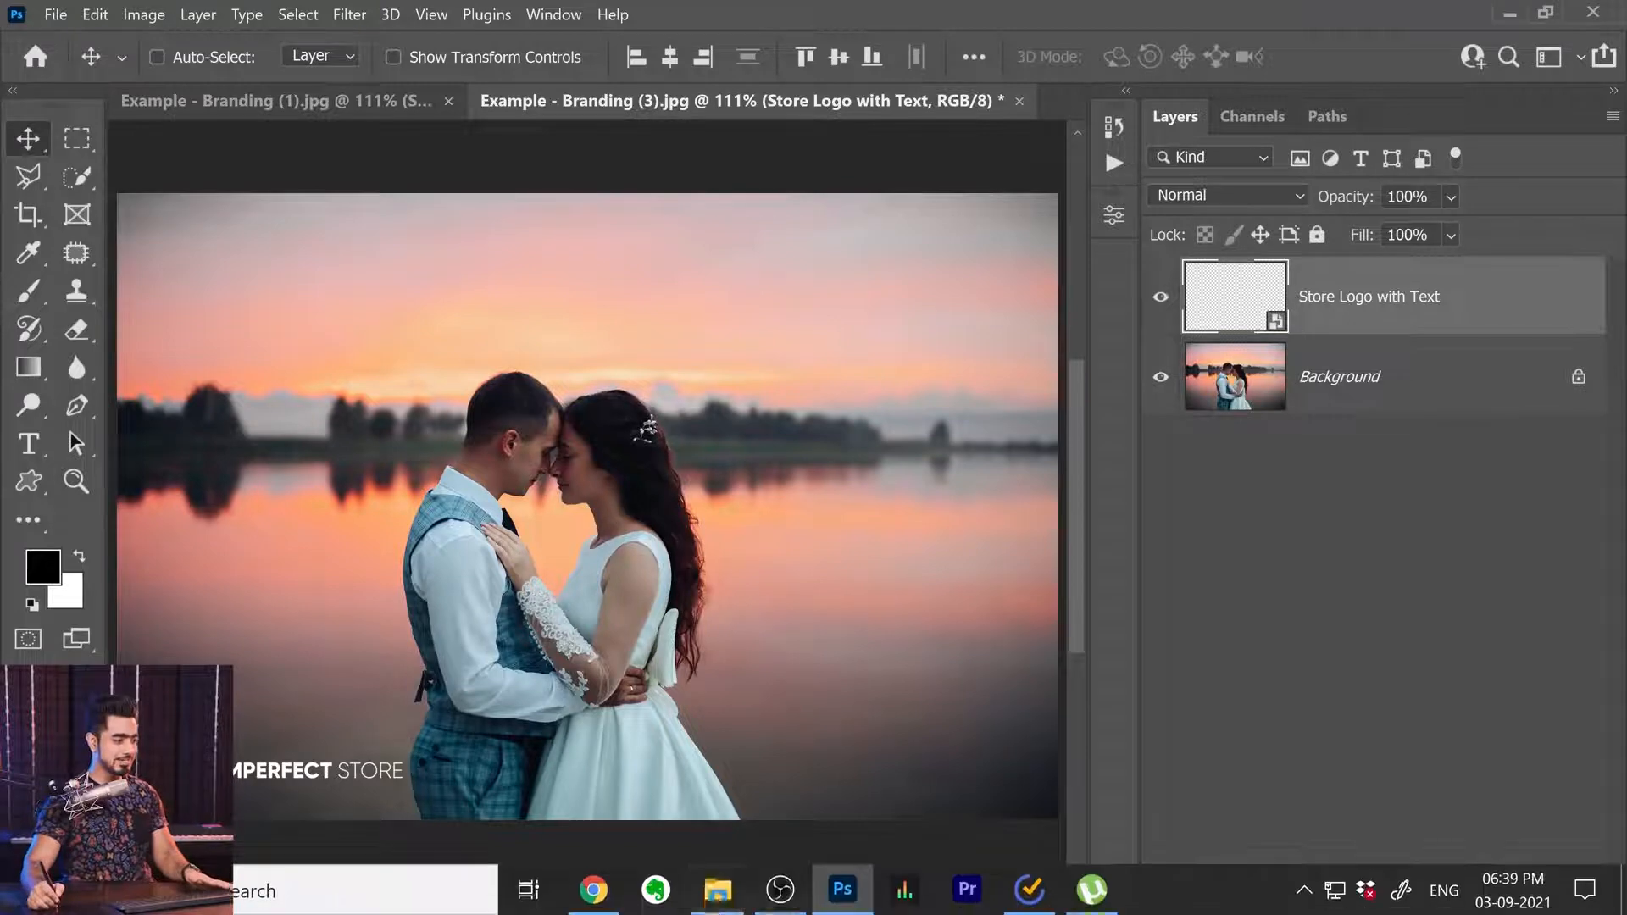
click(717, 890)
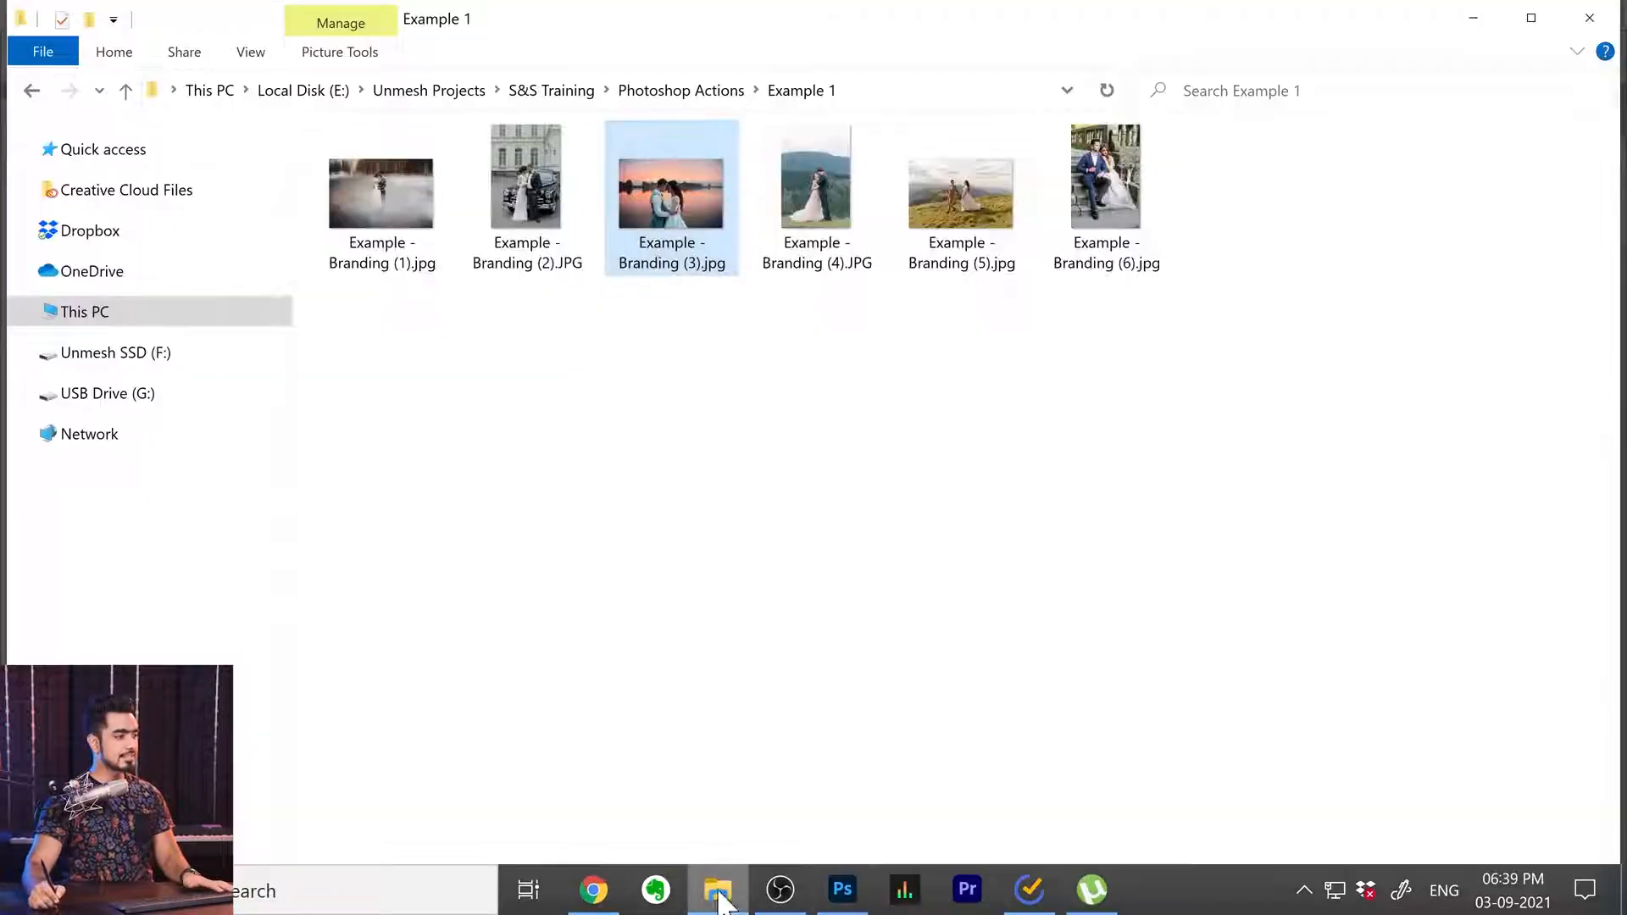
drag(932, 239, 1063, 109)
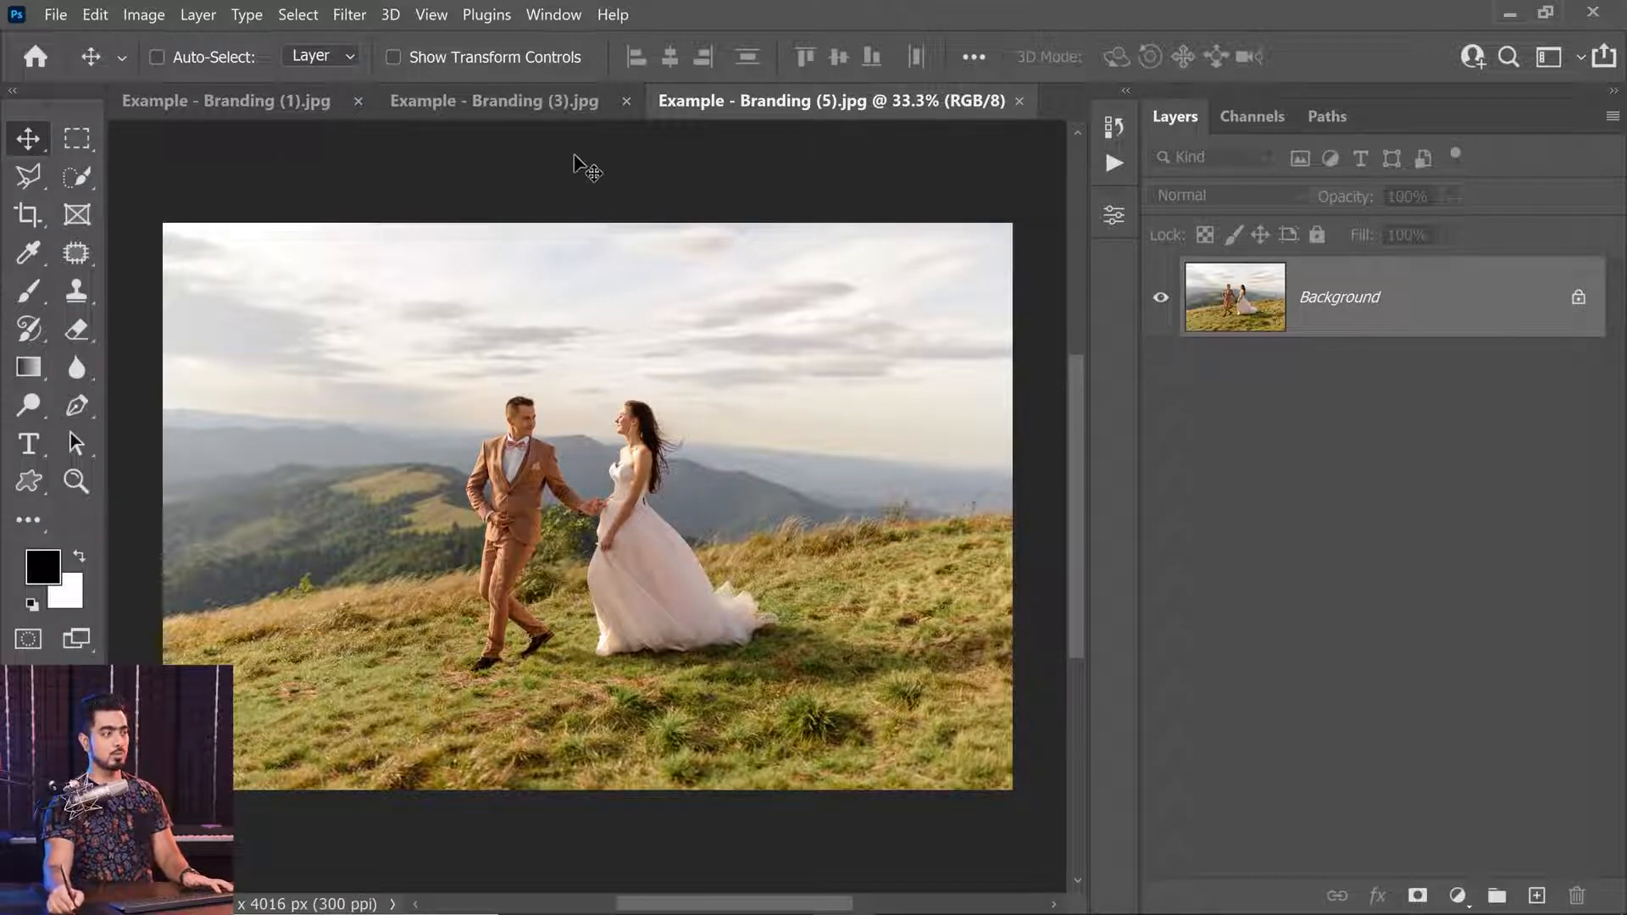
click(558, 100)
click(262, 109)
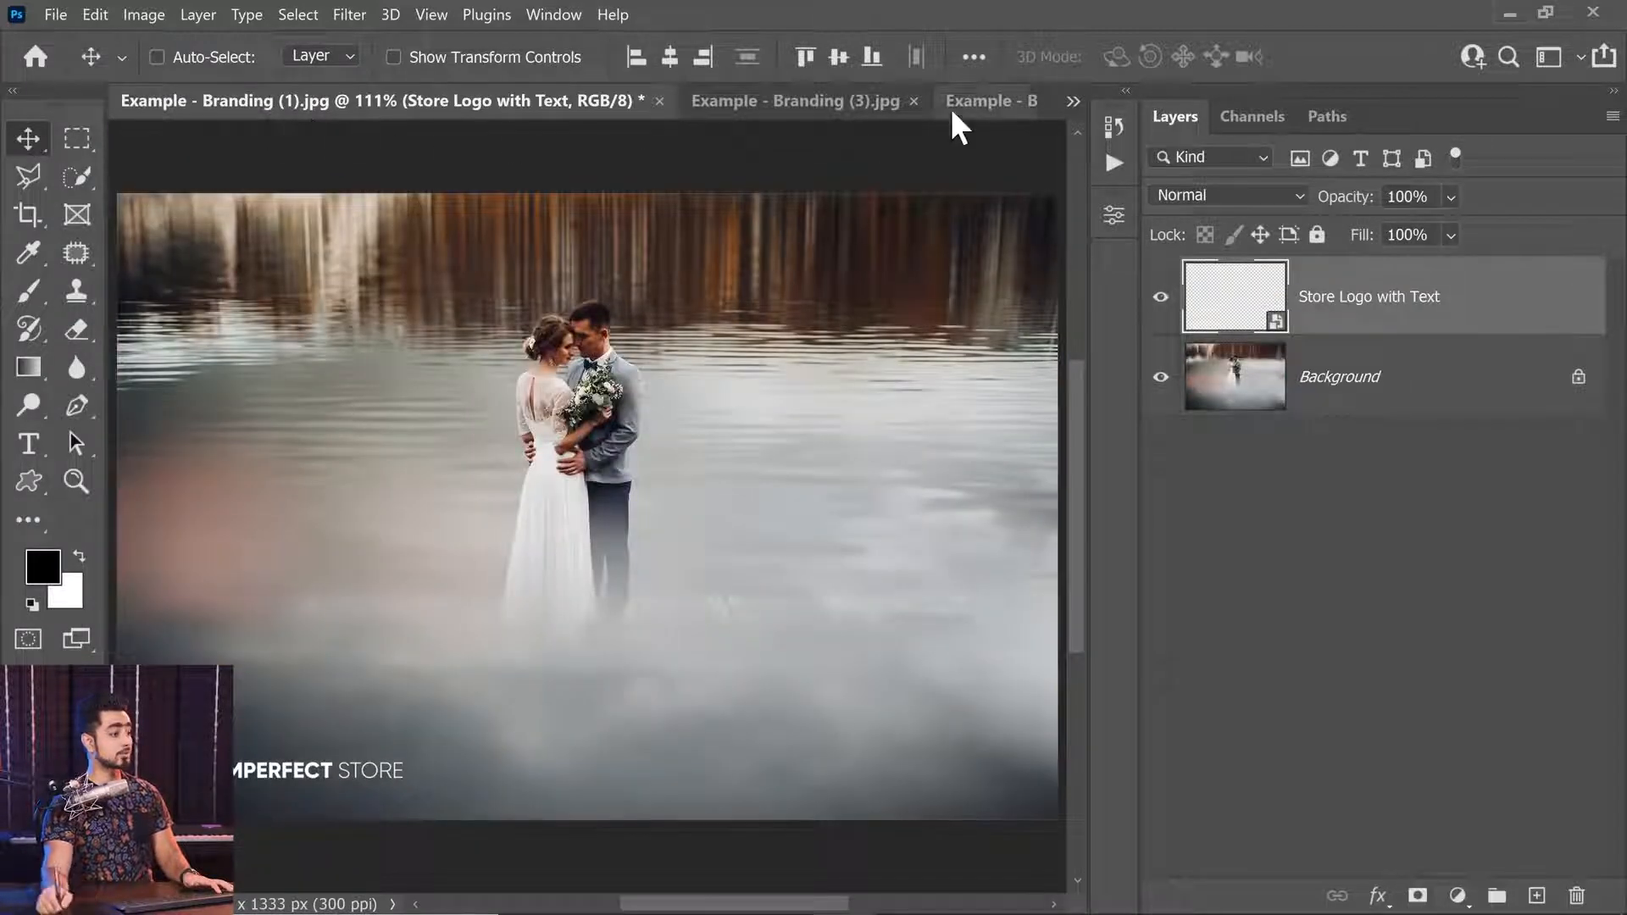
click(952, 106)
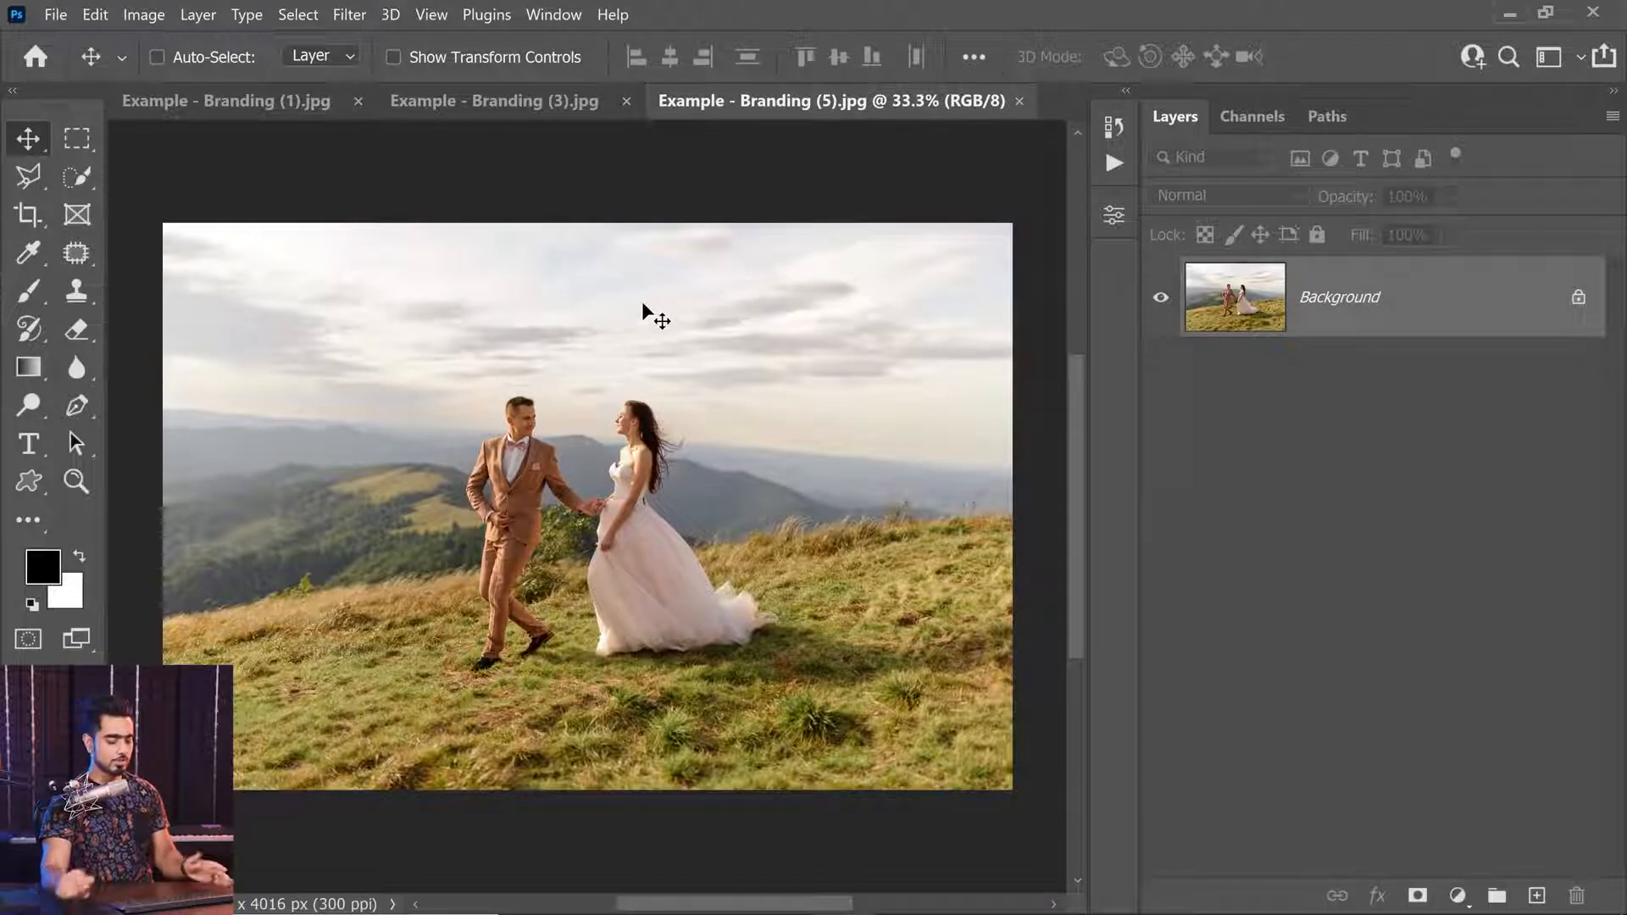
key(ctrl+0)
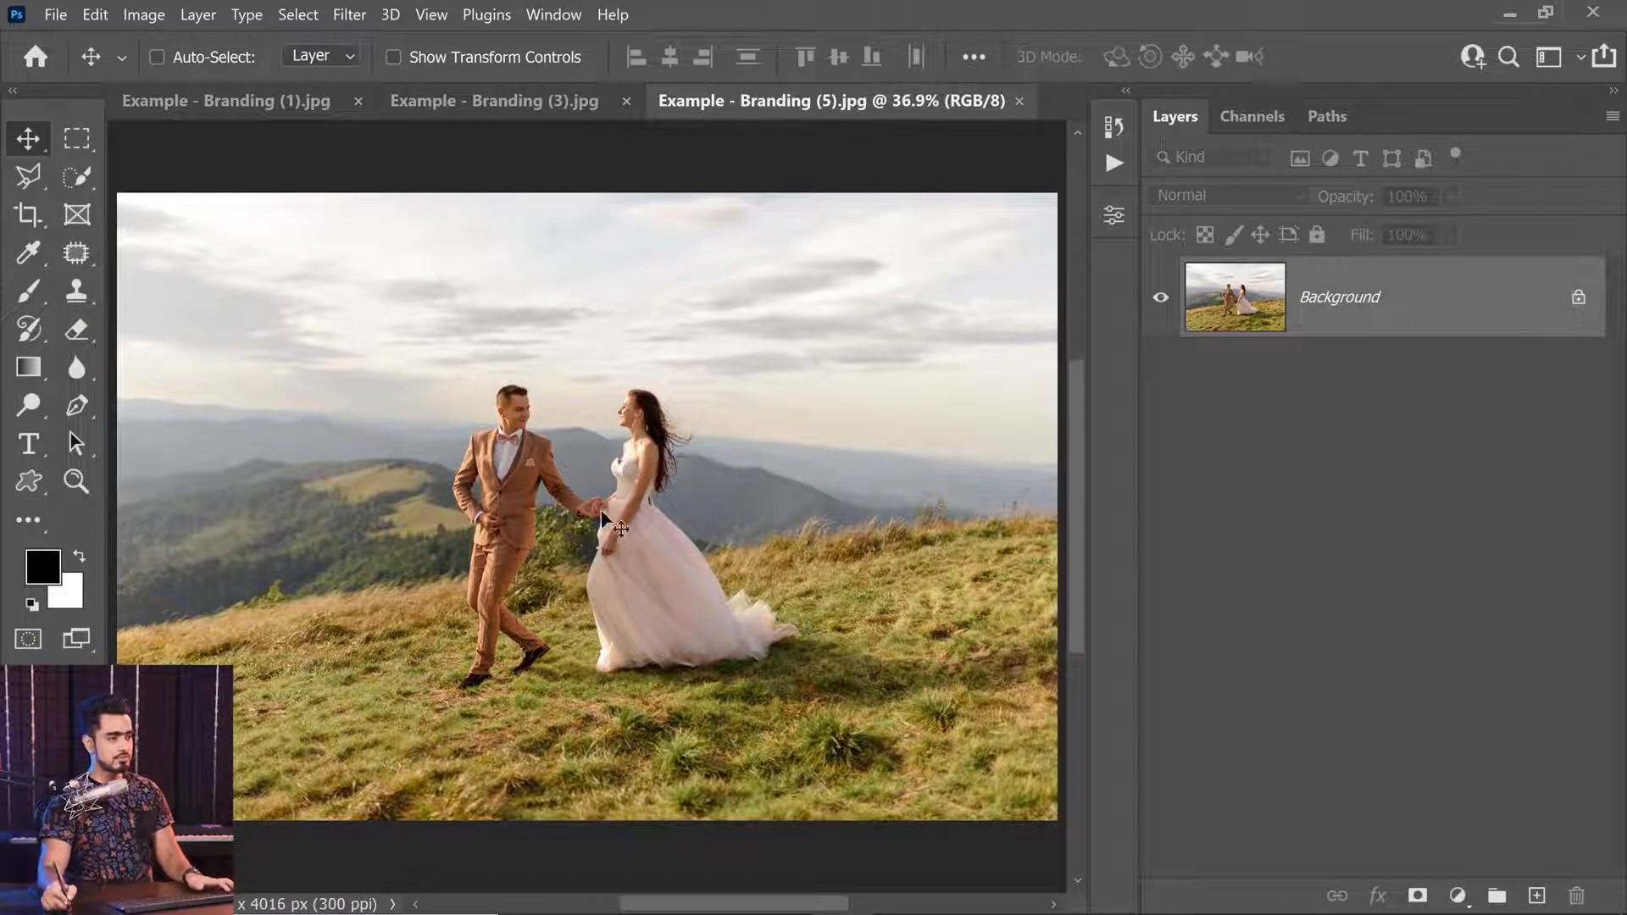
Play the Branding Horizontal action on Example - Branding (5).jpg.
click(1114, 164)
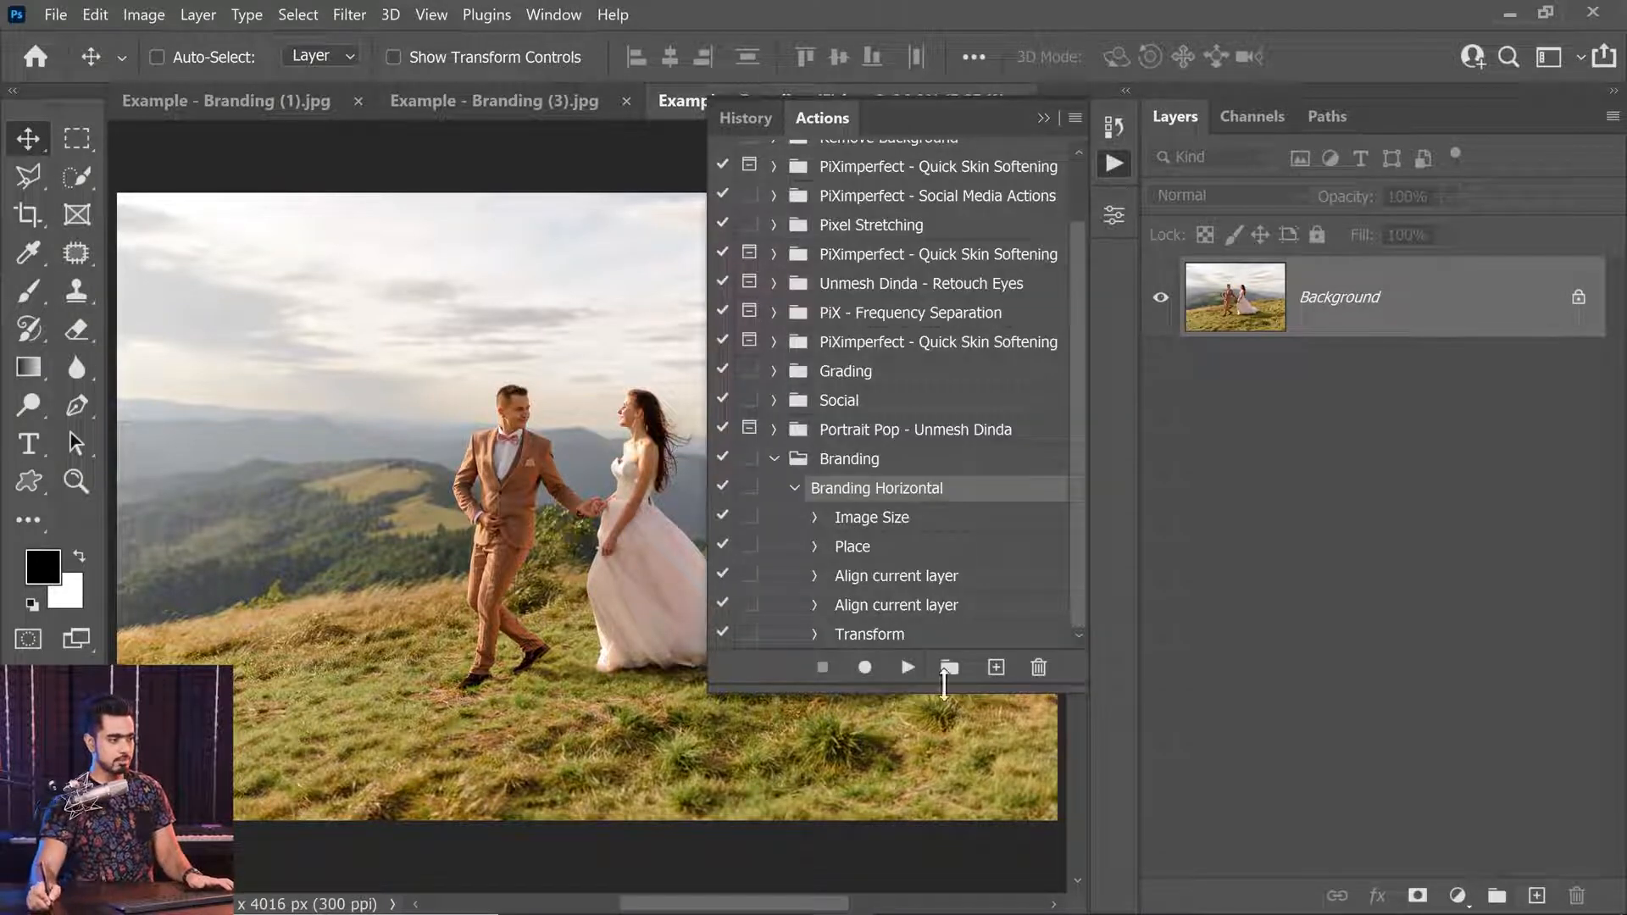
click(907, 669)
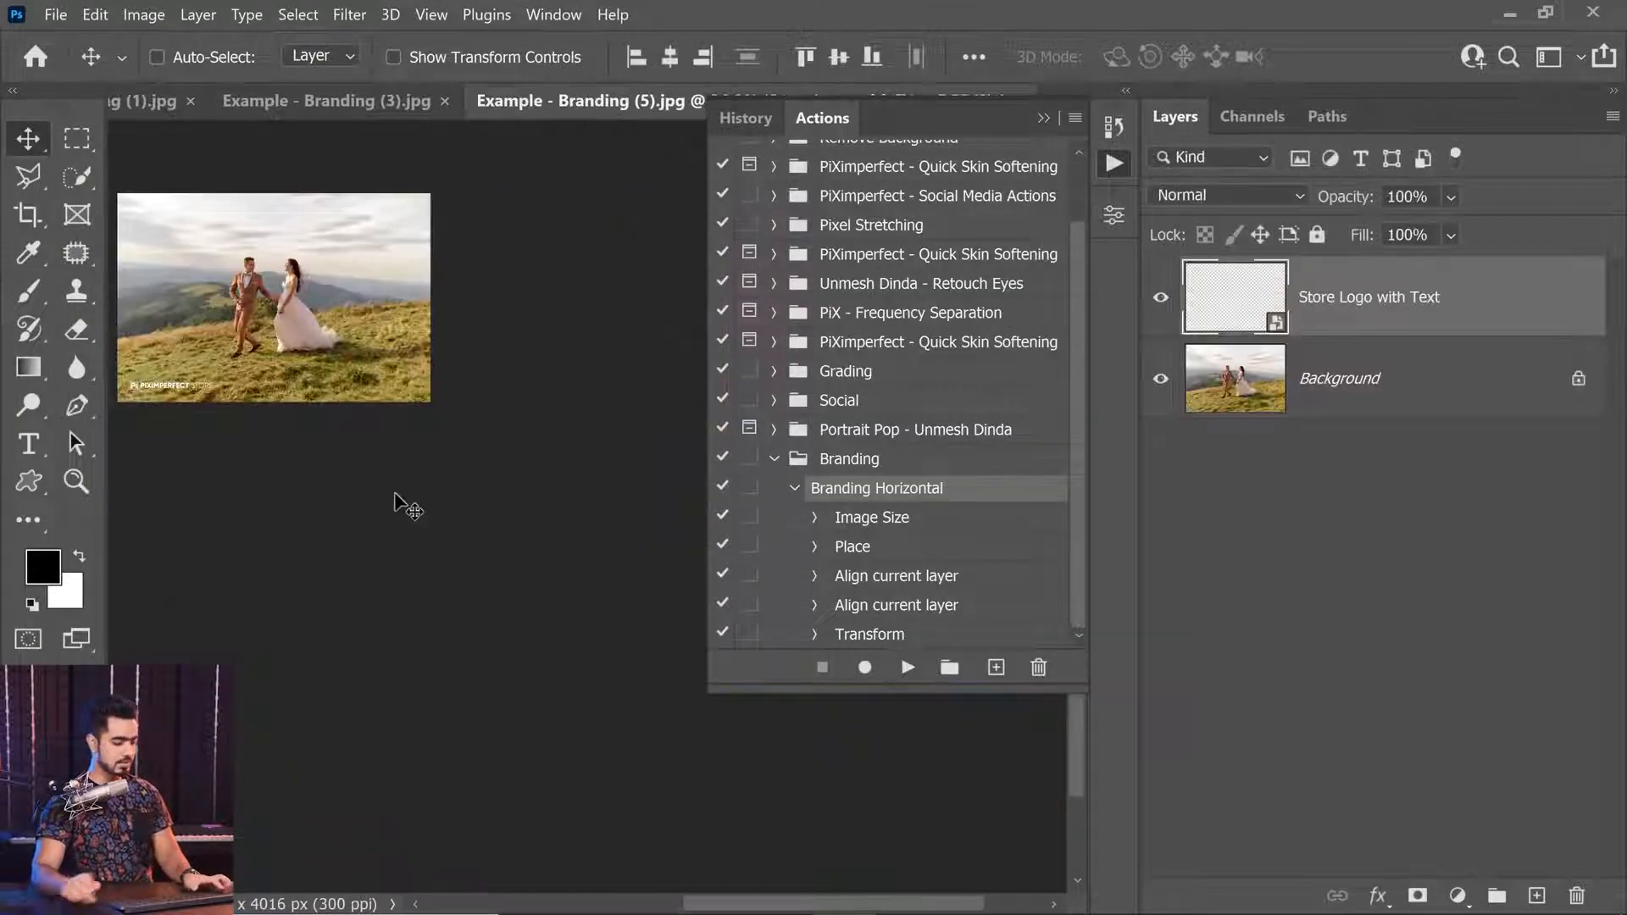
key(ctrl+0)
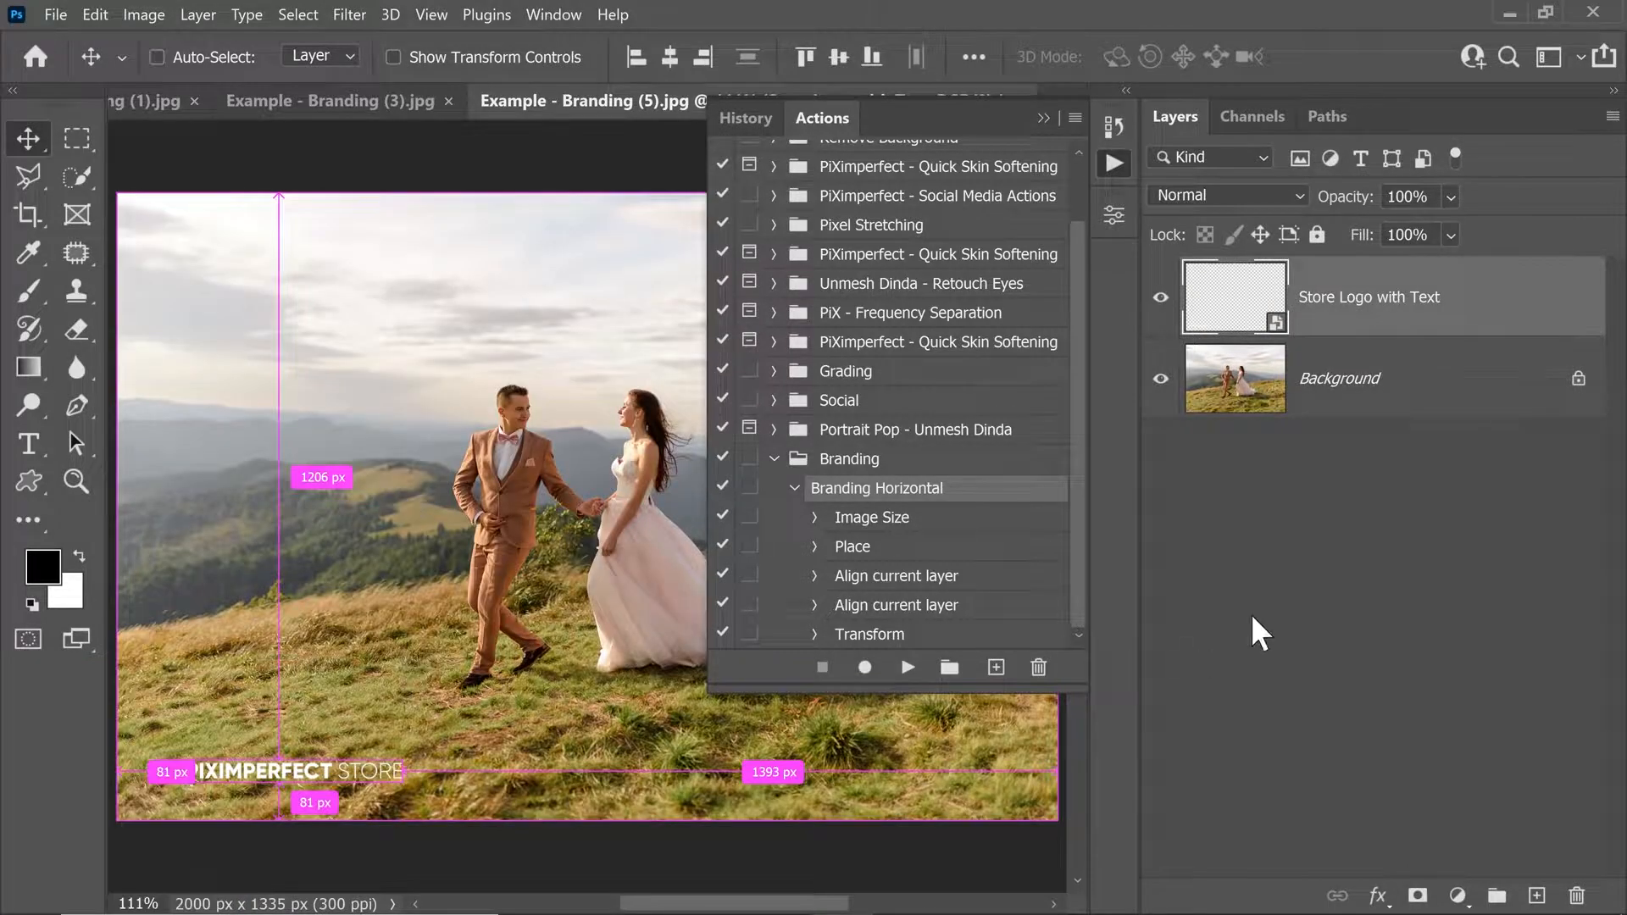
click(1046, 121)
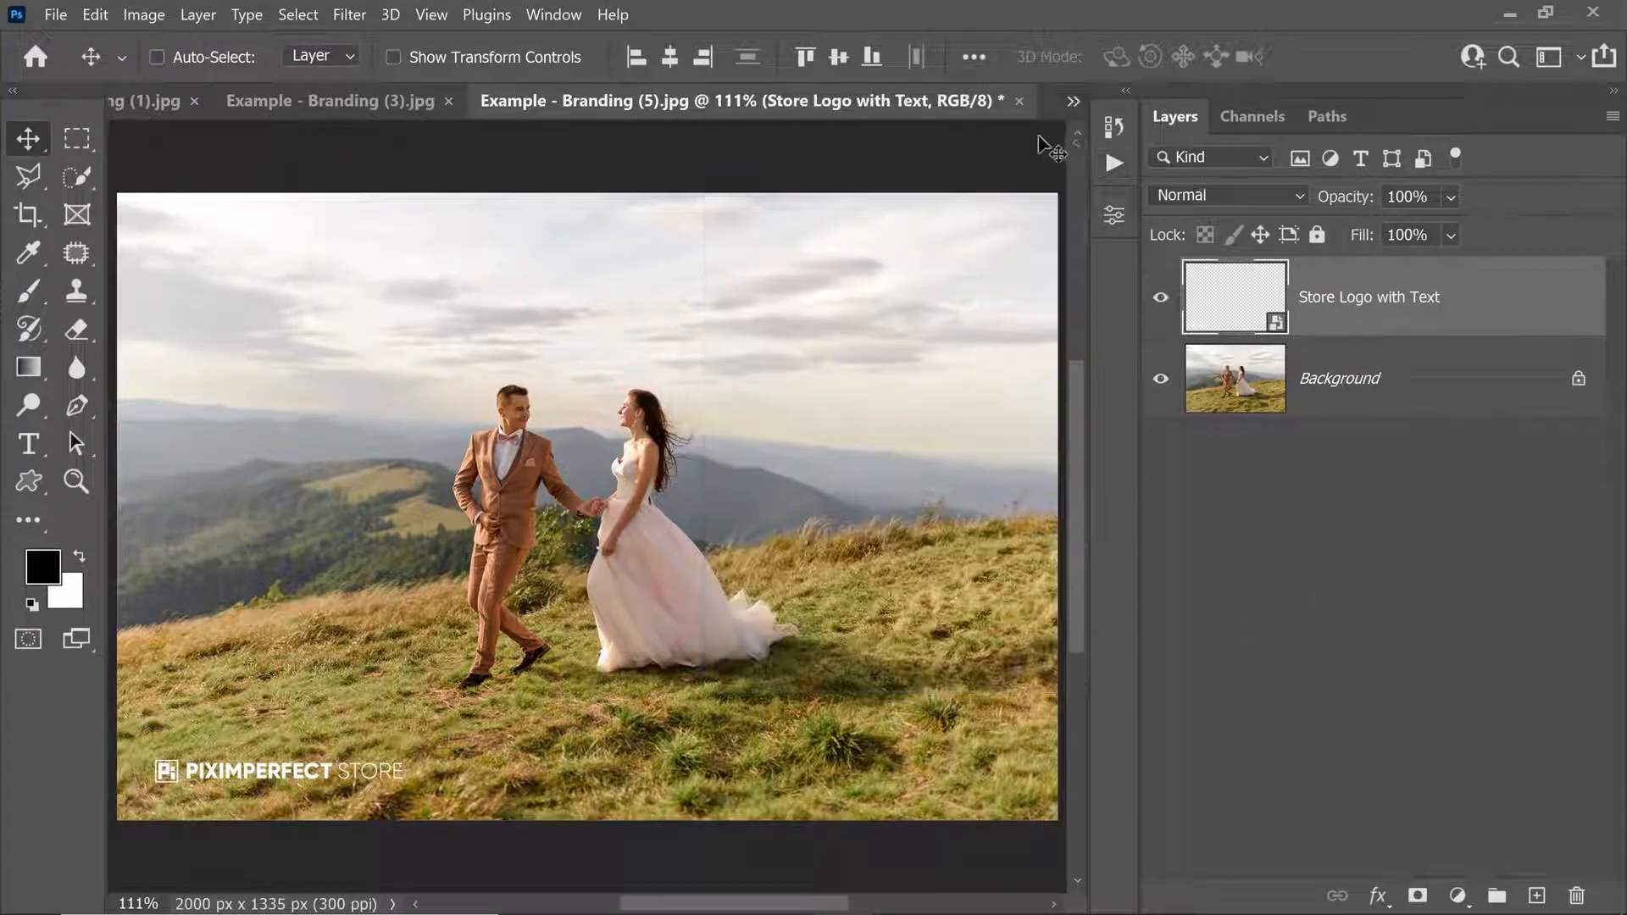
Open Example - Branding (2).JPG from the Example 1 folder as a separate document and play the Branding Horizontal action on it.
click(718, 905)
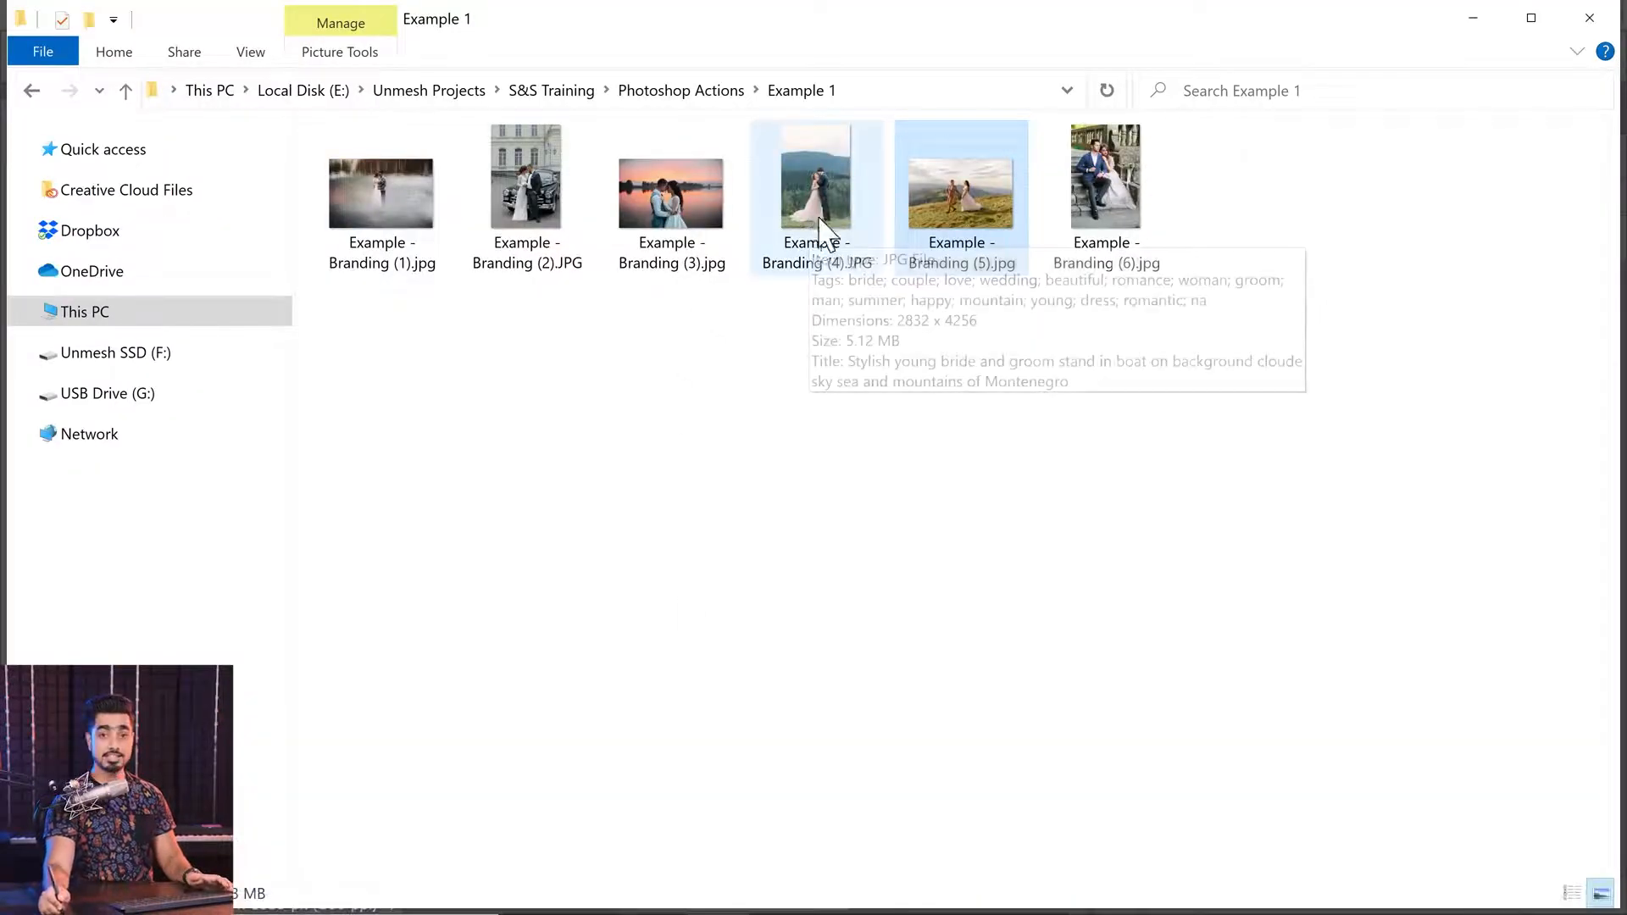
drag(508, 222, 1051, 114)
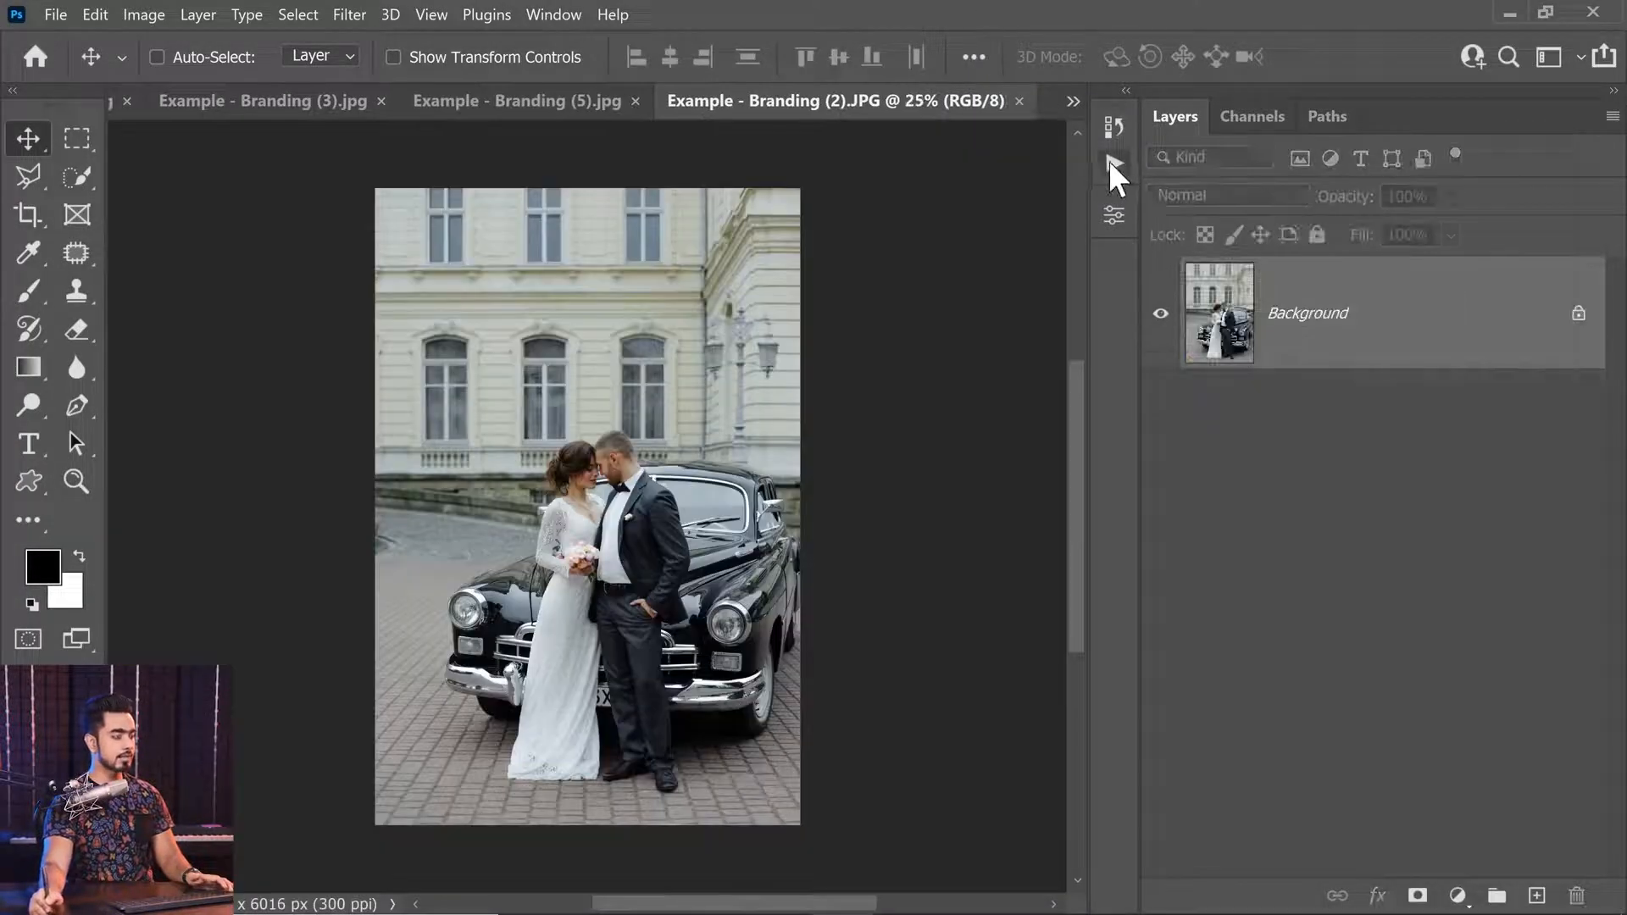
click(1113, 162)
click(908, 669)
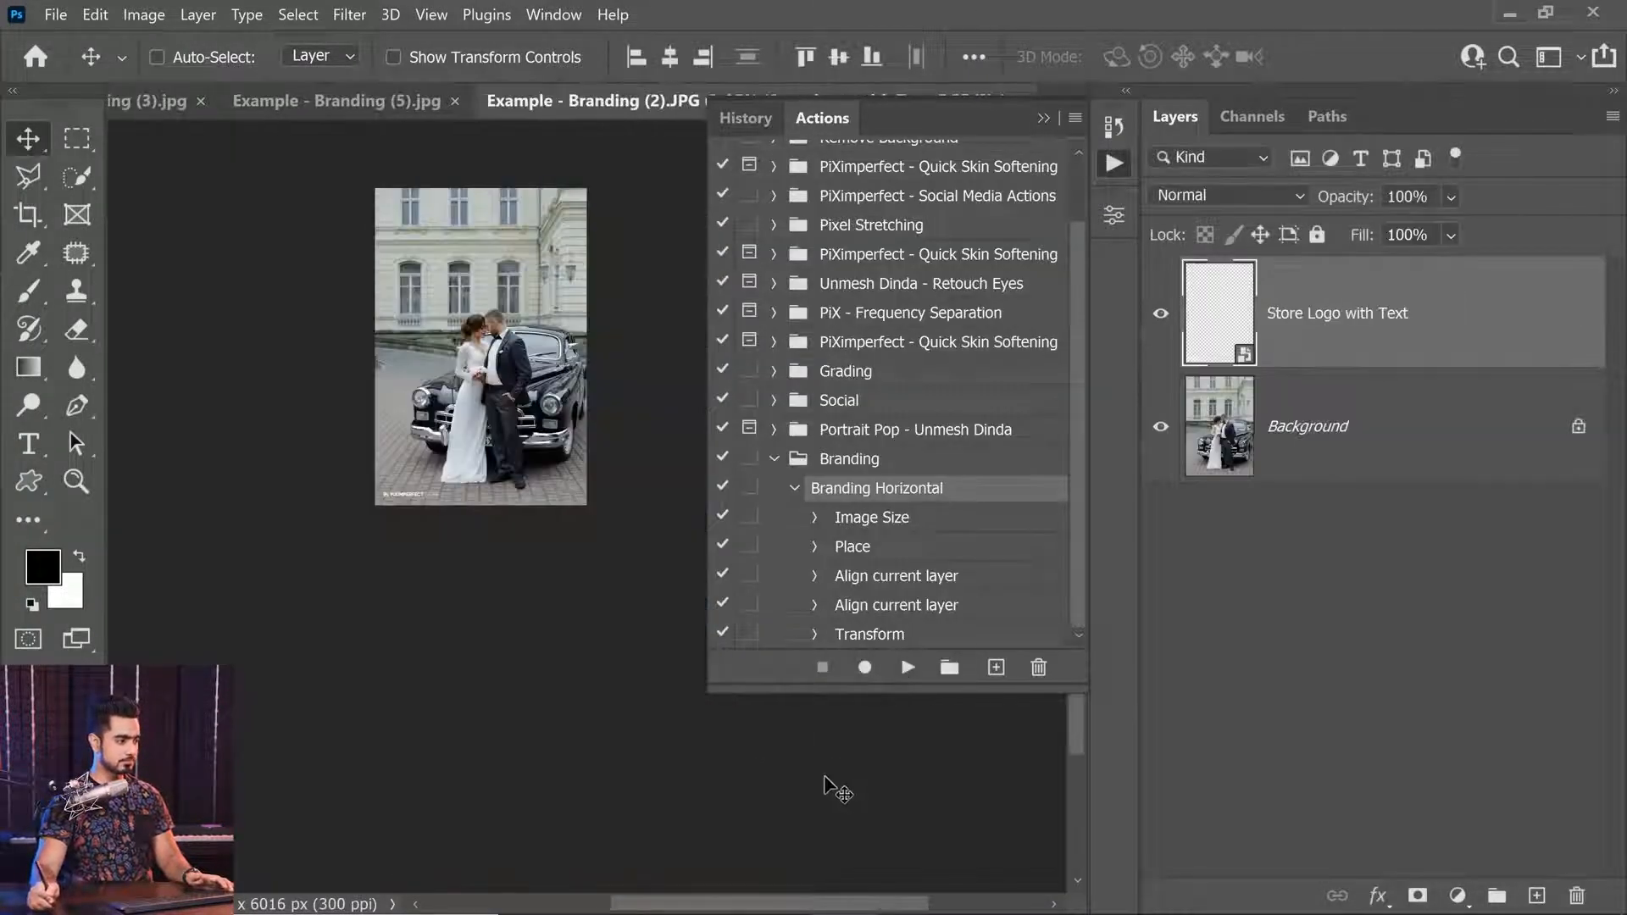
Inspect the logo's size and edge distances in the portrait photo and compare them with the landscape Example - Branding (5).jpg.
ctrl+click(498, 482)
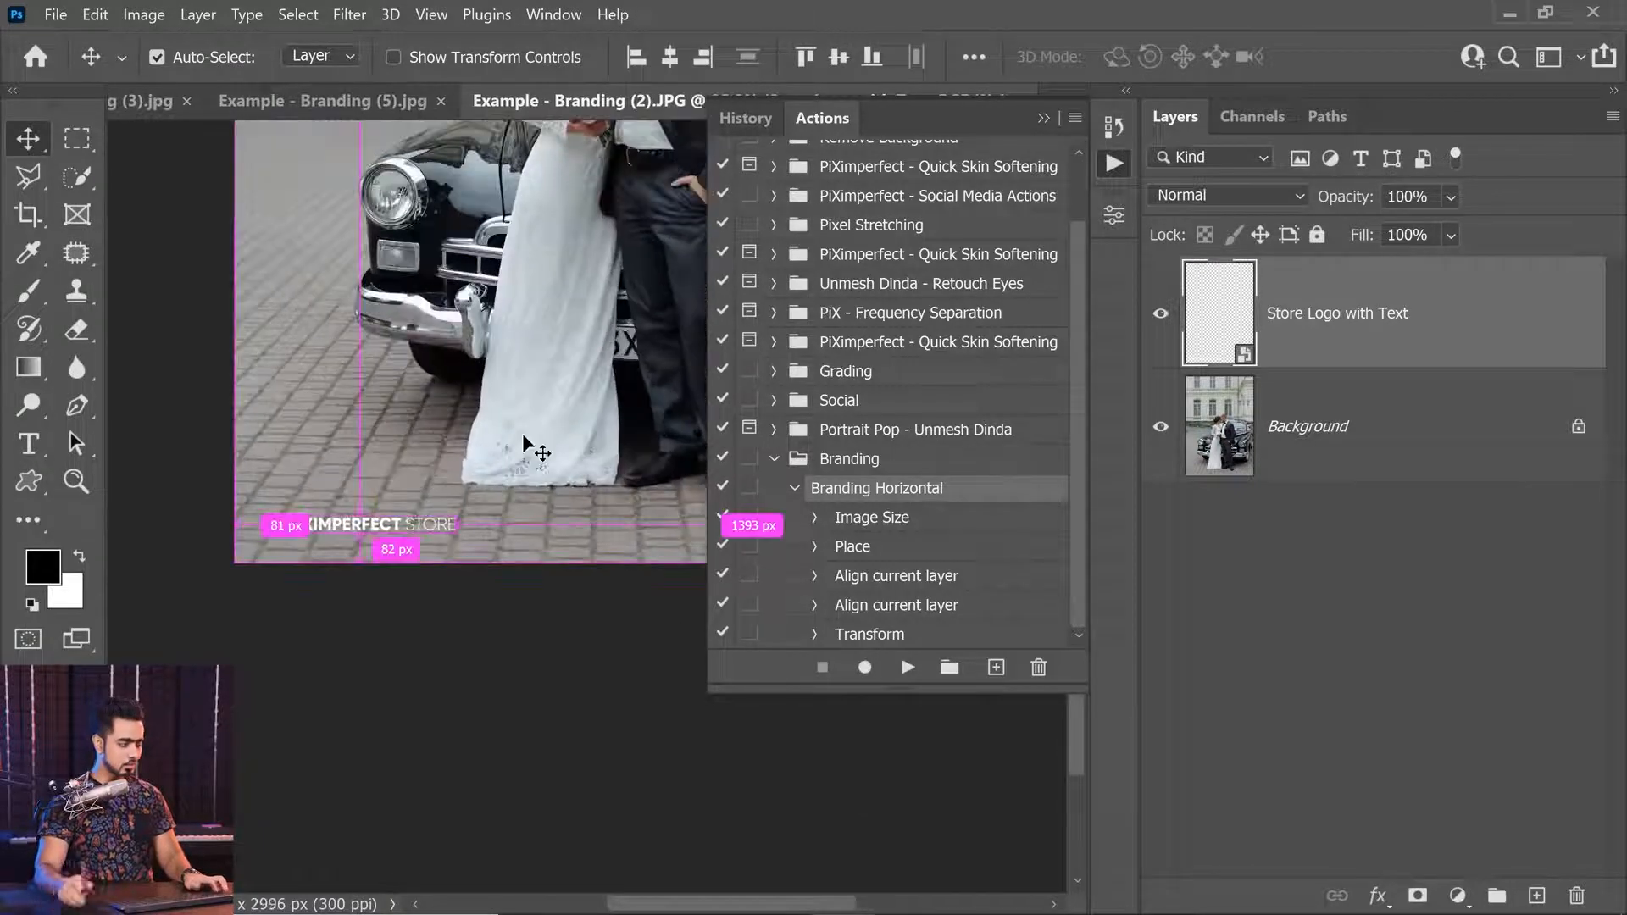
key(ctrl+0)
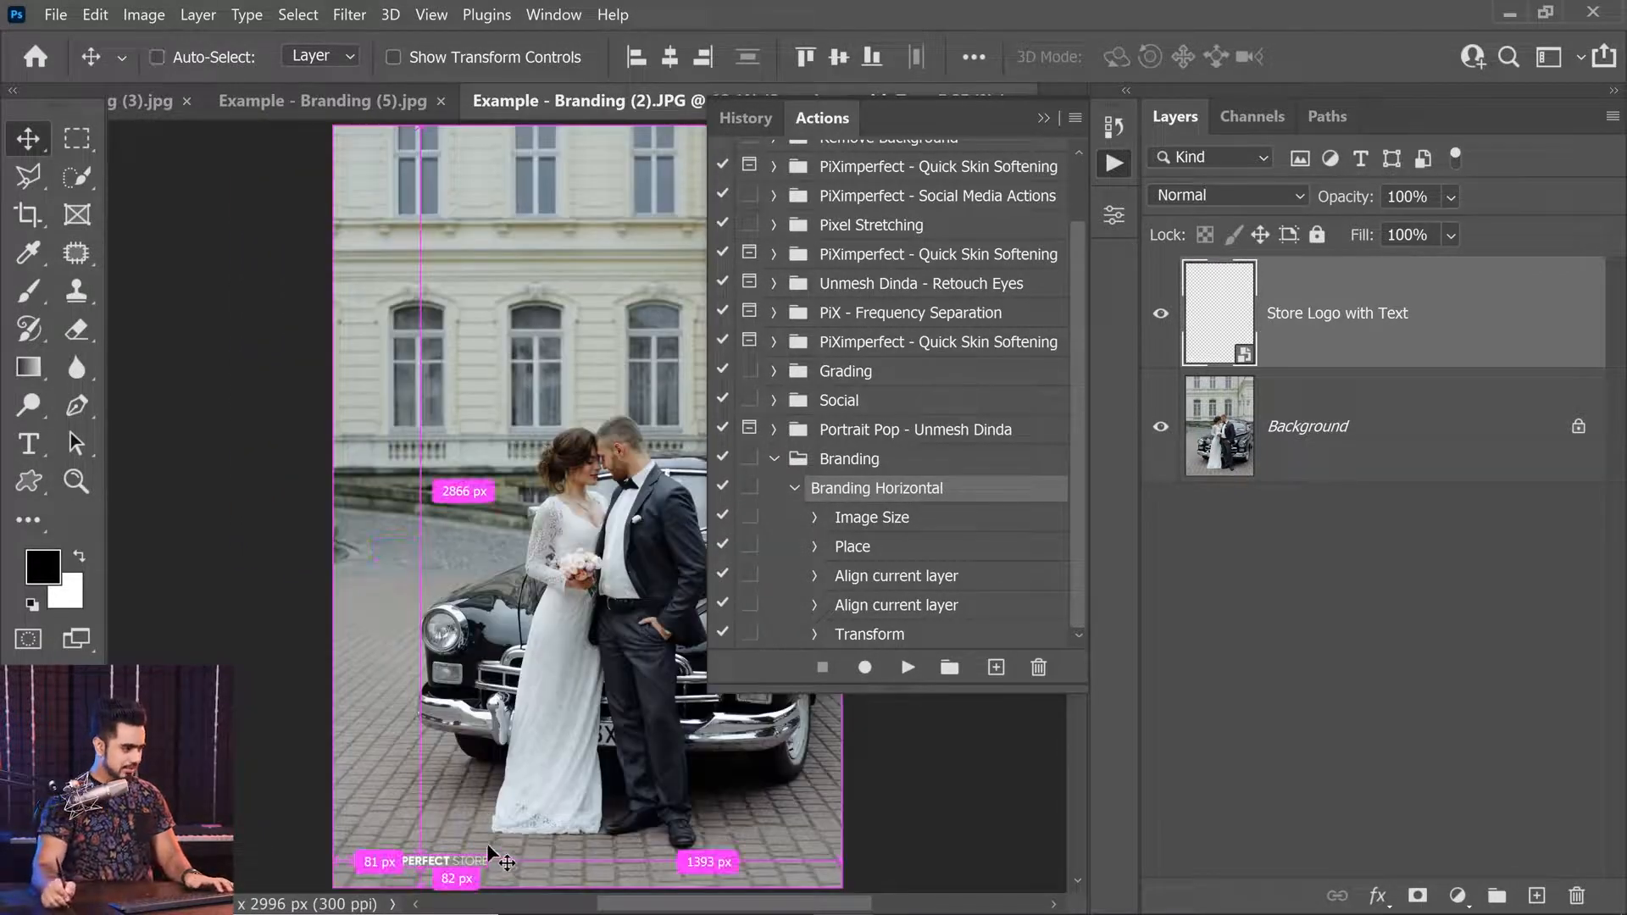
click(345, 99)
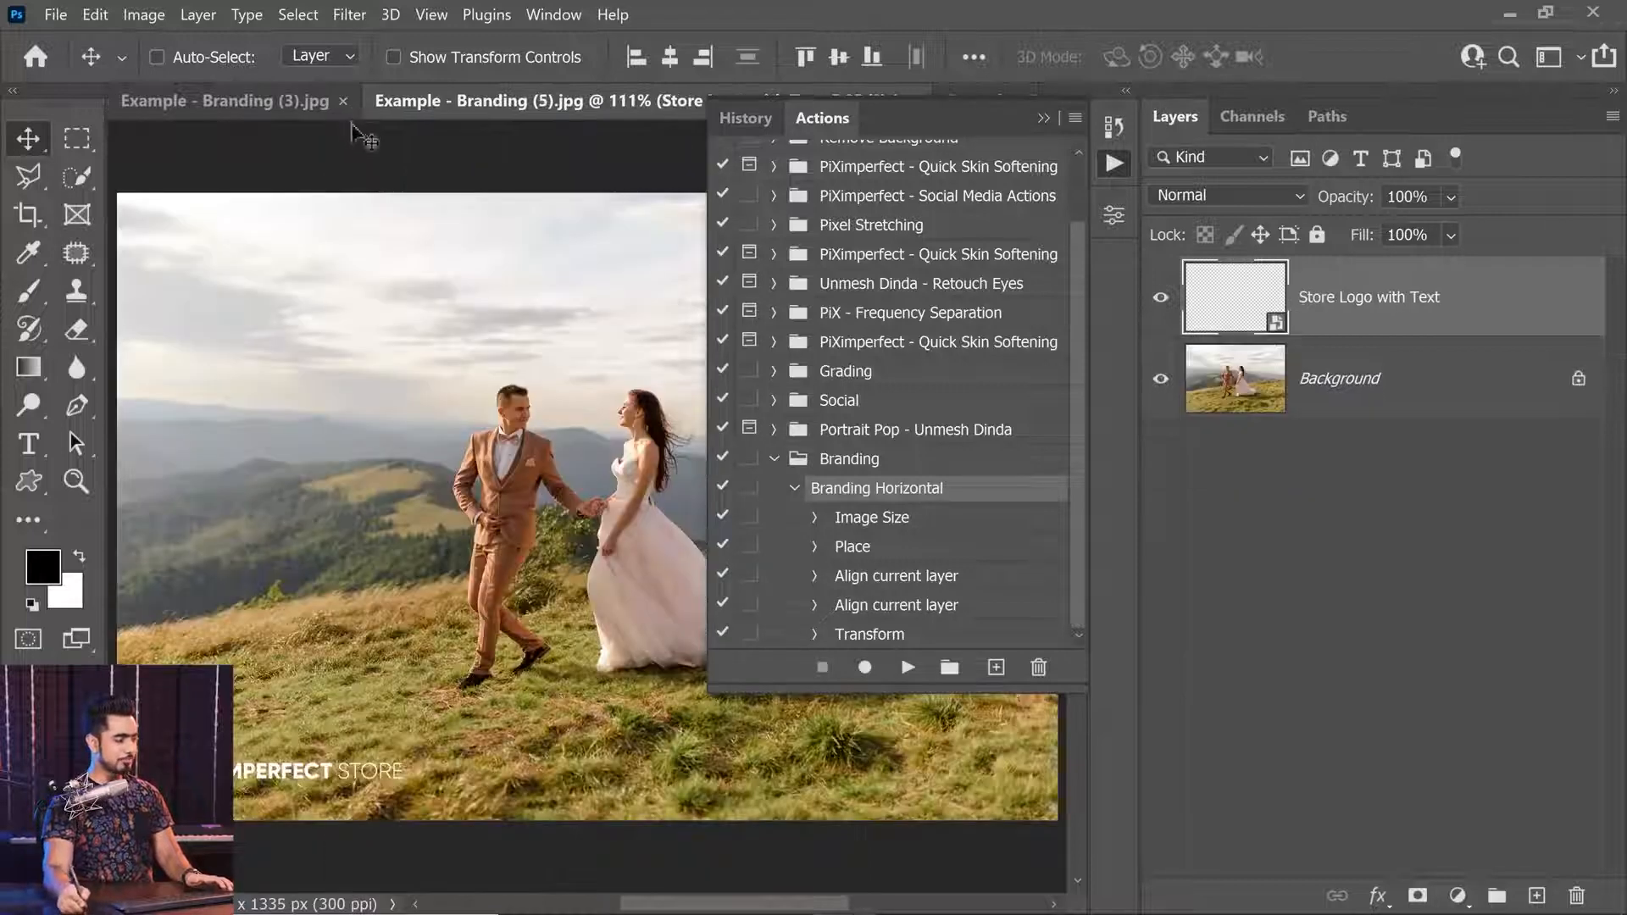
click(998, 93)
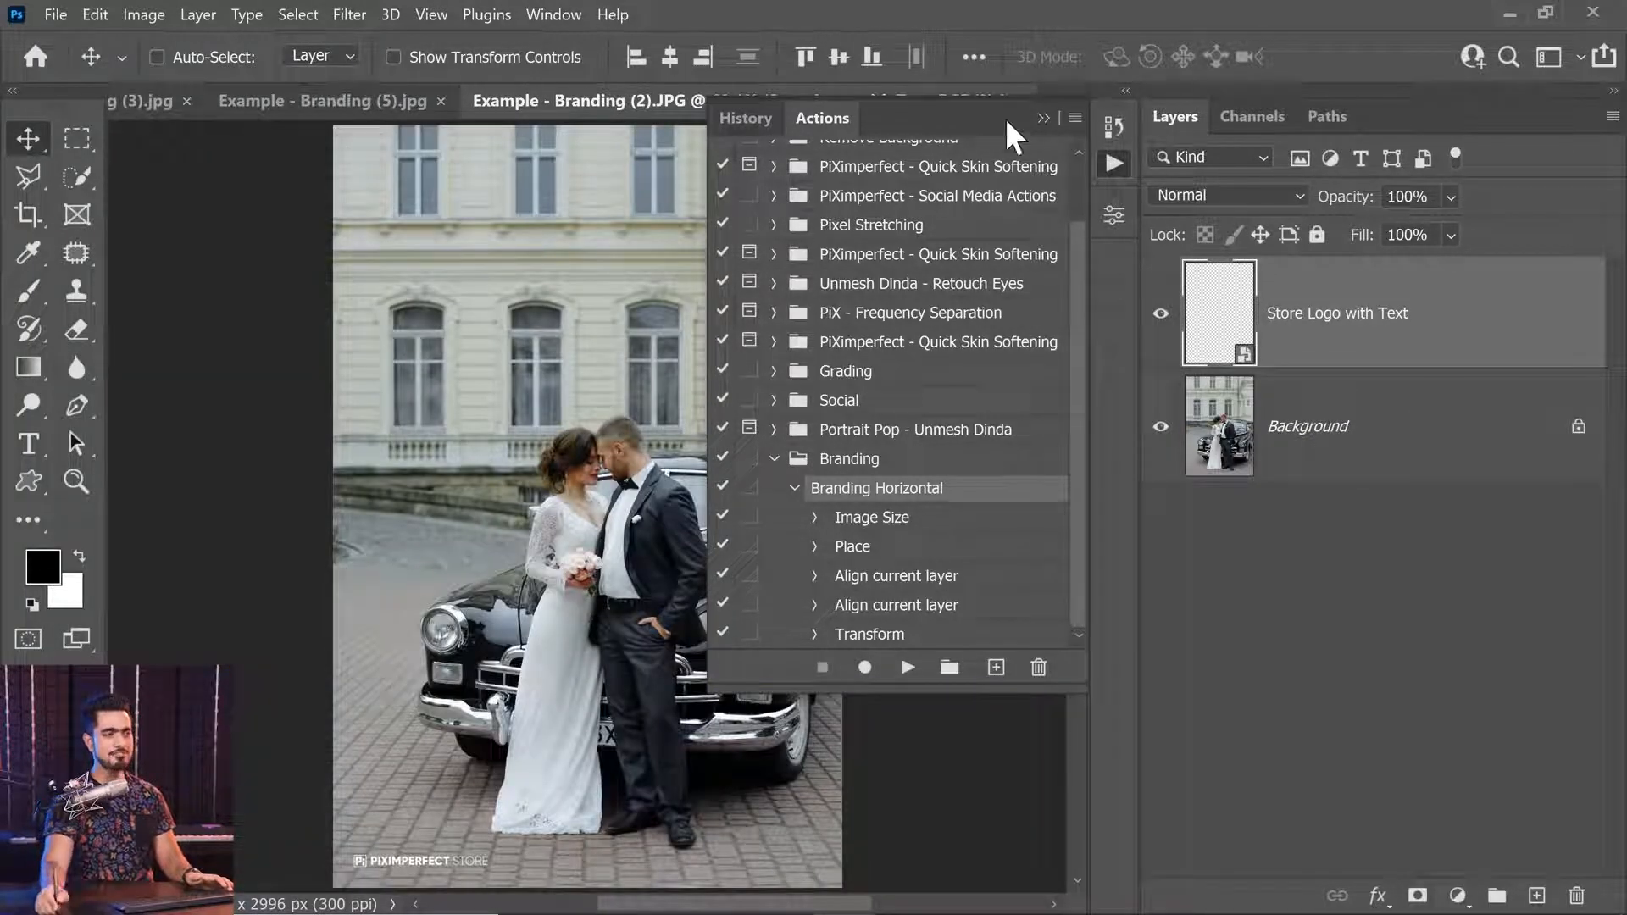
click(1044, 117)
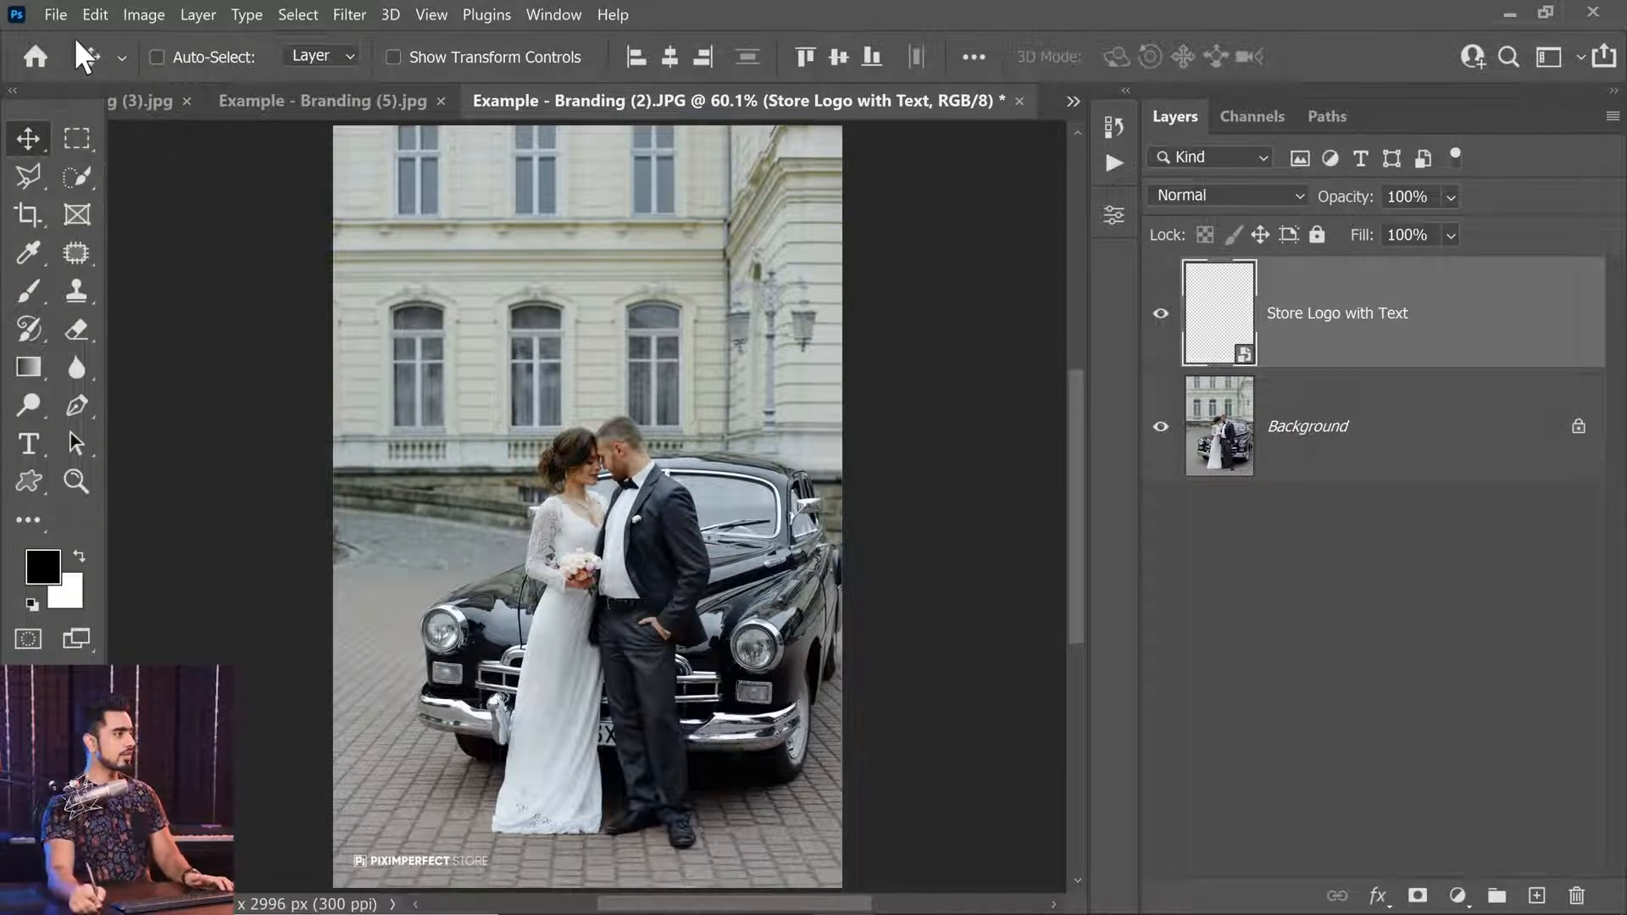
Close all documents other than Example - Branding (2).JPG, discarding the changes in every one of them.
click(57, 17)
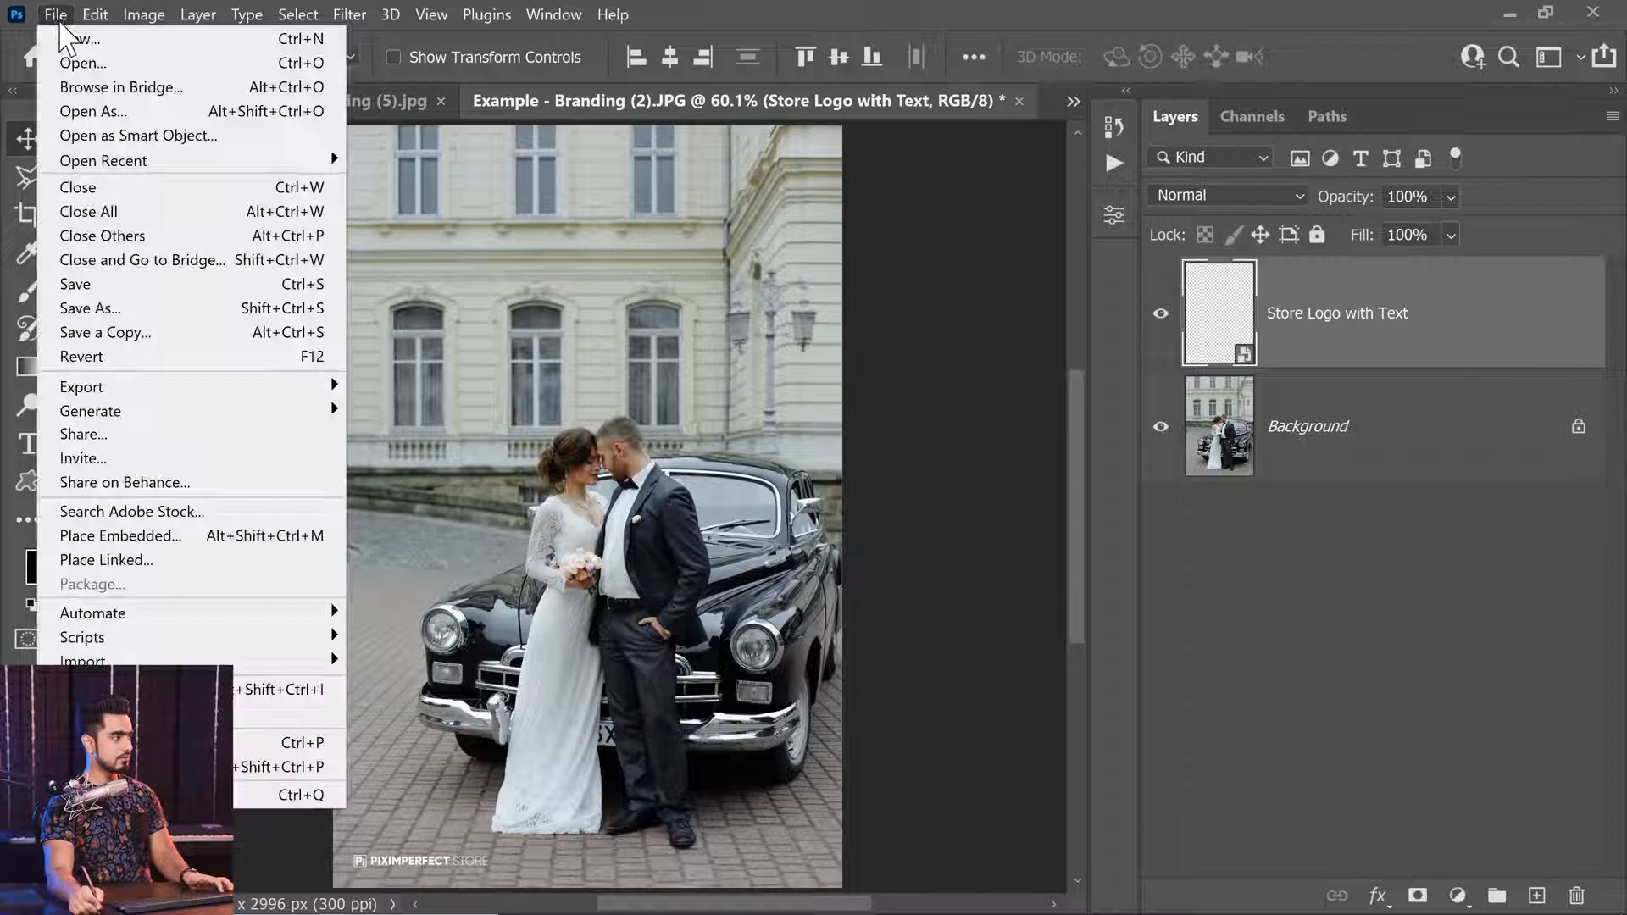
click(134, 236)
click(682, 436)
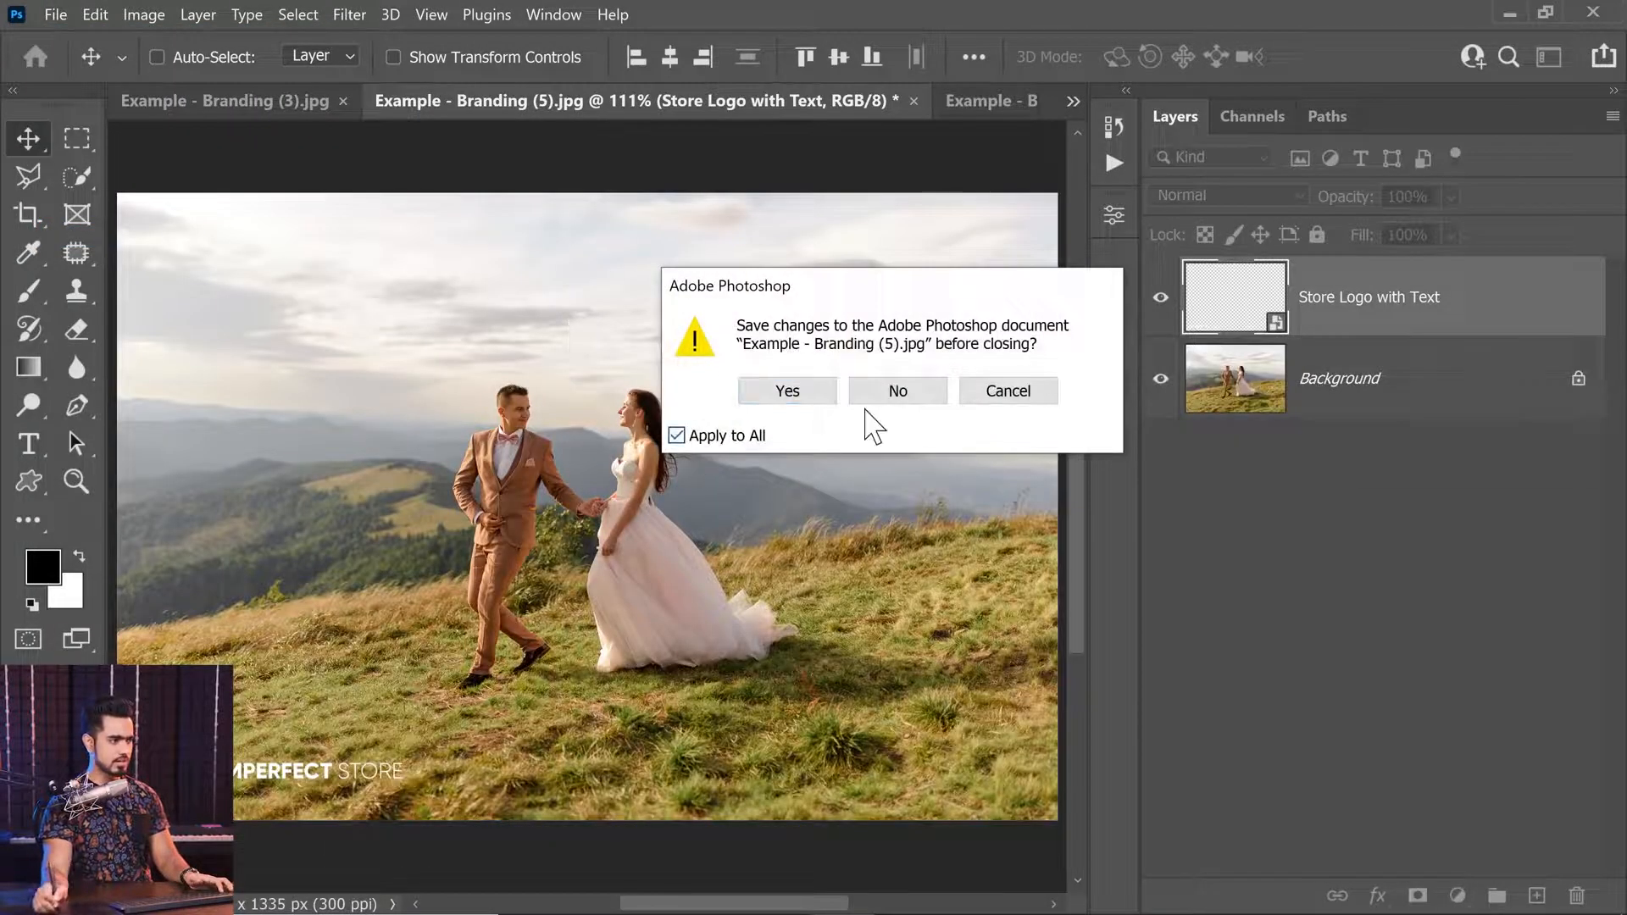
click(896, 394)
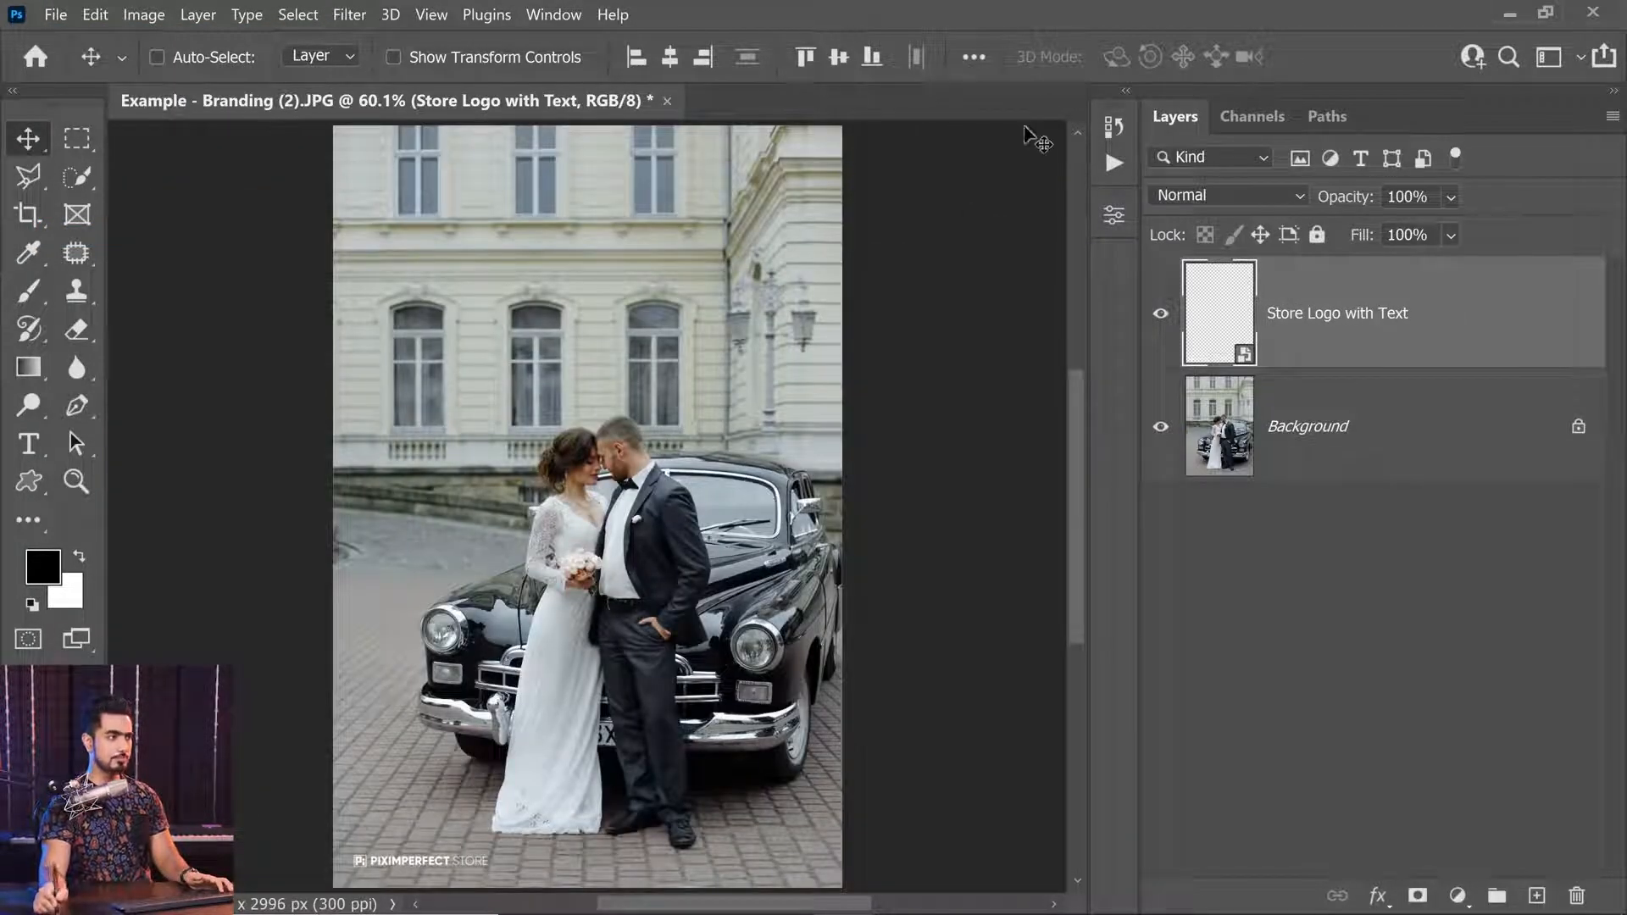
Restore Example - Branding (2).JPG to its initial history snapshot and fit the photo in the window.
click(1112, 124)
click(915, 163)
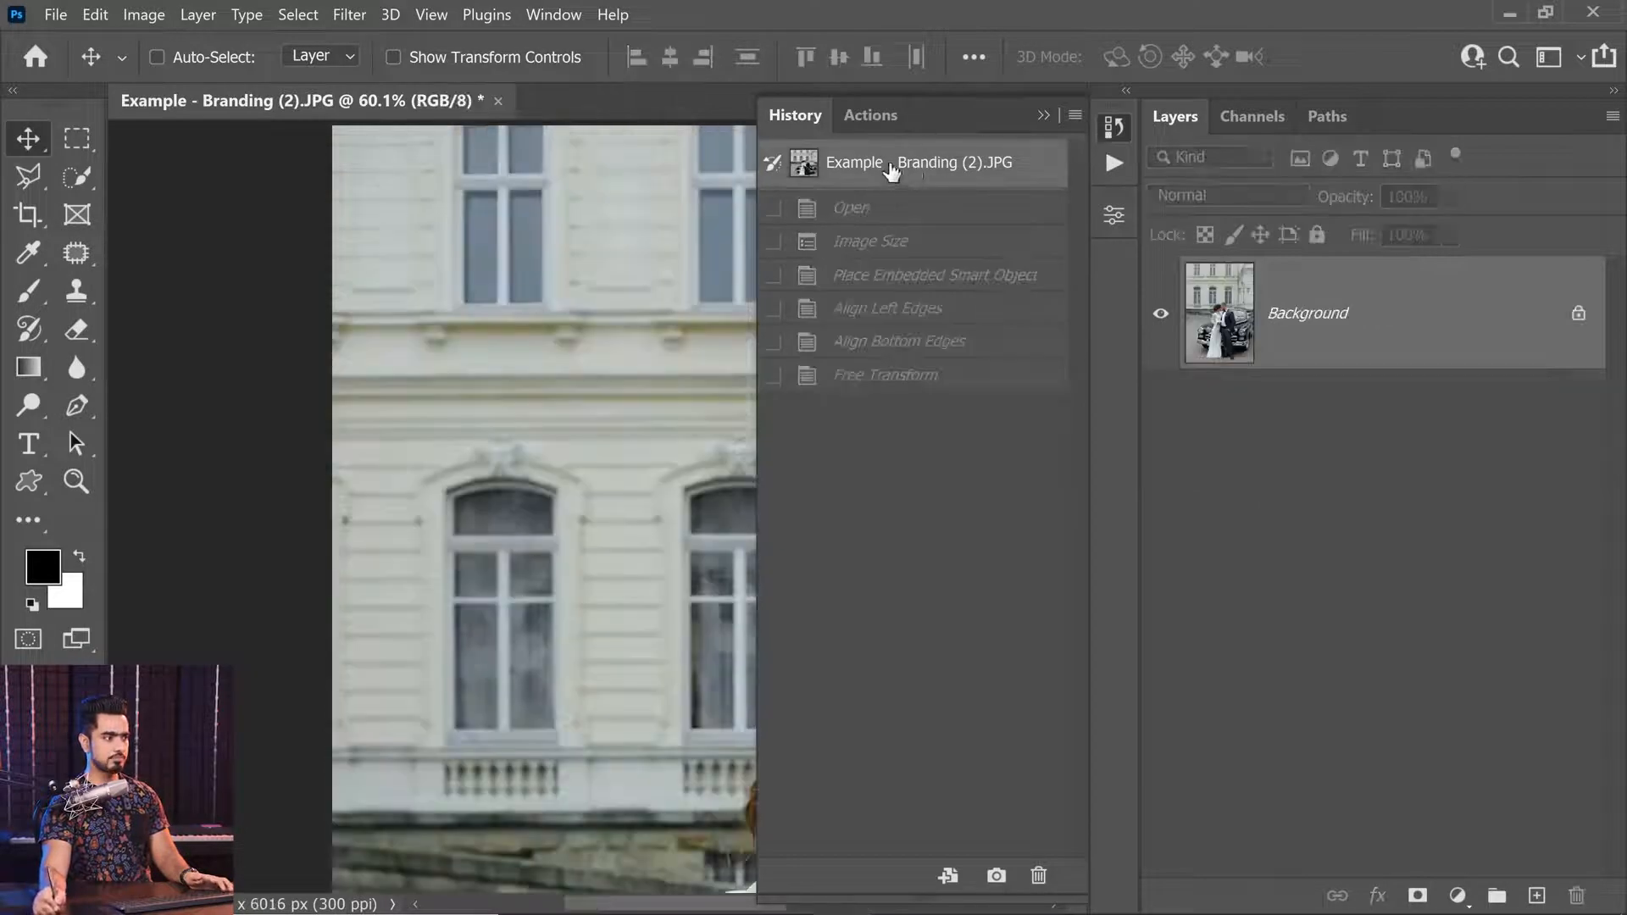
click(1044, 116)
key(ctrl+0)
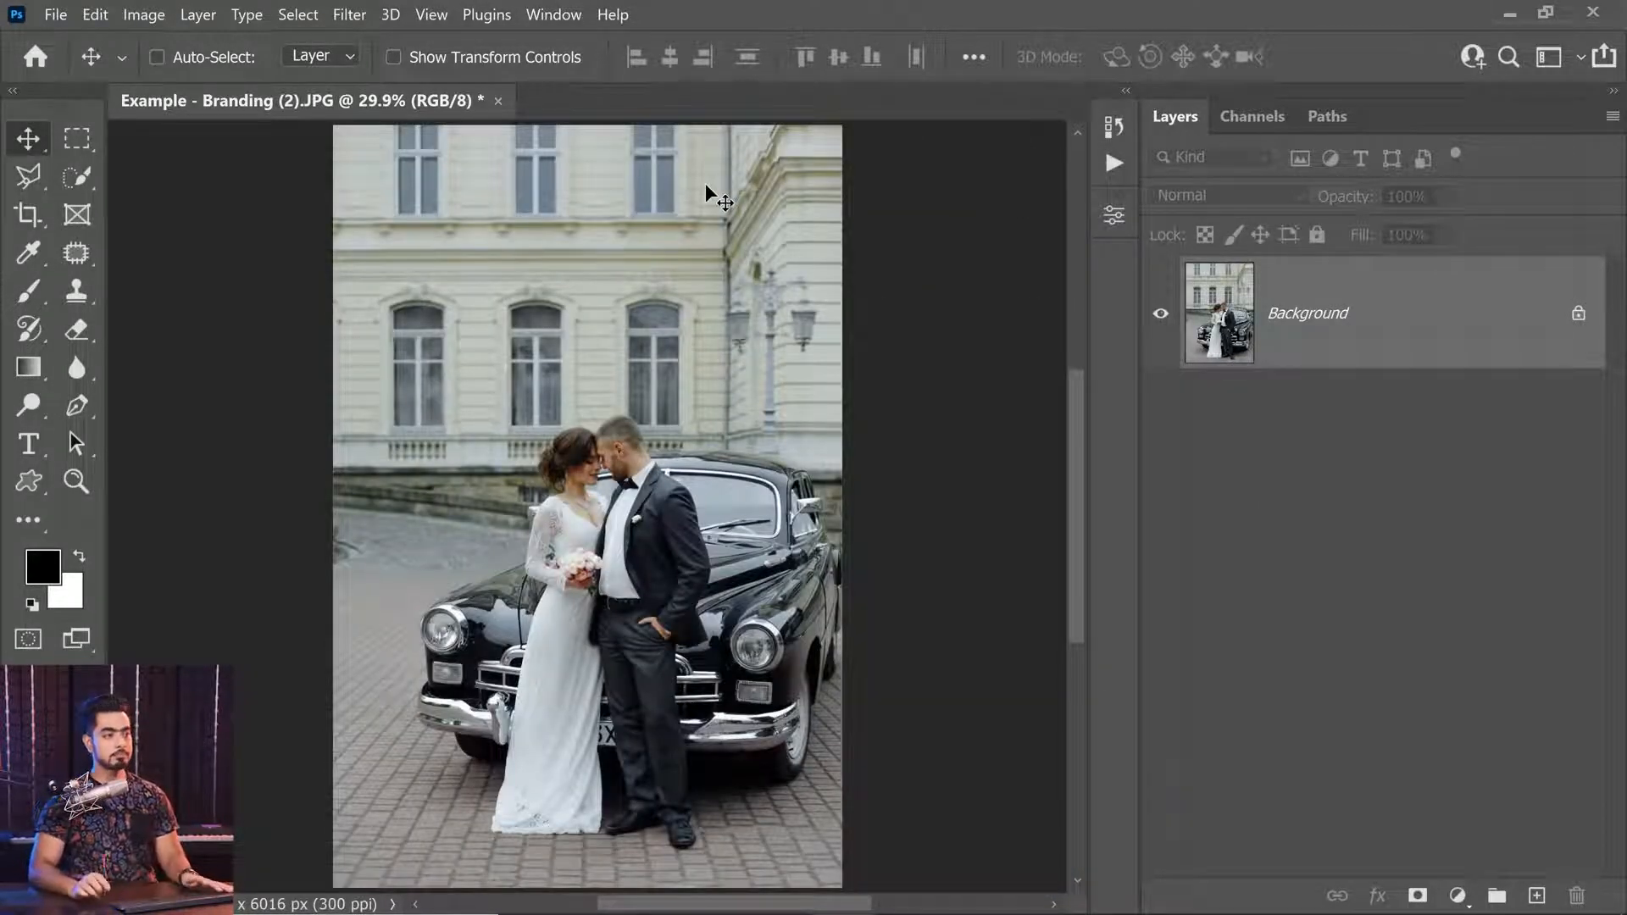
Create a new action named Branding Vertical in the Branding set and start recording it.
click(1112, 166)
drag(566, 532, 481, 535)
click(794, 488)
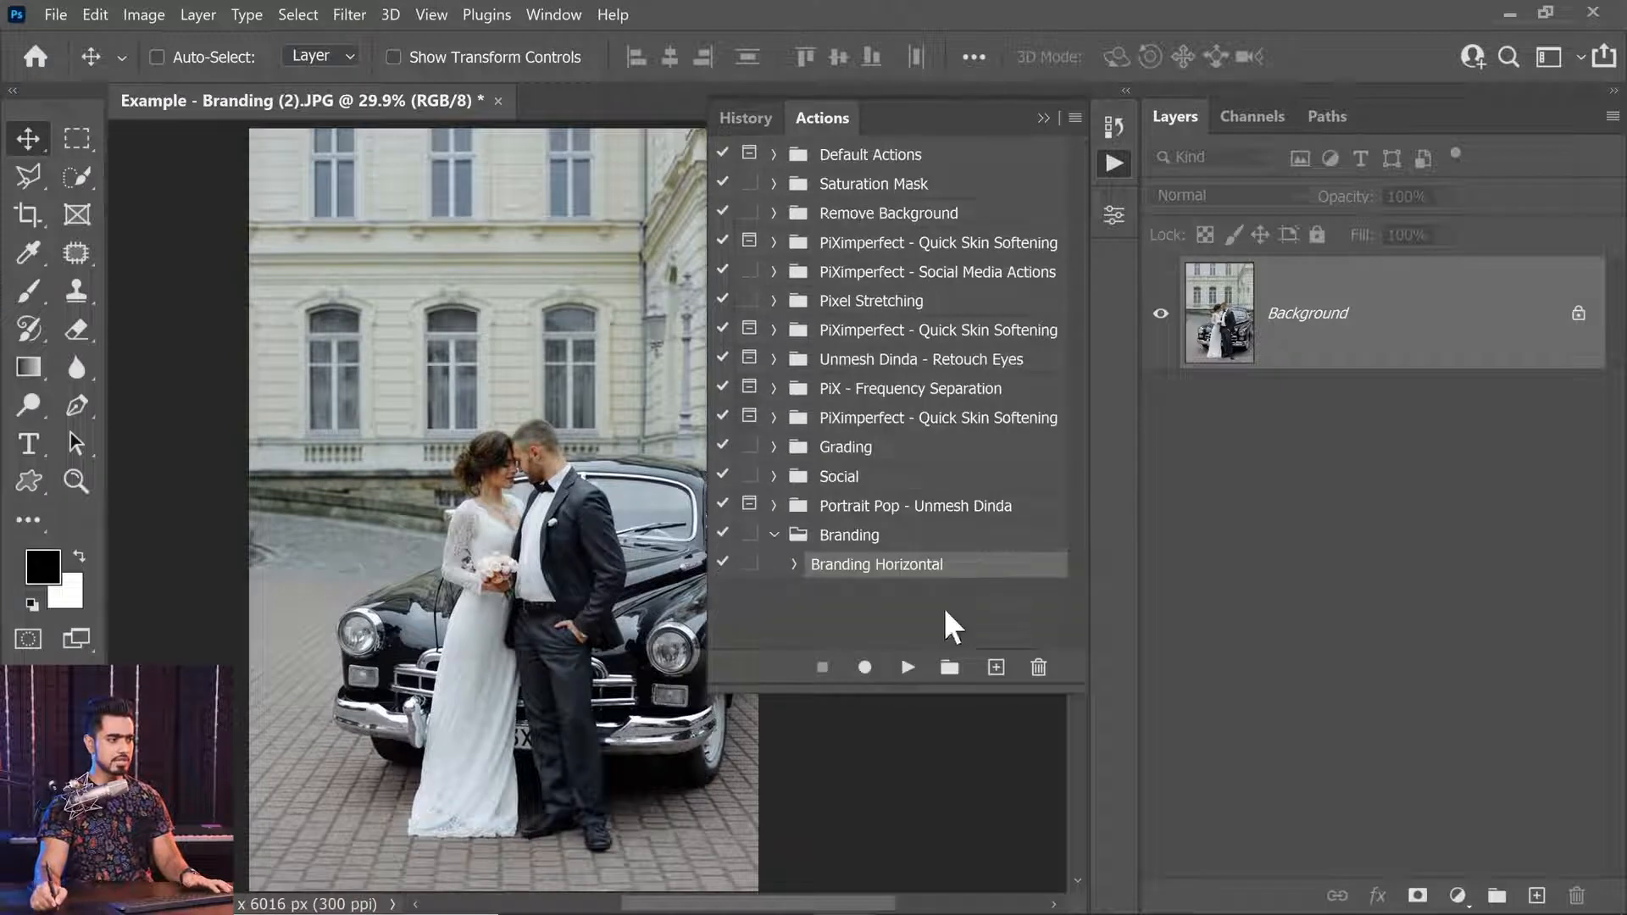
click(996, 668)
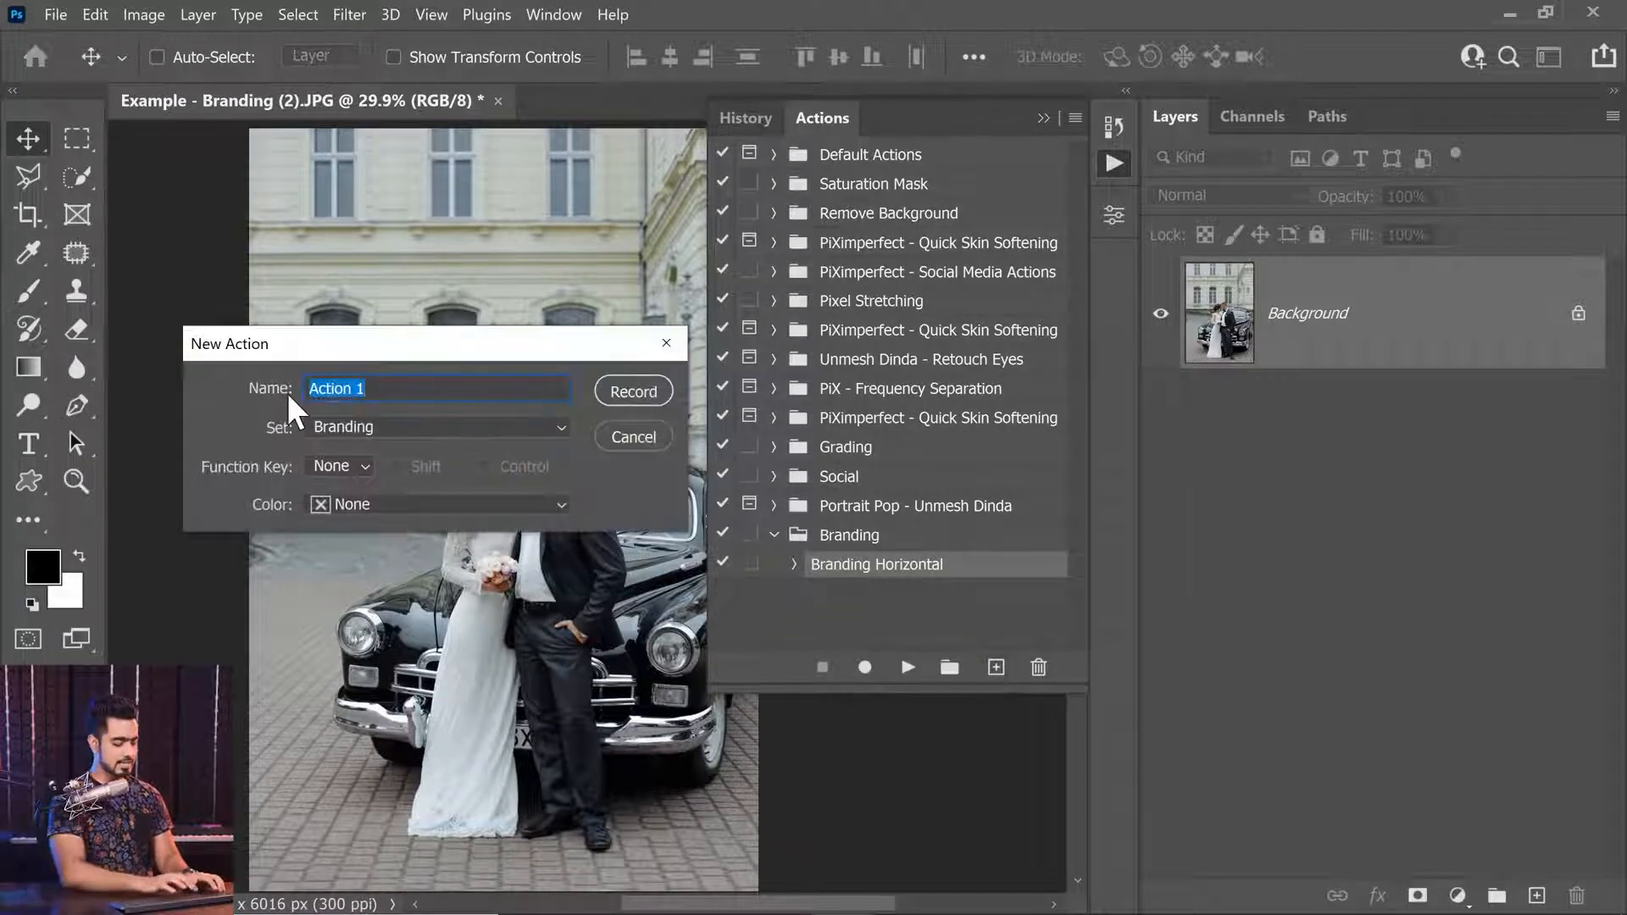
text(Branding Ver)
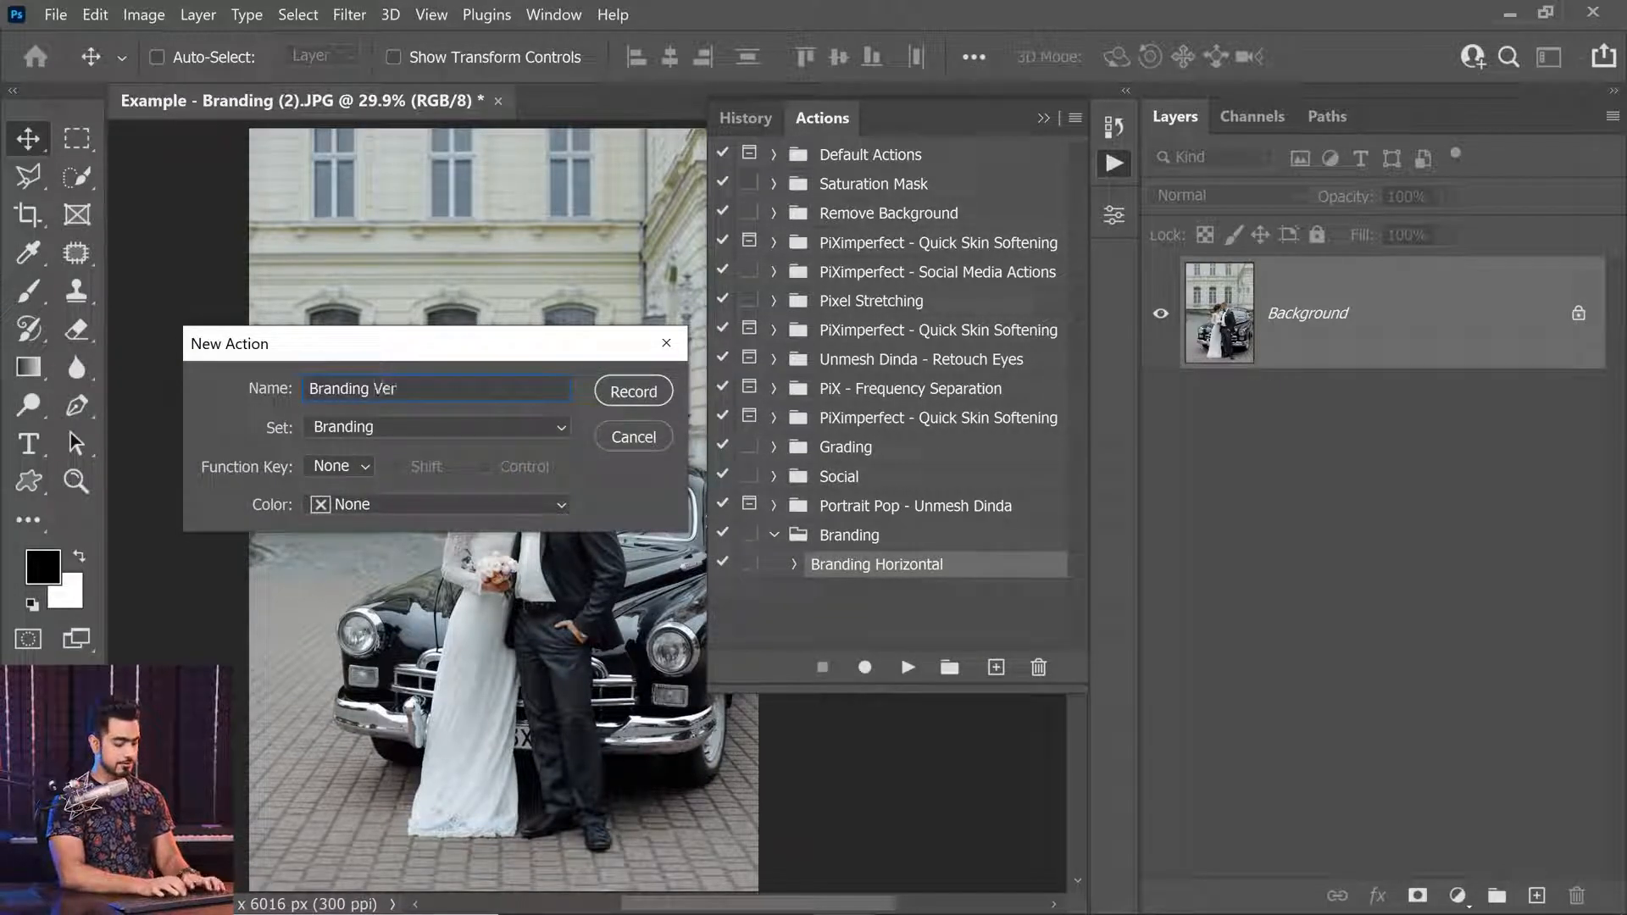
text(tical)
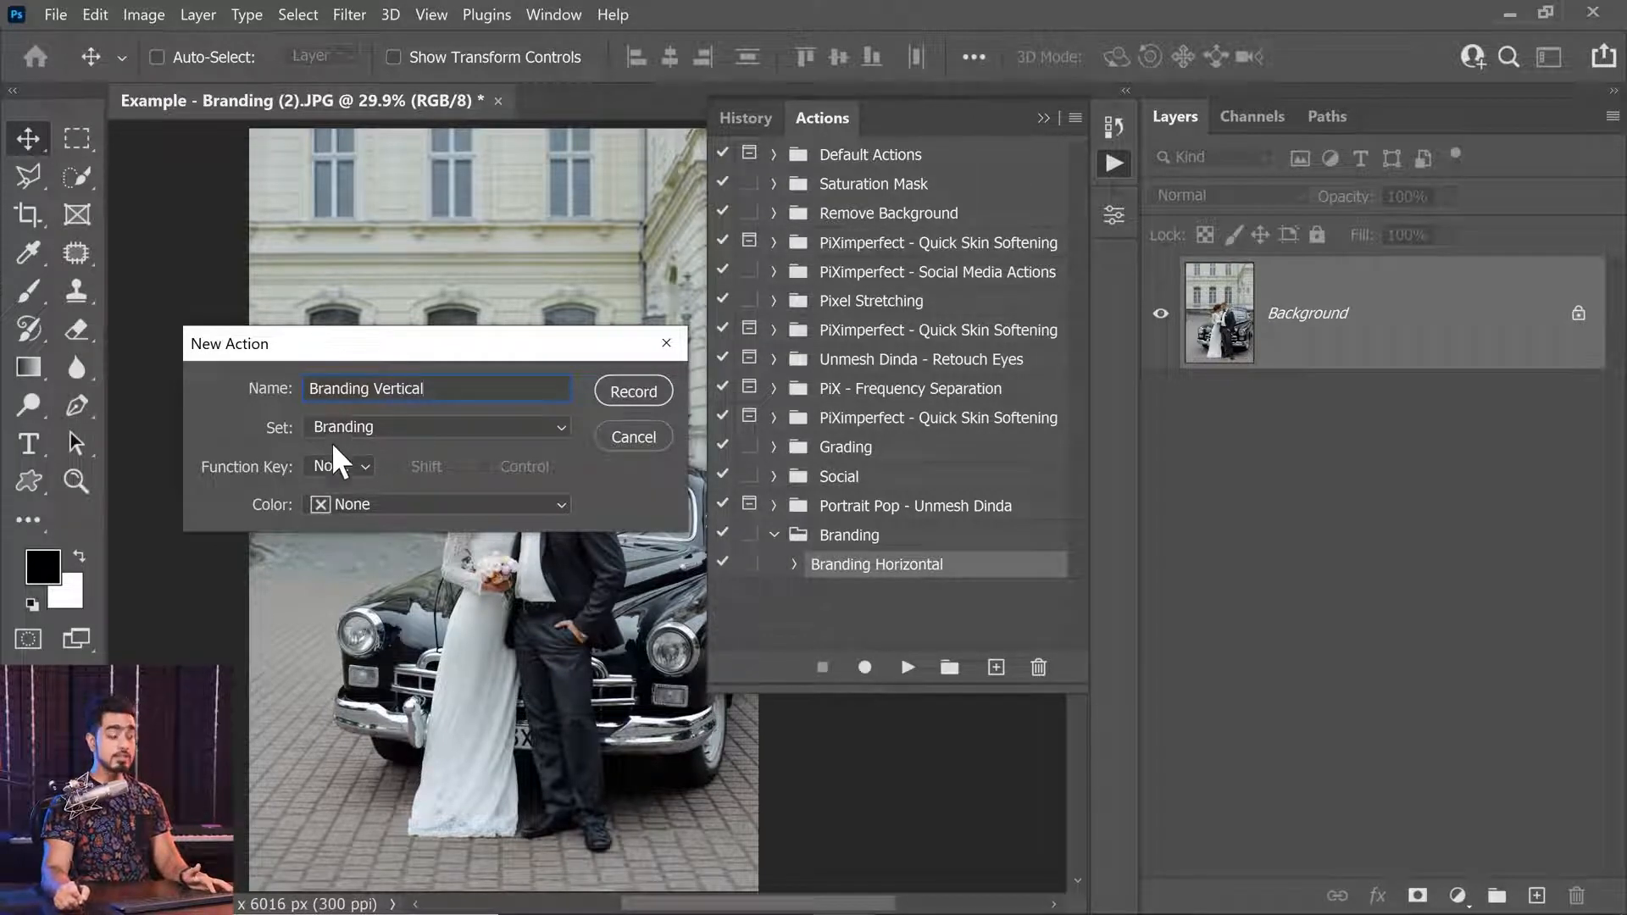
click(632, 390)
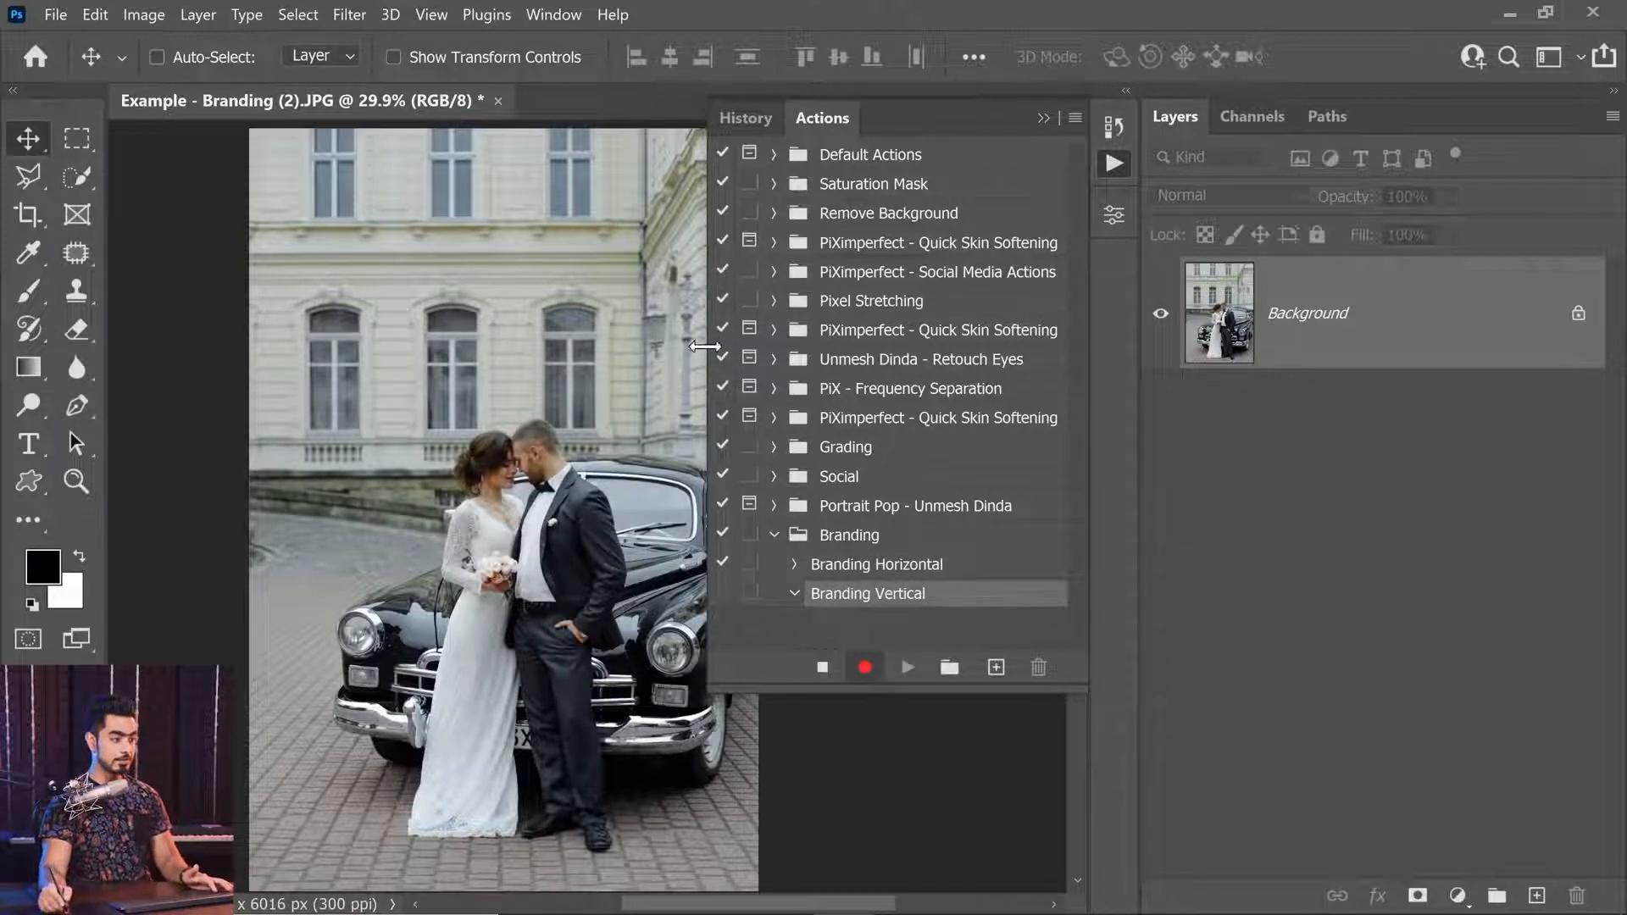
Resize the portrait photo to a width of 2000 pixels with proportions linked.
click(144, 14)
click(183, 171)
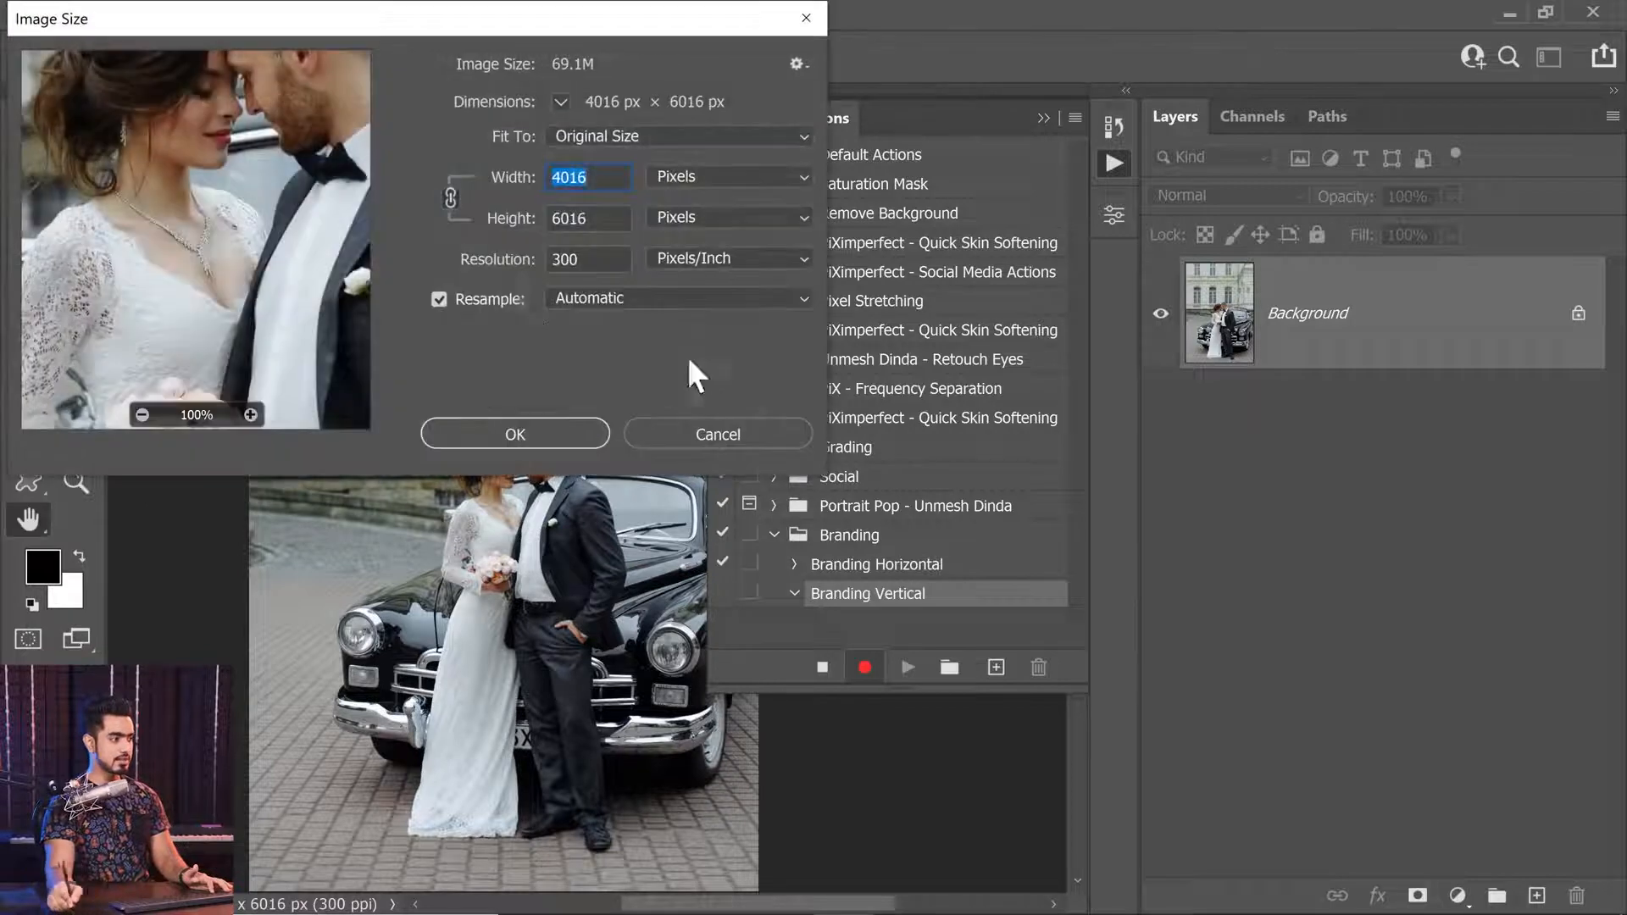
text(2000)
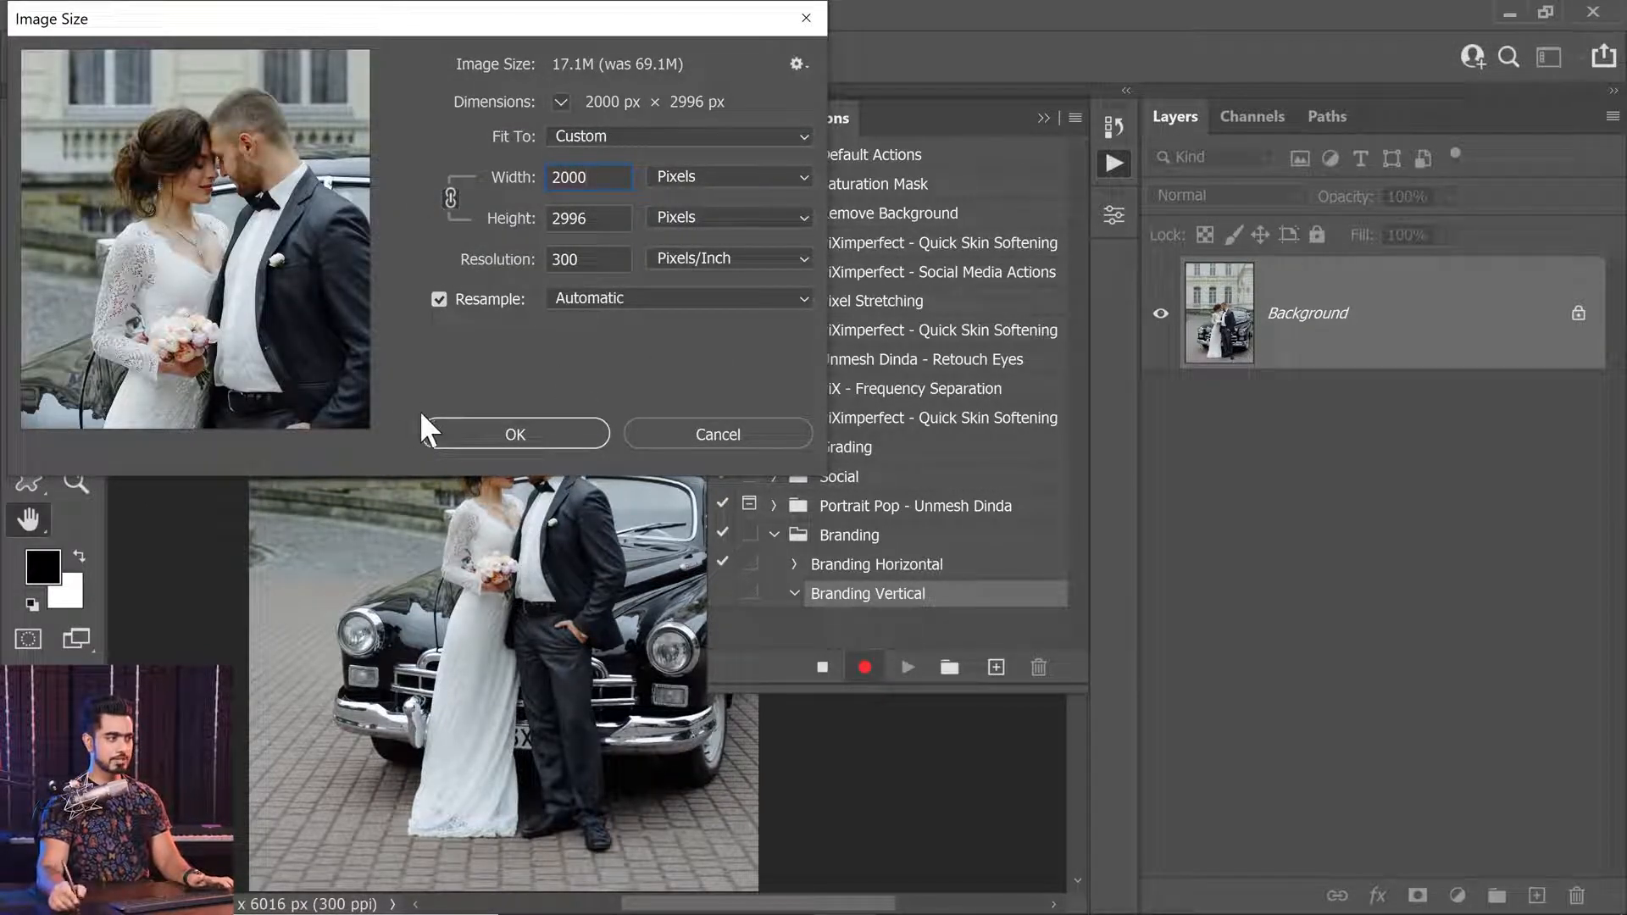
click(515, 434)
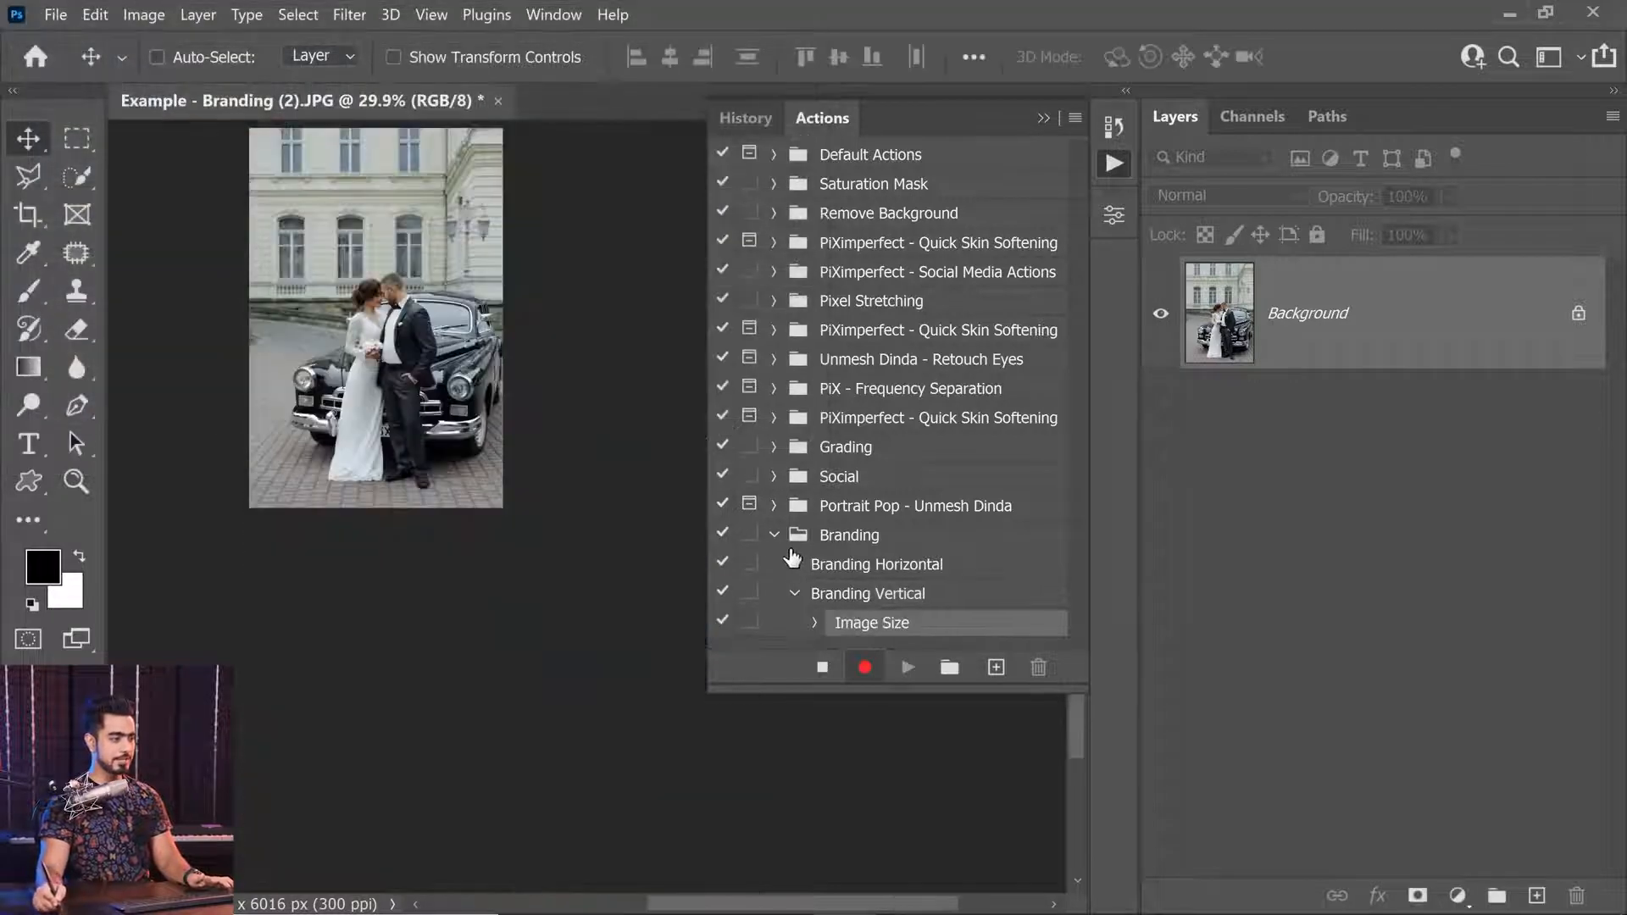
key(ctrl+0)
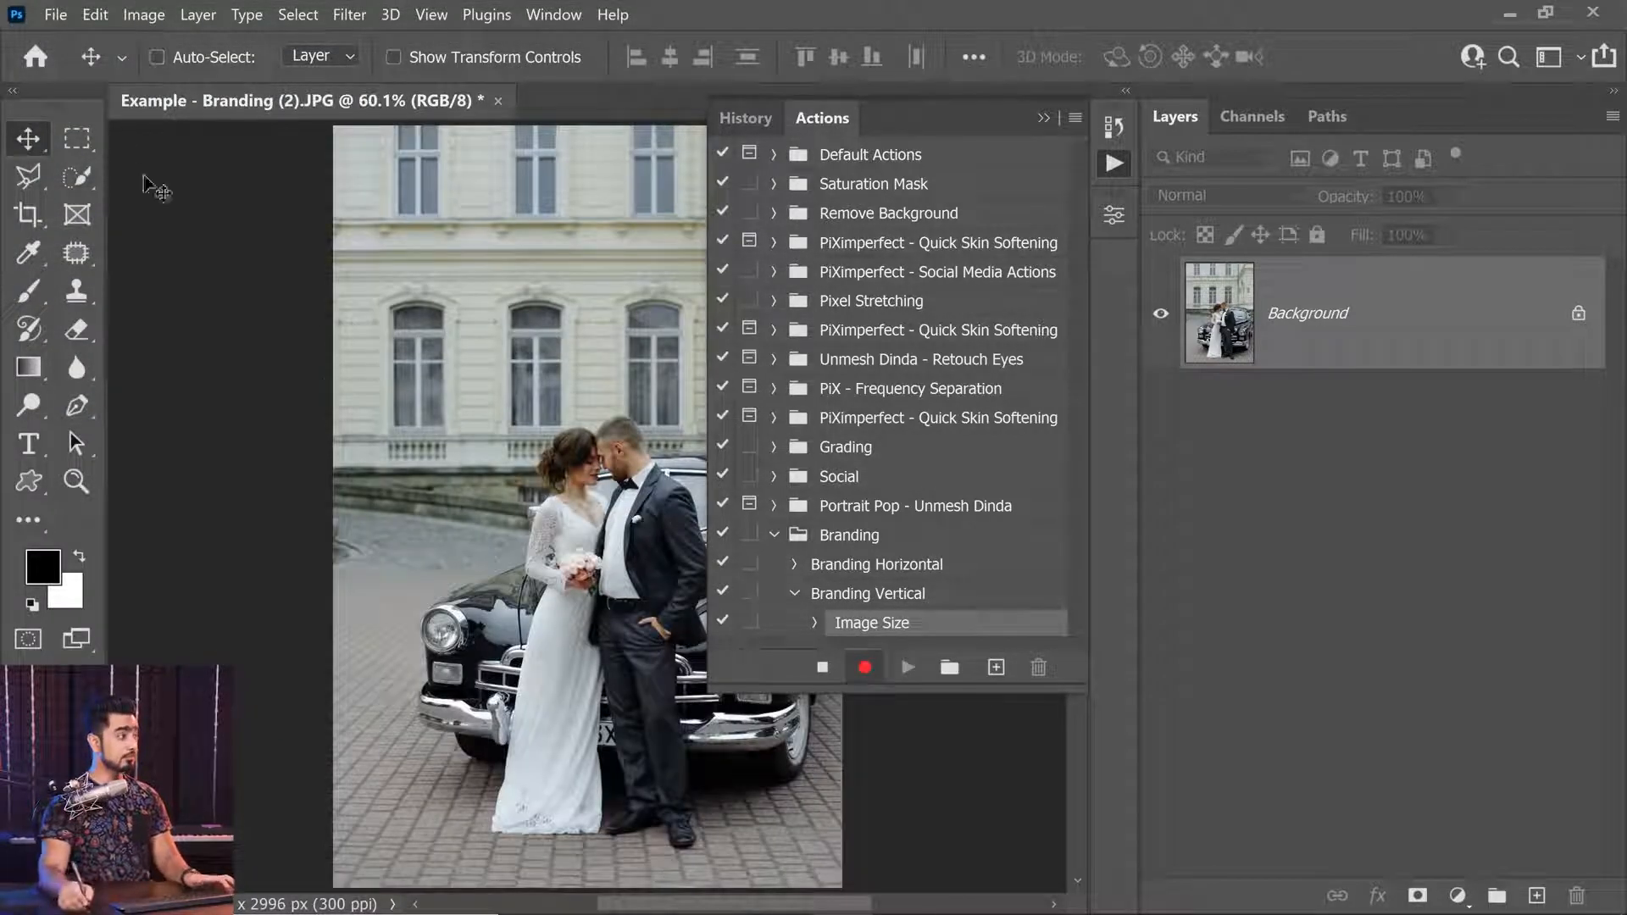
Place Store Logo with Text.png as an embedded object, scaled to about 14.5% near the photo's bottom-left corner.
click(54, 13)
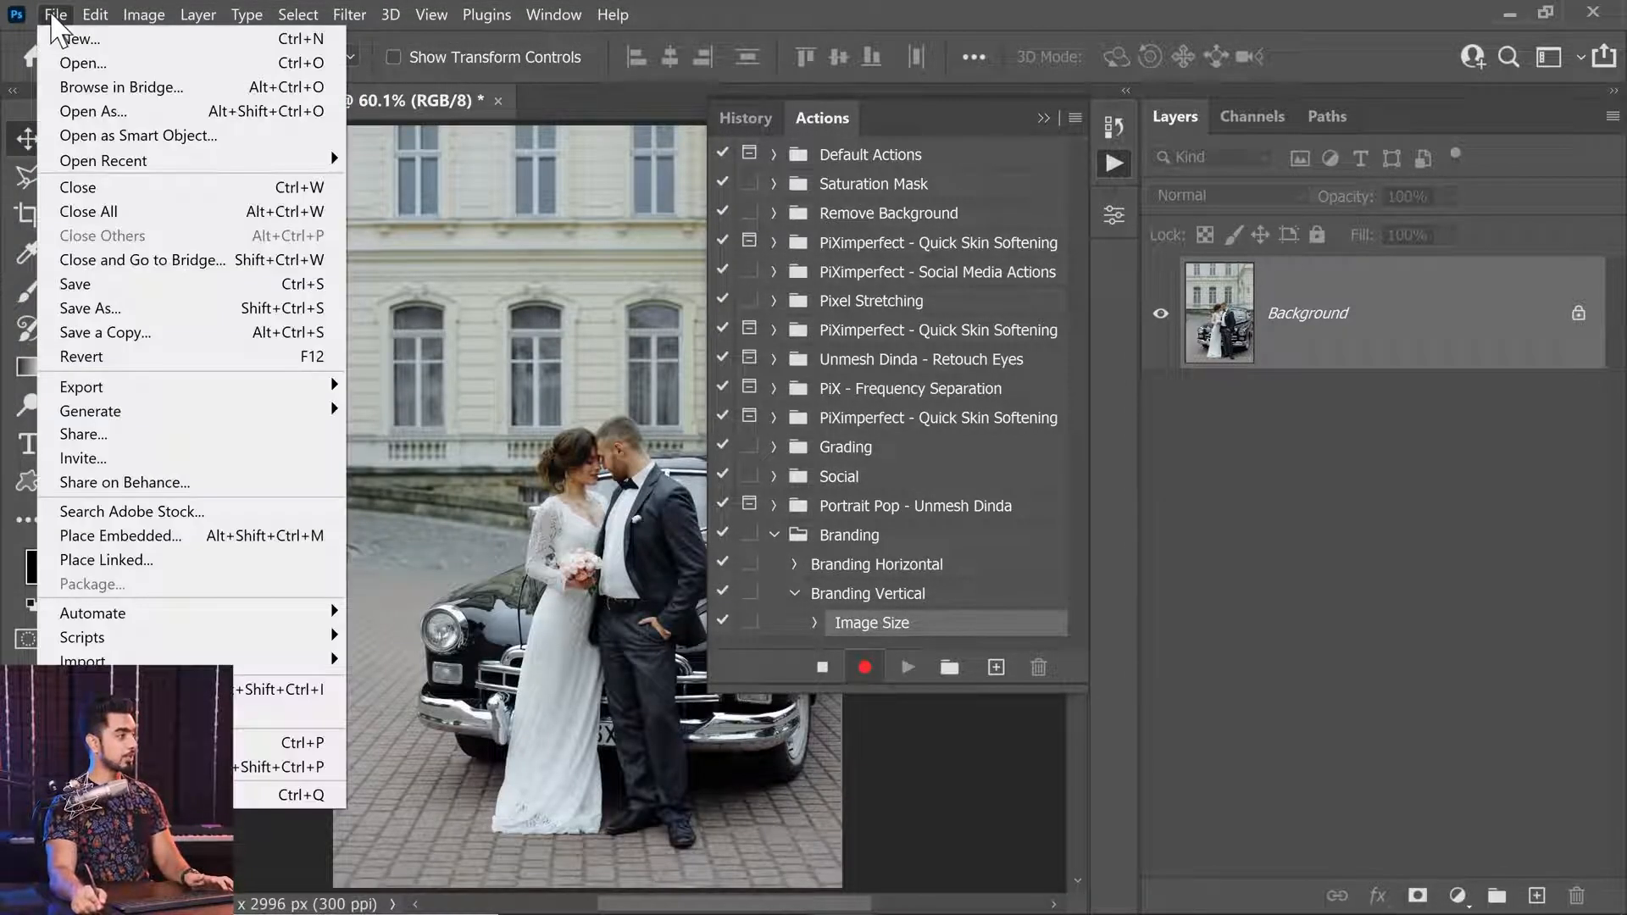
click(144, 536)
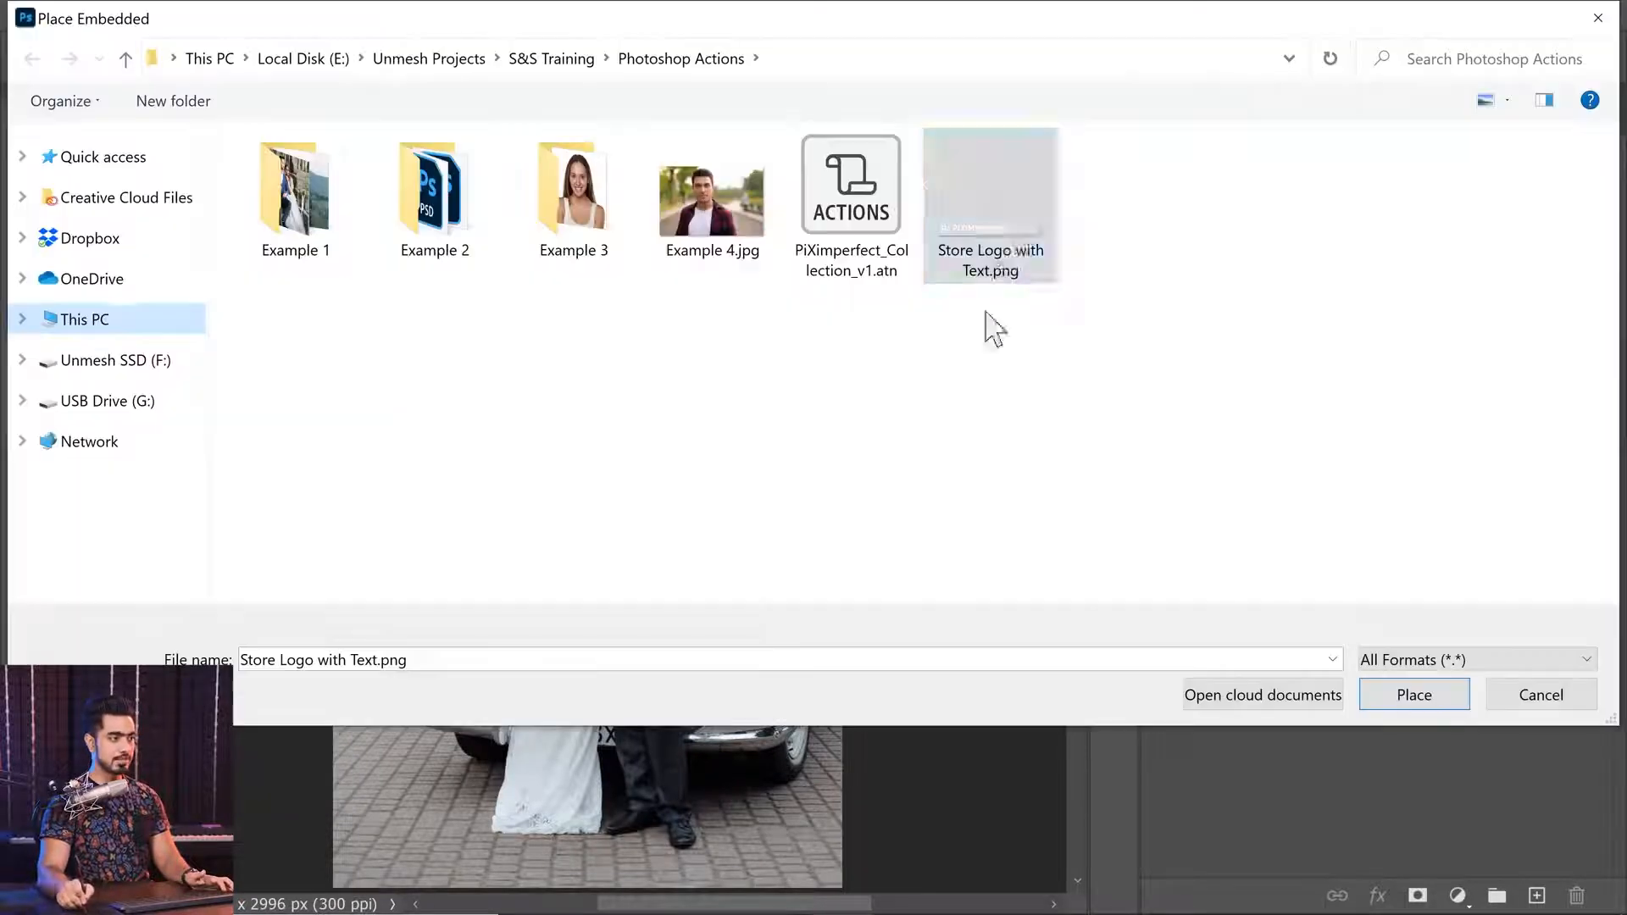
click(1415, 700)
scroll(590, 529, down, 4)
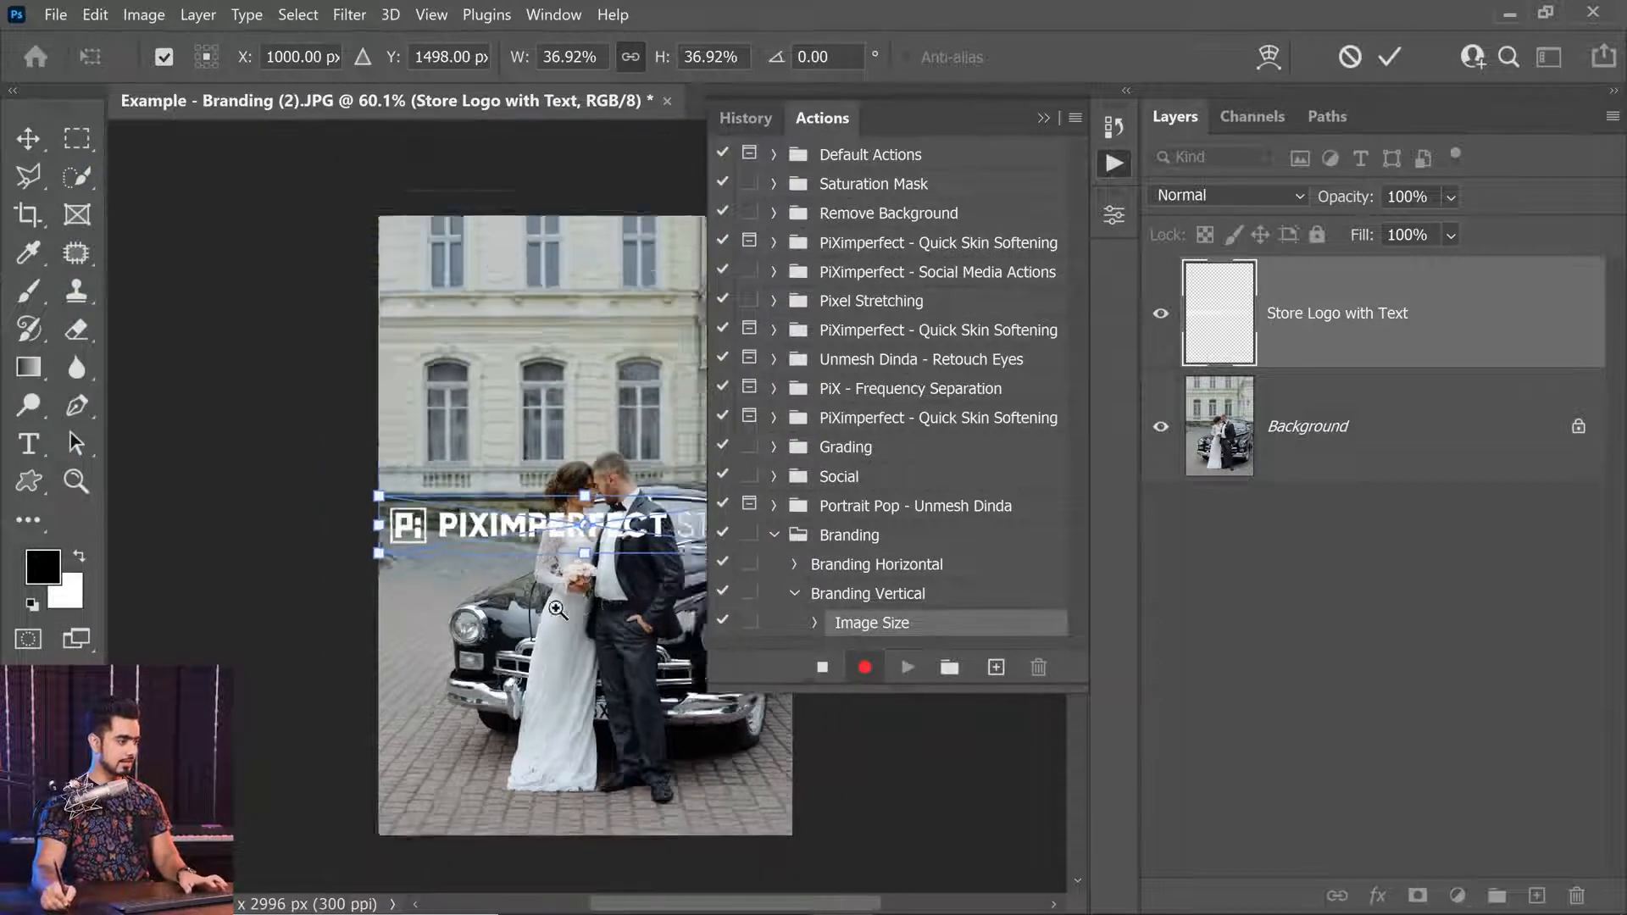
drag(677, 581, 520, 759)
scroll(512, 742, up, 3)
scroll(552, 740, up, 1)
key(Return)
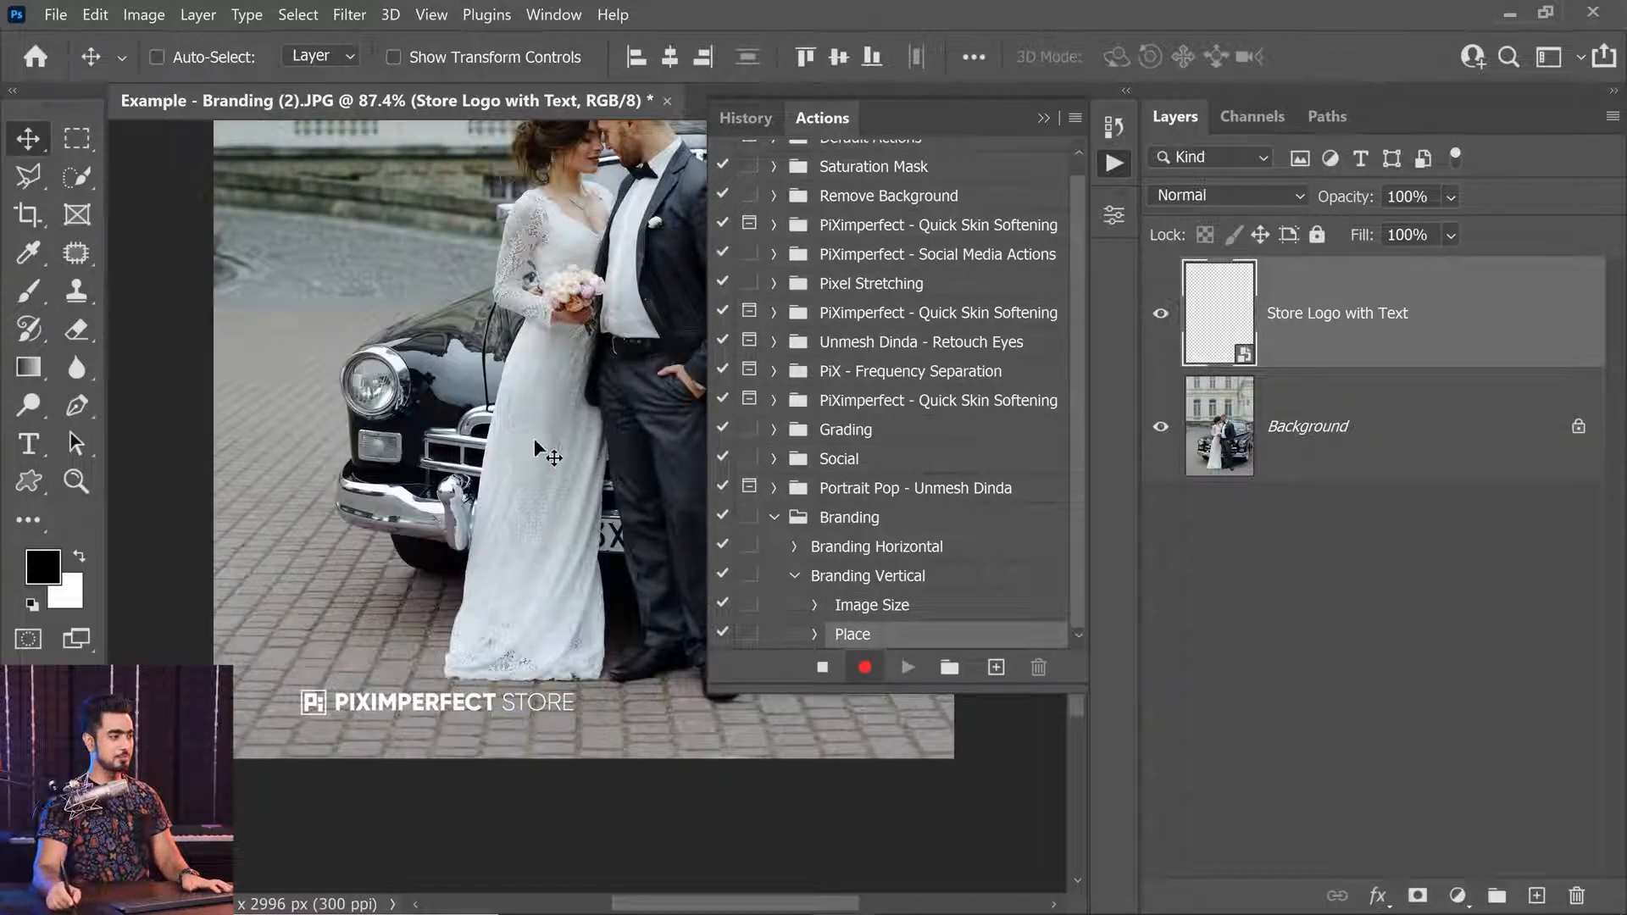
Align the Store Logo with Text layer to the left and bottom edges of the photo.
drag(546, 429, 458, 535)
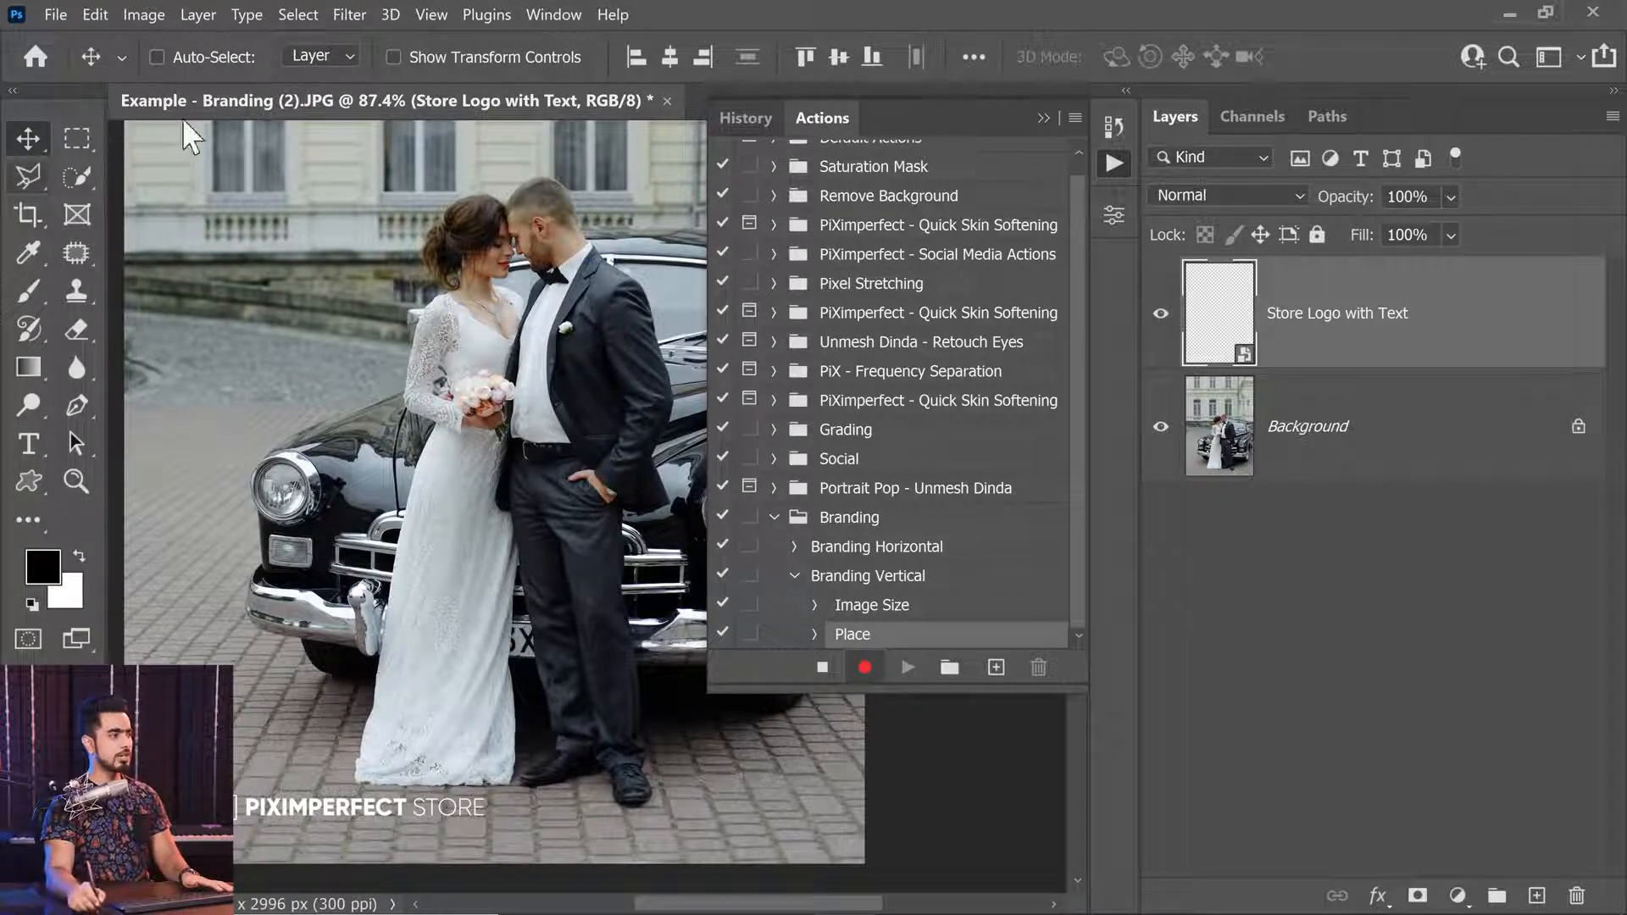
click(635, 56)
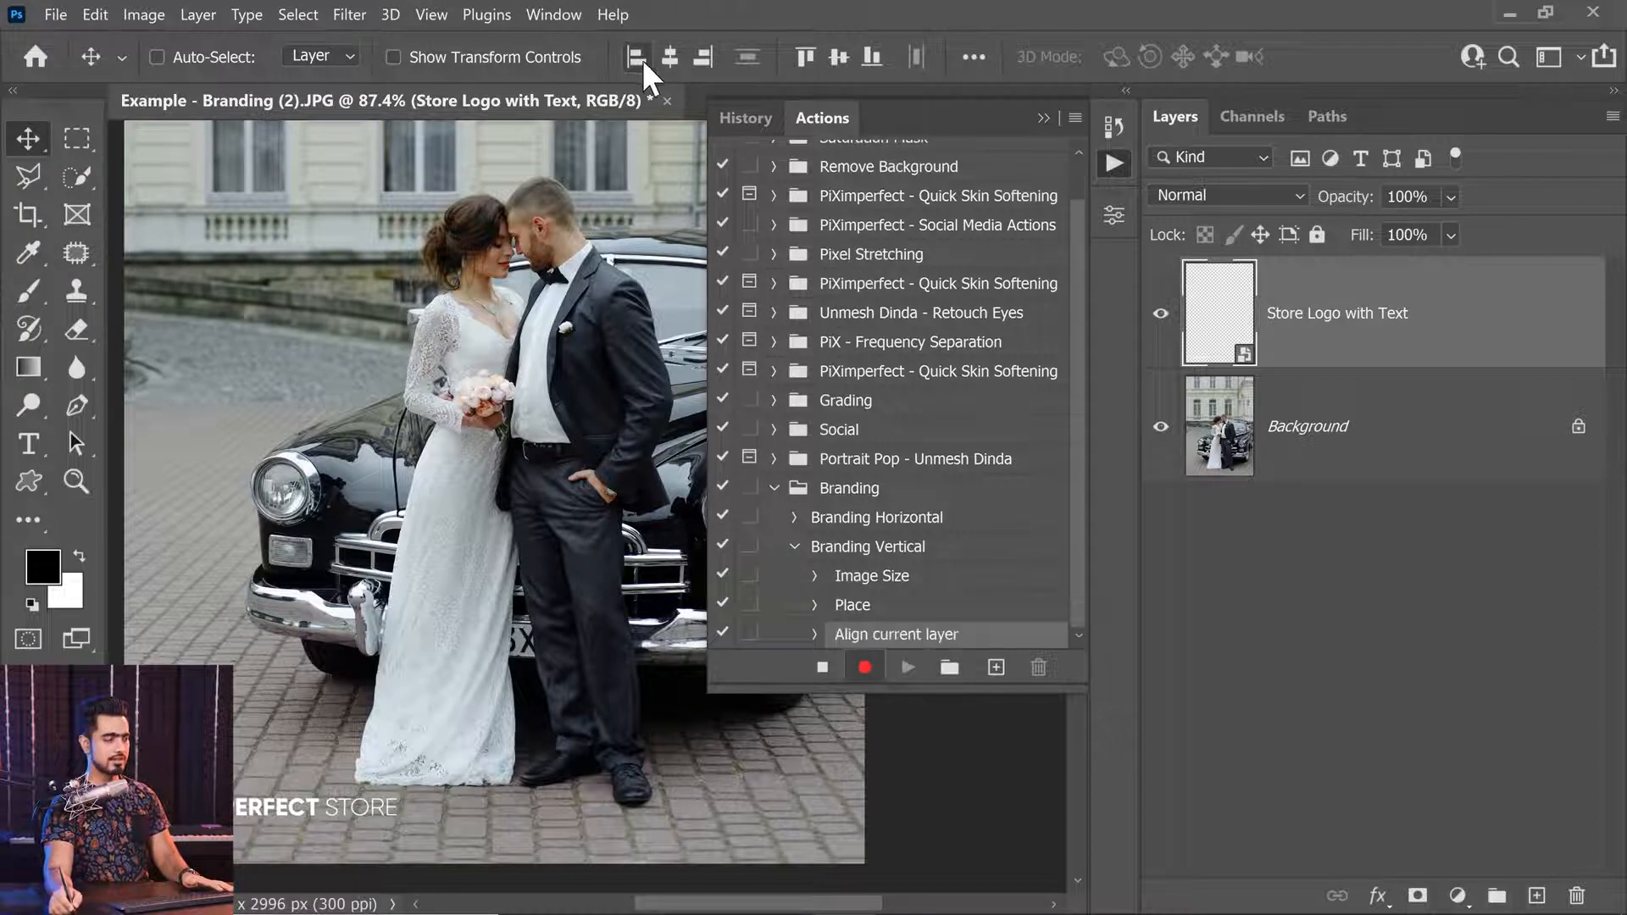
click(875, 59)
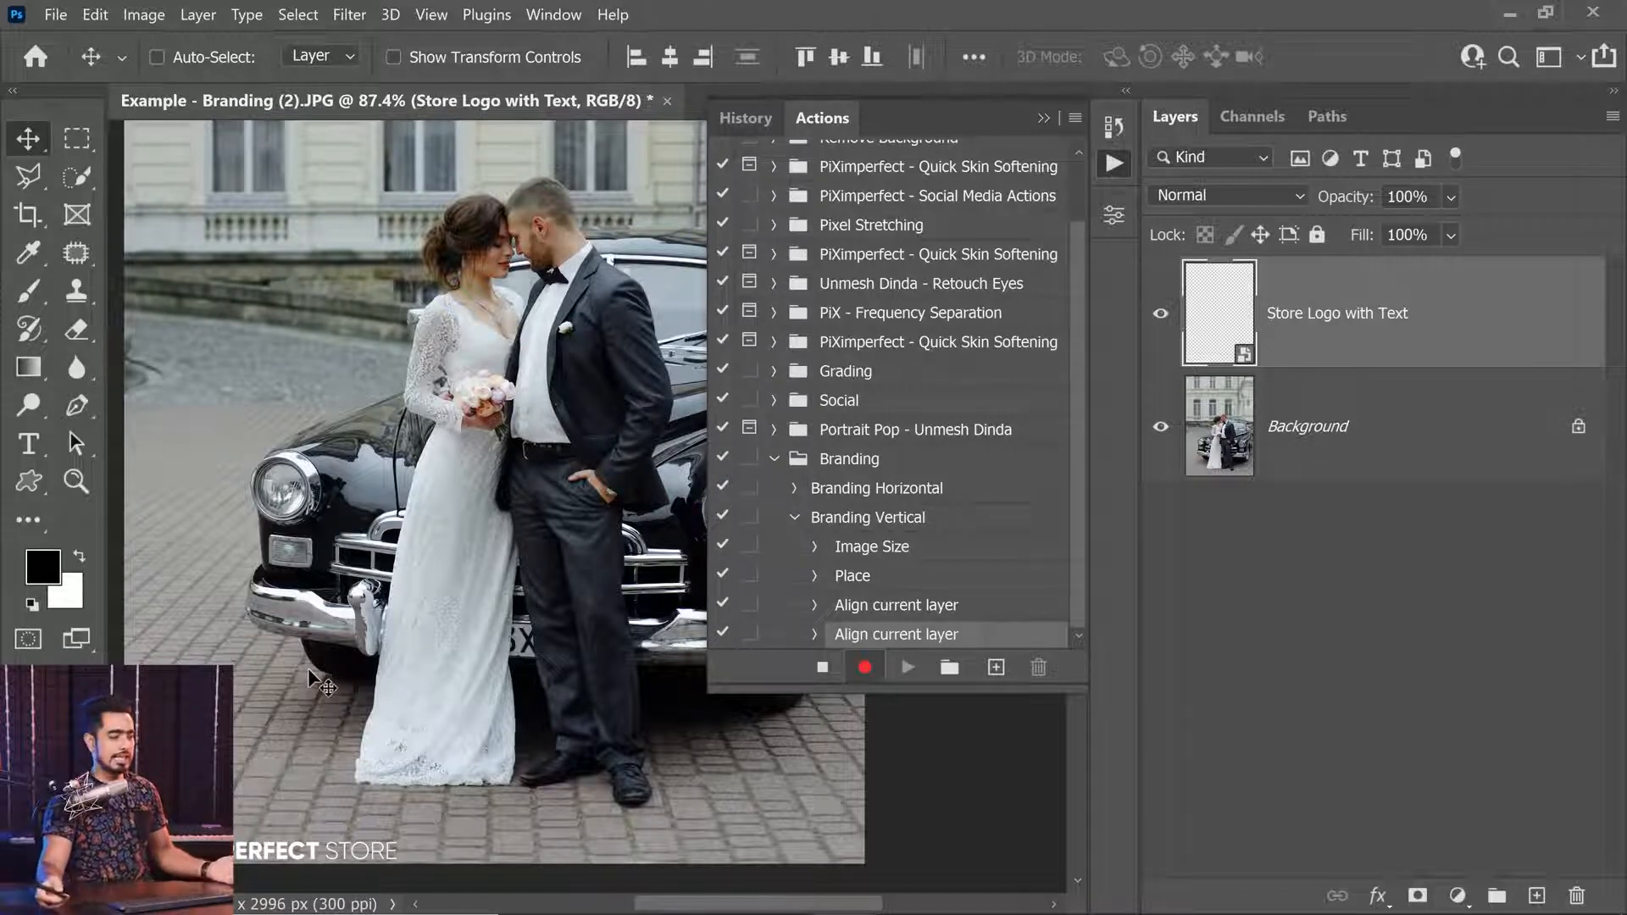
Free-transform the logo to about 14% scale, moved inward to about X 498 px, Y 2885 px, and stop recording the action.
key(ctrl+t)
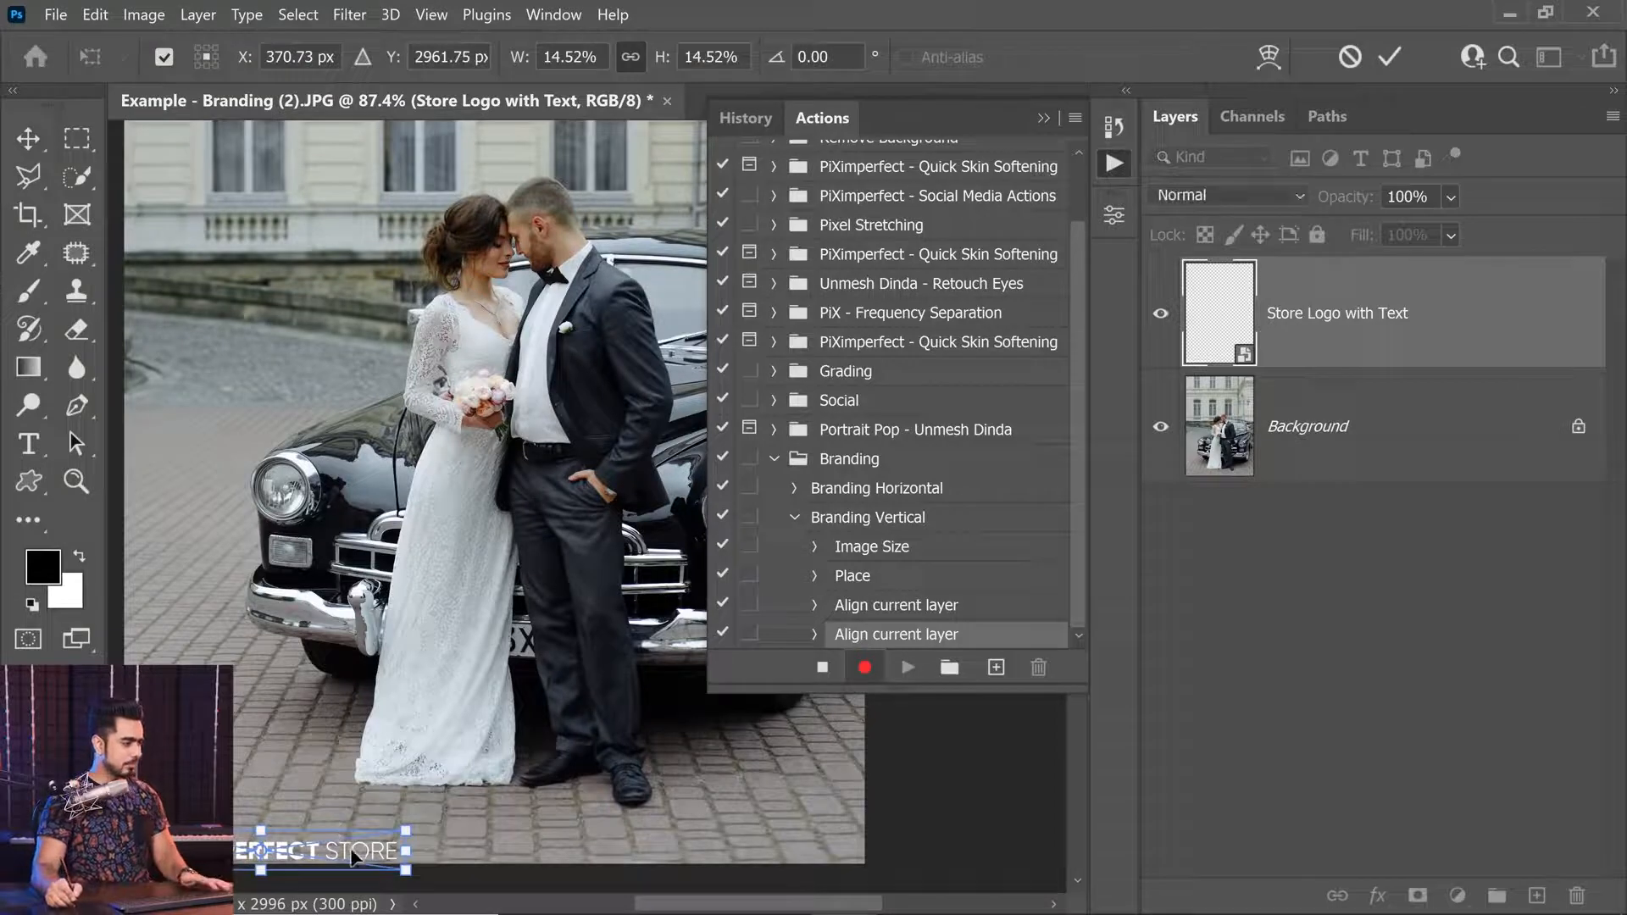
drag(352, 851, 447, 802)
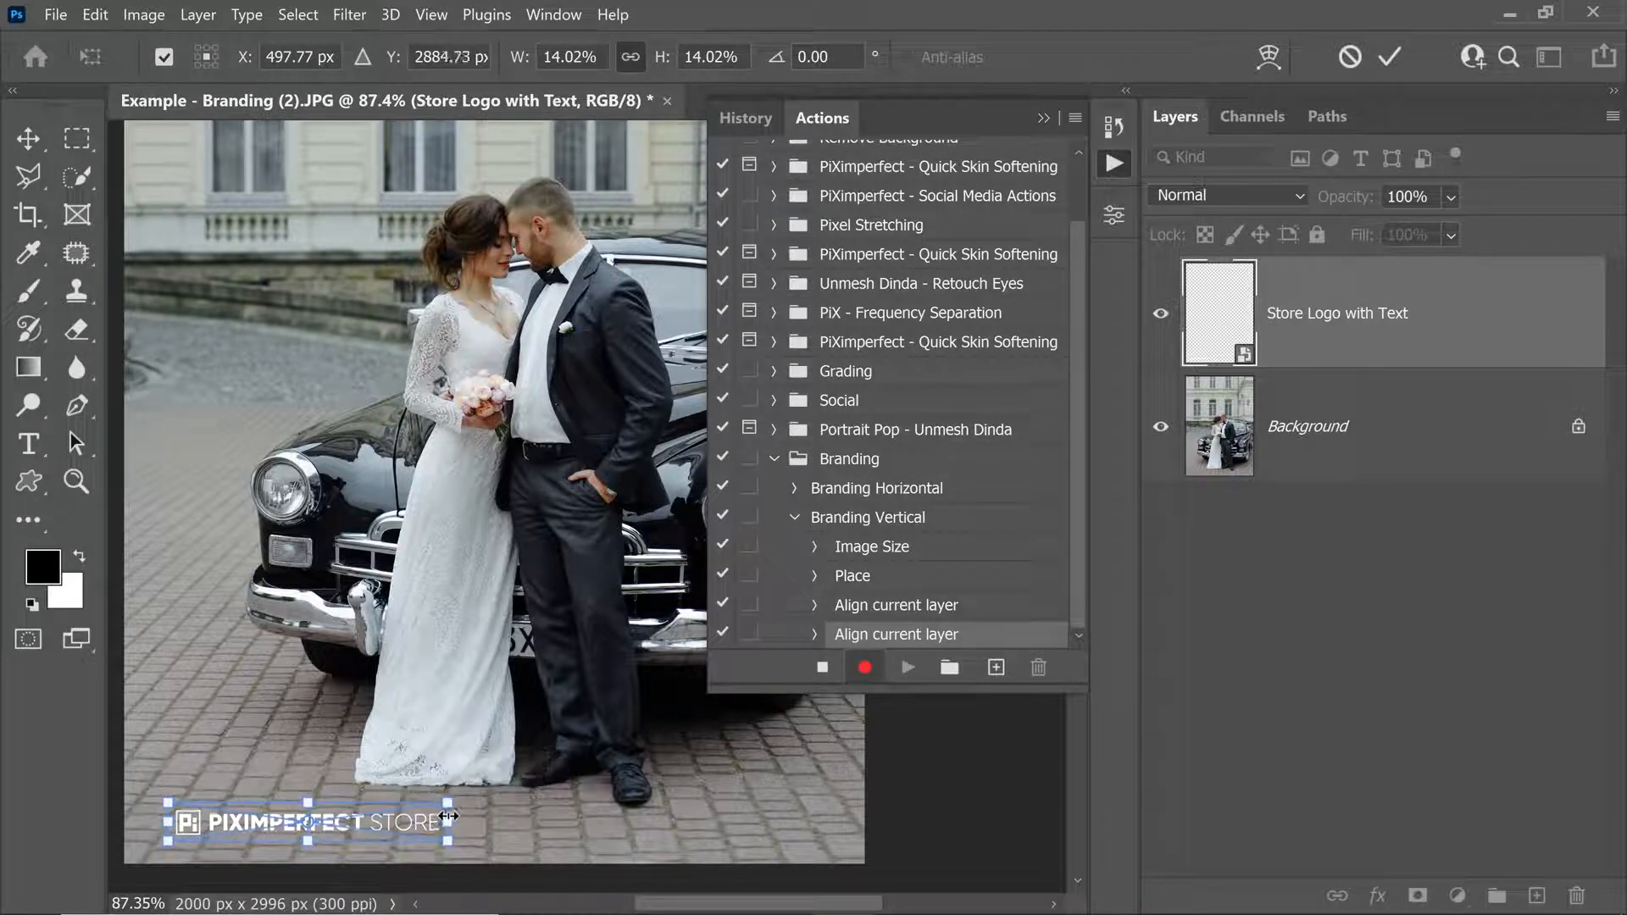
key(Return)
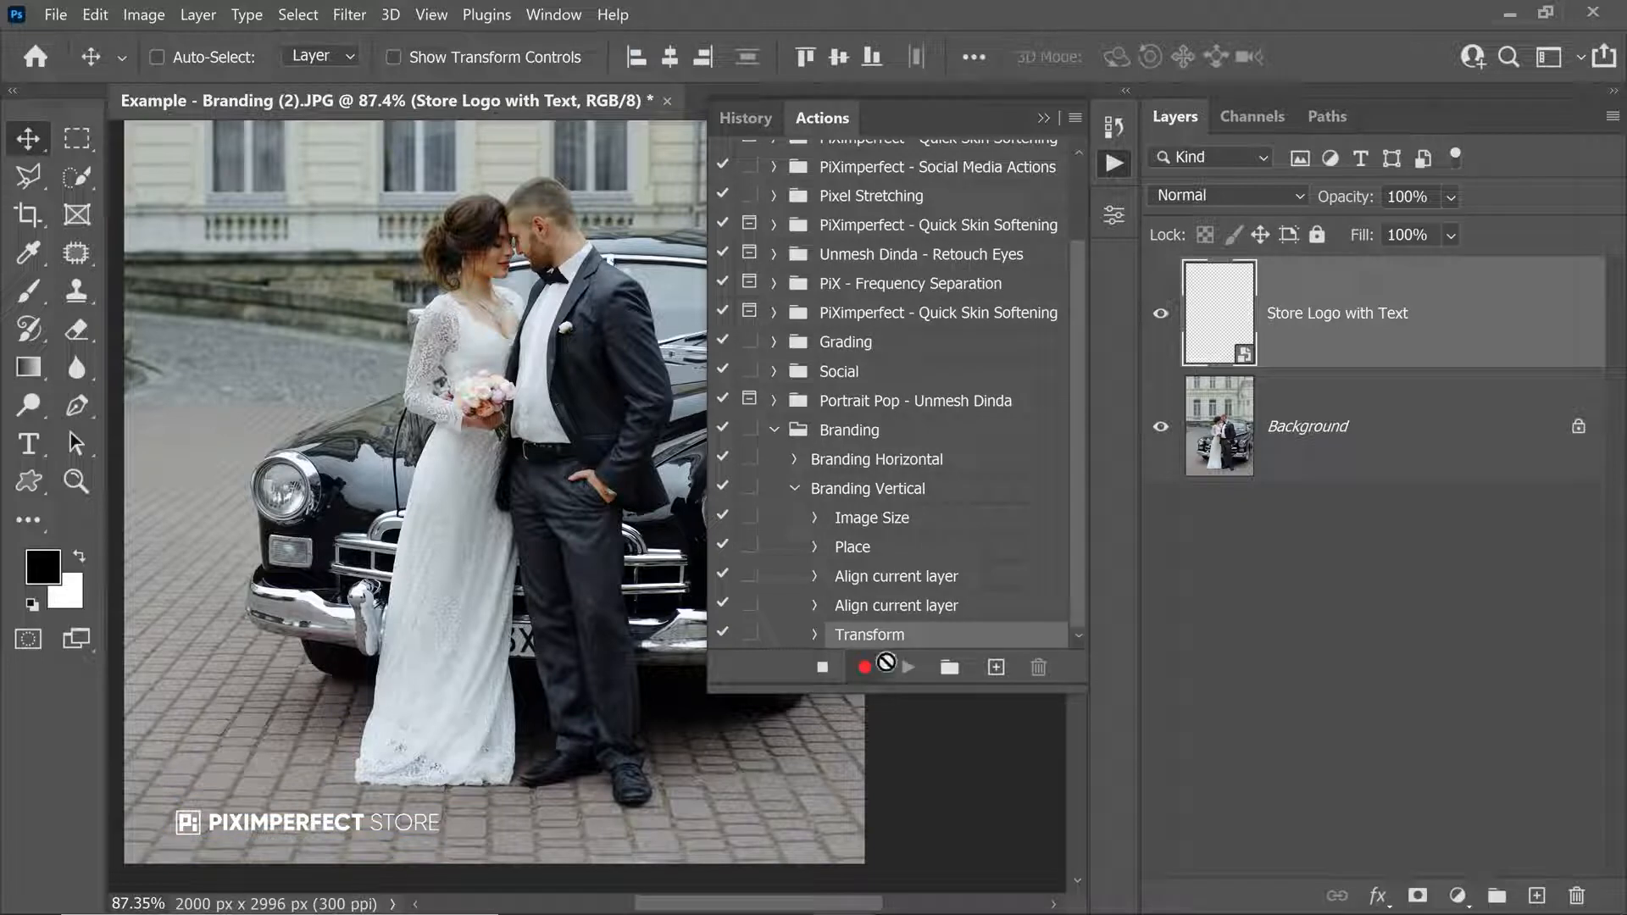
click(820, 668)
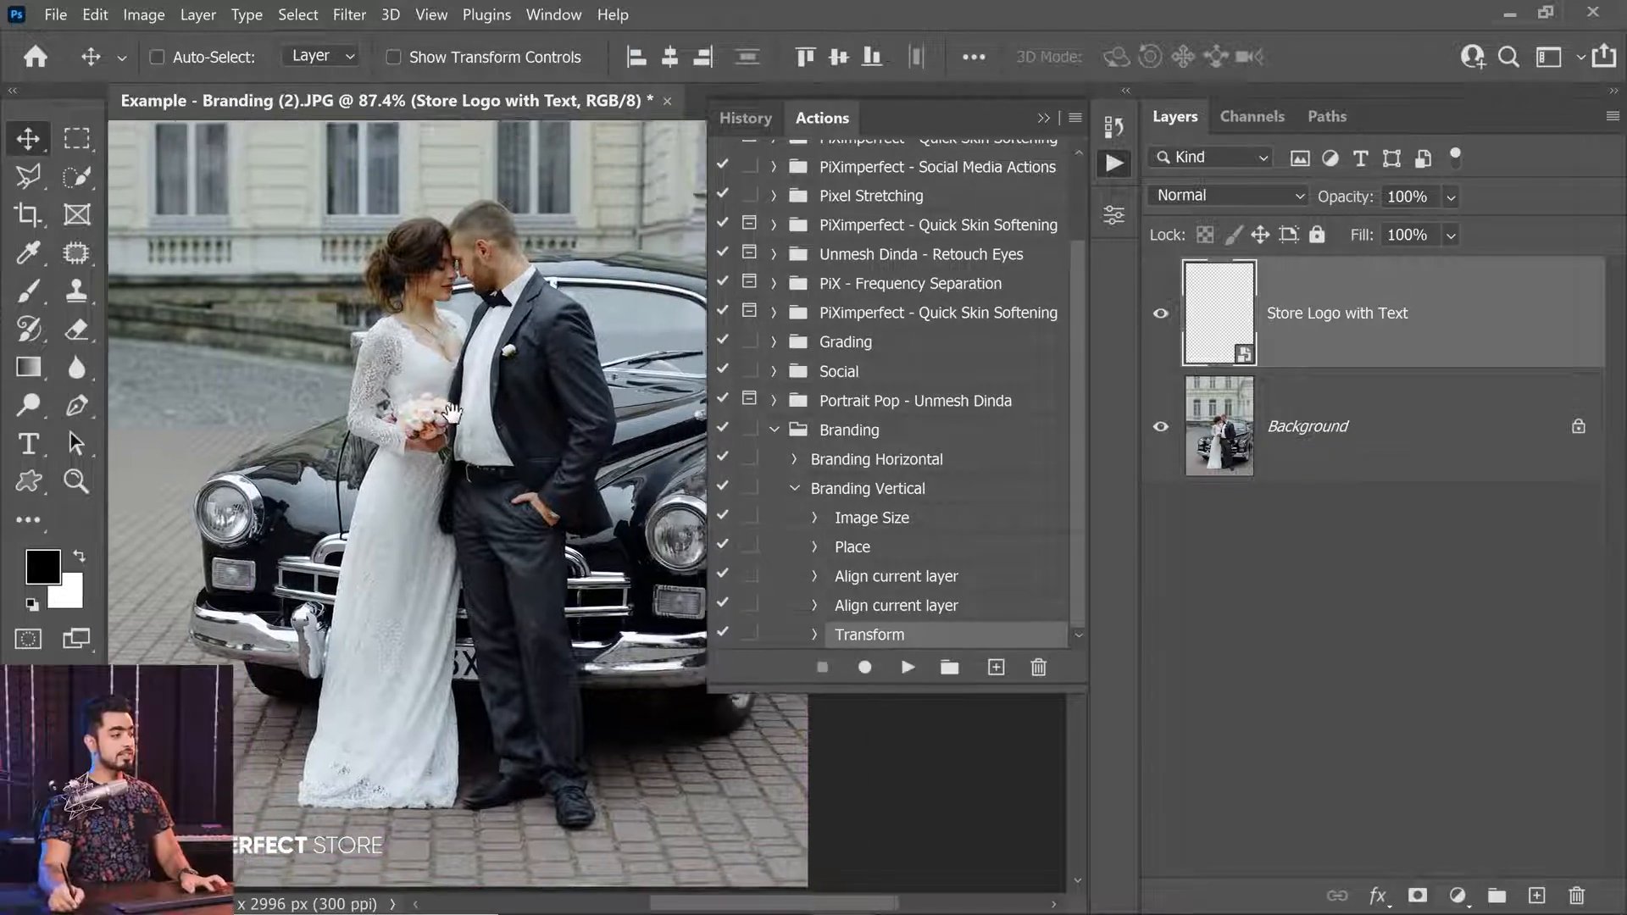
Open Example - Branding (6).jpg from the Example 1 folder as a new document in Photoshop.
drag(451, 414, 451, 448)
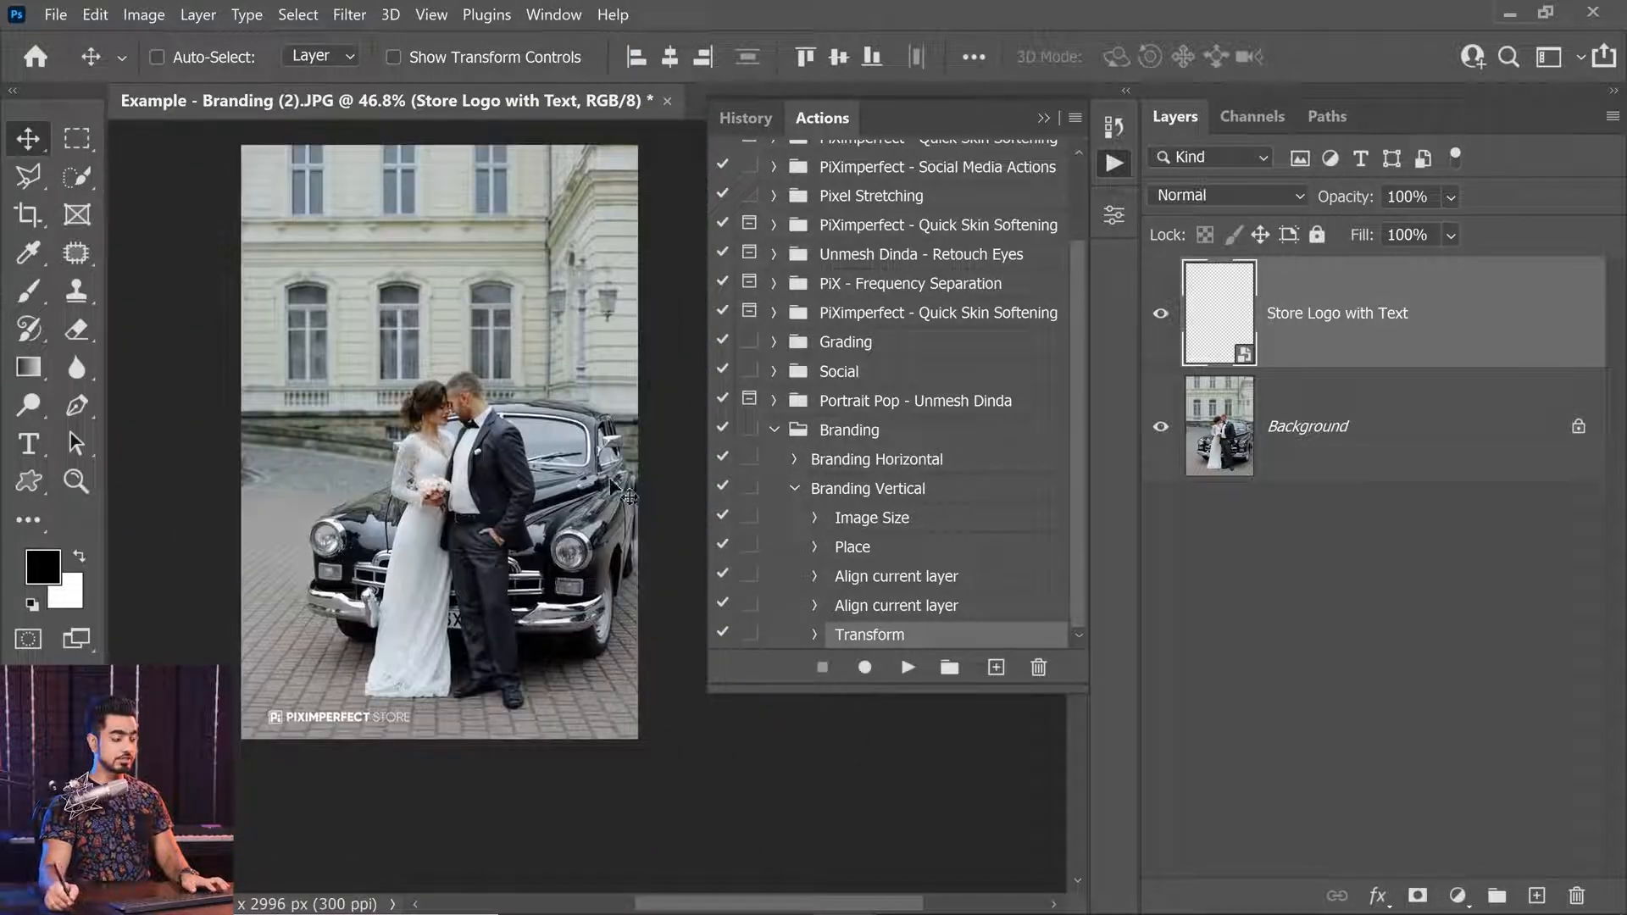
click(718, 888)
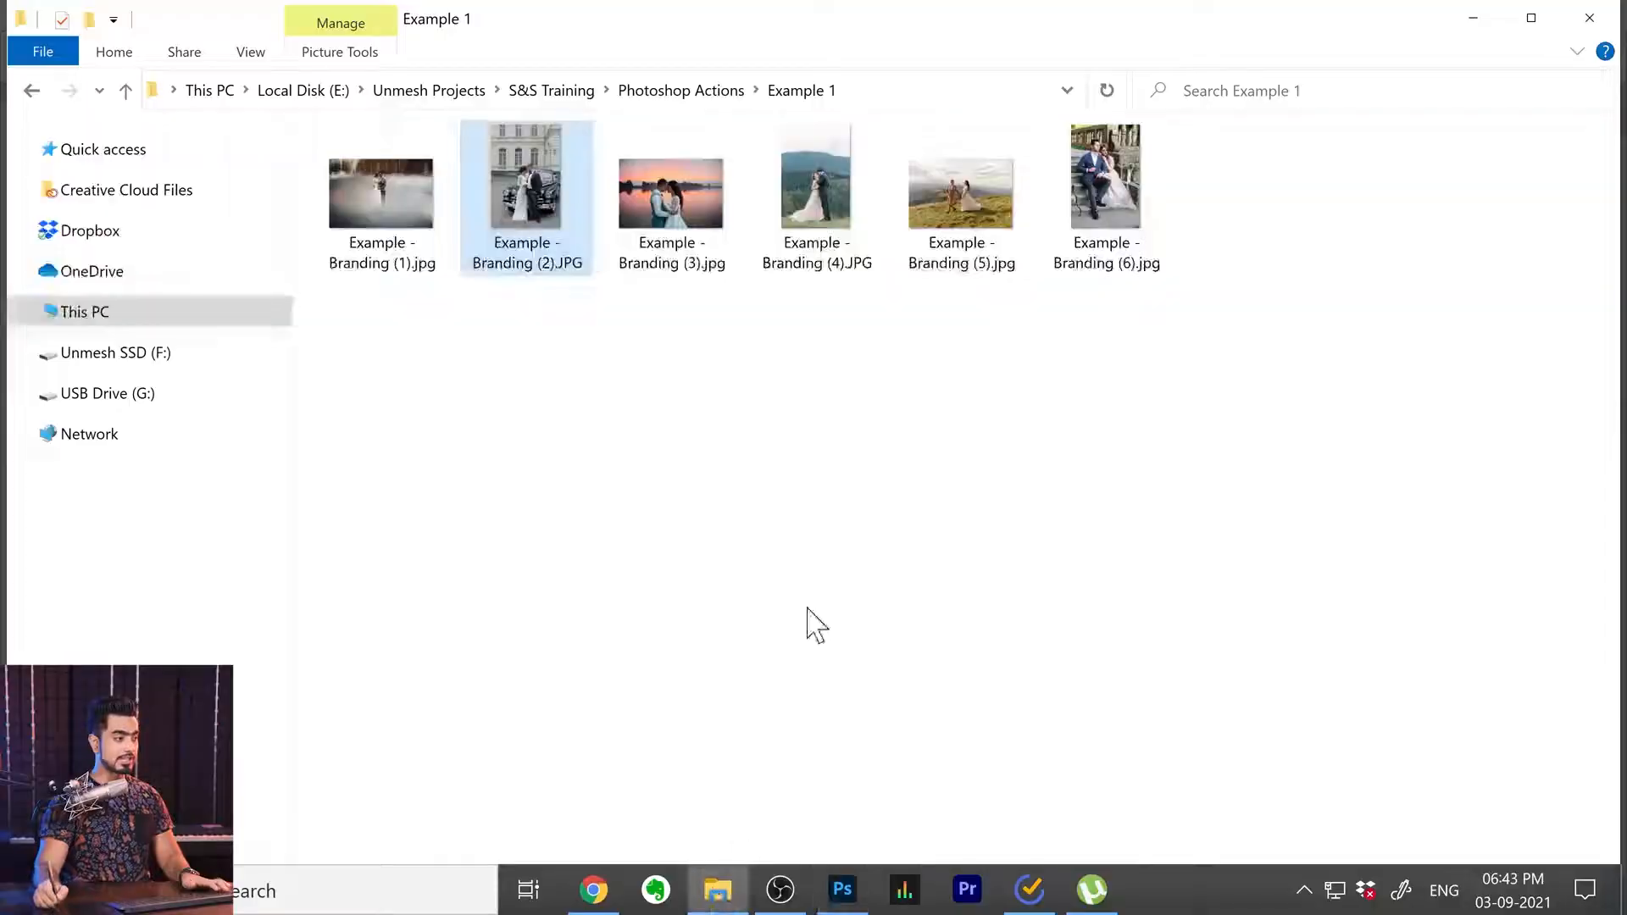
click(796, 170)
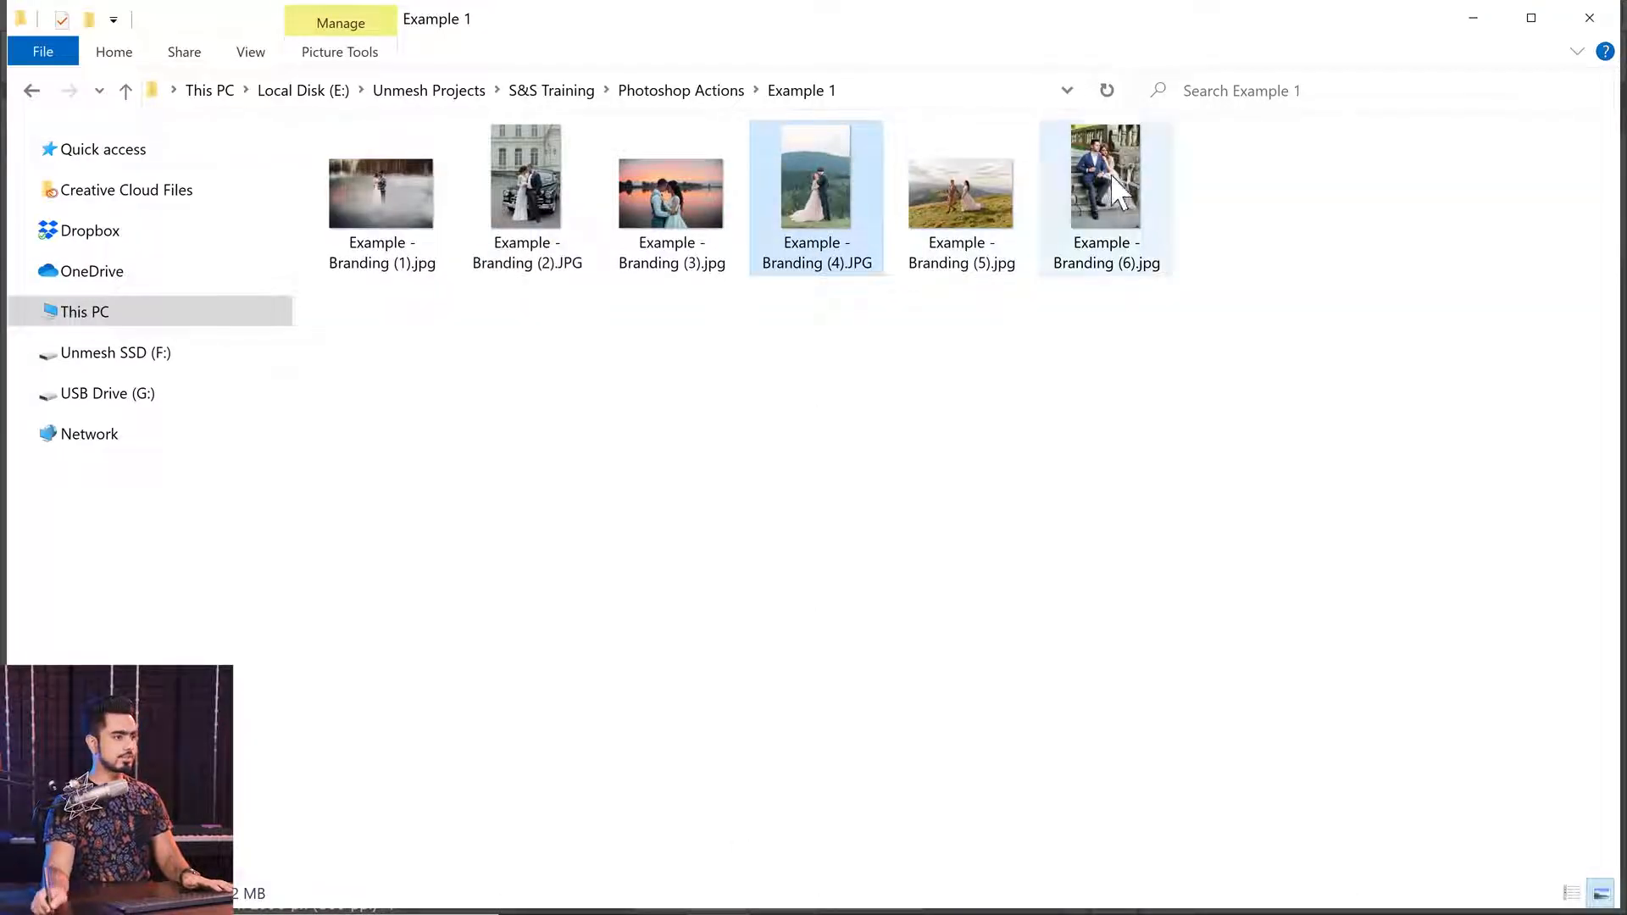
drag(1111, 173, 699, 114)
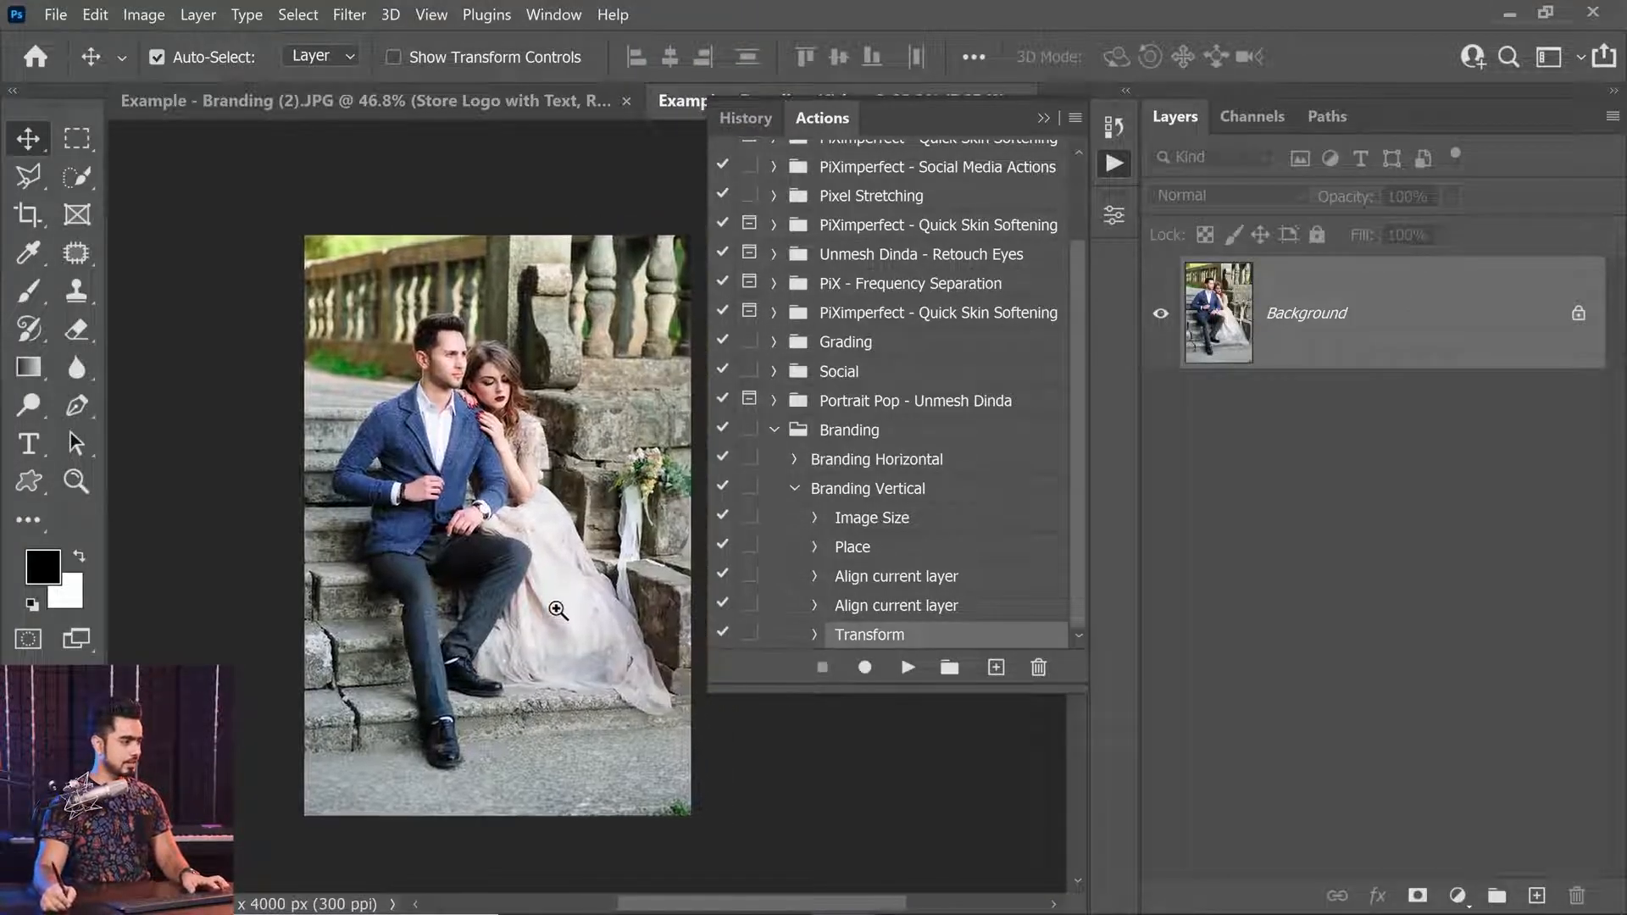
Play the Branding Vertical action on the Example - Branding (6) portrait photo and check the logo's placement.
click(557, 610)
click(847, 488)
click(907, 667)
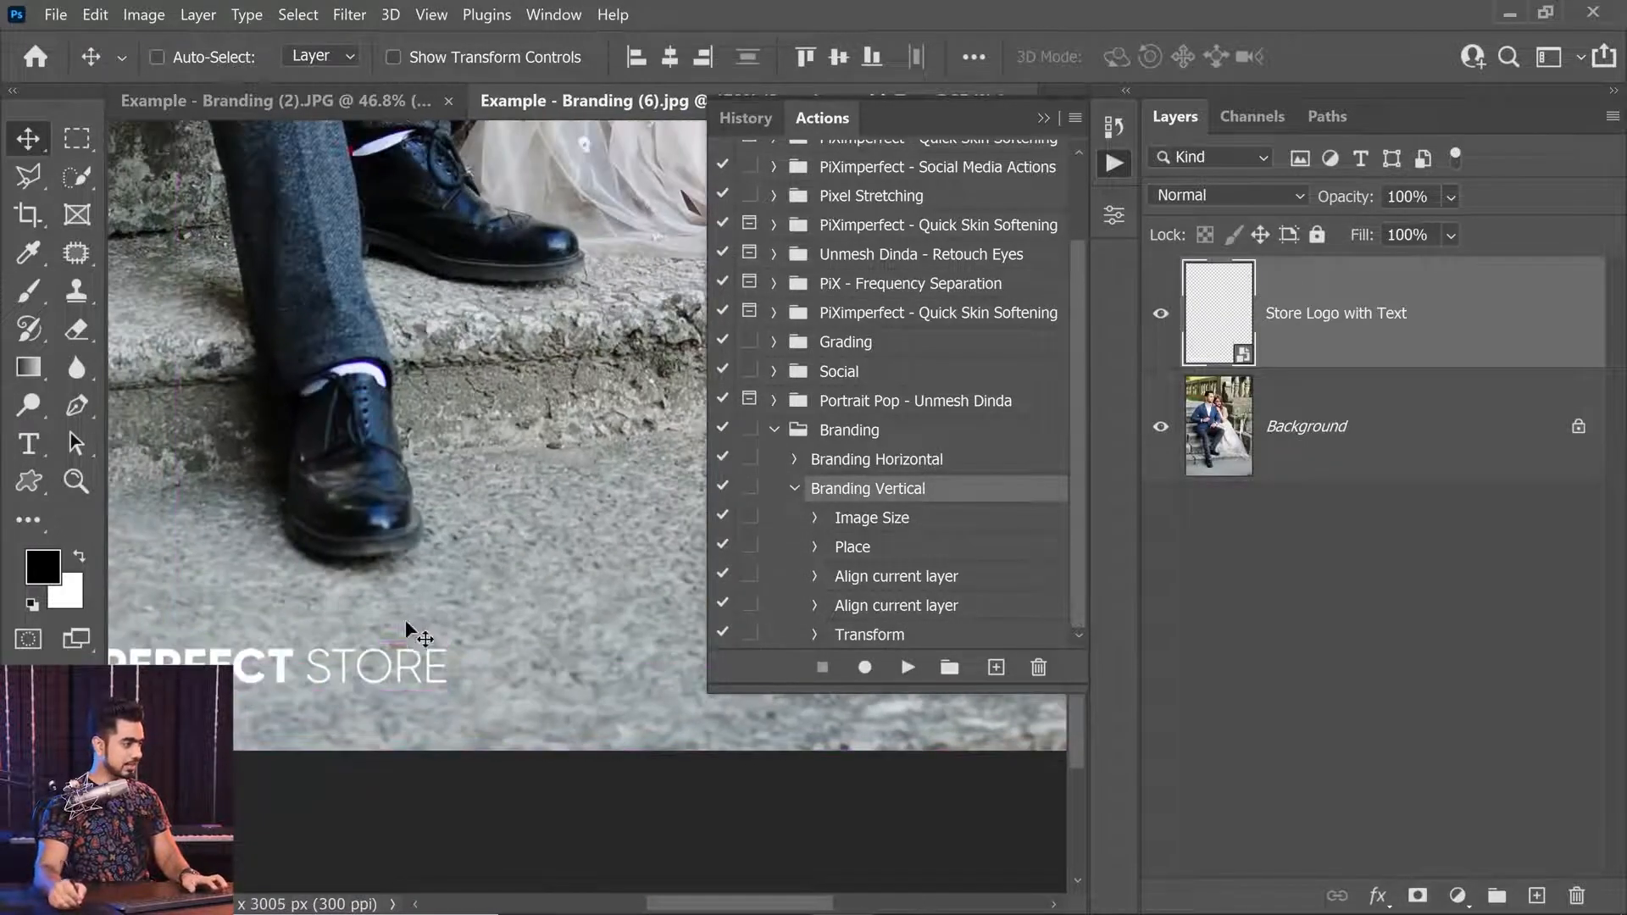
scroll(407, 632, down, 5)
drag(418, 590, 385, 760)
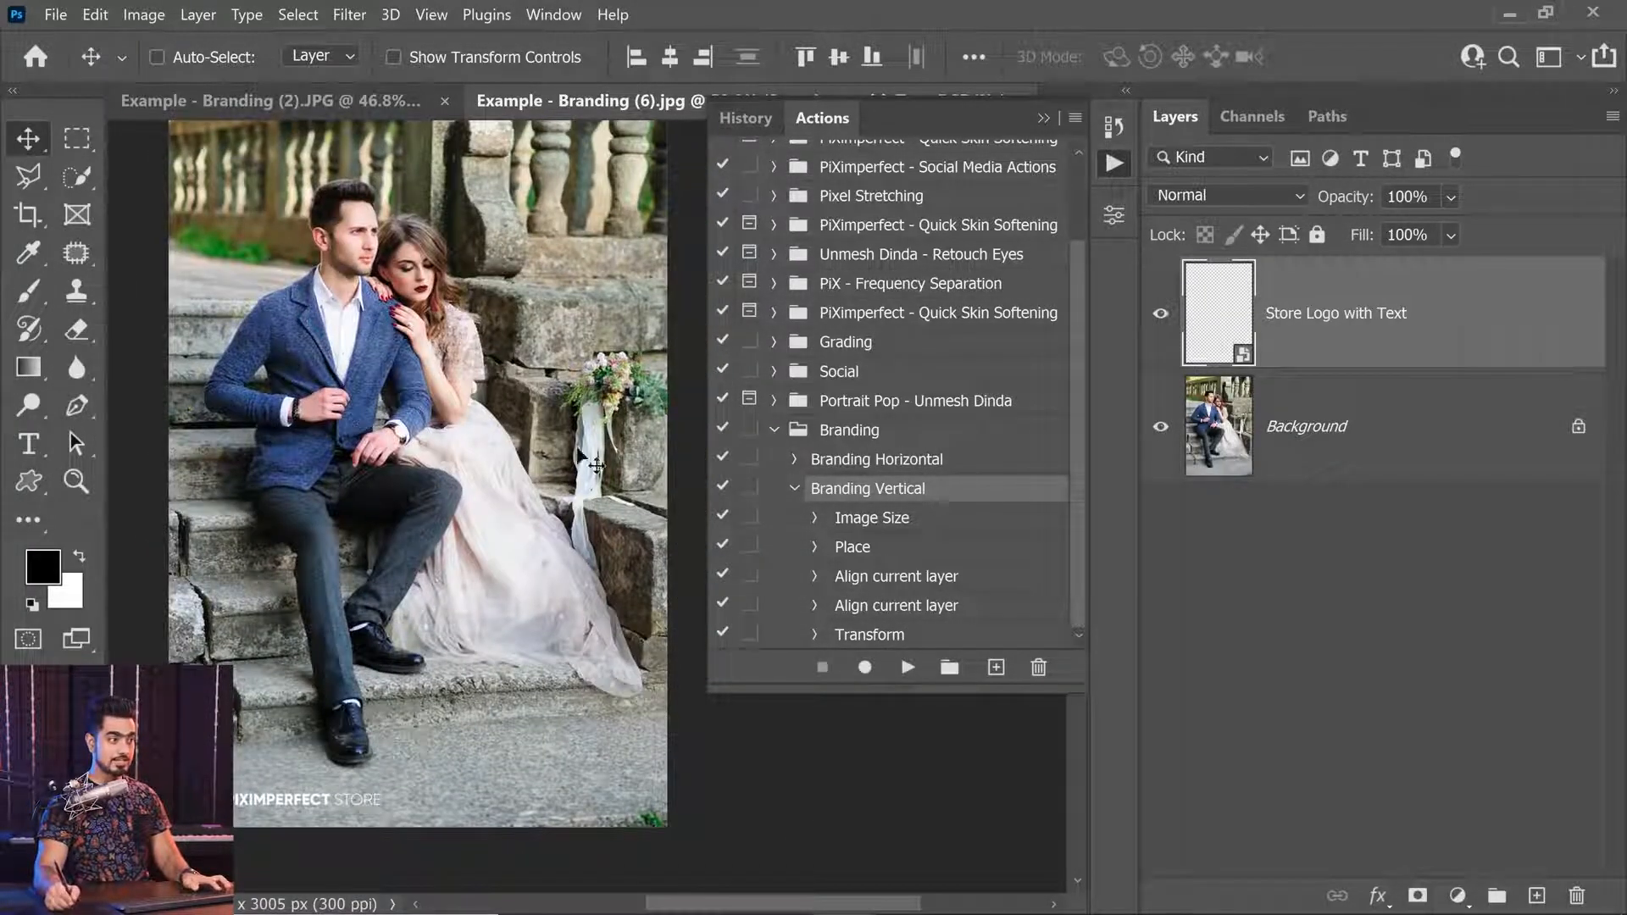
Revert the portrait photo to its opening snapshot and return to the list of actions.
click(1113, 126)
click(974, 170)
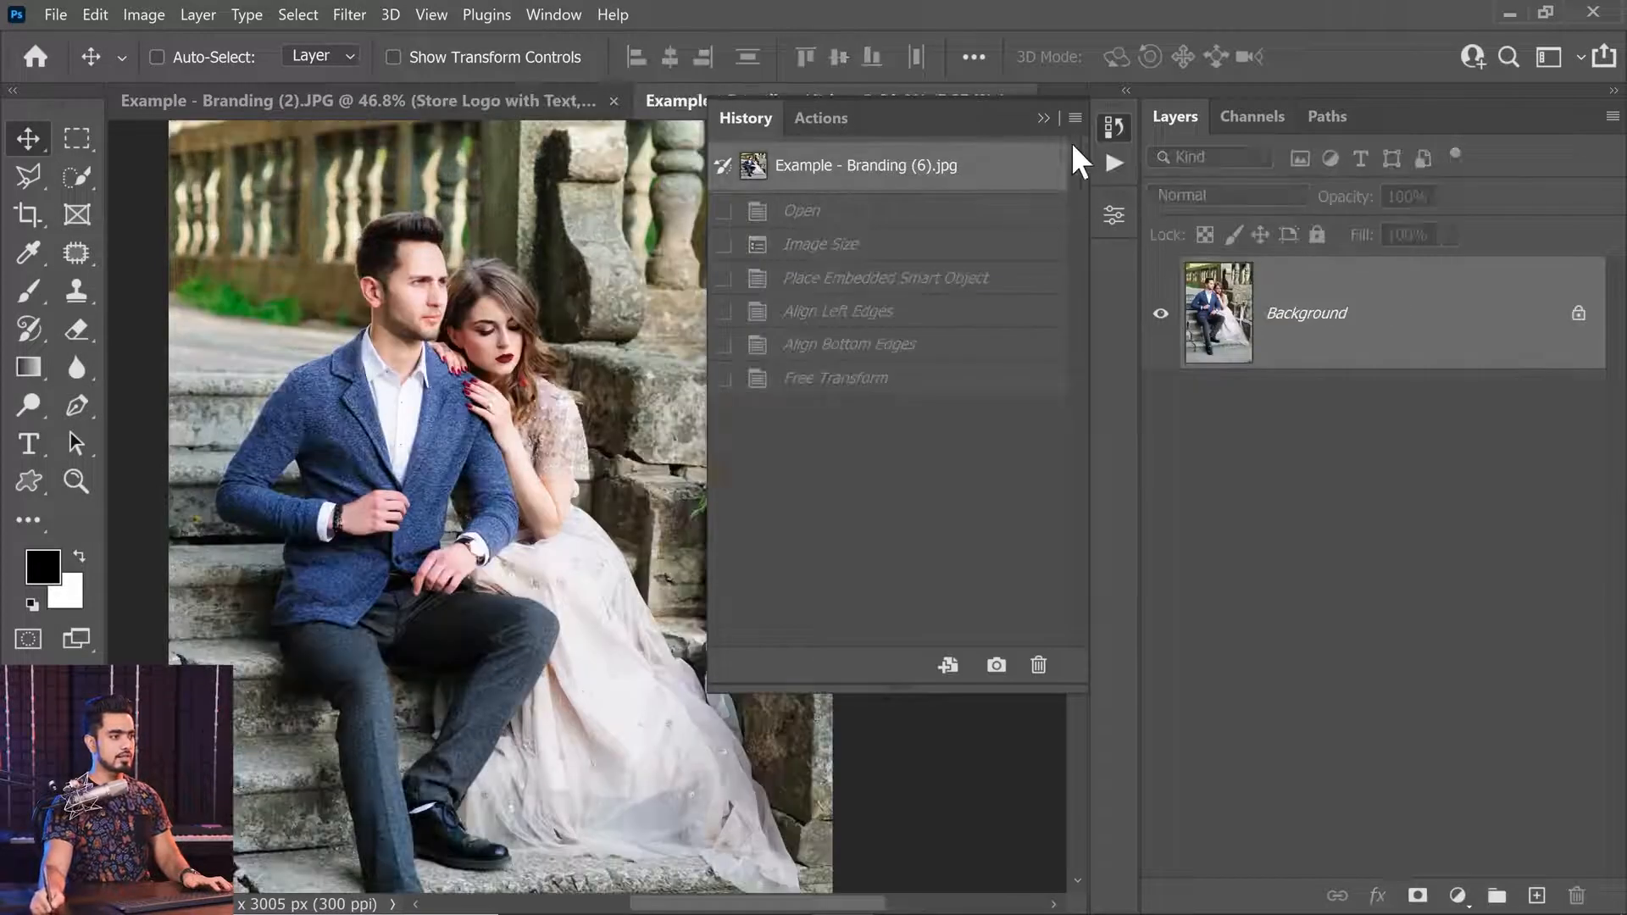
click(1045, 118)
click(1114, 162)
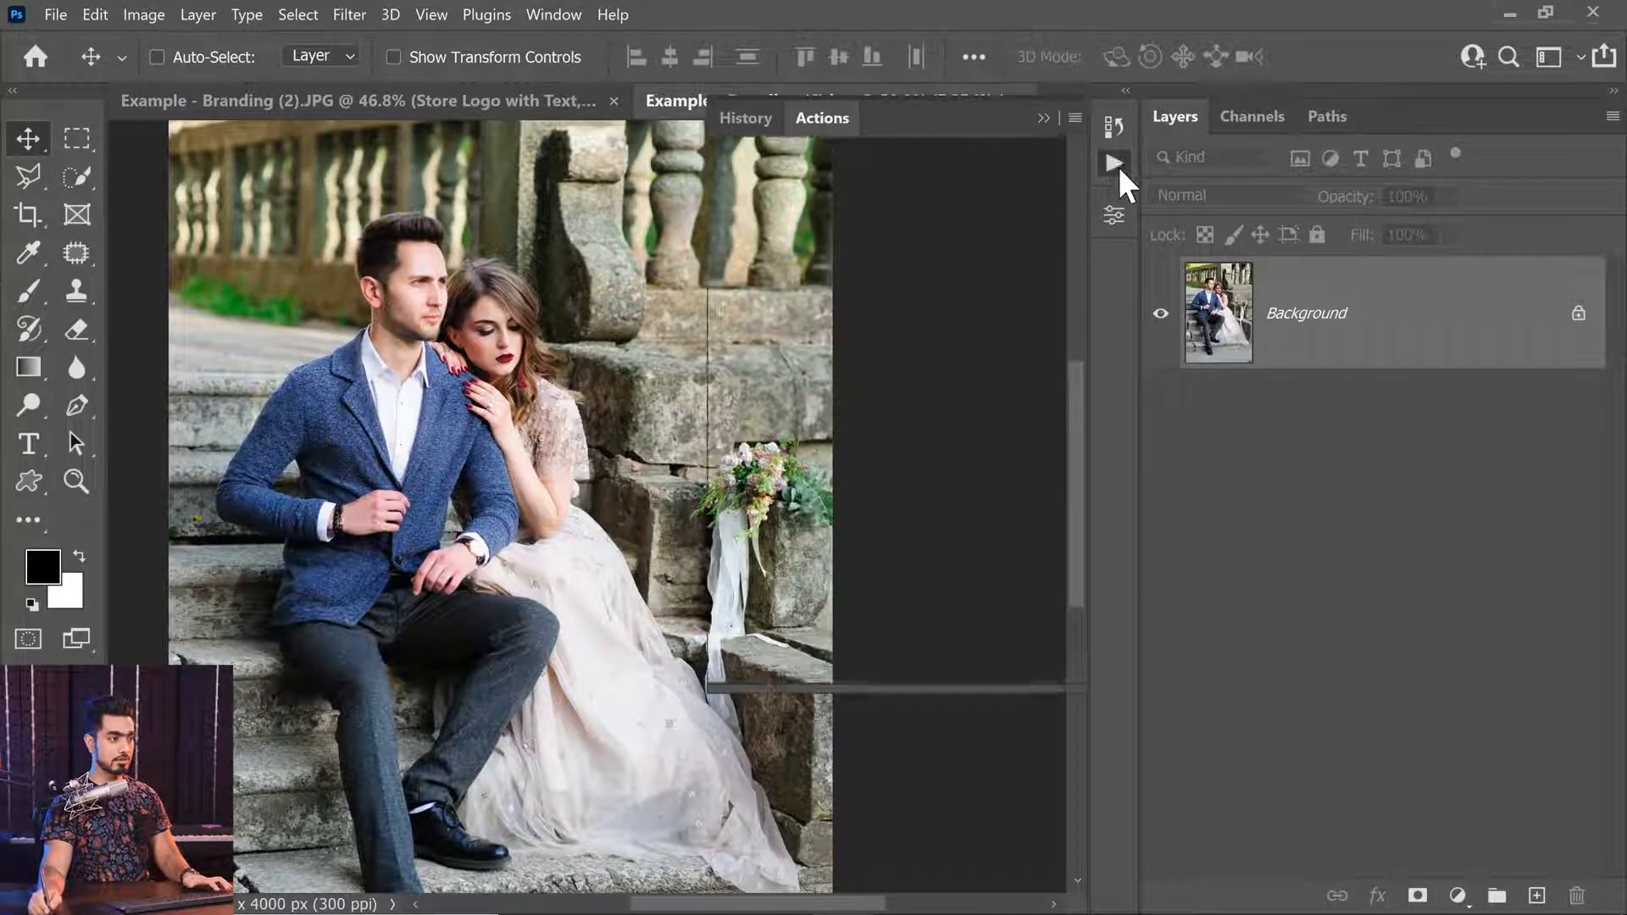
Collapse the Branding Vertical action, play Branding Horizontal on the portrait photo and inspect the logo's size.
click(794, 494)
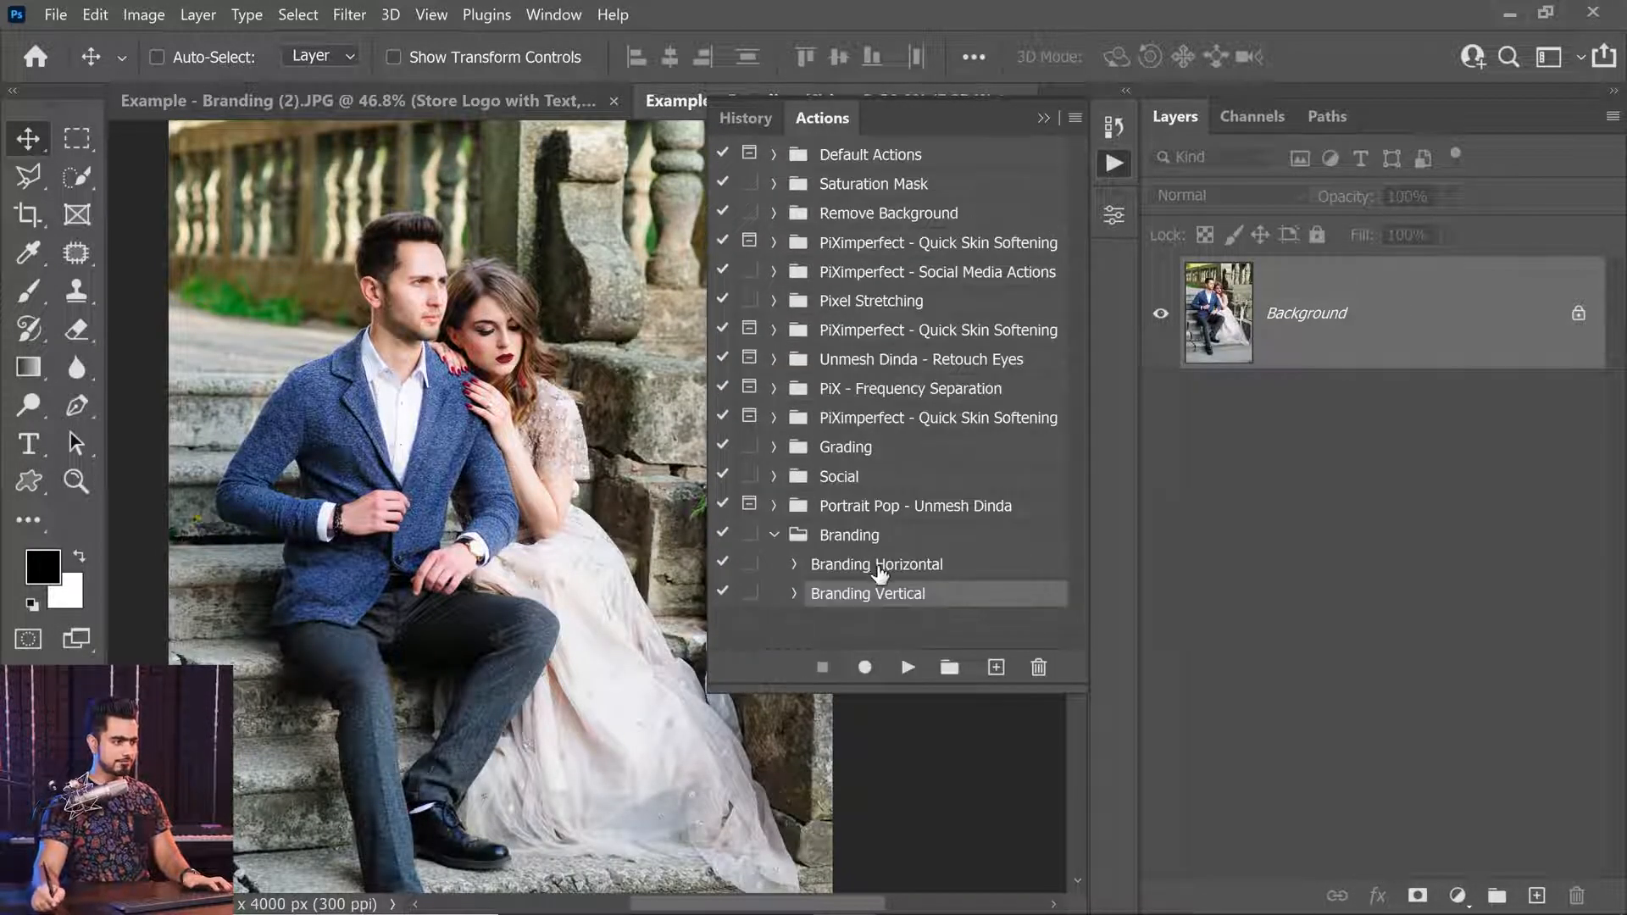
click(878, 566)
click(907, 667)
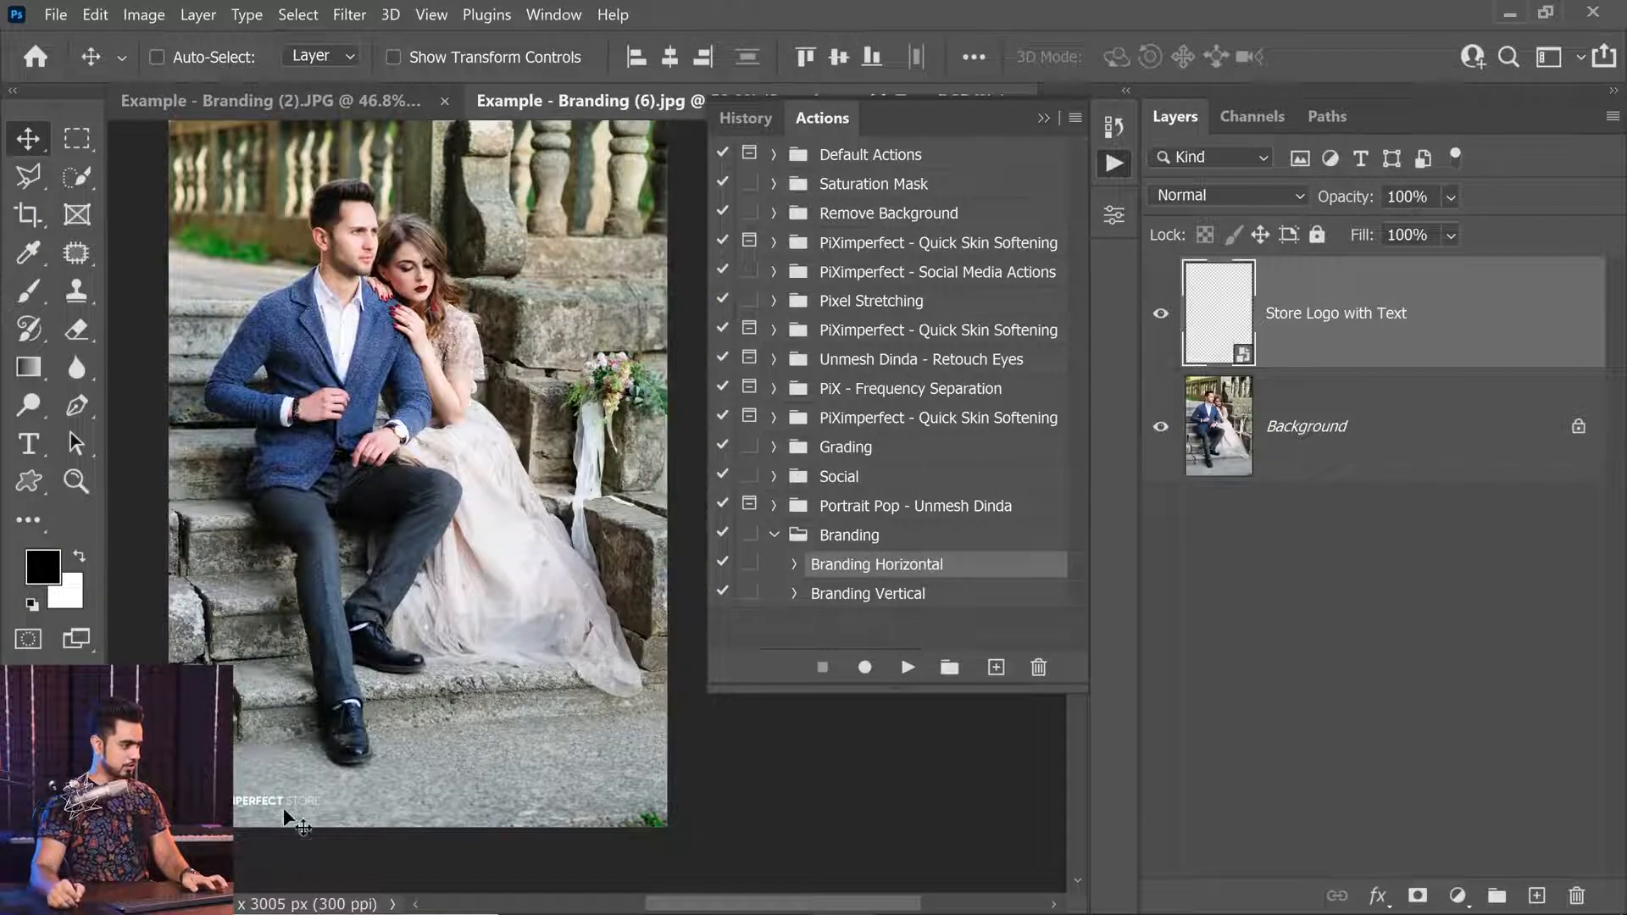
drag(272, 803, 385, 804)
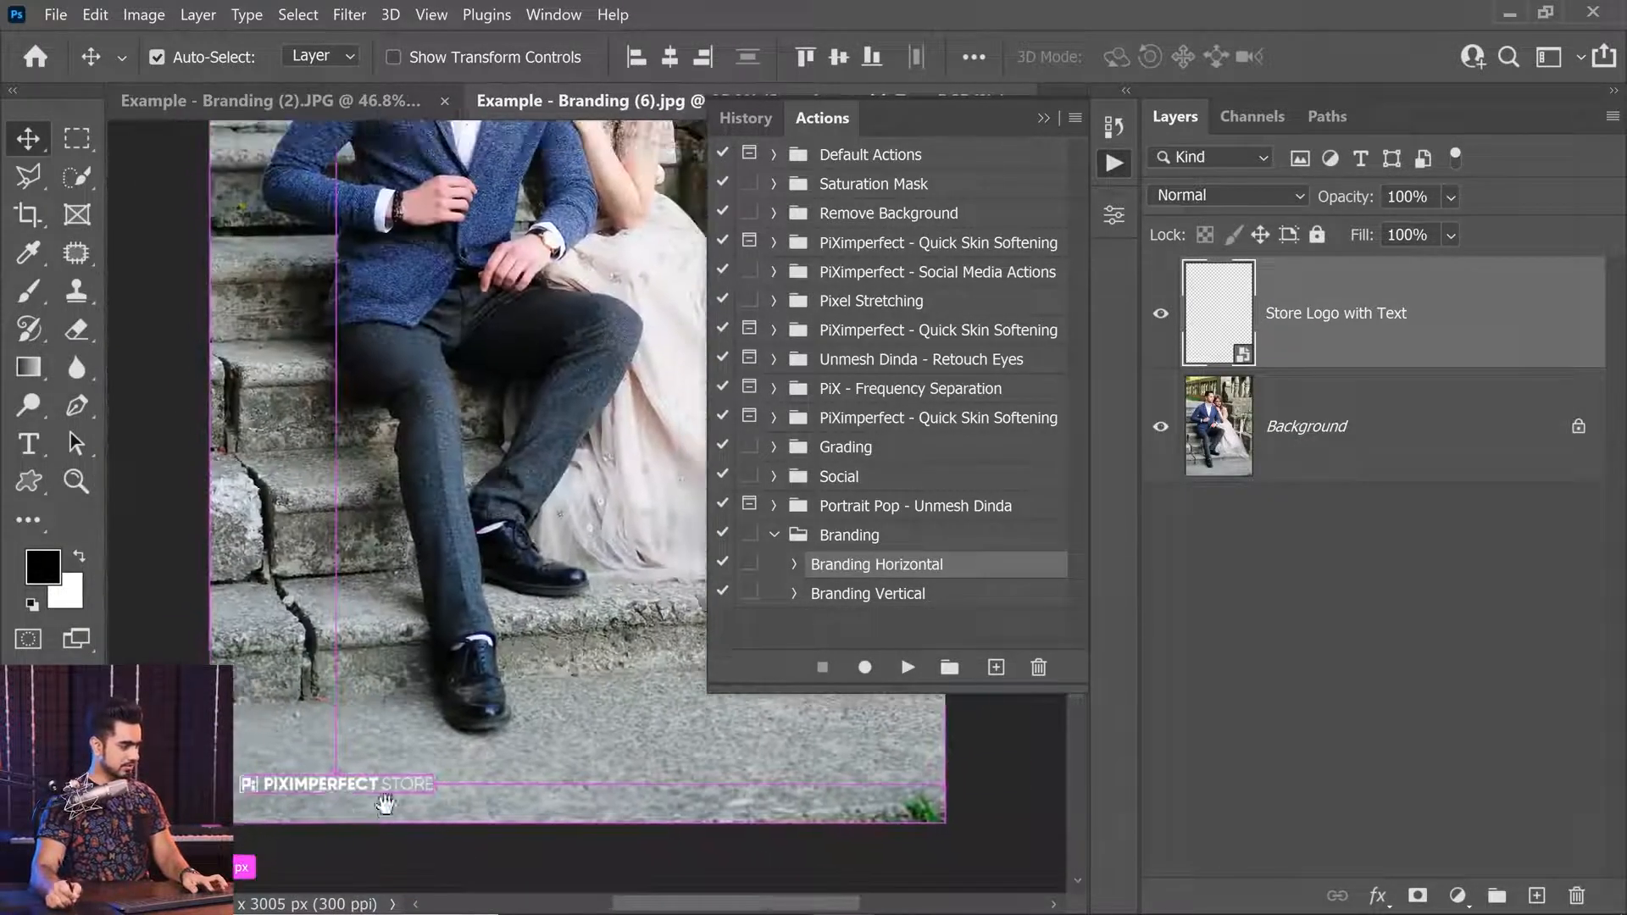
drag(507, 479, 444, 597)
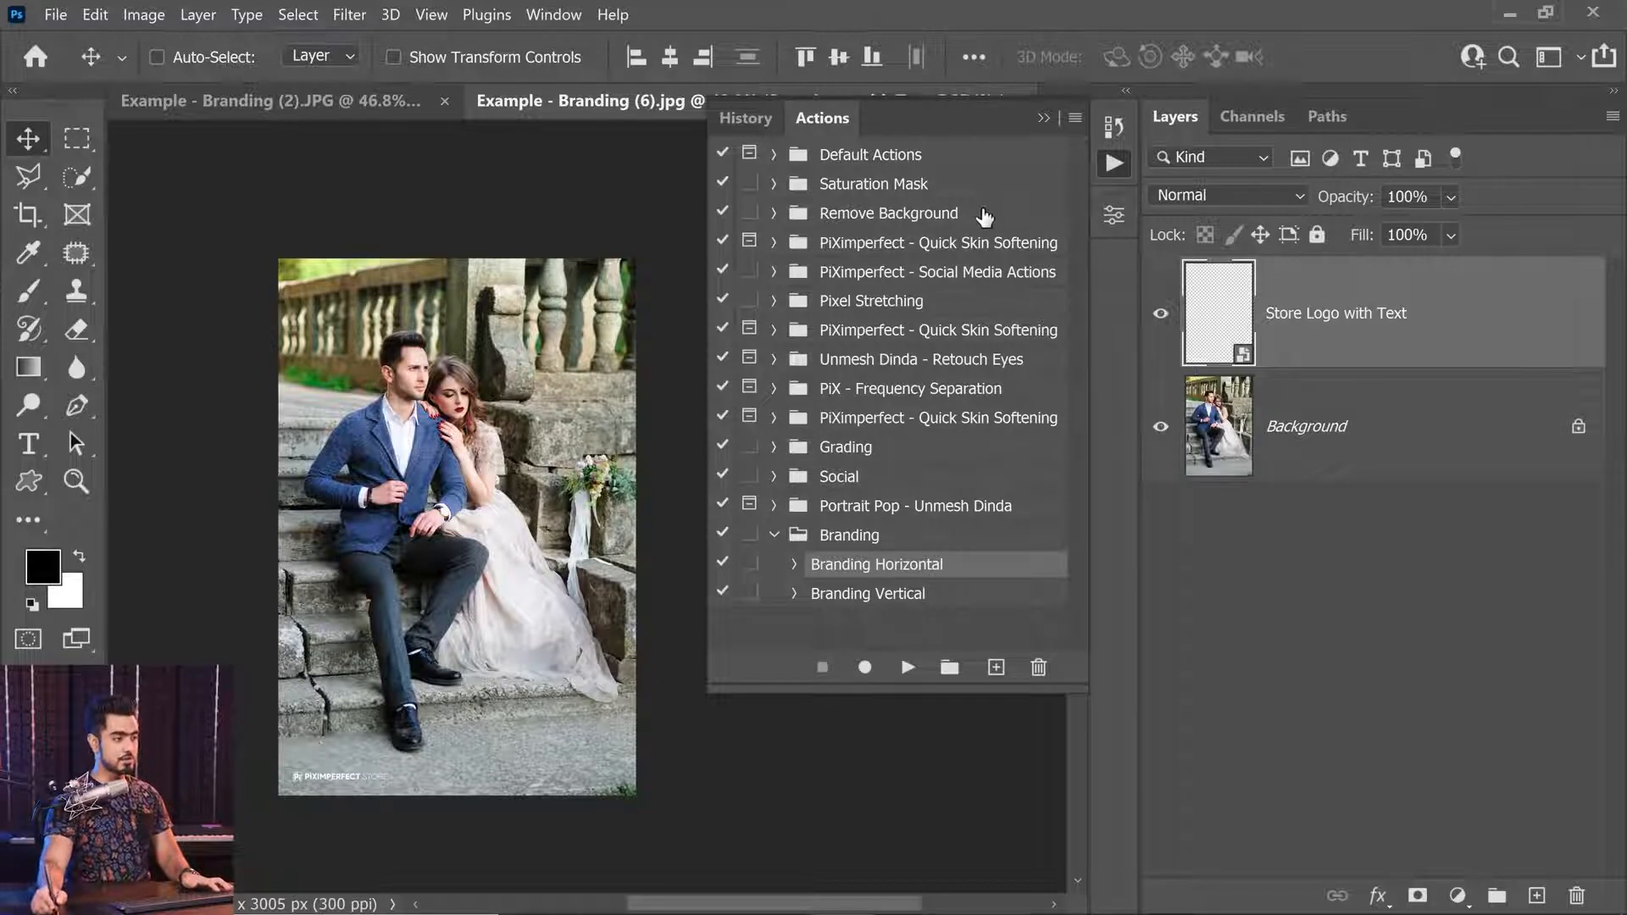
Undo the Branding Horizontal test by restoring the portrait photo's opening snapshot, and fit the photo in view.
click(1114, 127)
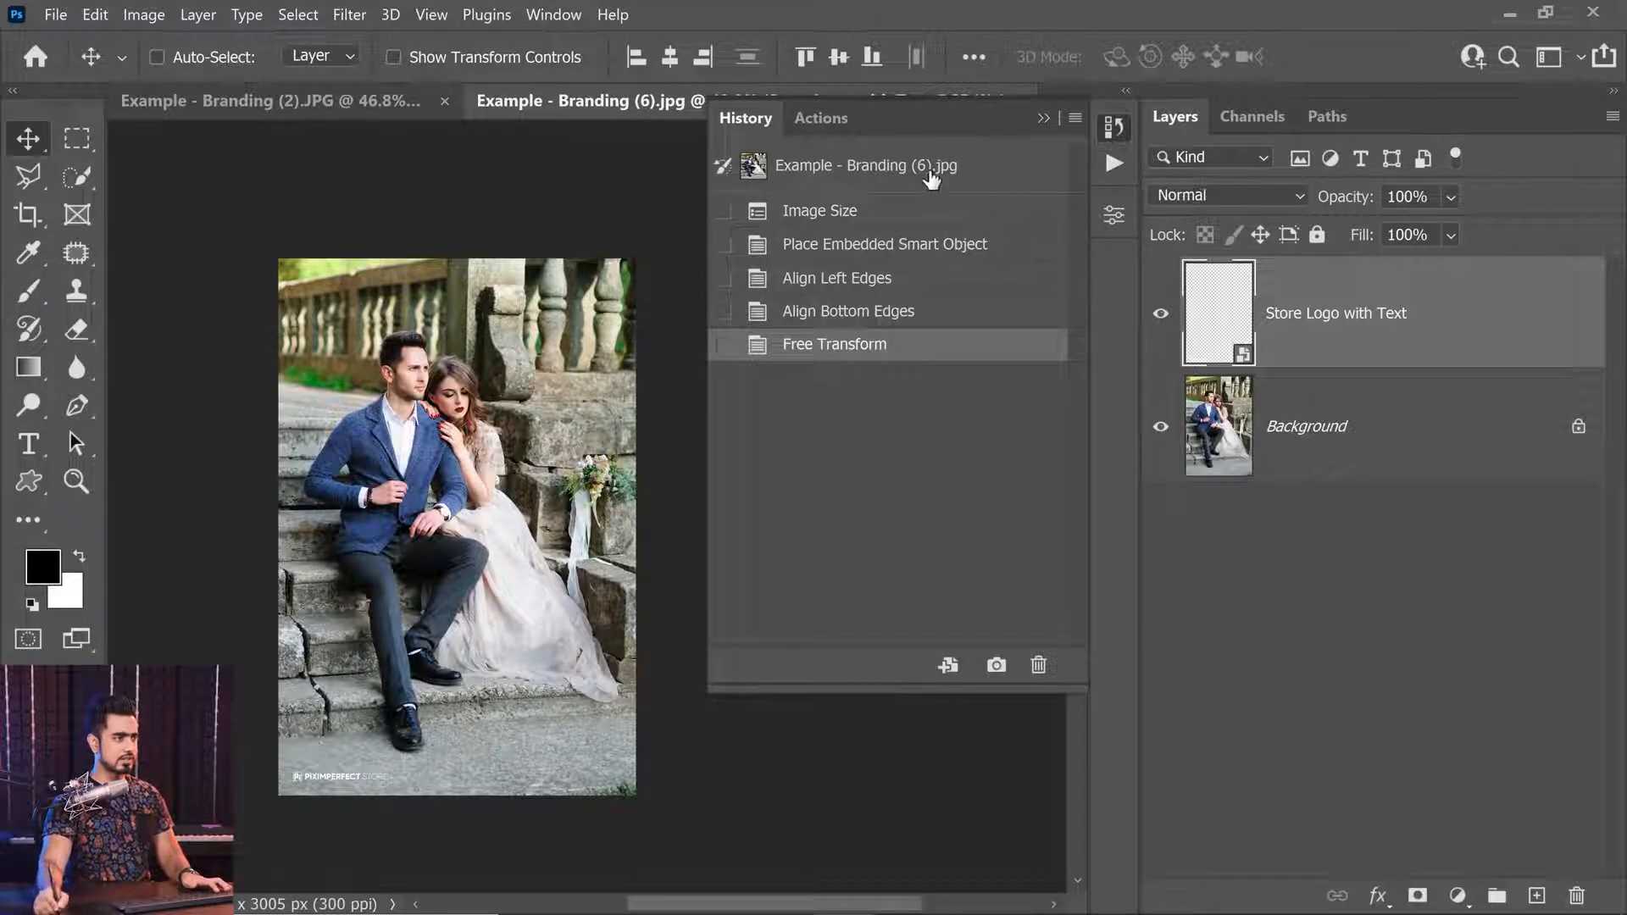
click(932, 169)
click(1043, 118)
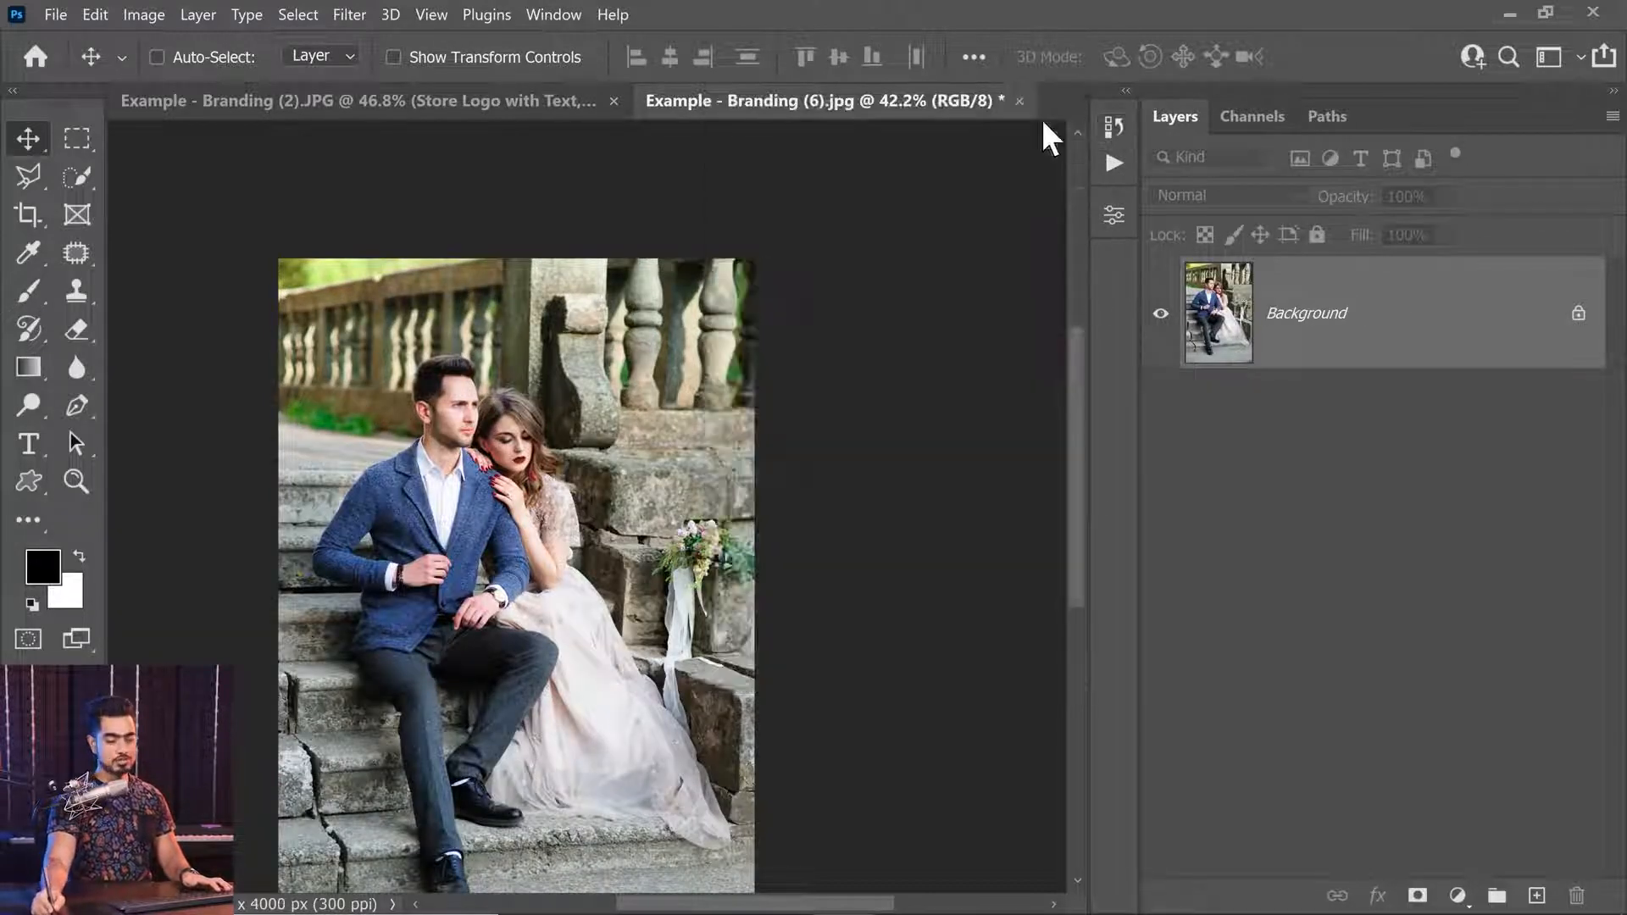
key(ctrl+0)
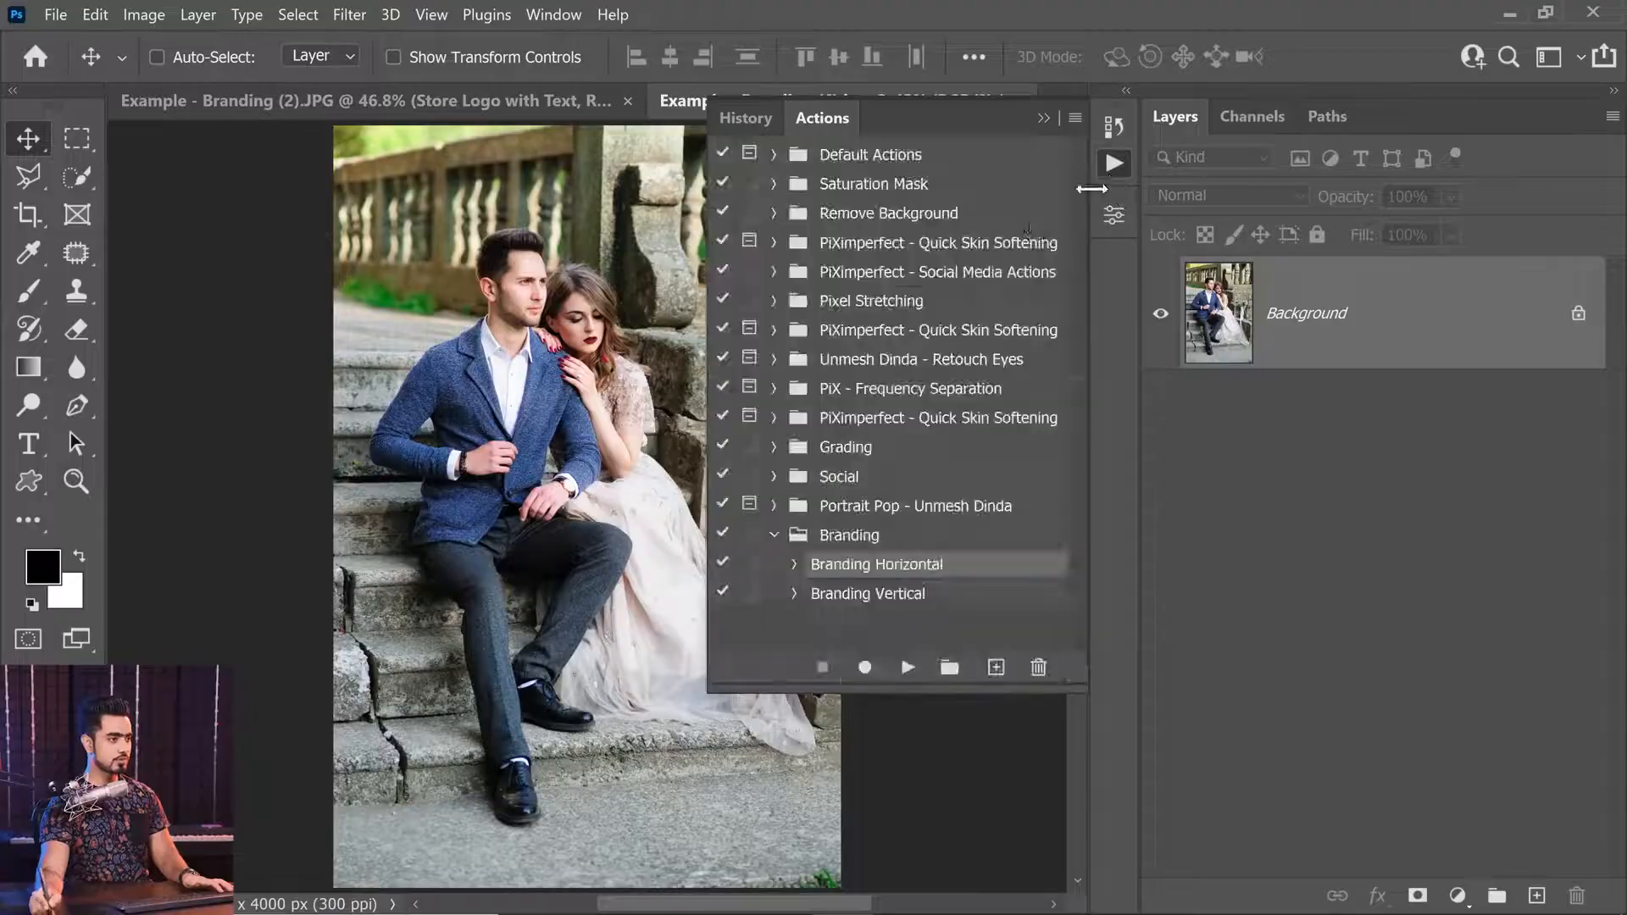
Create a new action named Branding - Master in the Branding set and start recording it.
click(888, 536)
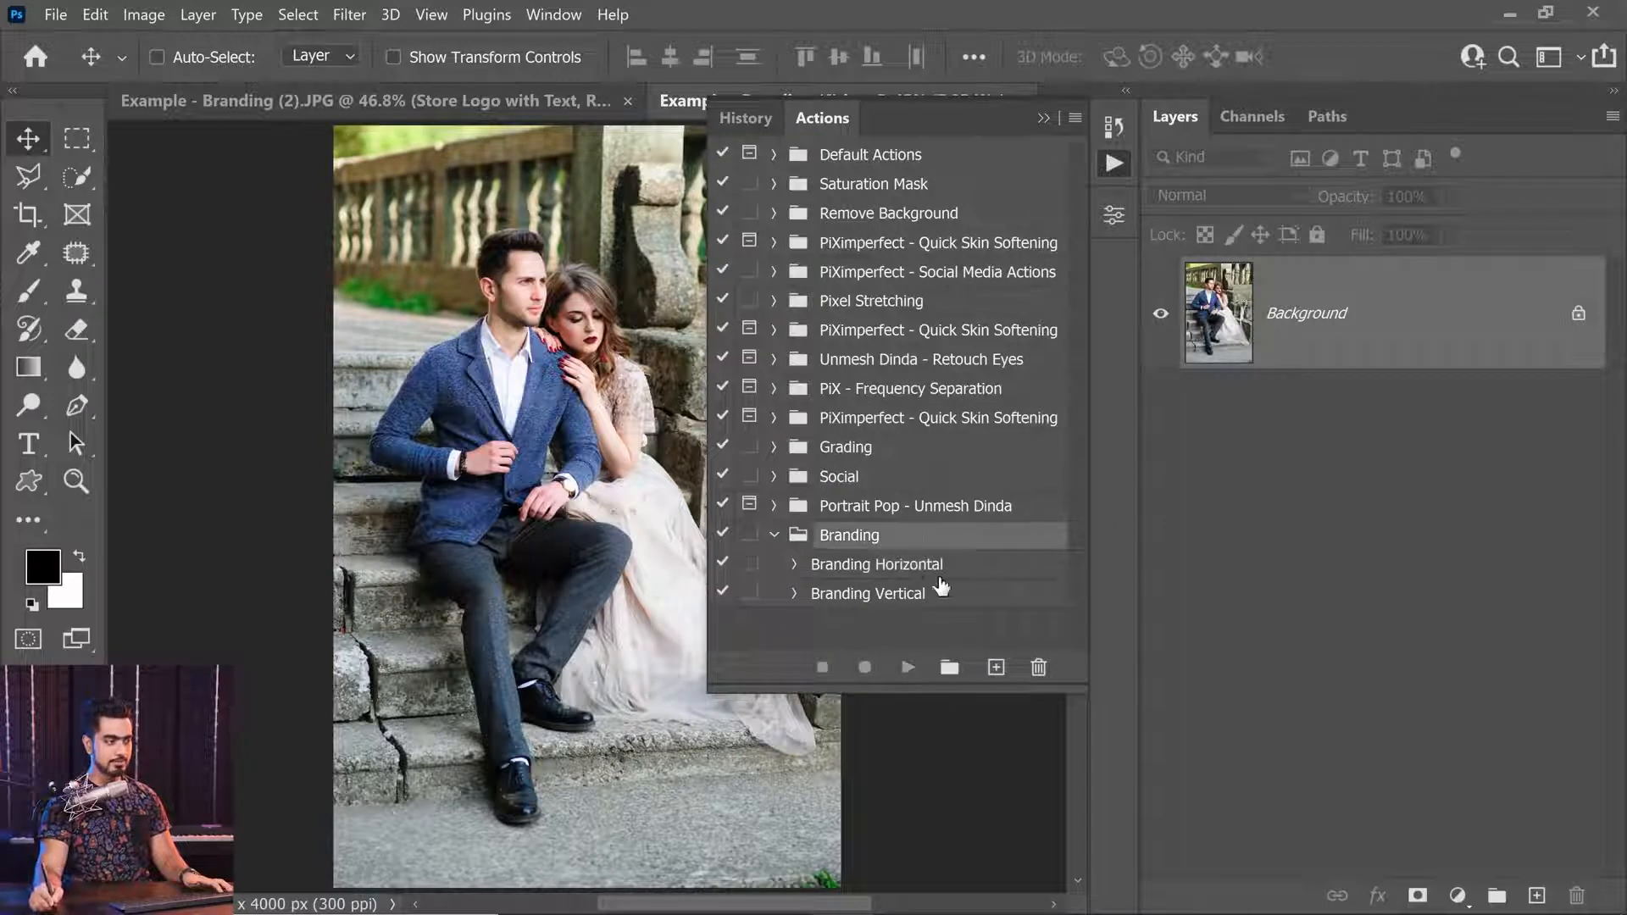
click(995, 668)
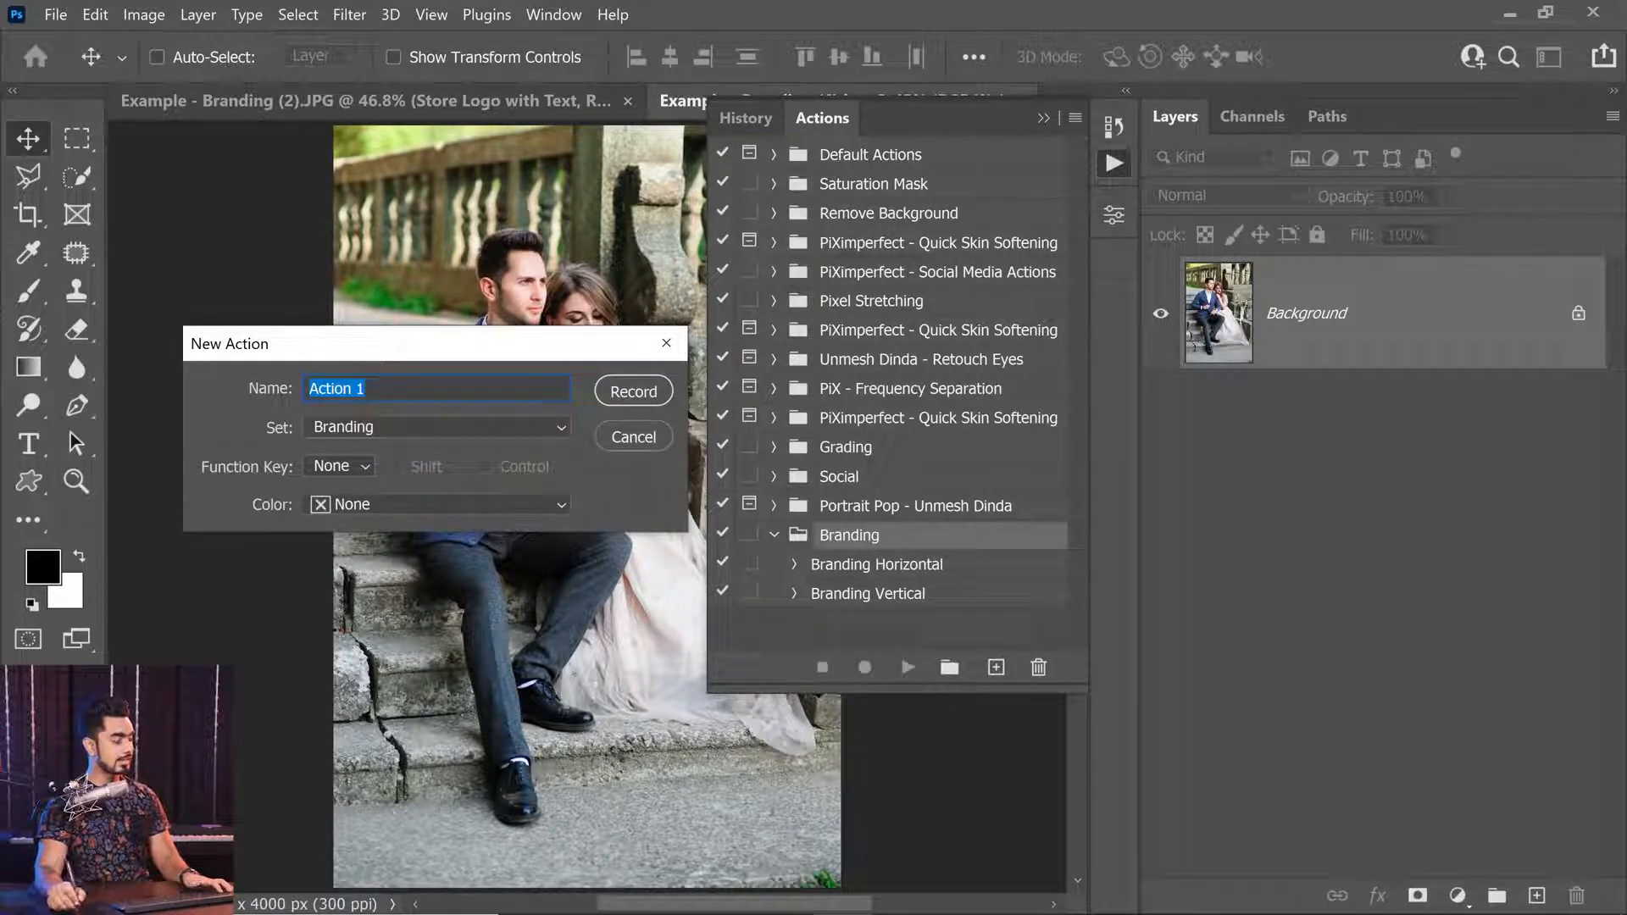
text(Branding - Master)
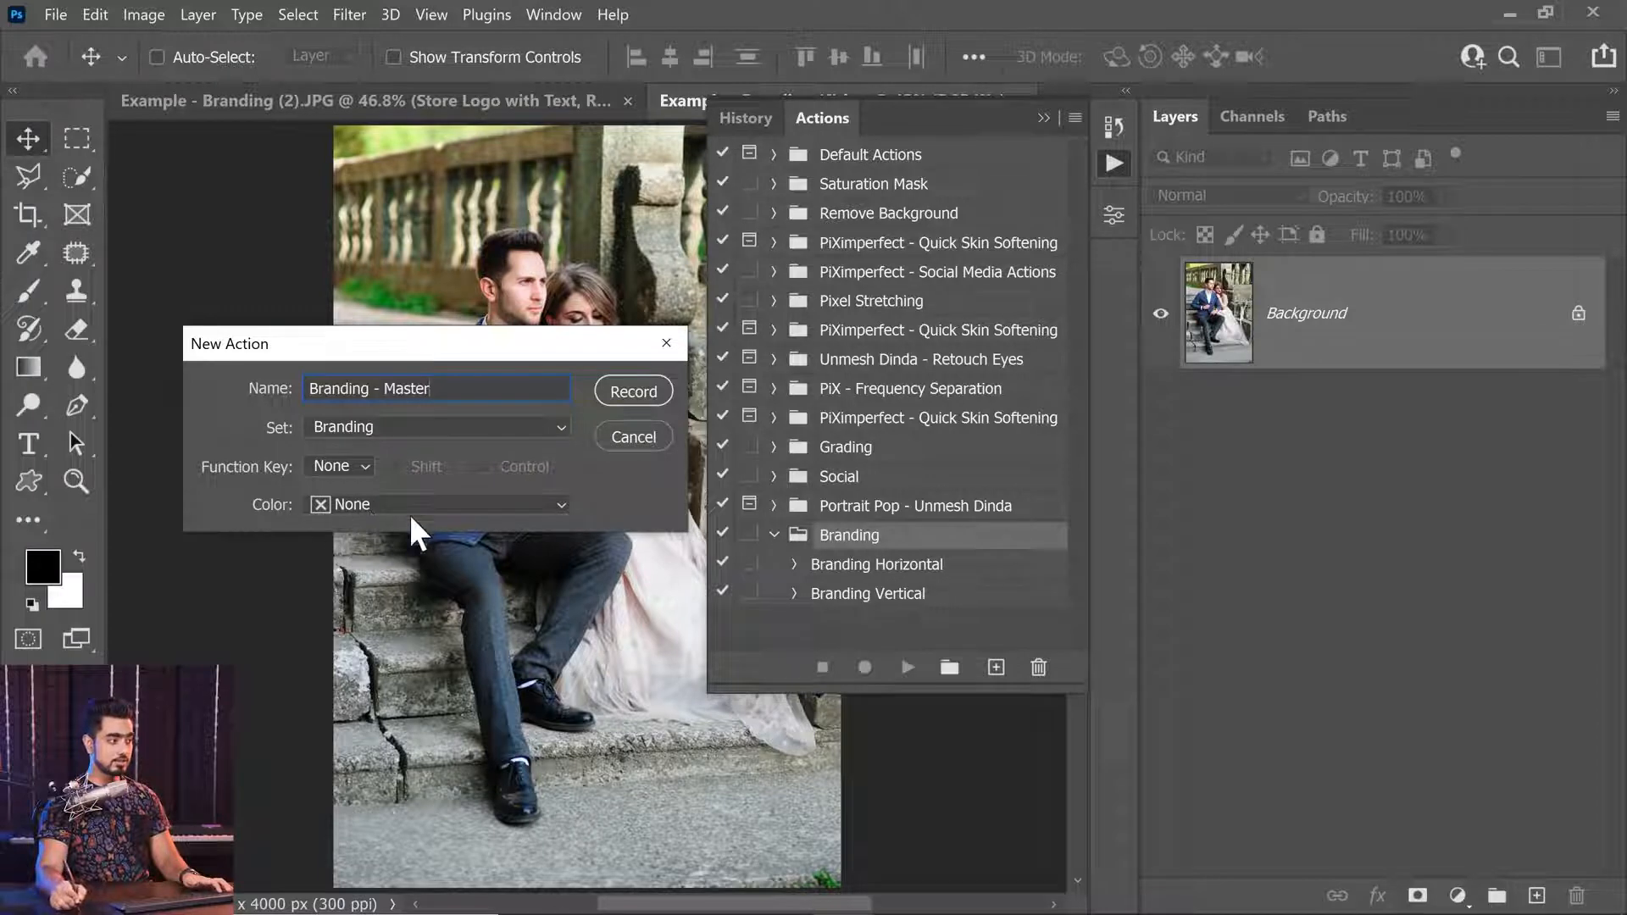
click(631, 394)
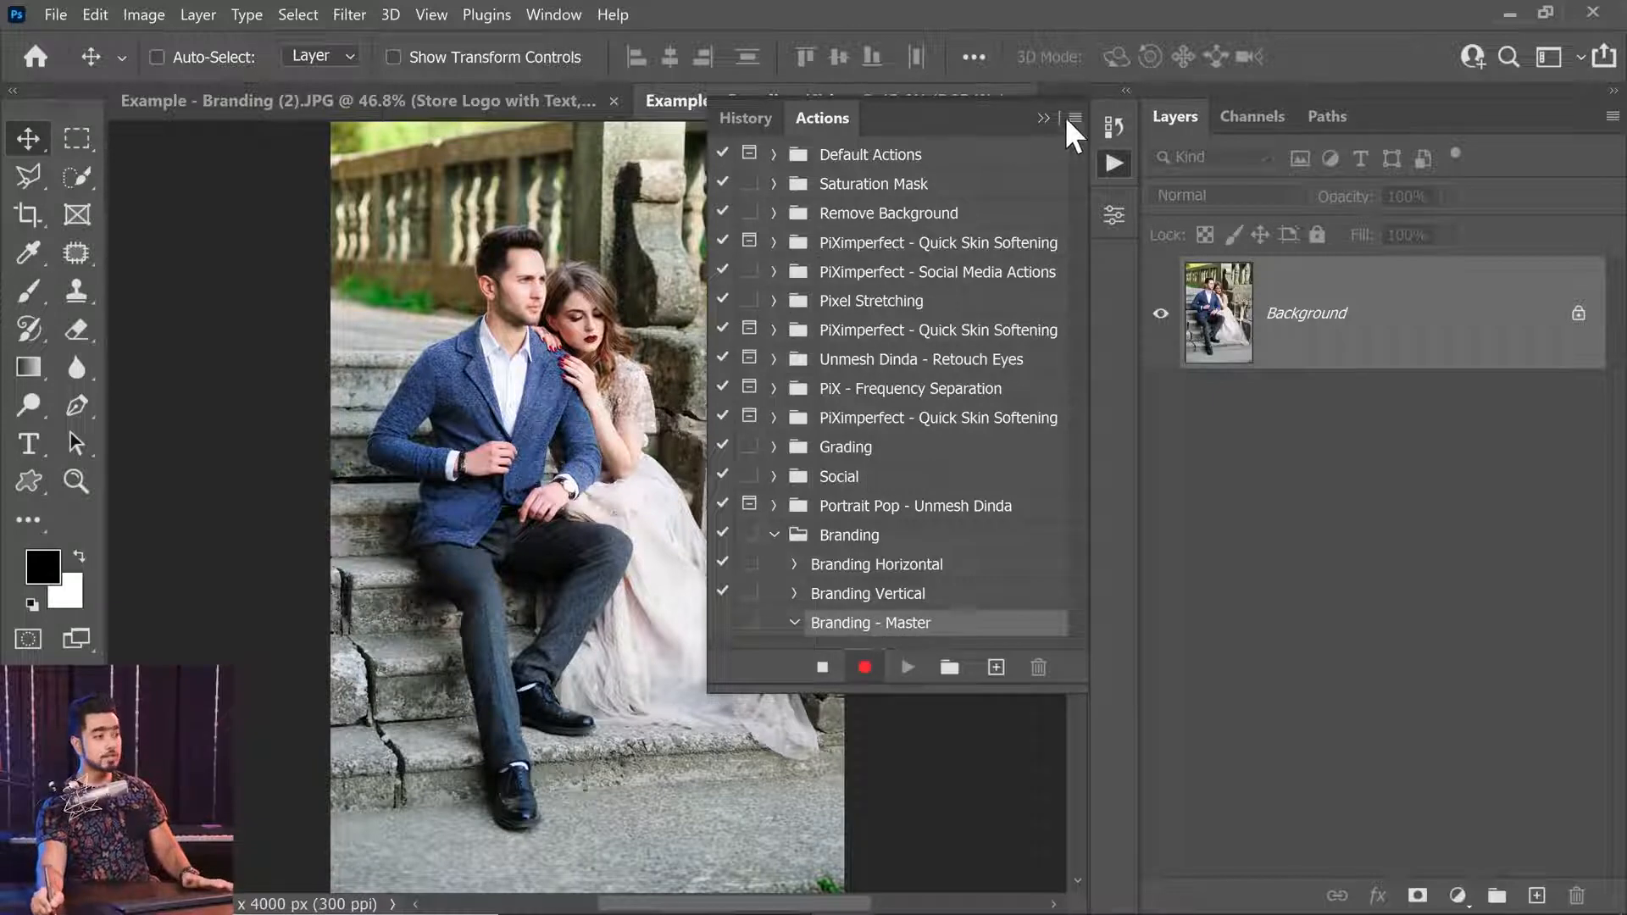
Insert a conditional into the Branding - Master action with the condition Document Is Landscape.
click(1072, 118)
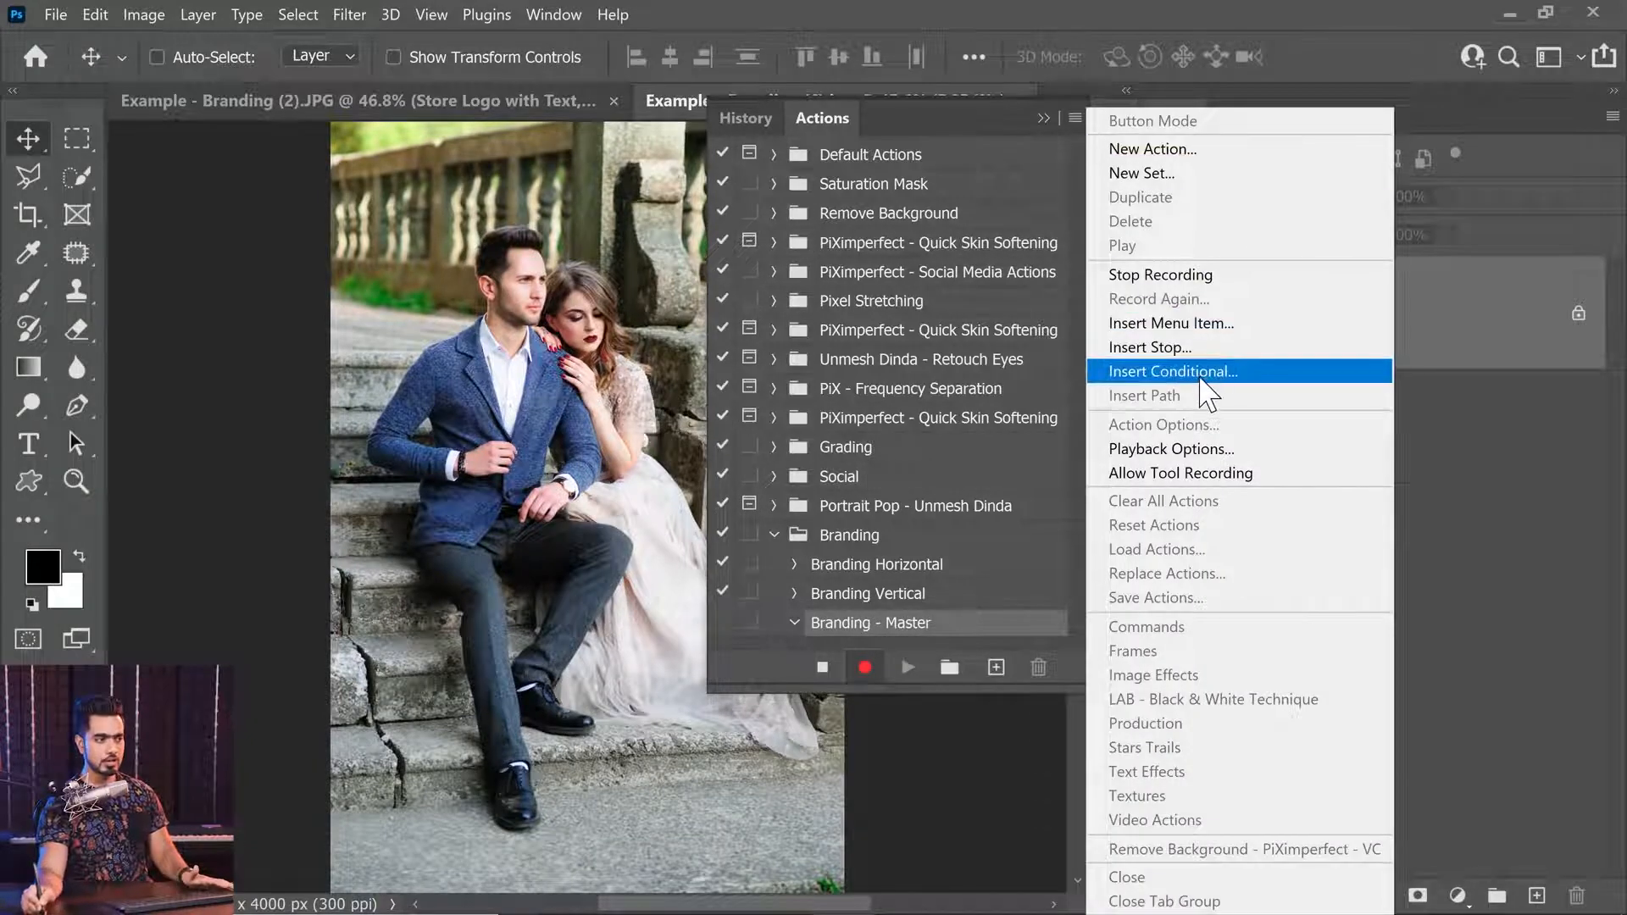
click(1200, 377)
drag(853, 245, 745, 292)
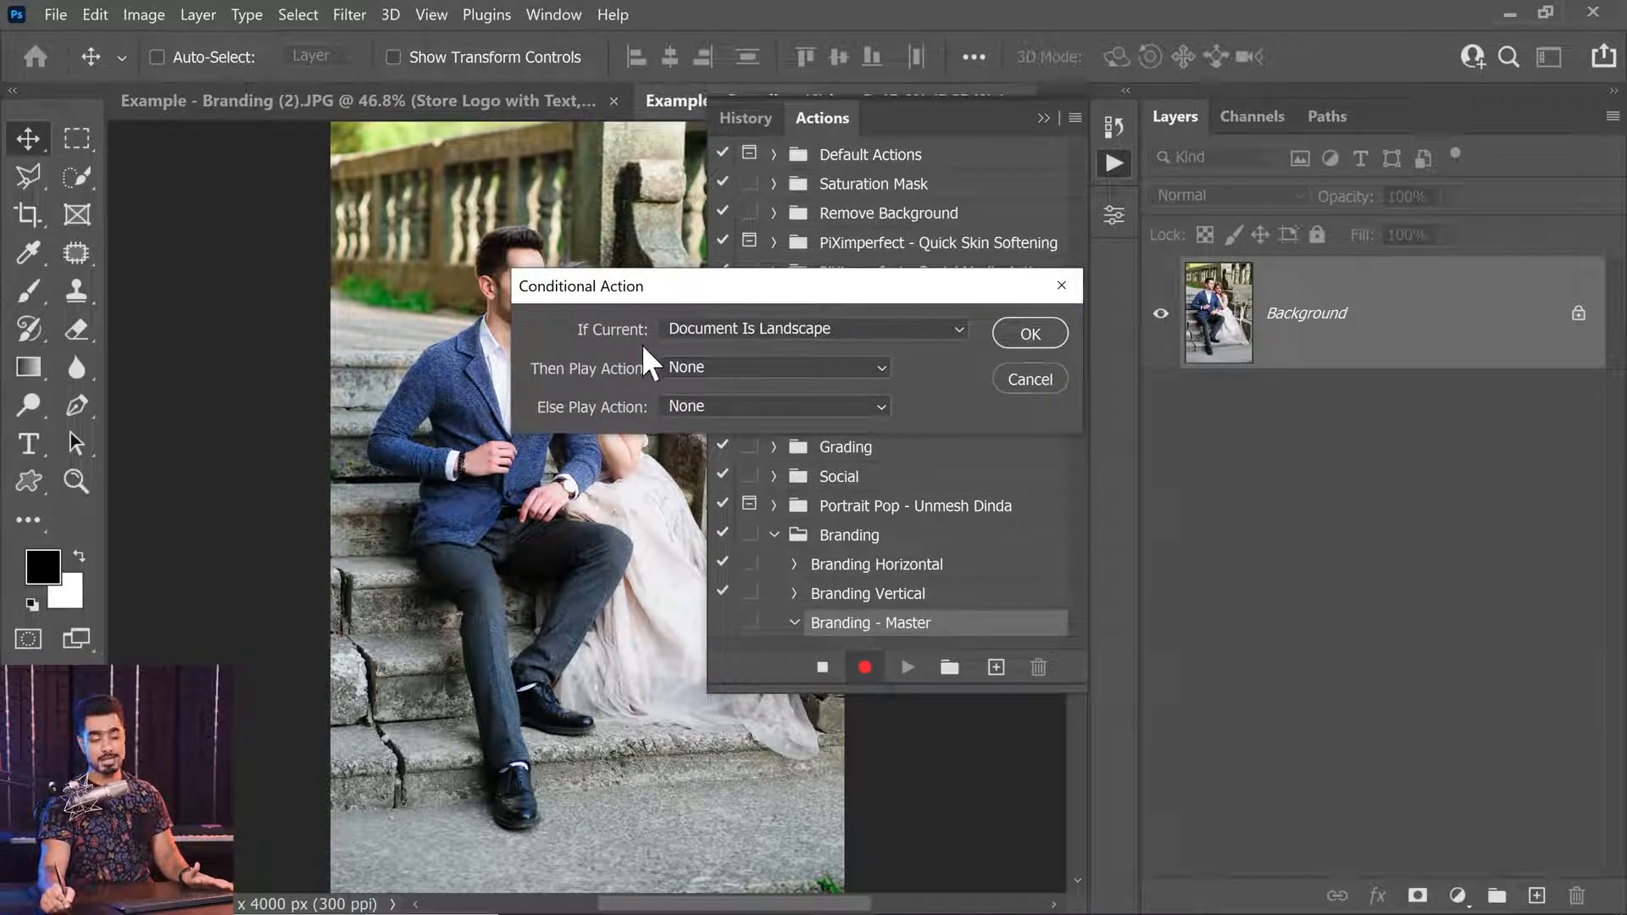
click(716, 330)
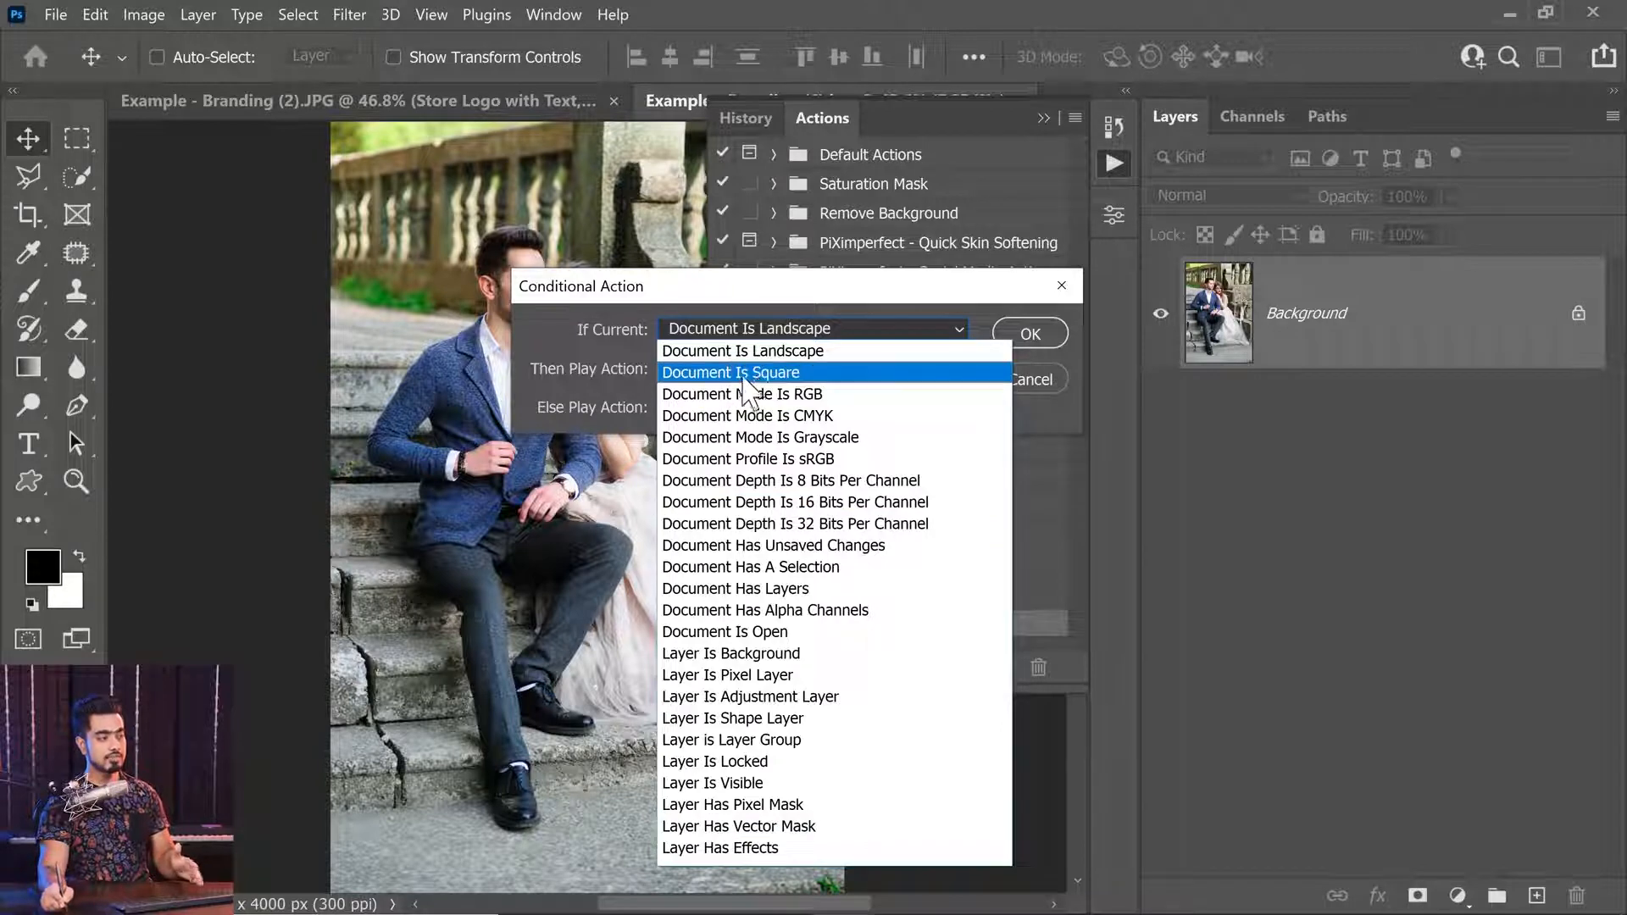
click(797, 353)
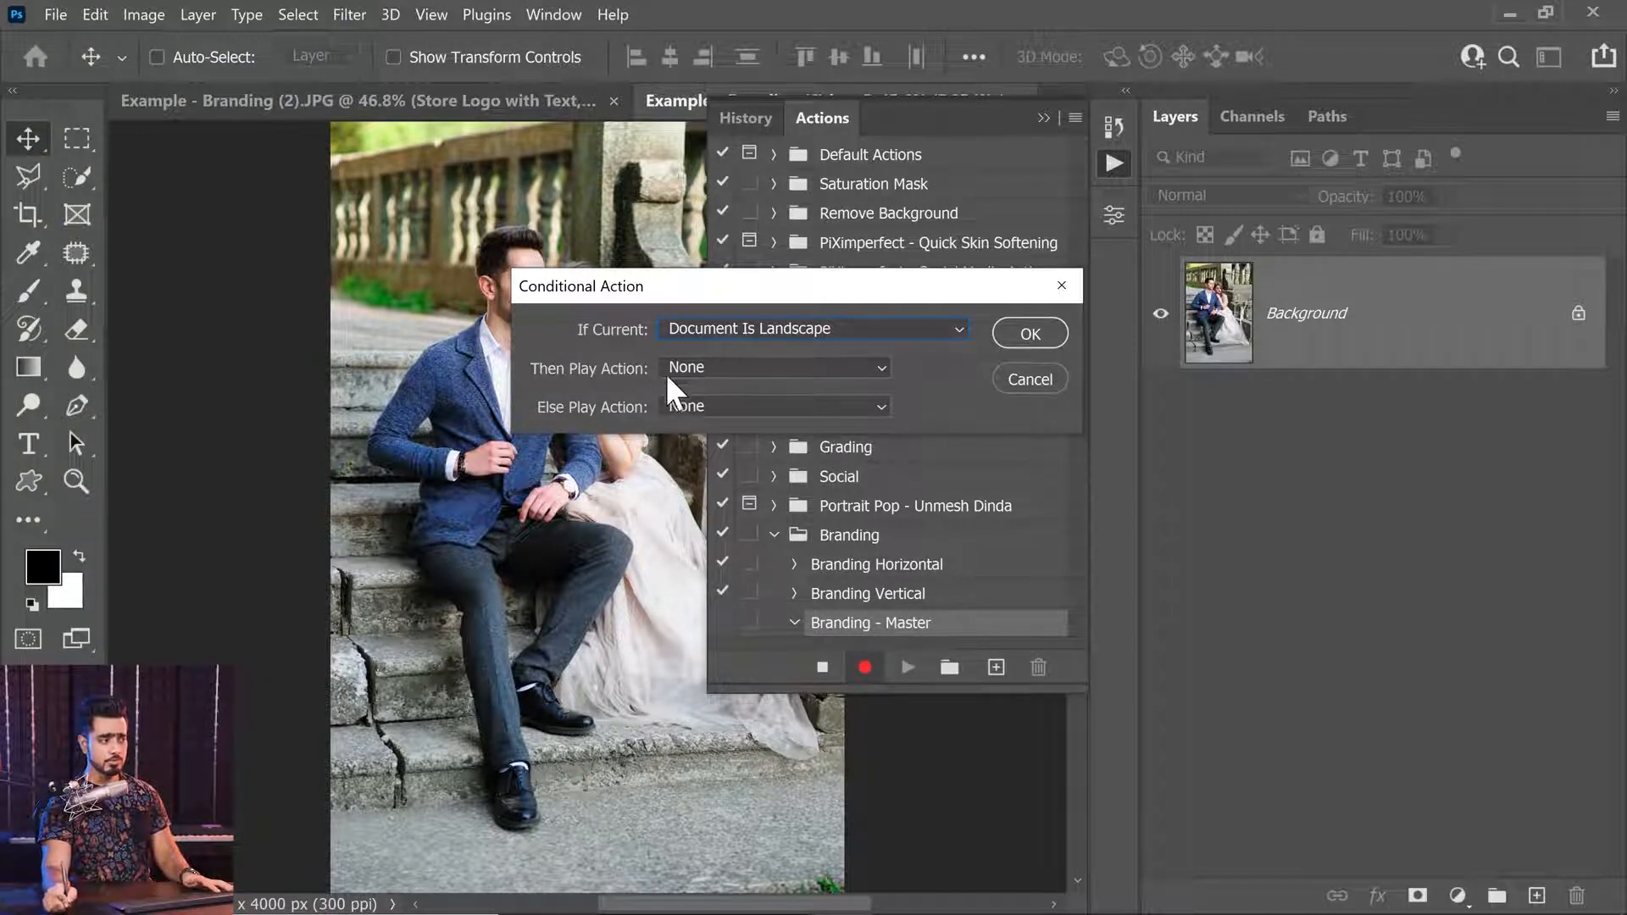
Have the conditional play Branding Horizontal if true and Branding Vertical otherwise, confirm it, and stop recording the action.
click(697, 367)
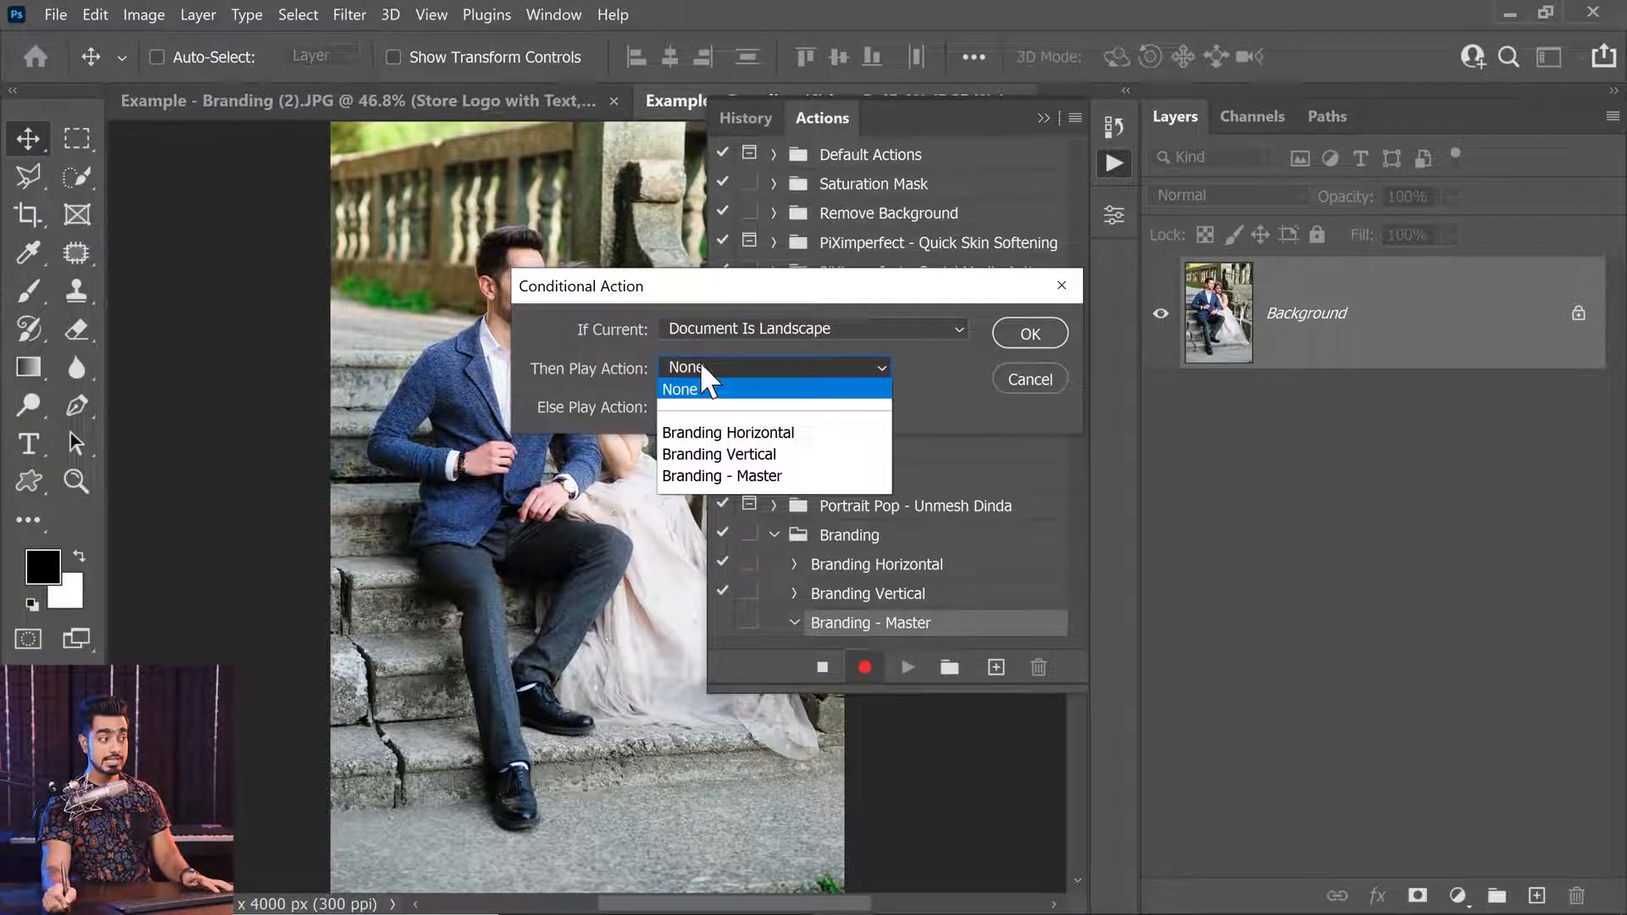
click(748, 434)
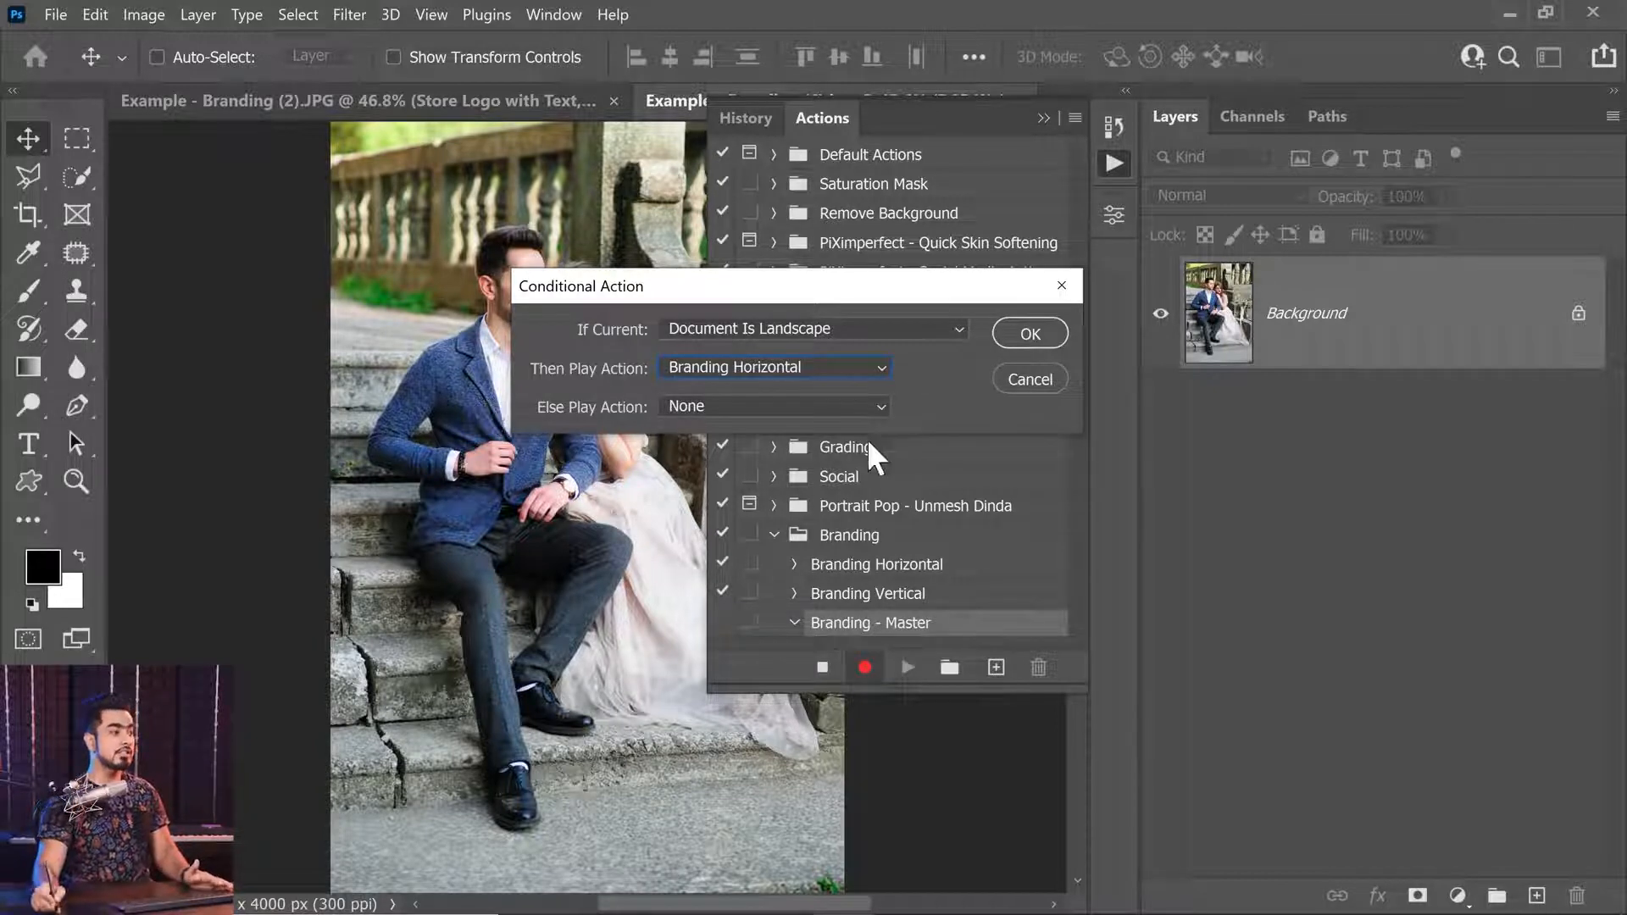
click(777, 408)
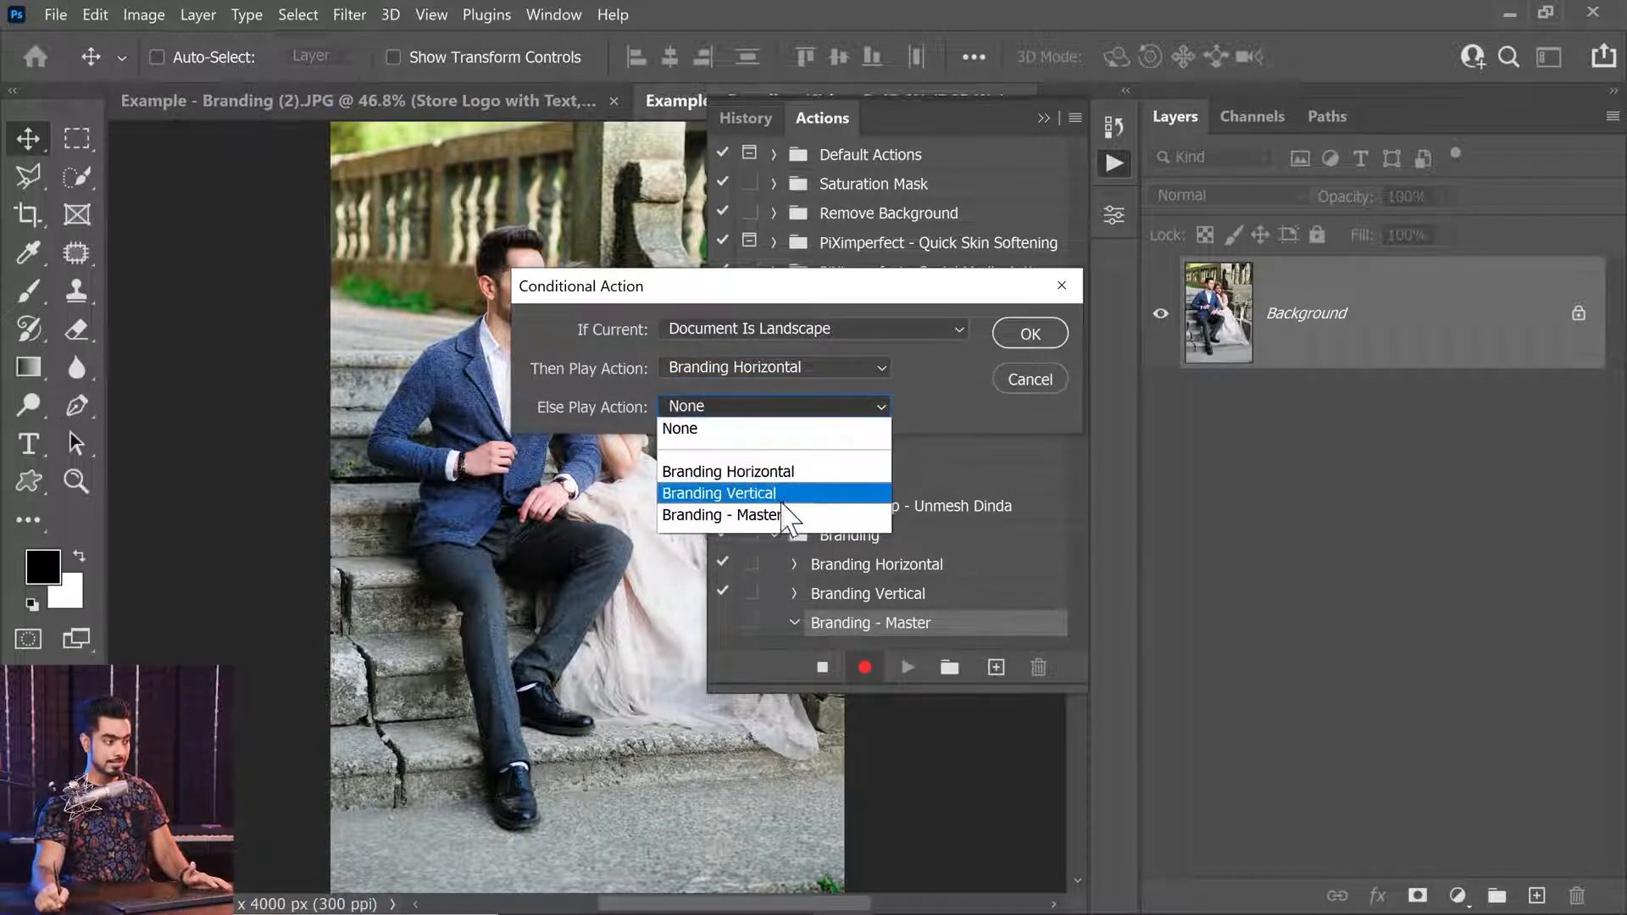
click(788, 496)
click(1027, 334)
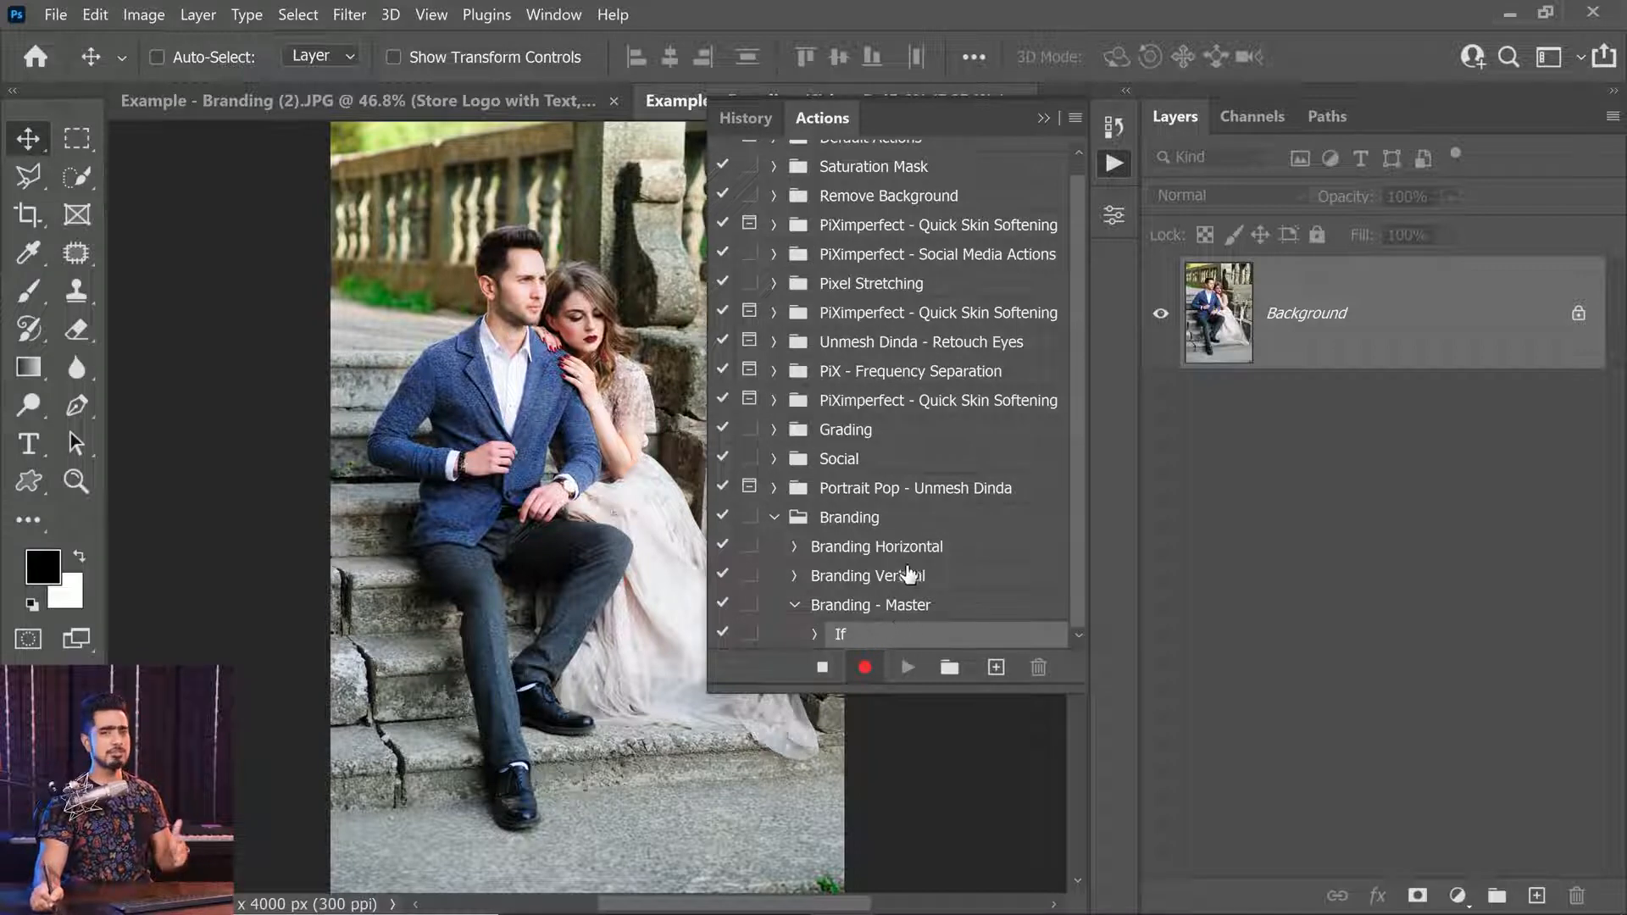
click(822, 669)
click(794, 605)
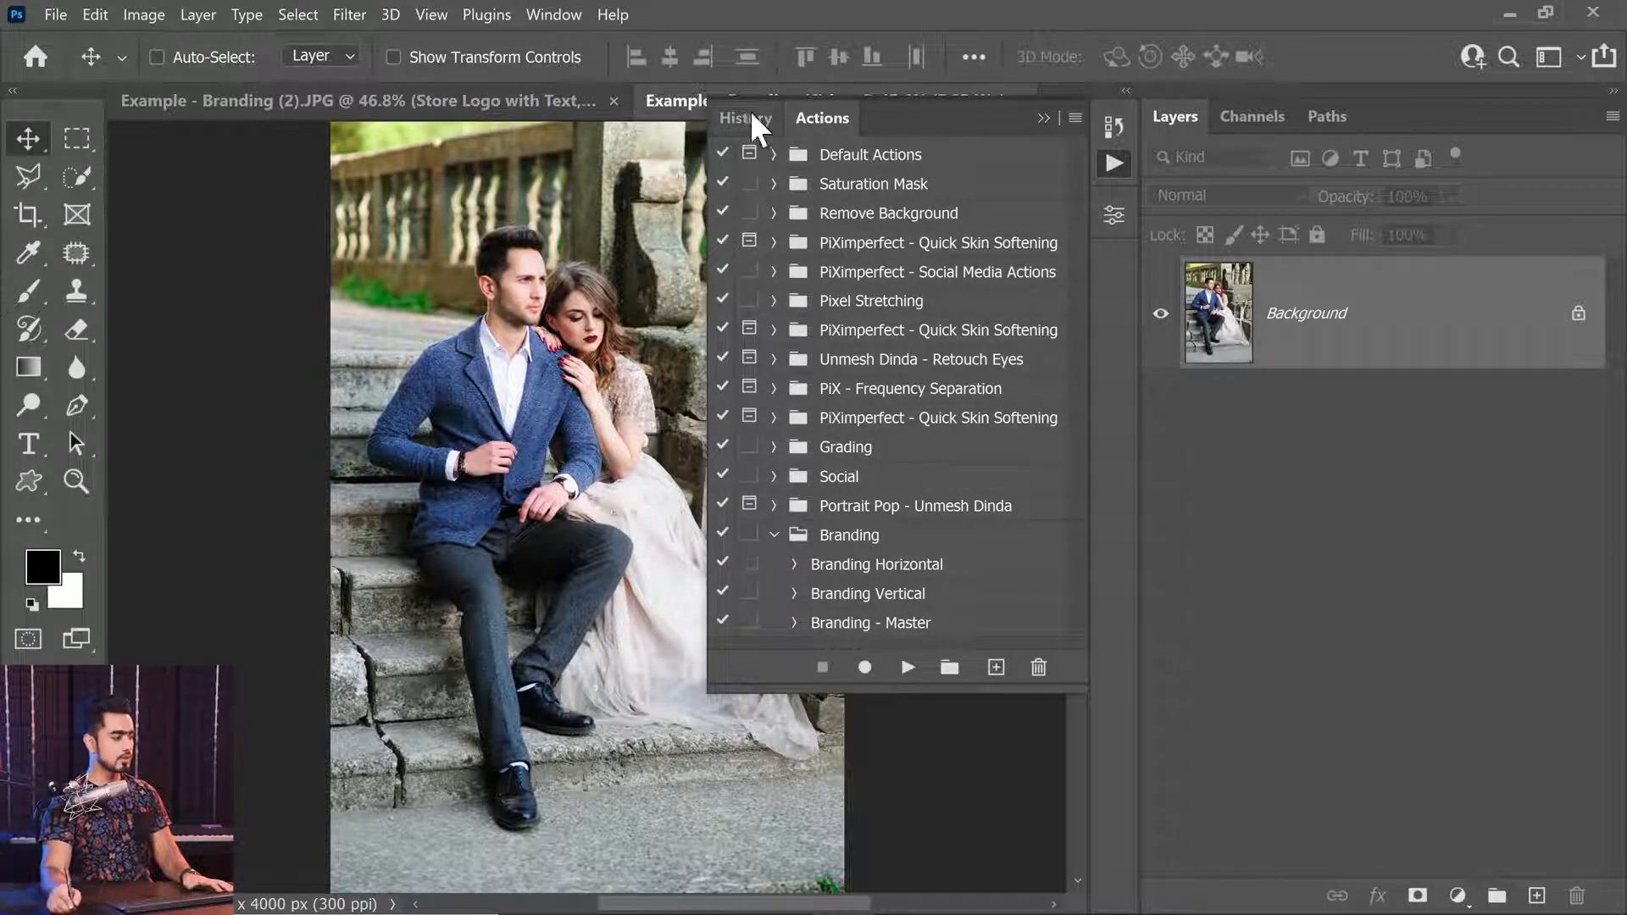
Close the Example - Branding (2).JPG document without saving its changes.
drag(559, 346, 448, 361)
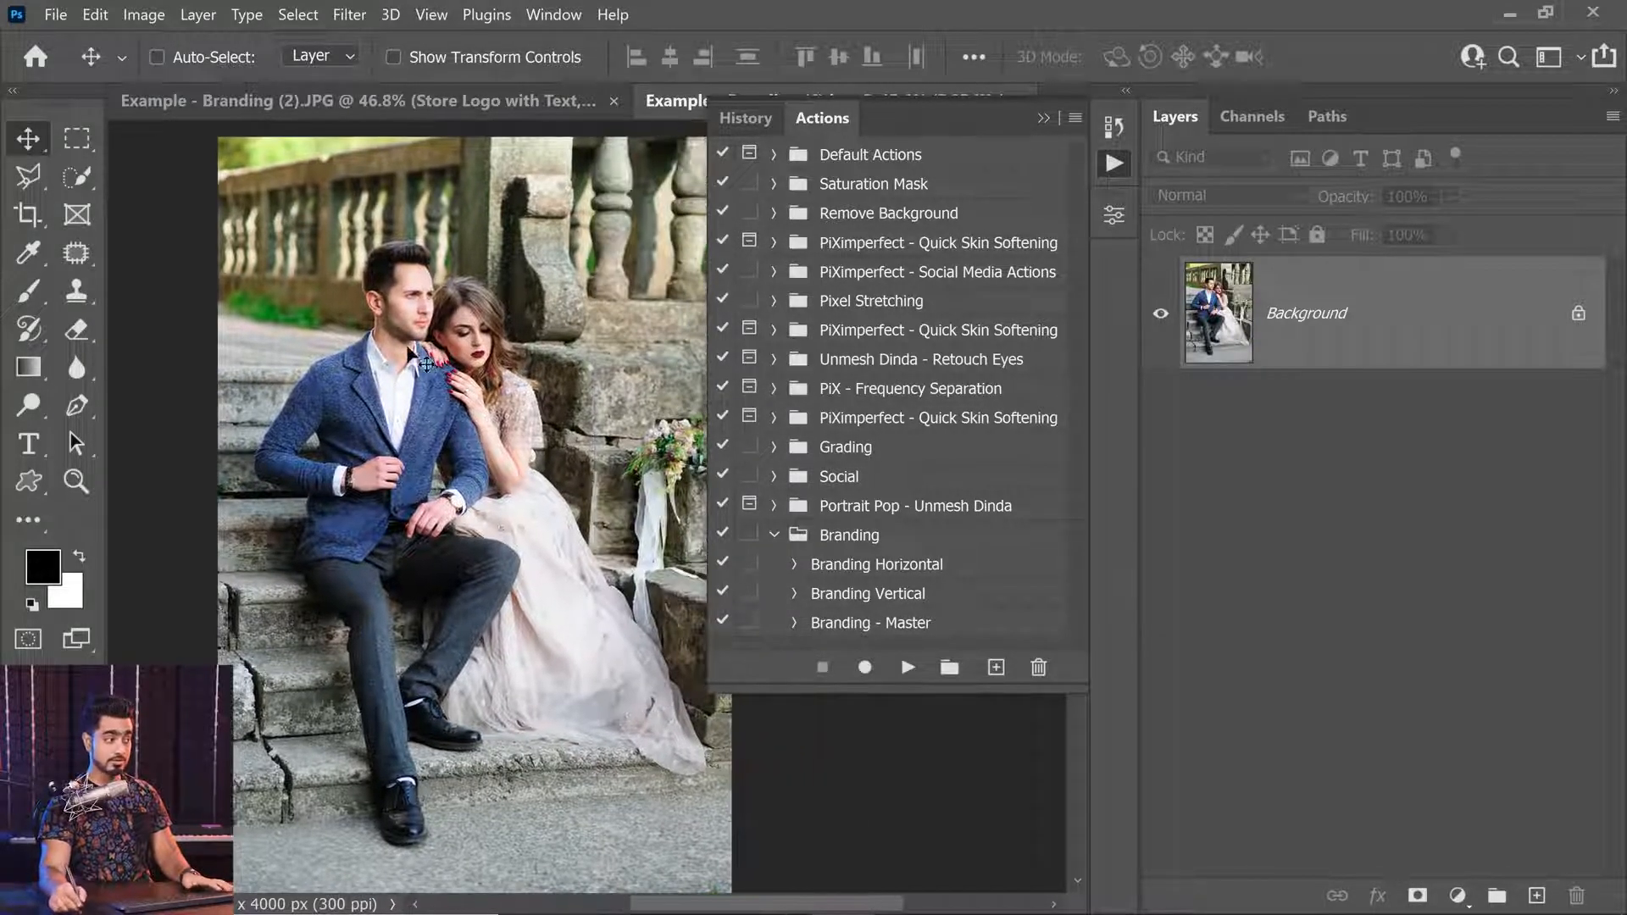
click(430, 103)
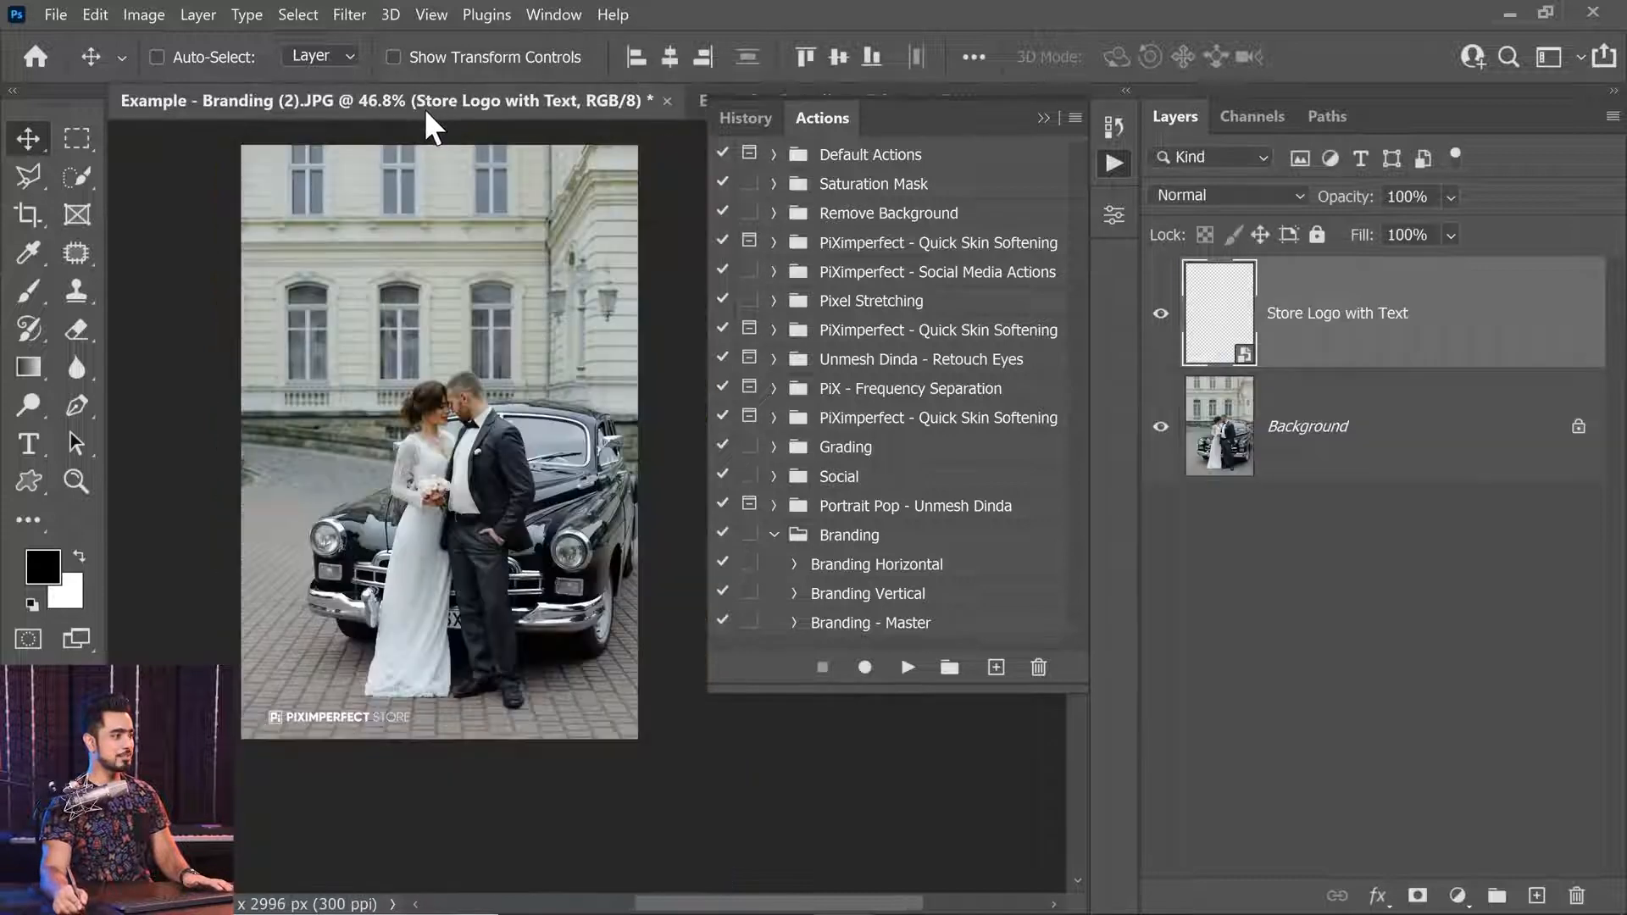
click(667, 101)
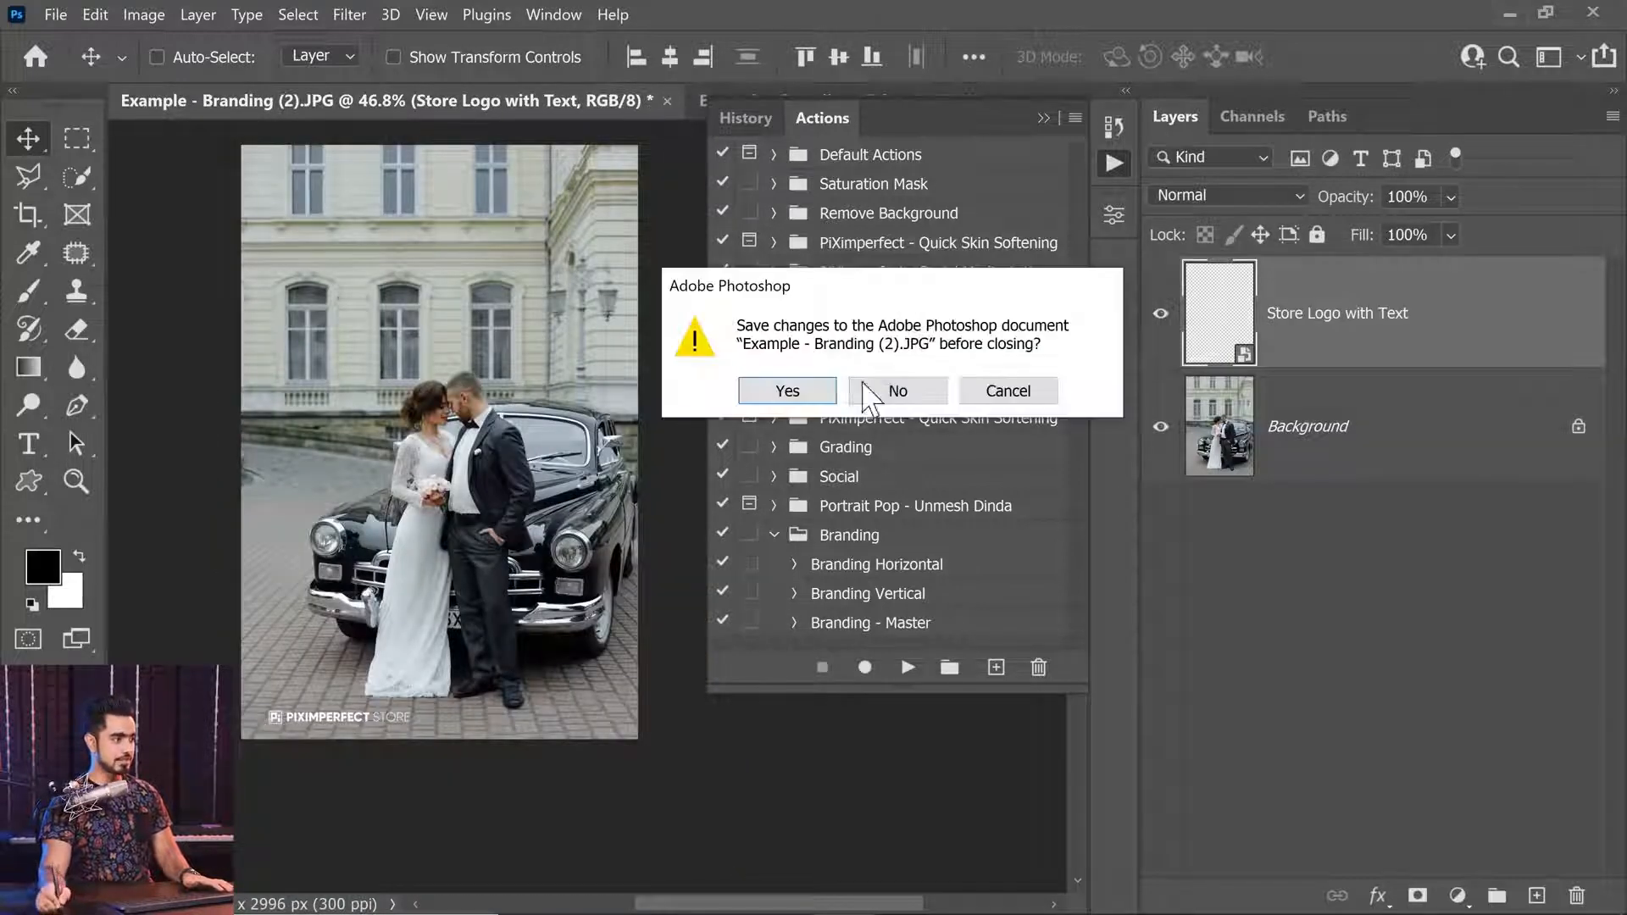
click(873, 390)
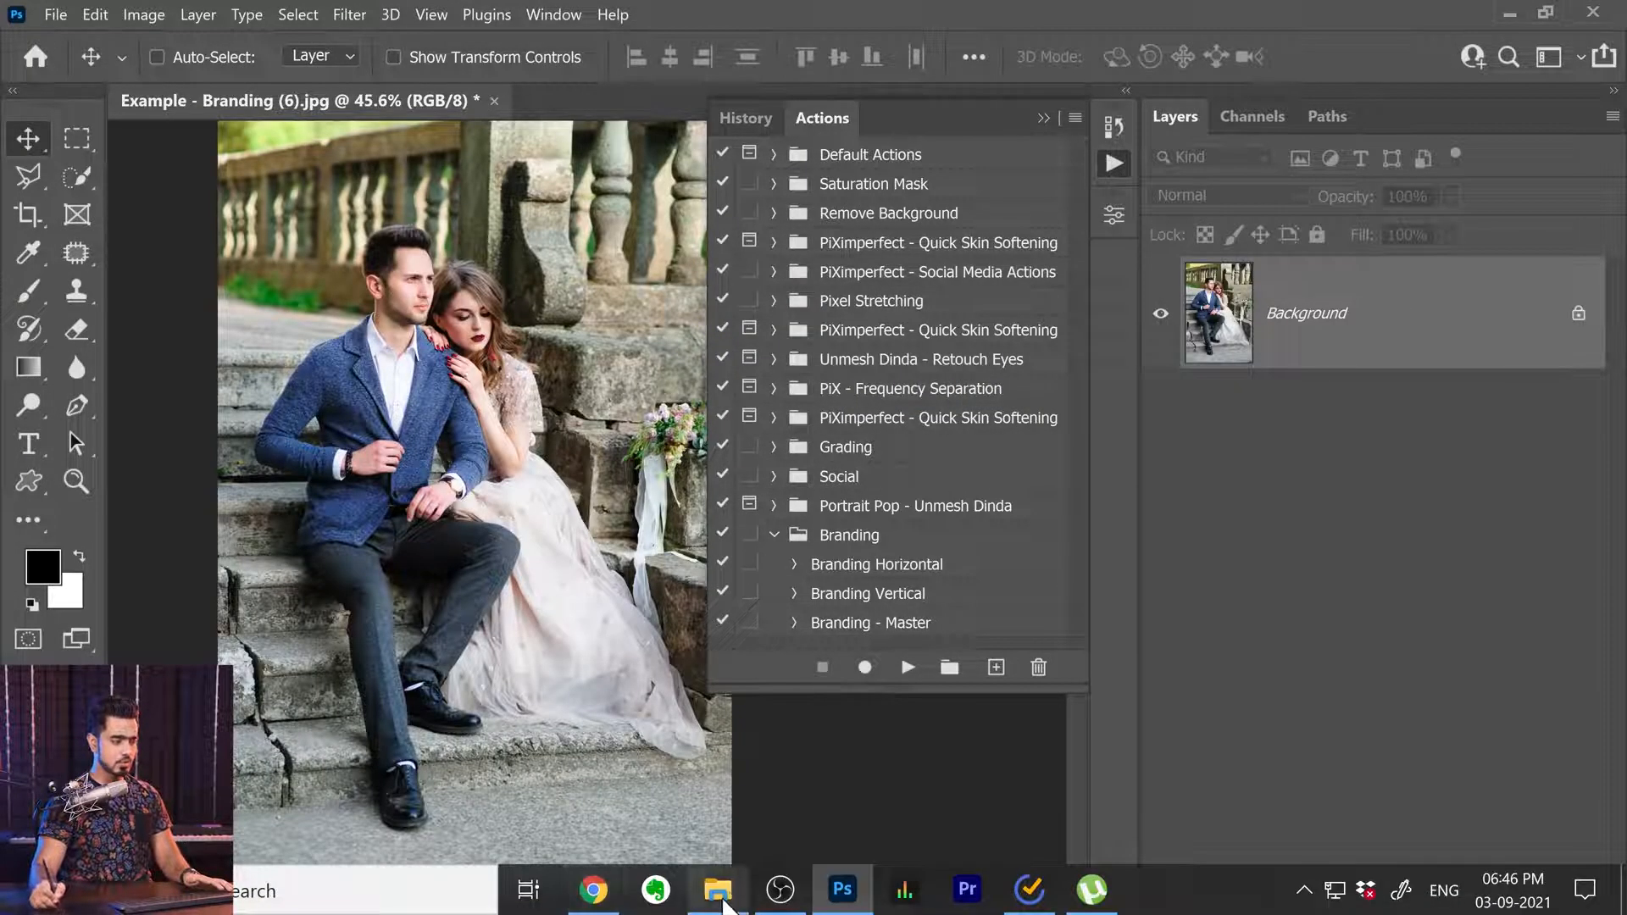
Open Example - Branding (3).jpg from the Example 1 folder and play the Branding - Master action on it.
click(718, 897)
click(655, 201)
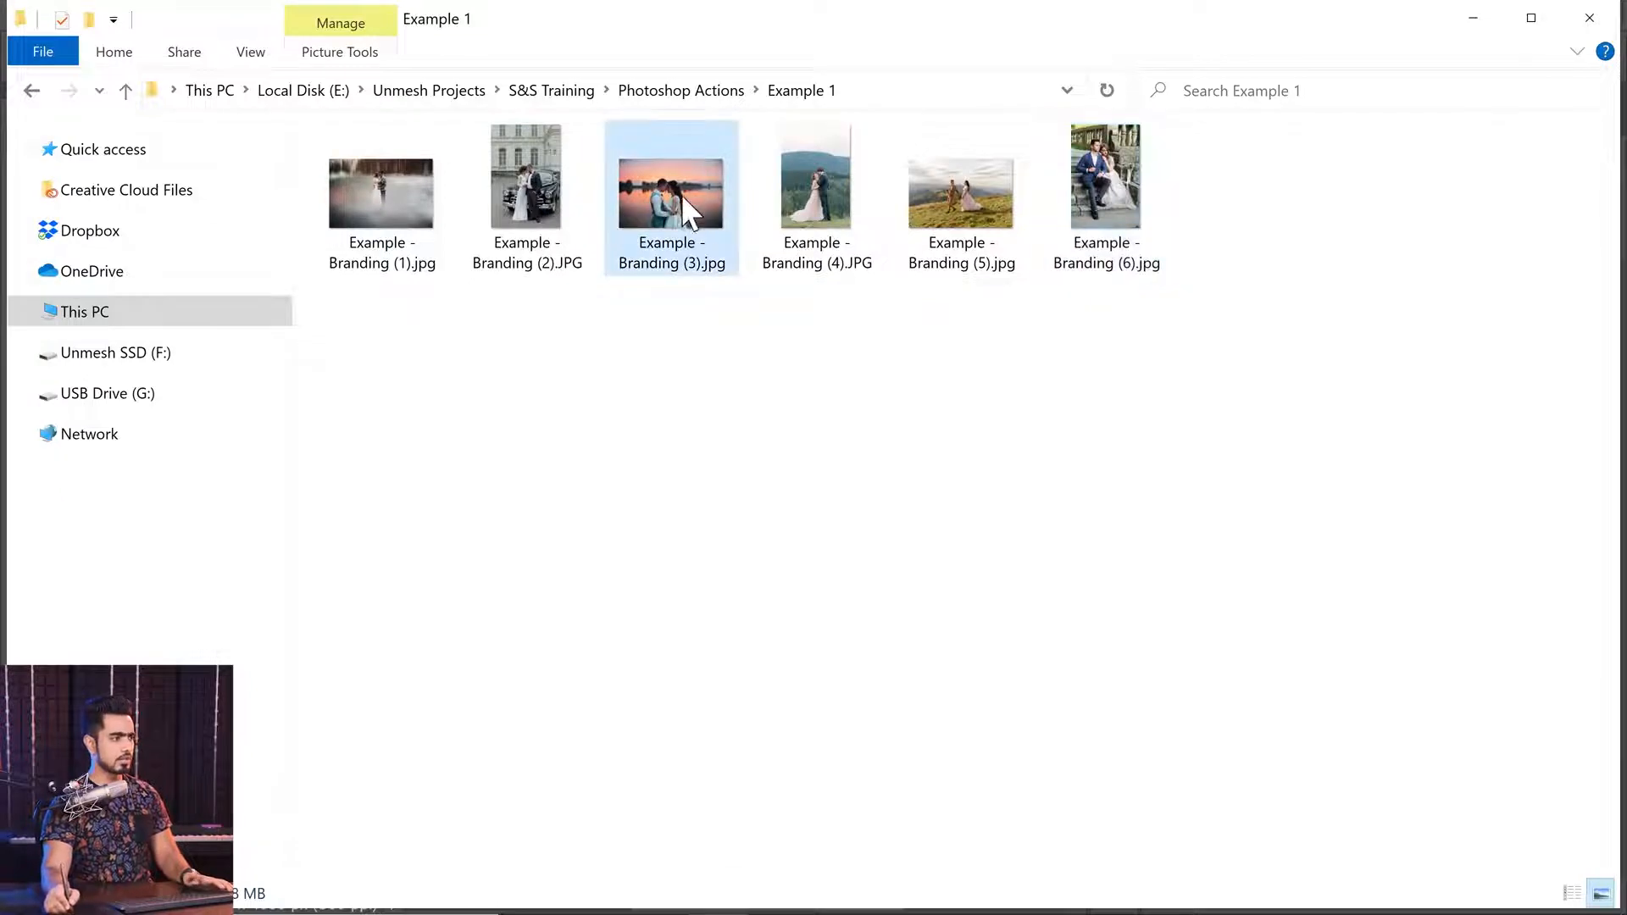
drag(682, 195, 595, 245)
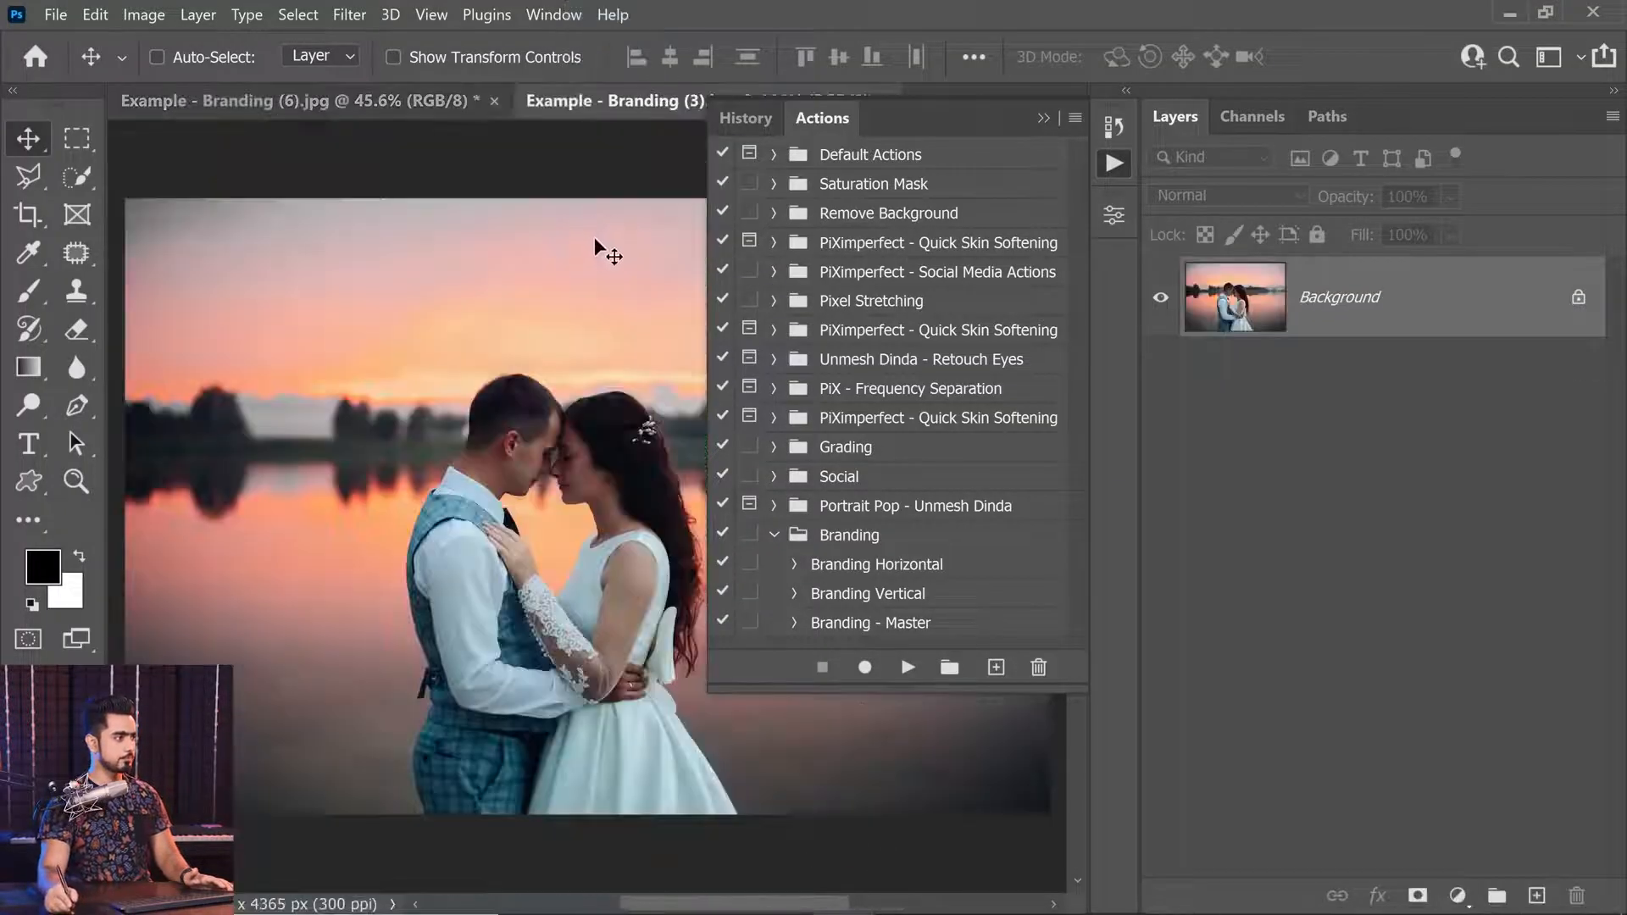
click(894, 625)
click(907, 667)
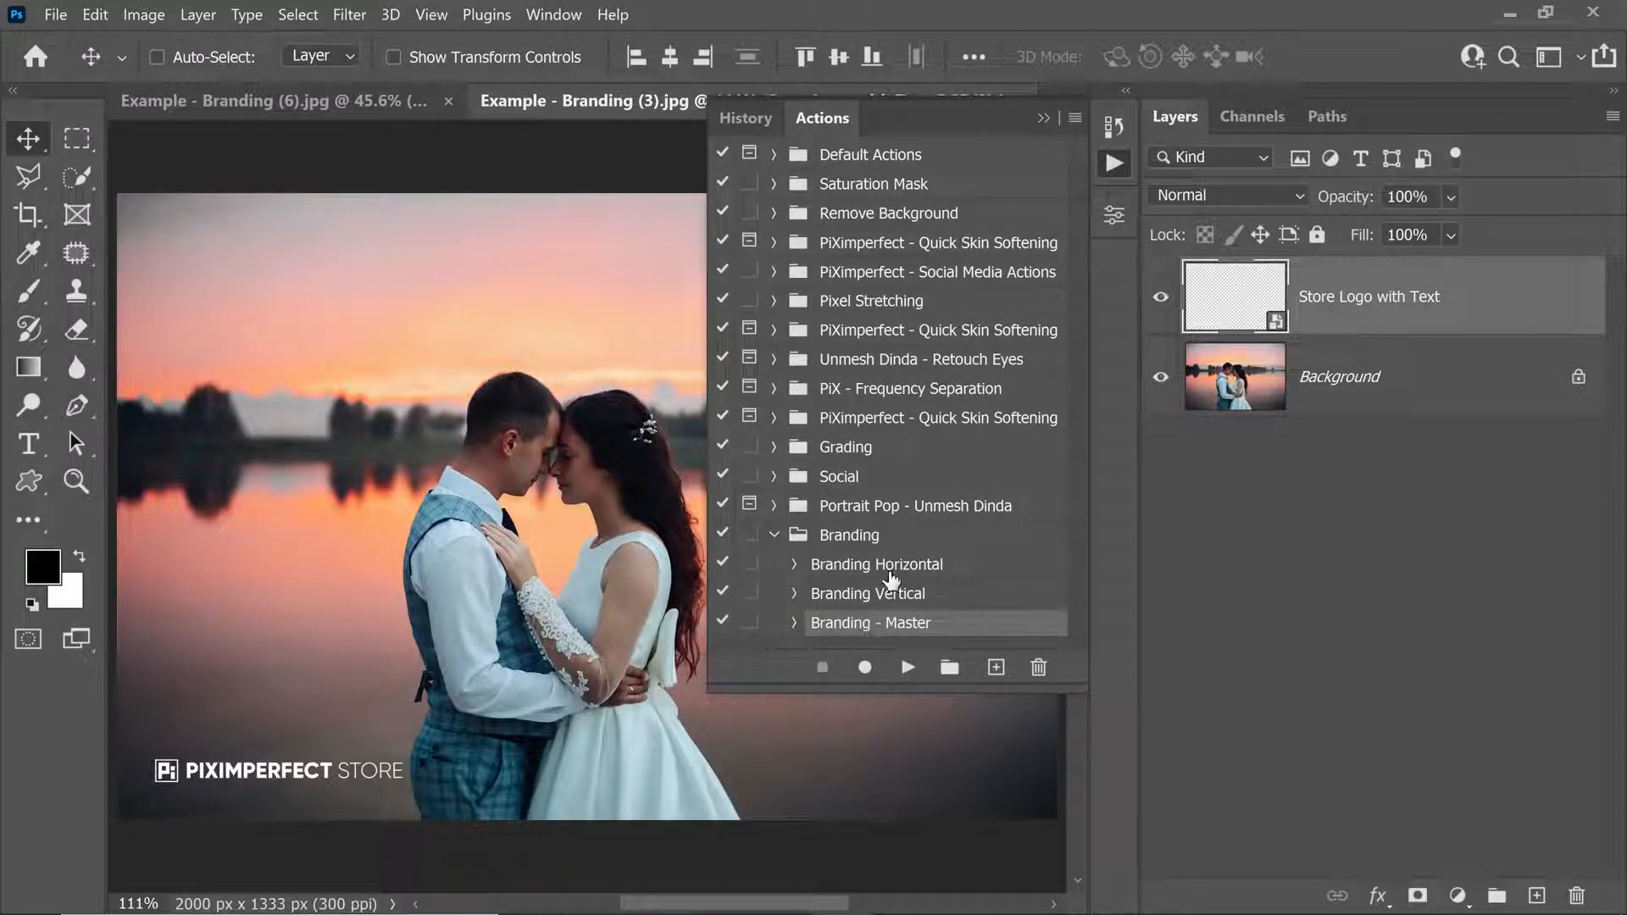
Play the Branding - Master action on the Example - Branding (6).jpg document and fit the image in the window.
click(225, 102)
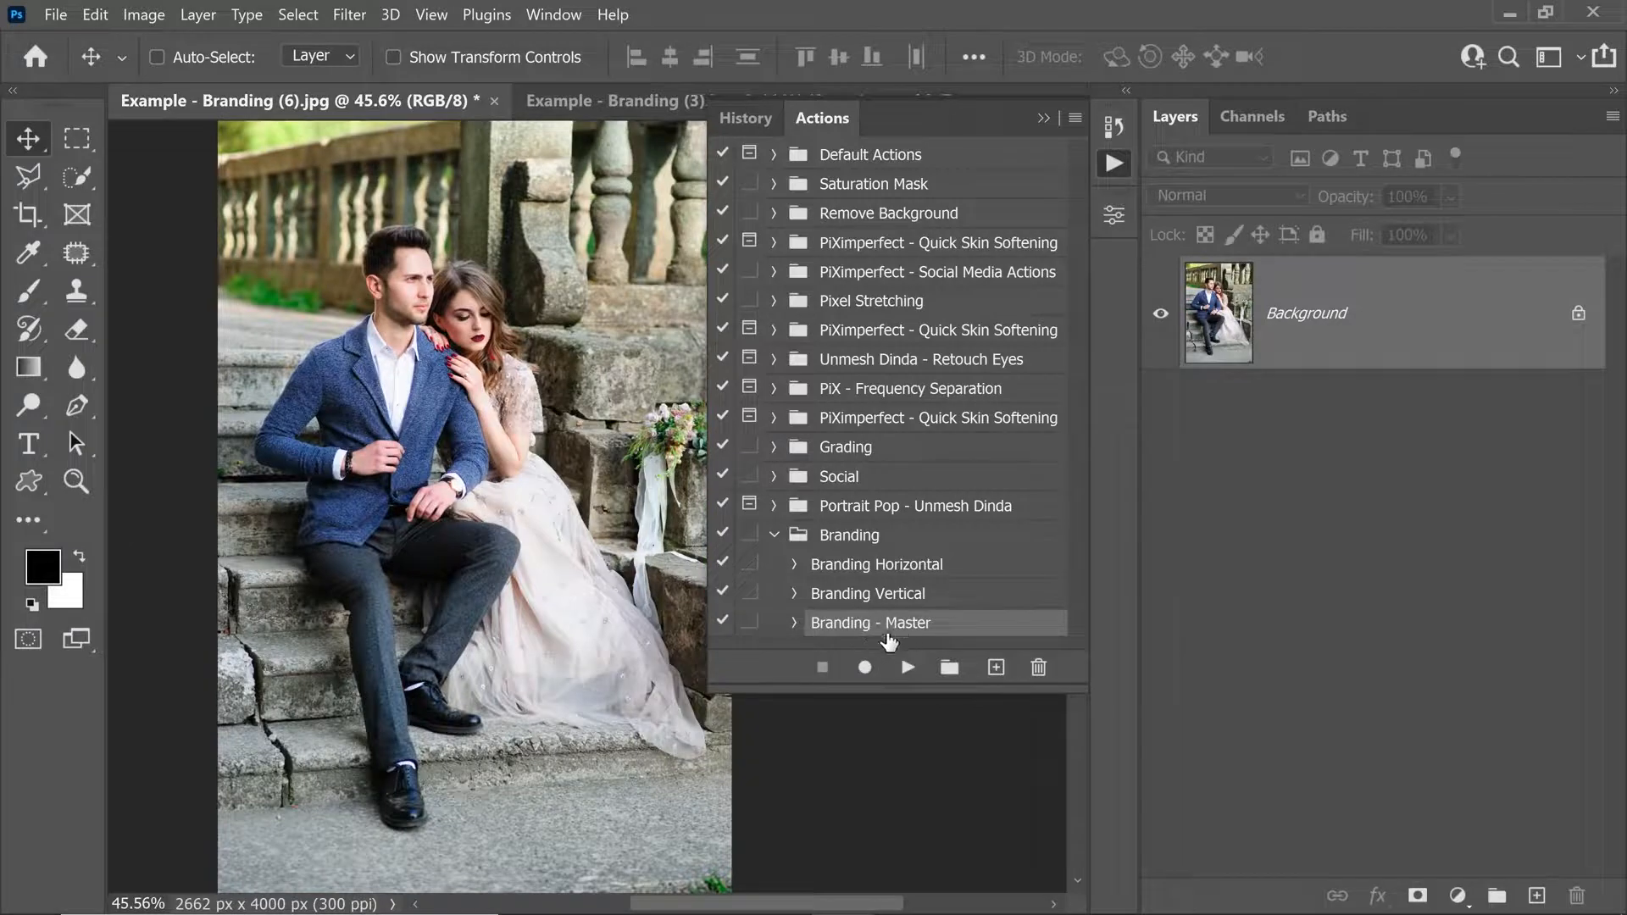
click(907, 667)
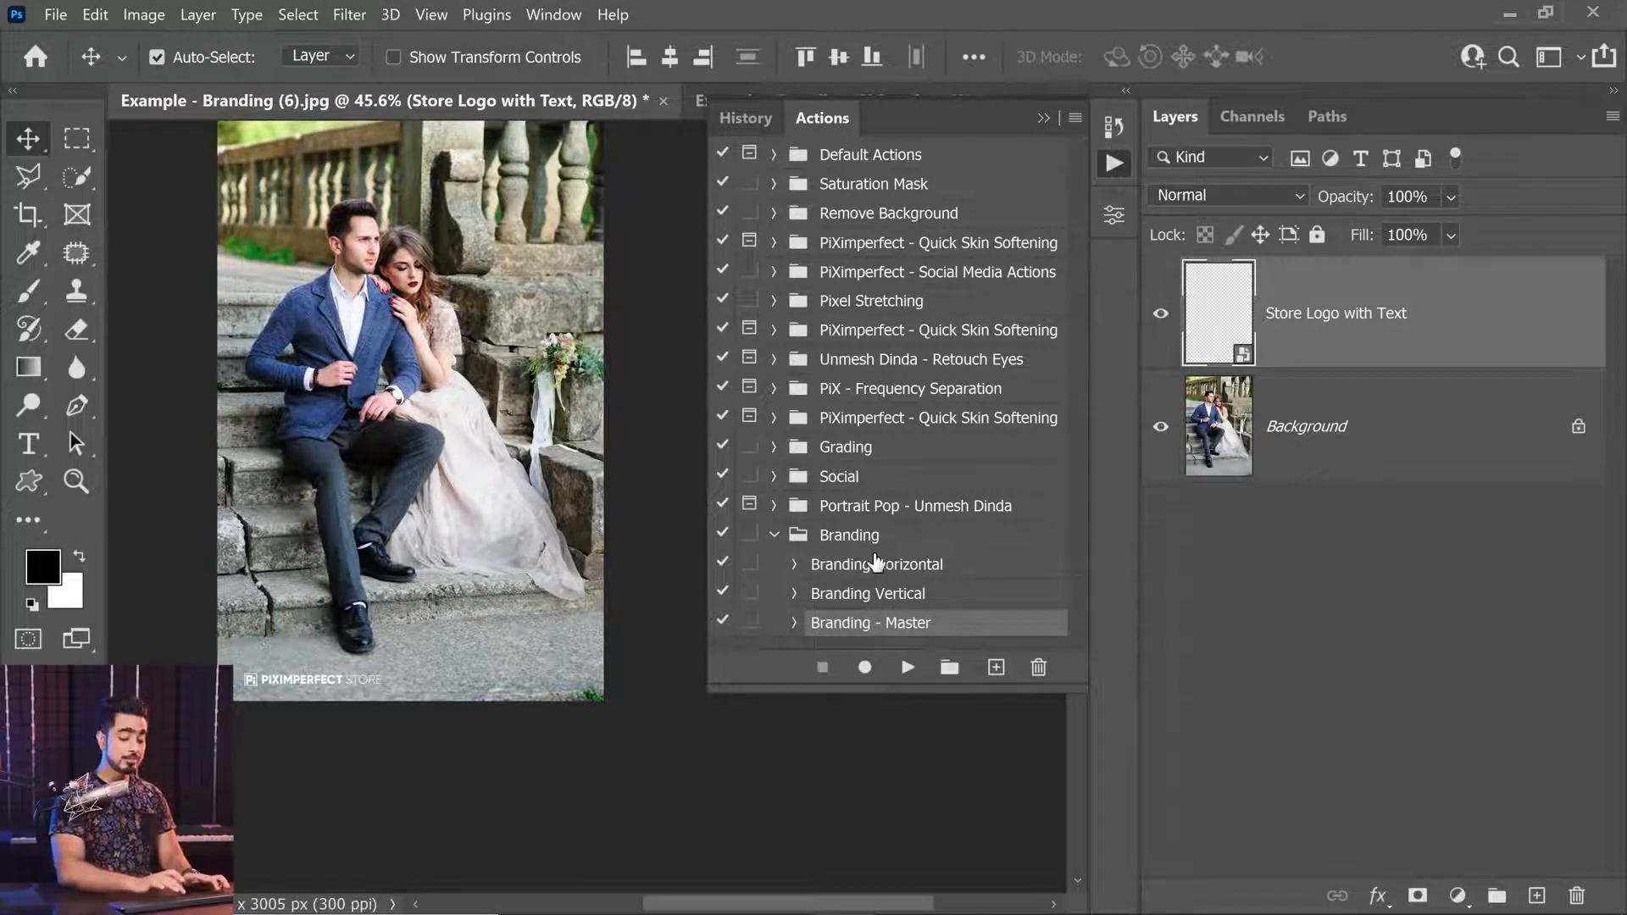
key(ctrl+0)
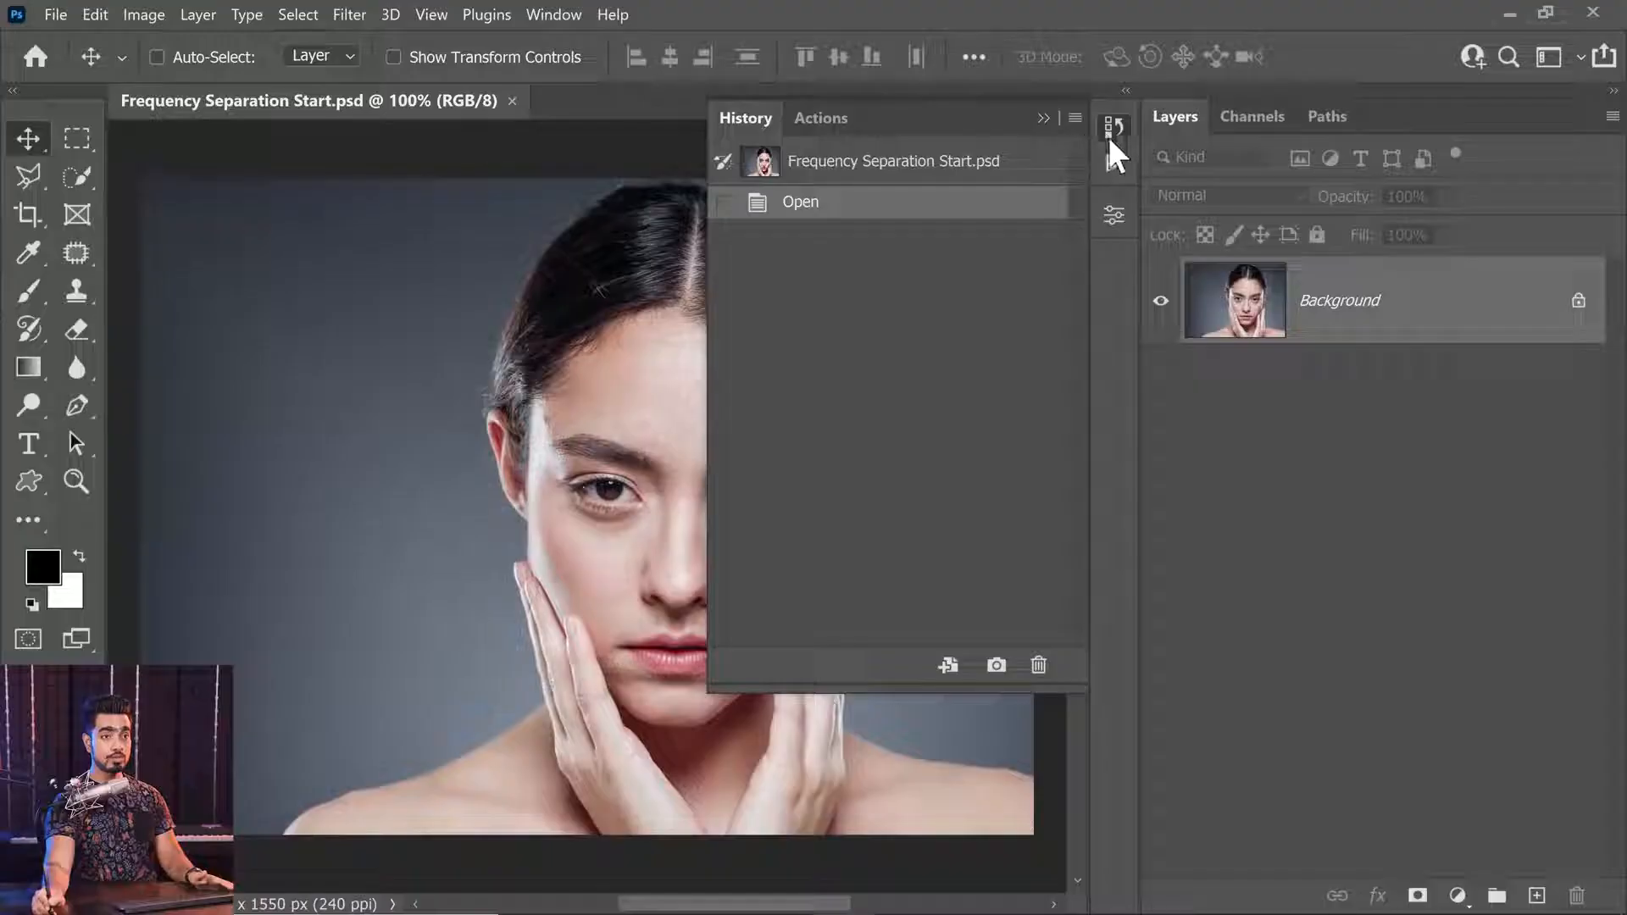
Check the color mode and bit depth of the Frequency Separation Start.psd document.
click(1114, 127)
click(1114, 163)
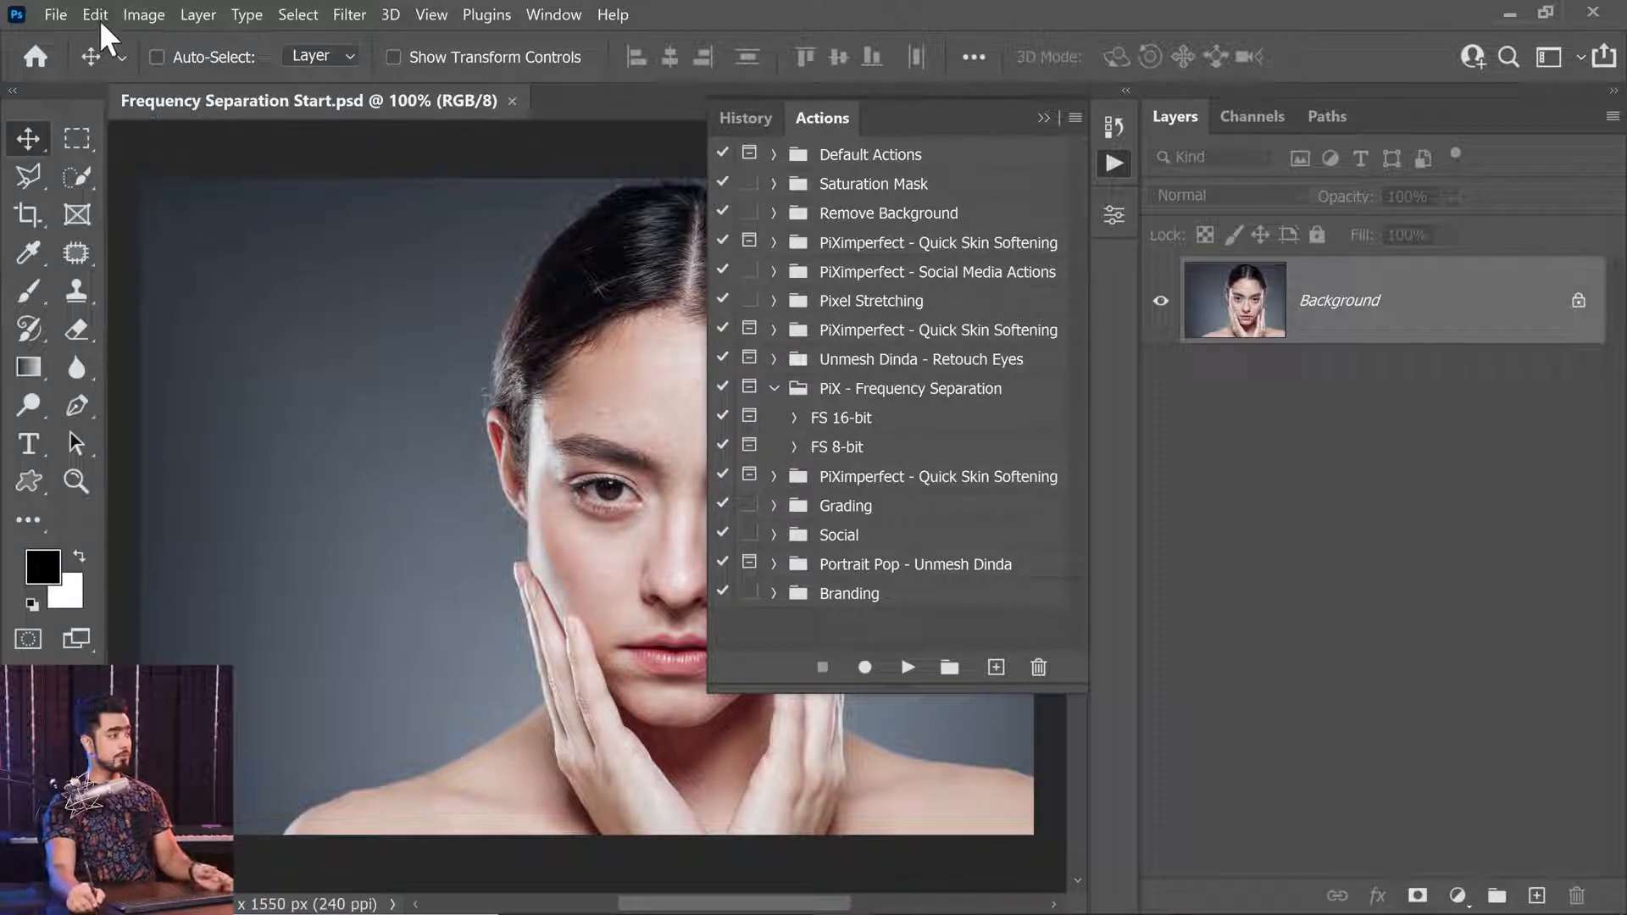
click(144, 15)
mouse_move(339, 39)
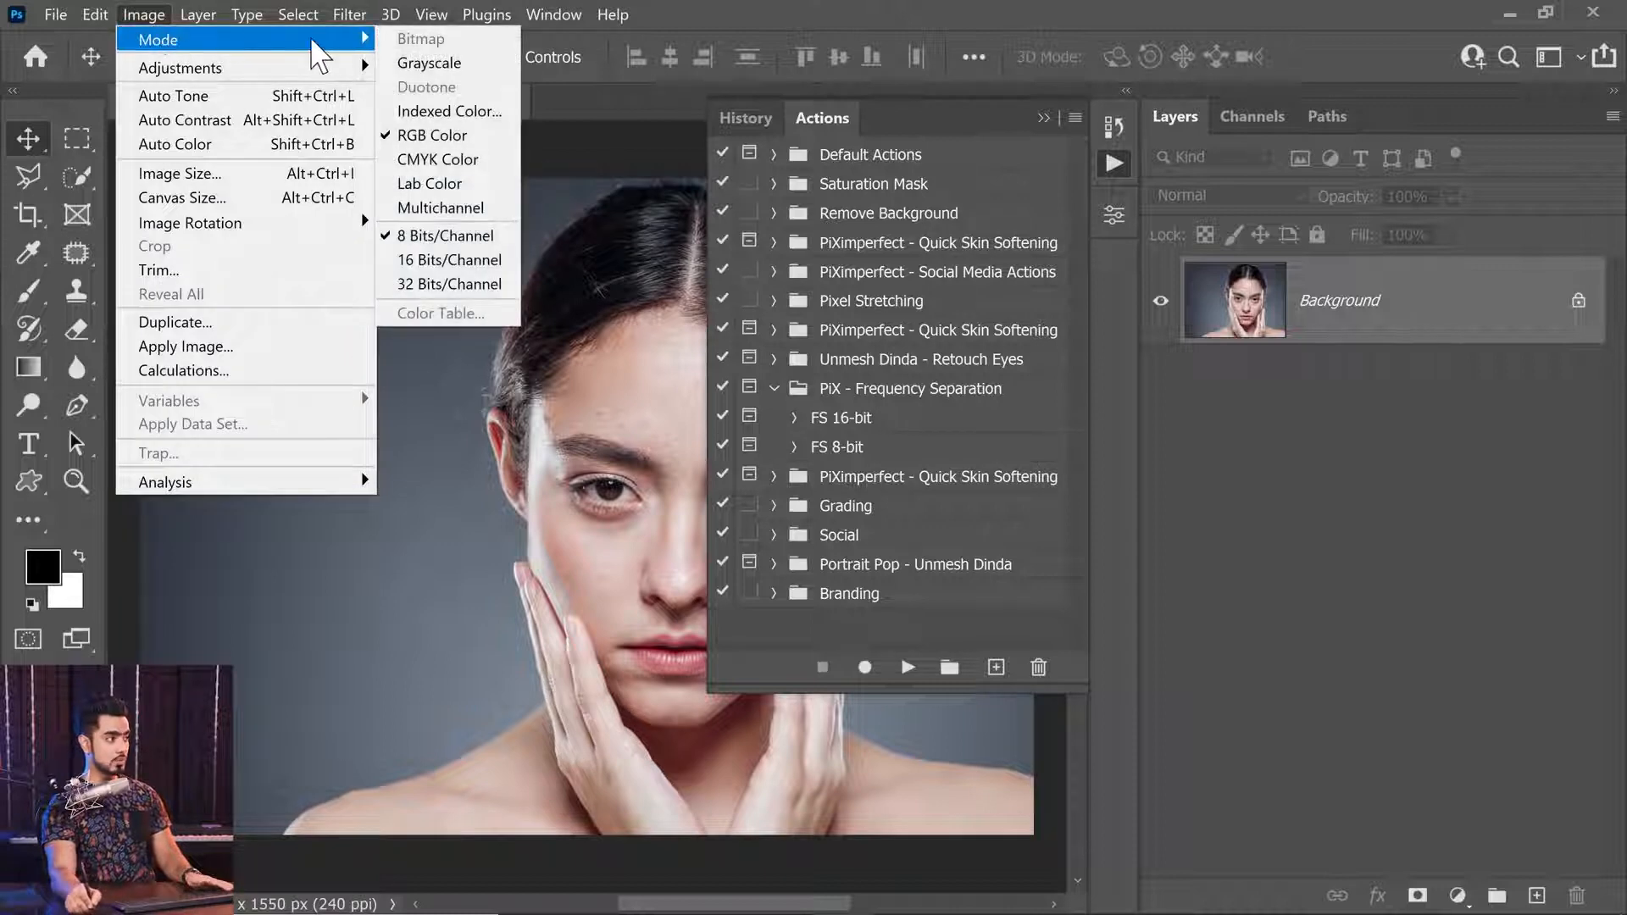
click(642, 123)
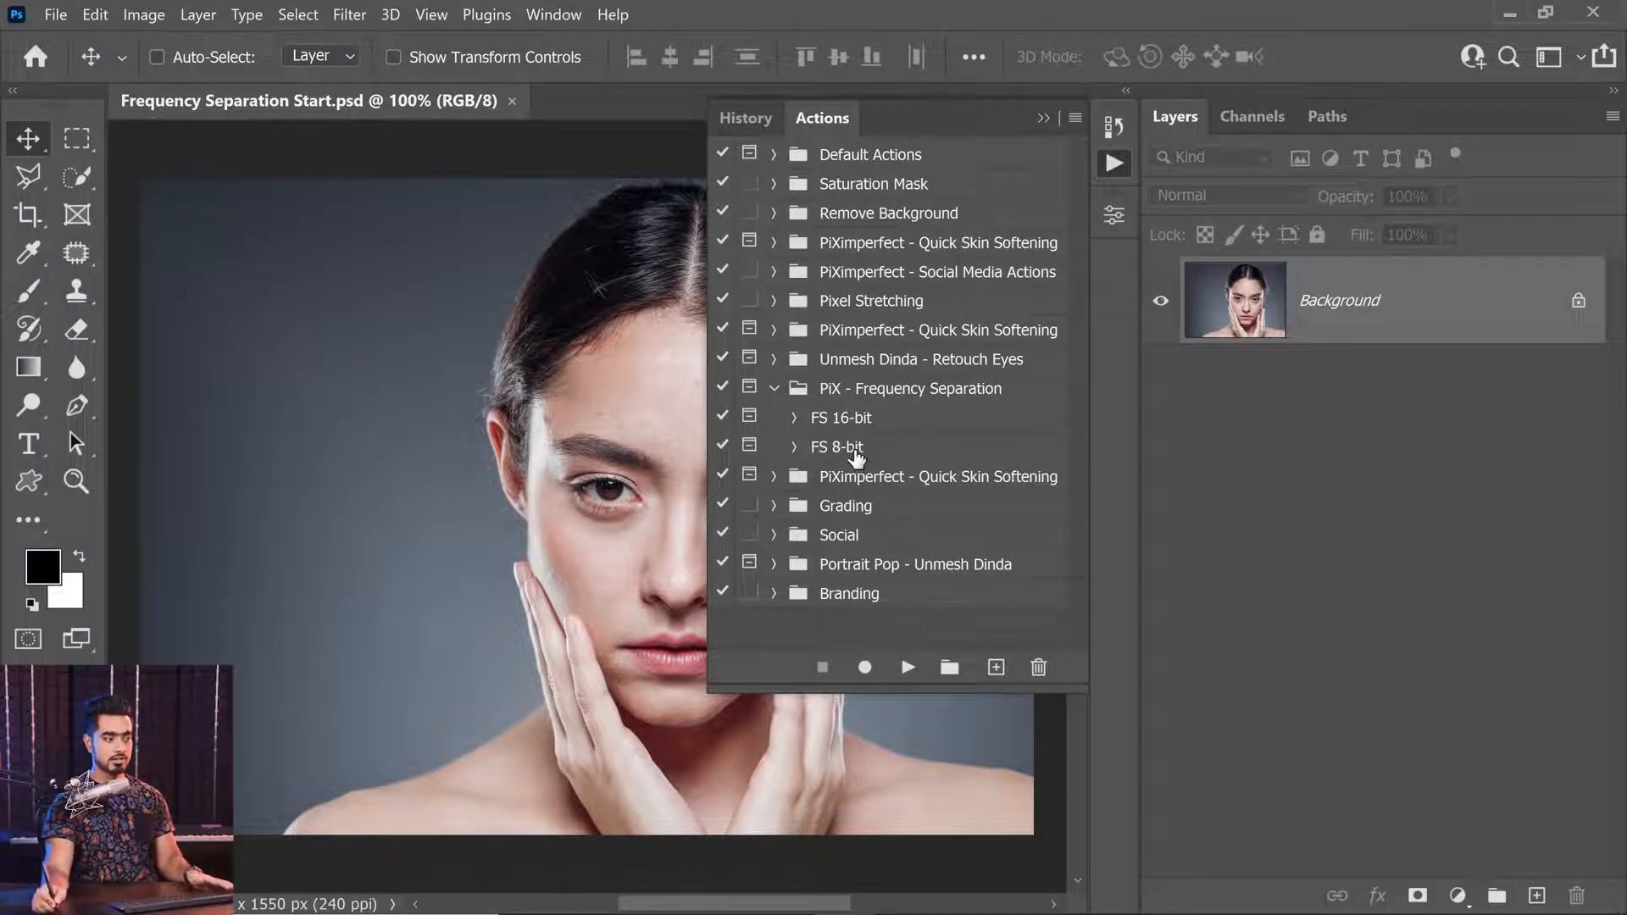
Create an action named FS - Master after FS 8-bit in the PiX - Frequency Separation set and start recording it.
click(864, 455)
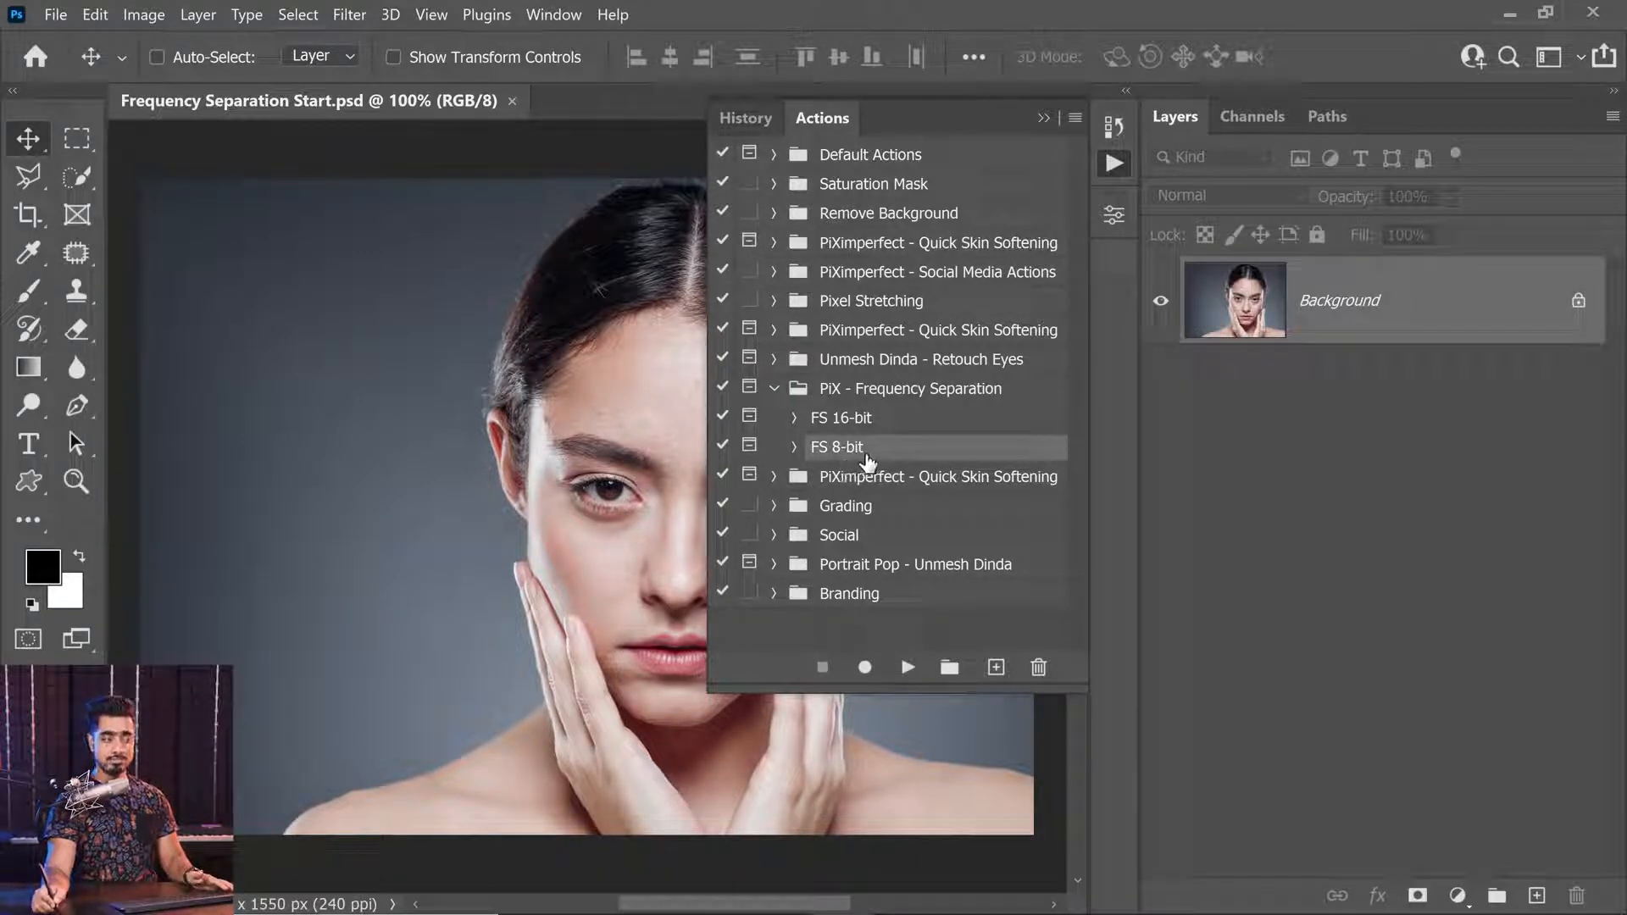
click(859, 423)
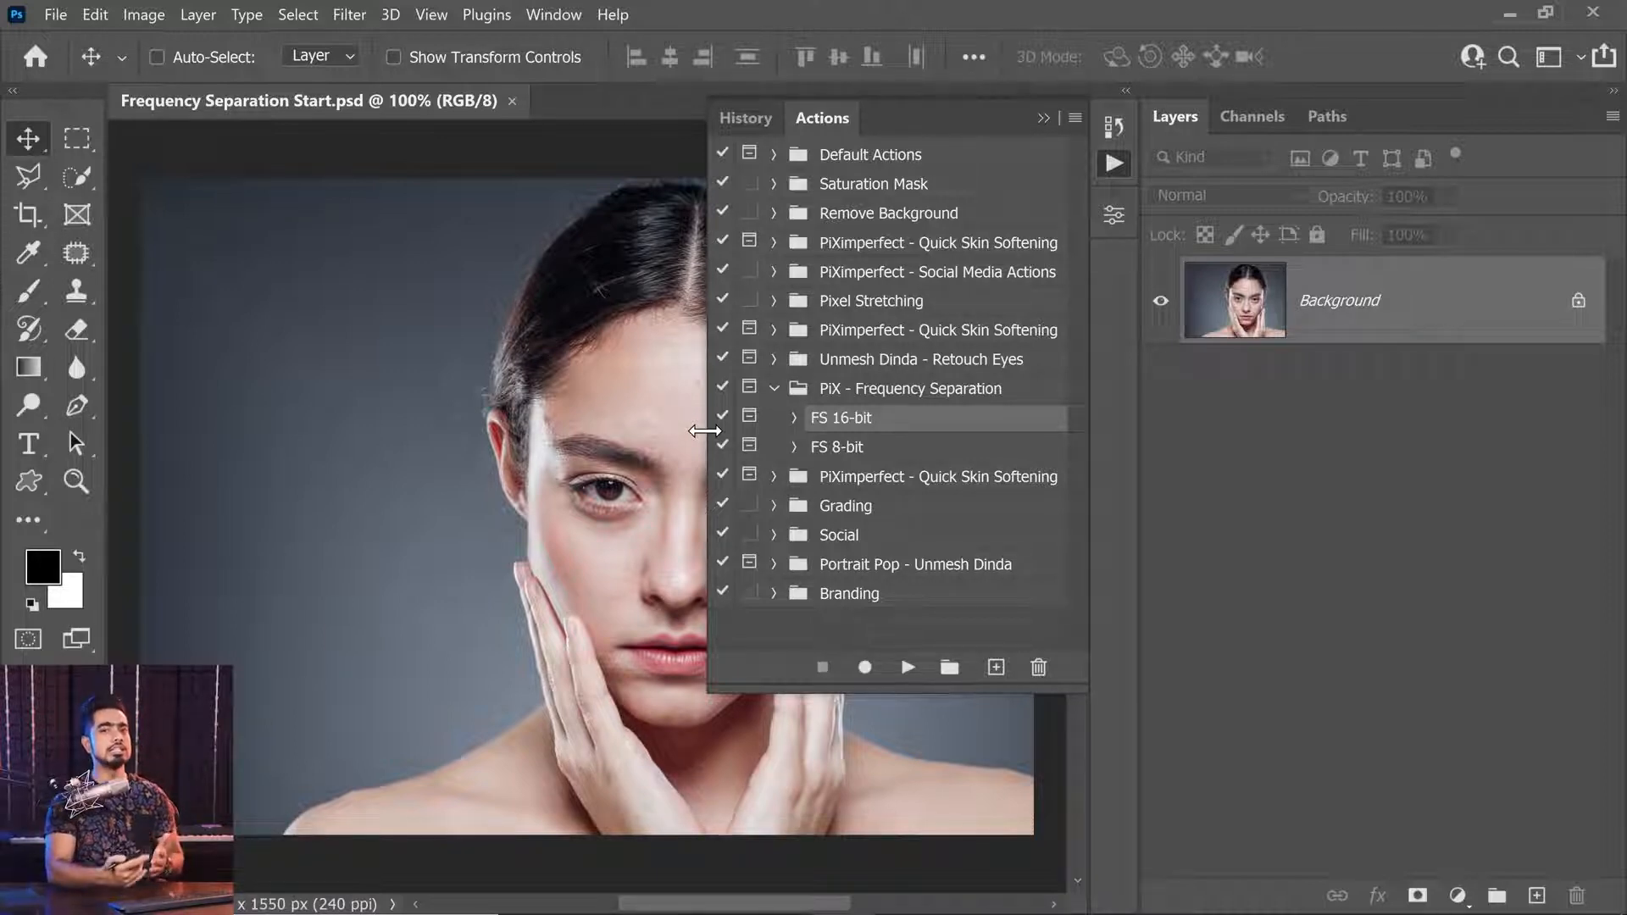
click(882, 455)
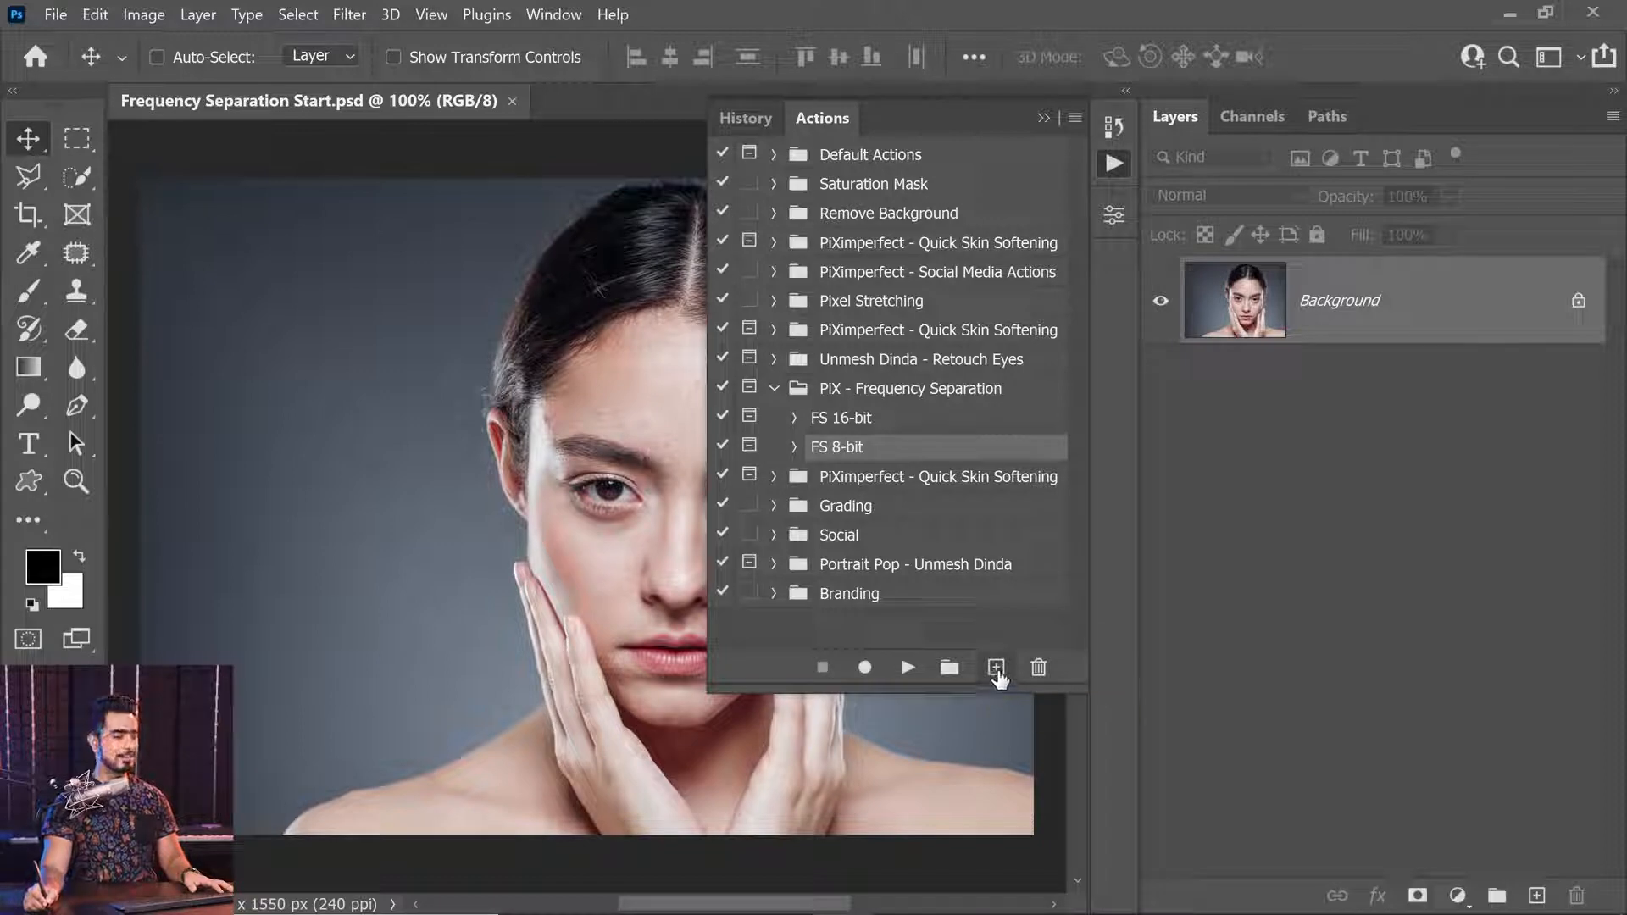
click(996, 668)
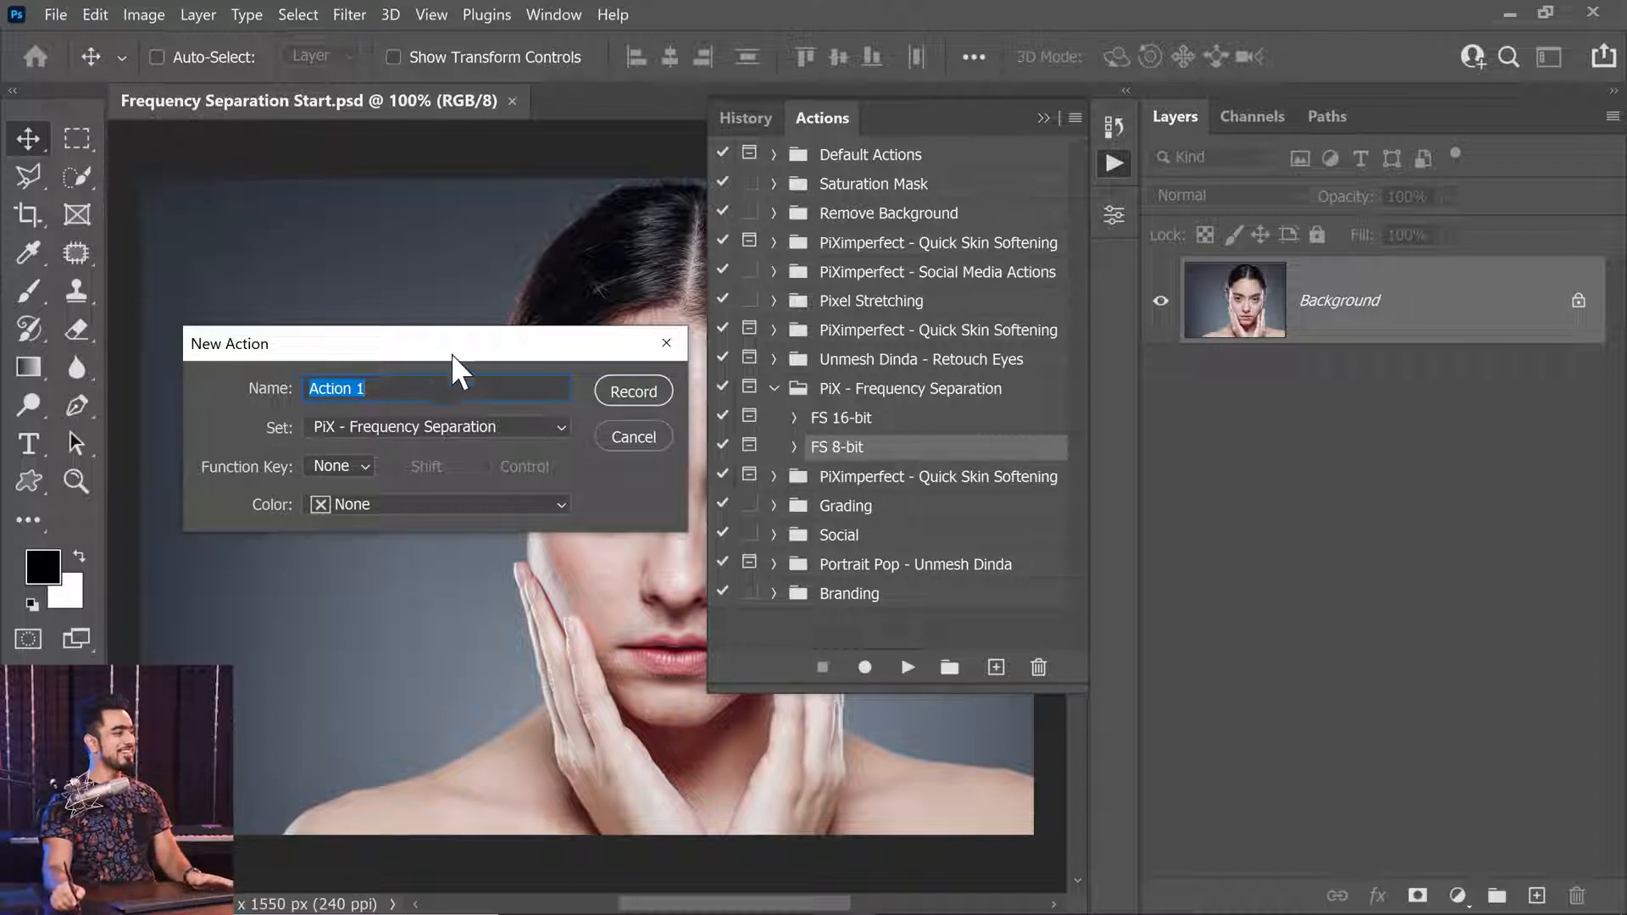
mouse_move(403, 347)
mouse_down()
mouse_move(405, 327)
mouse_move(409, 341)
mouse_up()
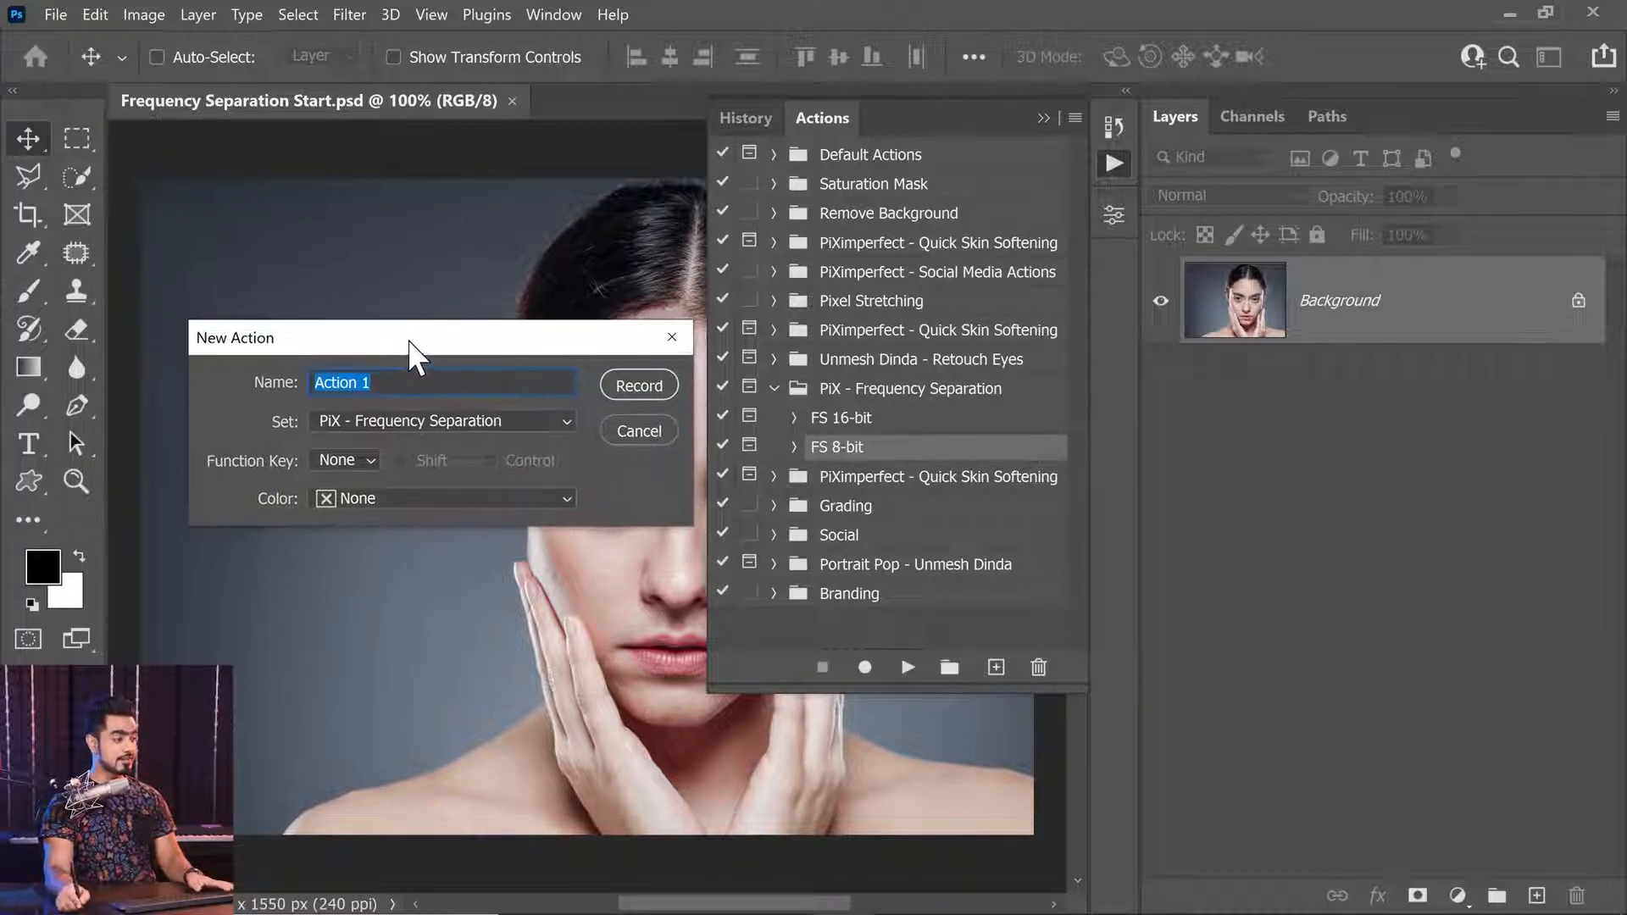
text(FS - Master)
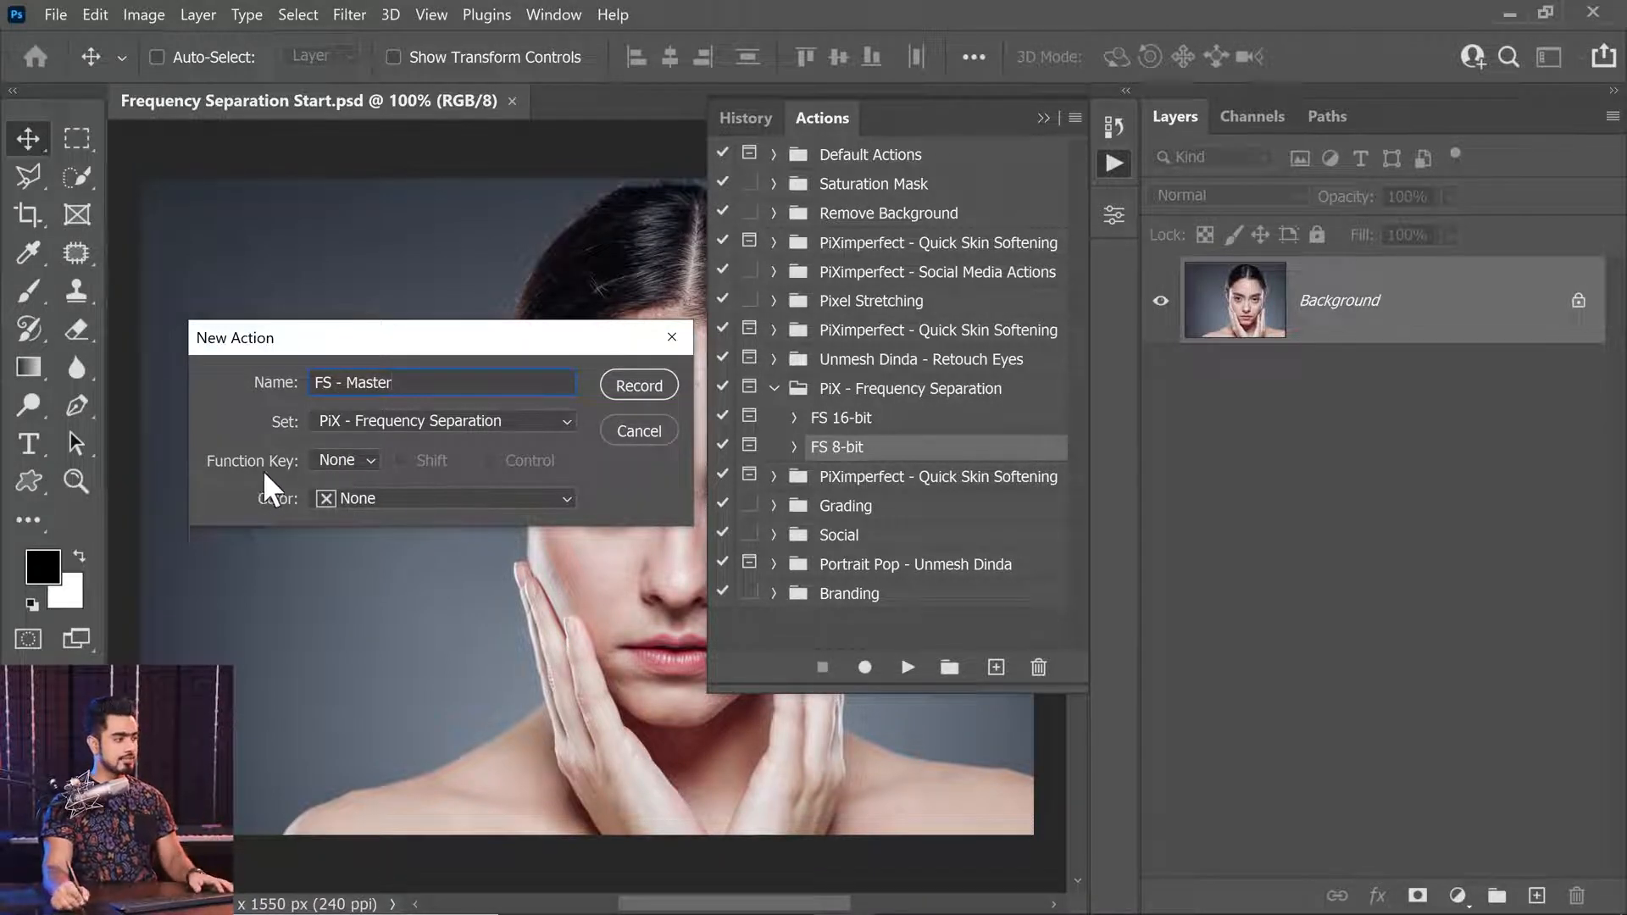
click(640, 385)
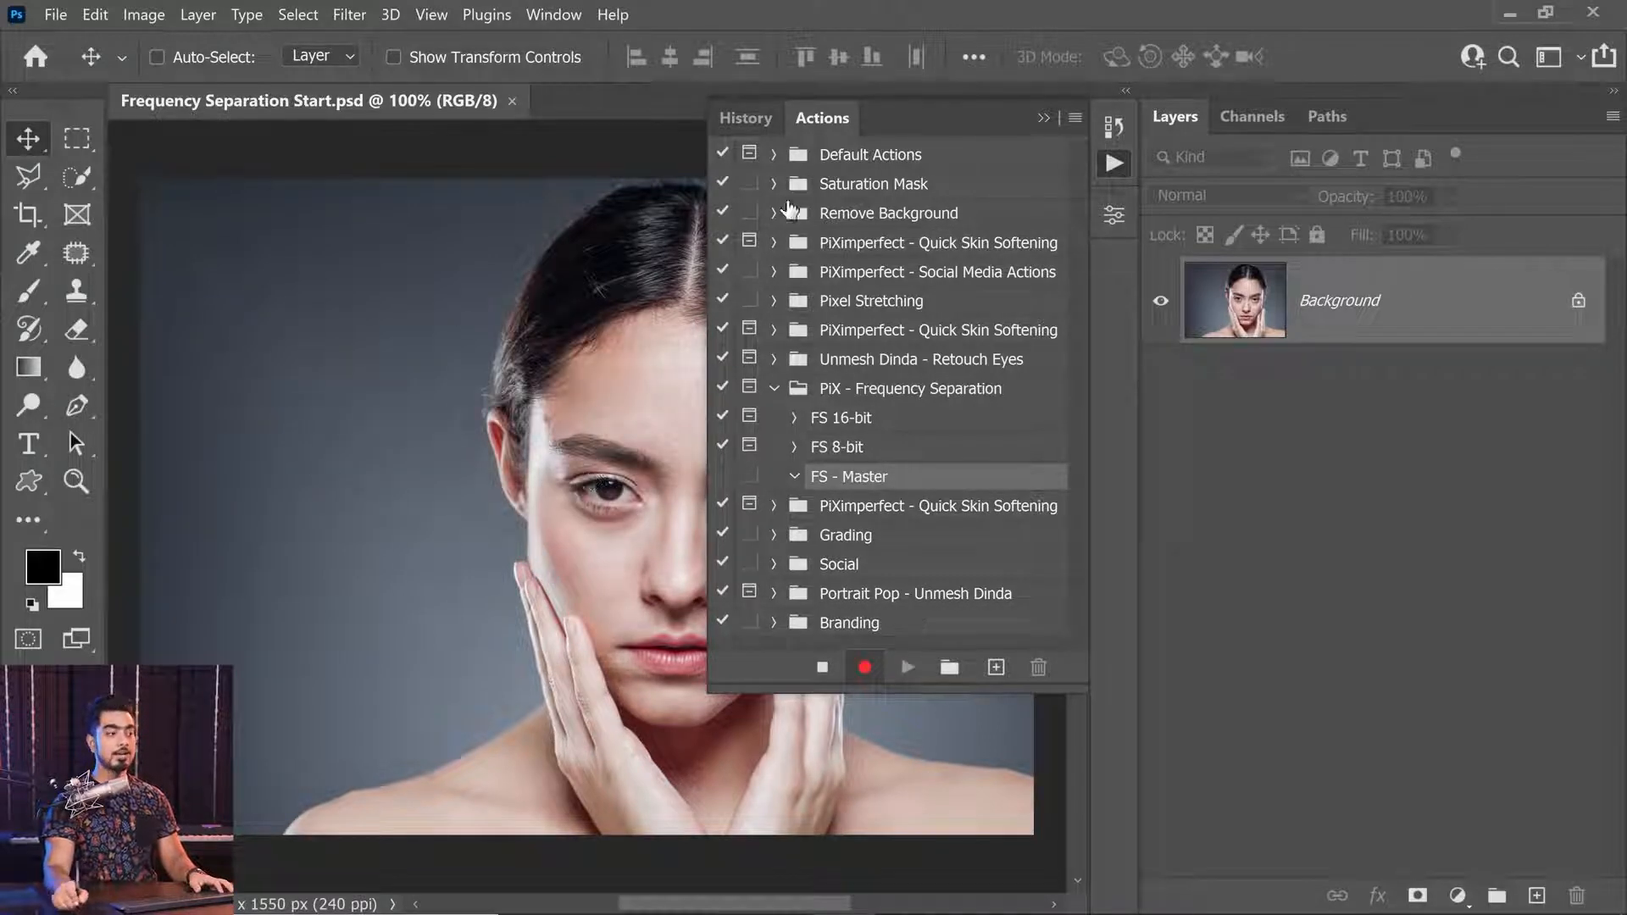
Insert a conditional into the FS - Master action with the condition Document Depth Is 8 Bits Per Channel.
click(1073, 117)
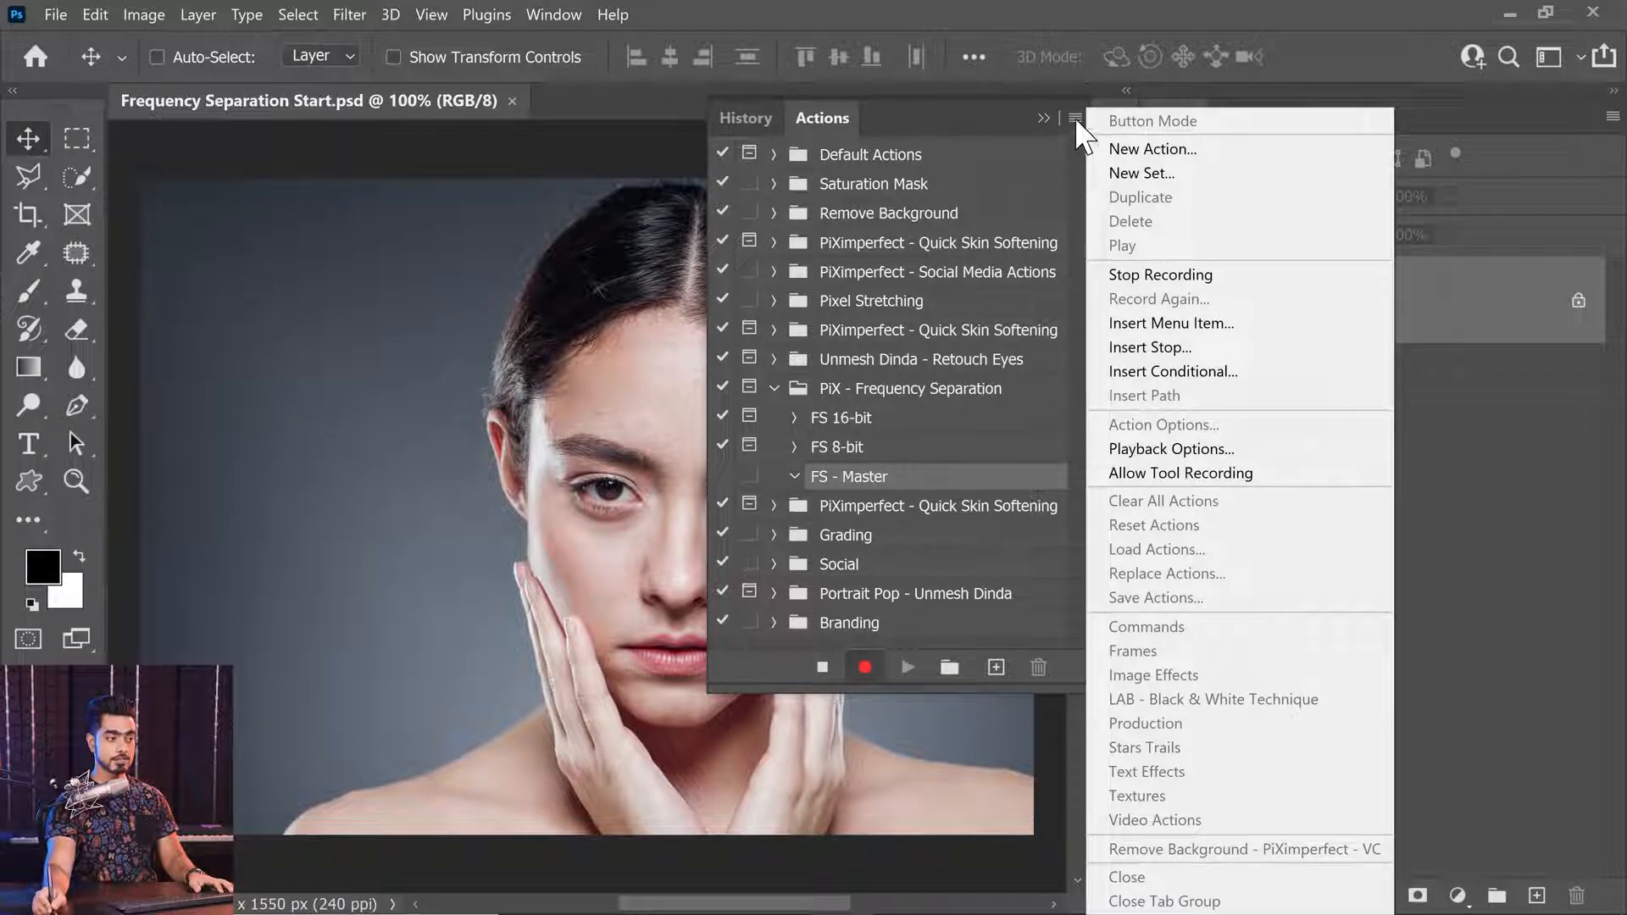
click(1144, 371)
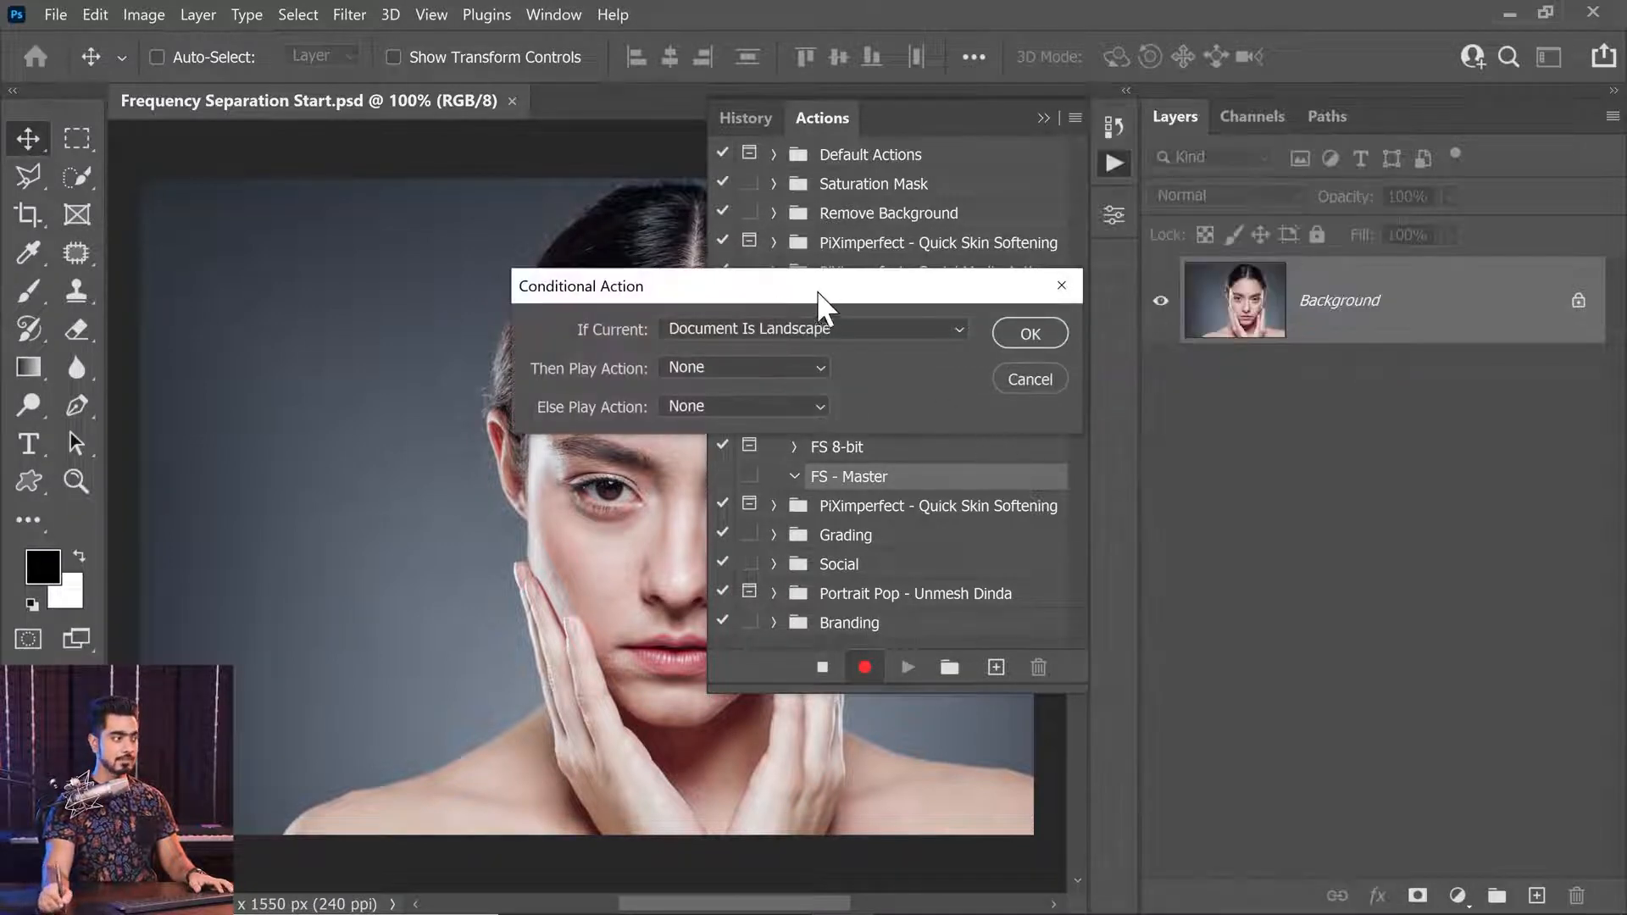
drag(821, 286, 689, 373)
click(660, 405)
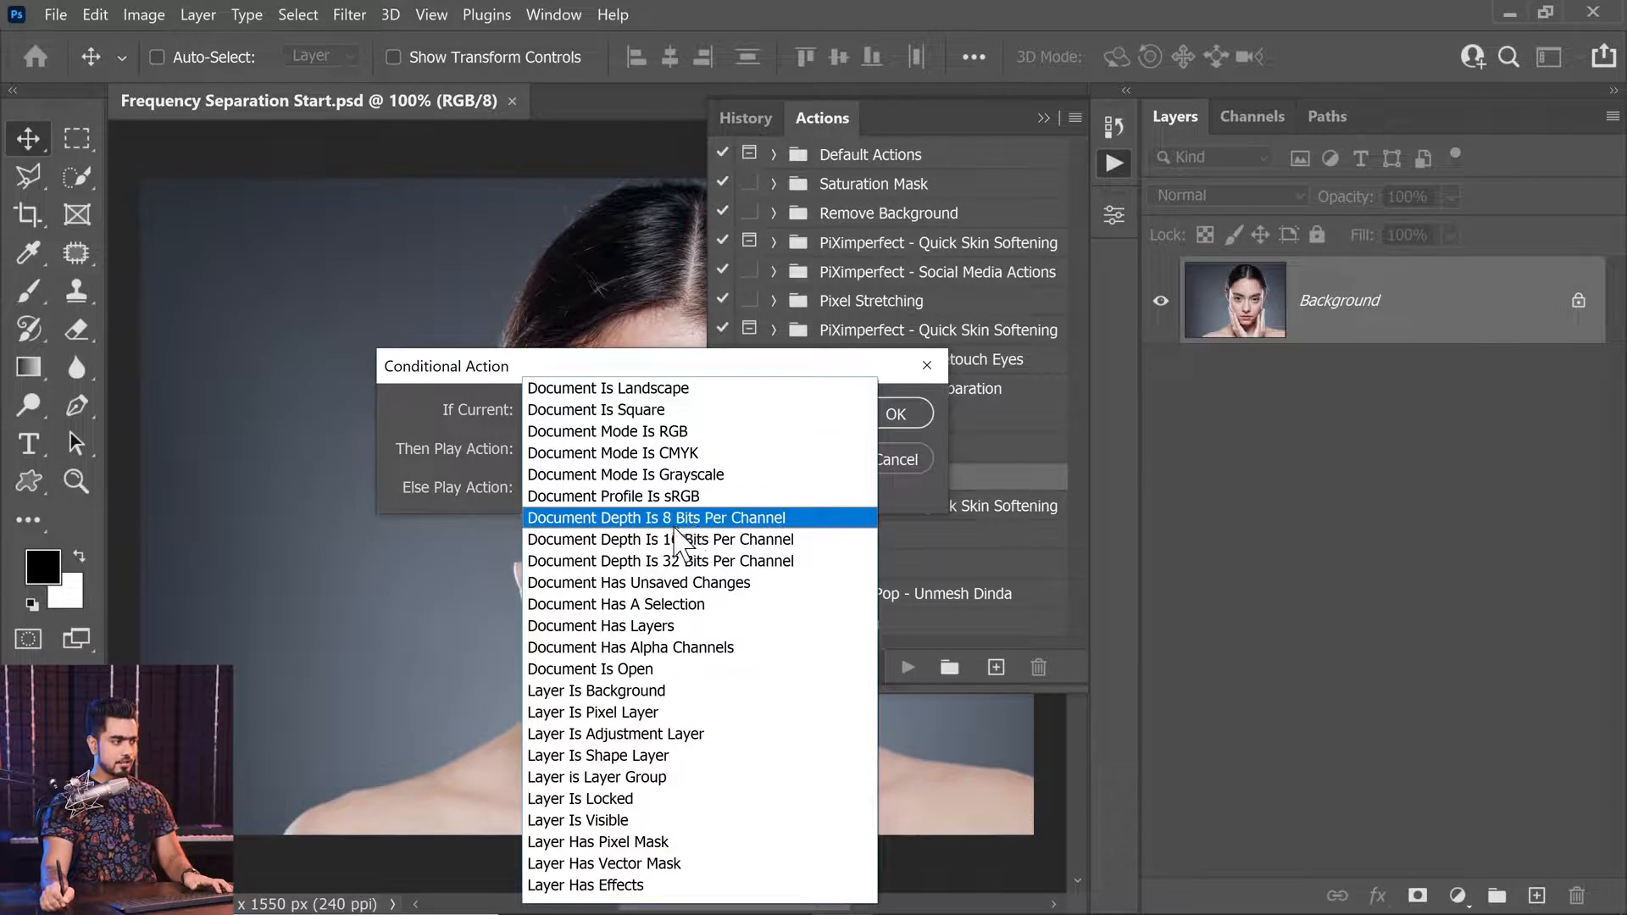
click(739, 525)
Have the conditional play FS 8-bit if true and None otherwise, and confirm it.
click(604, 449)
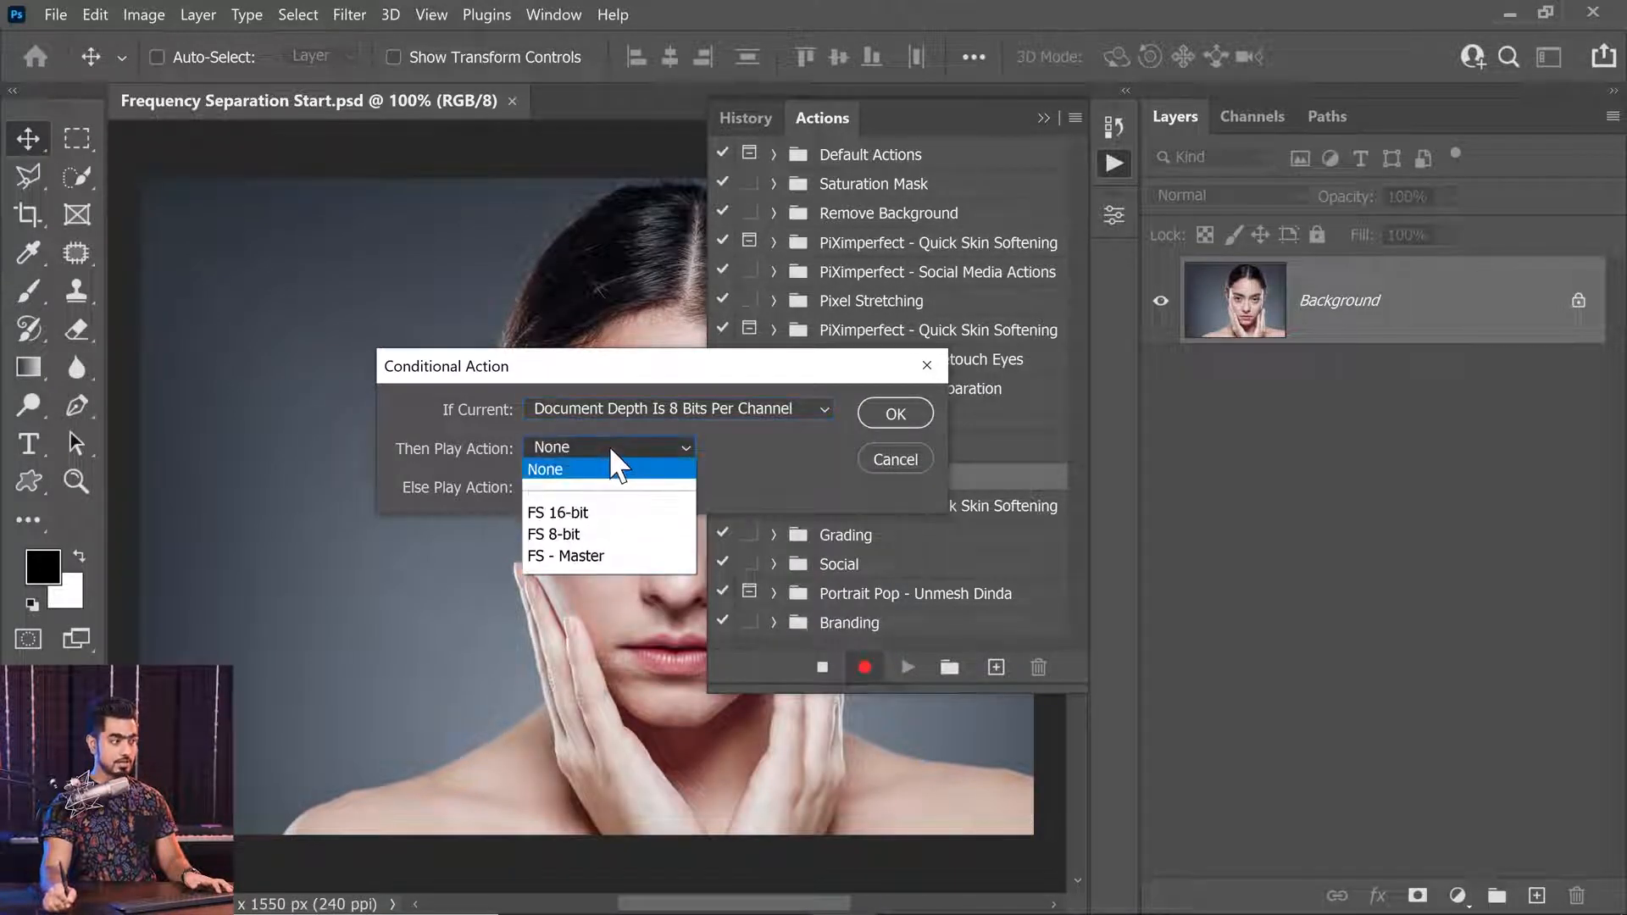
click(584, 539)
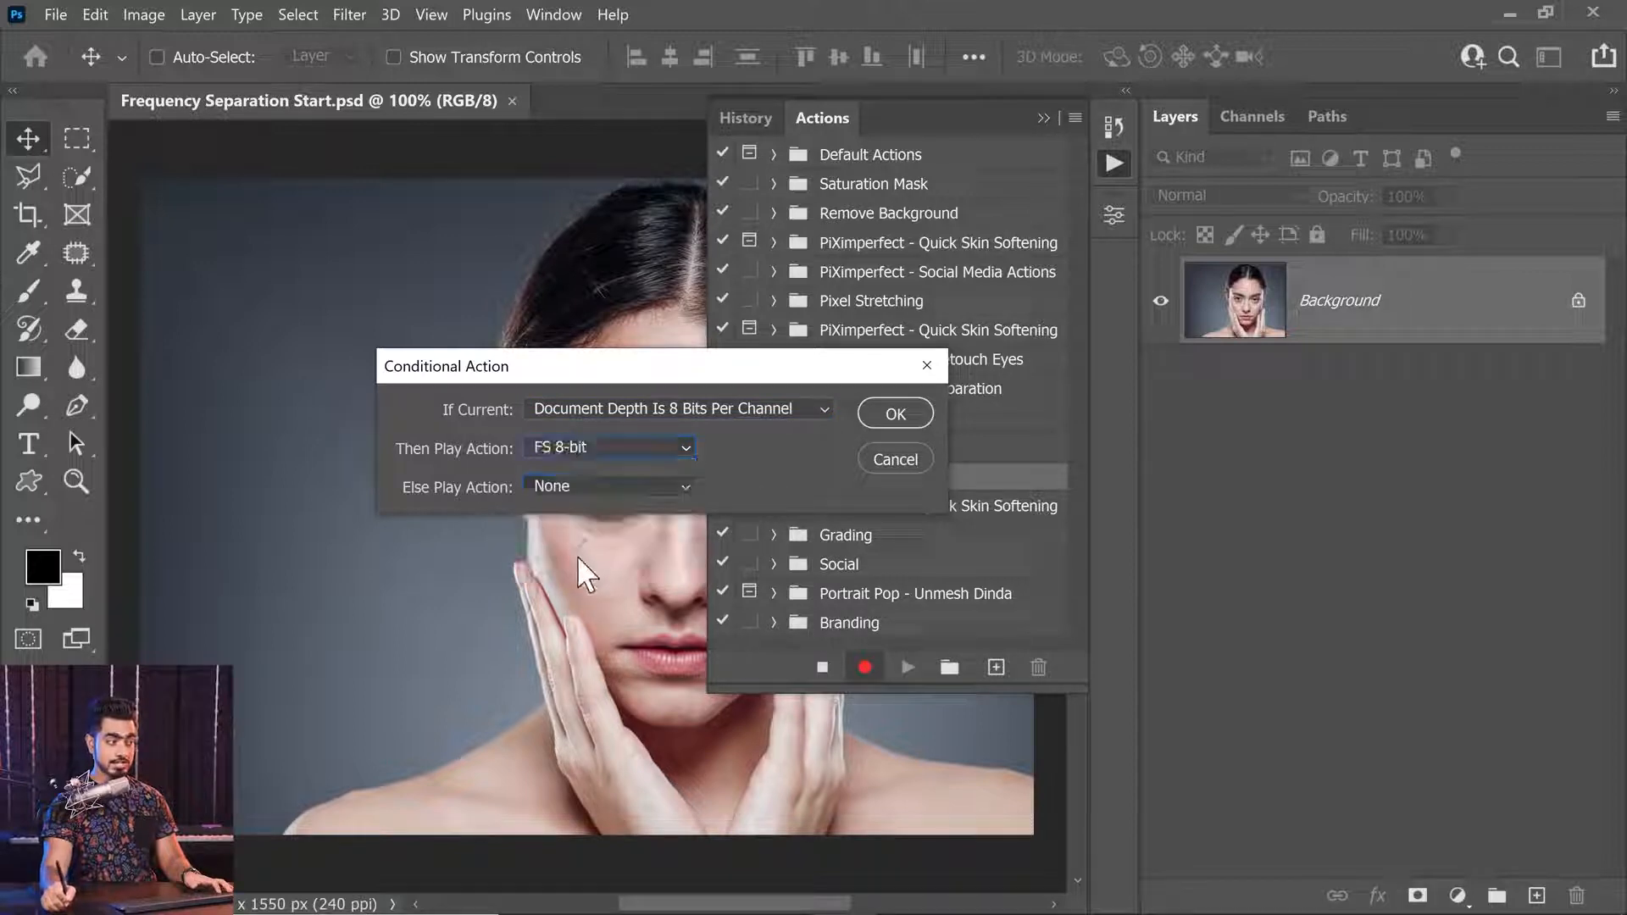
click(534, 489)
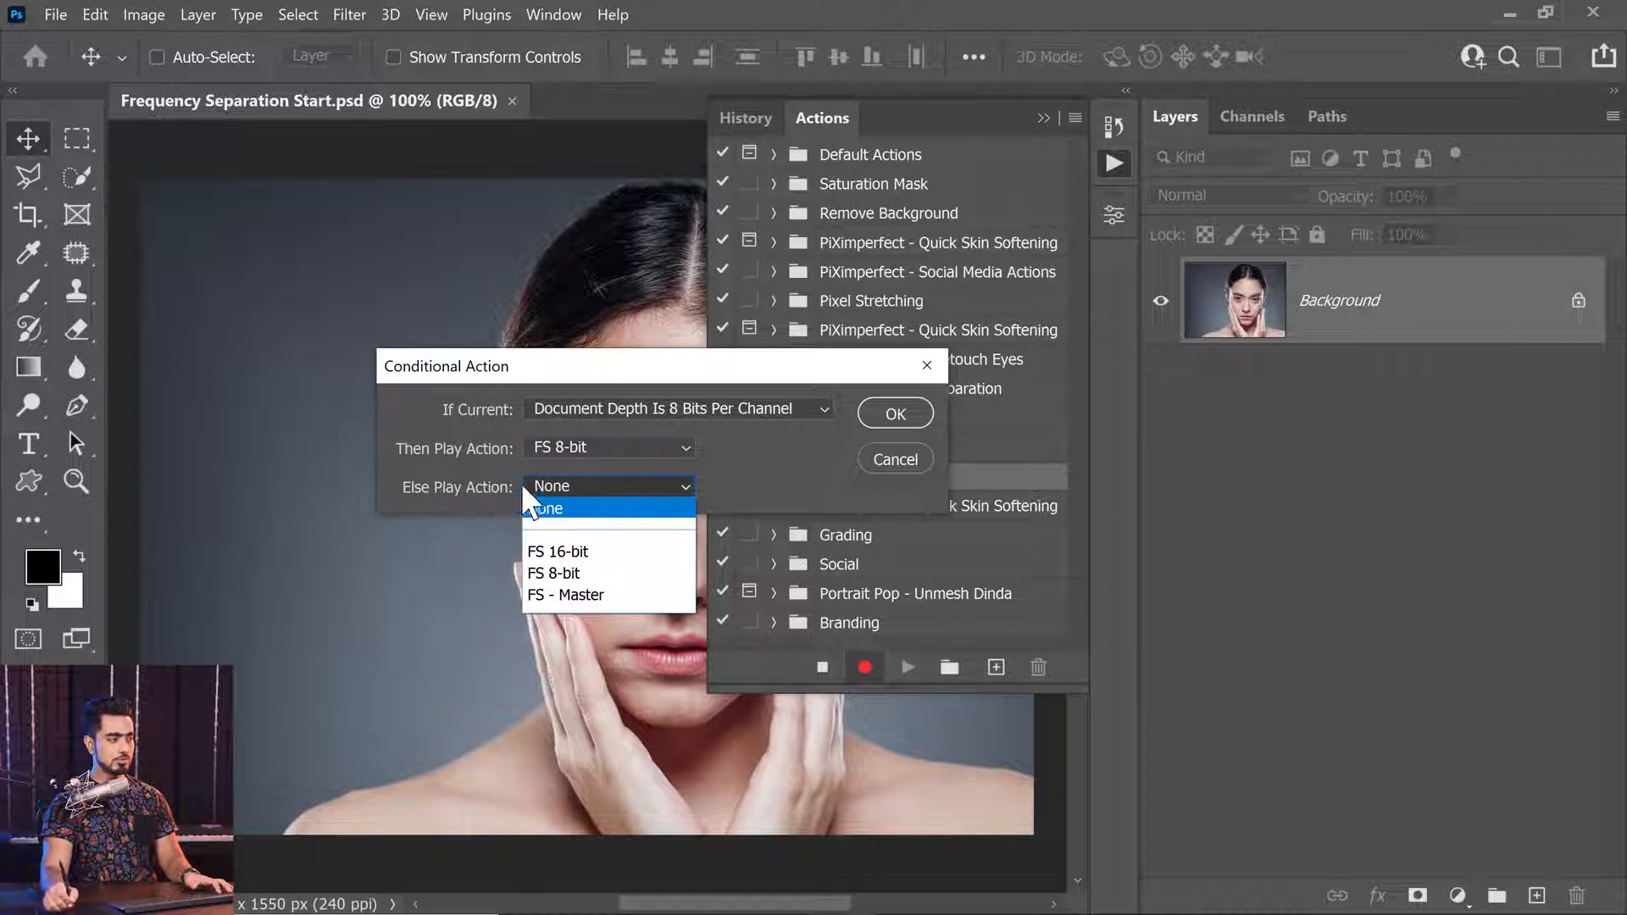
click(465, 483)
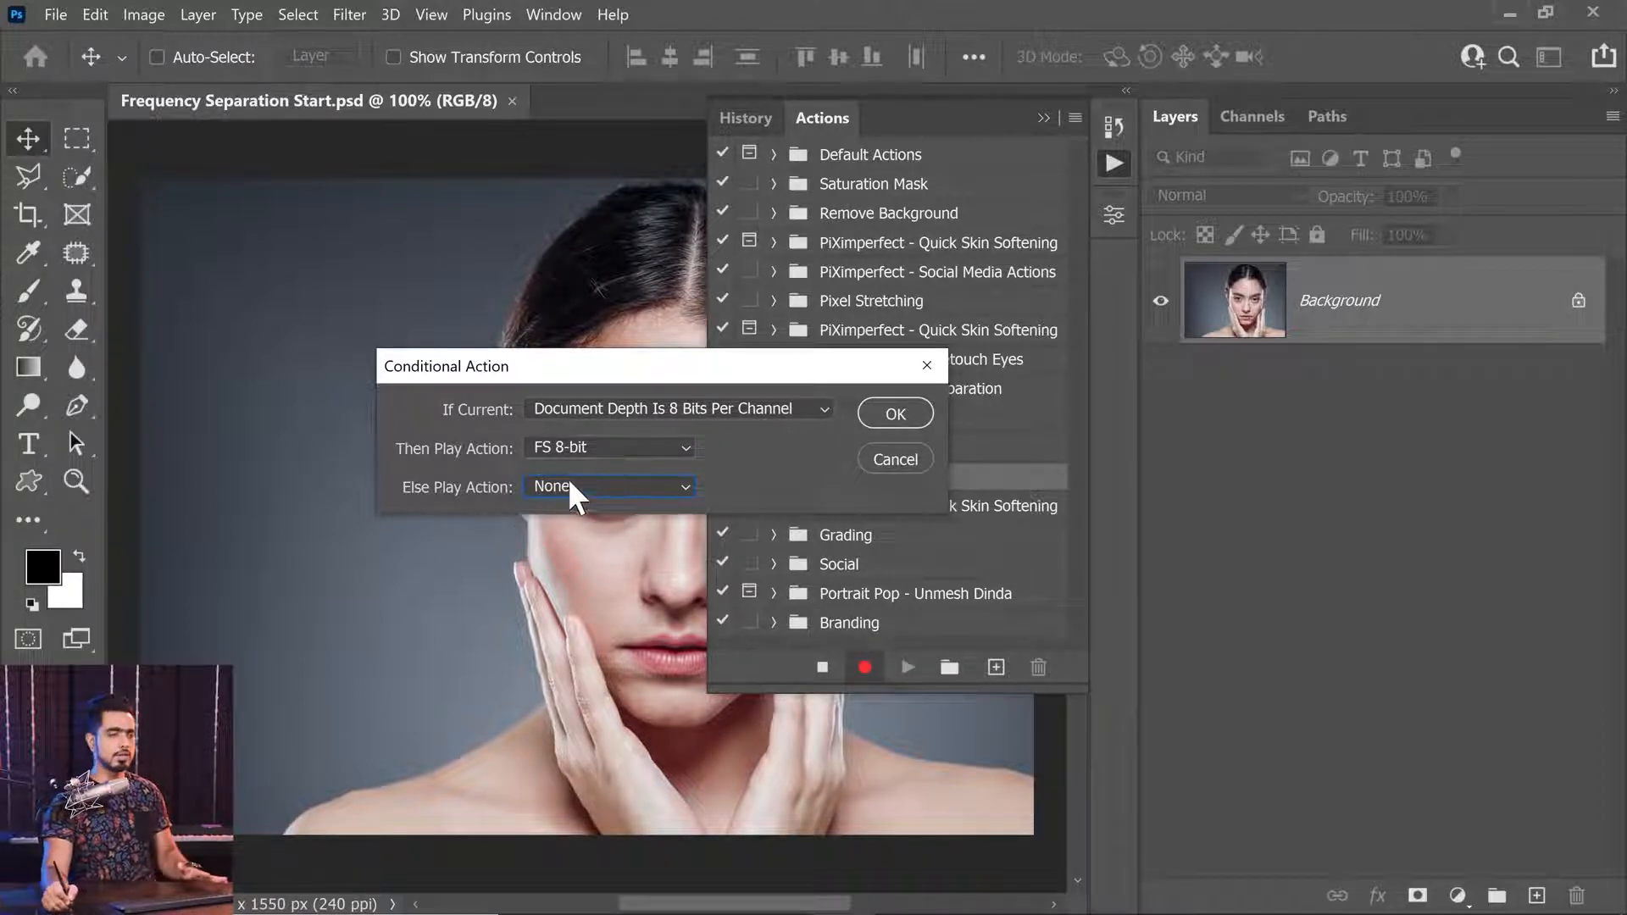
click(896, 413)
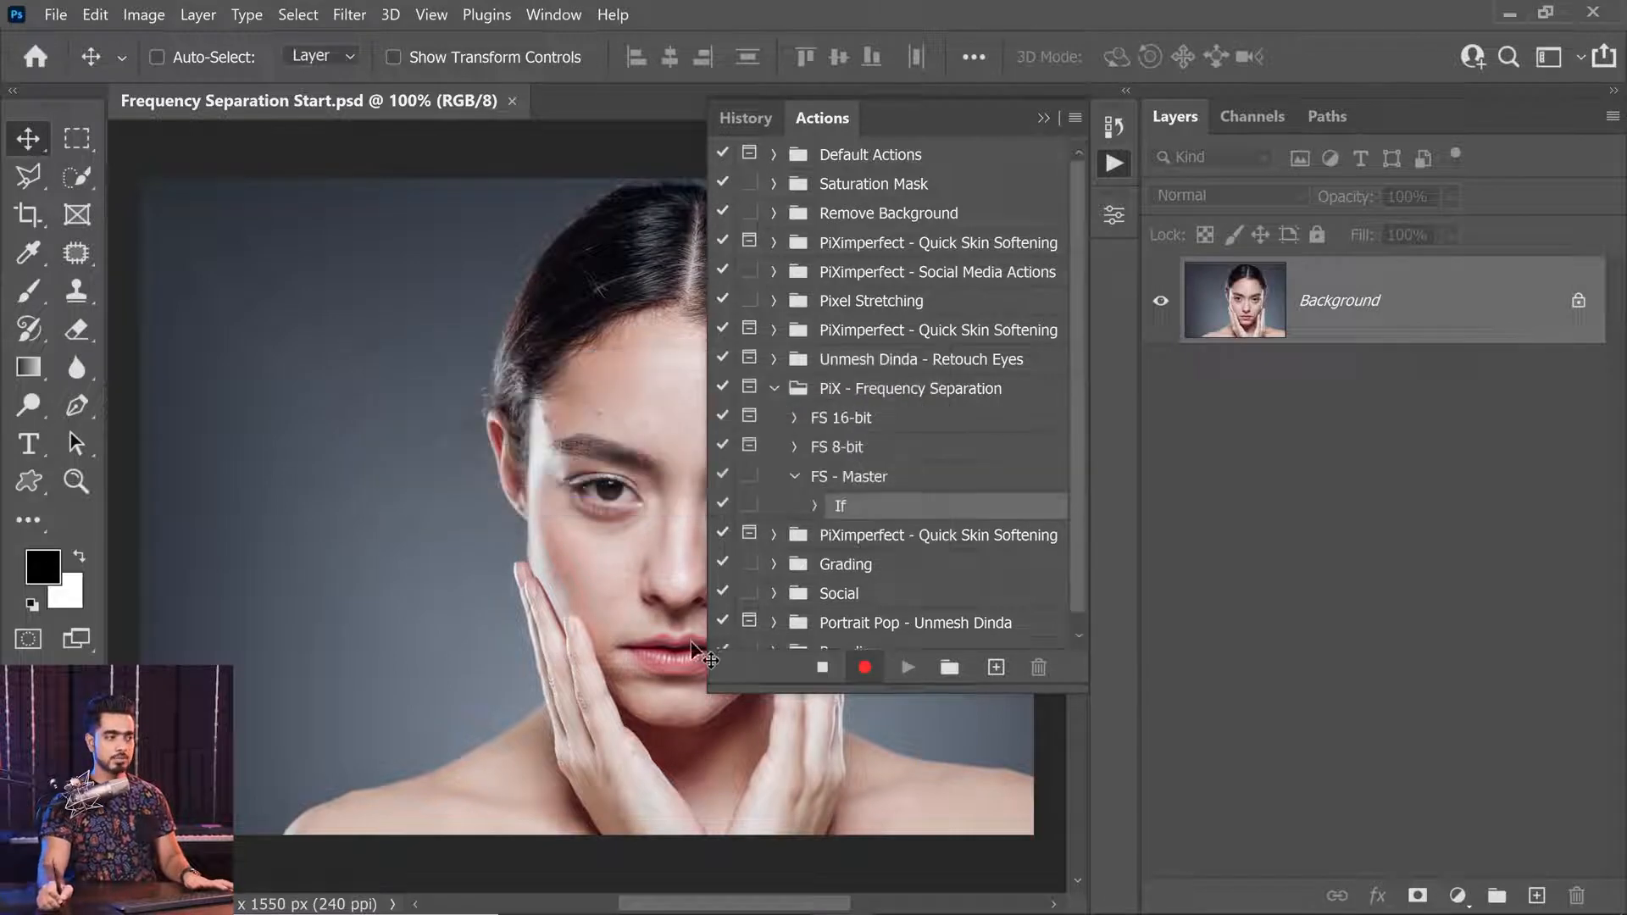
Insert a second conditional that plays FS 16-bit if Document Depth Is 16 Bits Per Channel, and stop recording FS - Master.
click(1075, 118)
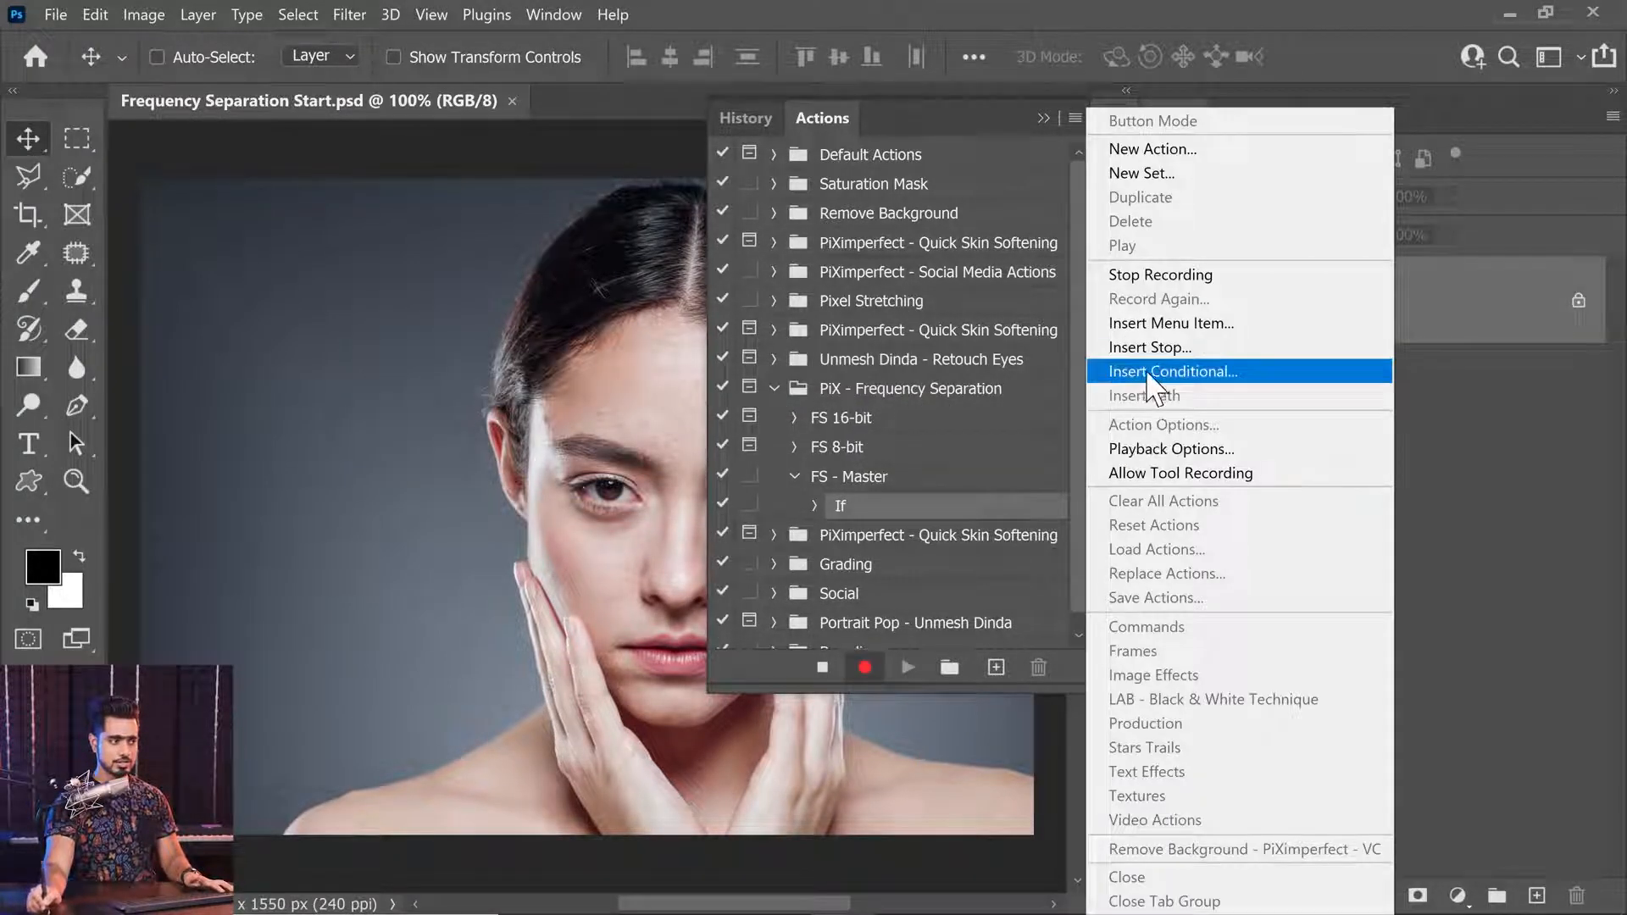
click(1148, 373)
click(624, 410)
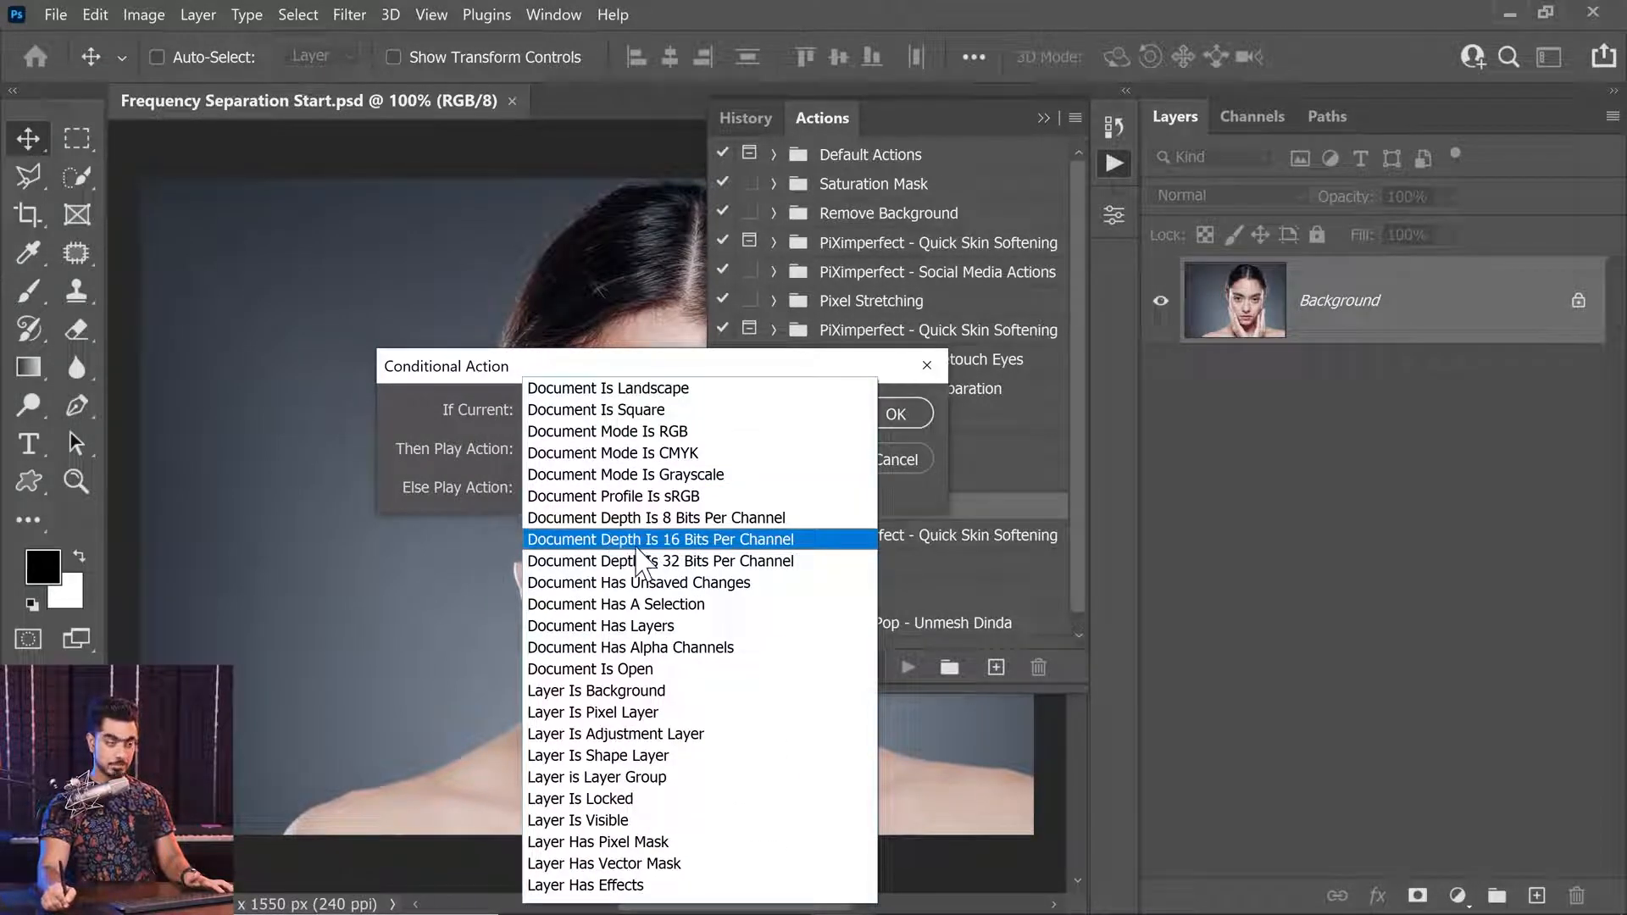
click(683, 543)
click(573, 438)
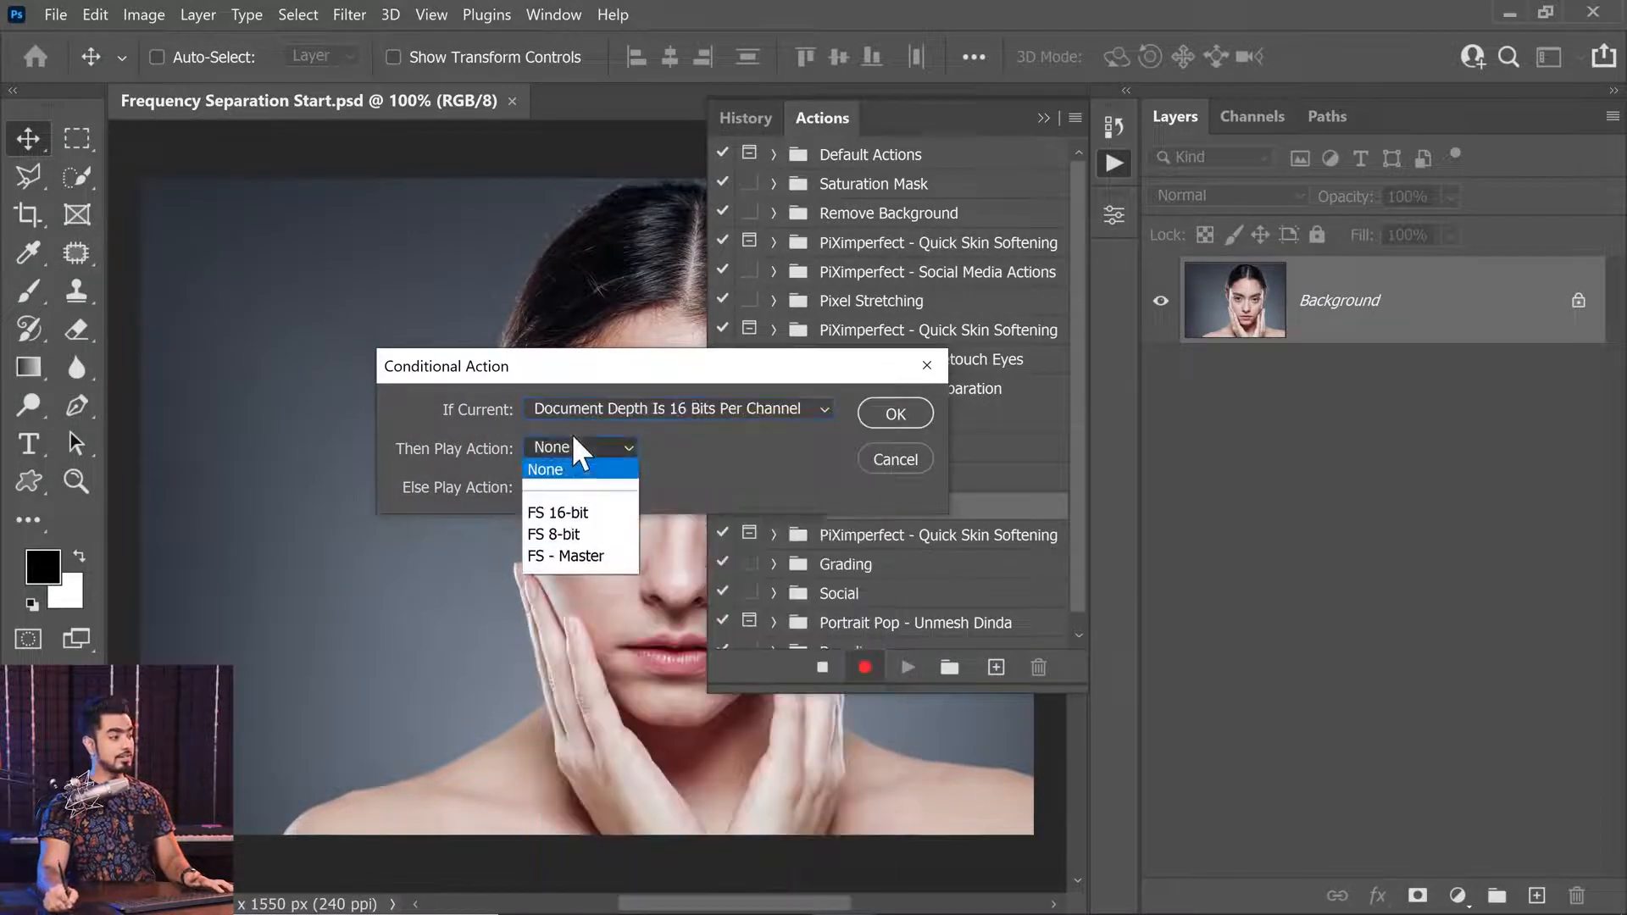
click(597, 513)
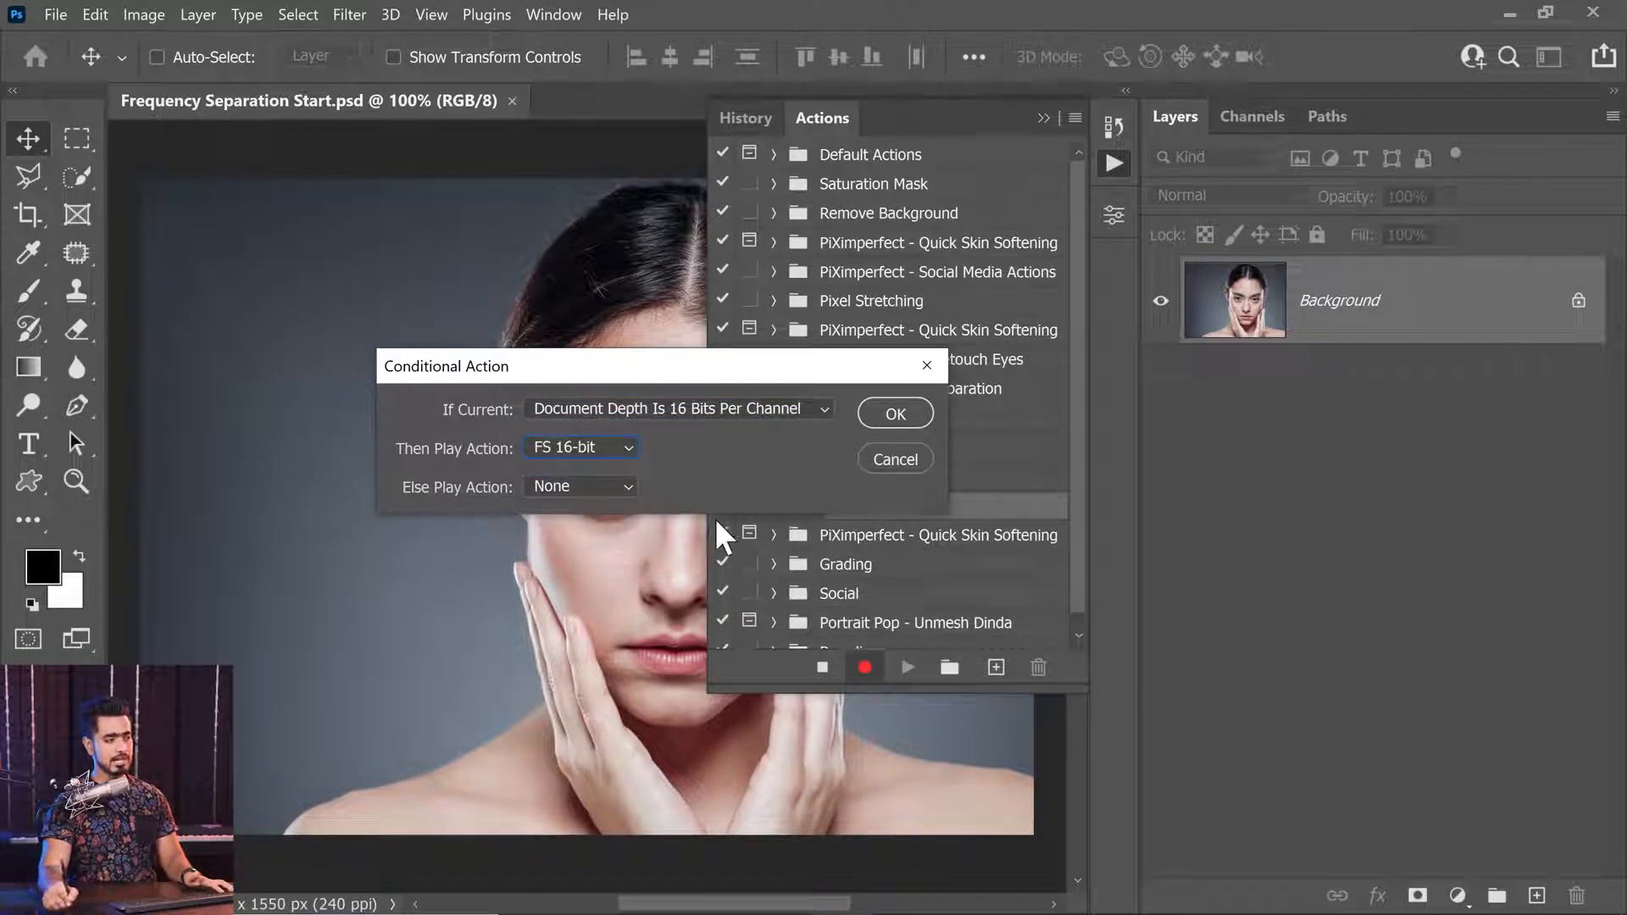
click(924, 407)
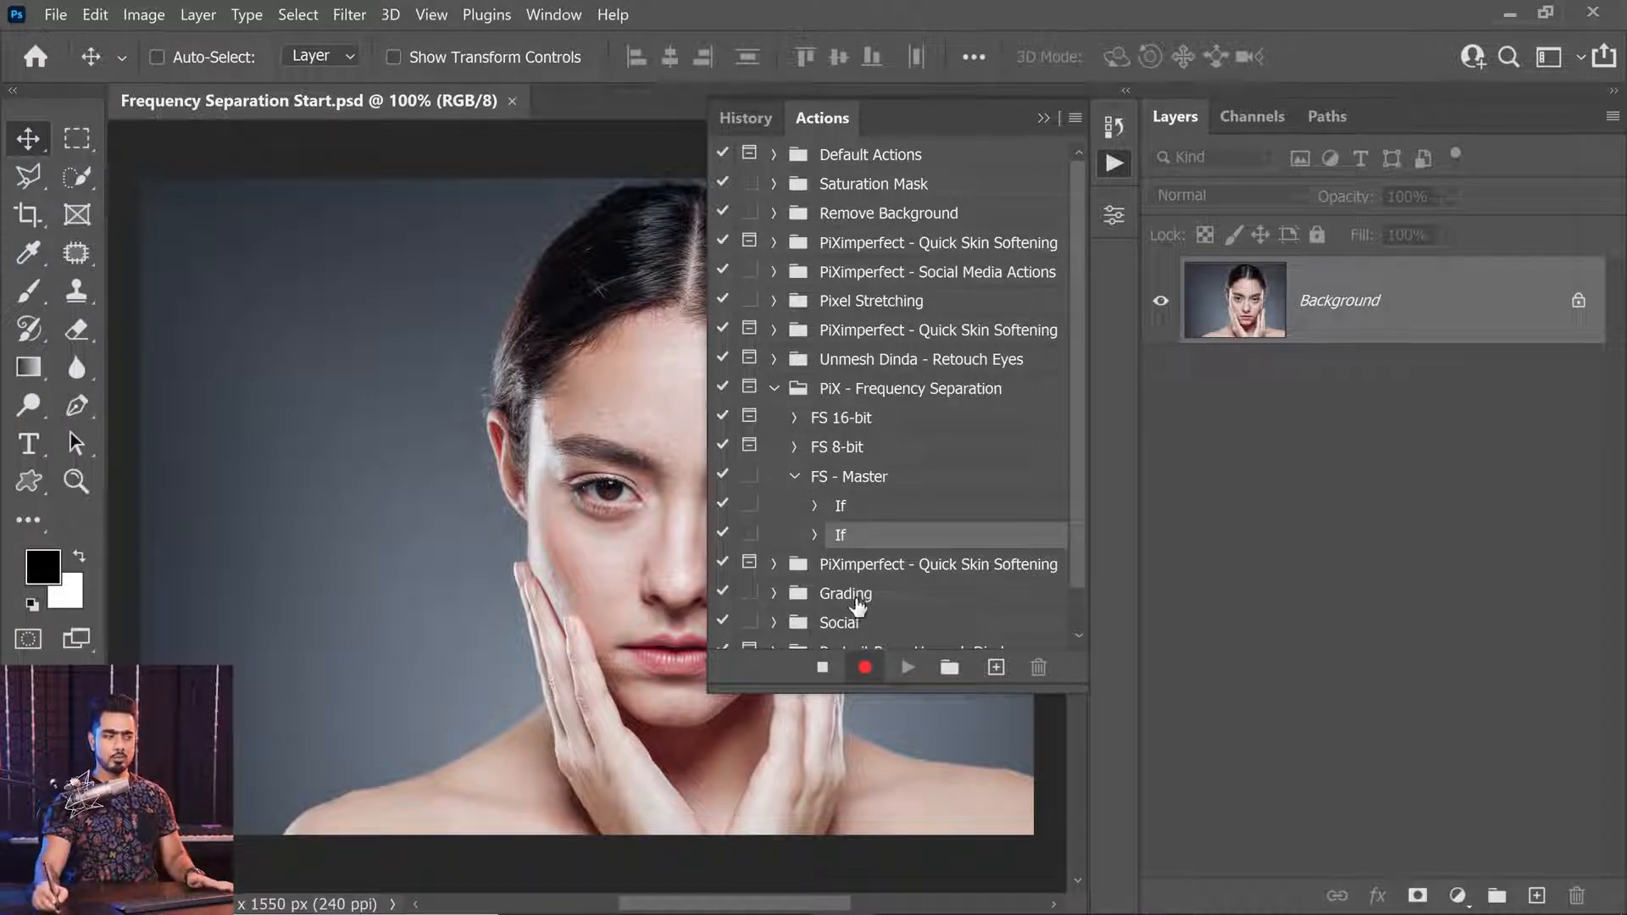
click(822, 667)
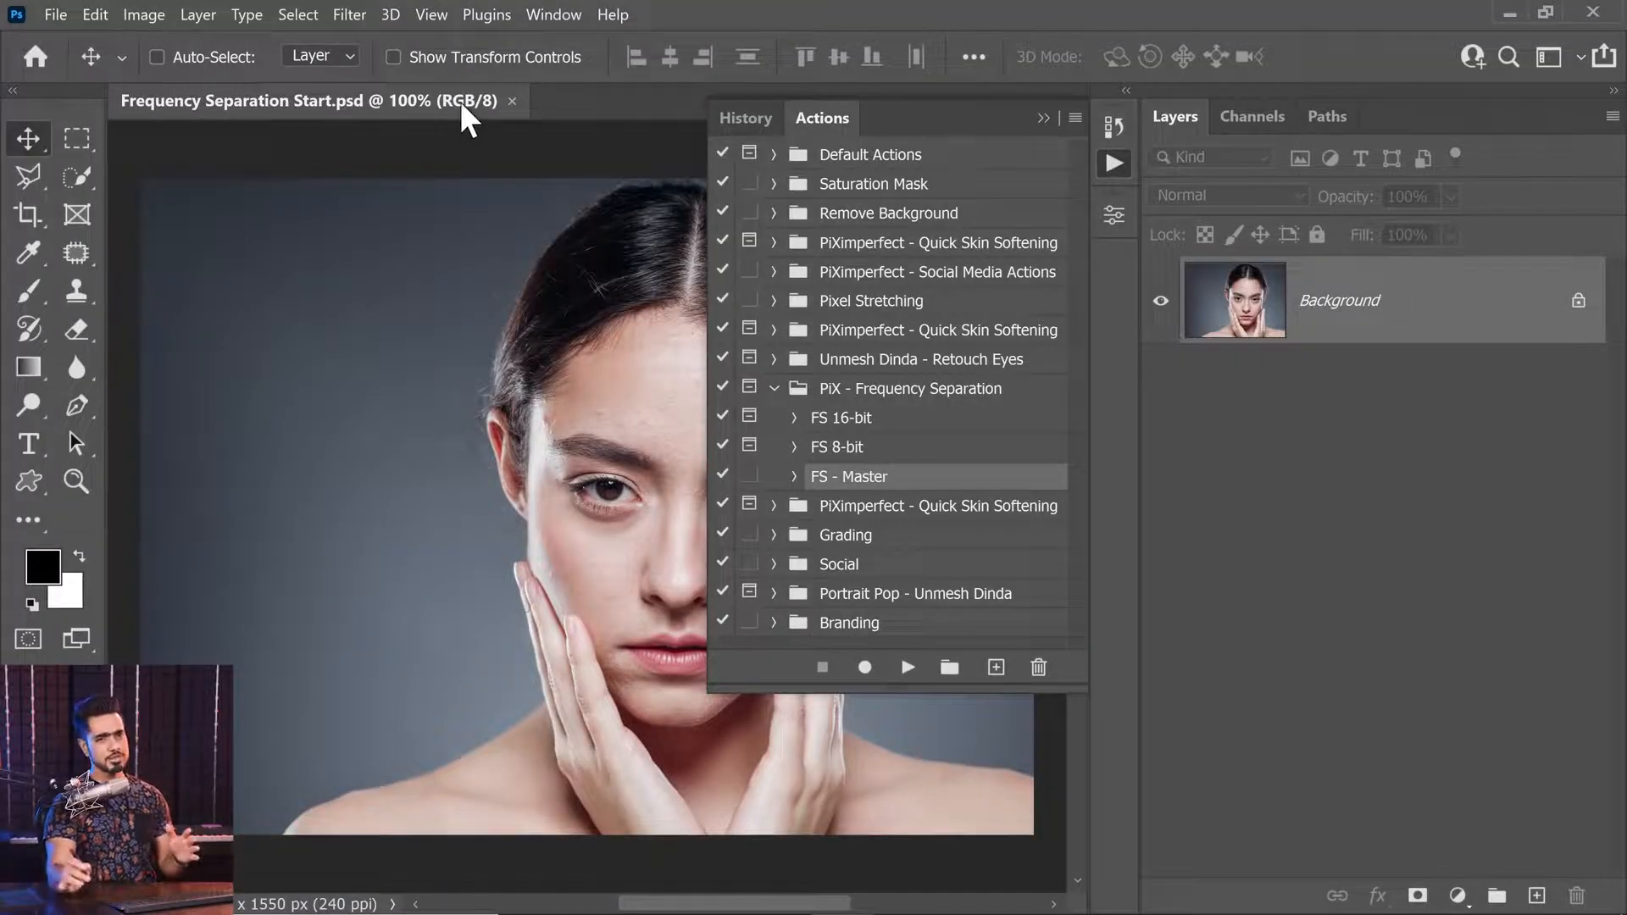
Convert the Frequency Separation Start.psd document to 32 Bits/Channel.
click(149, 14)
mouse_move(161, 40)
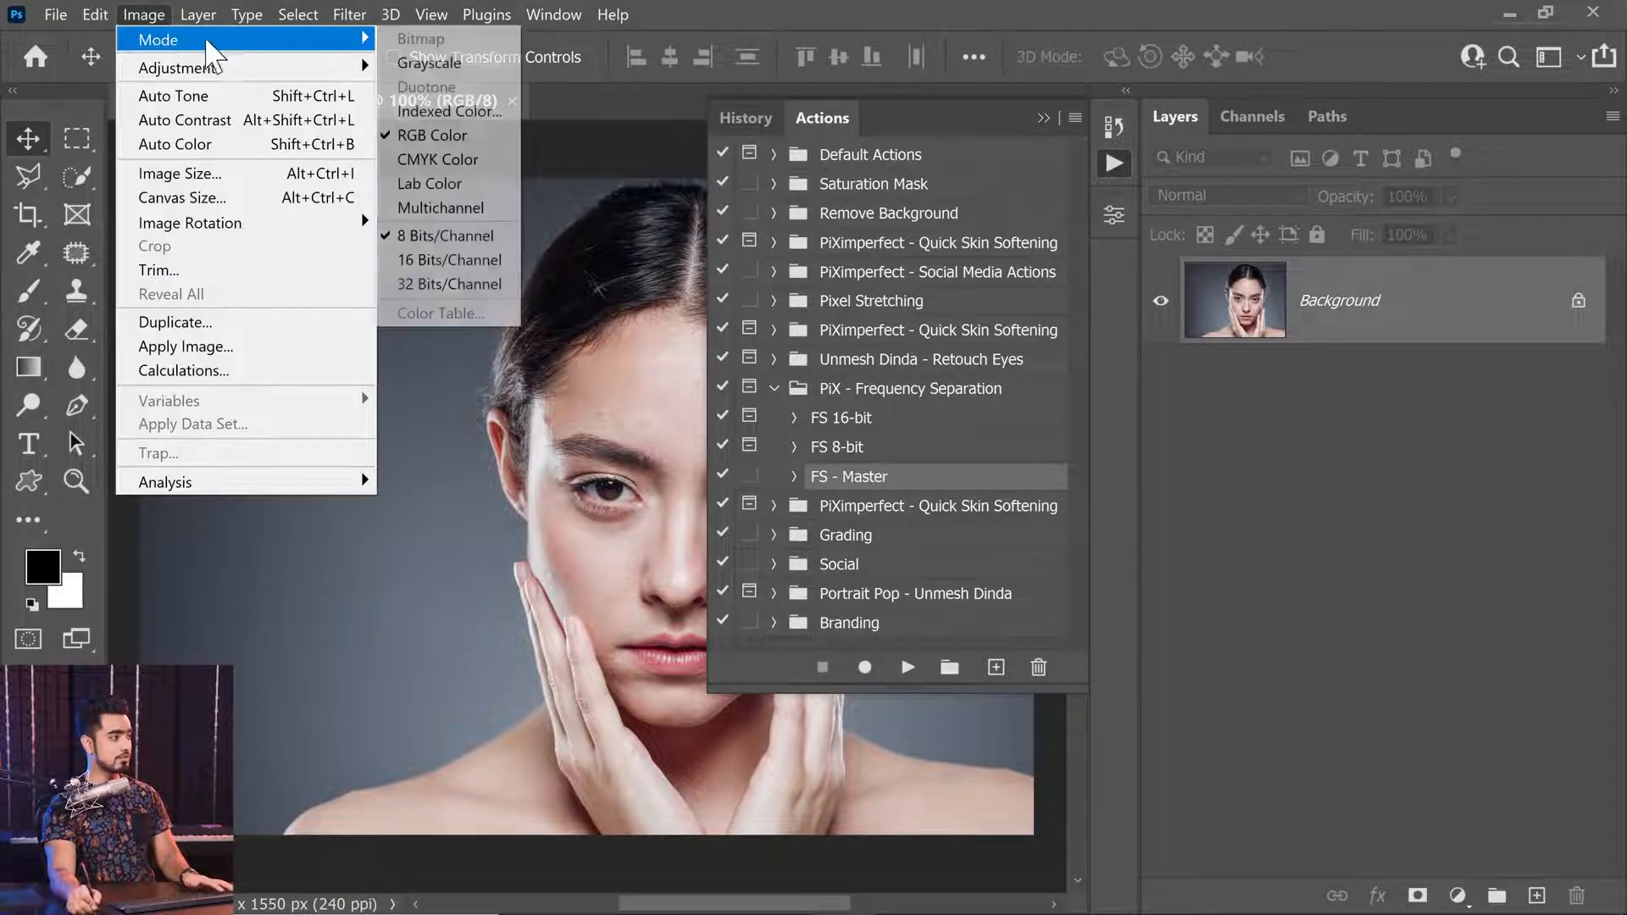
click(447, 287)
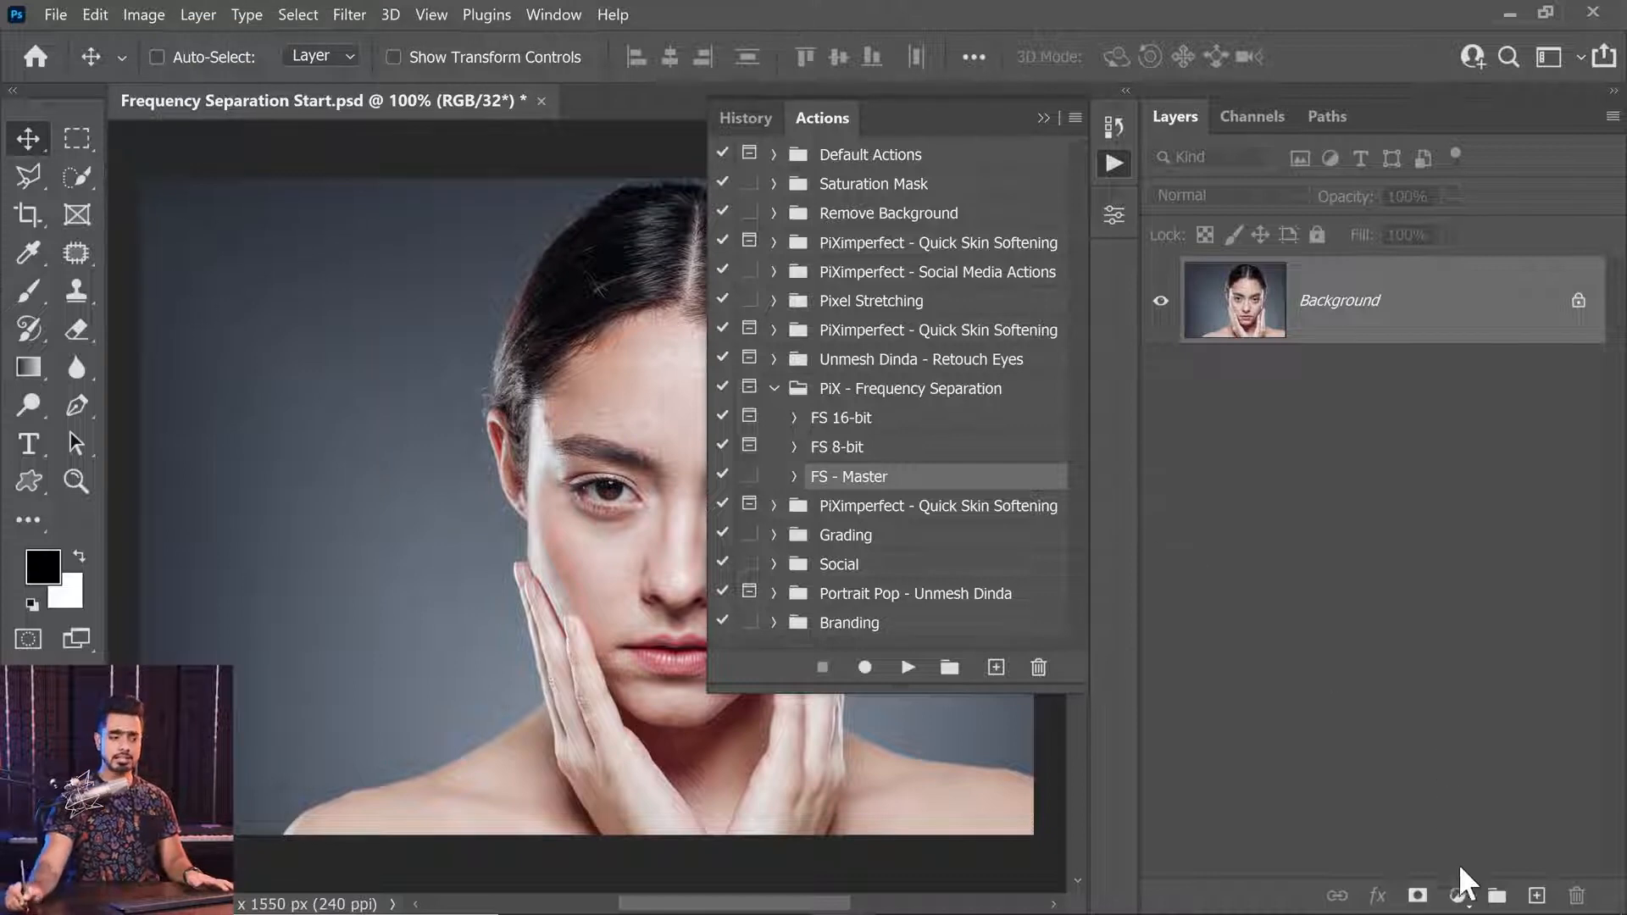
Add a Curves adjustment layer above the Background and two empty layers on top of it.
click(1457, 897)
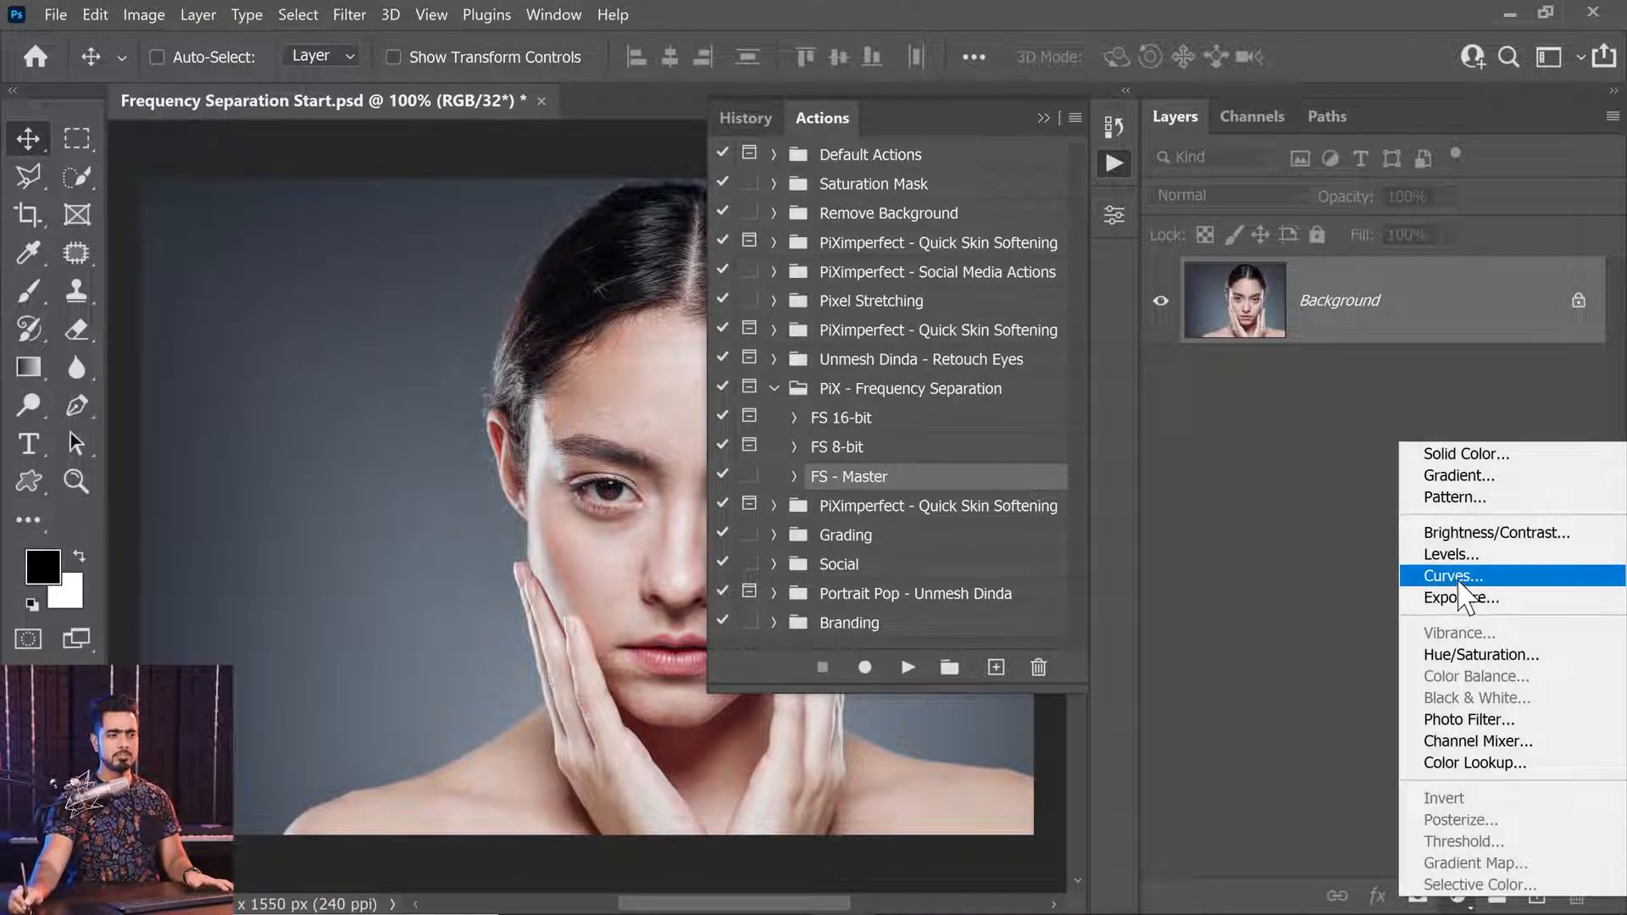
click(1447, 577)
click(1042, 206)
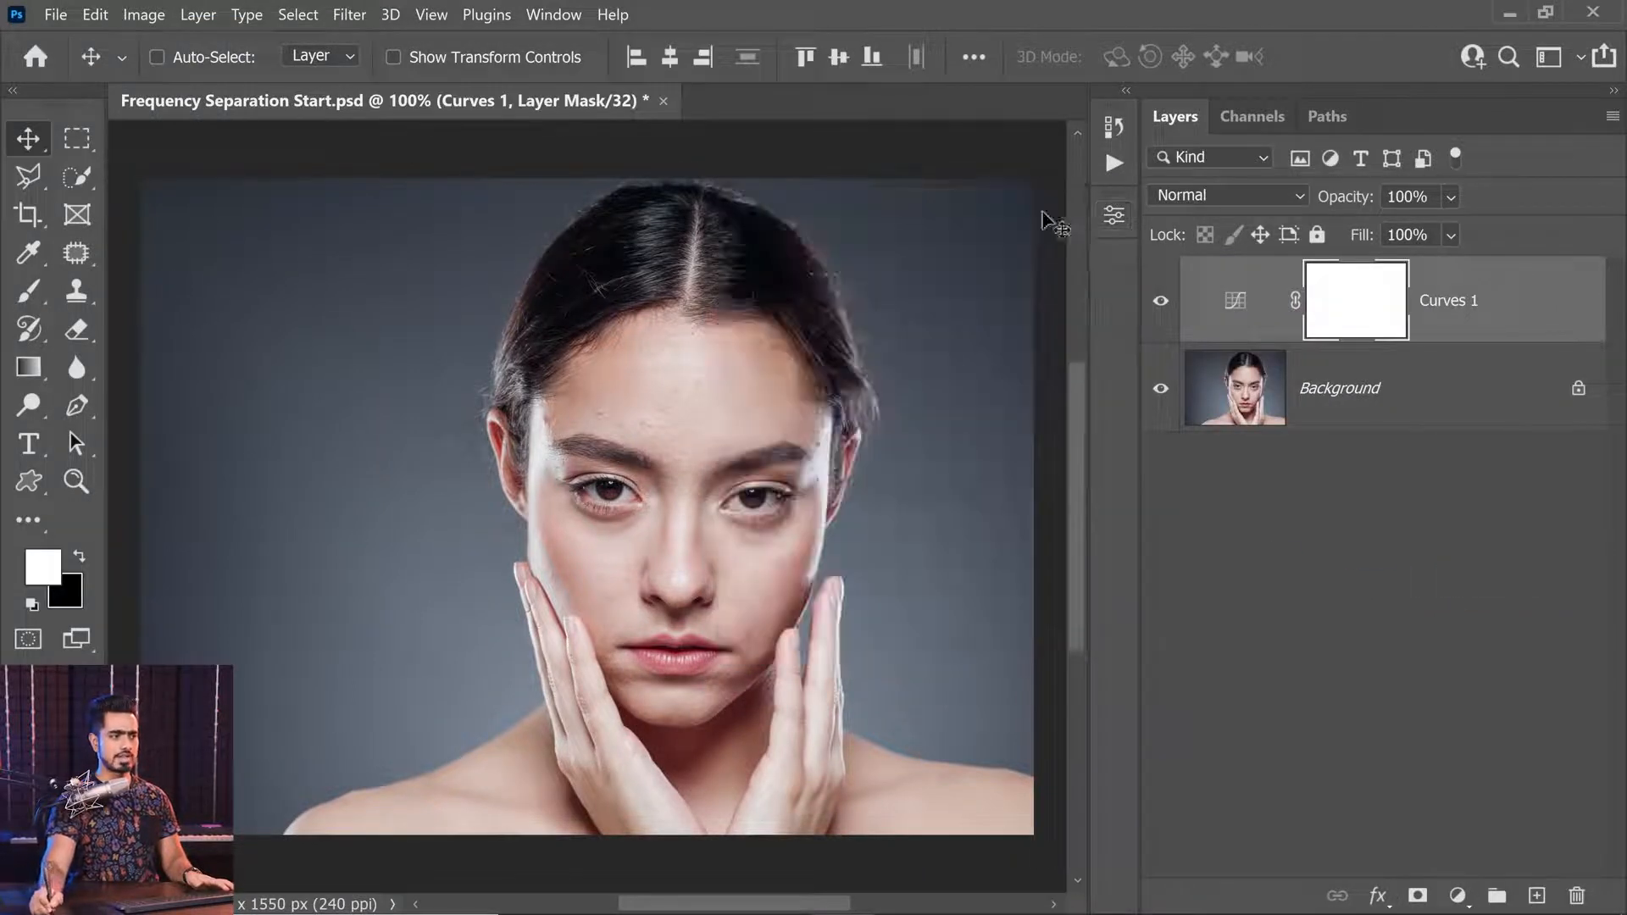
click(1536, 896)
click(1536, 897)
Add a Hue/Saturation adjustment layer on top with Hue -15 and Saturation +9, and bring the actions list back up.
click(1457, 896)
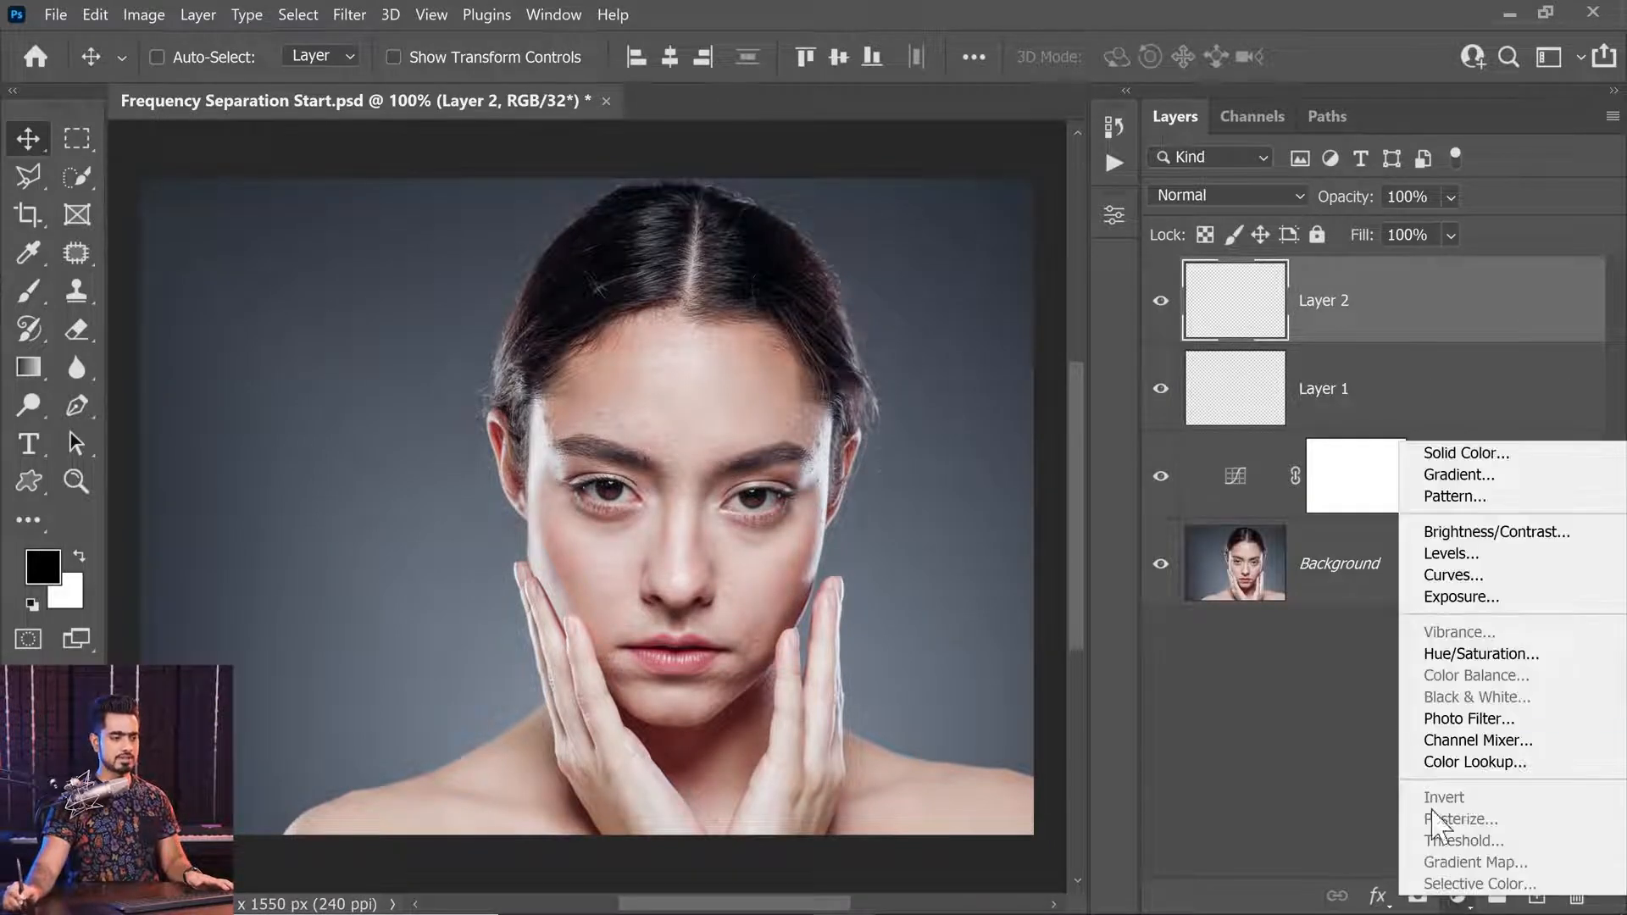
click(1479, 654)
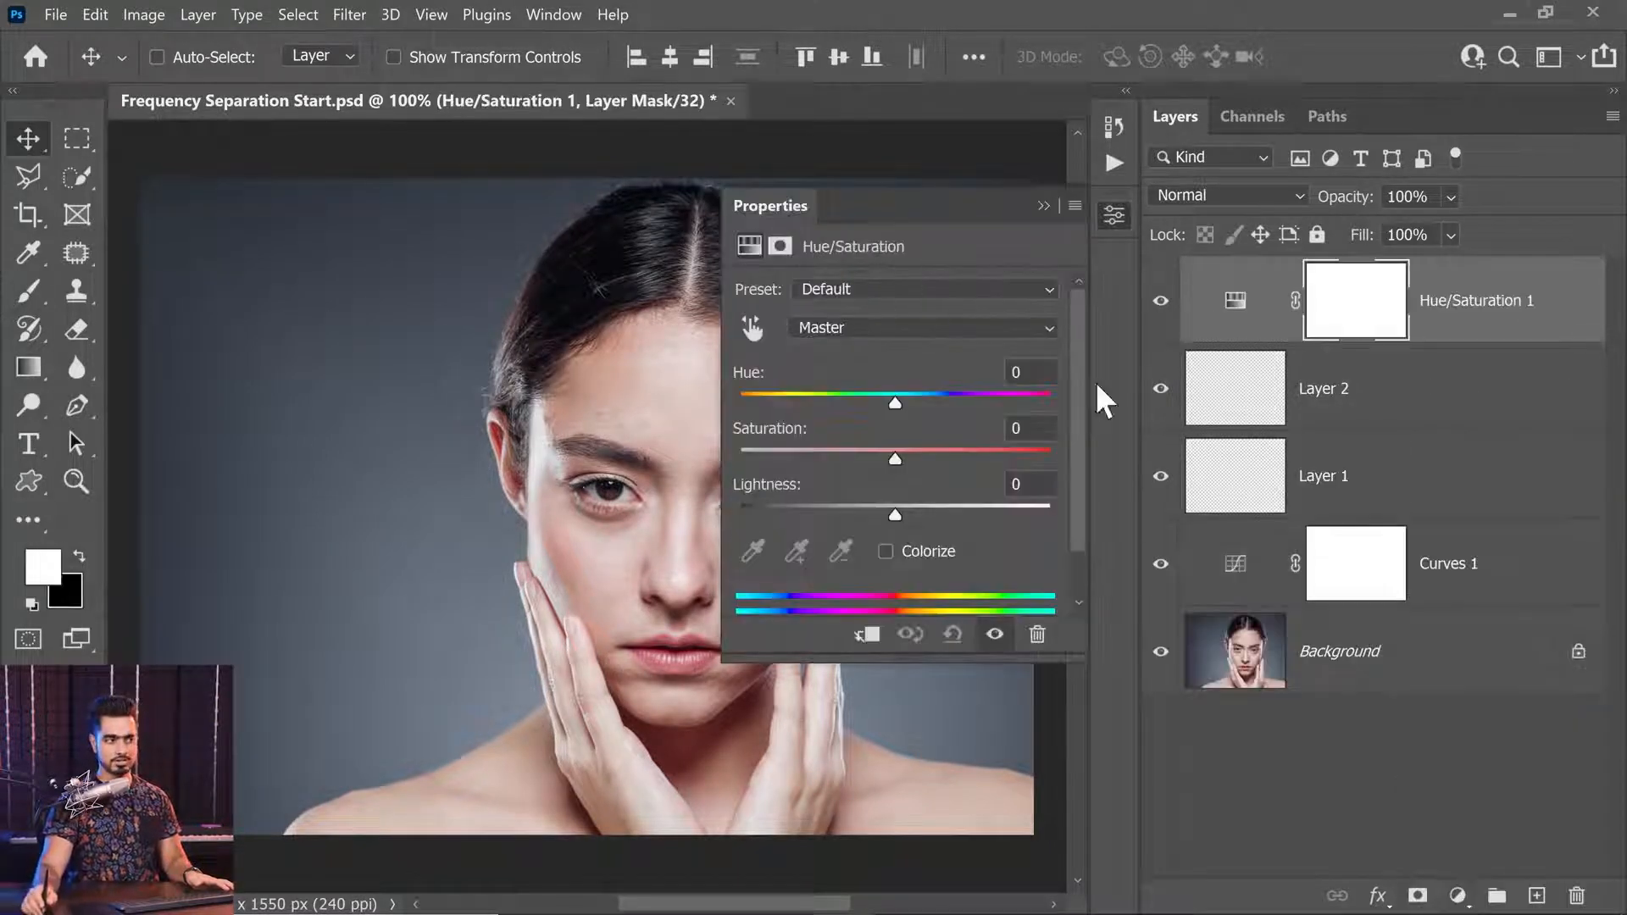
drag(894, 407, 908, 472)
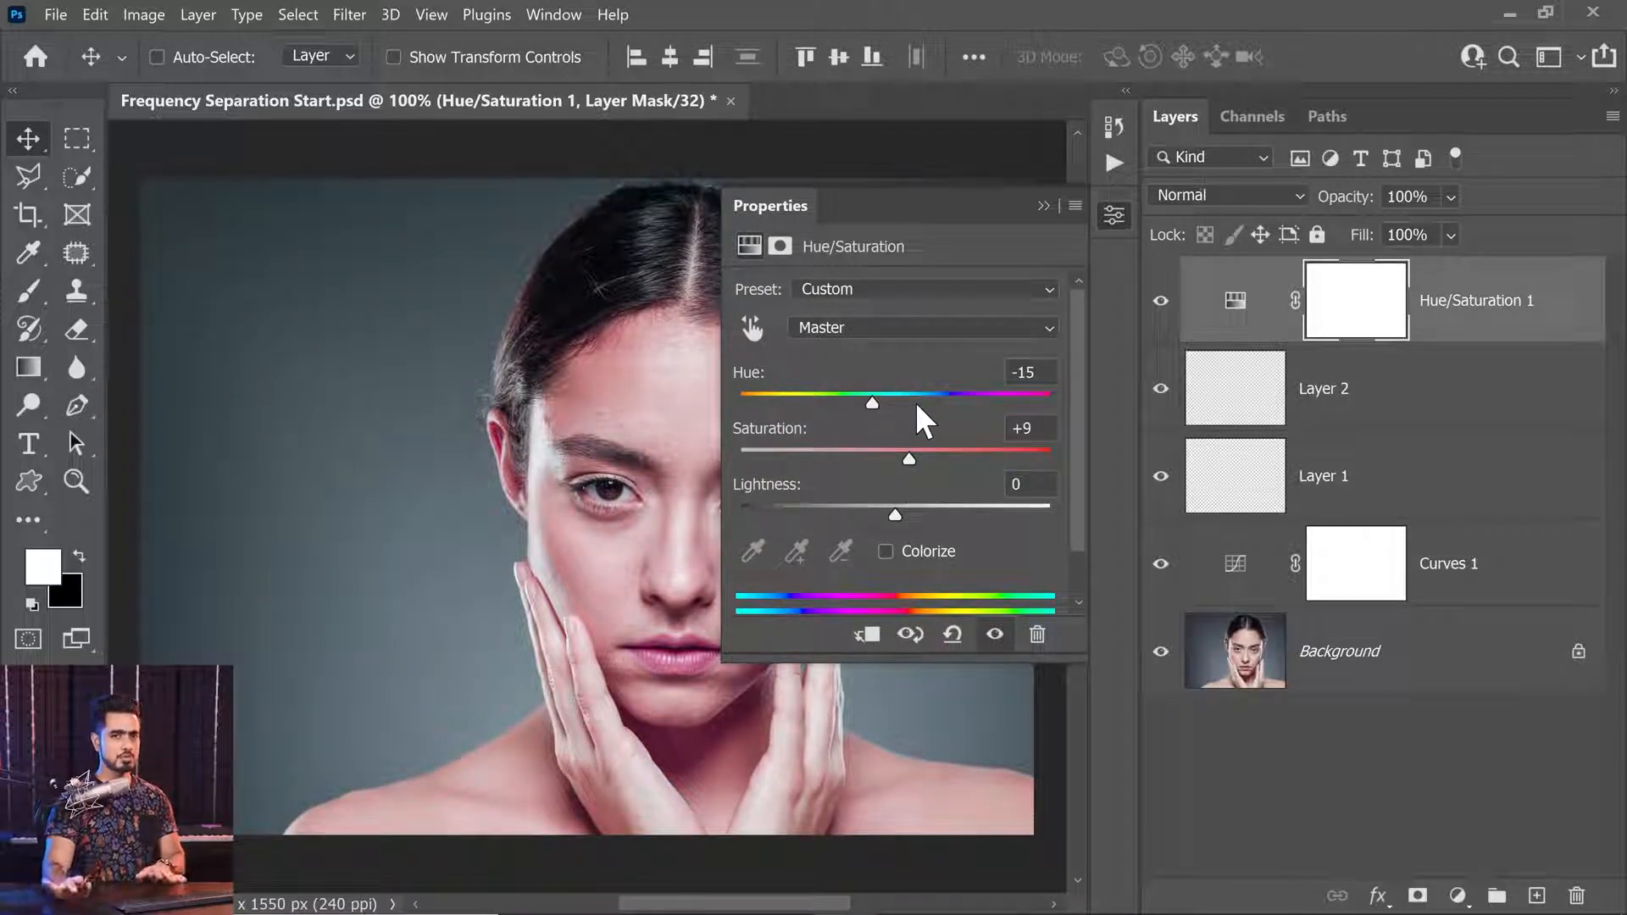
click(1112, 176)
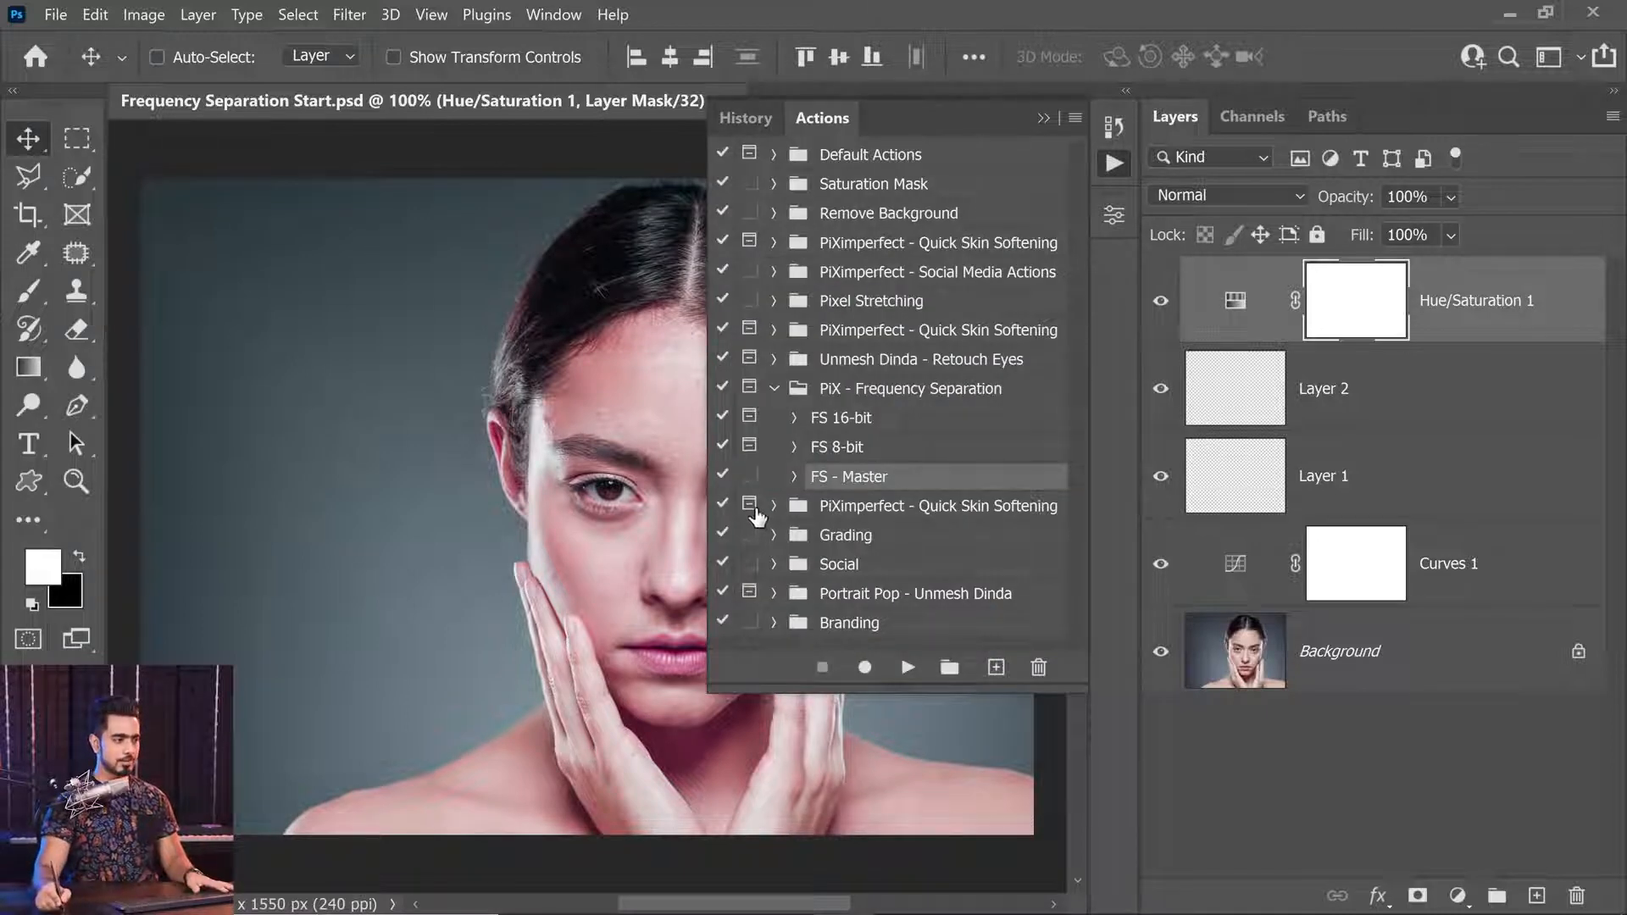
Create an action named Convert to 16 & Apply FS in the PiX - Frequency Separation set and start recording it.
click(997, 668)
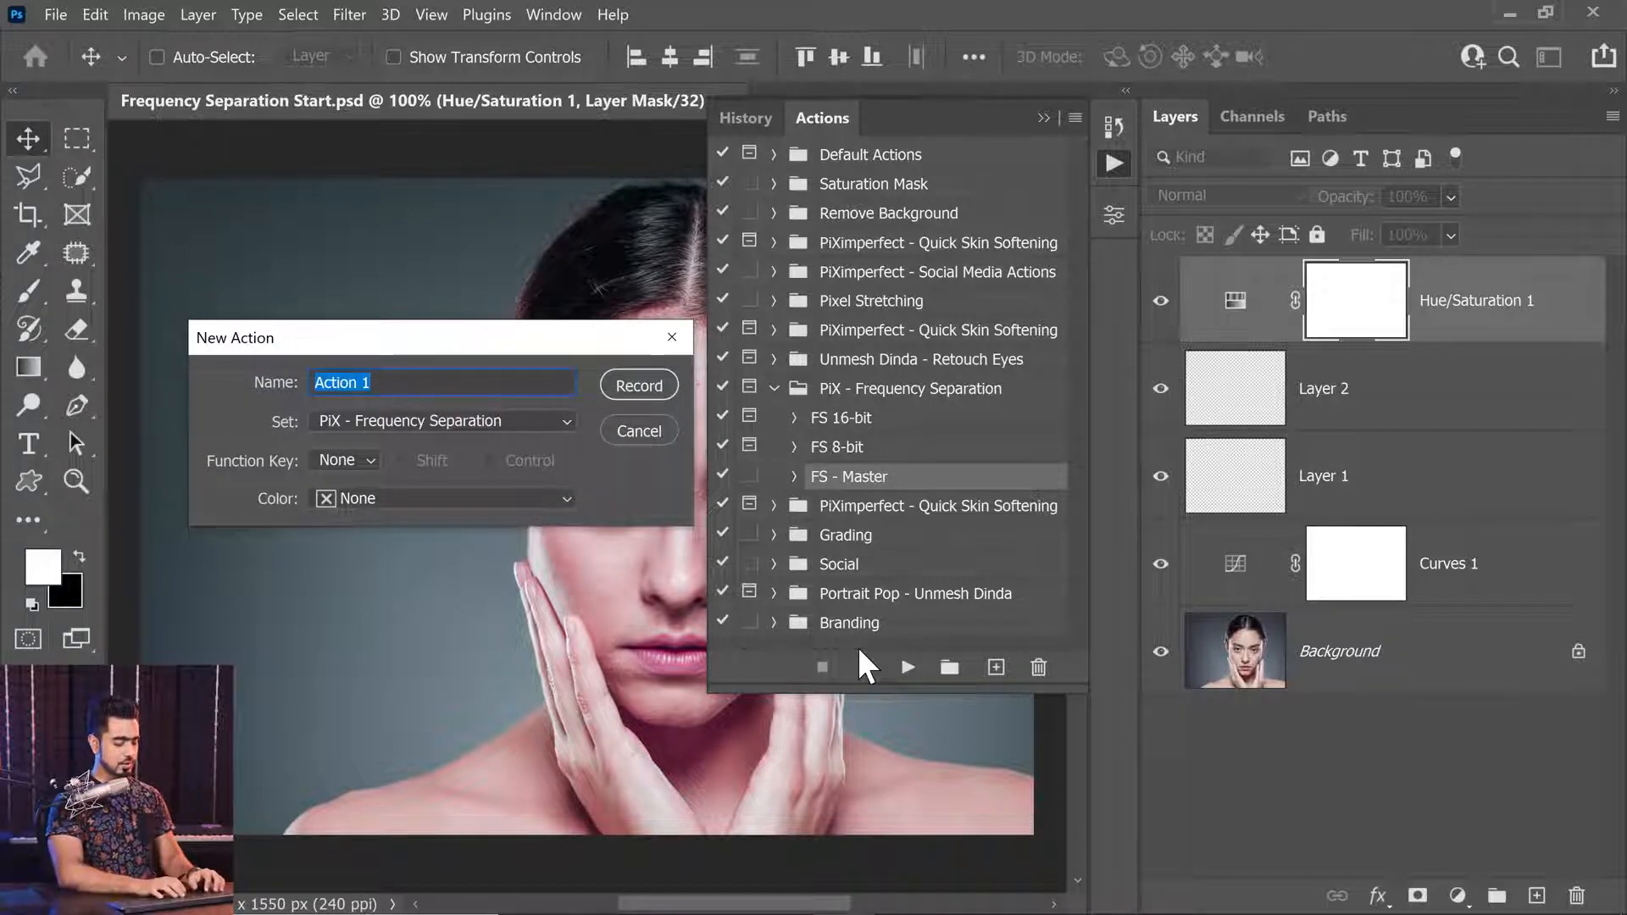
text(Convert t)
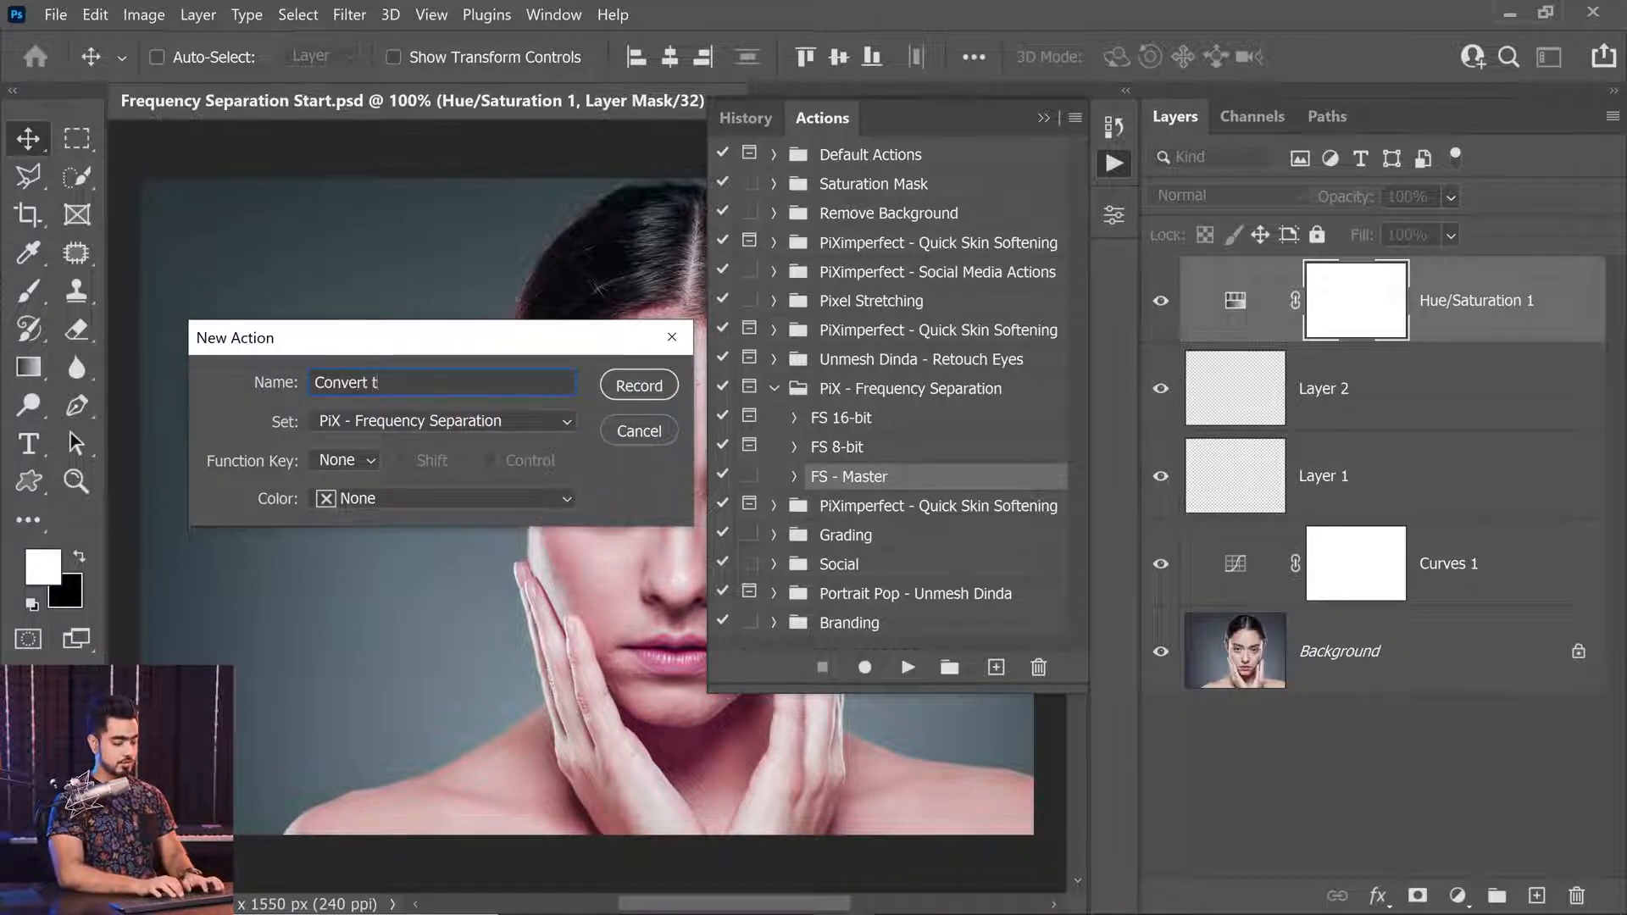
text(o 16 & Apply FS)
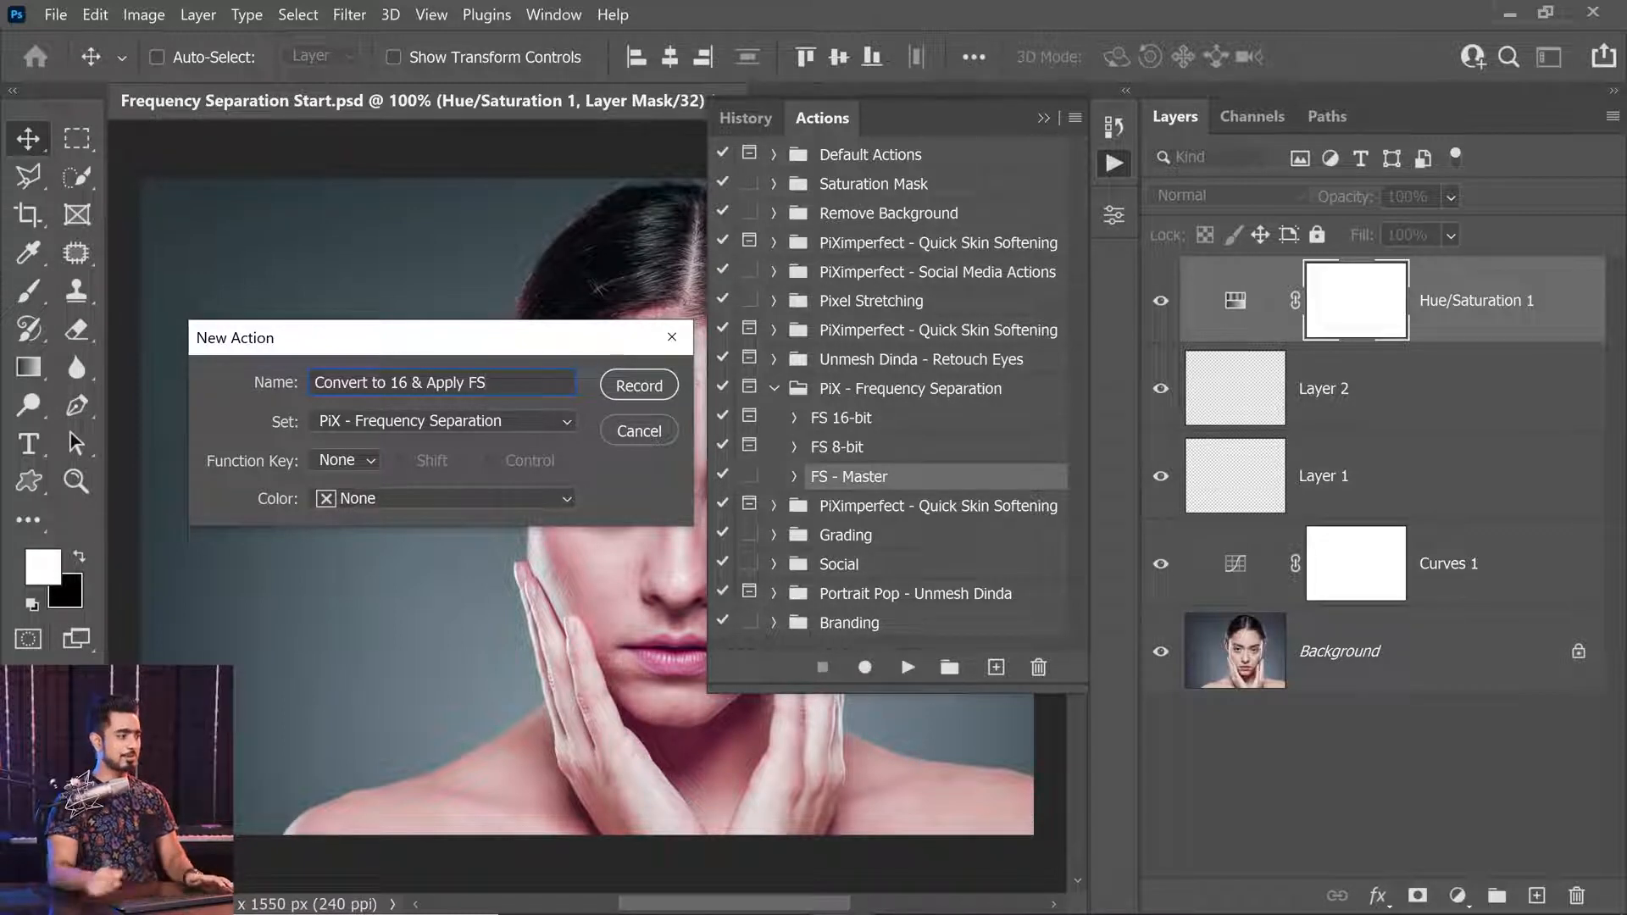
click(642, 385)
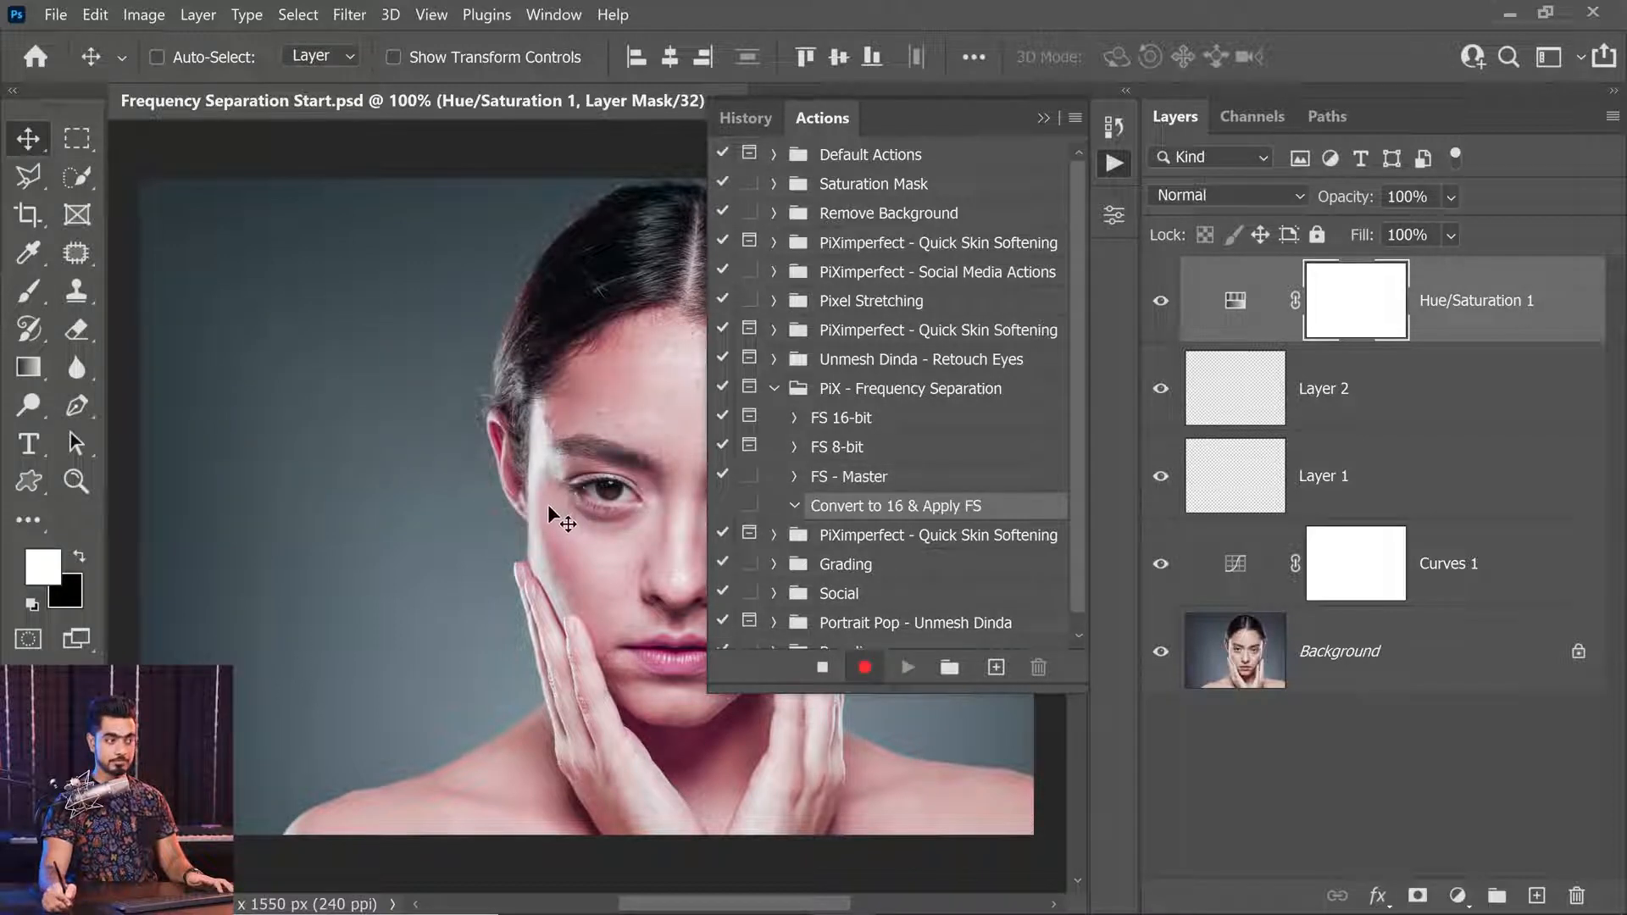
Record converting the document to 16 Bits/Channel without merging the layers, and expand the recorded Convert Mode step.
click(146, 15)
mouse_move(216, 42)
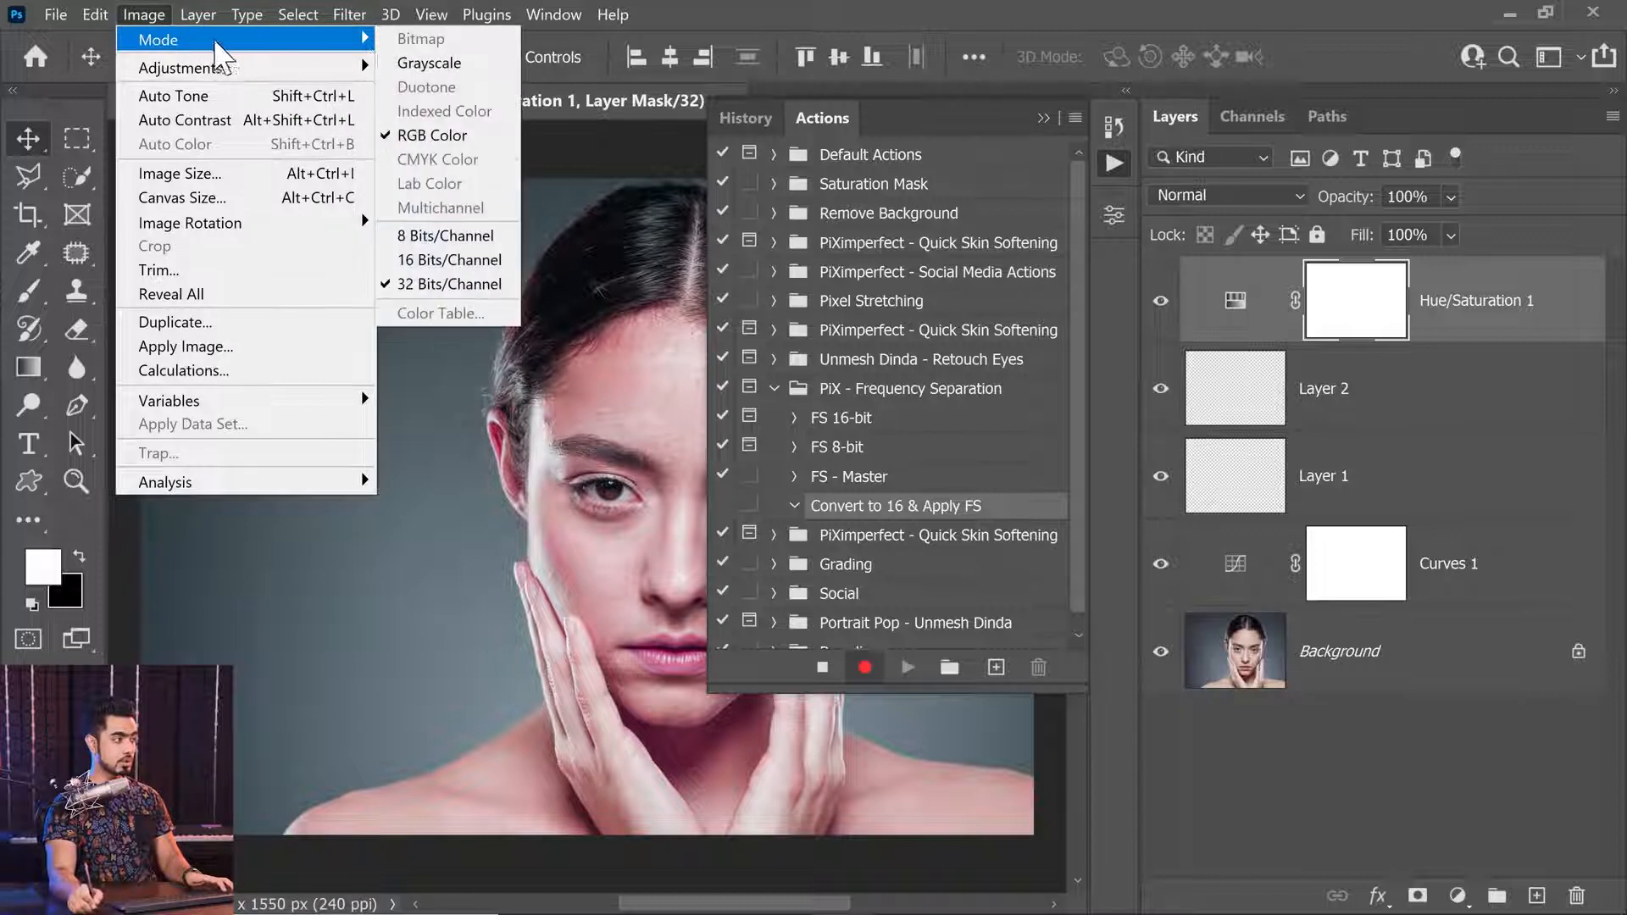
click(424, 260)
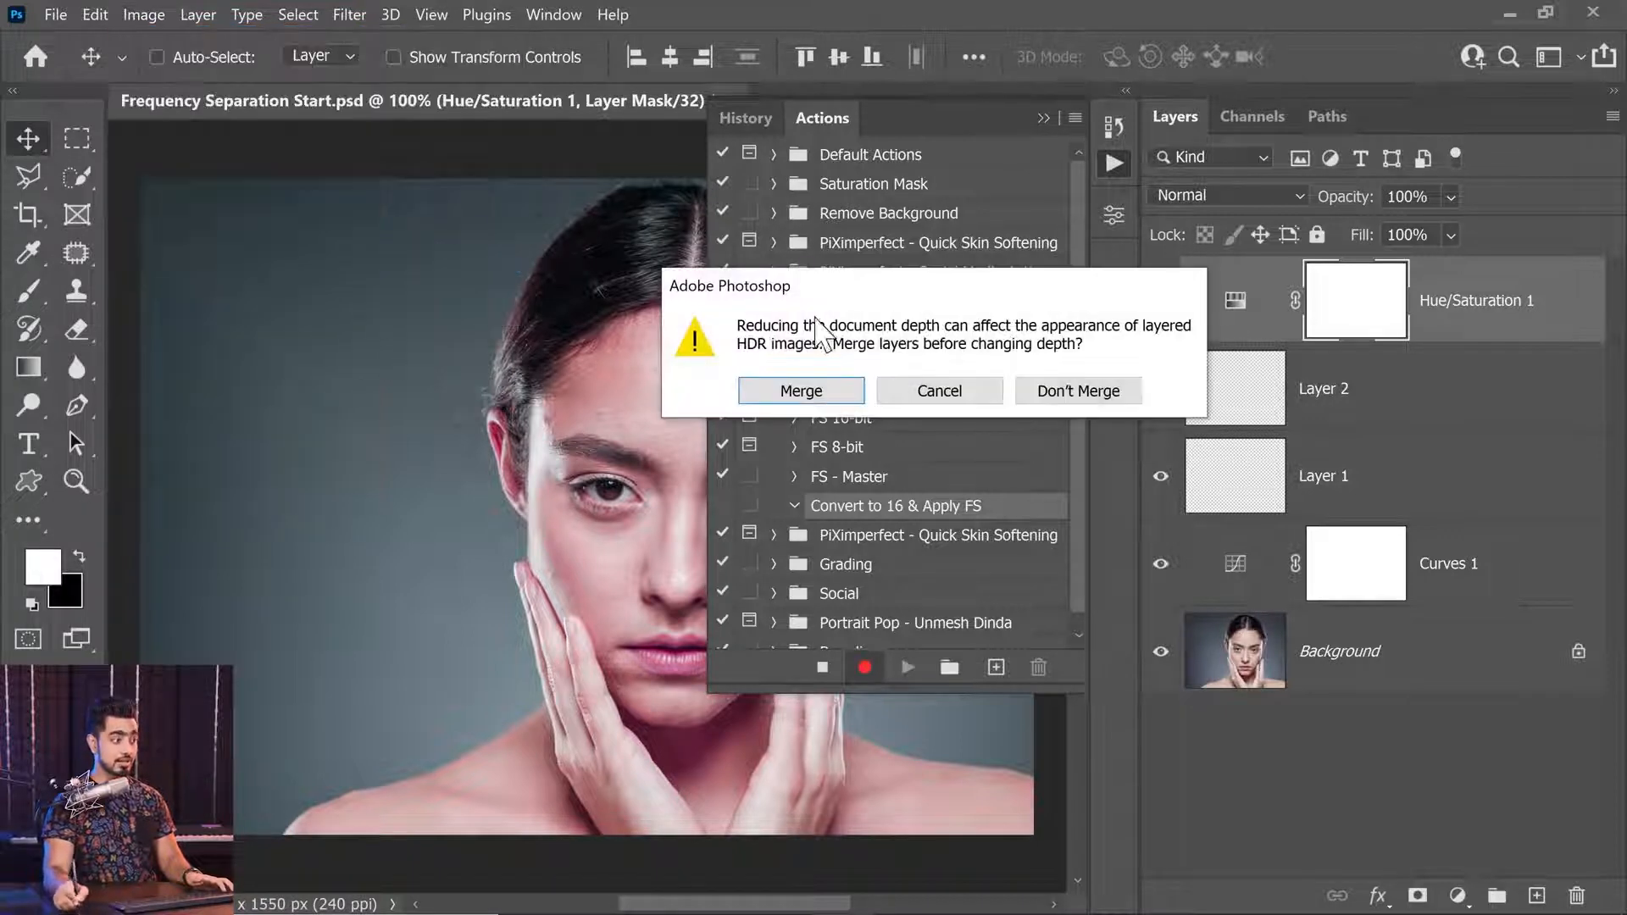
drag(890, 286, 539, 286)
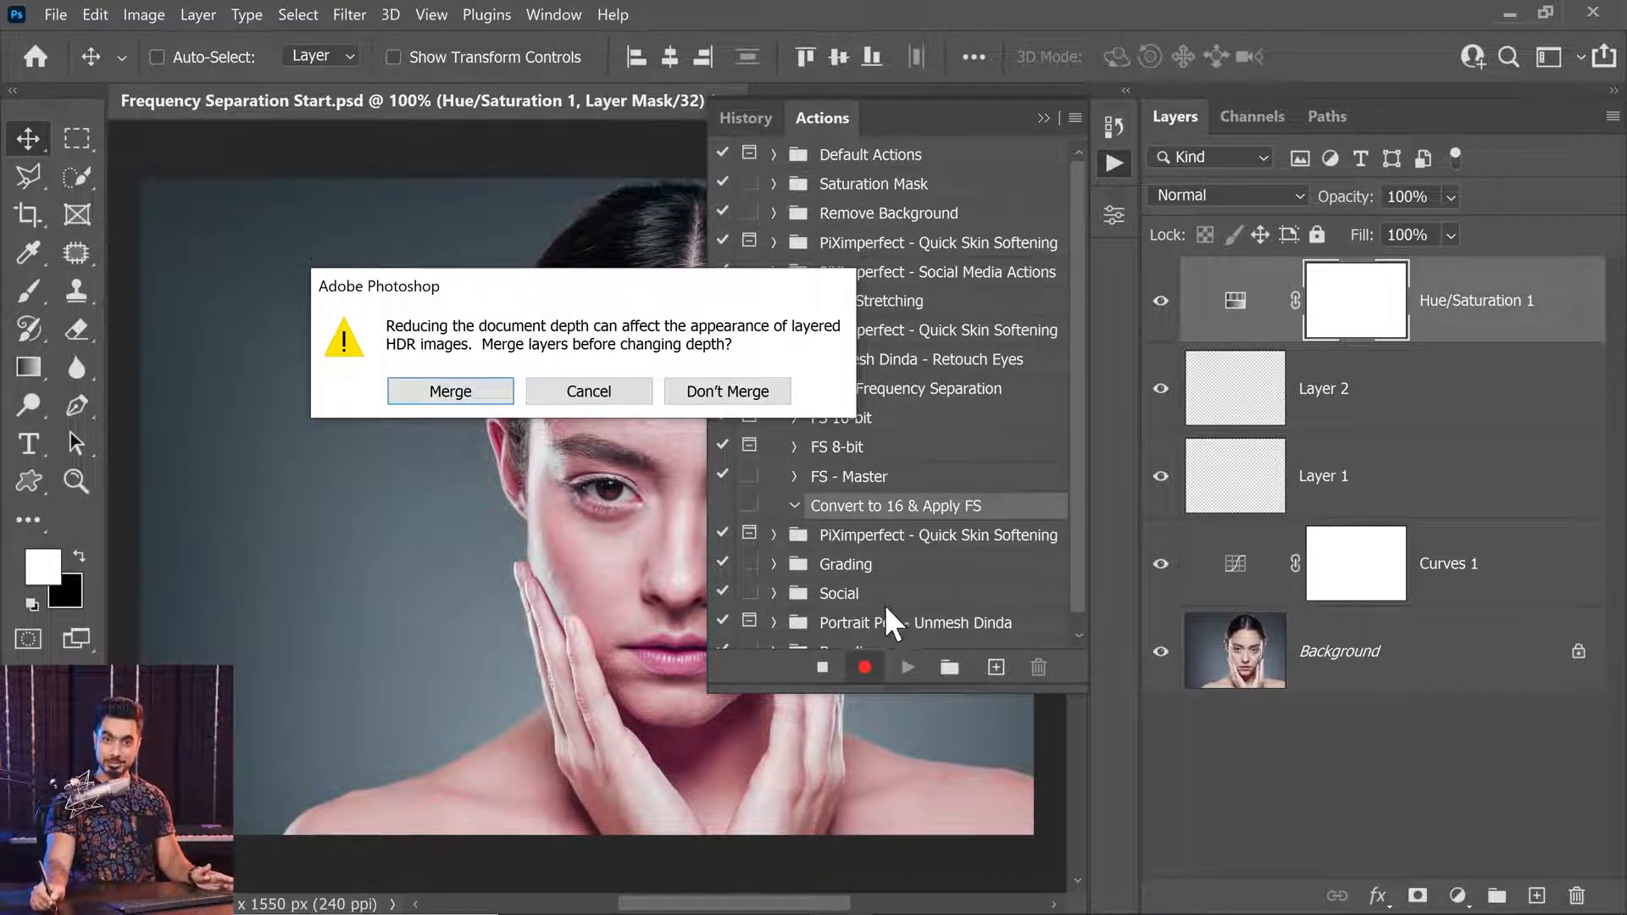
click(727, 394)
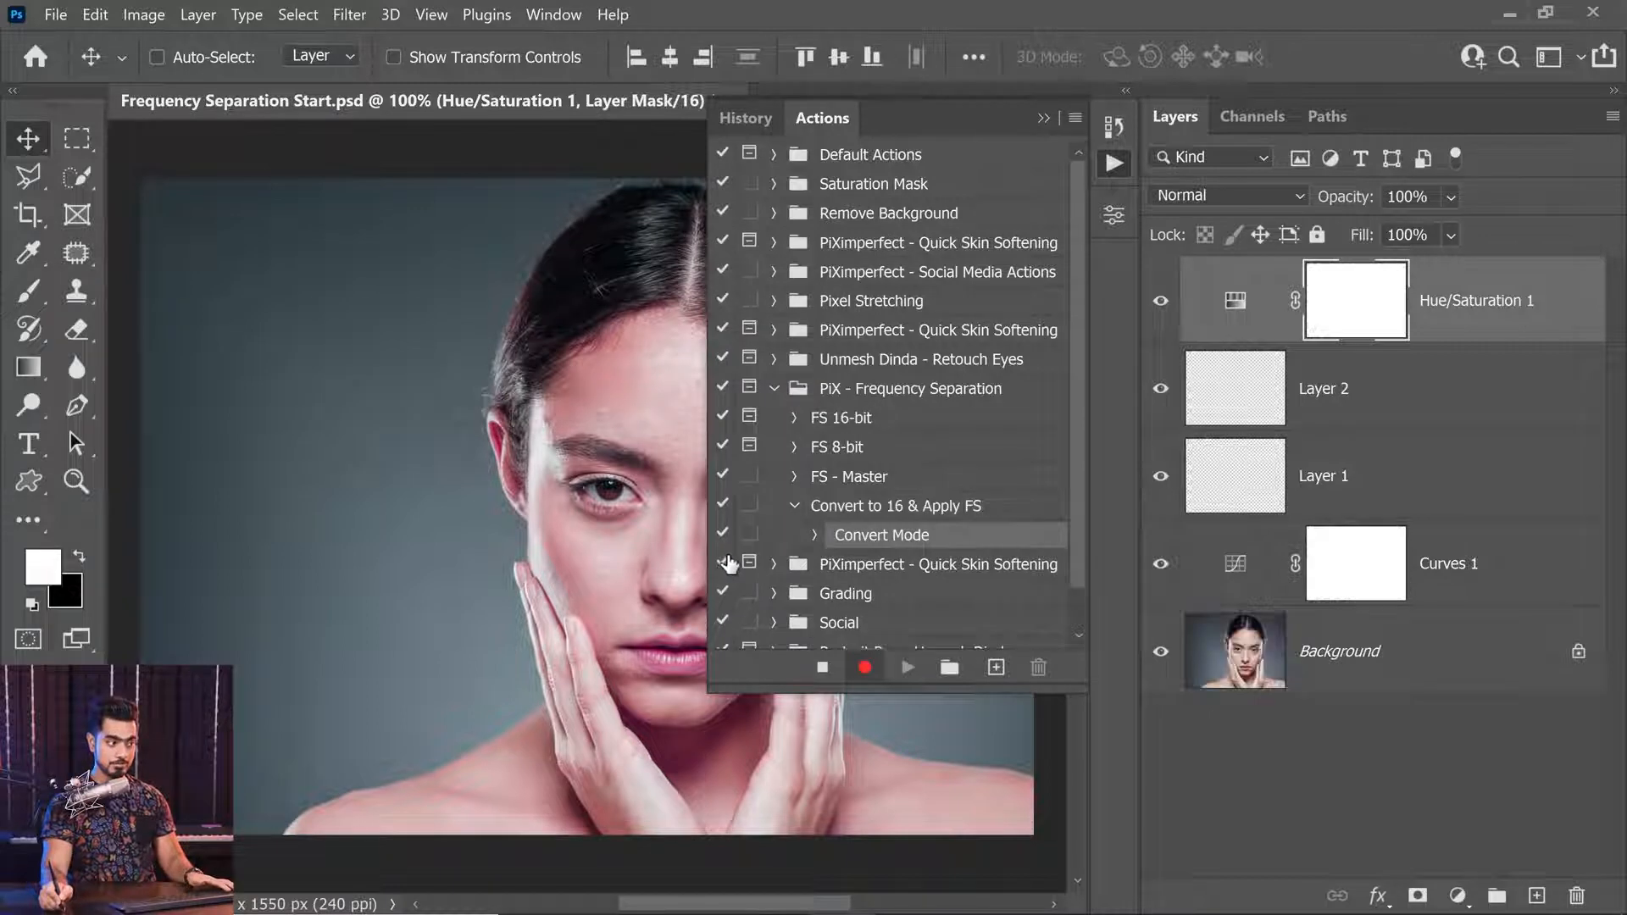
click(815, 535)
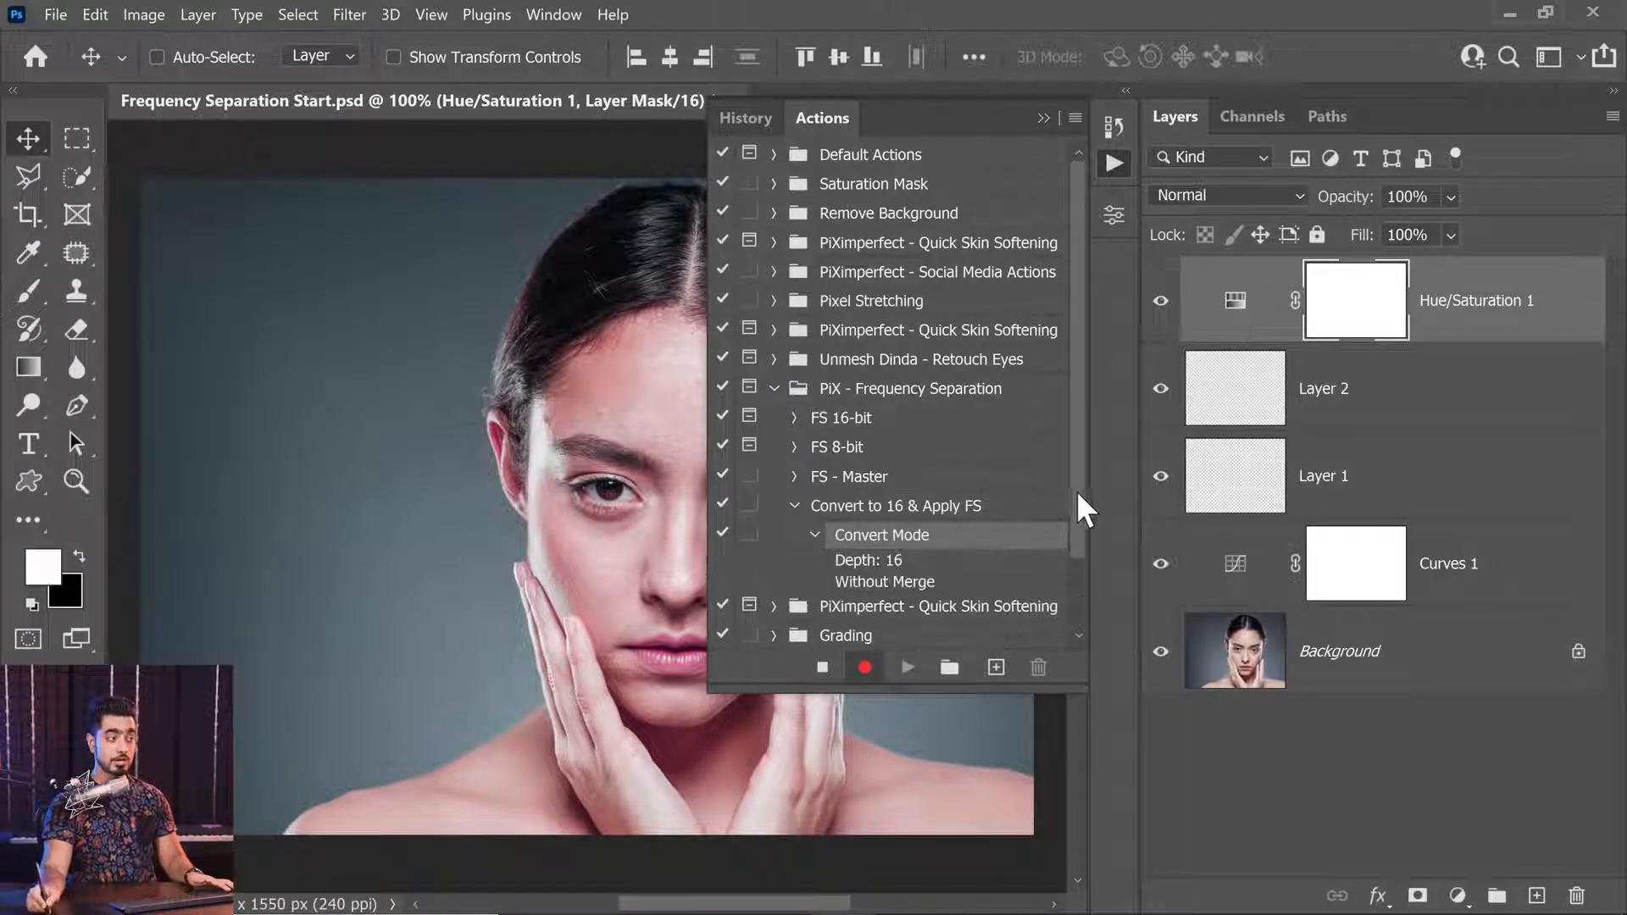
Record playing FS 16-bit with an 8-pixel Gaussian Blur into Convert to 16 & Apply FS, then stop recording and collapse the action.
drag(1078, 494, 1077, 549)
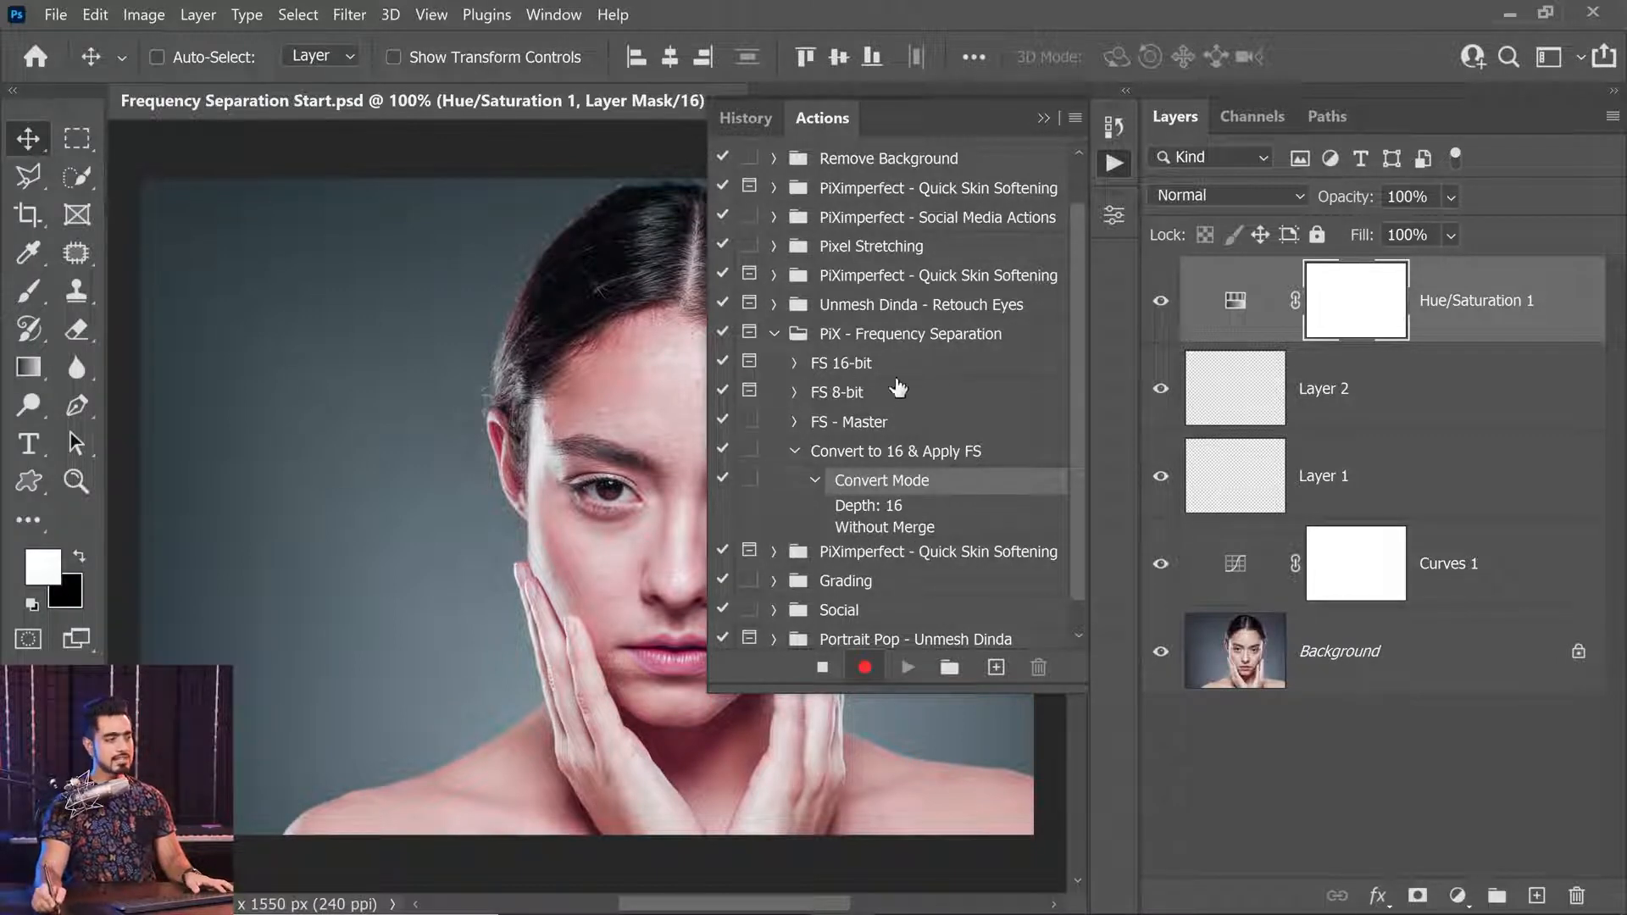
click(857, 365)
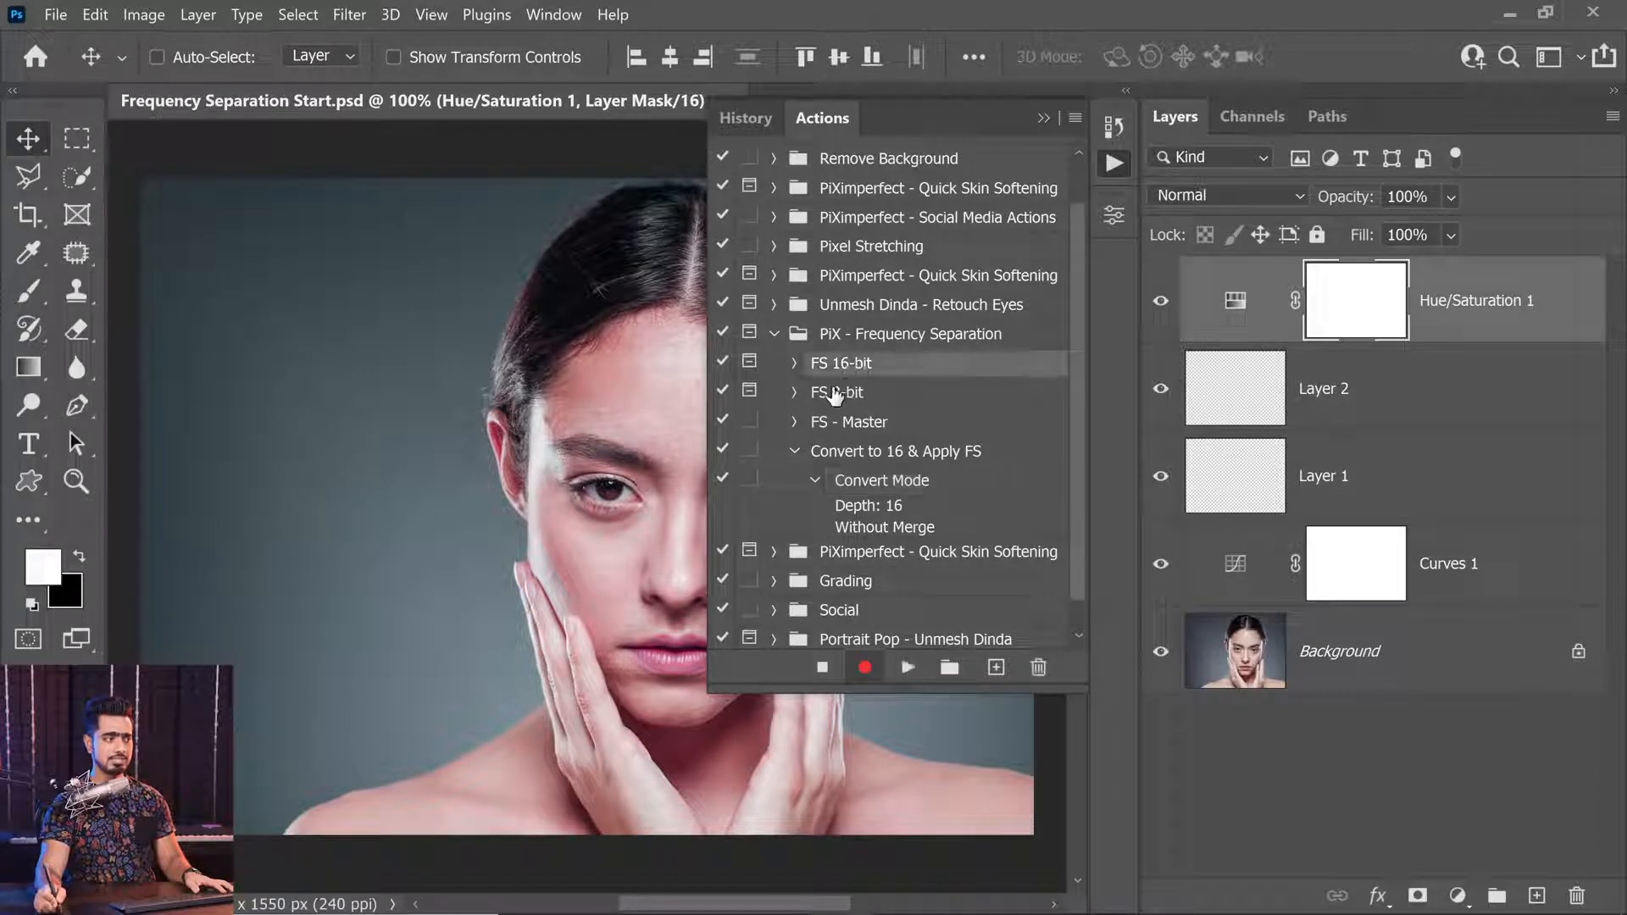
click(907, 669)
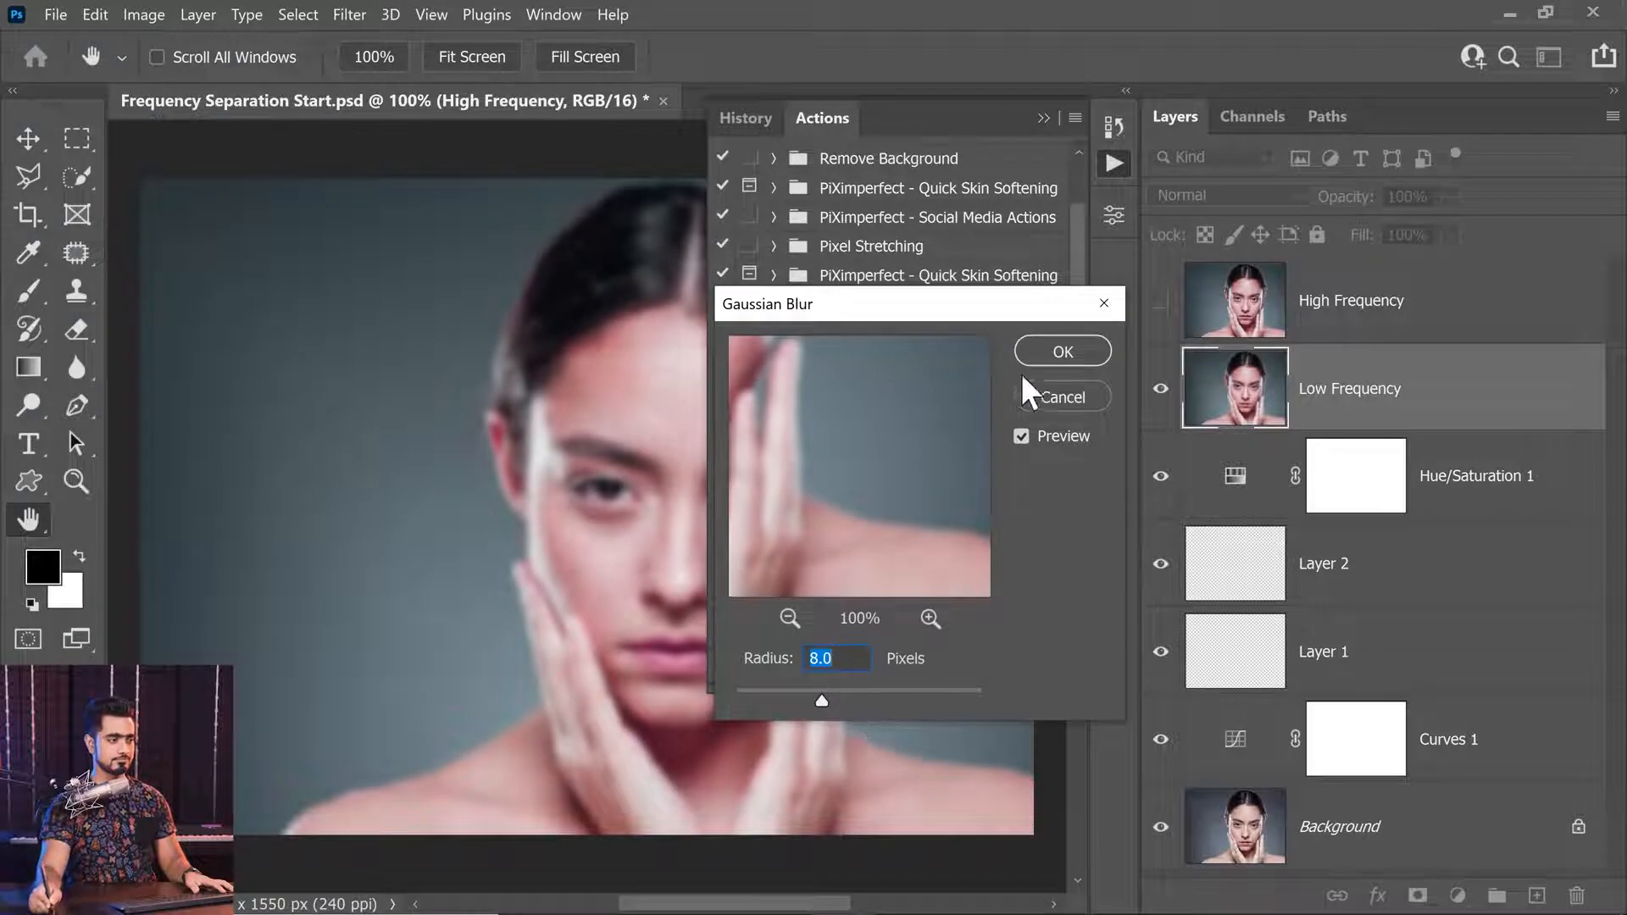
click(1036, 356)
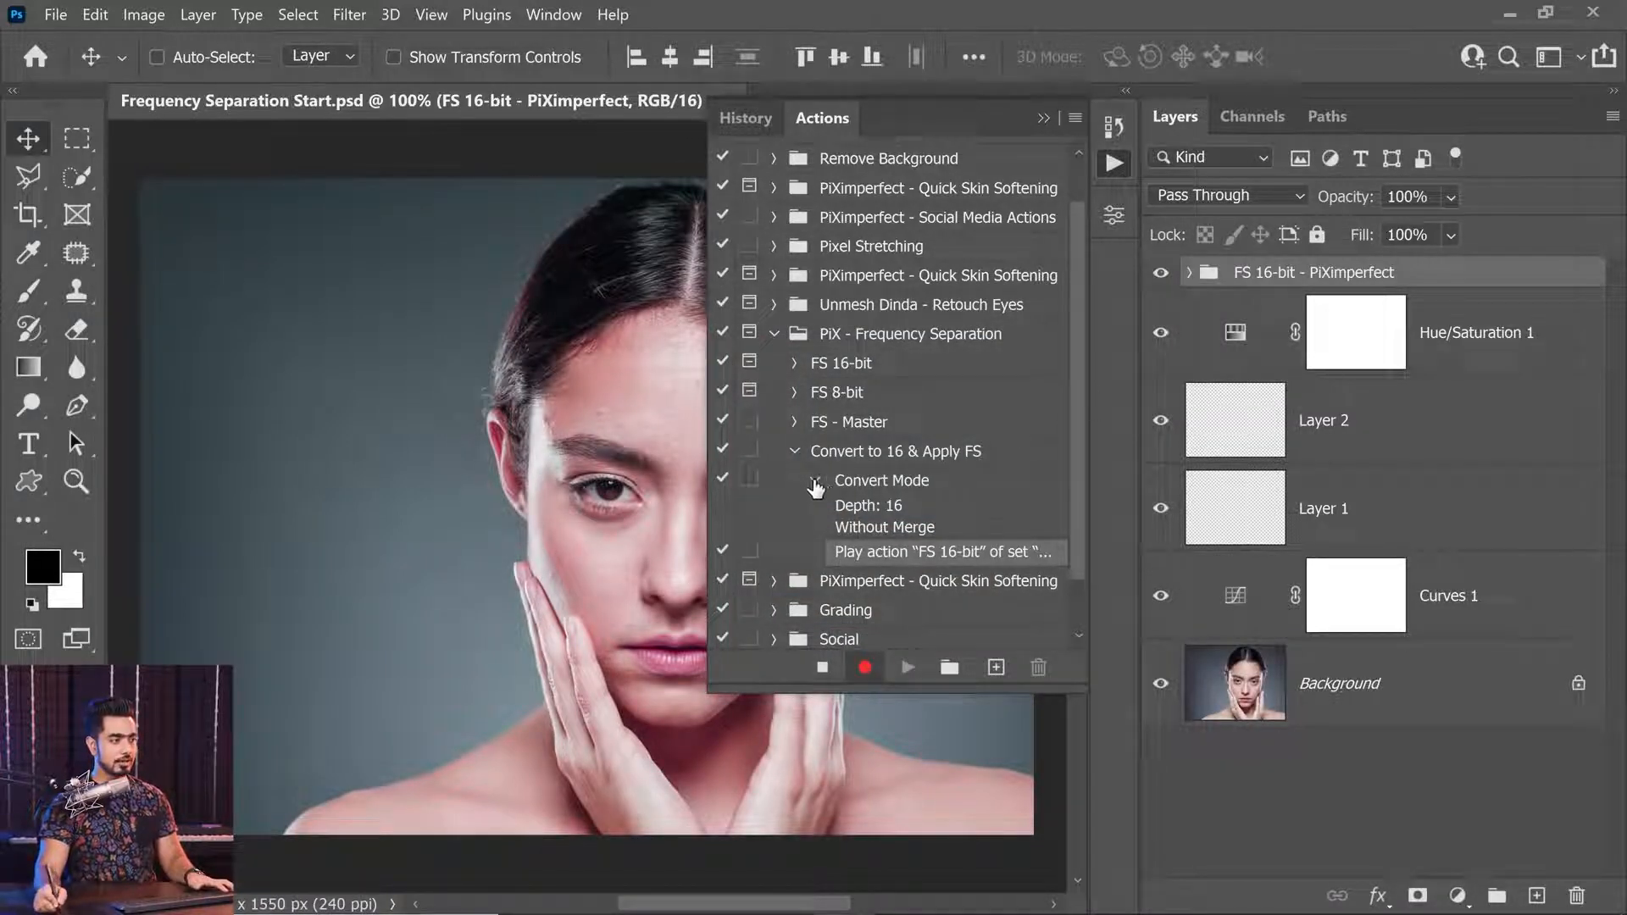
click(819, 670)
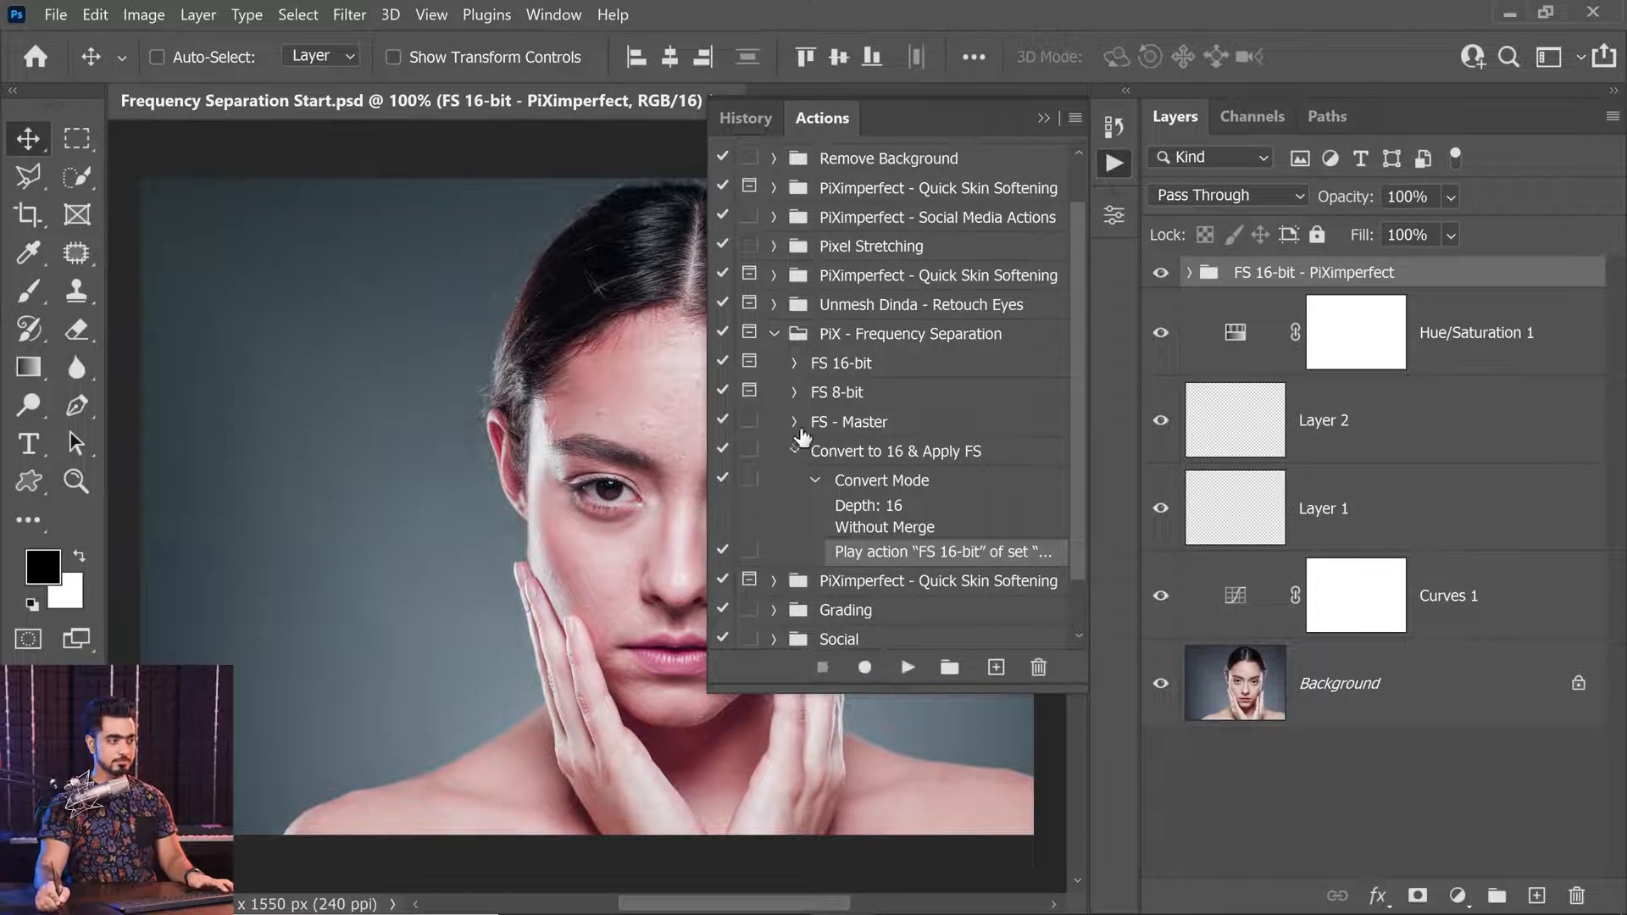
click(794, 451)
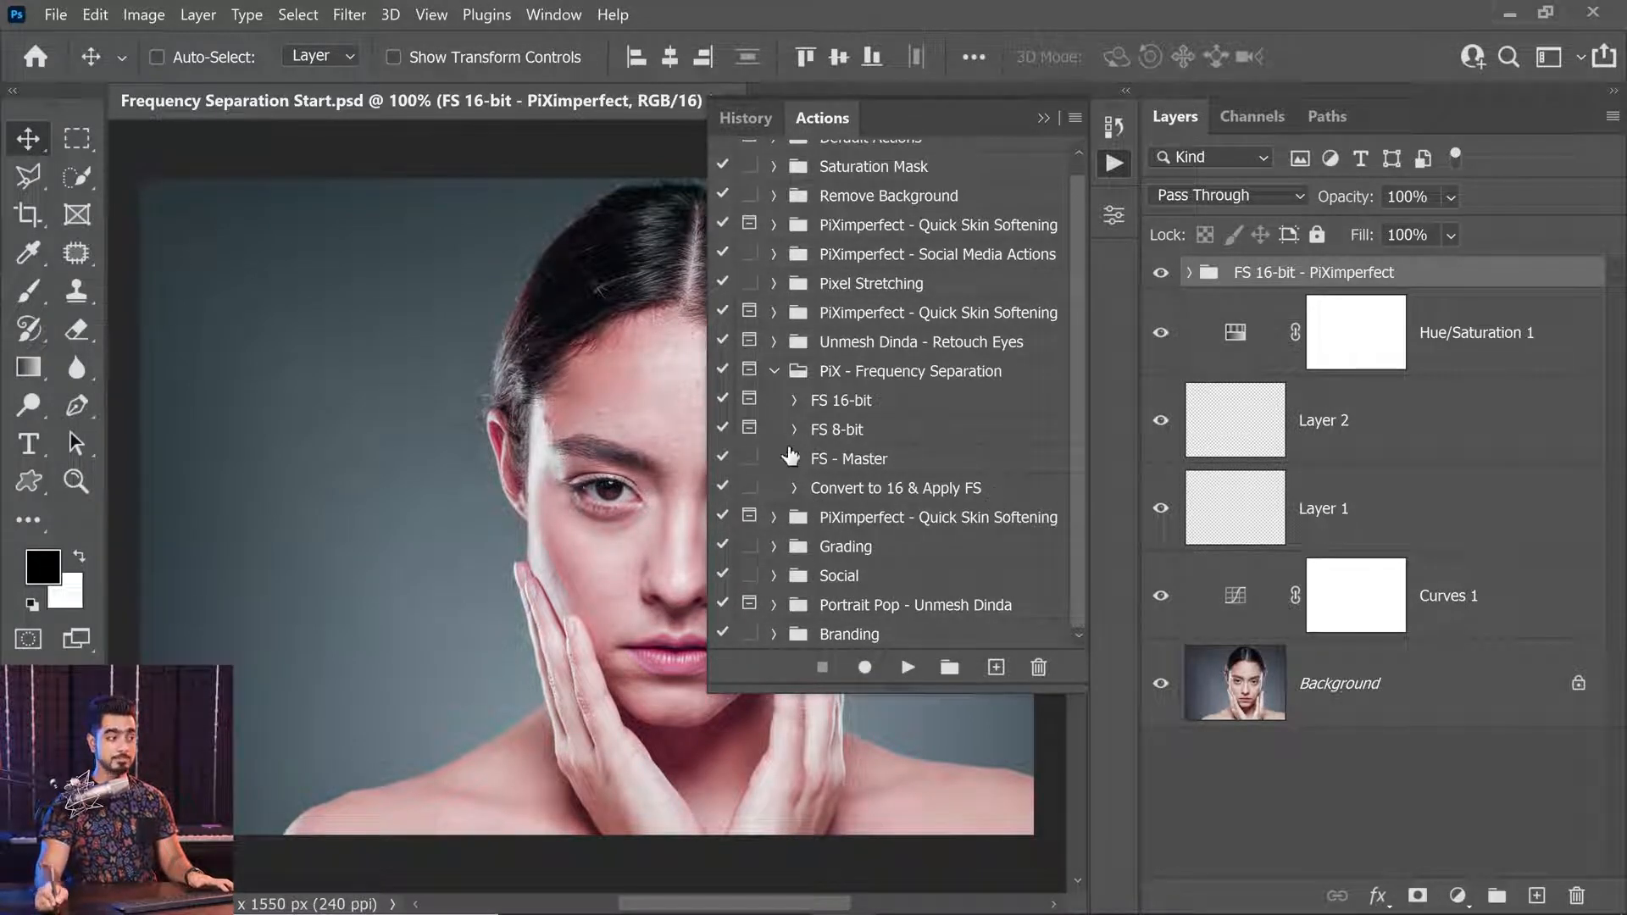
Resume recording in the FS - Master action after its second If step.
click(846, 467)
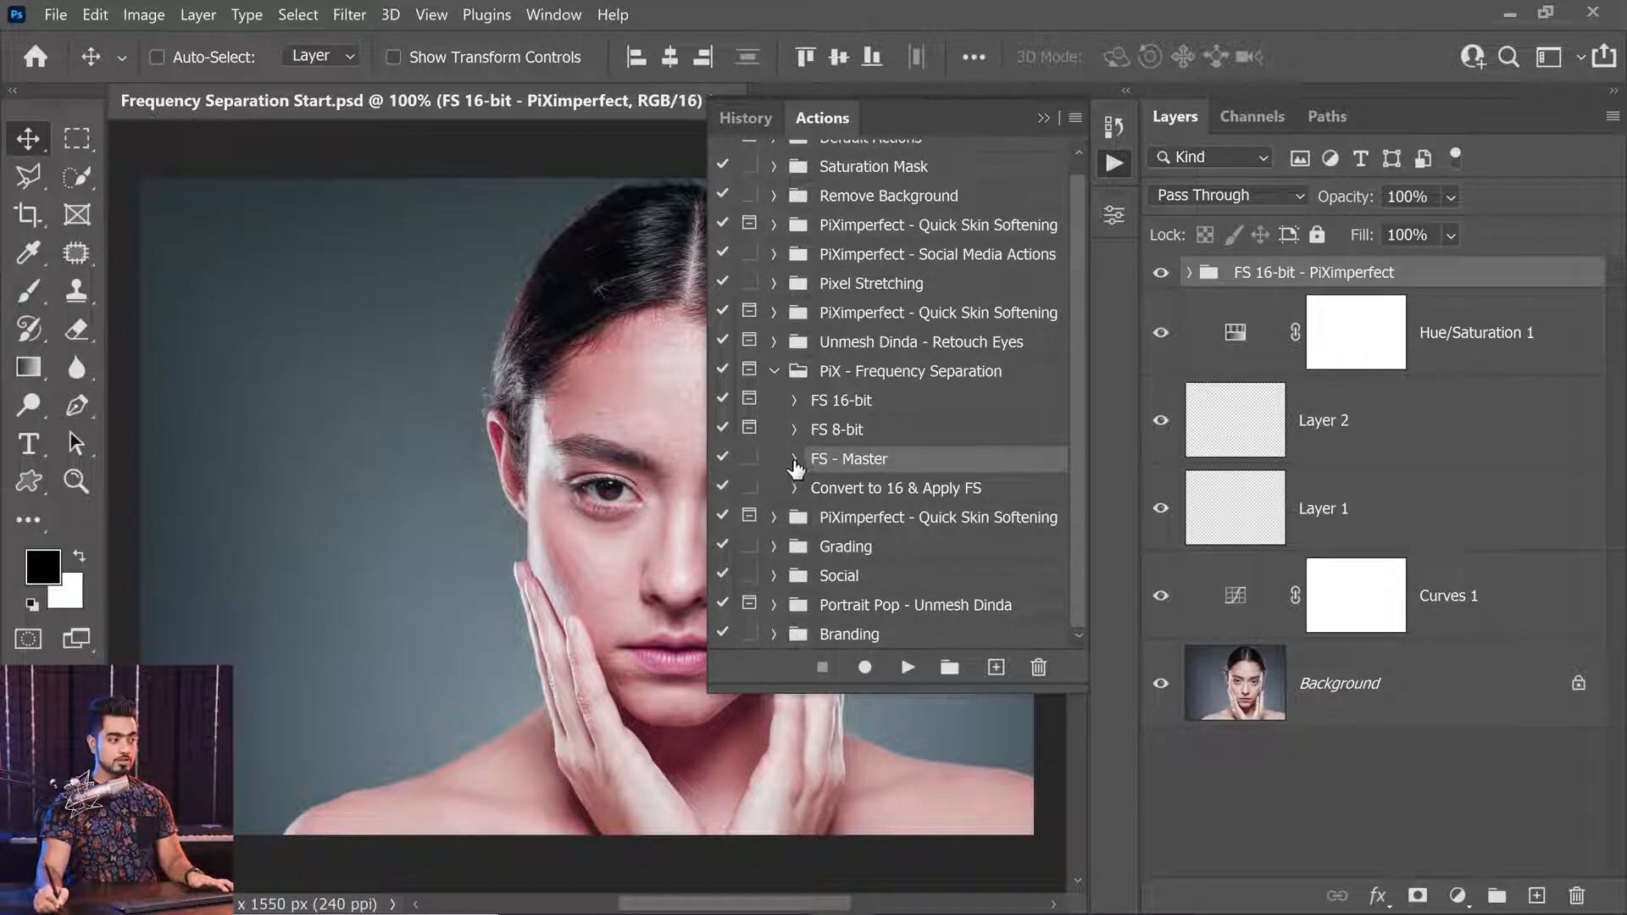
click(794, 458)
click(856, 524)
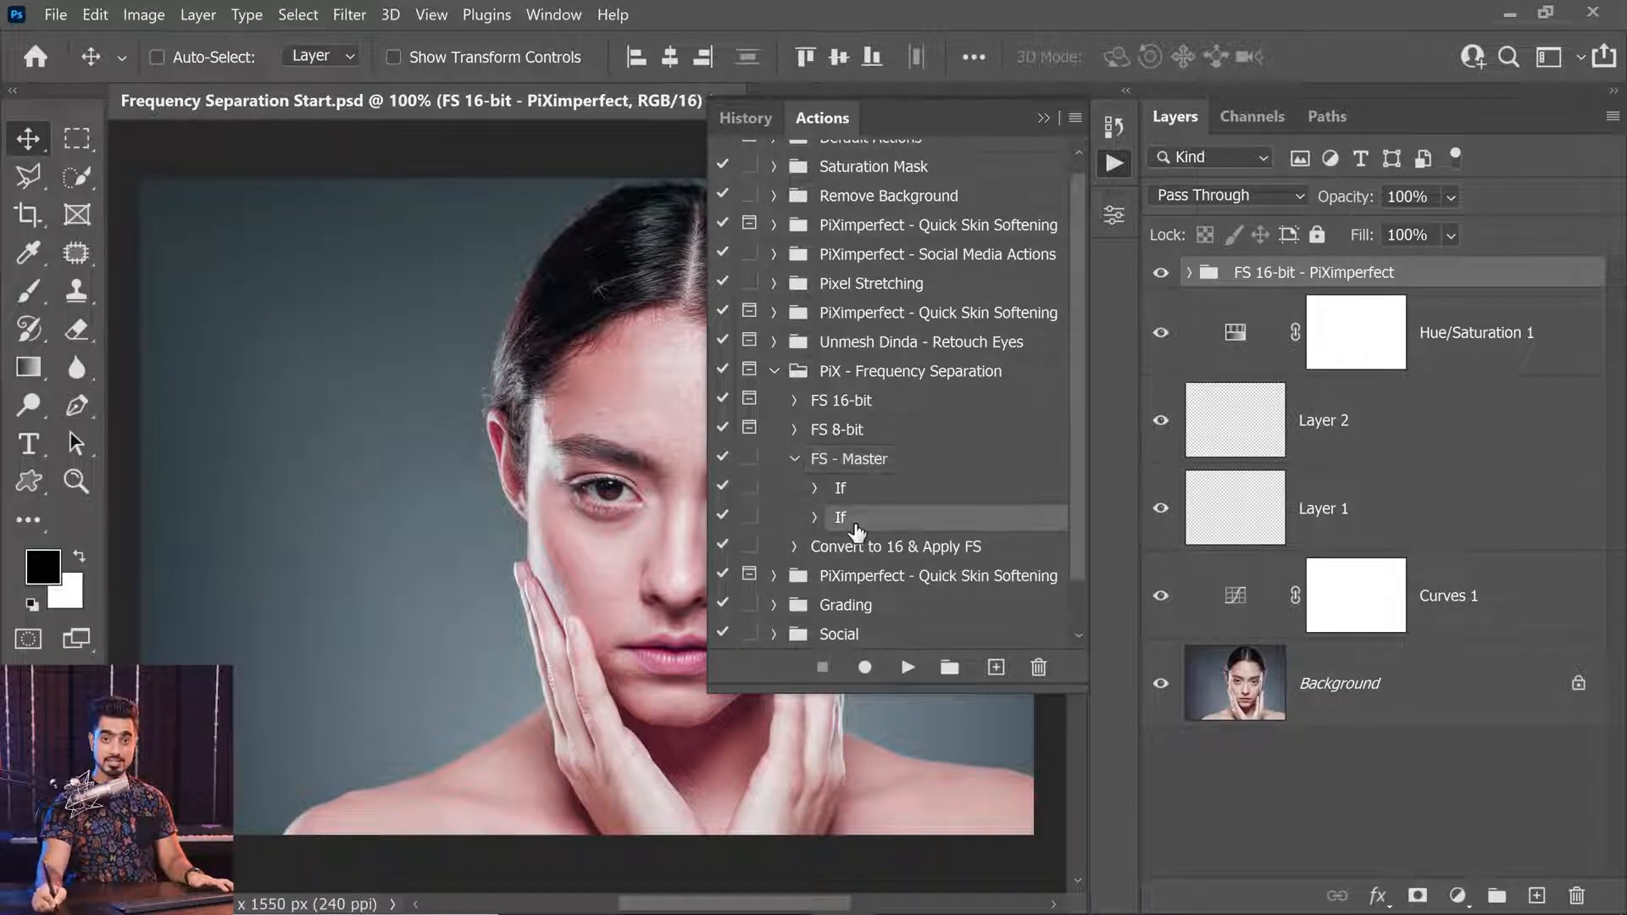
click(864, 667)
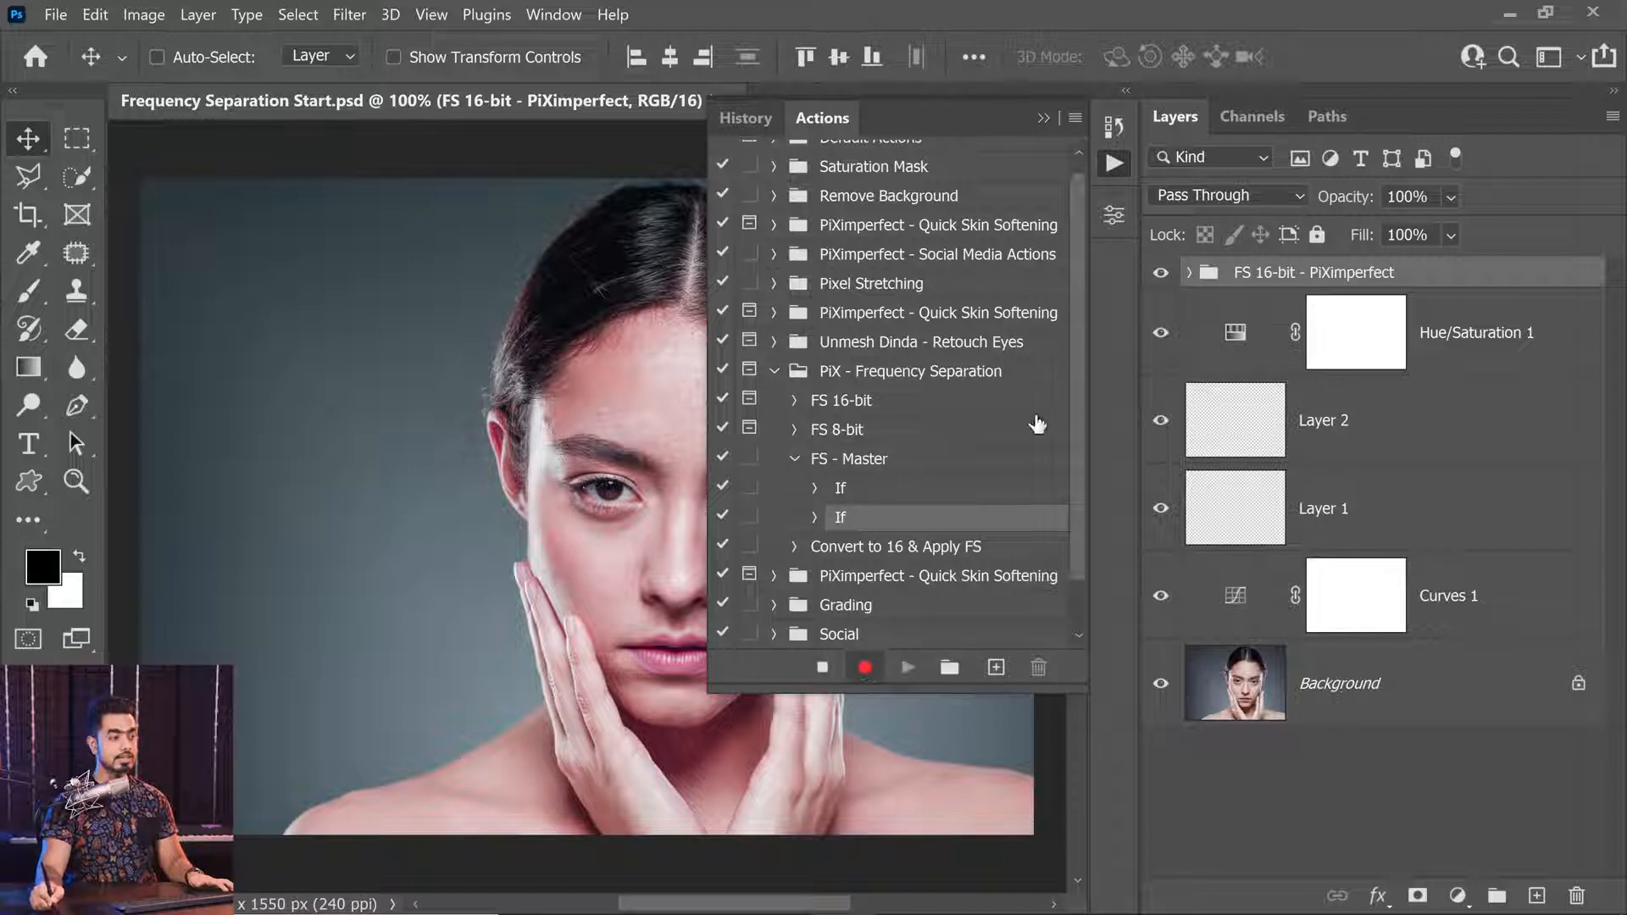
Insert a conditional that plays Convert to 16 & Apply FS if Document Depth Is 32 Bits Per Channel, and stop recording FS - Master.
click(1075, 118)
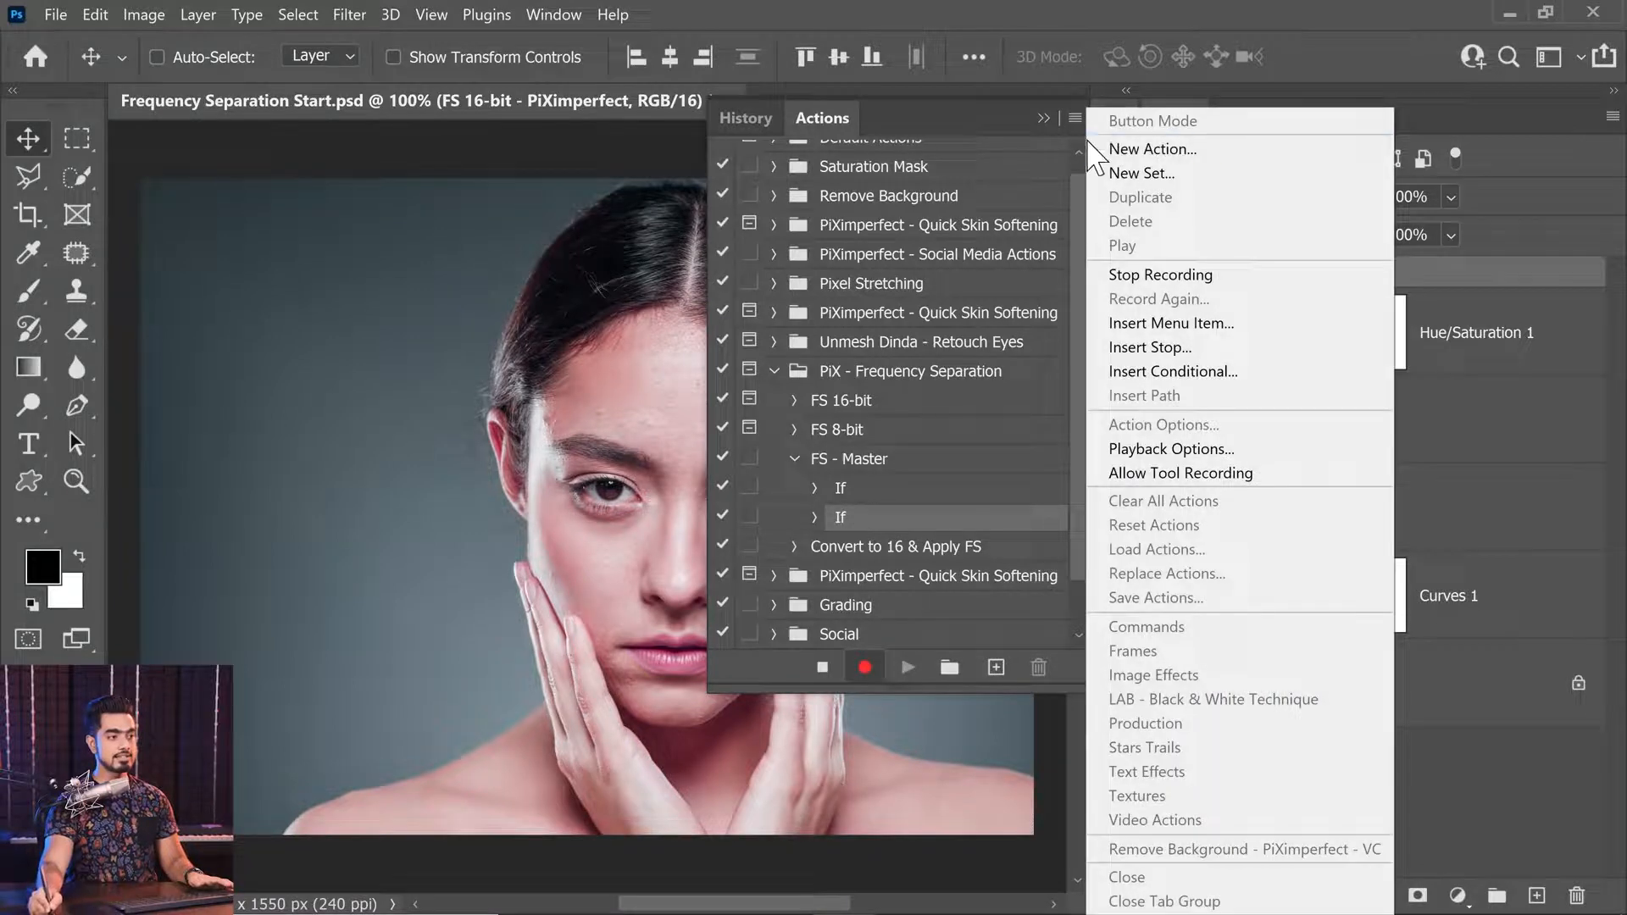
click(1215, 373)
click(623, 410)
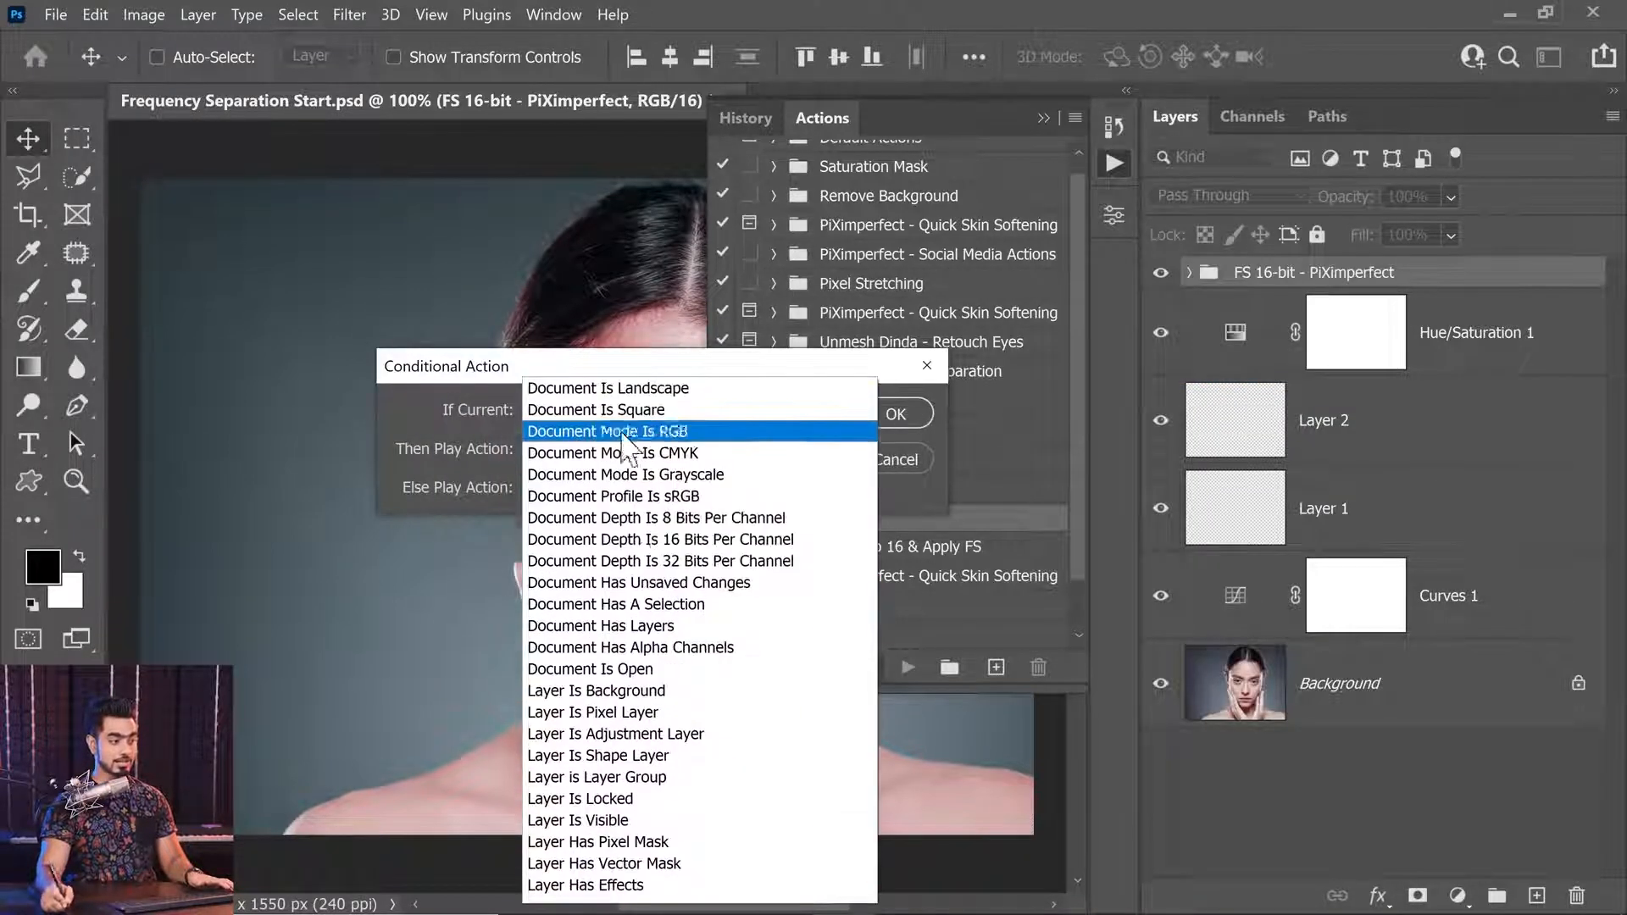
click(644, 561)
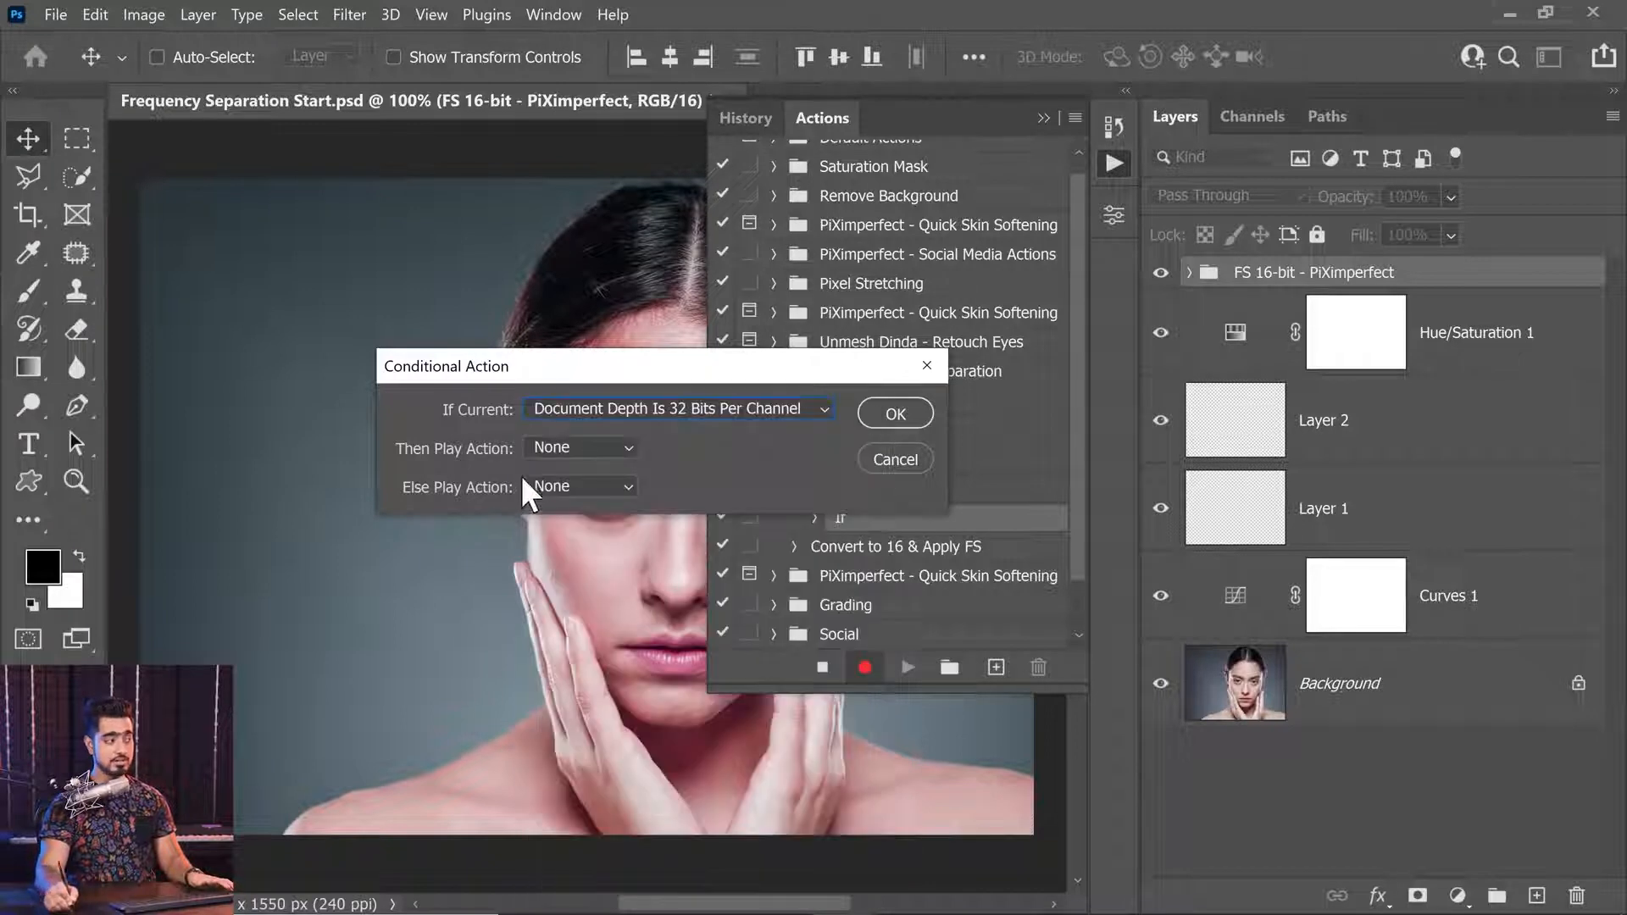
click(549, 450)
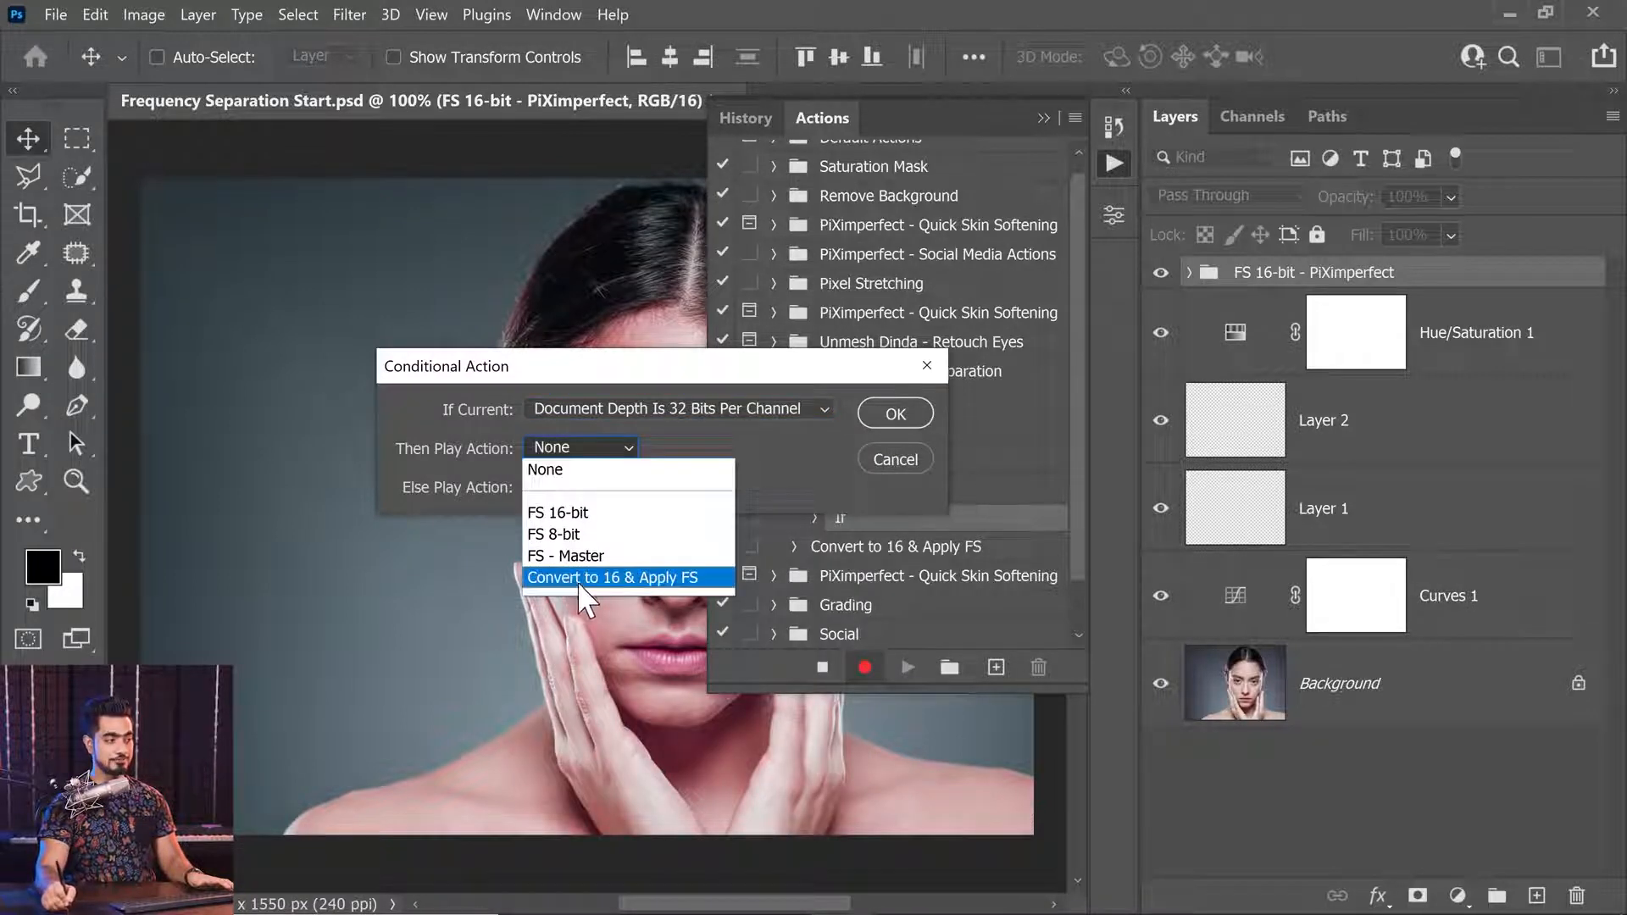
click(607, 578)
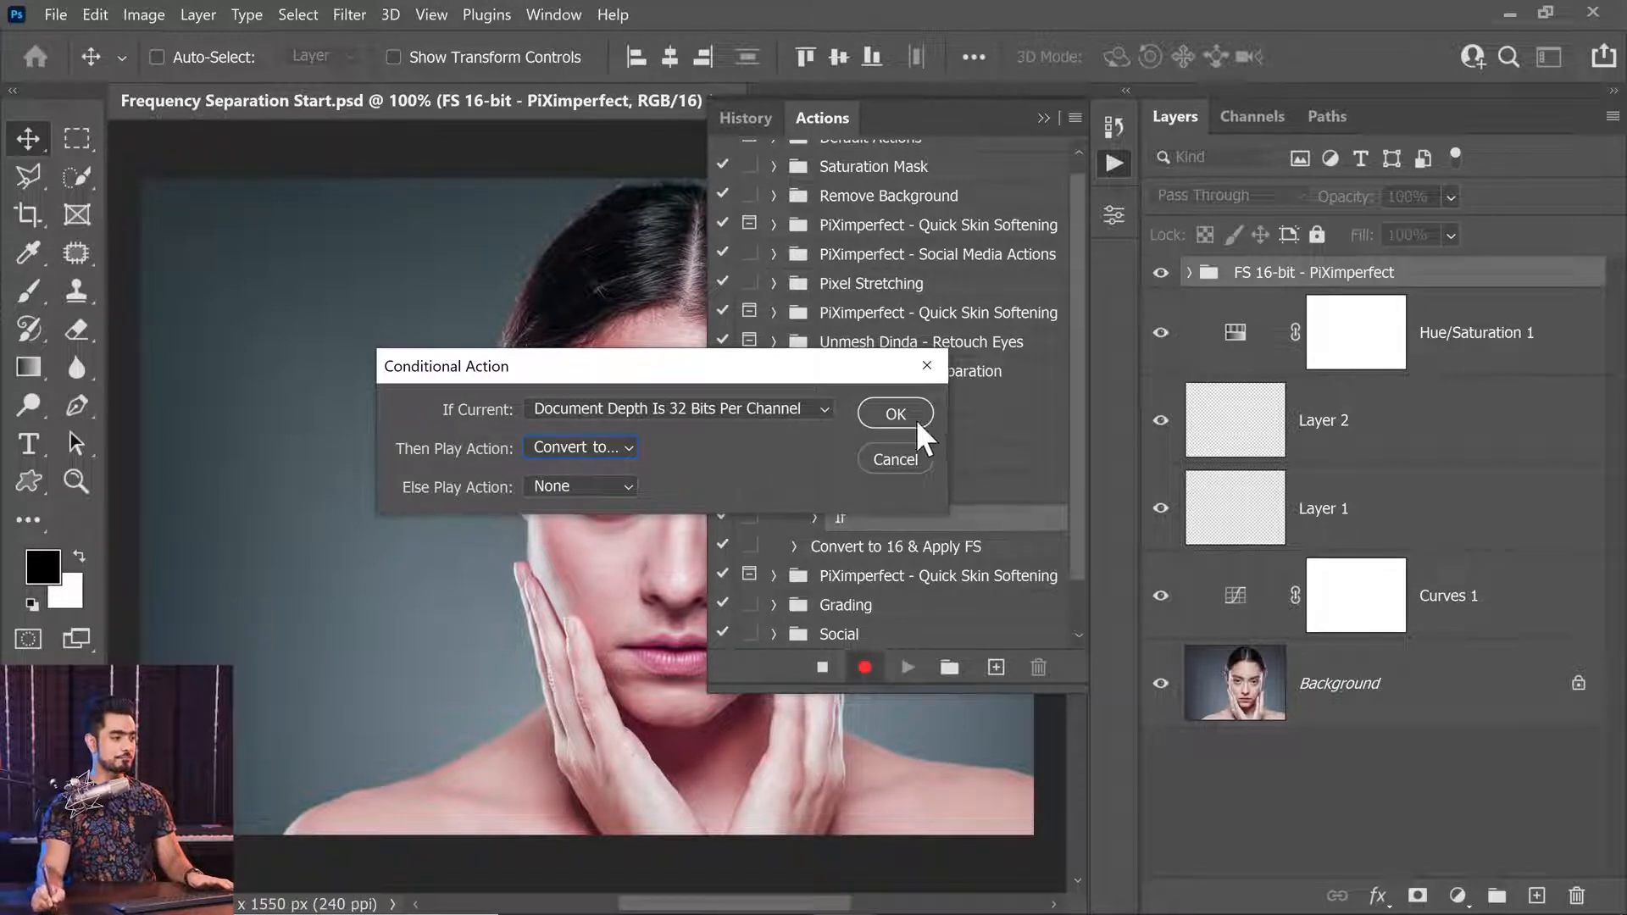
click(891, 411)
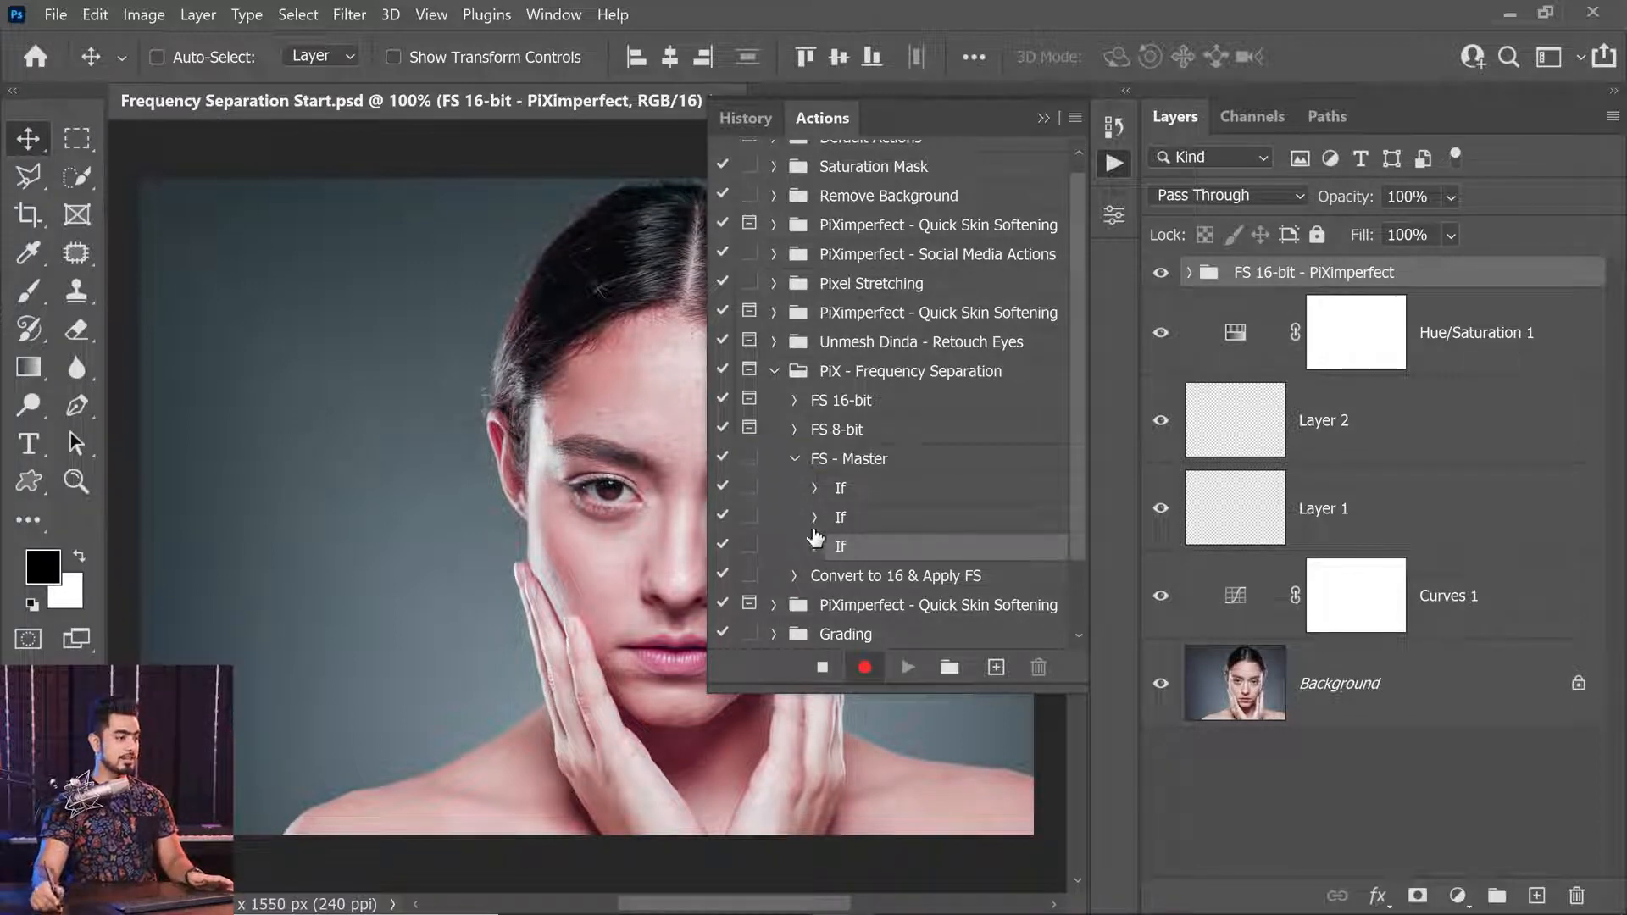
click(824, 670)
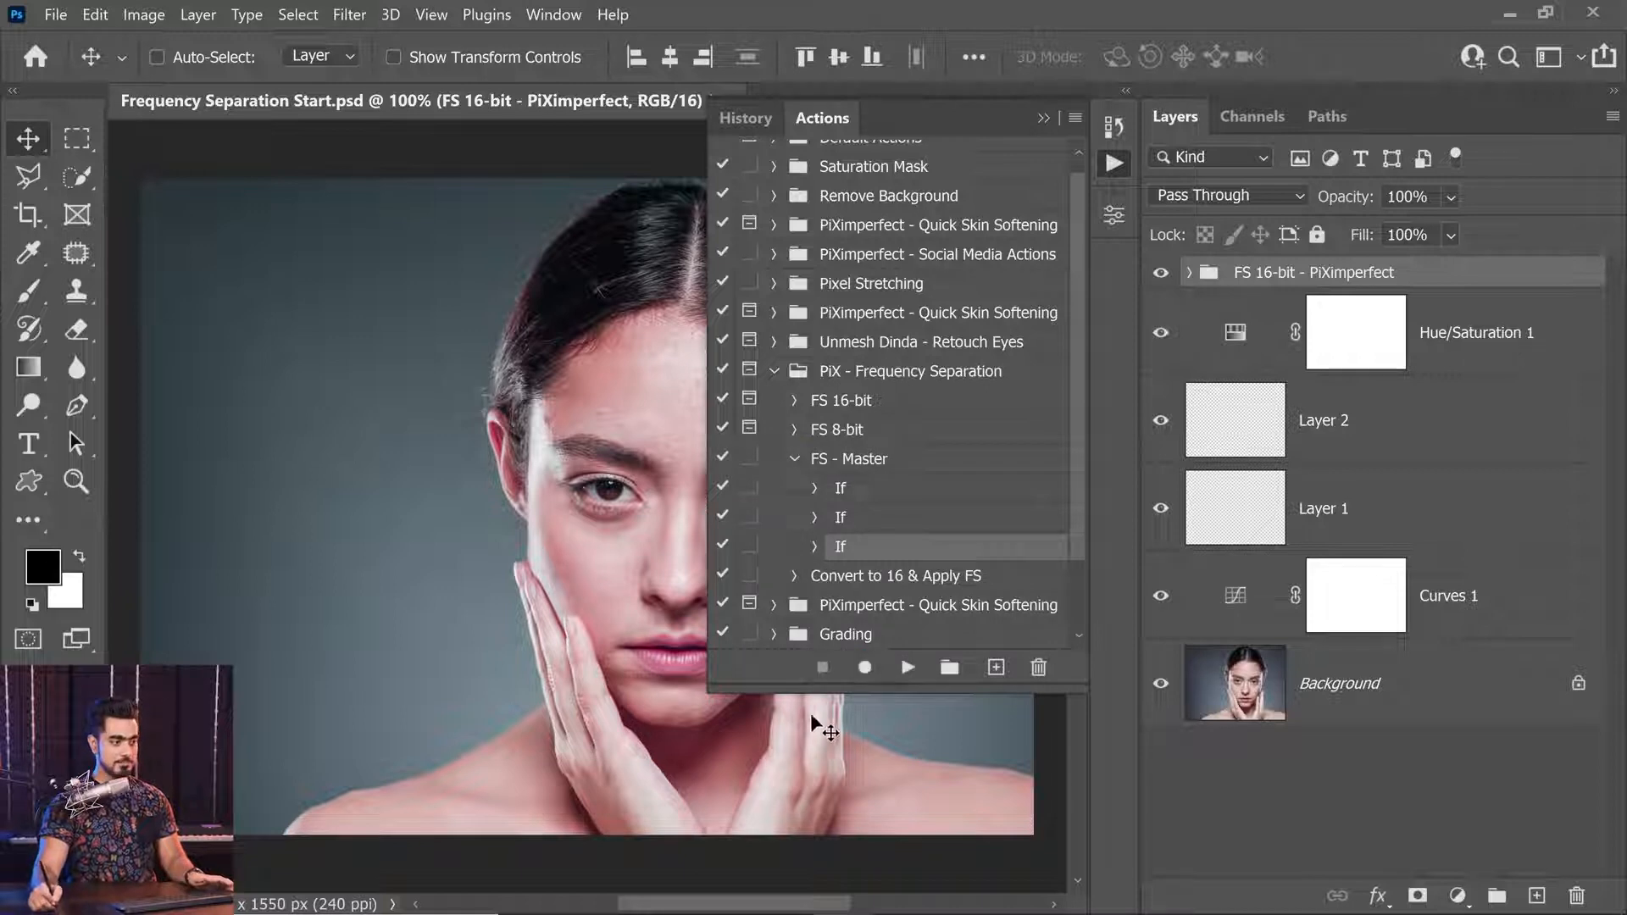
click(794, 459)
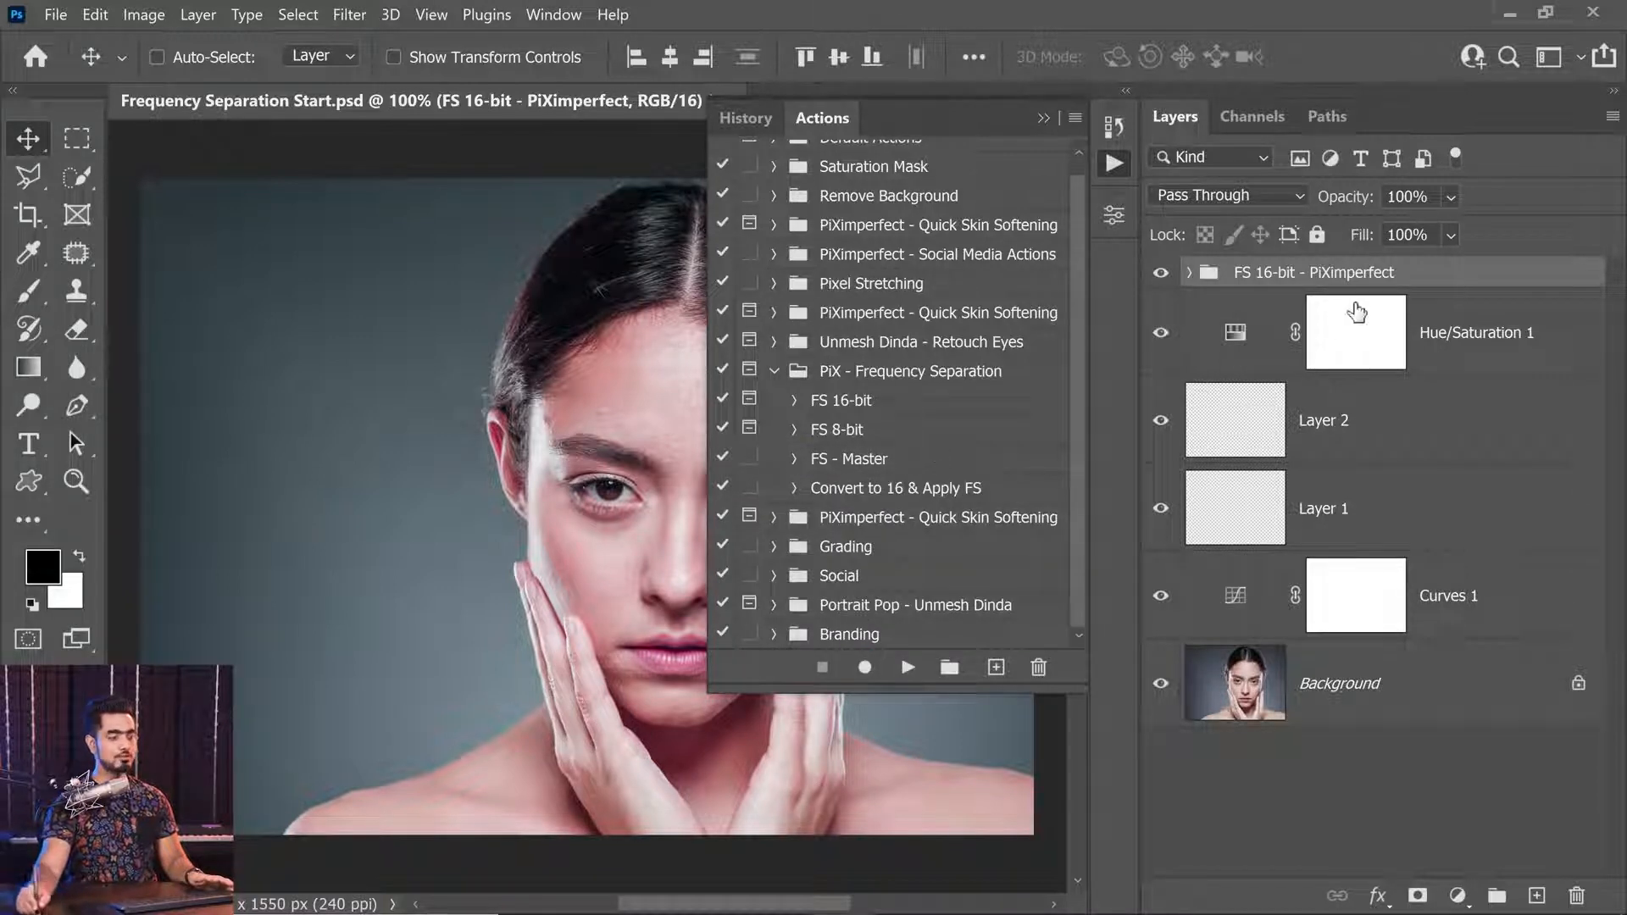
Delete the FS 16-bit group and all layers above the Background, from Hue/Saturation 1 down to Curves 1.
drag(1565, 877, 1576, 894)
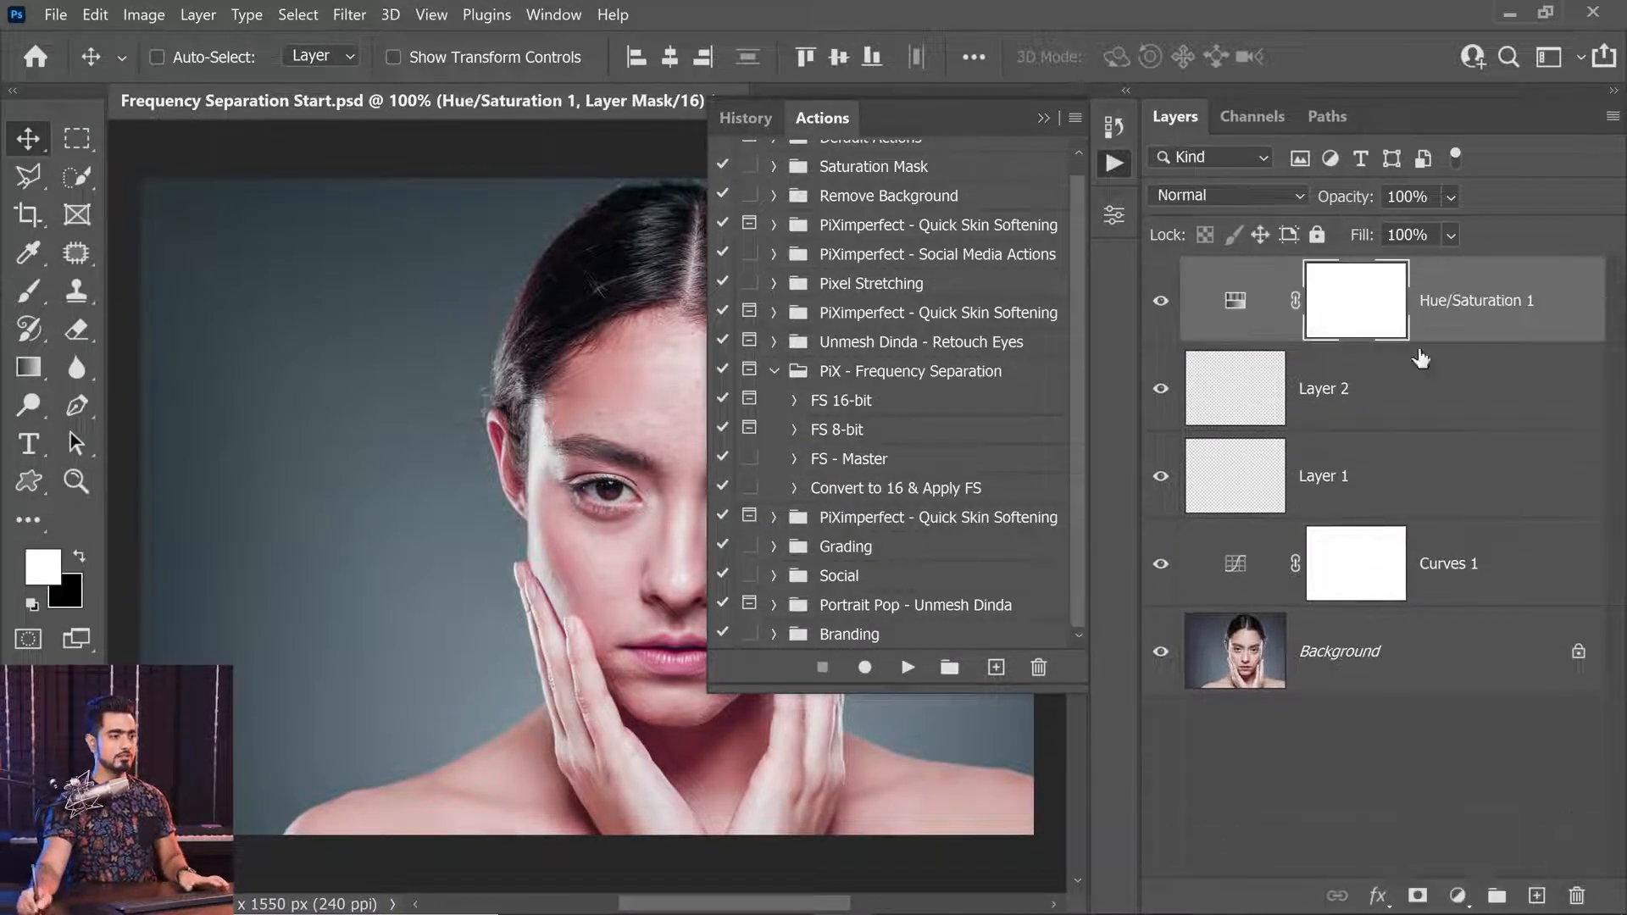
shift+click(1497, 578)
drag(1496, 578, 1576, 894)
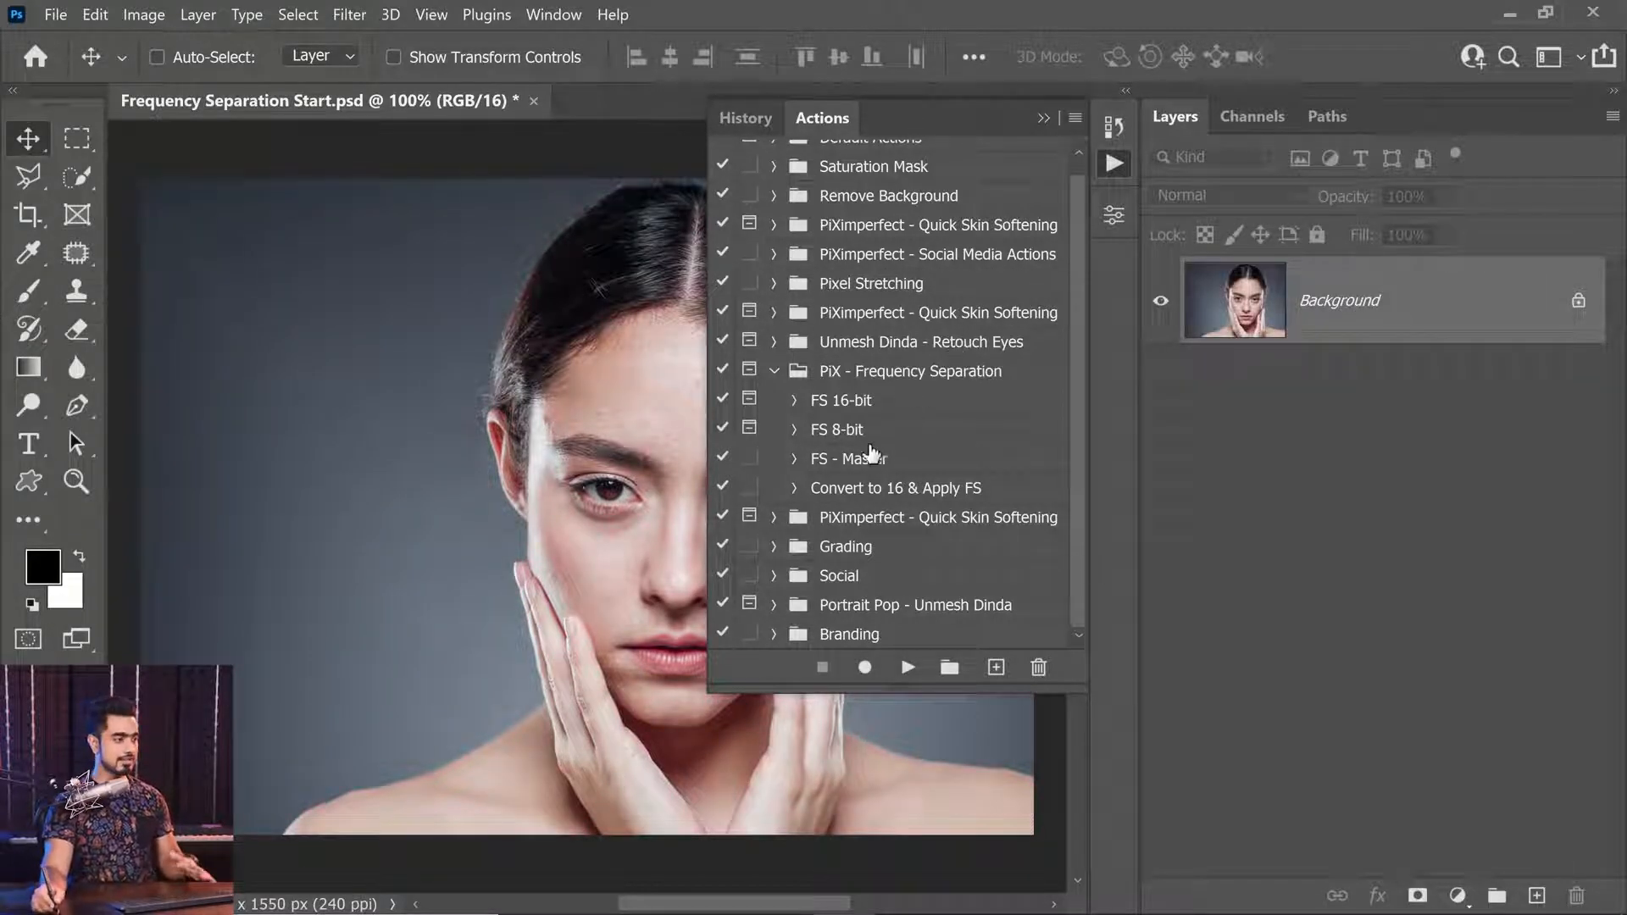
Convert the document to 8 Bits/Channel and play FS - Master on it, accepting the 8-pixel Gaussian Blur.
click(881, 467)
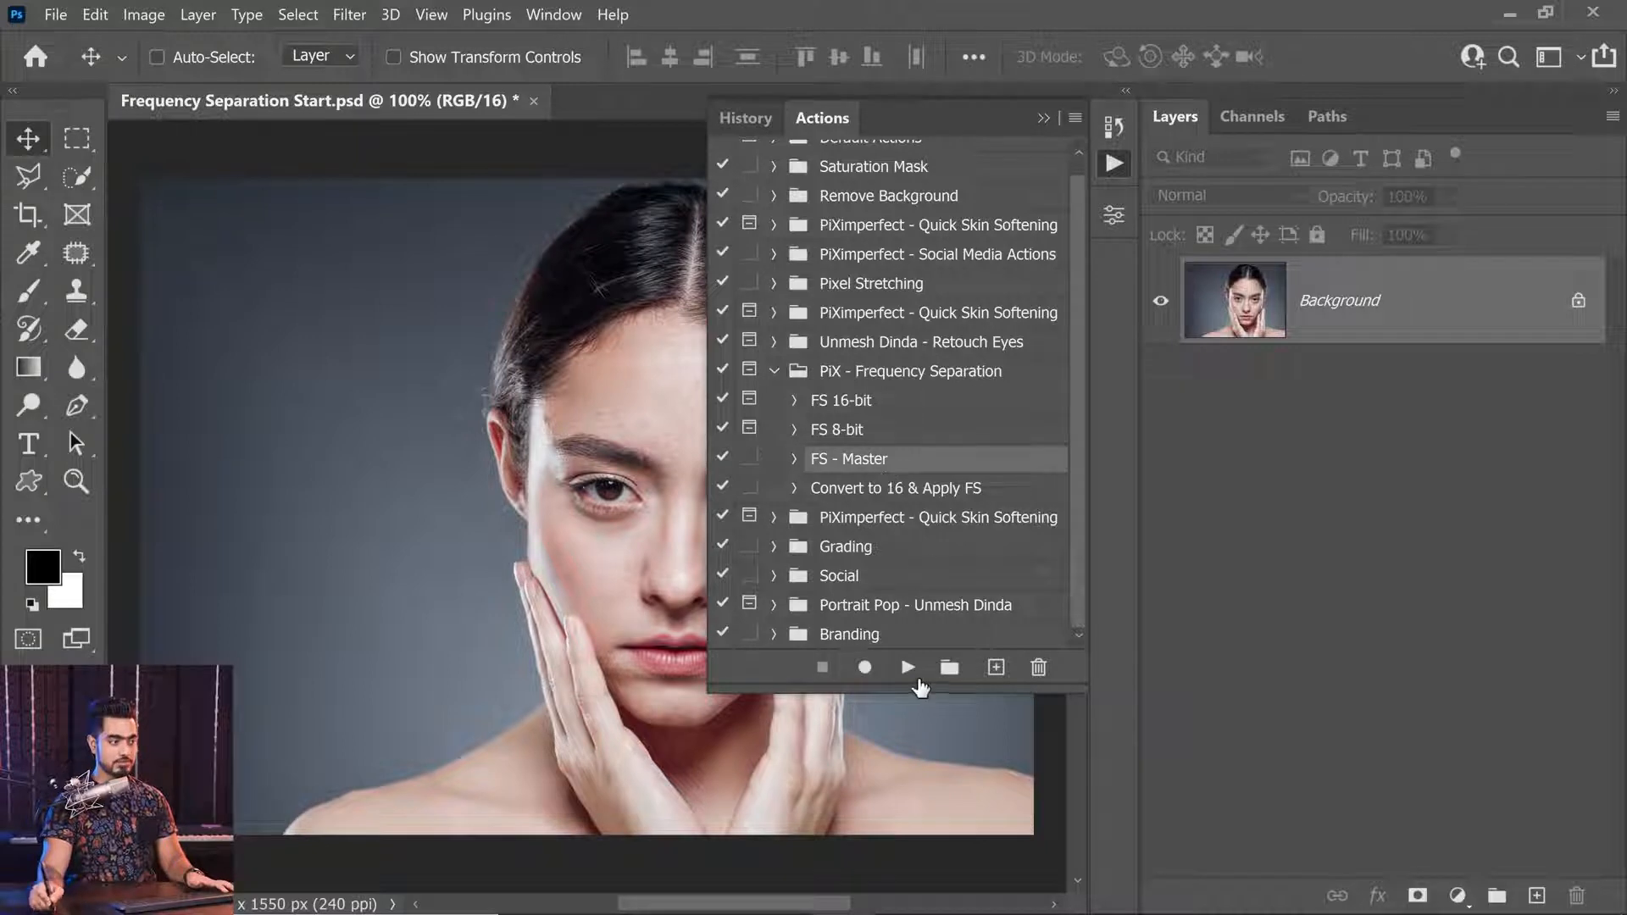
click(145, 14)
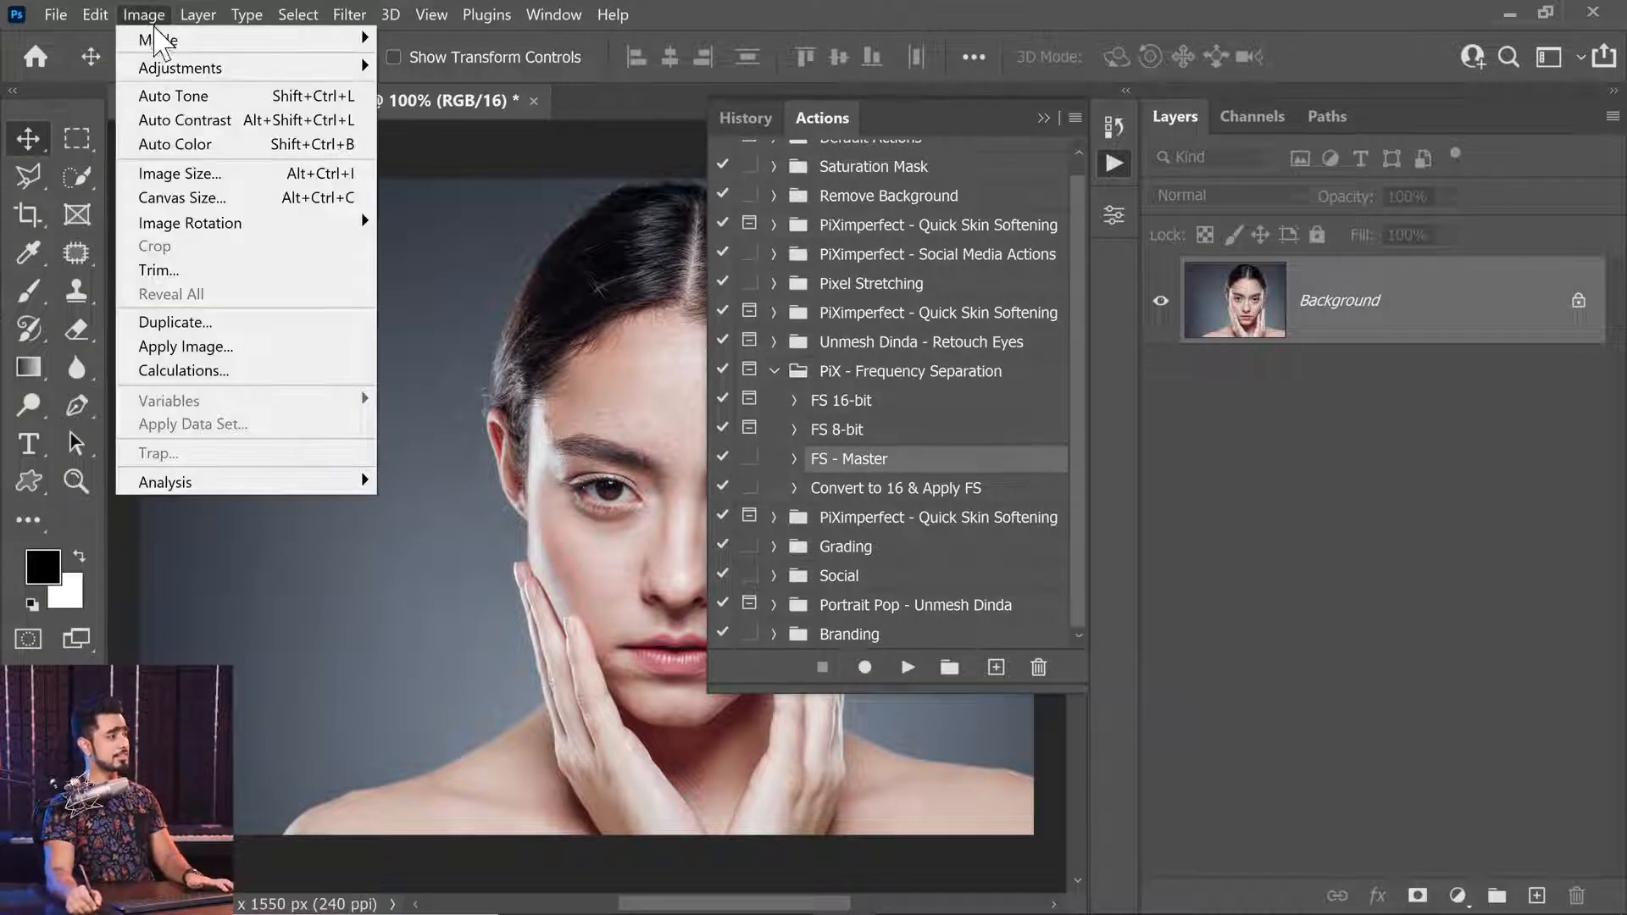
mouse_move(169, 40)
click(457, 239)
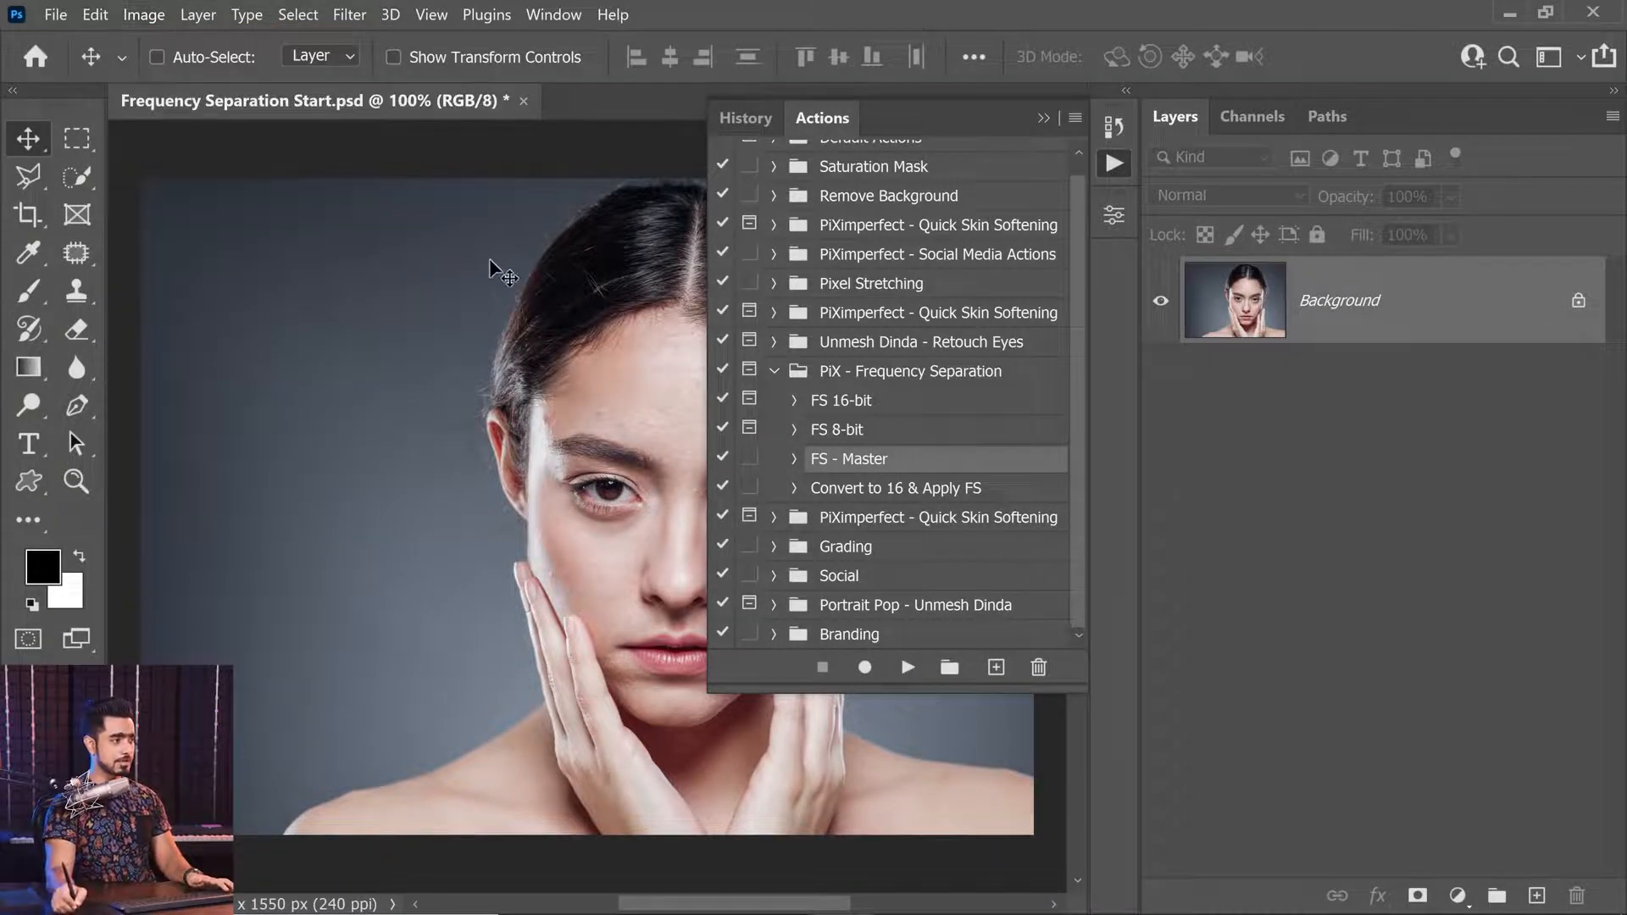
click(907, 667)
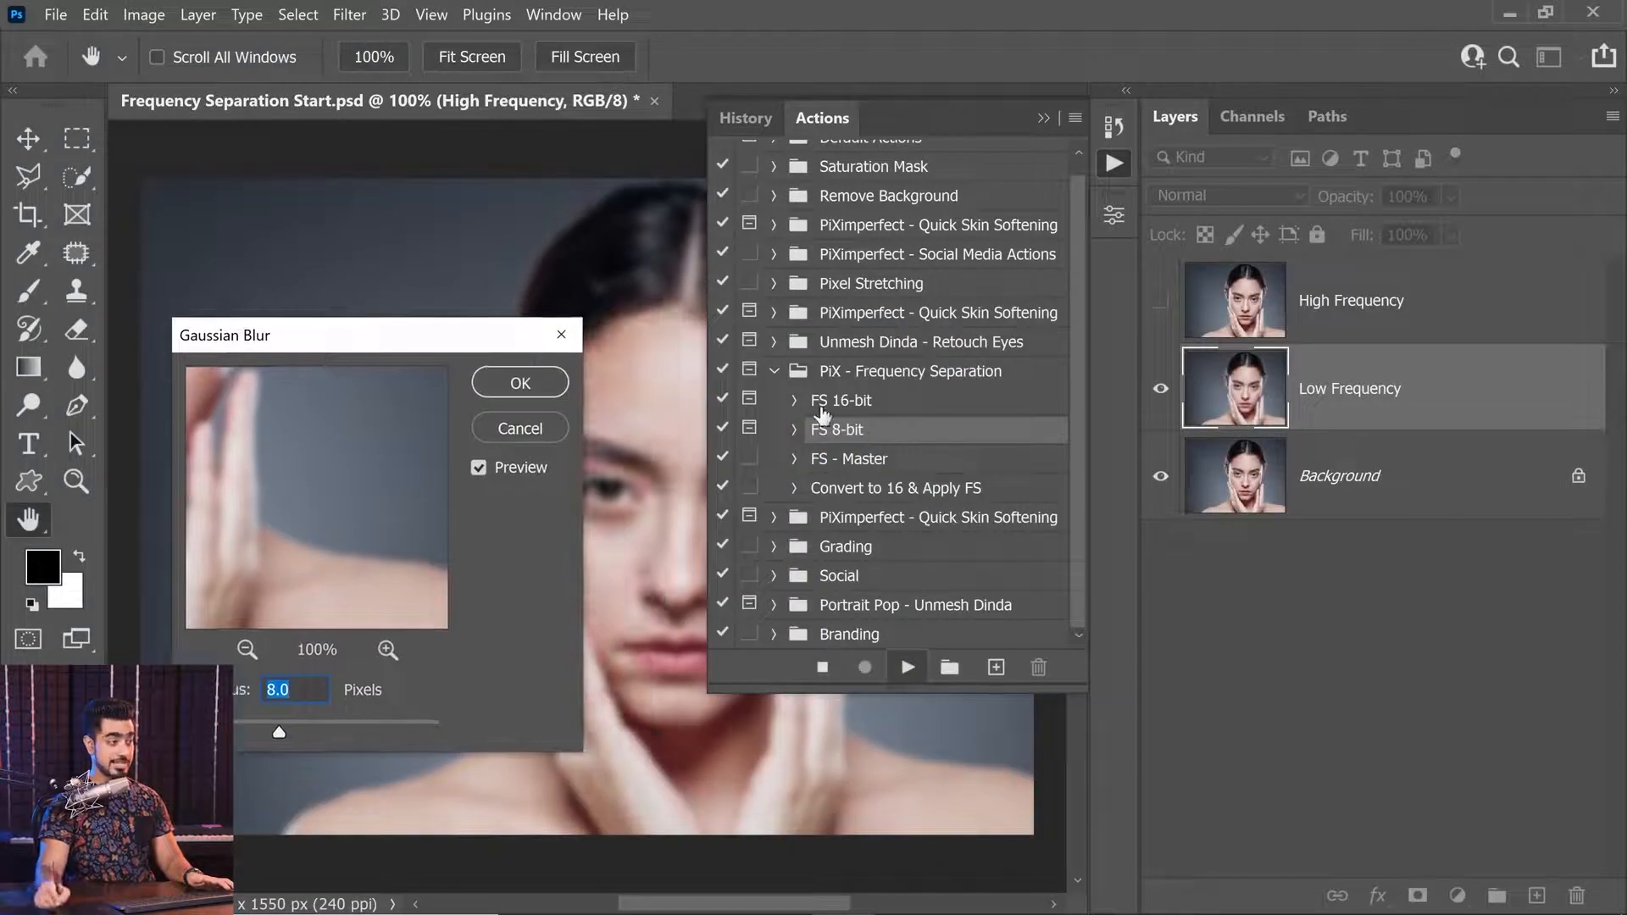
click(522, 386)
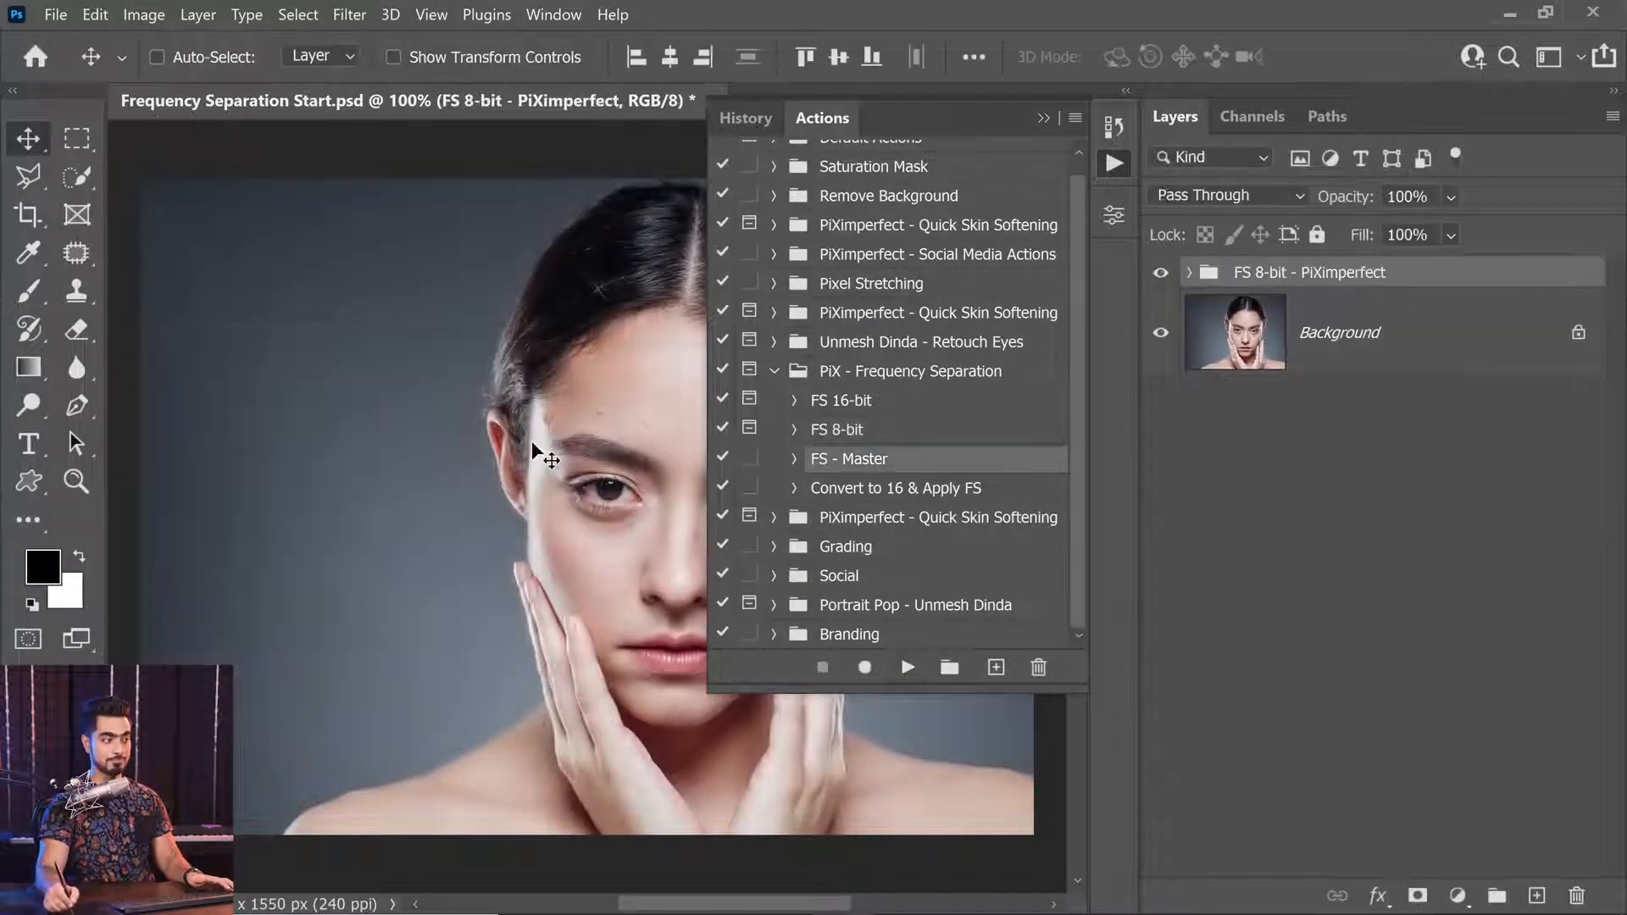
Delete the FS 8-bit group above the Background and convert the document to 32 Bits/Channel.
drag(1252, 272, 1576, 896)
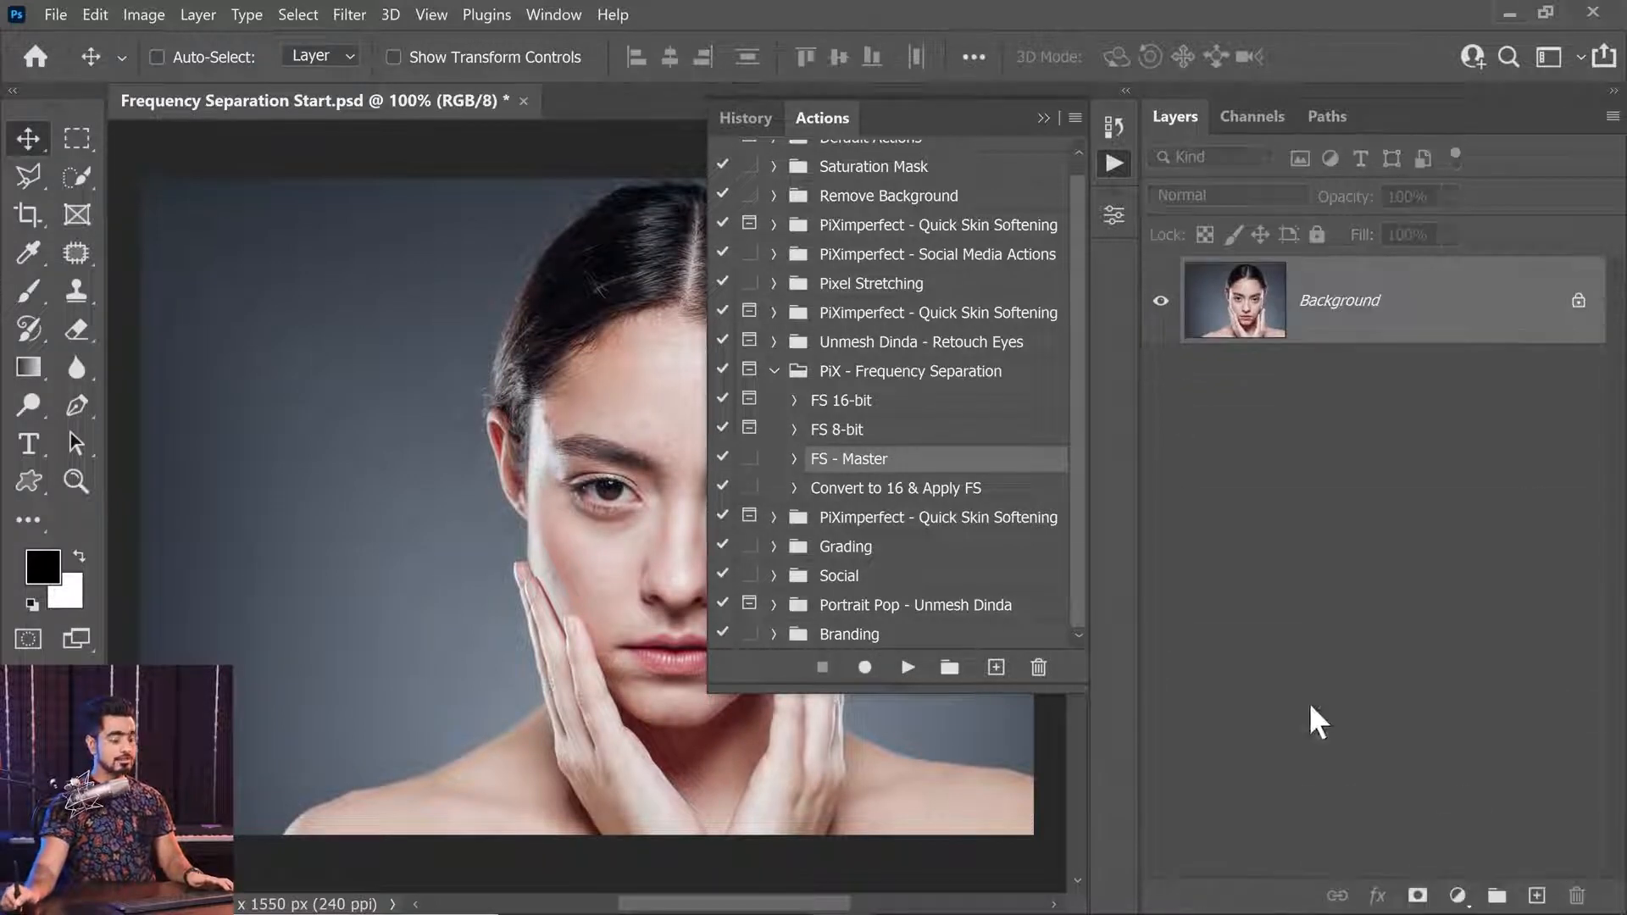
click(143, 14)
mouse_move(254, 39)
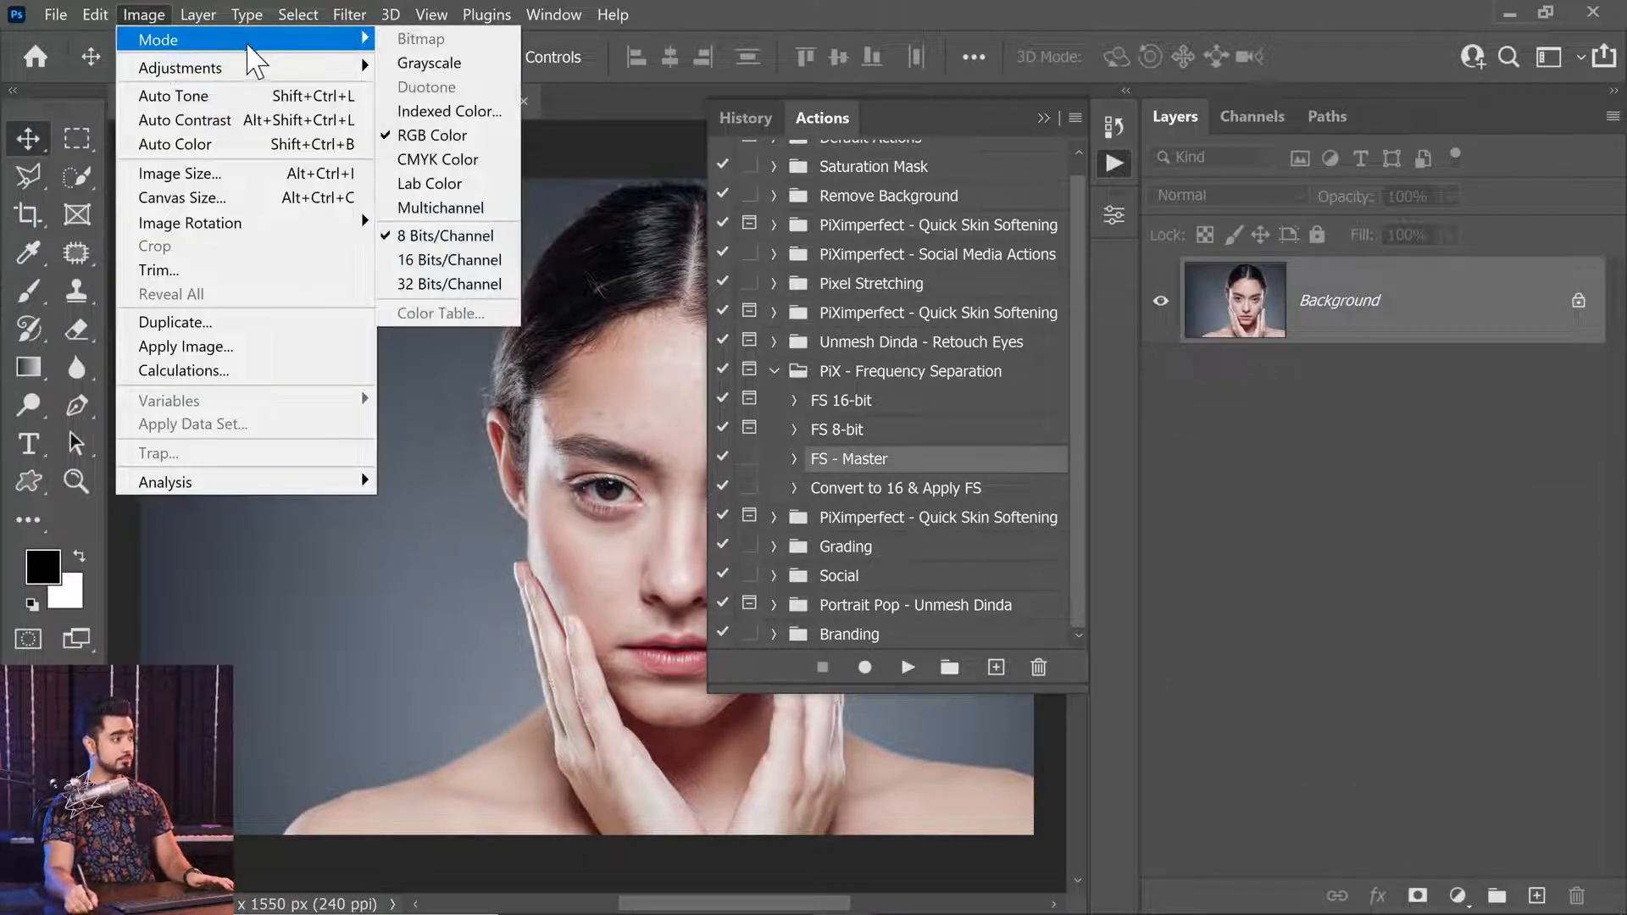
click(437, 285)
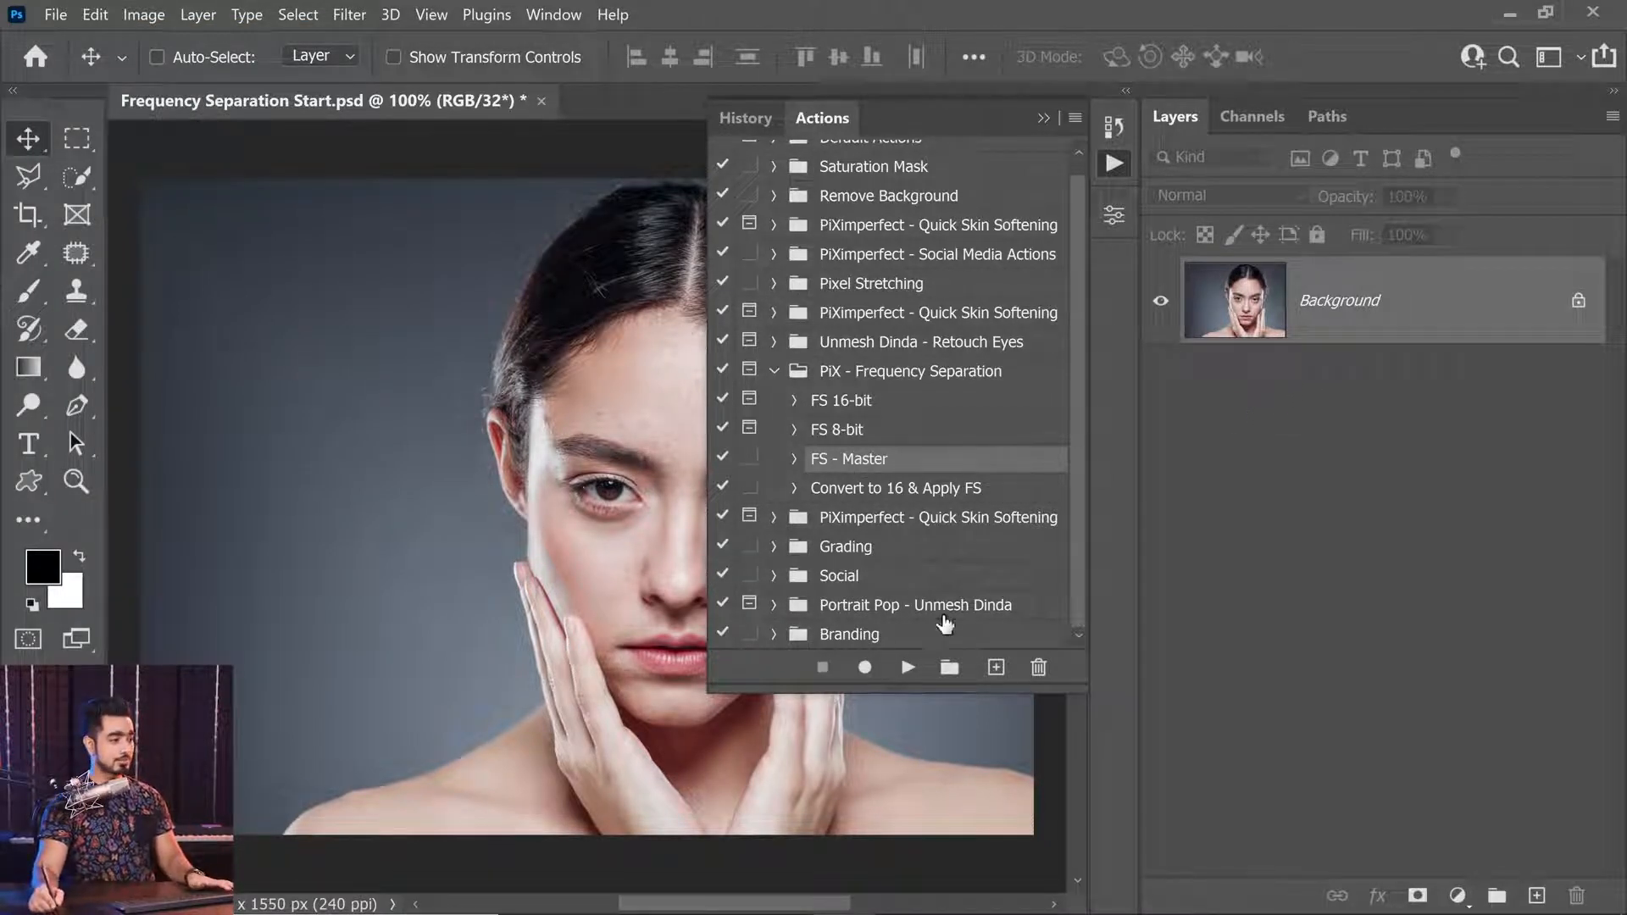
Test FS - Master on the 32-bit document, cancel its Gaussian Blur, and collapse the FS - Master action.
click(907, 670)
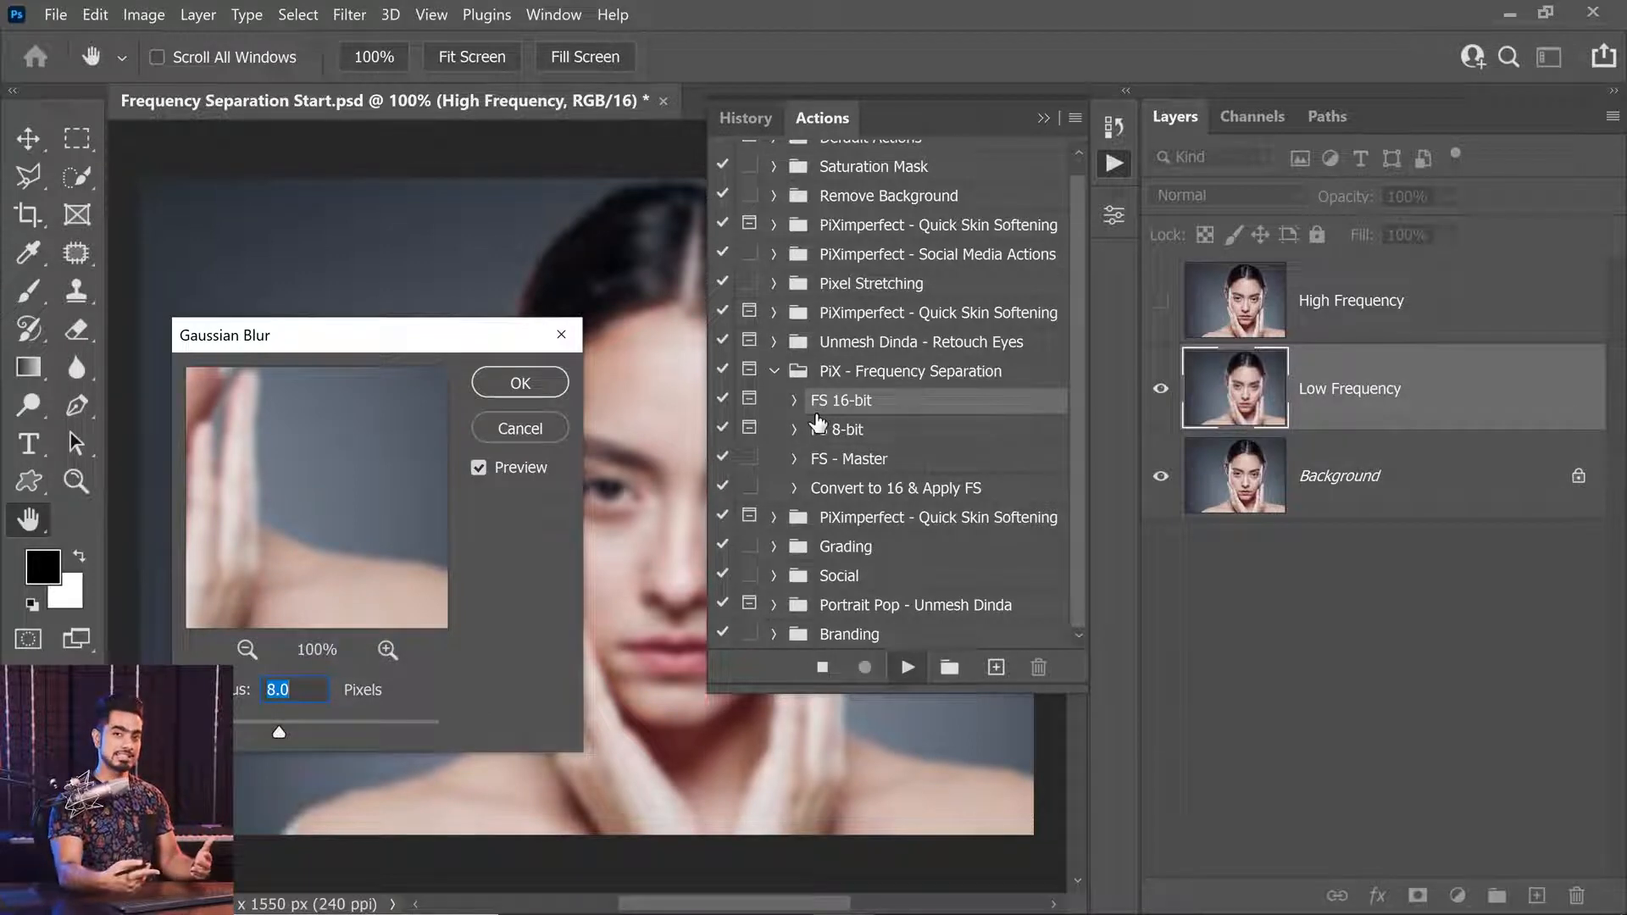
click(537, 426)
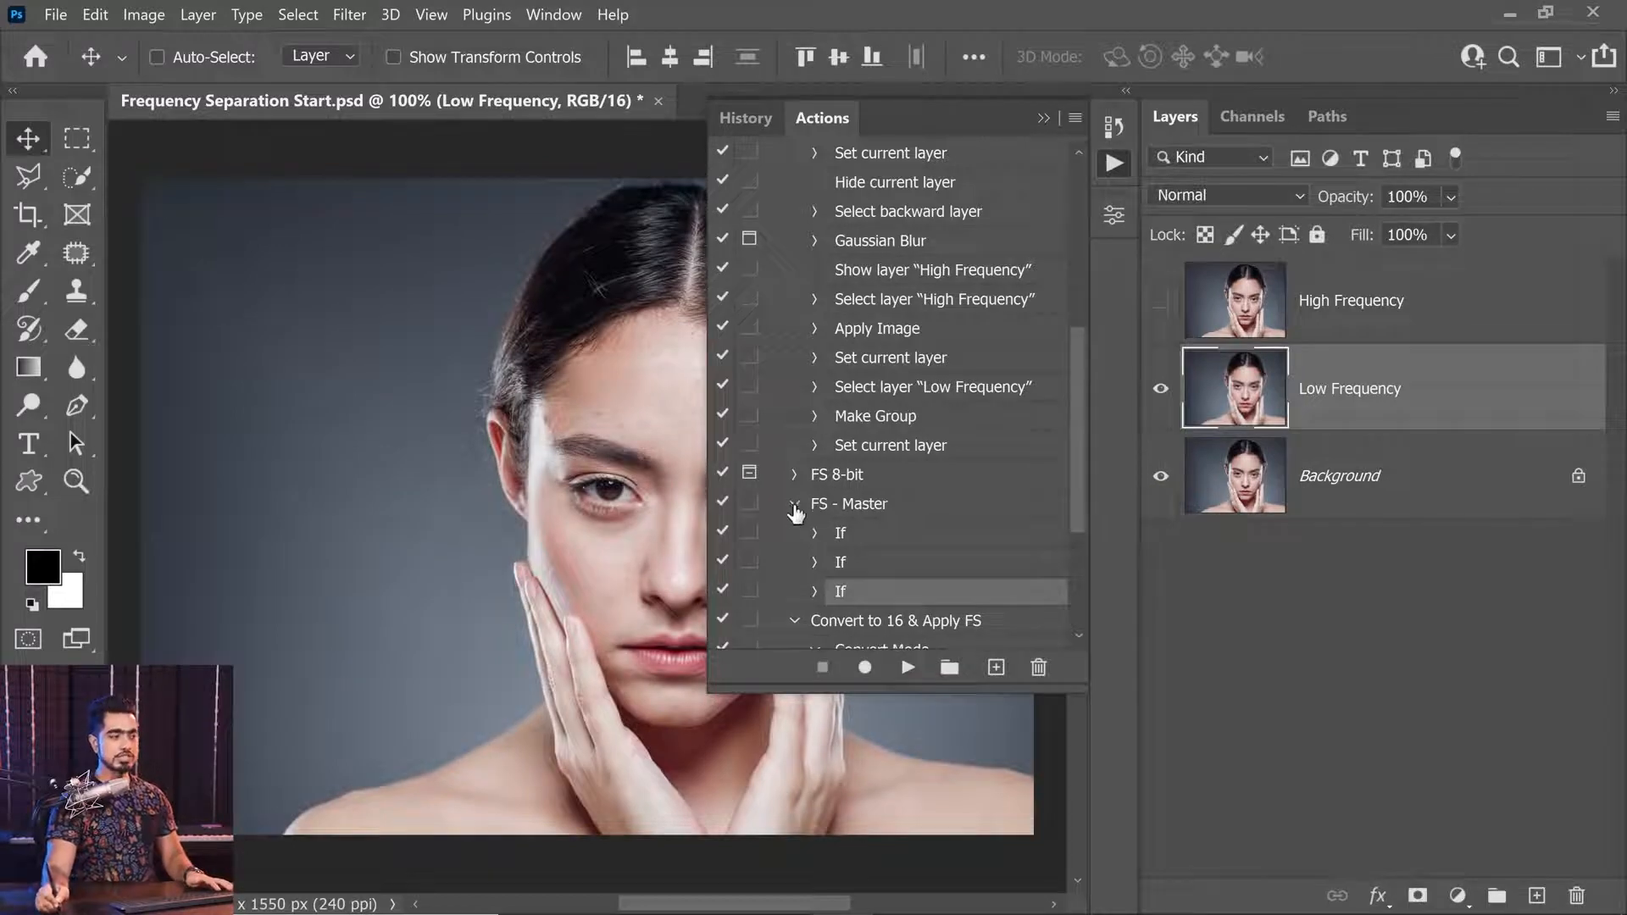
click(794, 504)
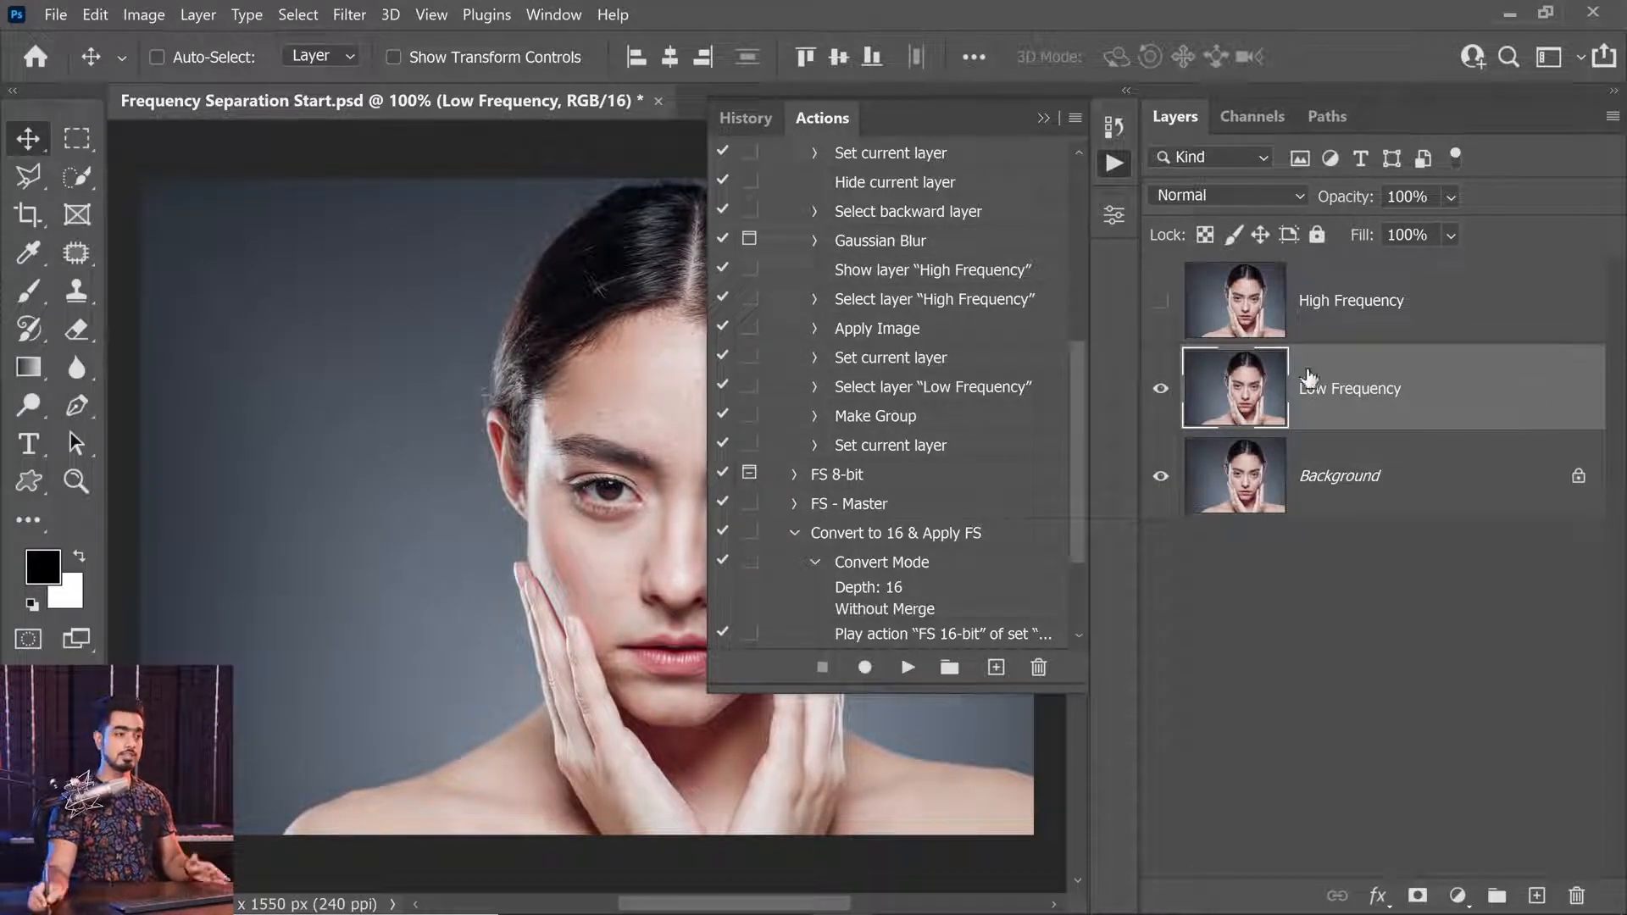
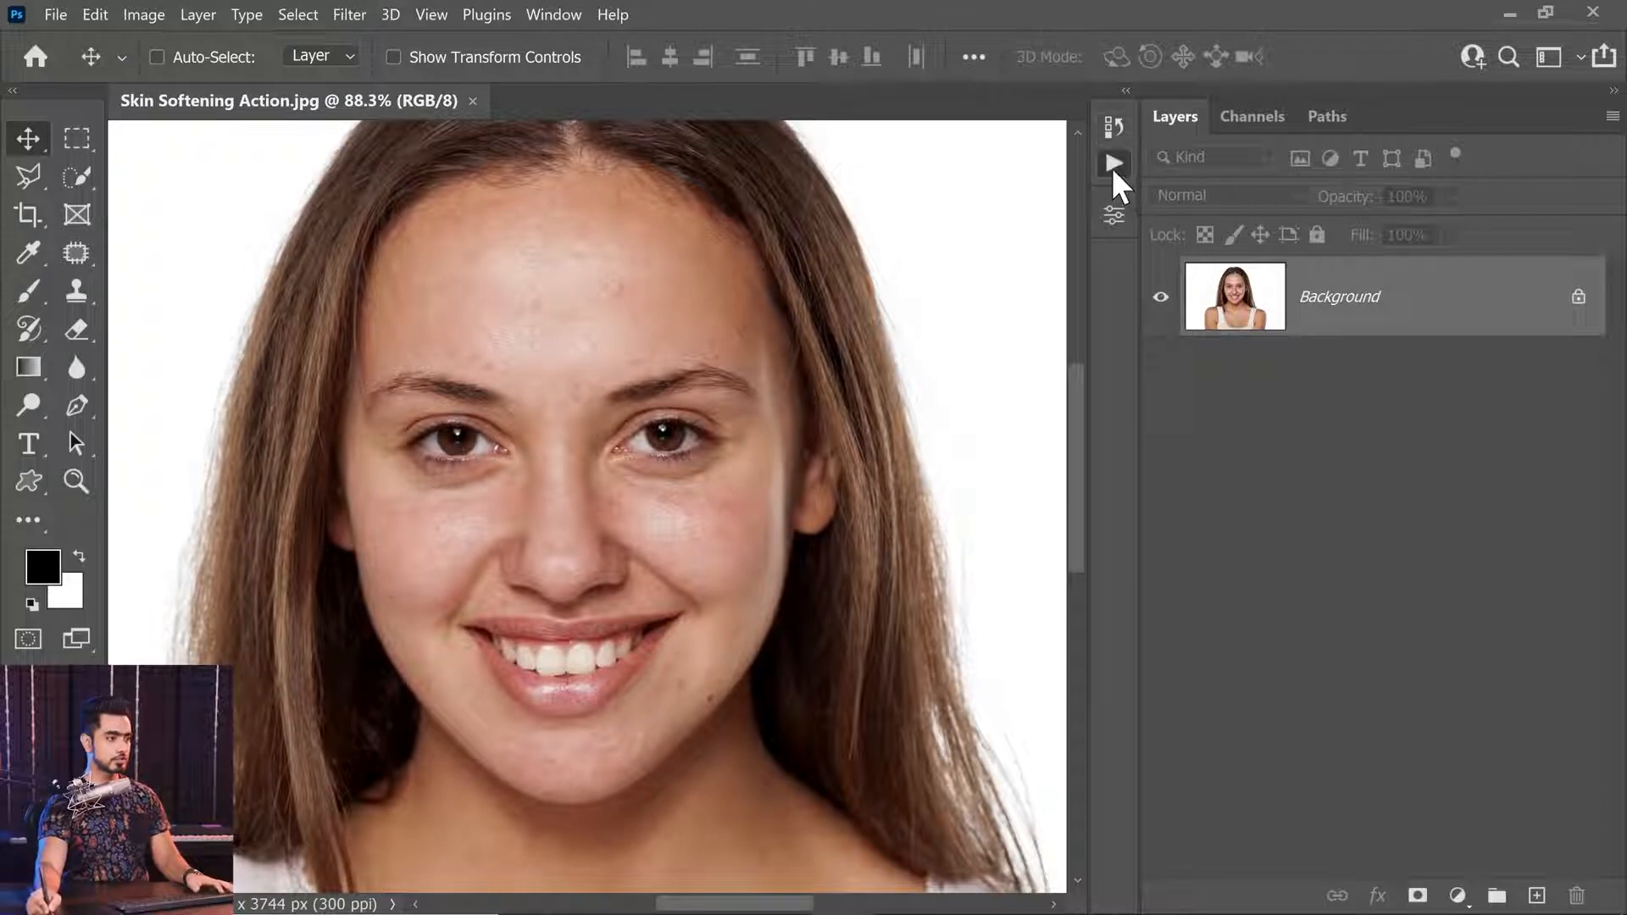
Create a new action set named Portrait Retouching for the Skin Softening Action.jpg portrait.
click(1113, 164)
click(774, 390)
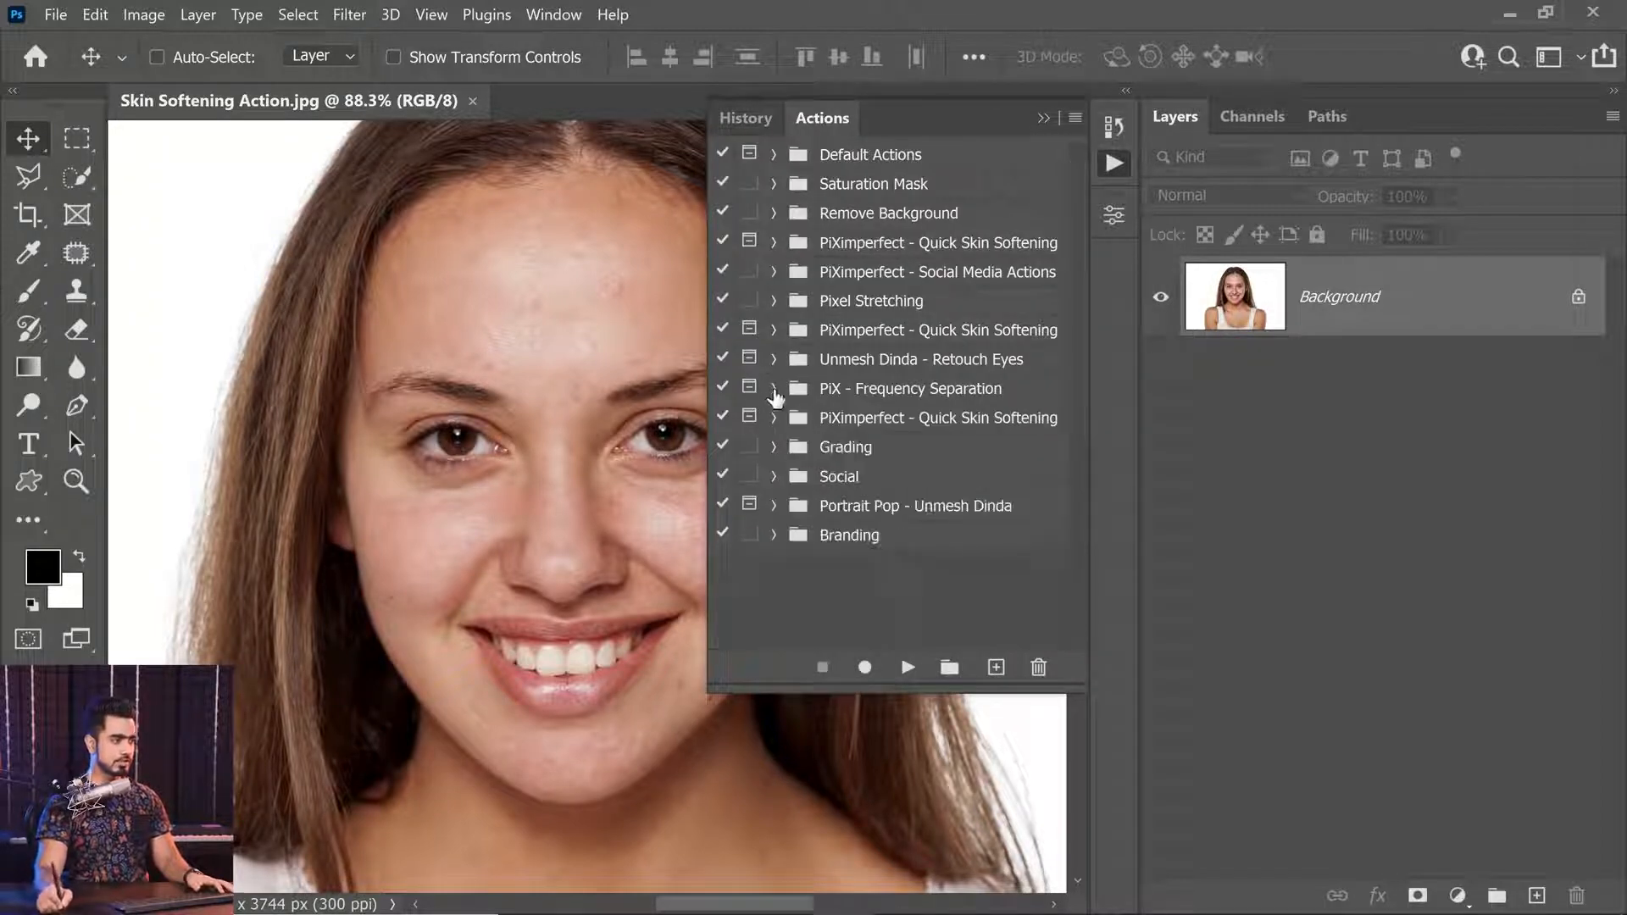
click(949, 667)
text(P)
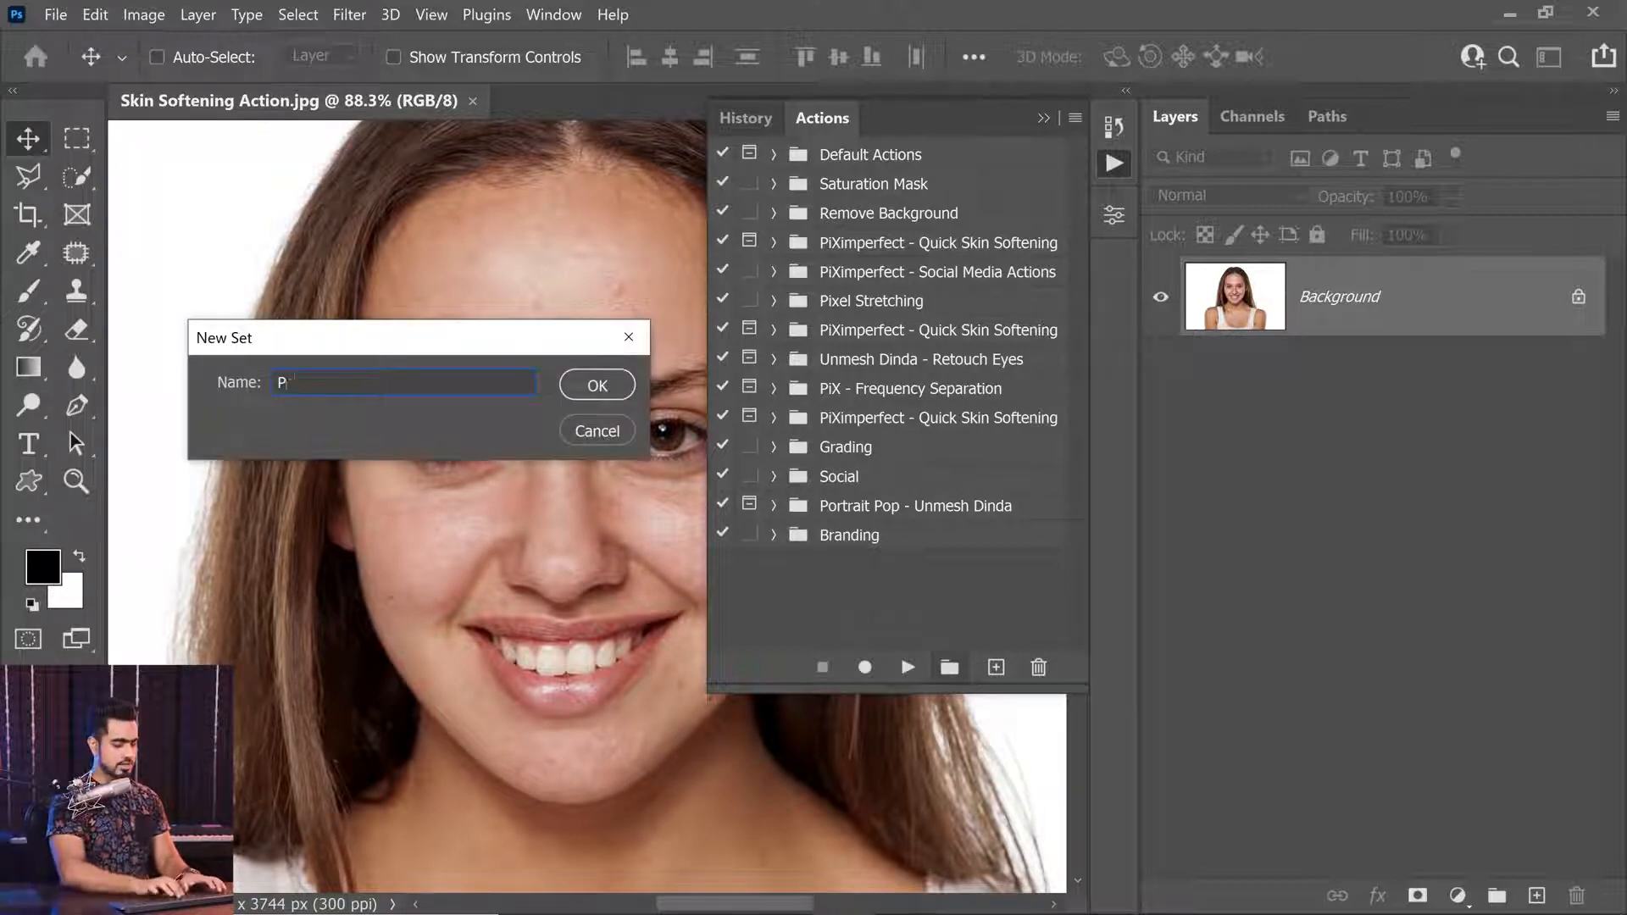
text(ortrai)
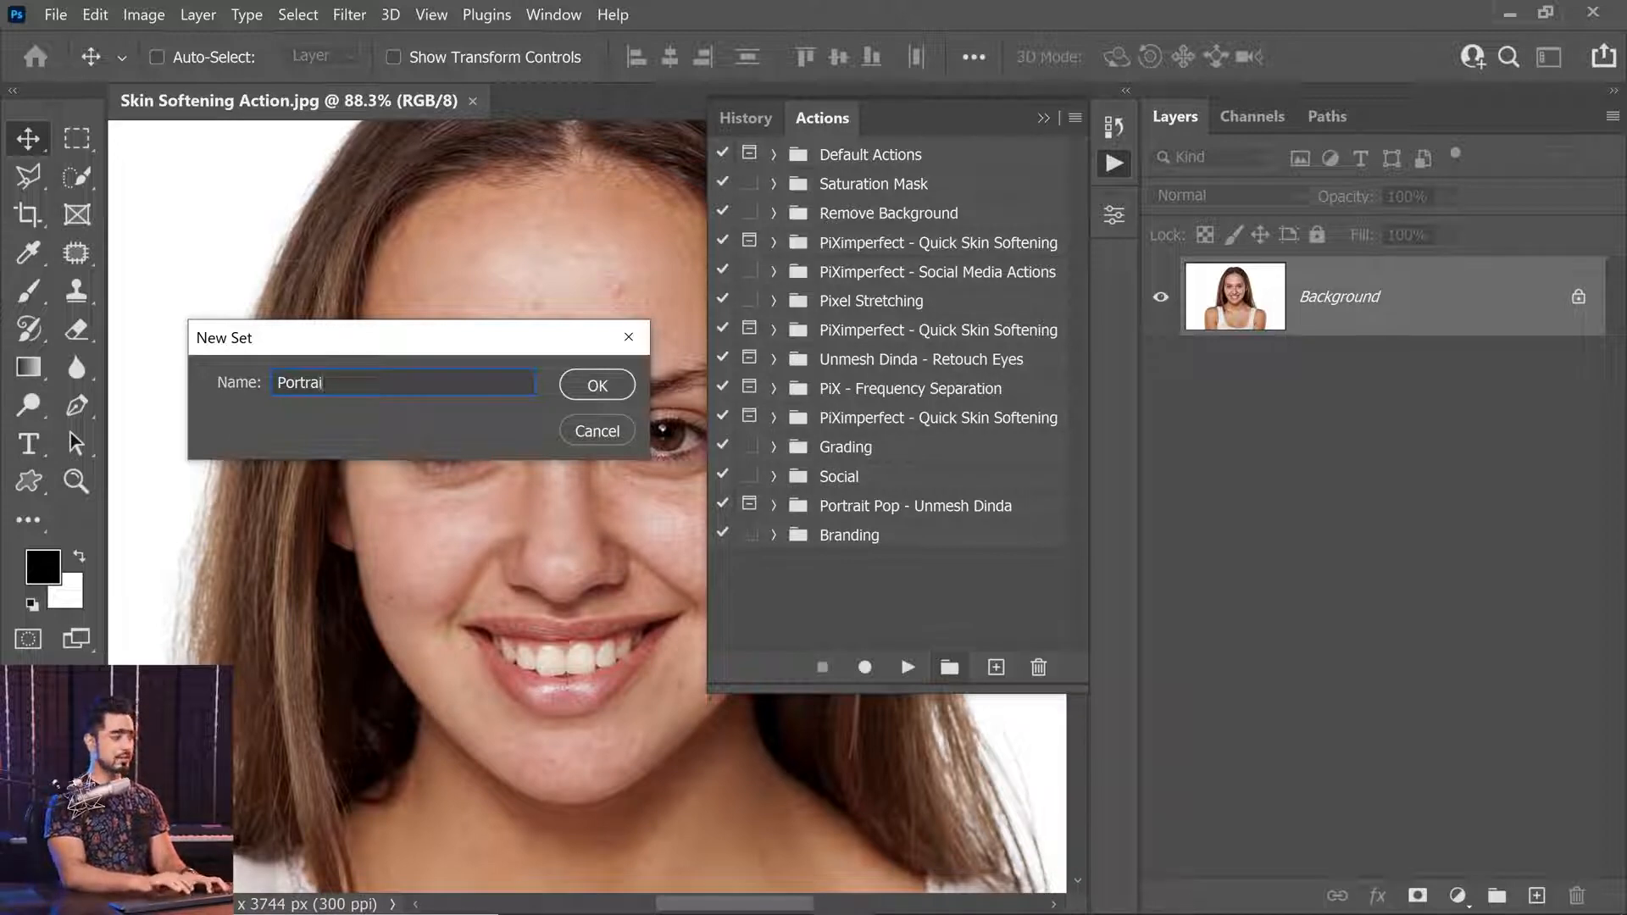
text(rait Retouching)
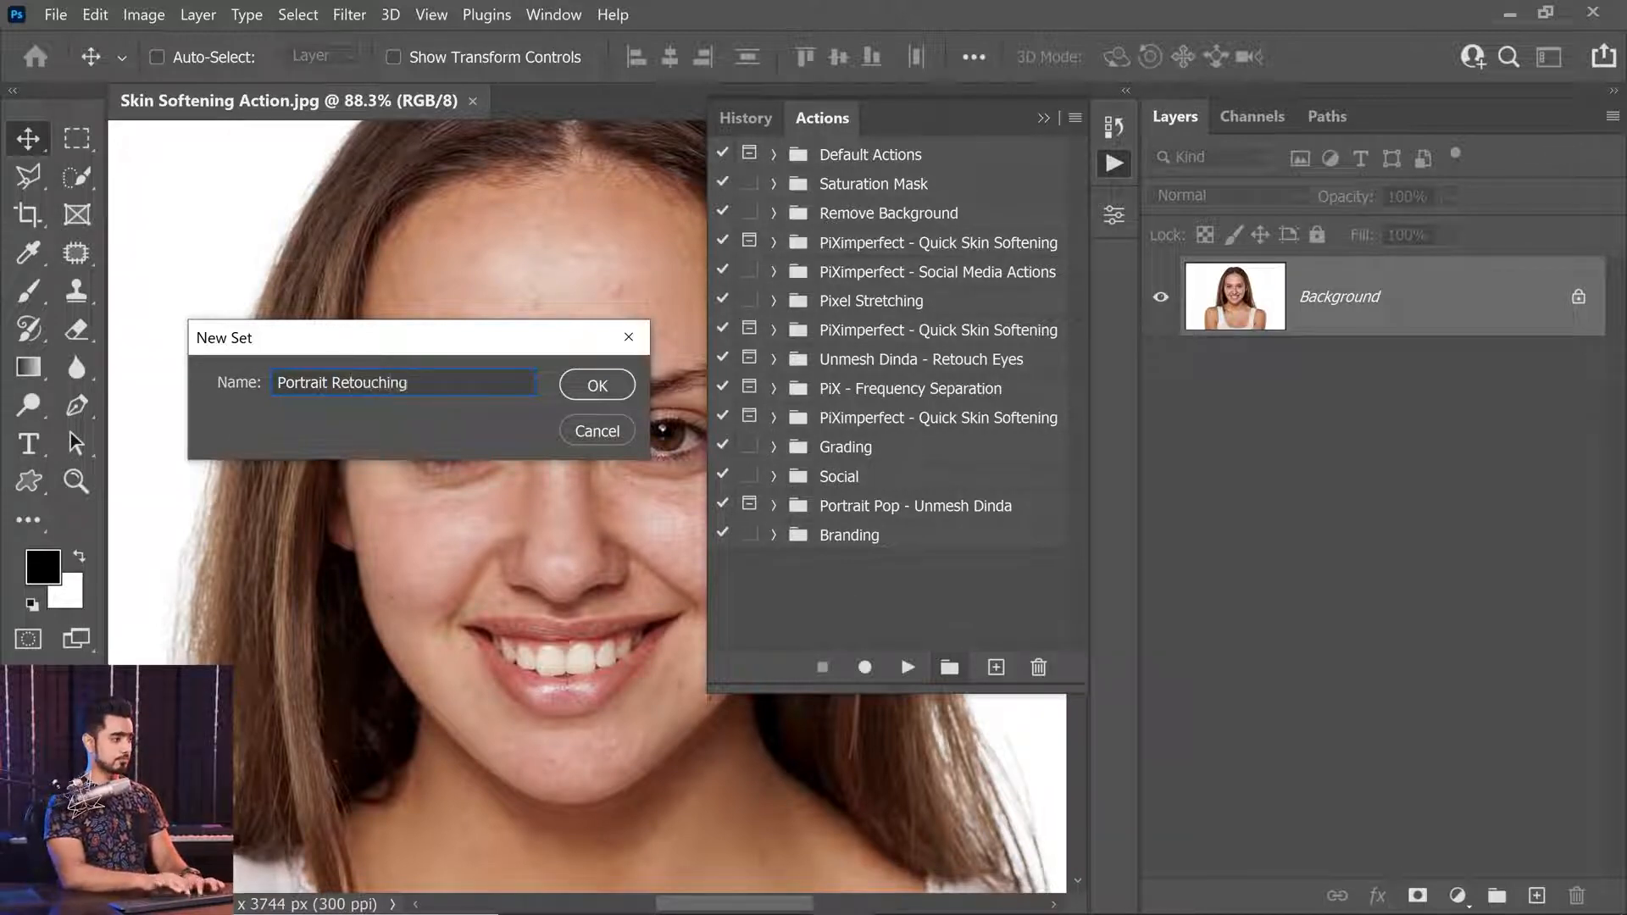
key(Return)
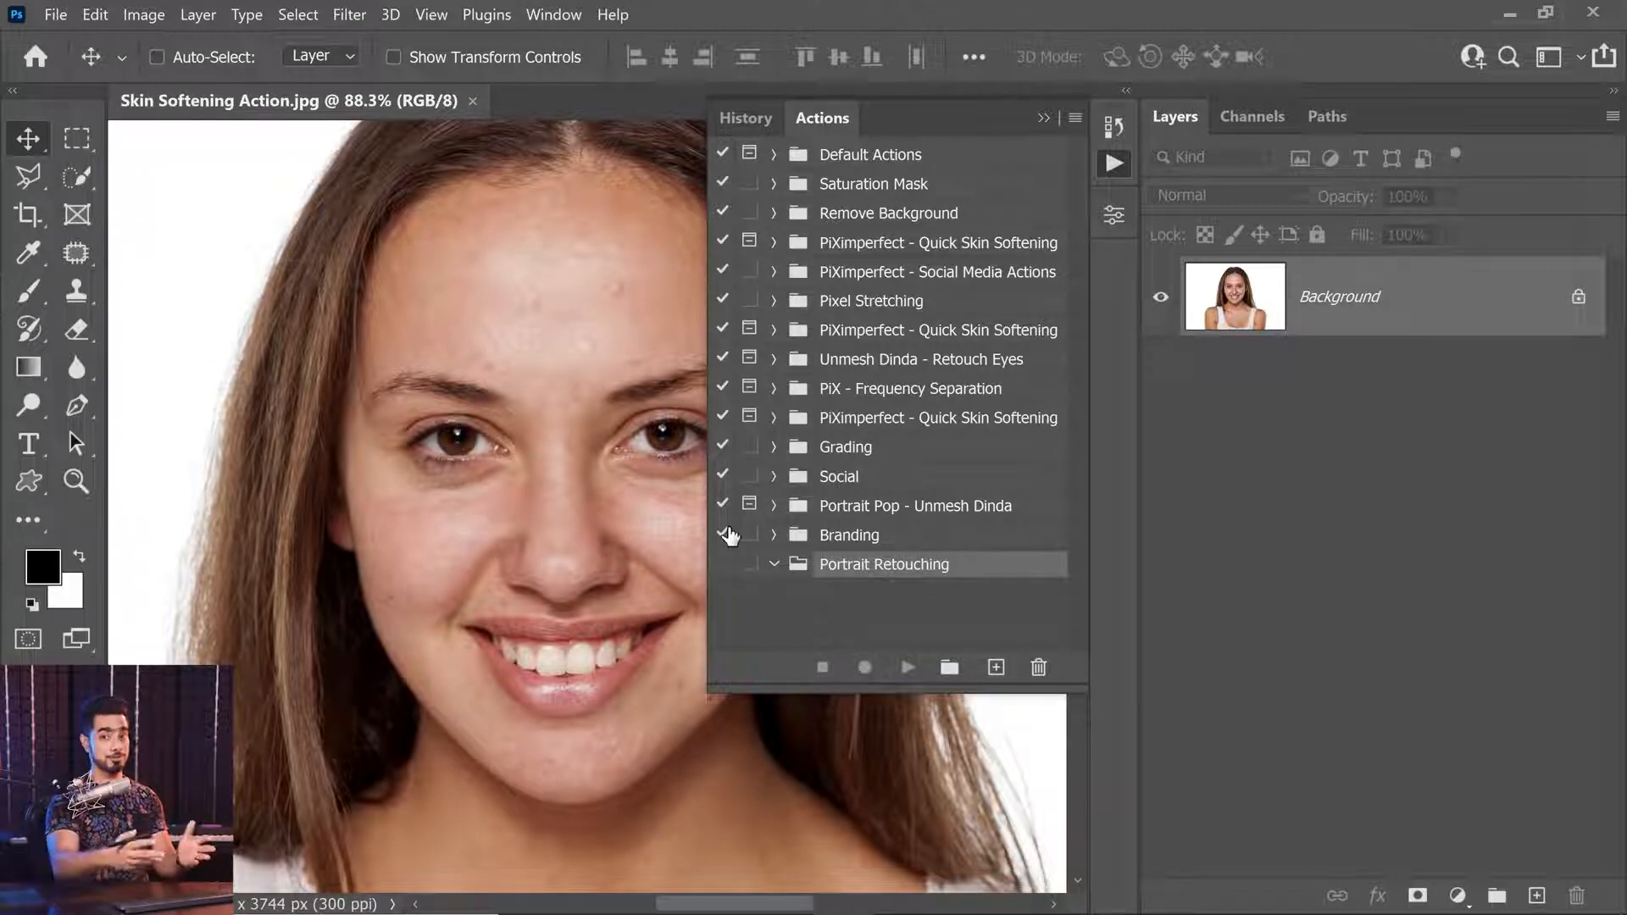
Set up a new action named Quick Skin Softening in the Portrait Retouching set.
drag(583, 527, 483, 522)
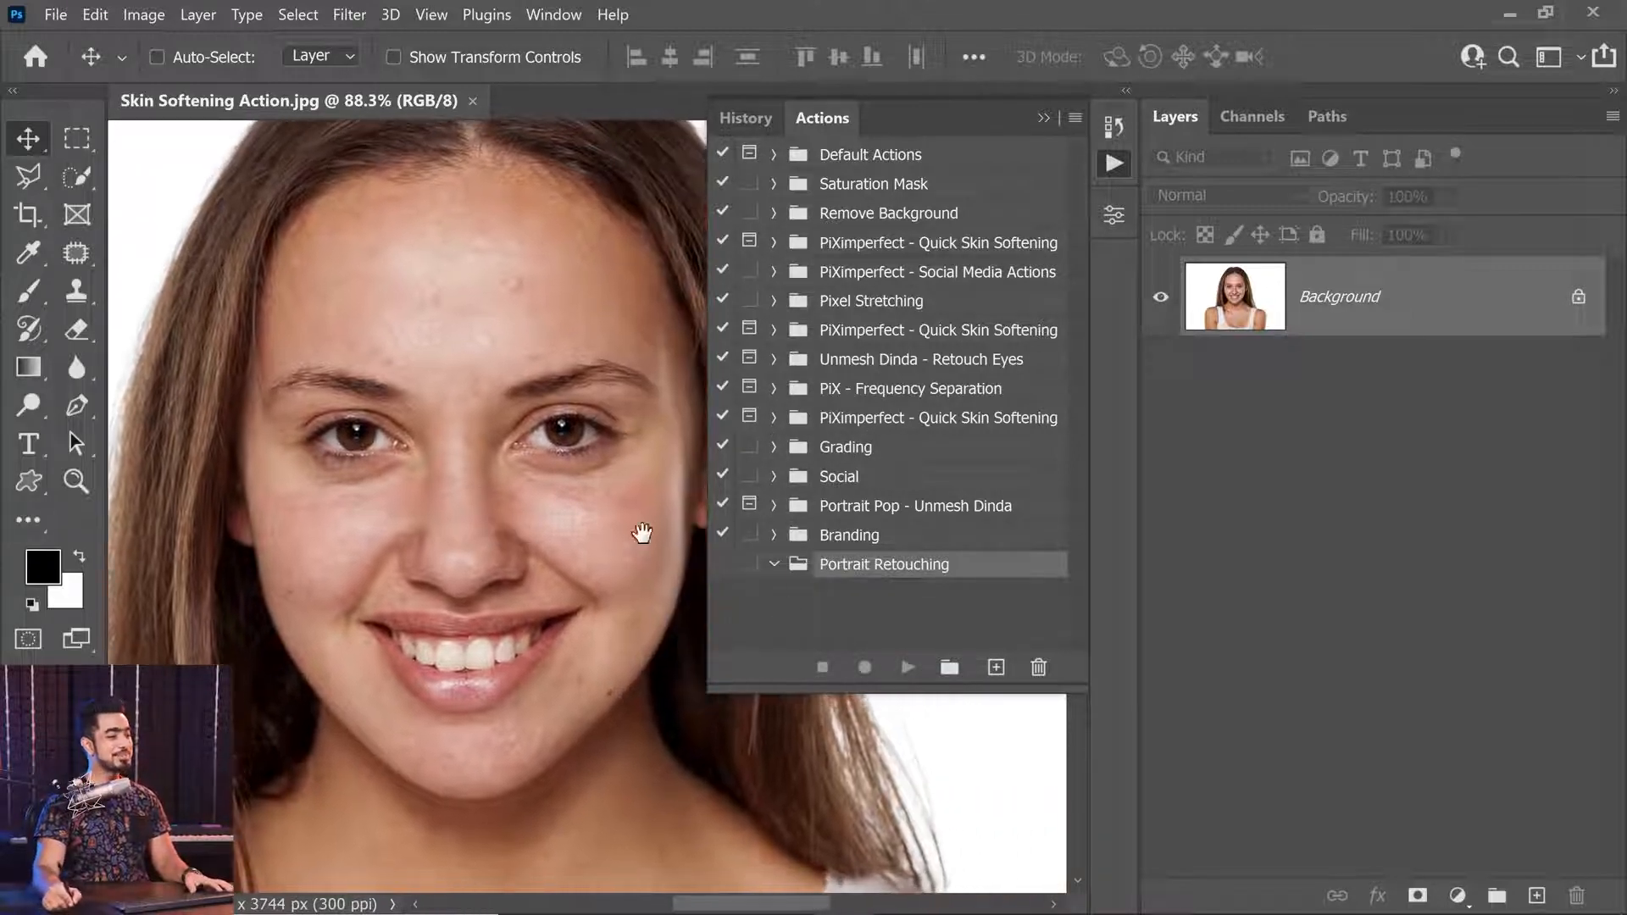
click(995, 668)
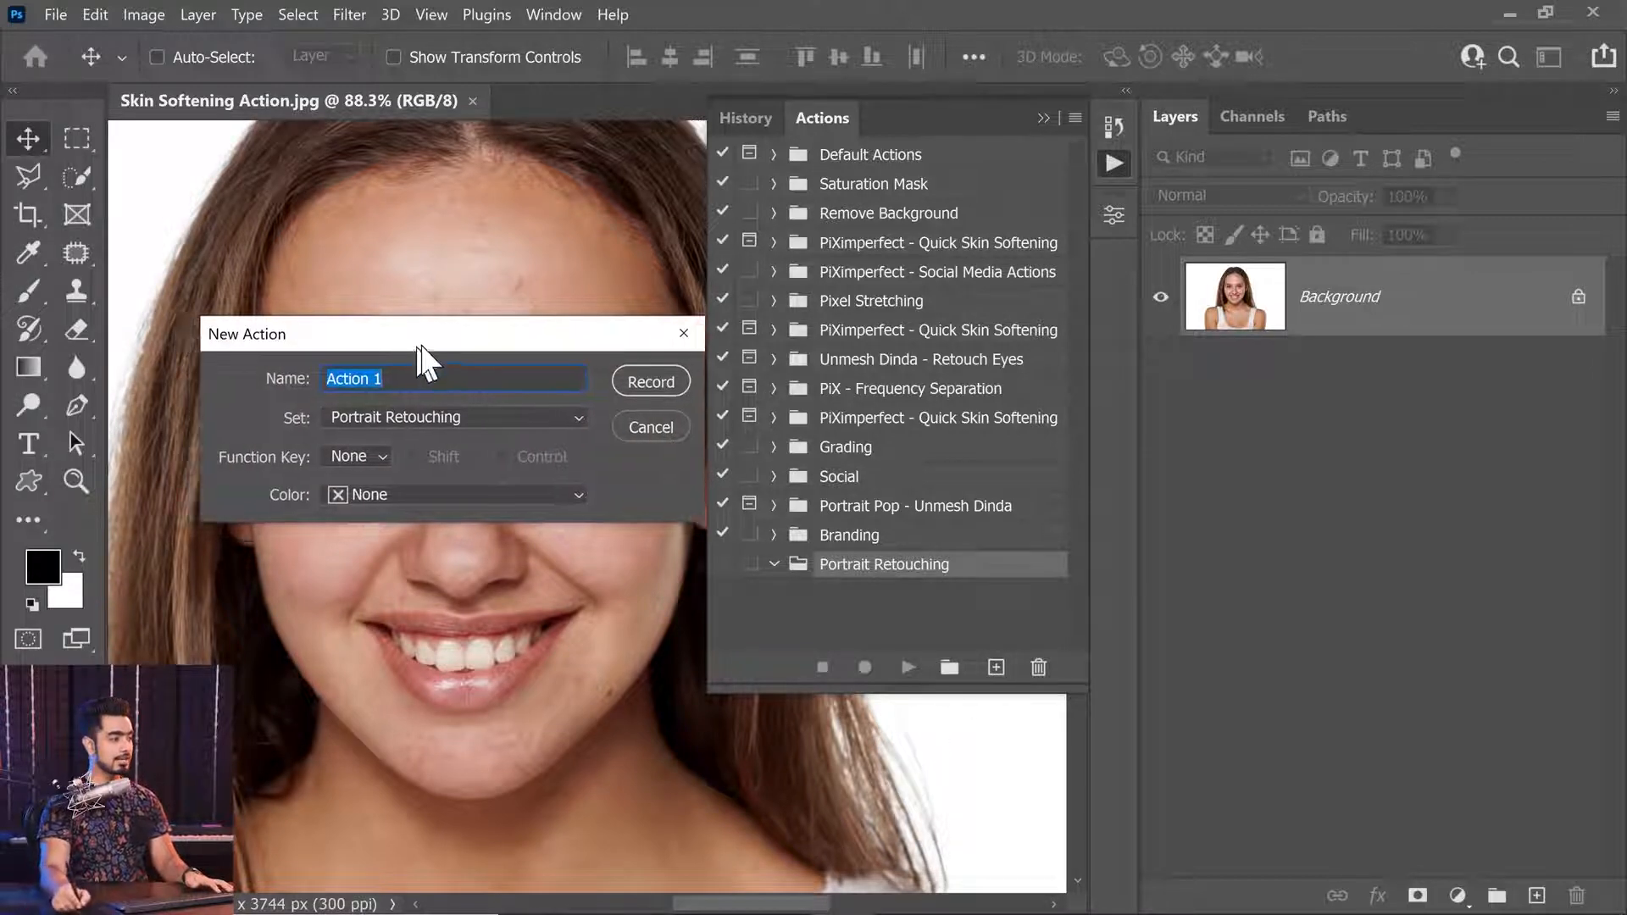
drag(418, 344, 612, 381)
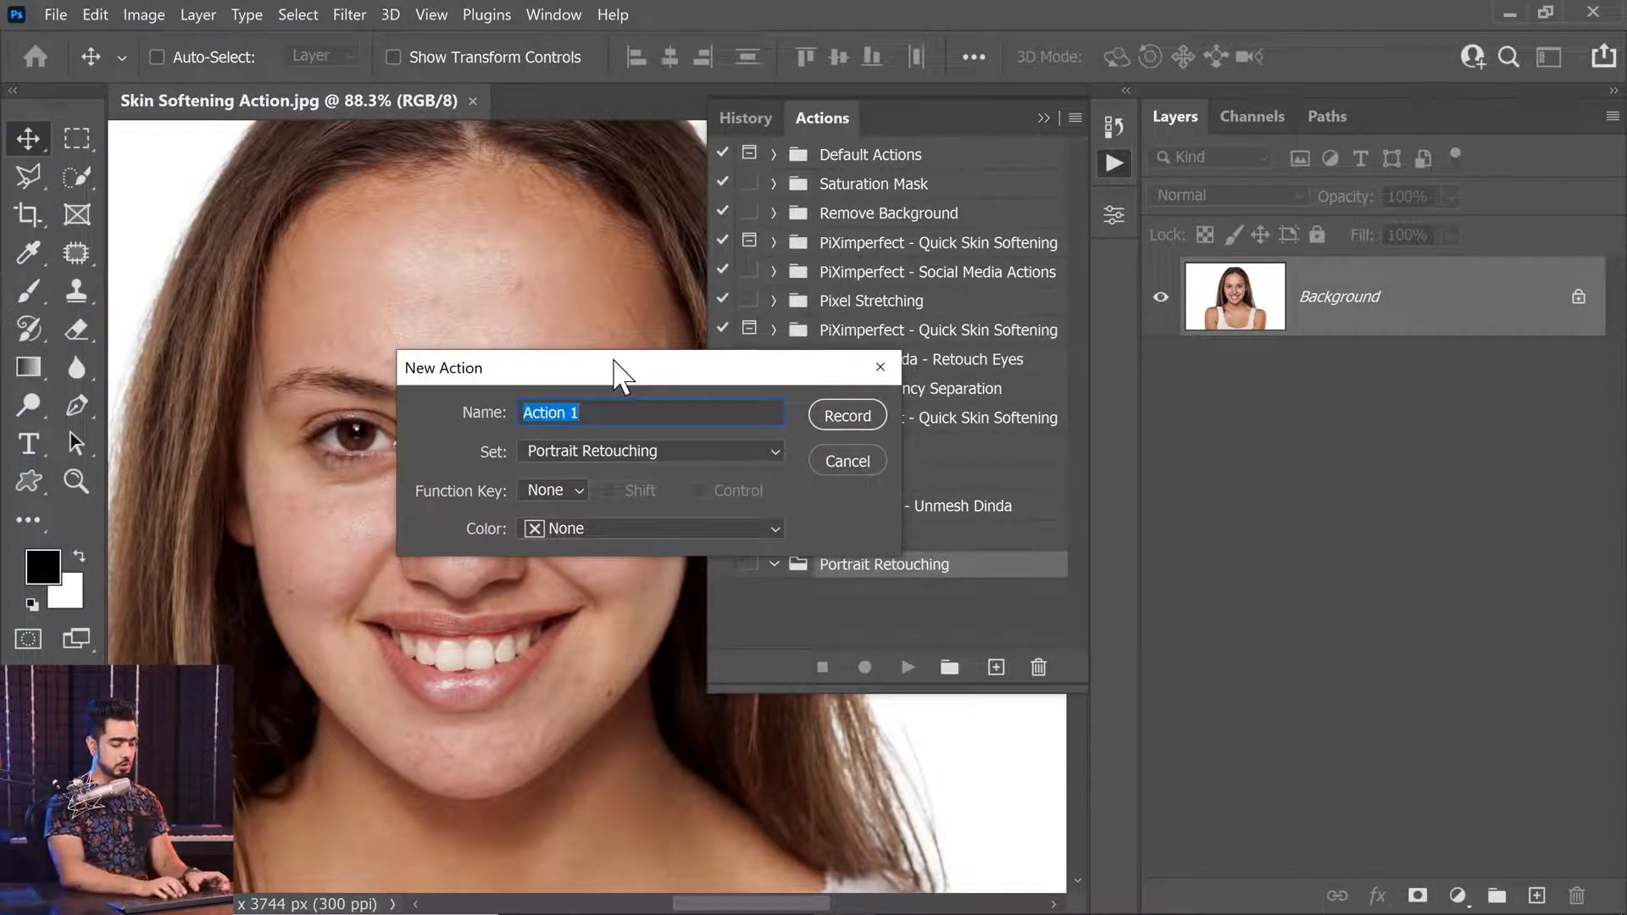
text(Quick Skin So)
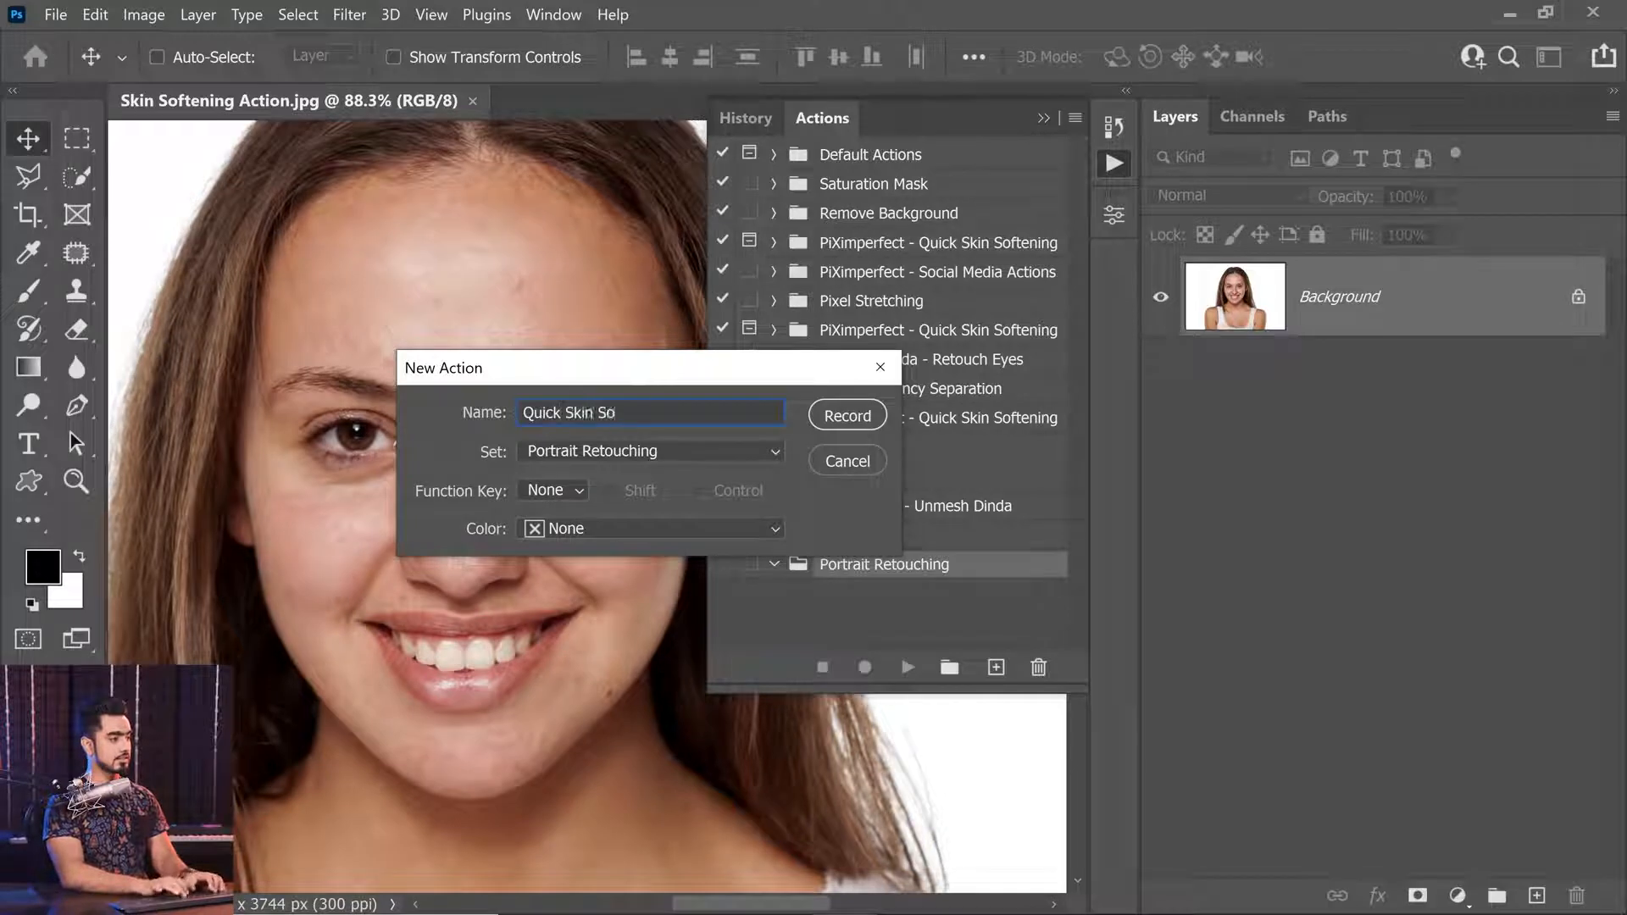
text(ftening)
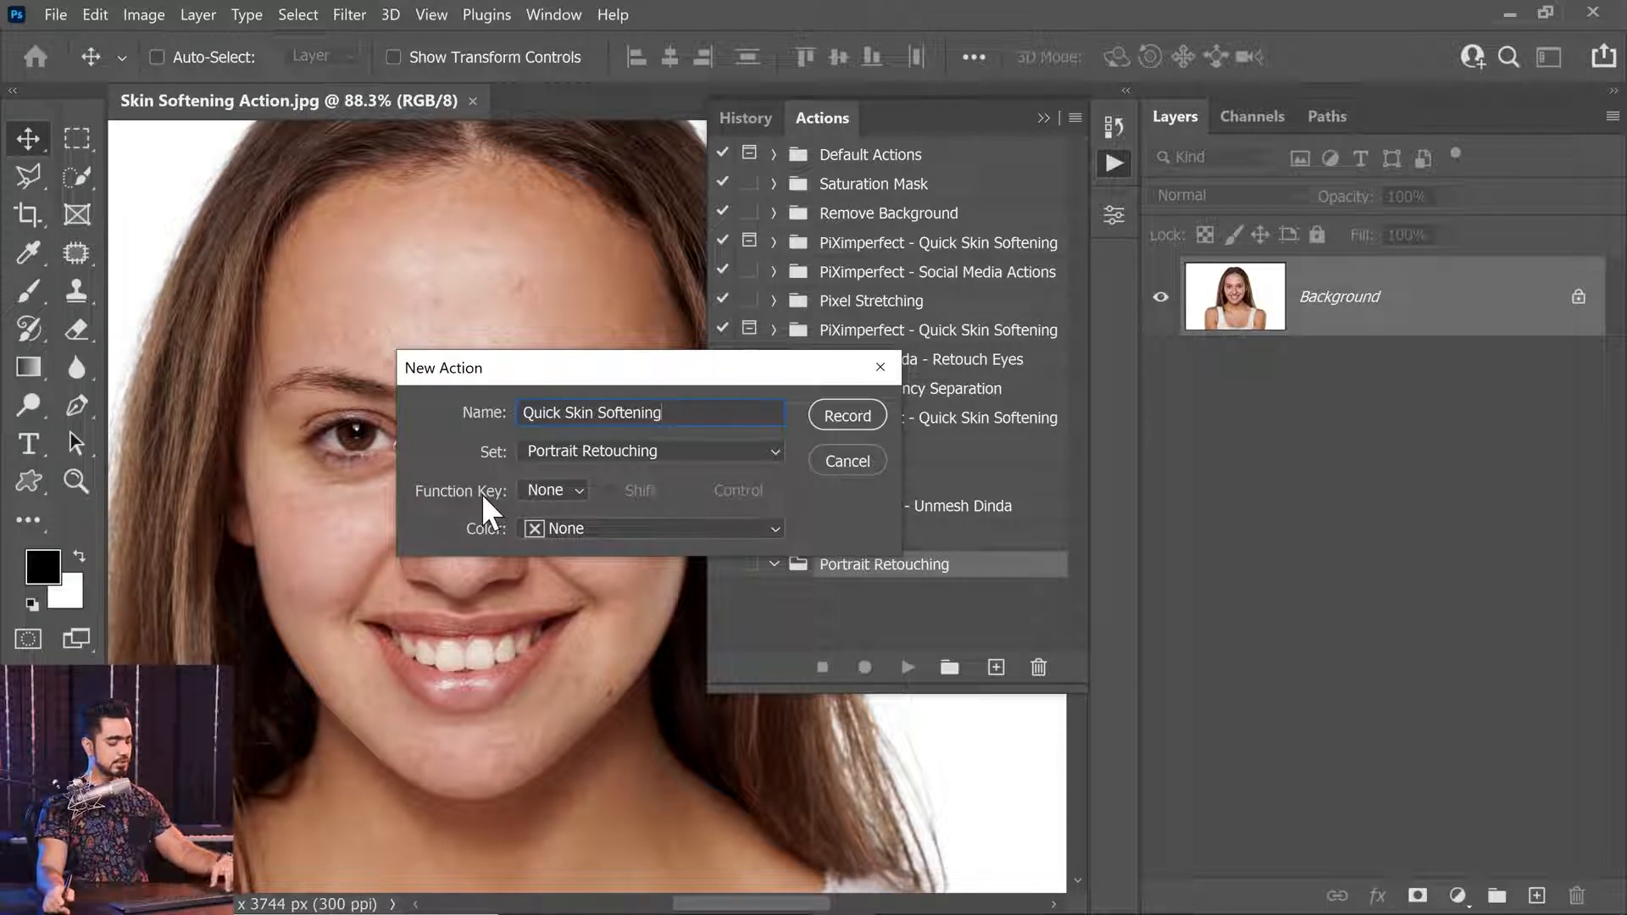
Assign function key F4 with Shift and Control to the Quick Skin Softening action and start recording it.
click(562, 492)
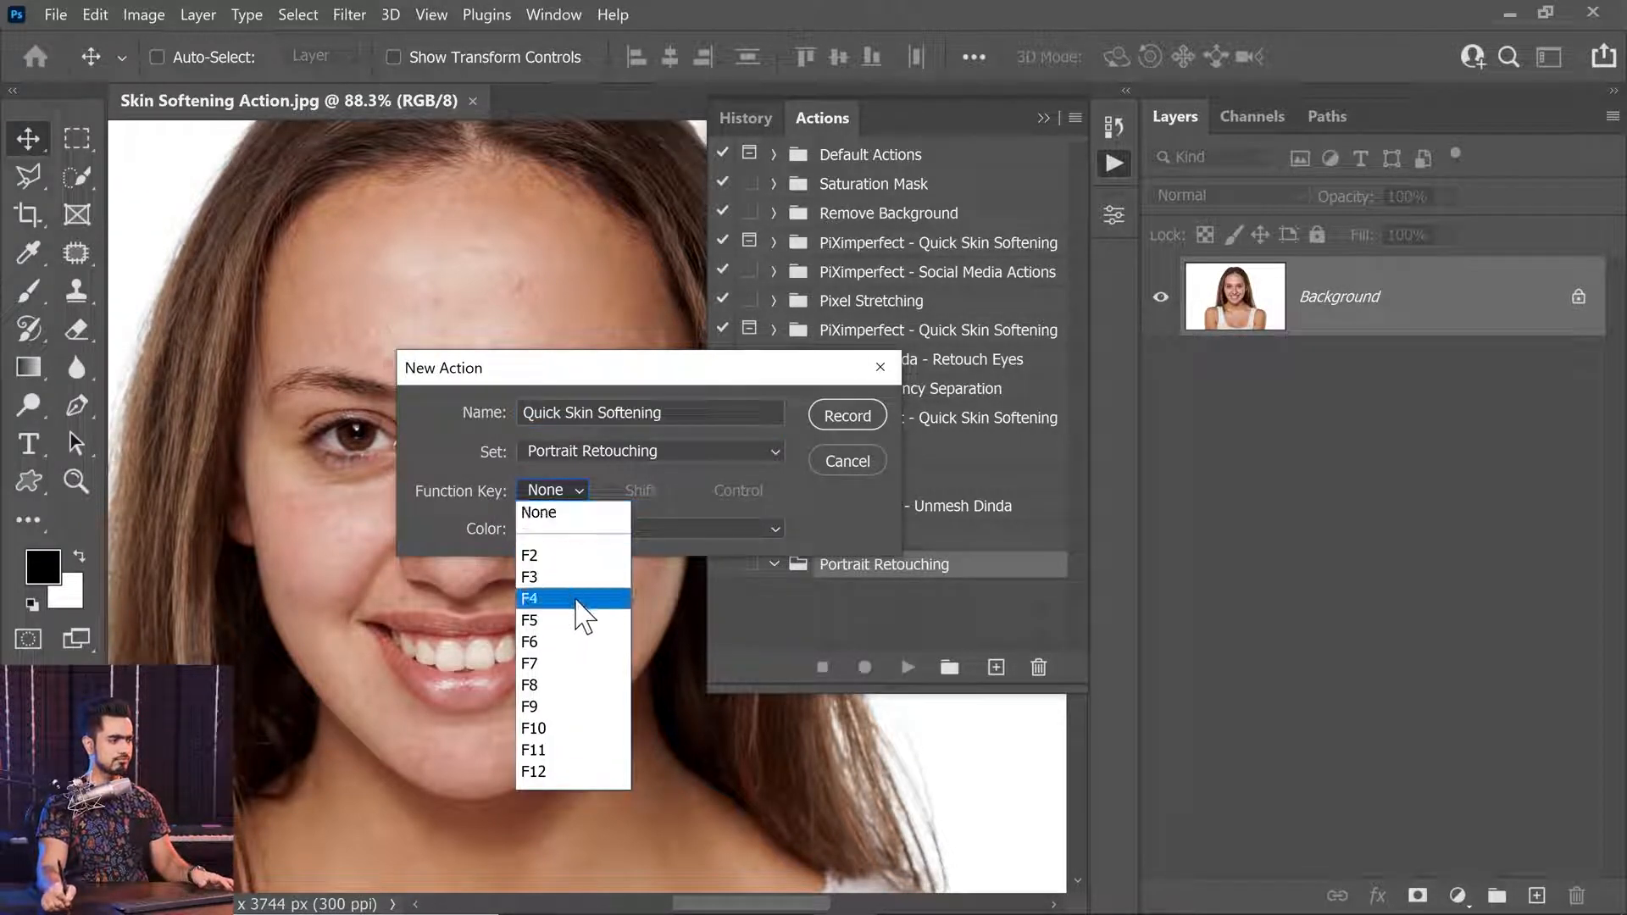
click(578, 600)
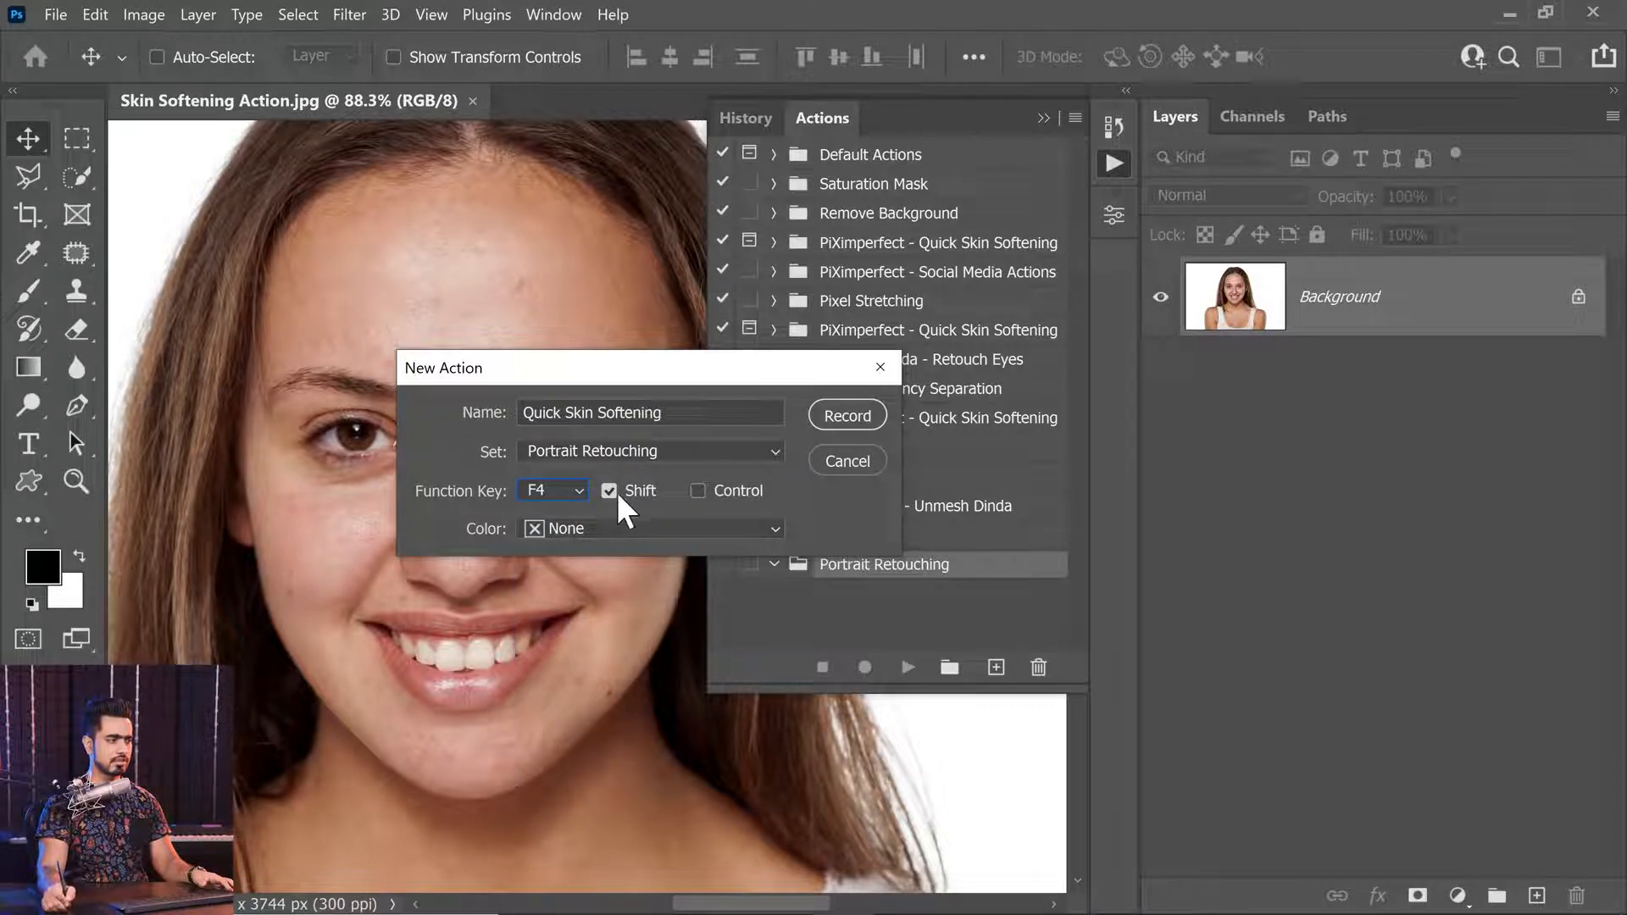
click(566, 491)
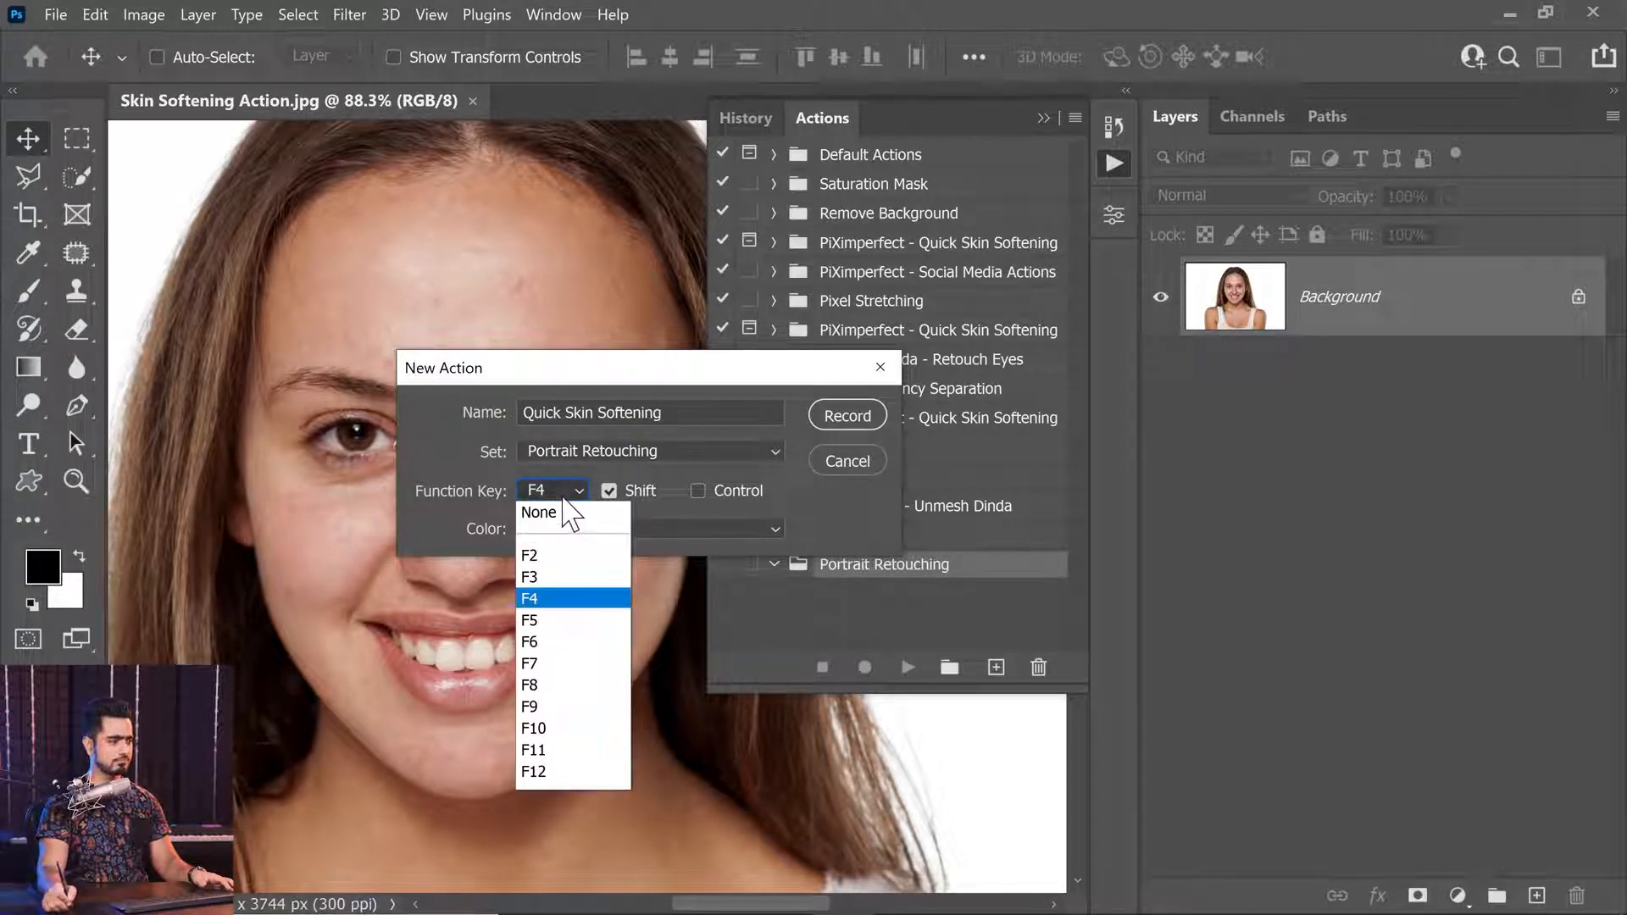
click(565, 607)
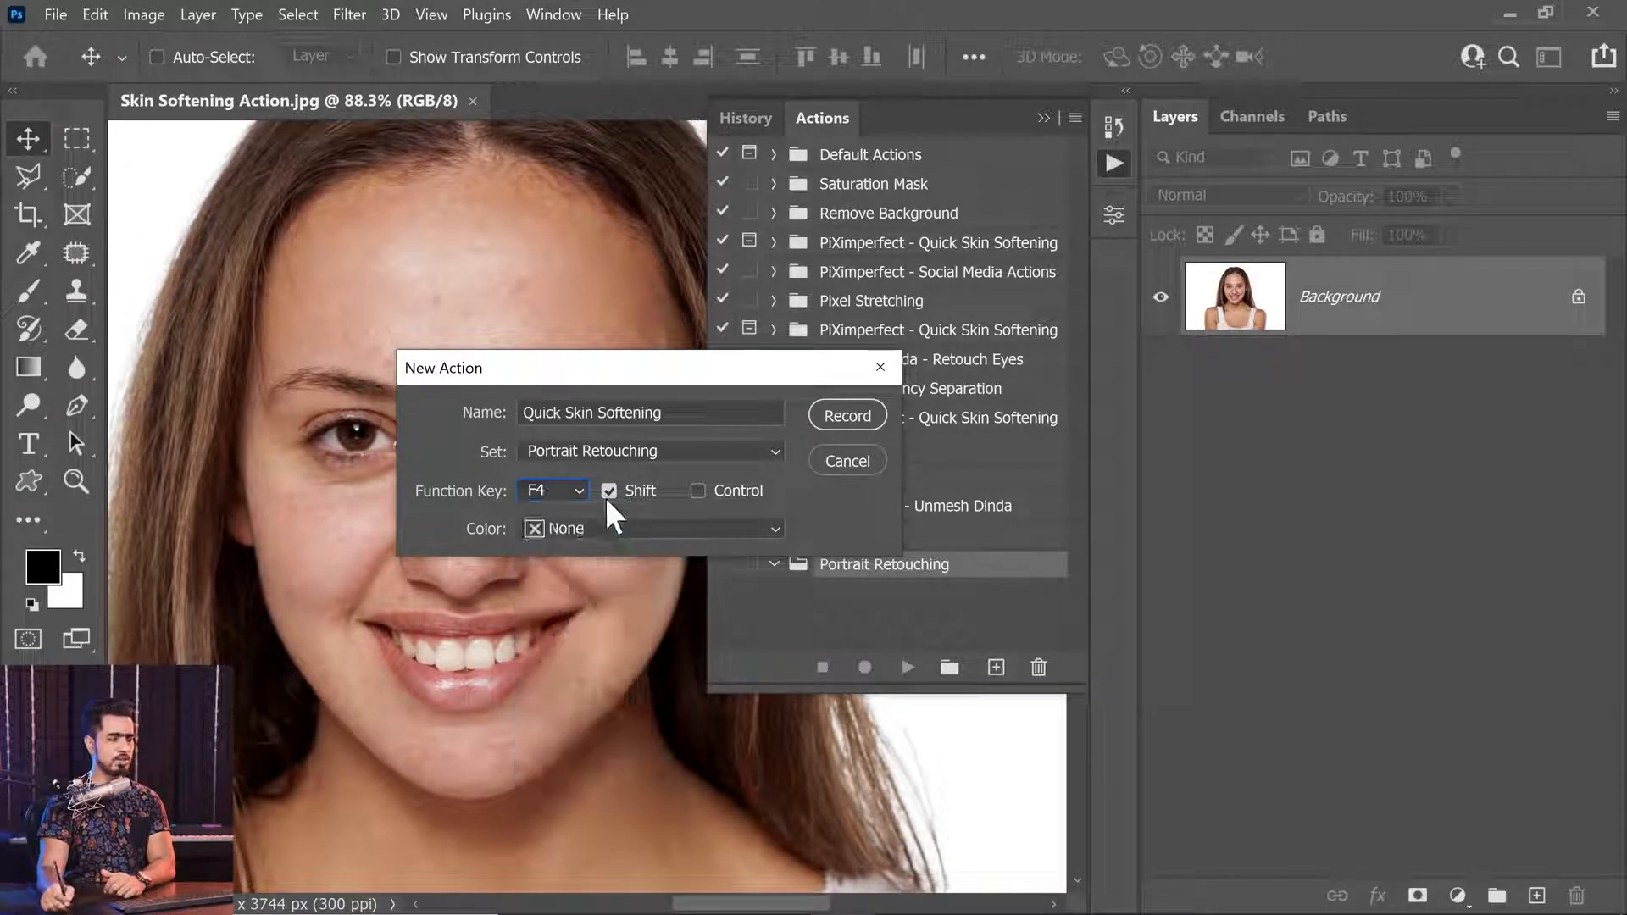
click(850, 415)
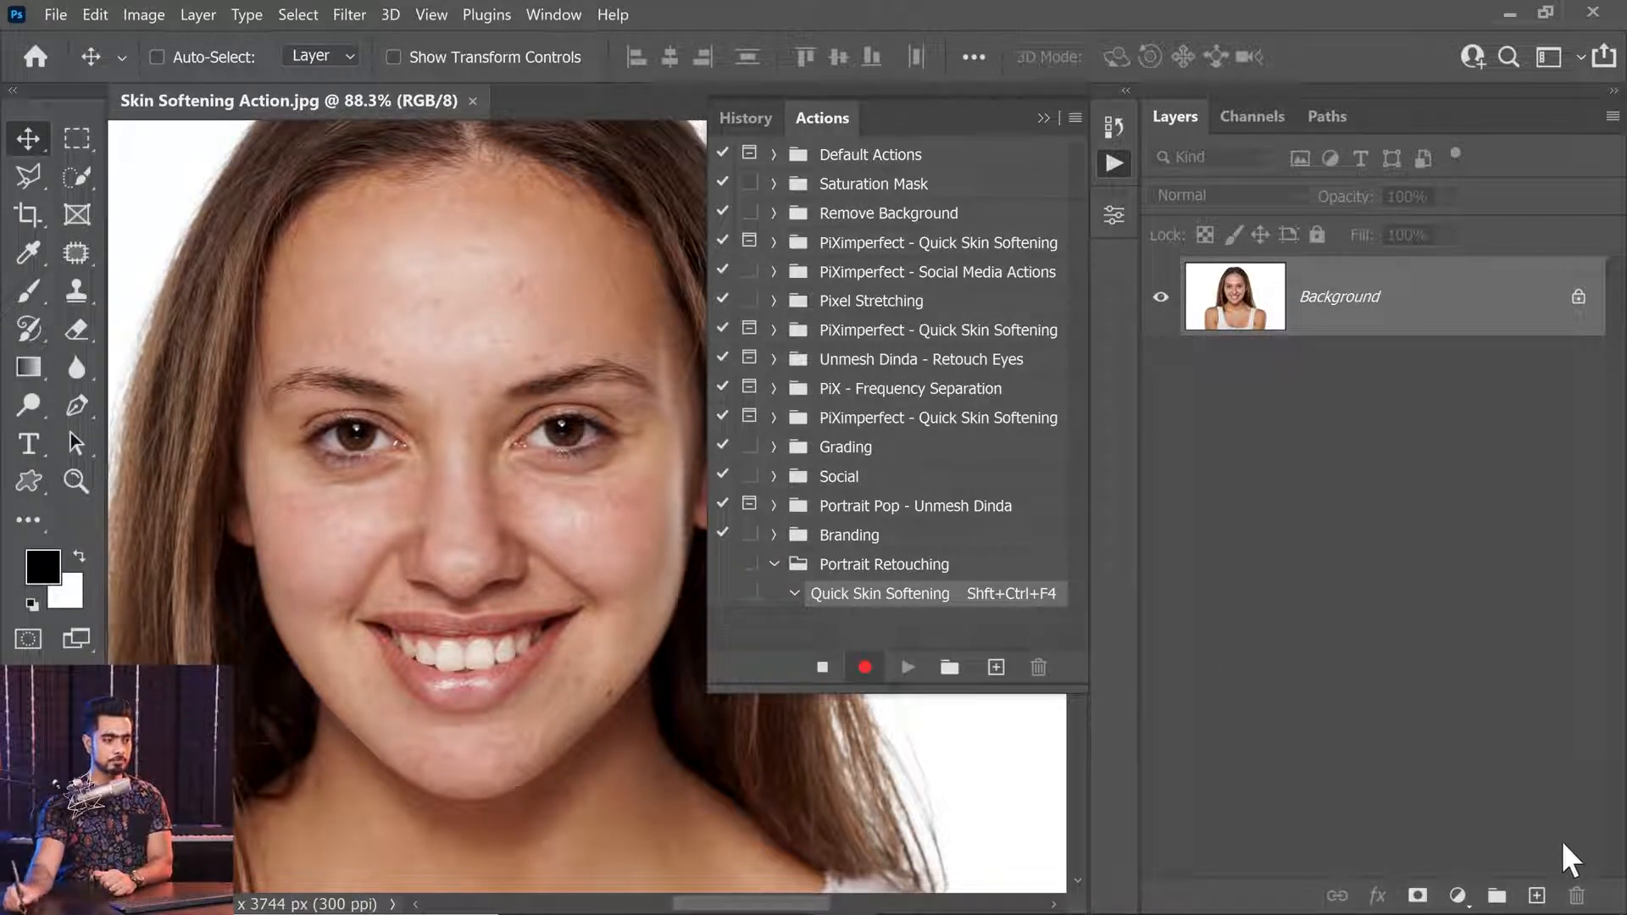
Add a new layer above the Background, stamp all visible layers into it, and name it Softening.
click(1537, 896)
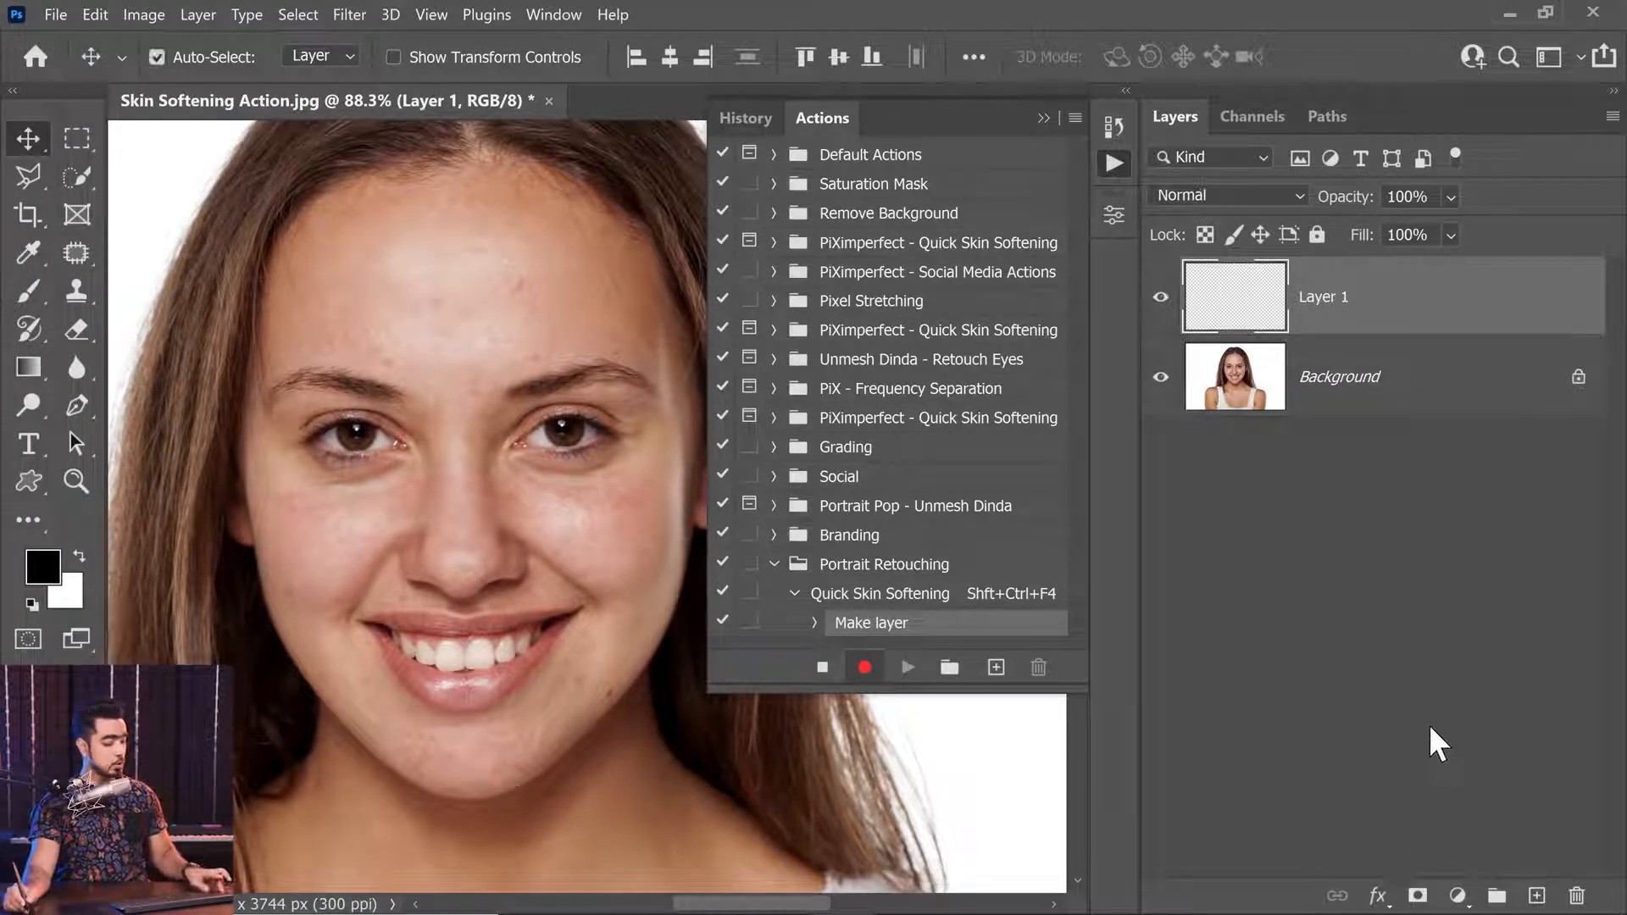
key(ctrl+alt+shift+e)
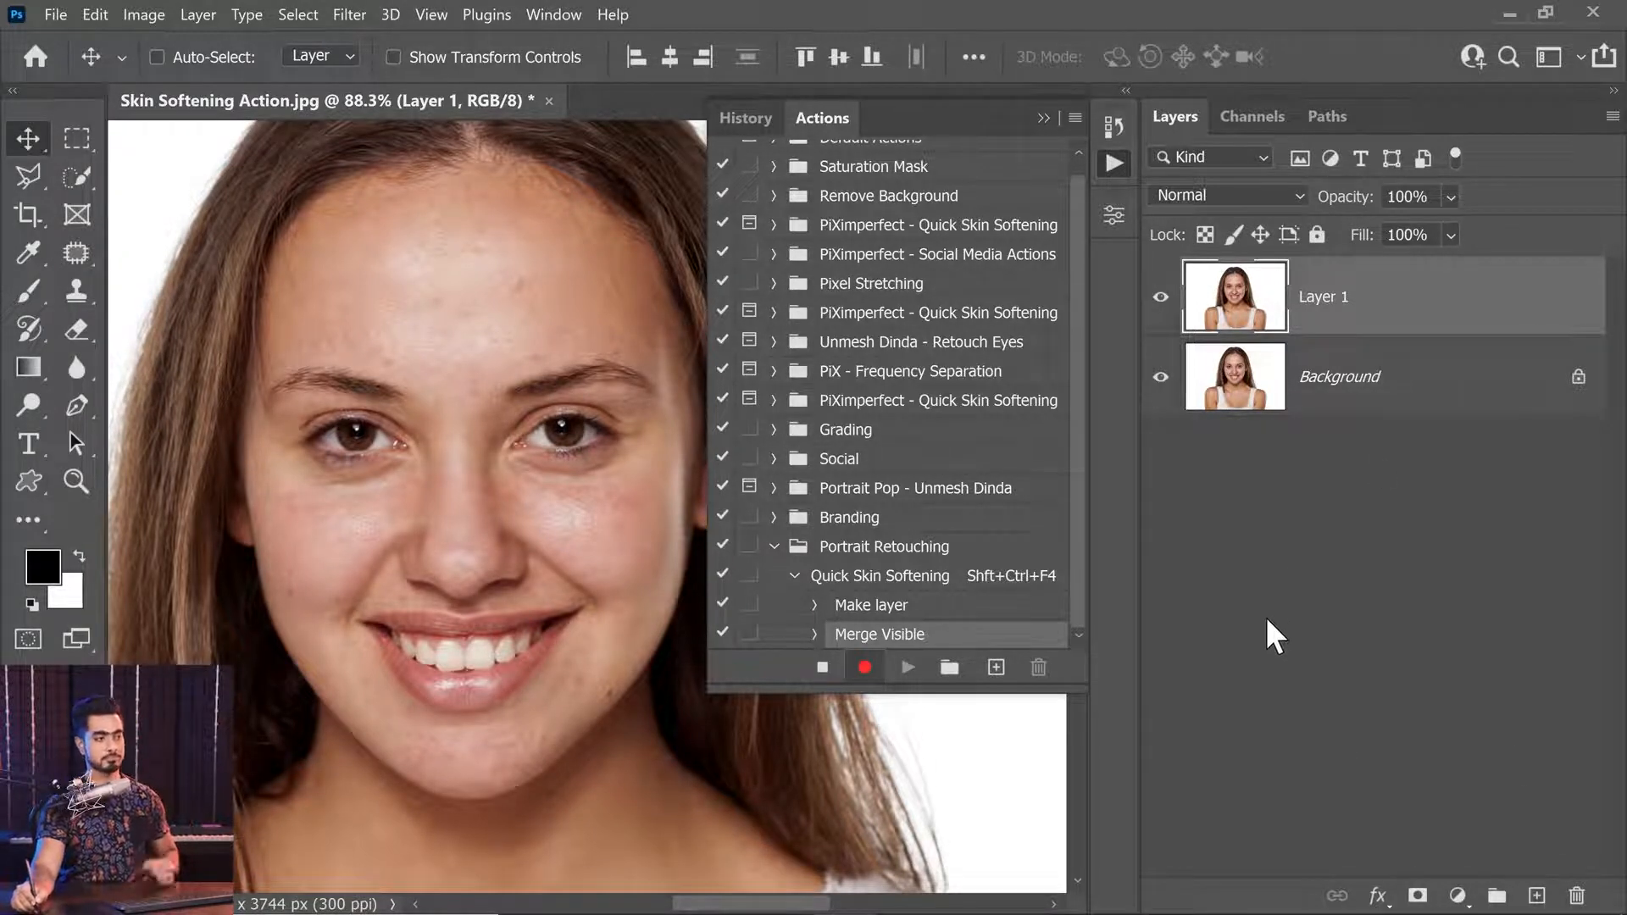
double_click(1325, 301)
text(Softening)
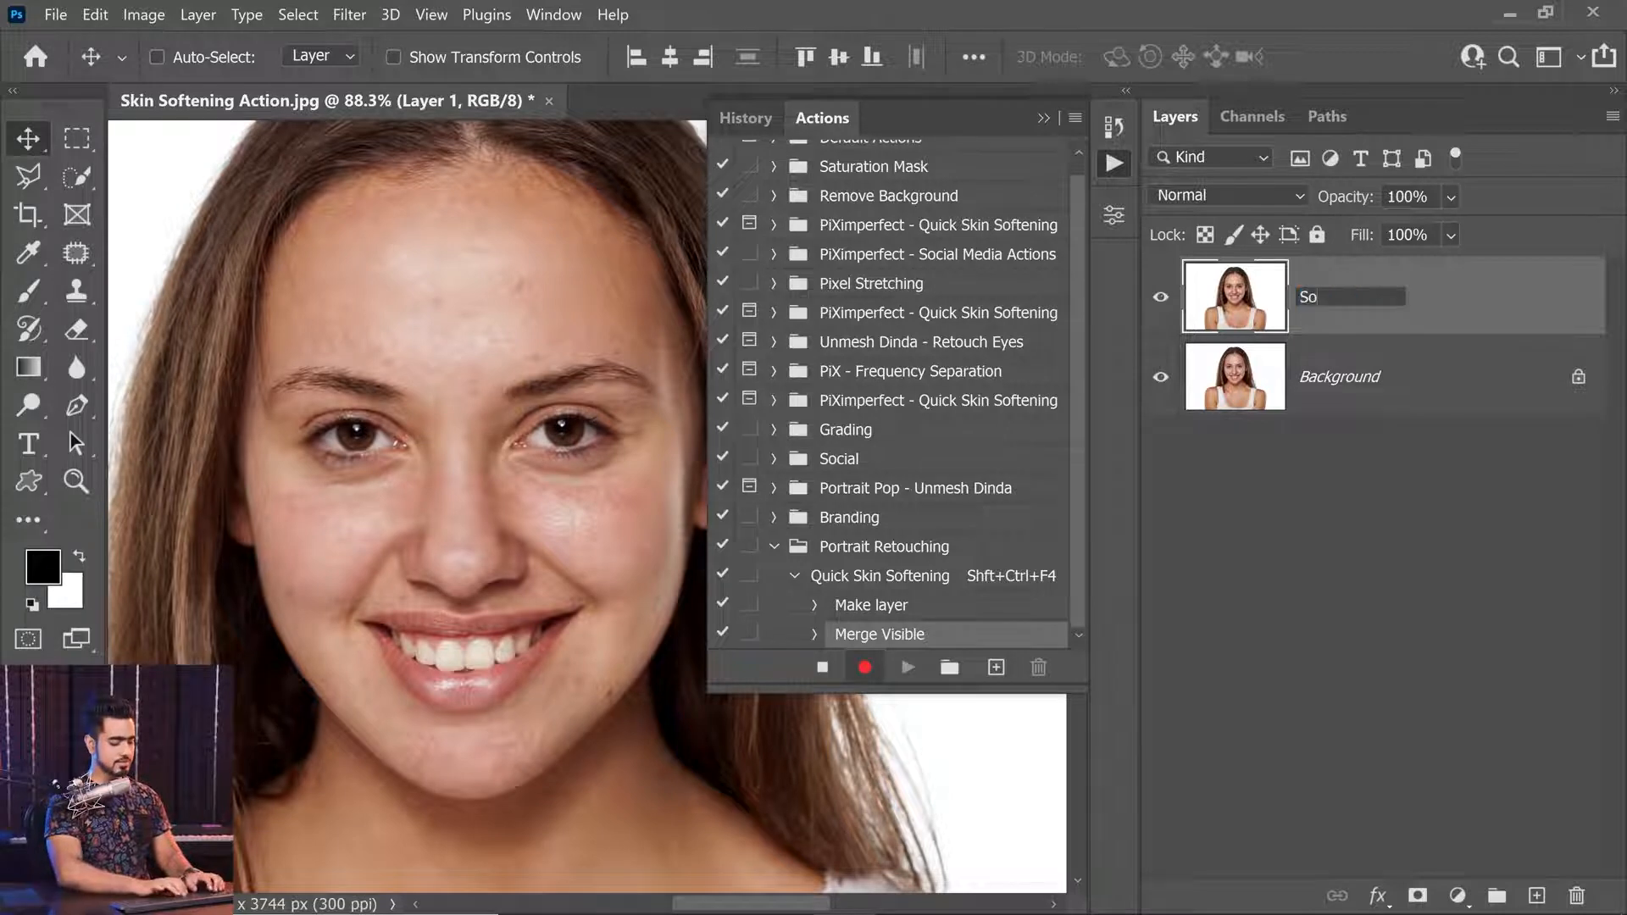
key(Return)
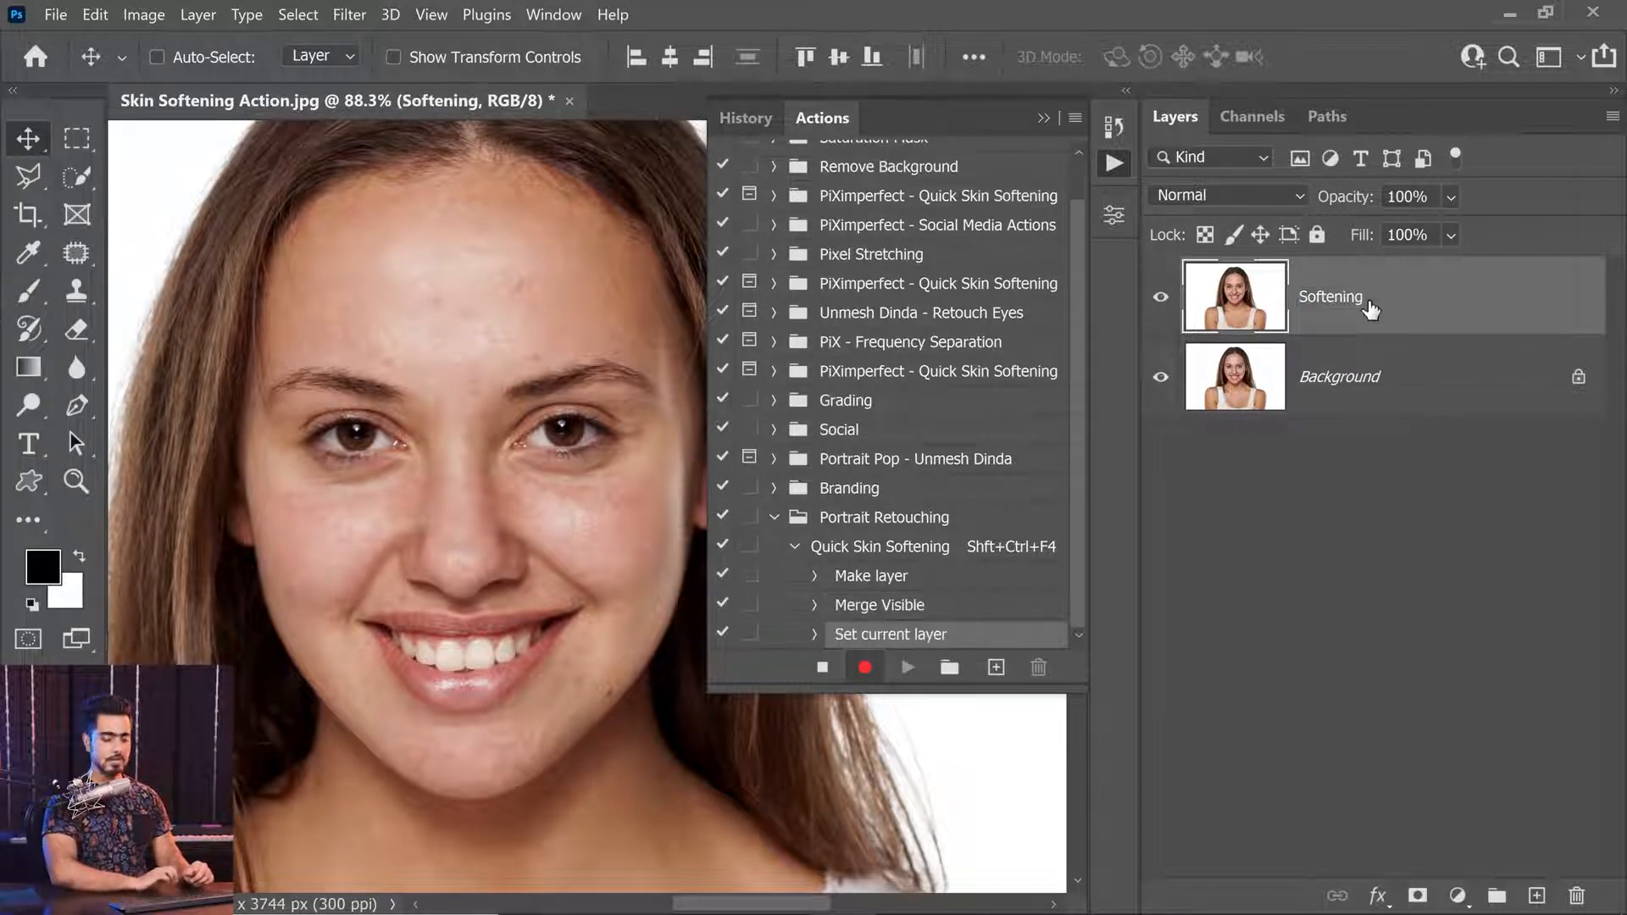
Duplicate the Softening layer and rename the copy Texture.
key(ctrl)
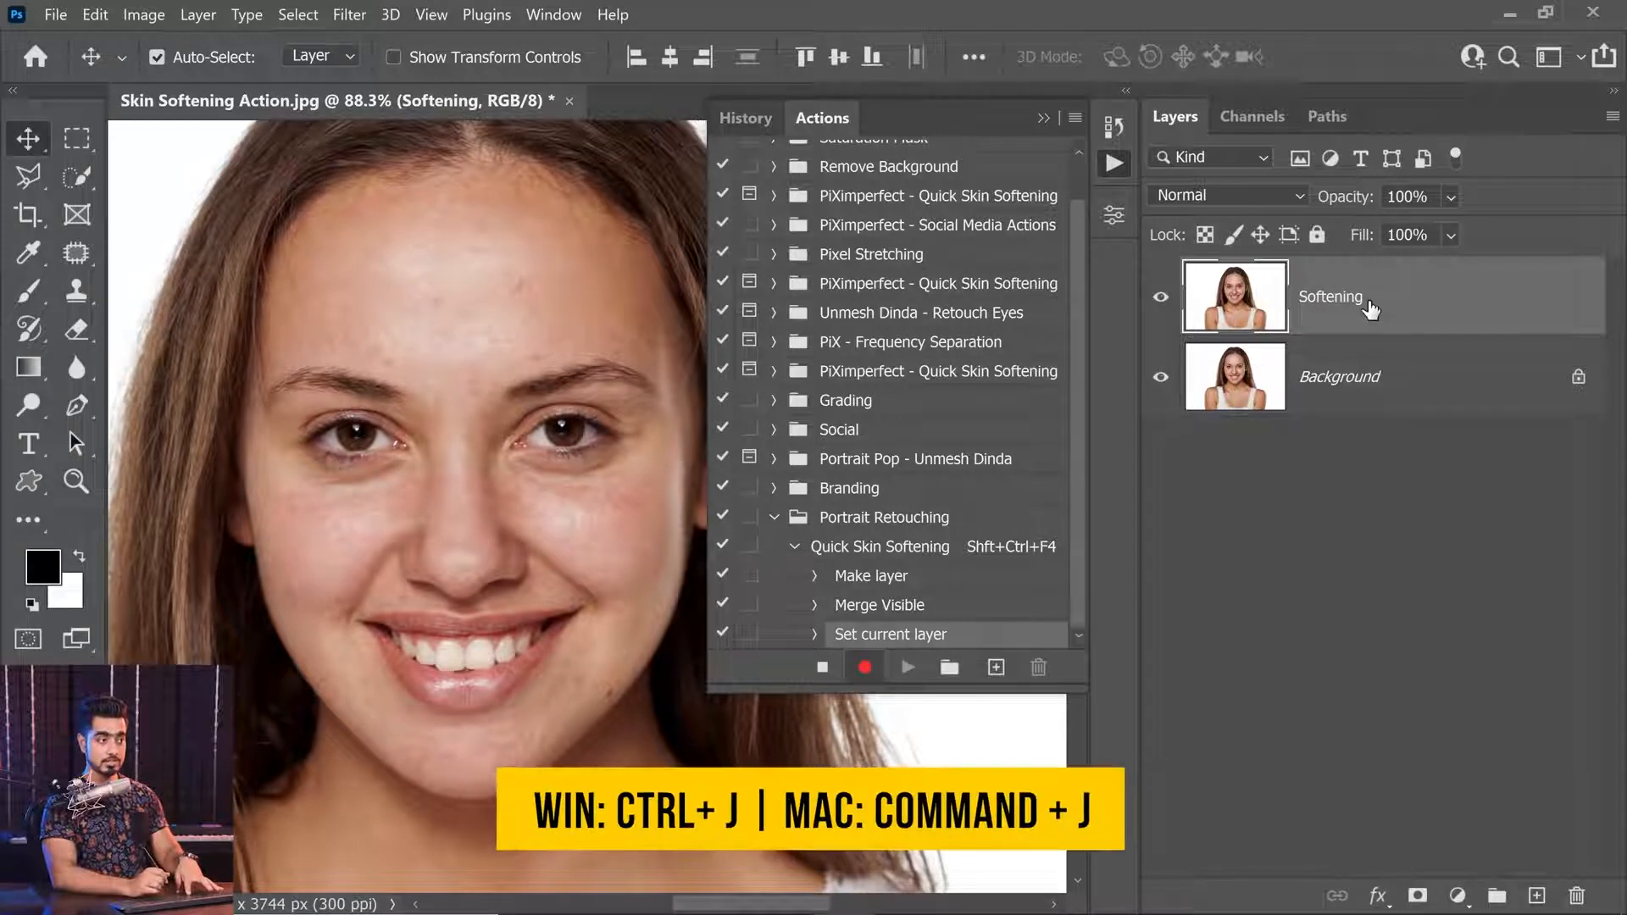
key(ctrl+j)
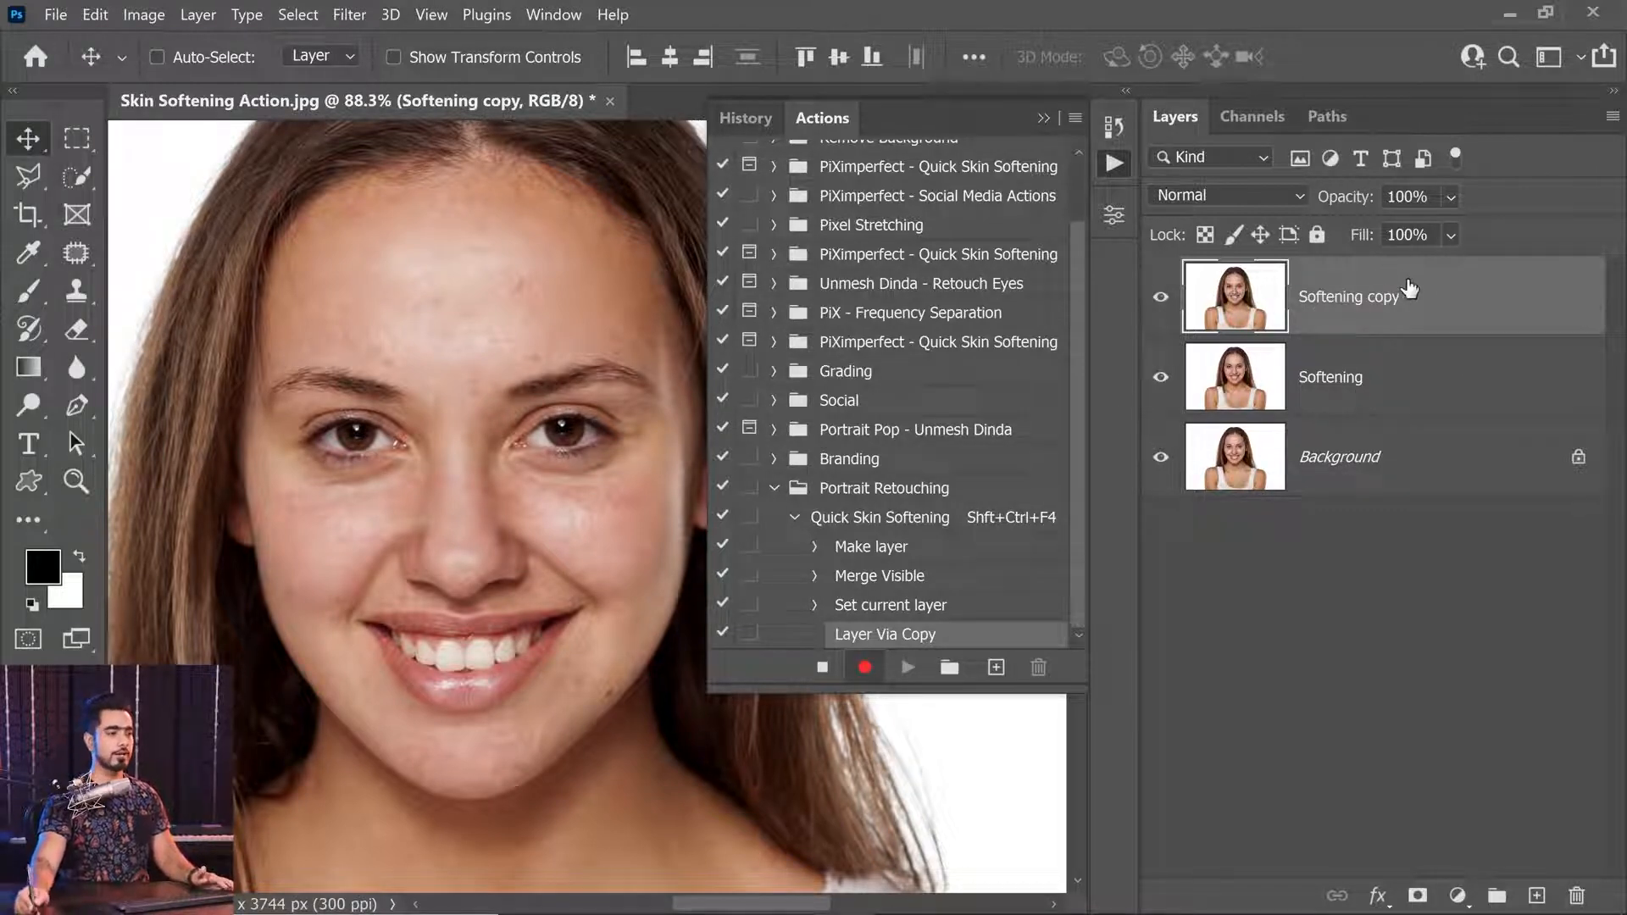
double_click(1347, 303)
text(Text)
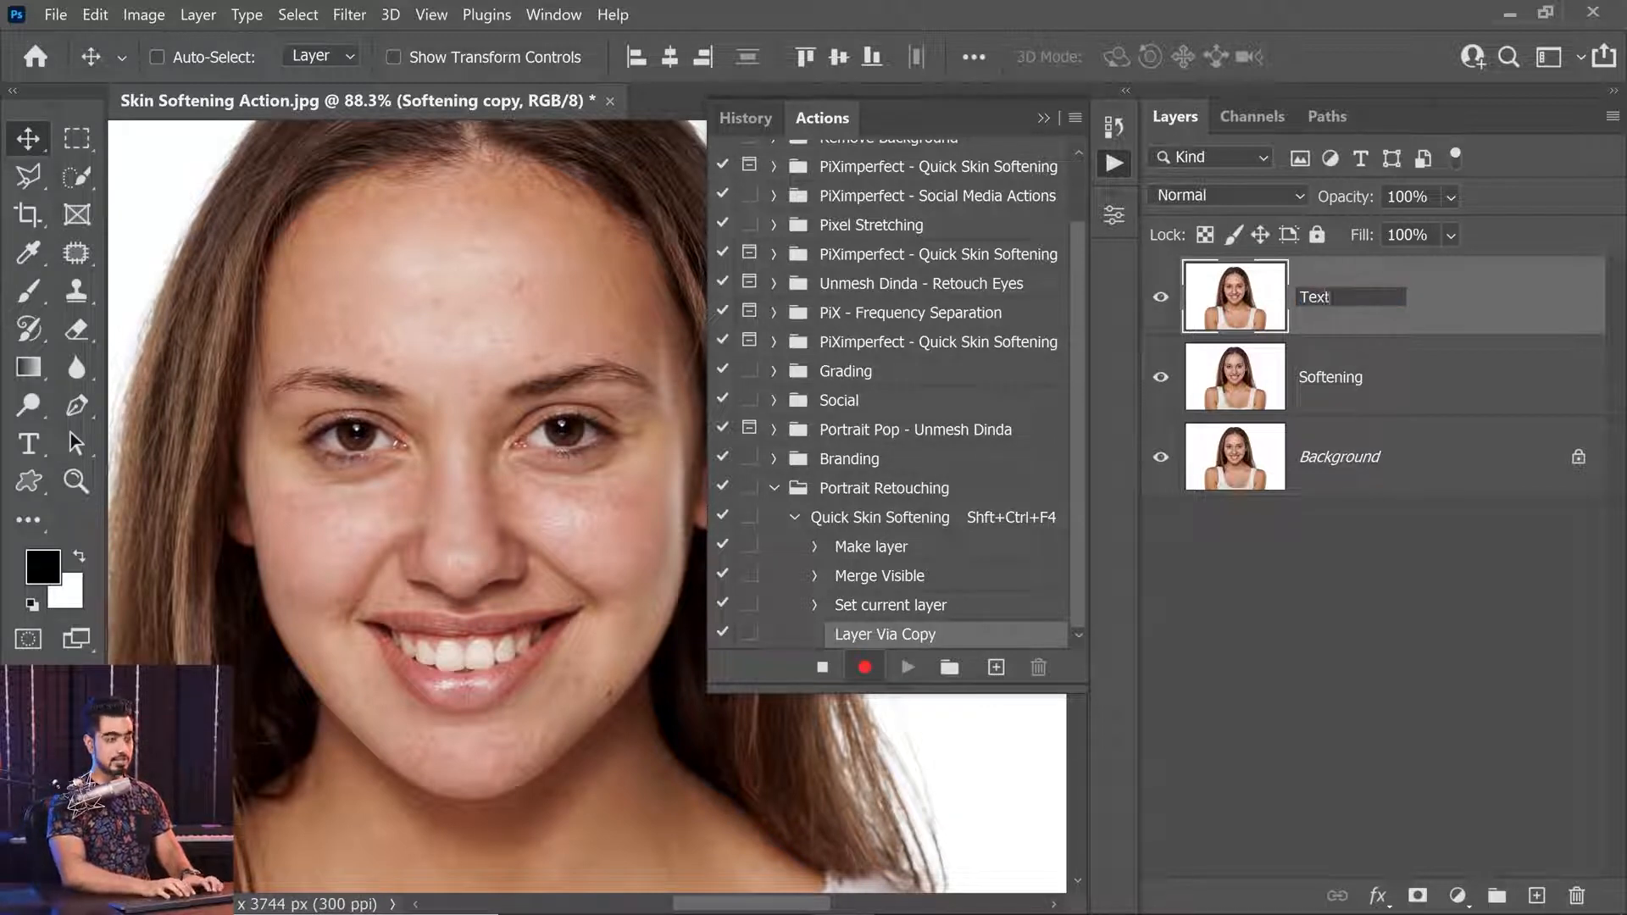
text(ure)
key(Return)
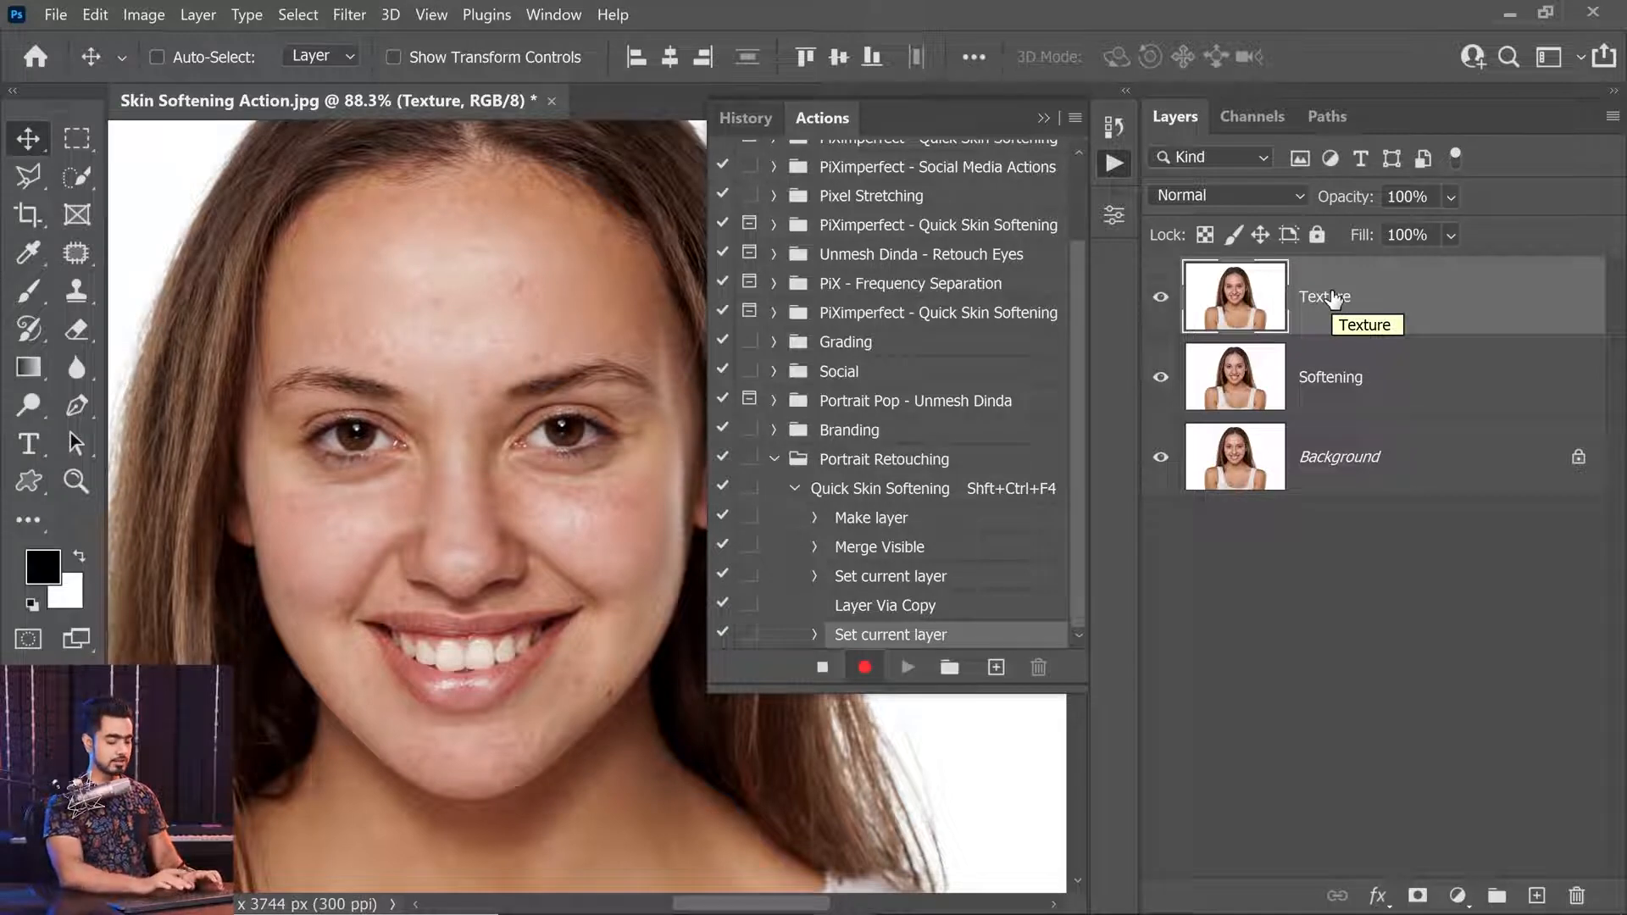
Desaturate the Texture layer and hide it.
key(ctrl)
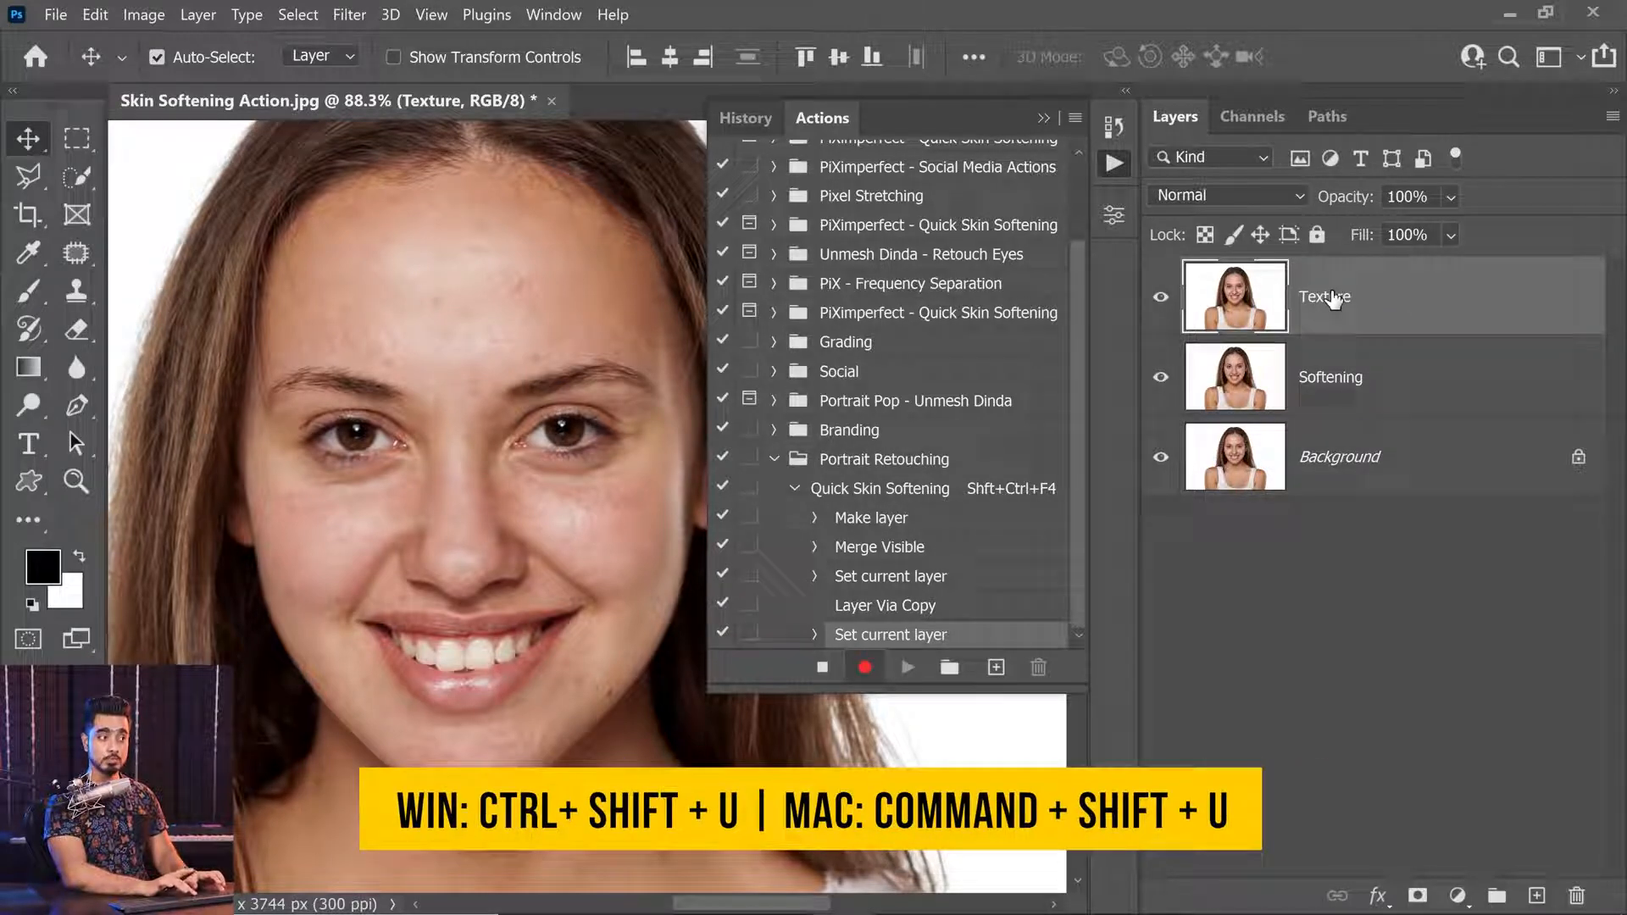
key(ctrl+shift+u)
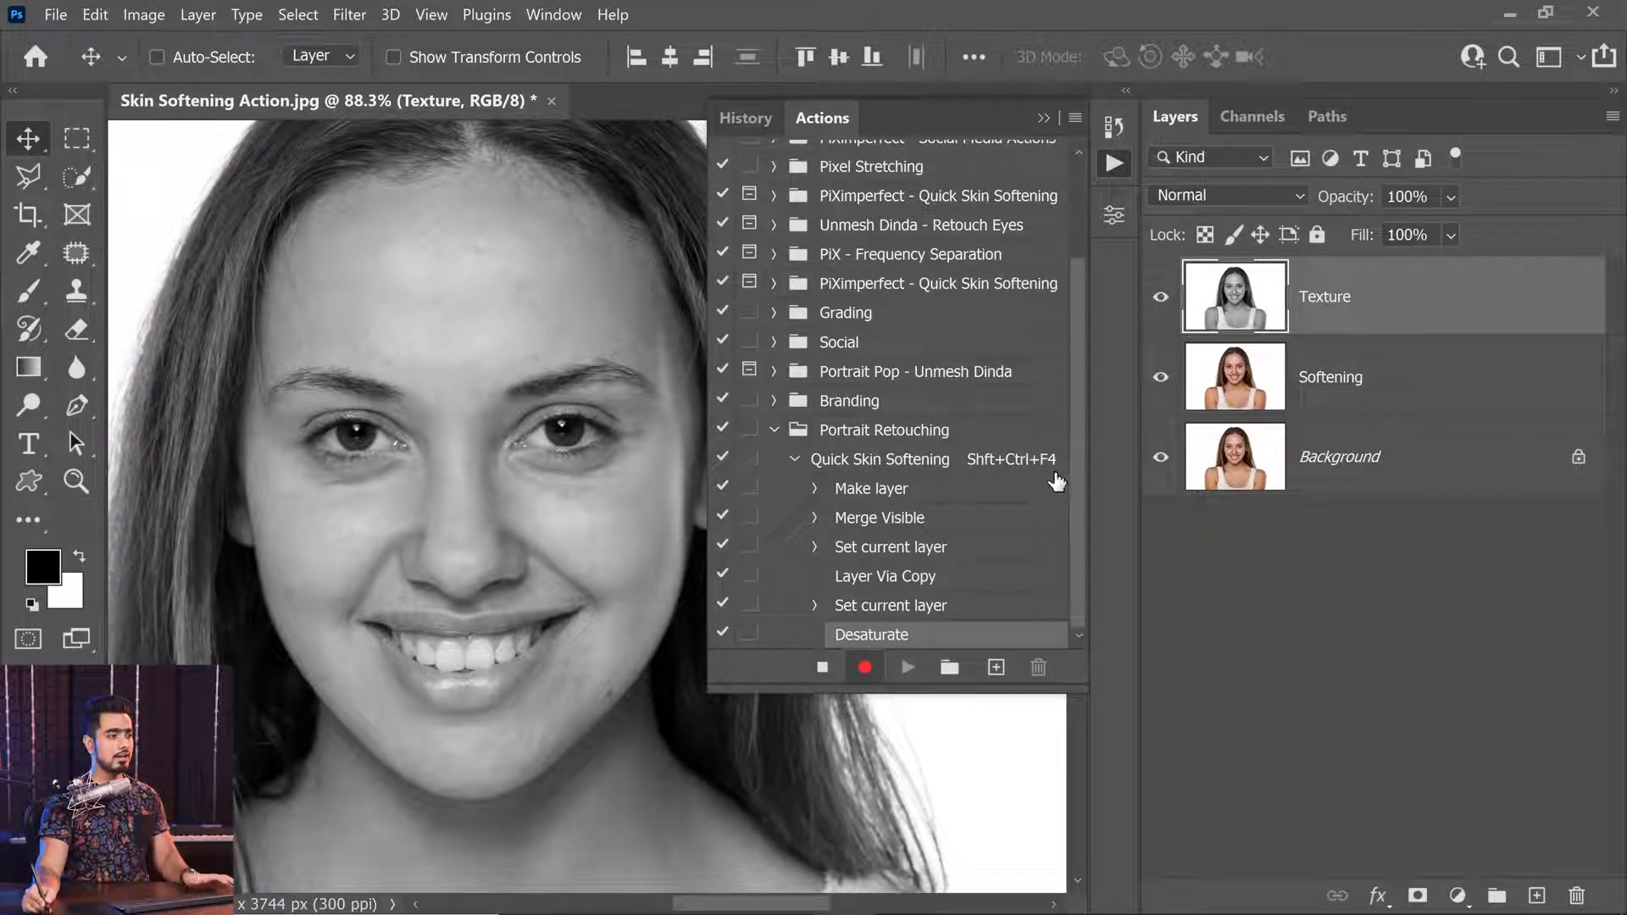
click(1159, 303)
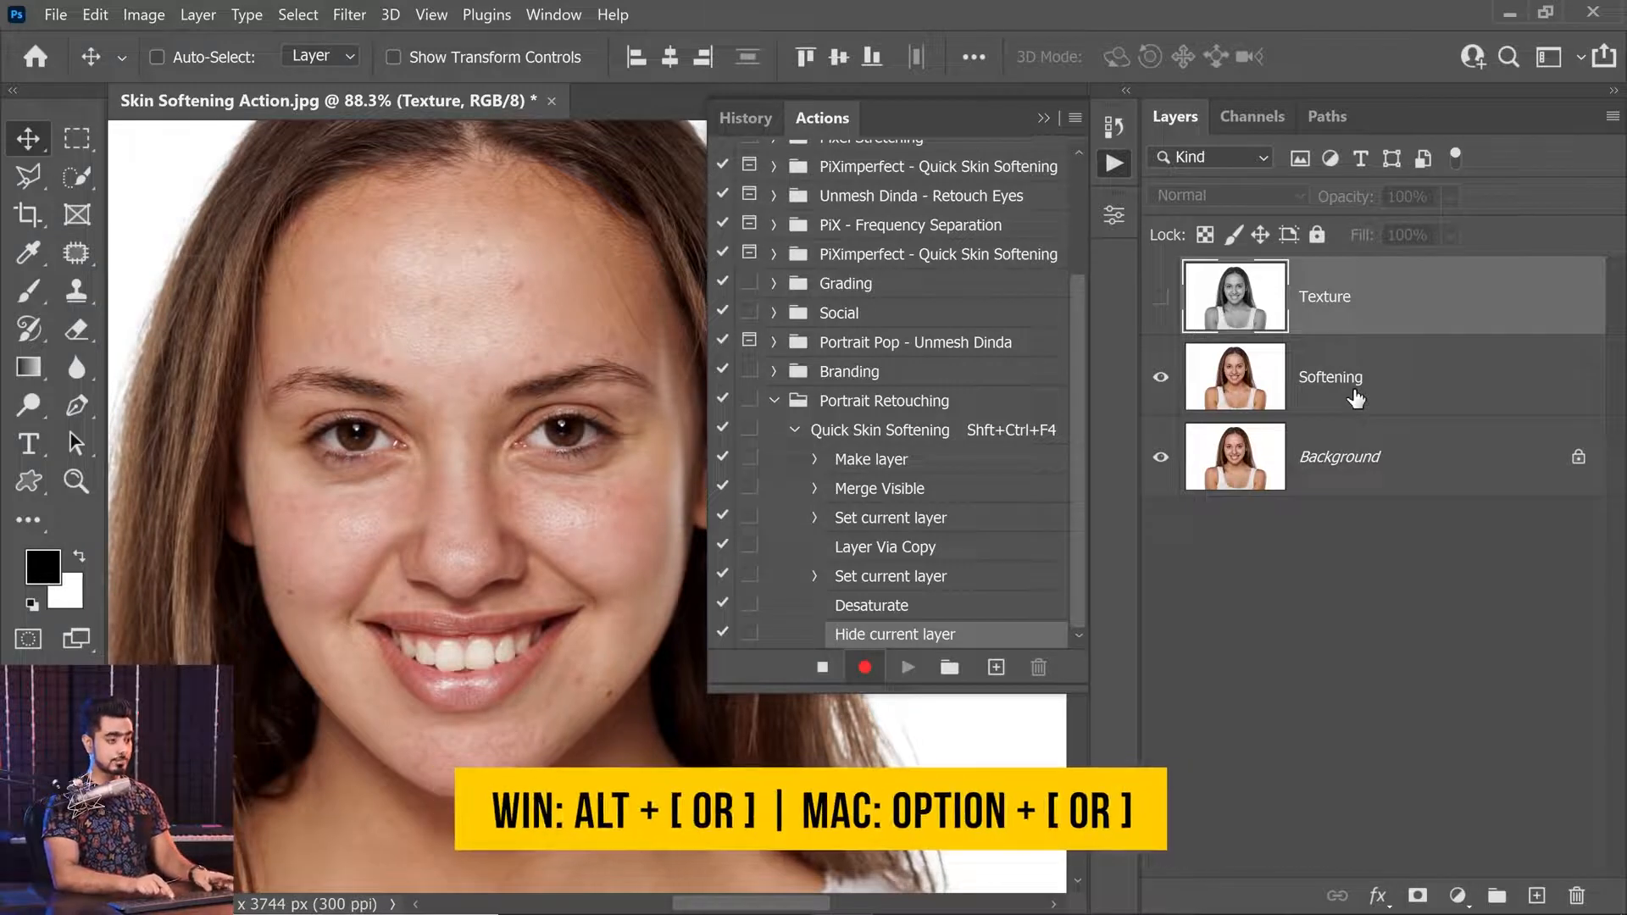
Select the Softening layer and convert it to a smart object for smart filters.
key(alt+bracketleft)
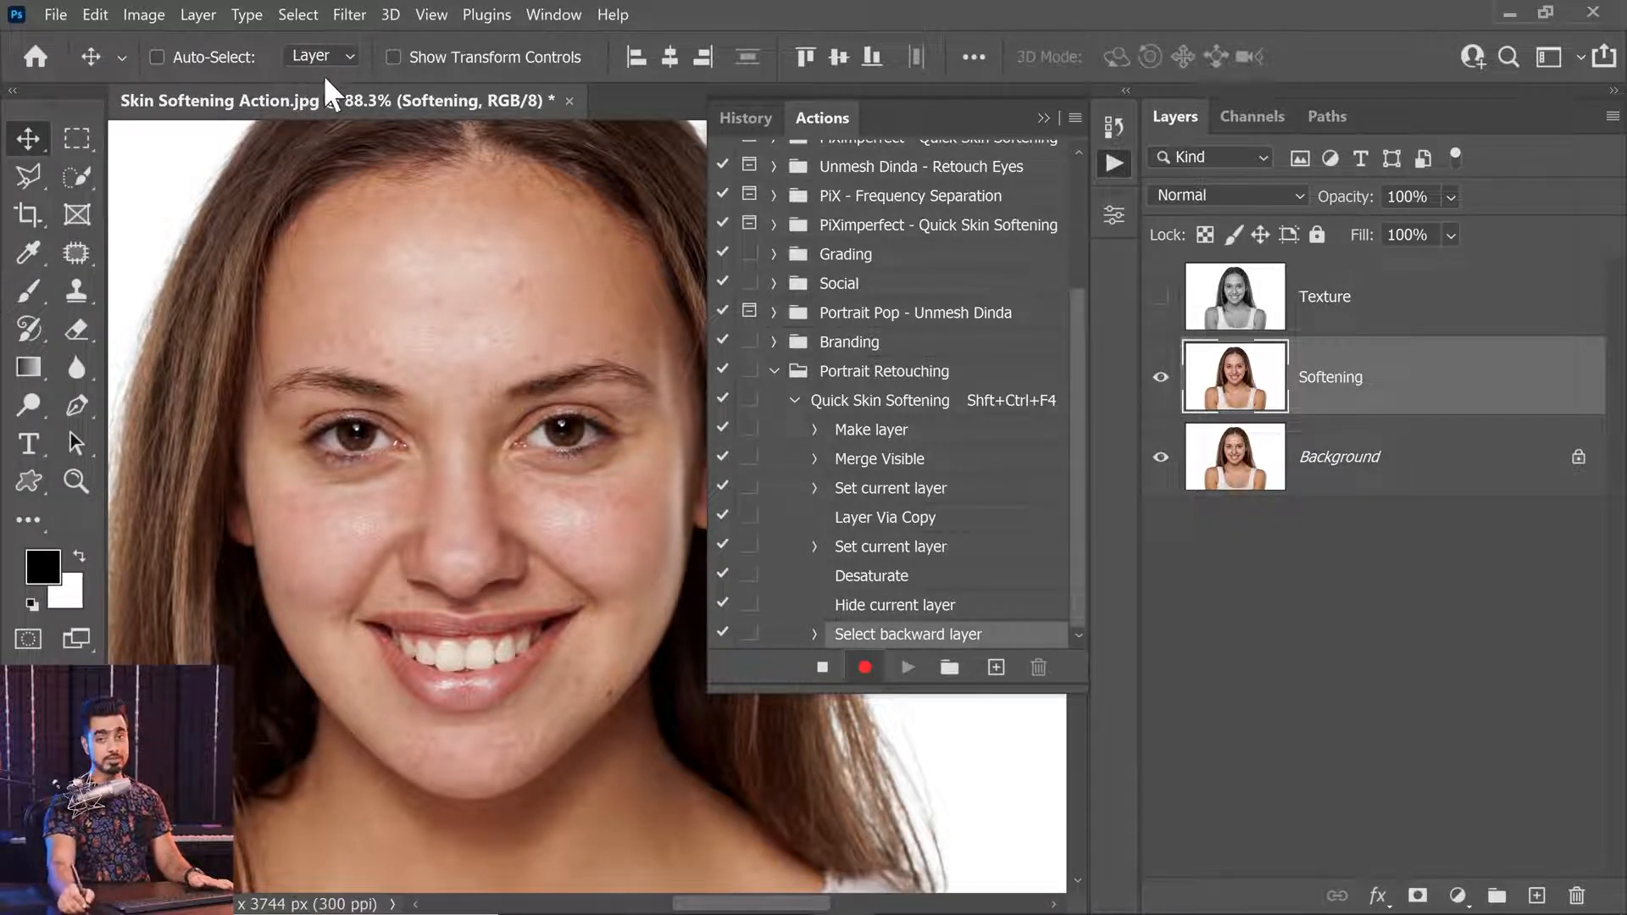
click(349, 16)
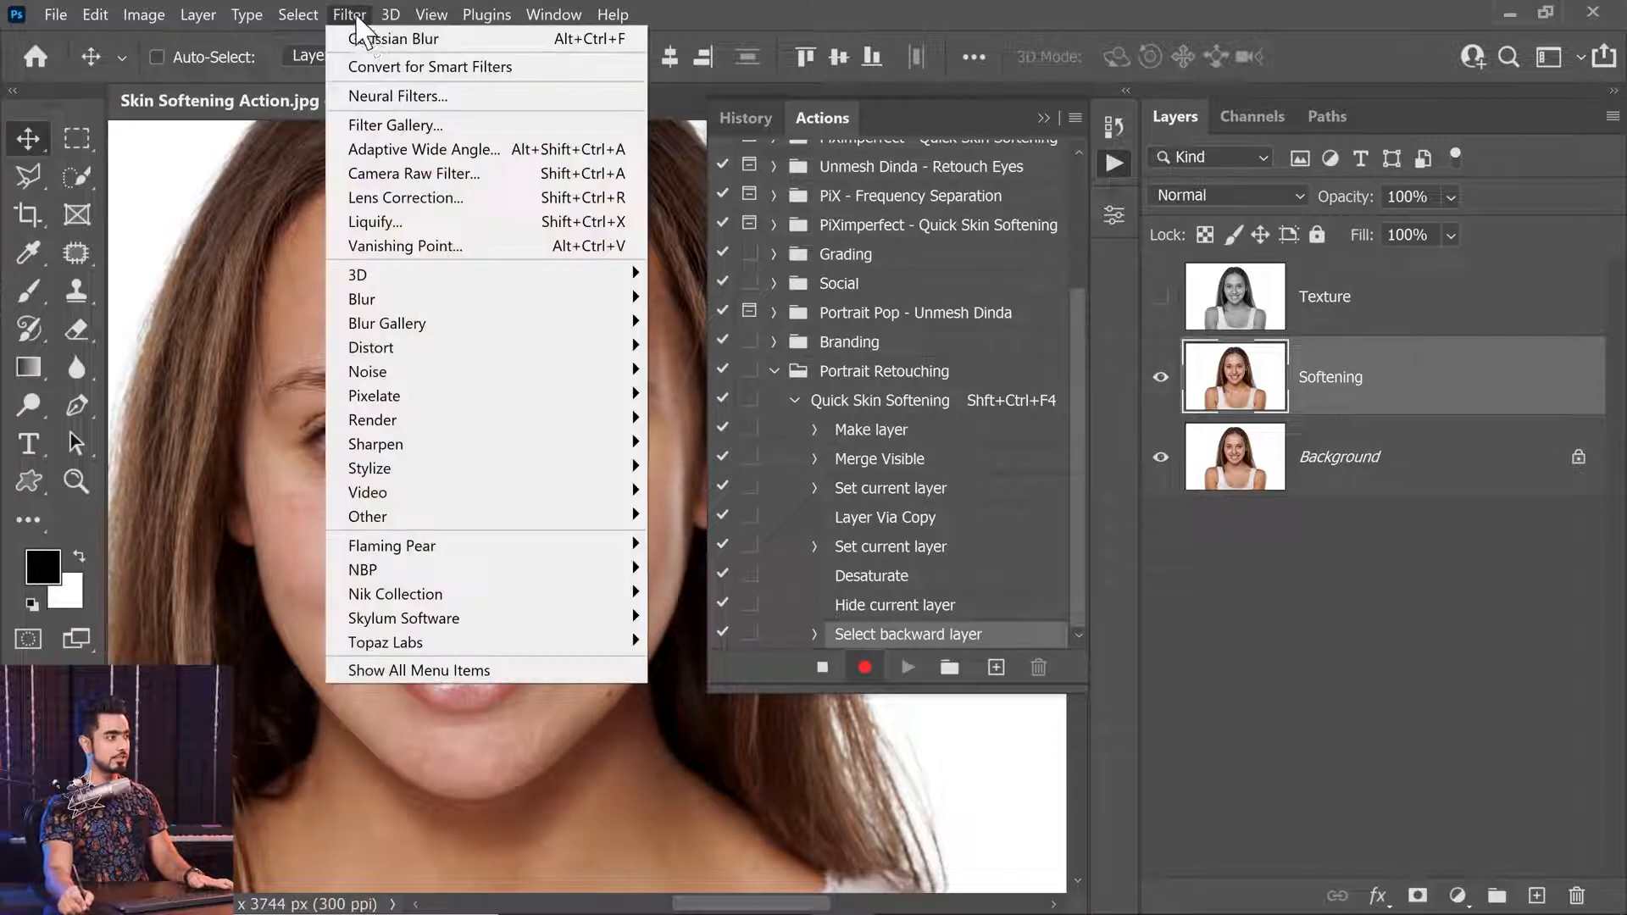
click(407, 69)
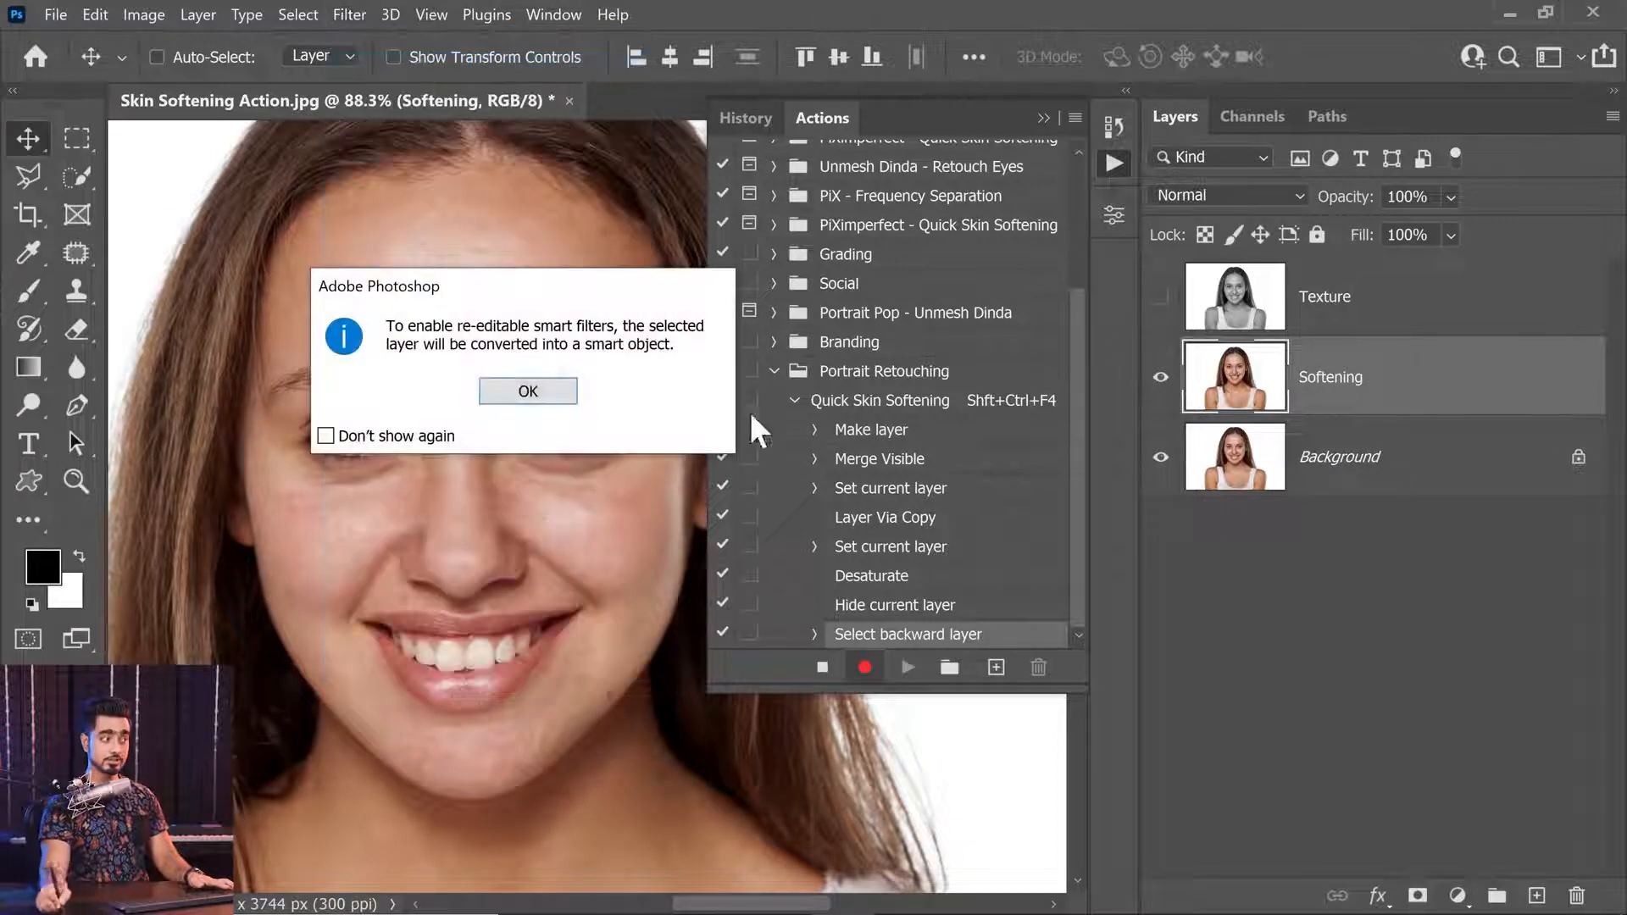
click(526, 392)
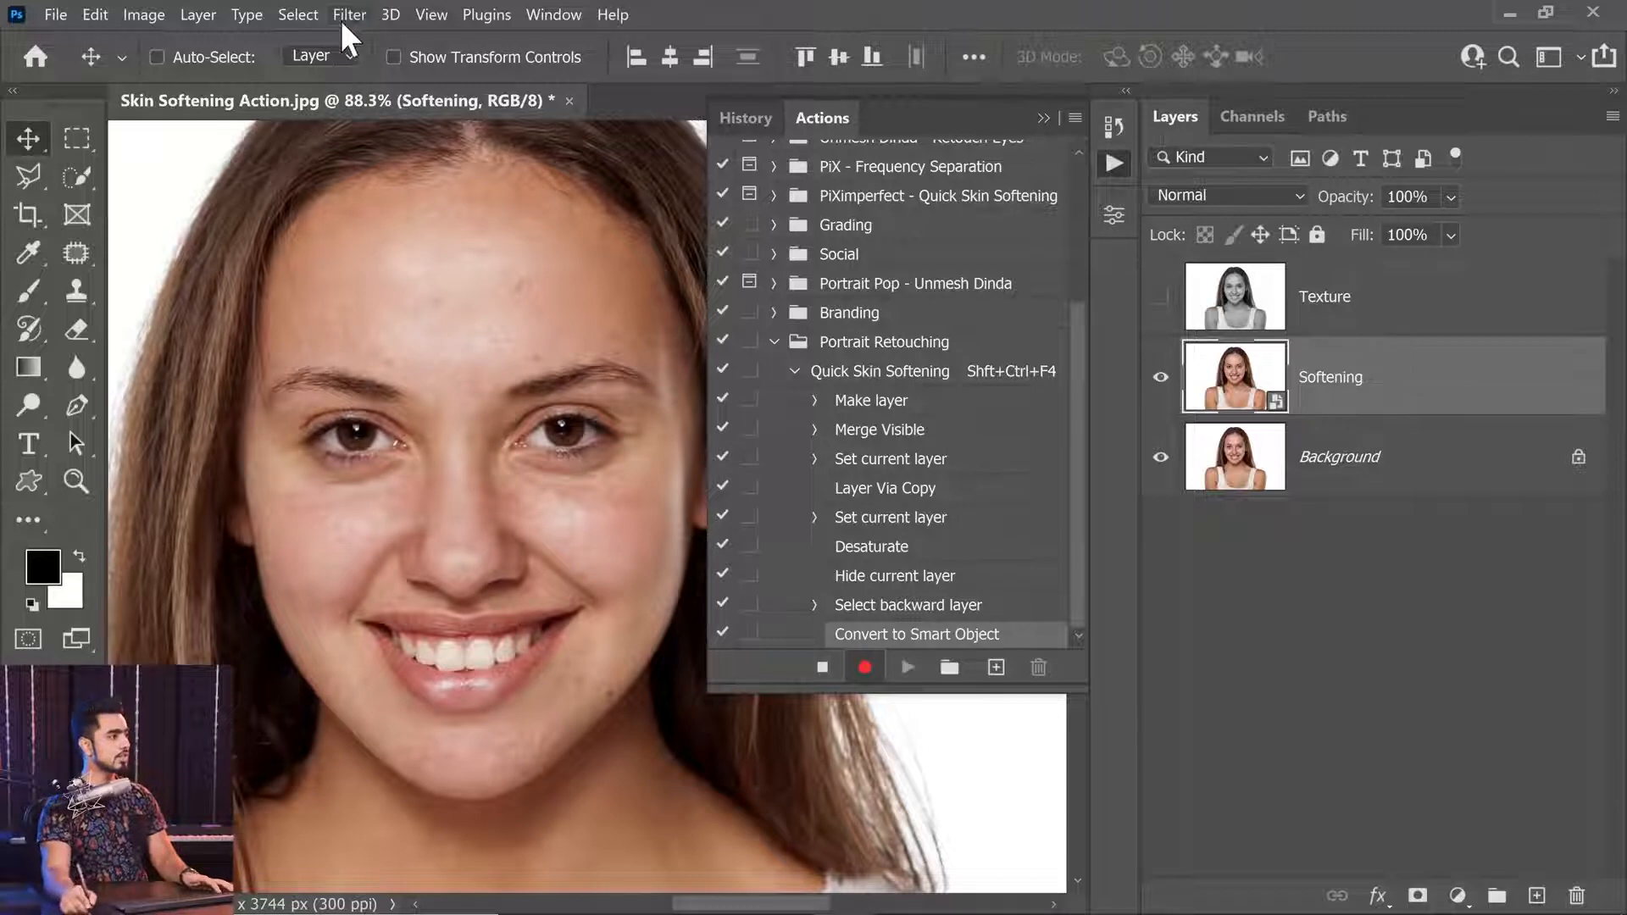
Apply a Surface Blur to the Softening layer with a radius of 32 pixels and a threshold of 20 levels.
click(348, 14)
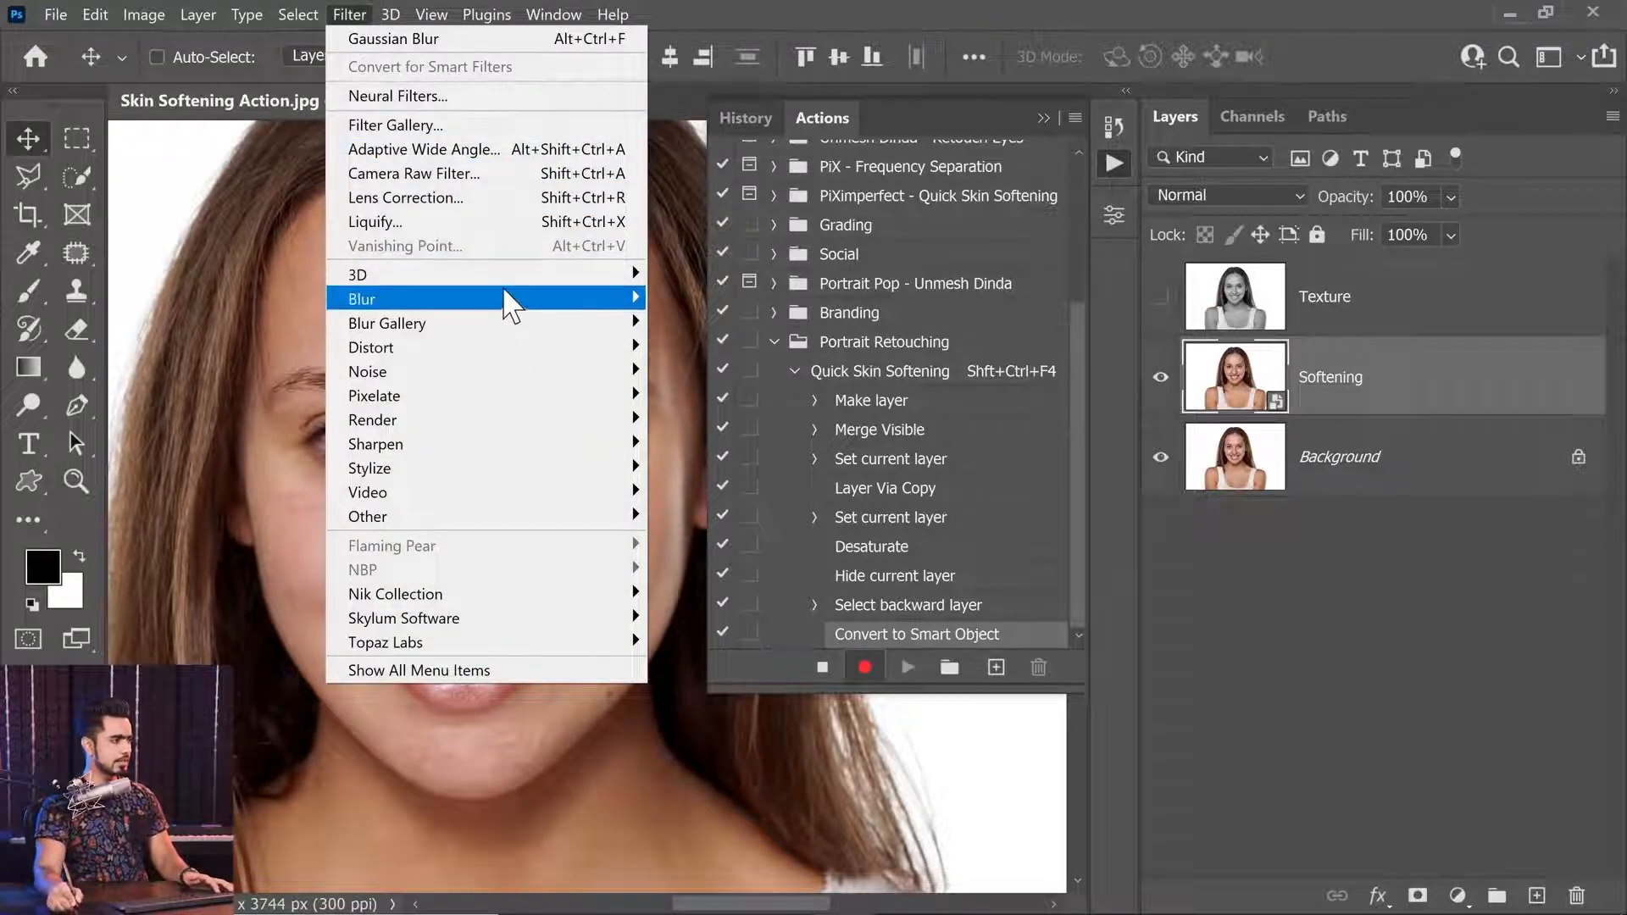
mouse_move(517, 306)
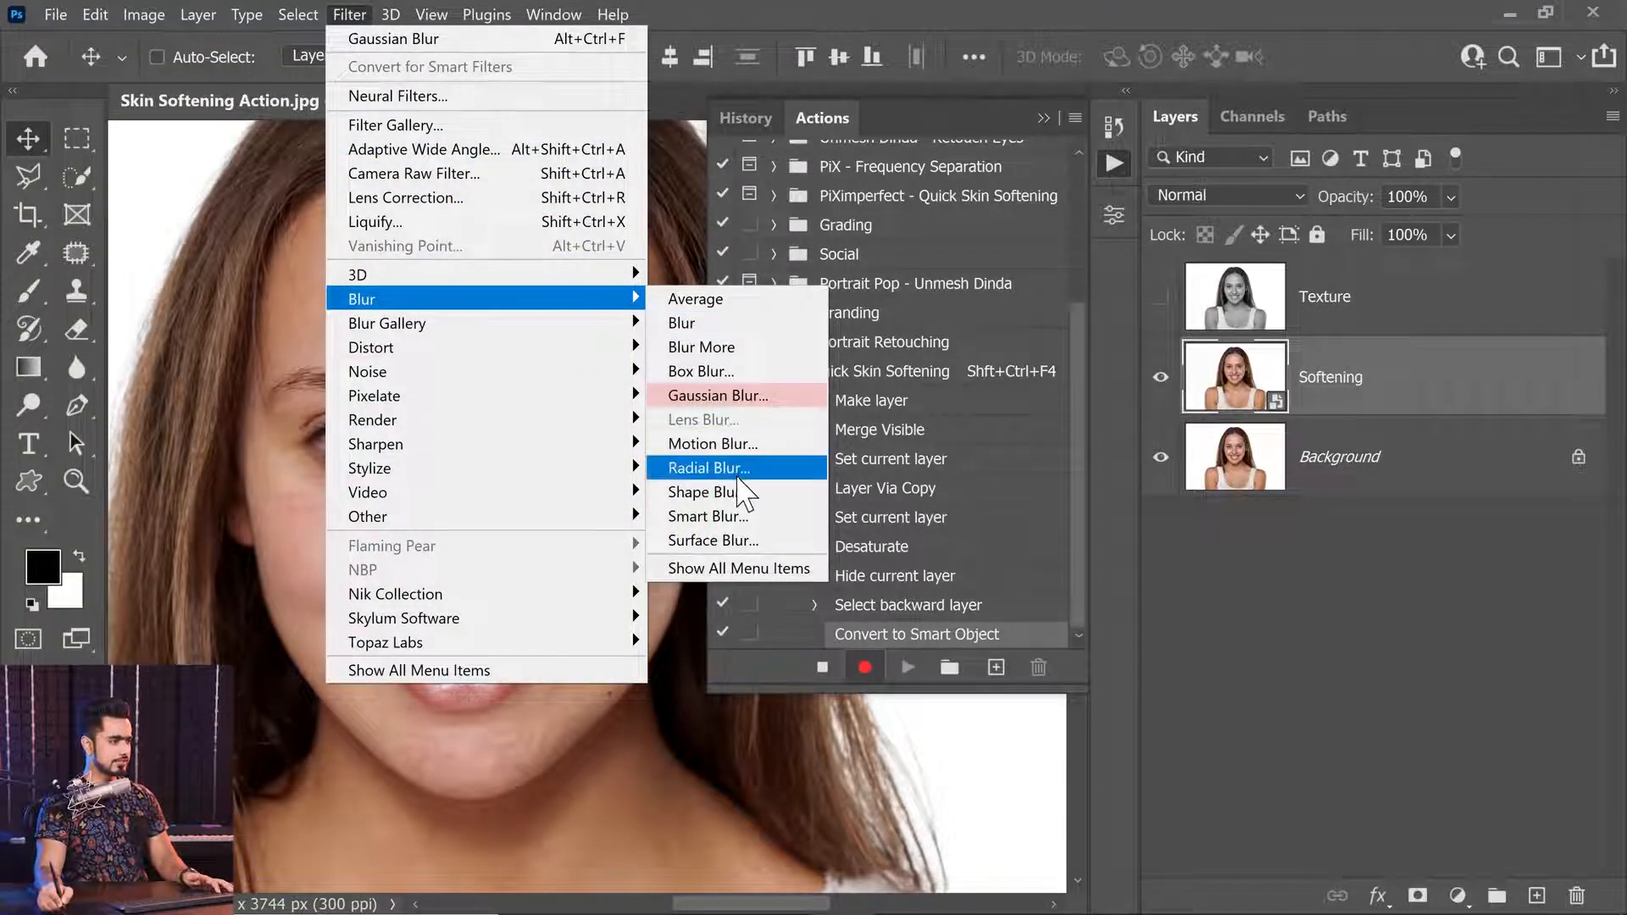
click(730, 540)
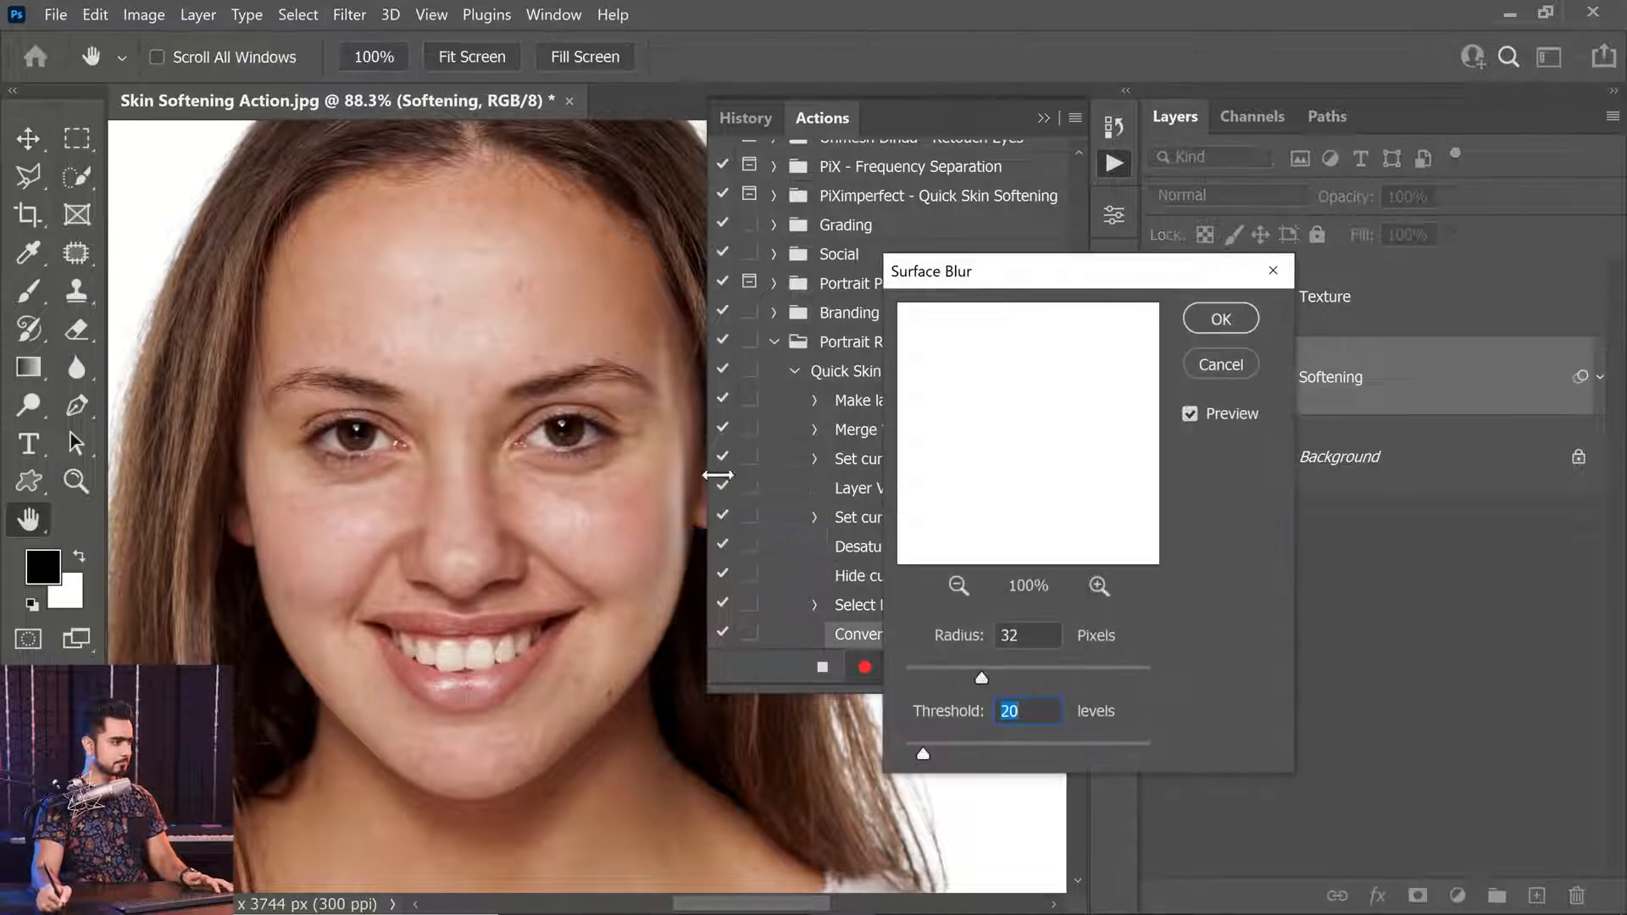
drag(983, 273, 778, 245)
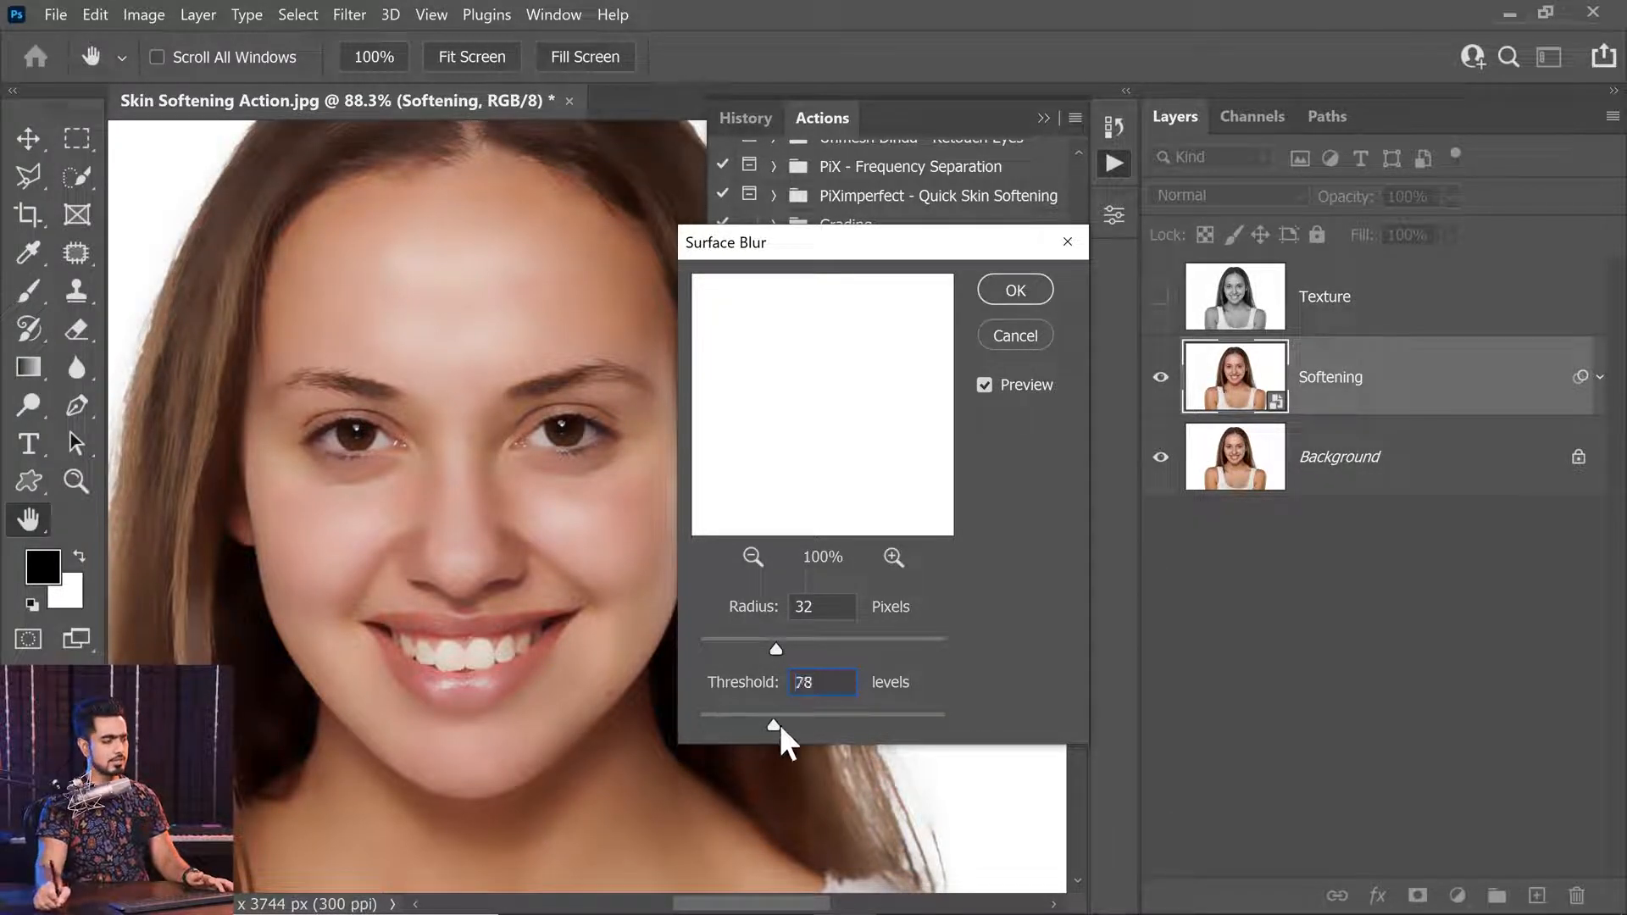
drag(779, 723, 903, 724)
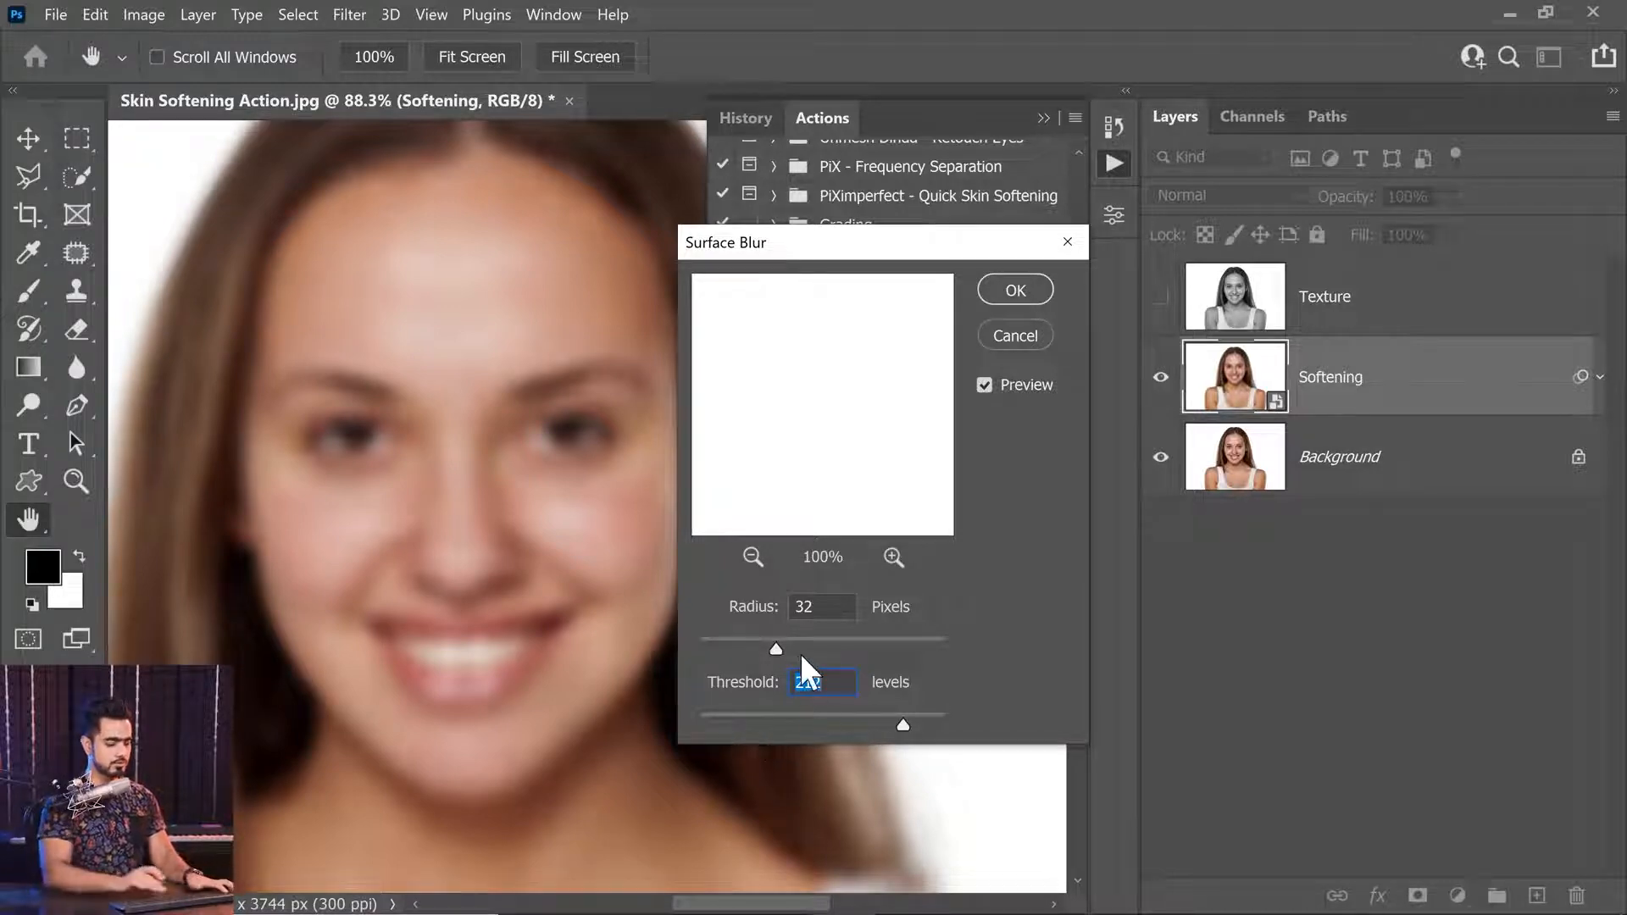
text(20)
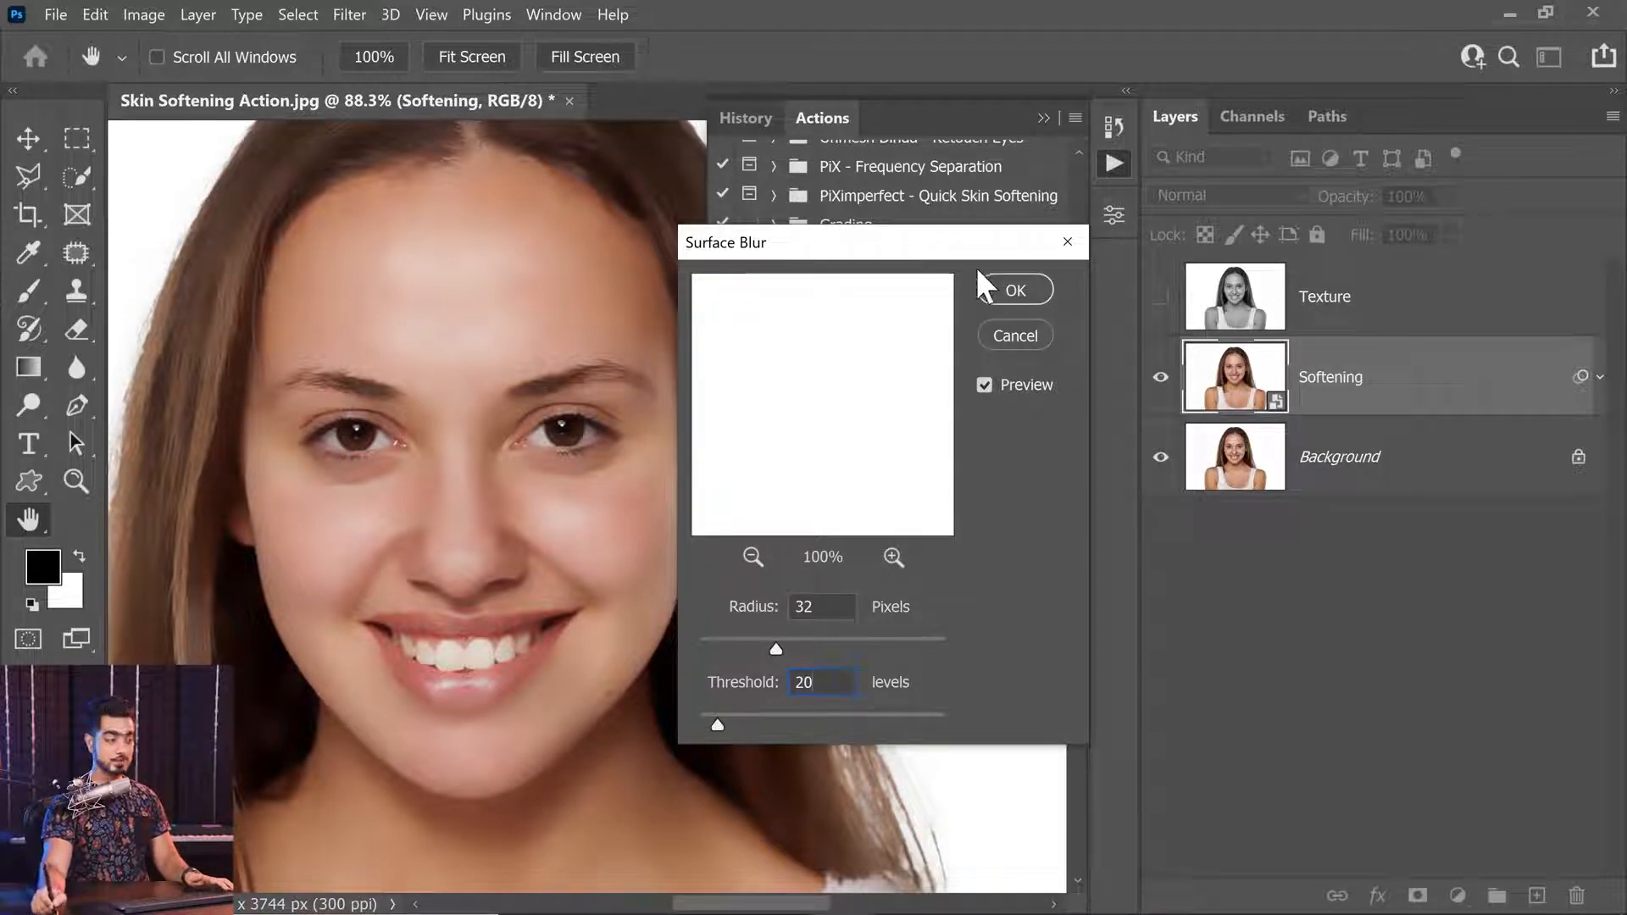
click(1015, 290)
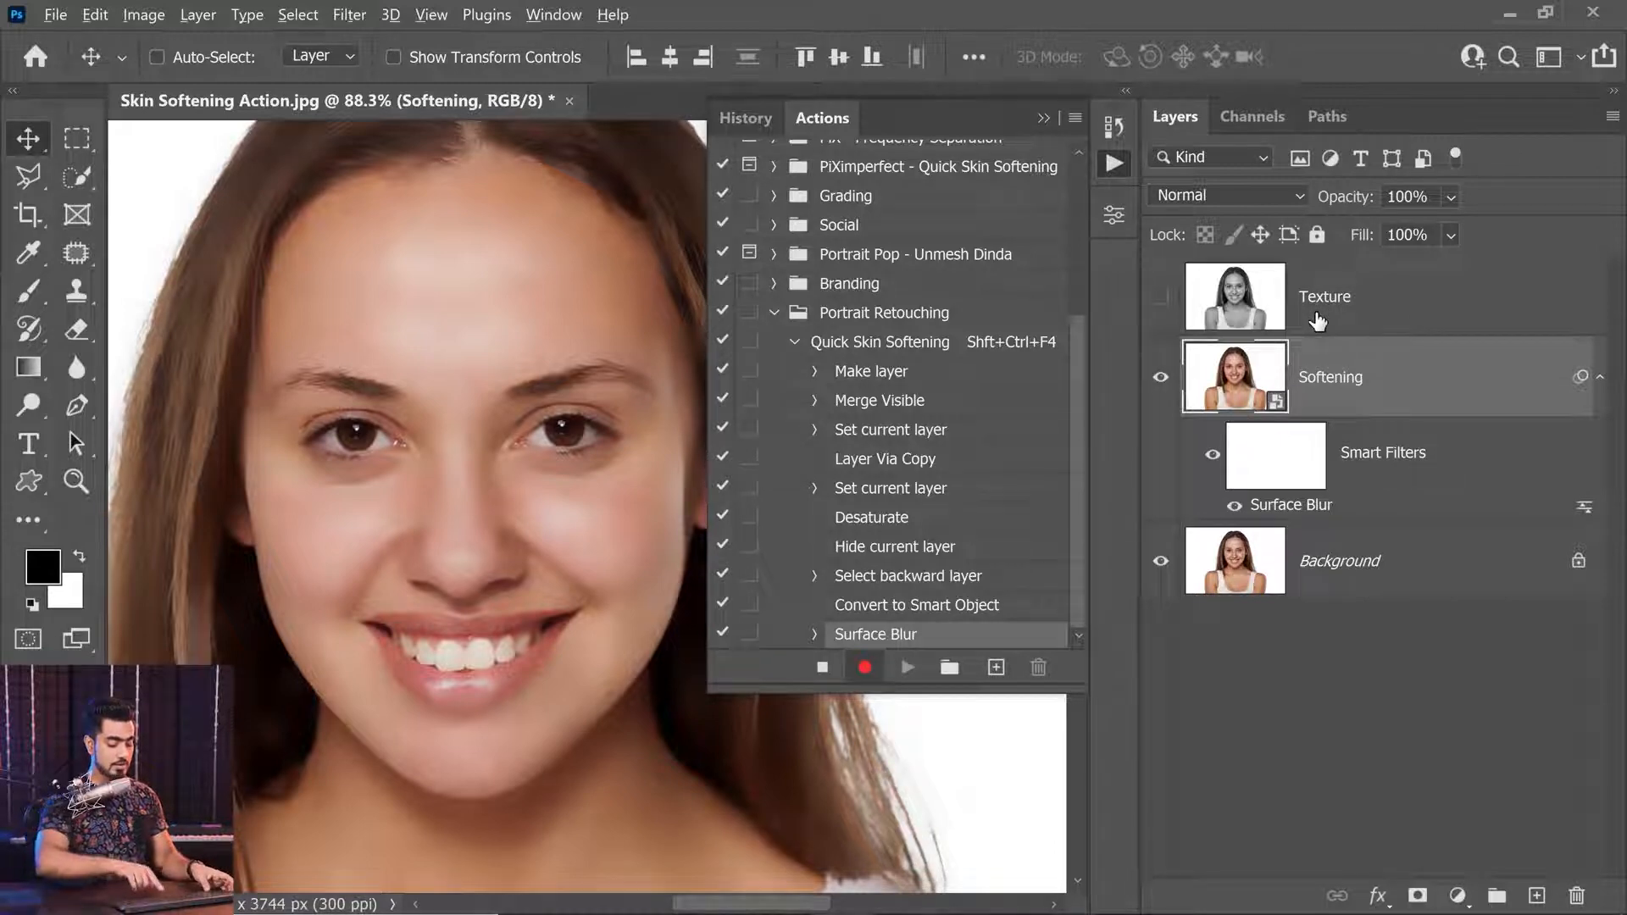
Move the layer selection forward and apply a High Pass filter with a radius of 8.6 pixels to the Texture layer.
key(alt+])
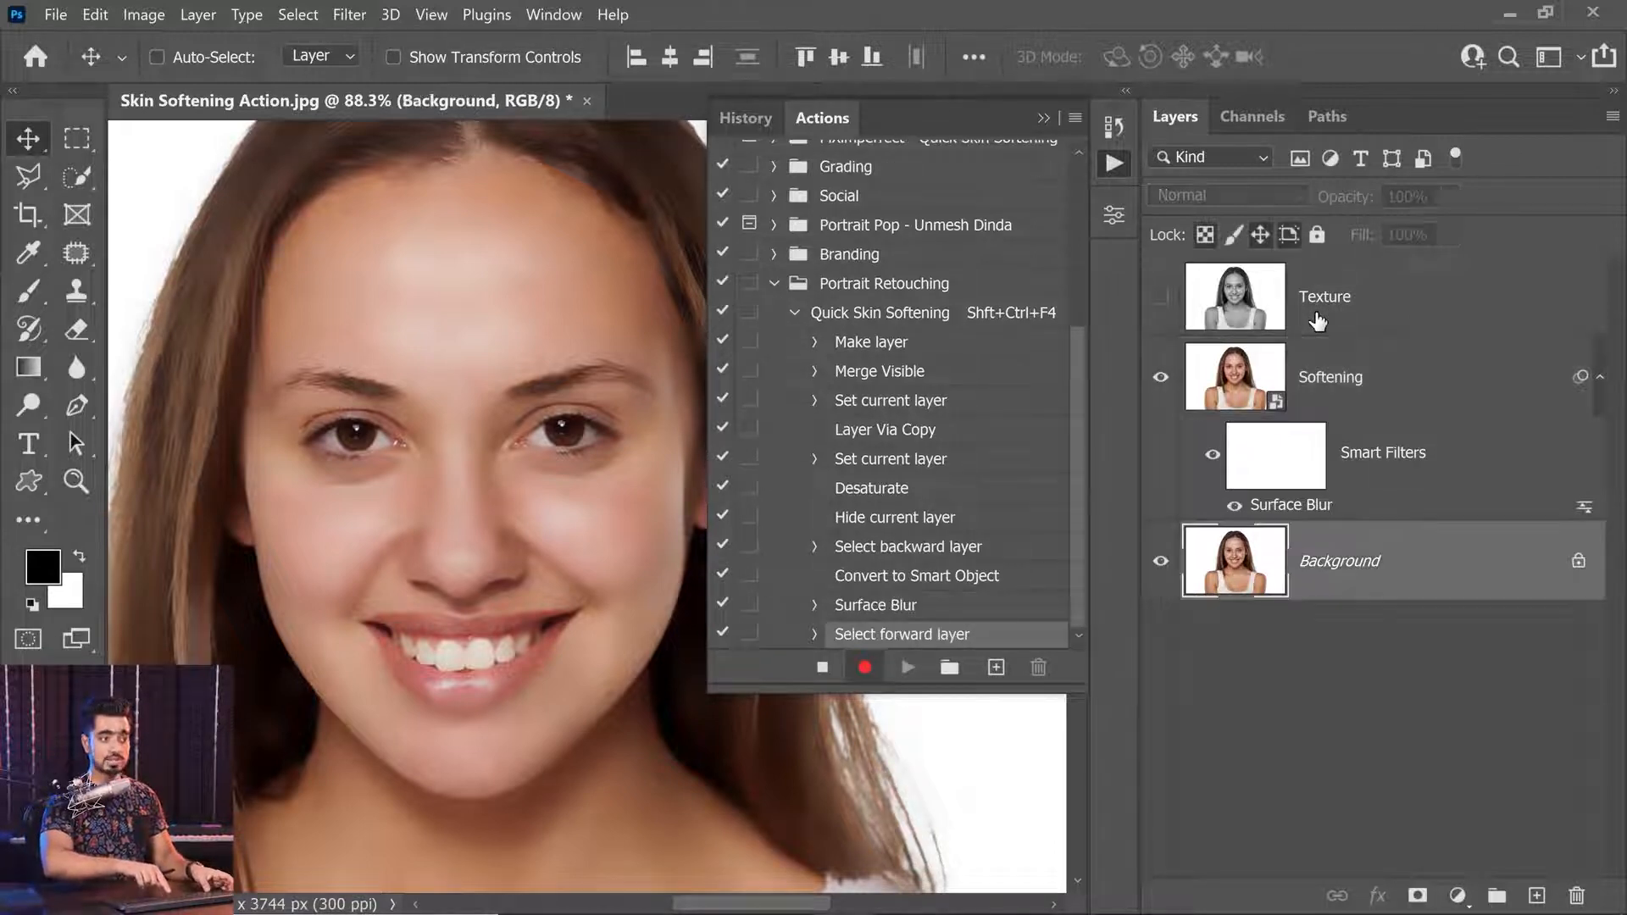
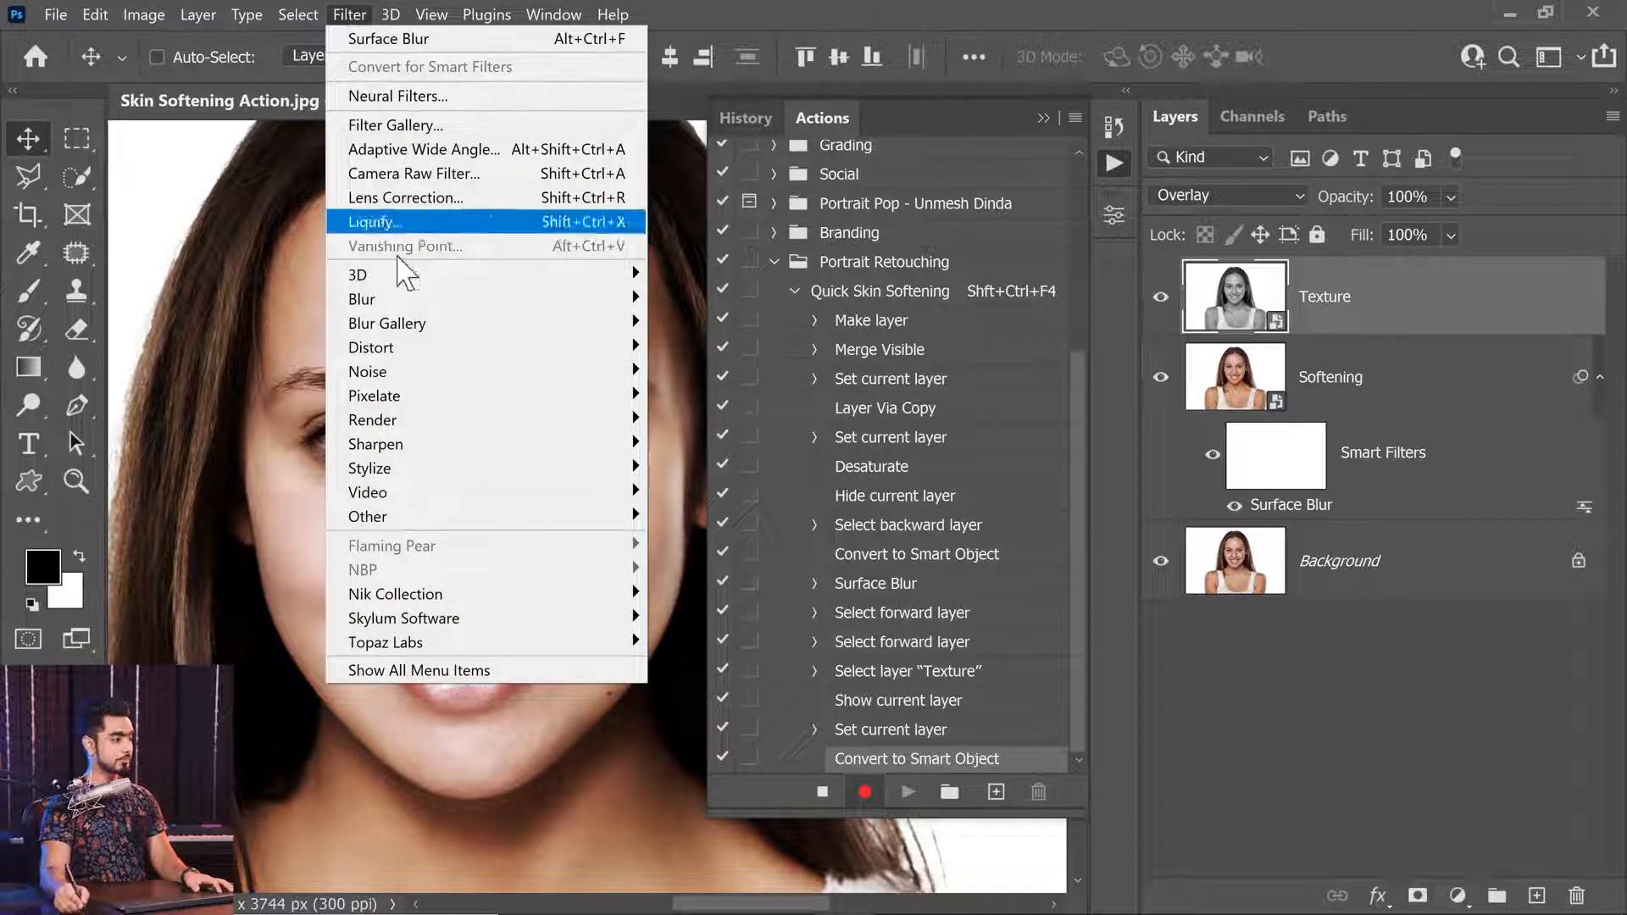
mouse_move(500, 519)
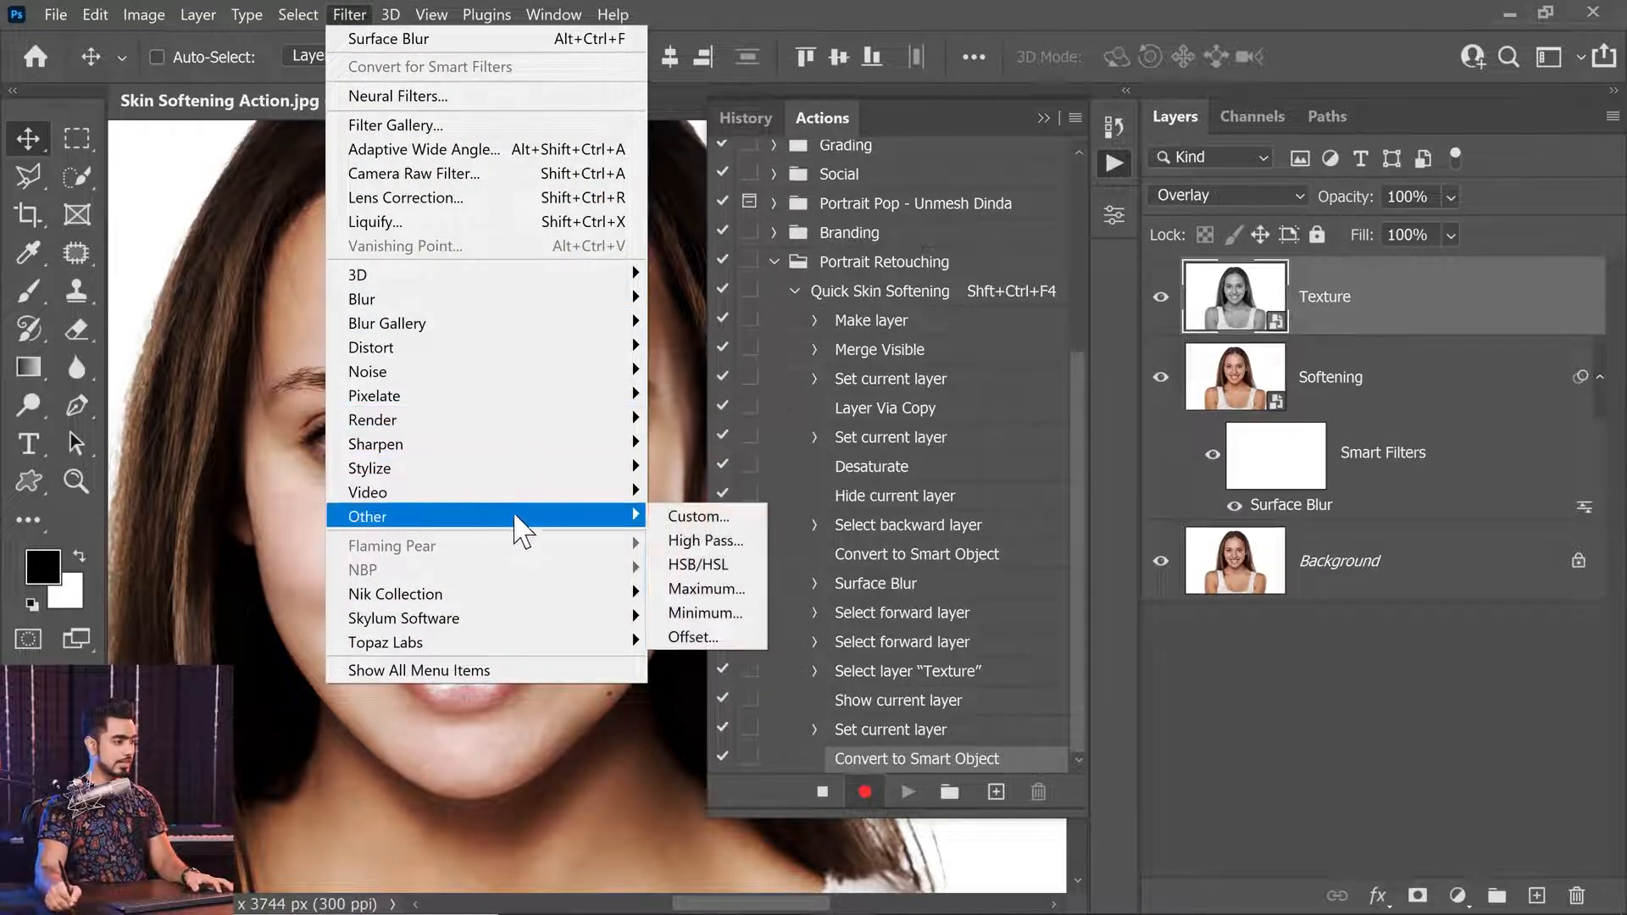
click(682, 543)
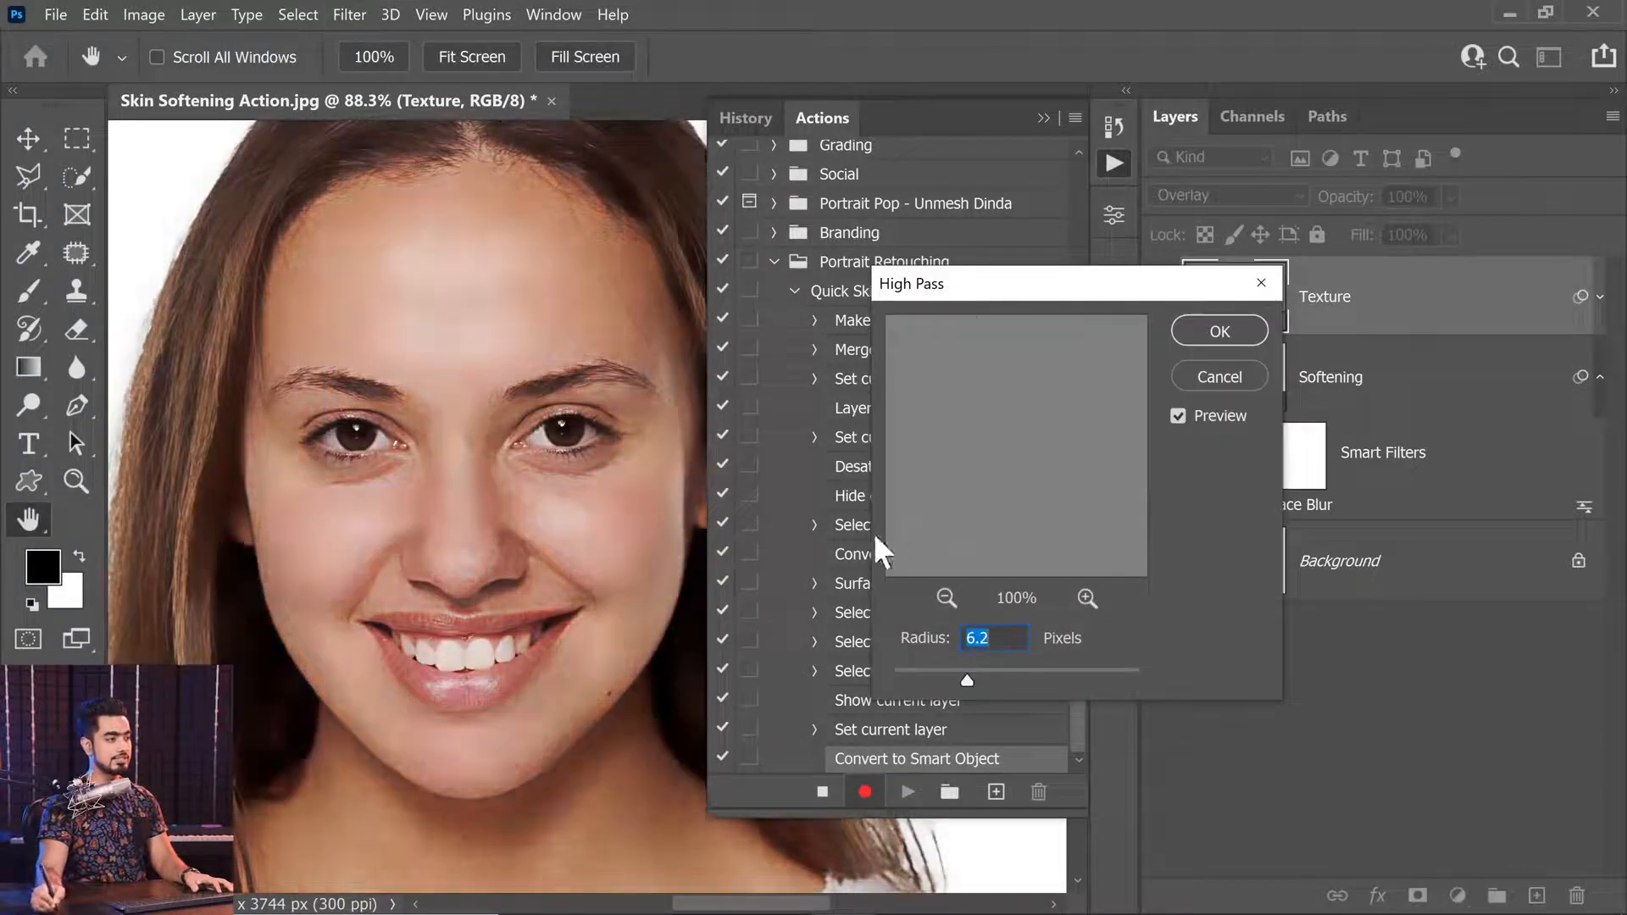
drag(1028, 301, 998, 313)
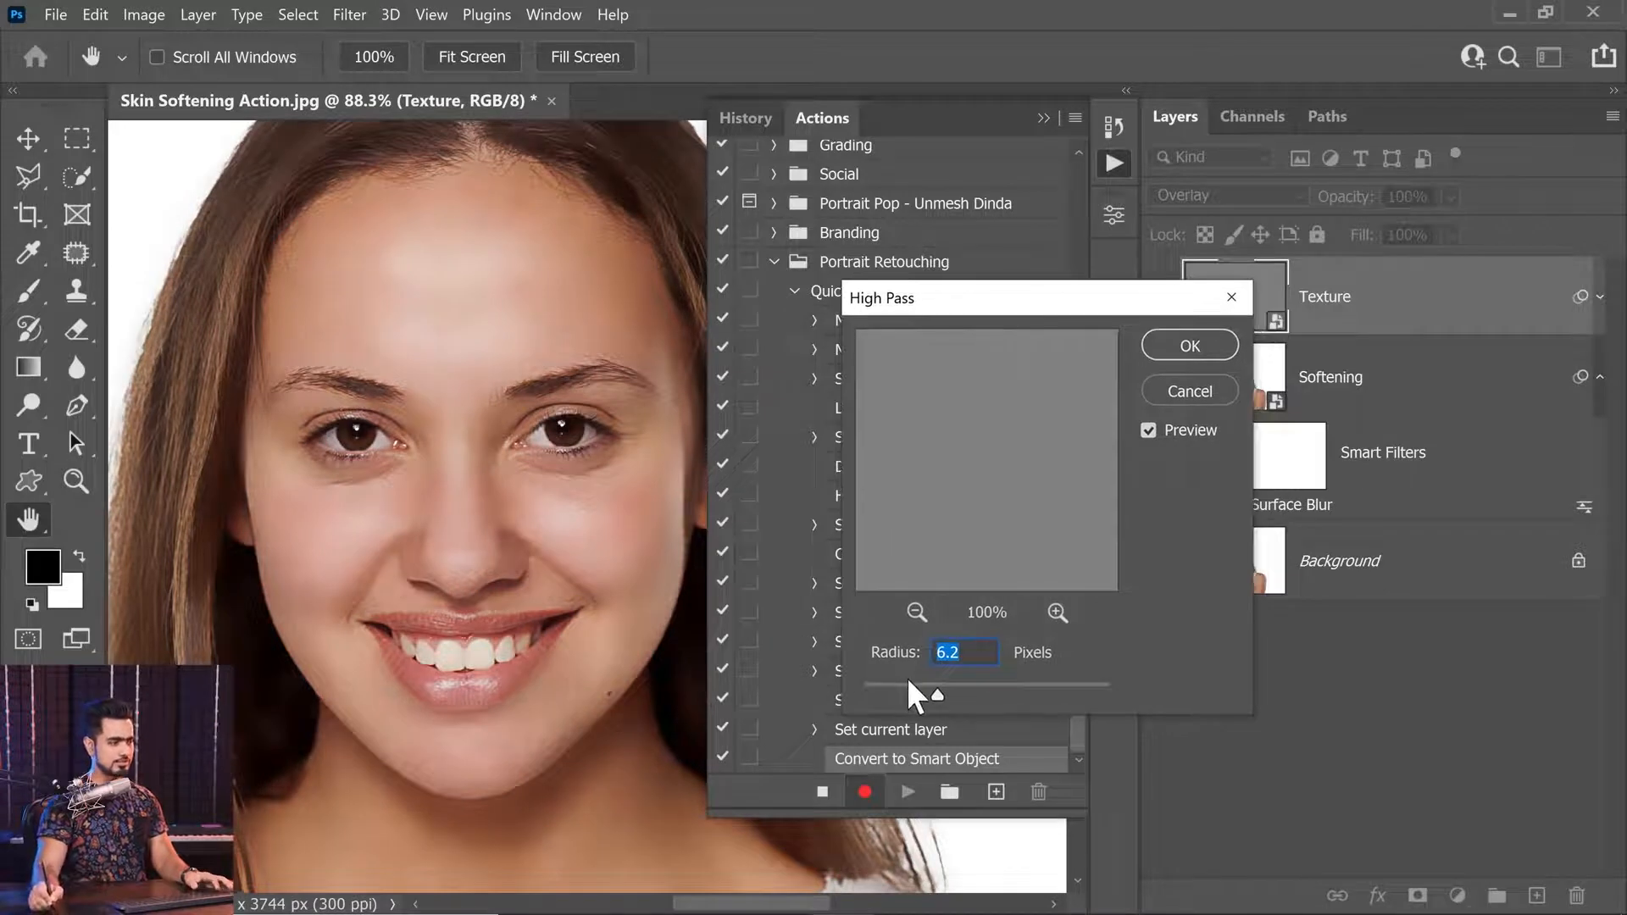
drag(917, 690, 952, 694)
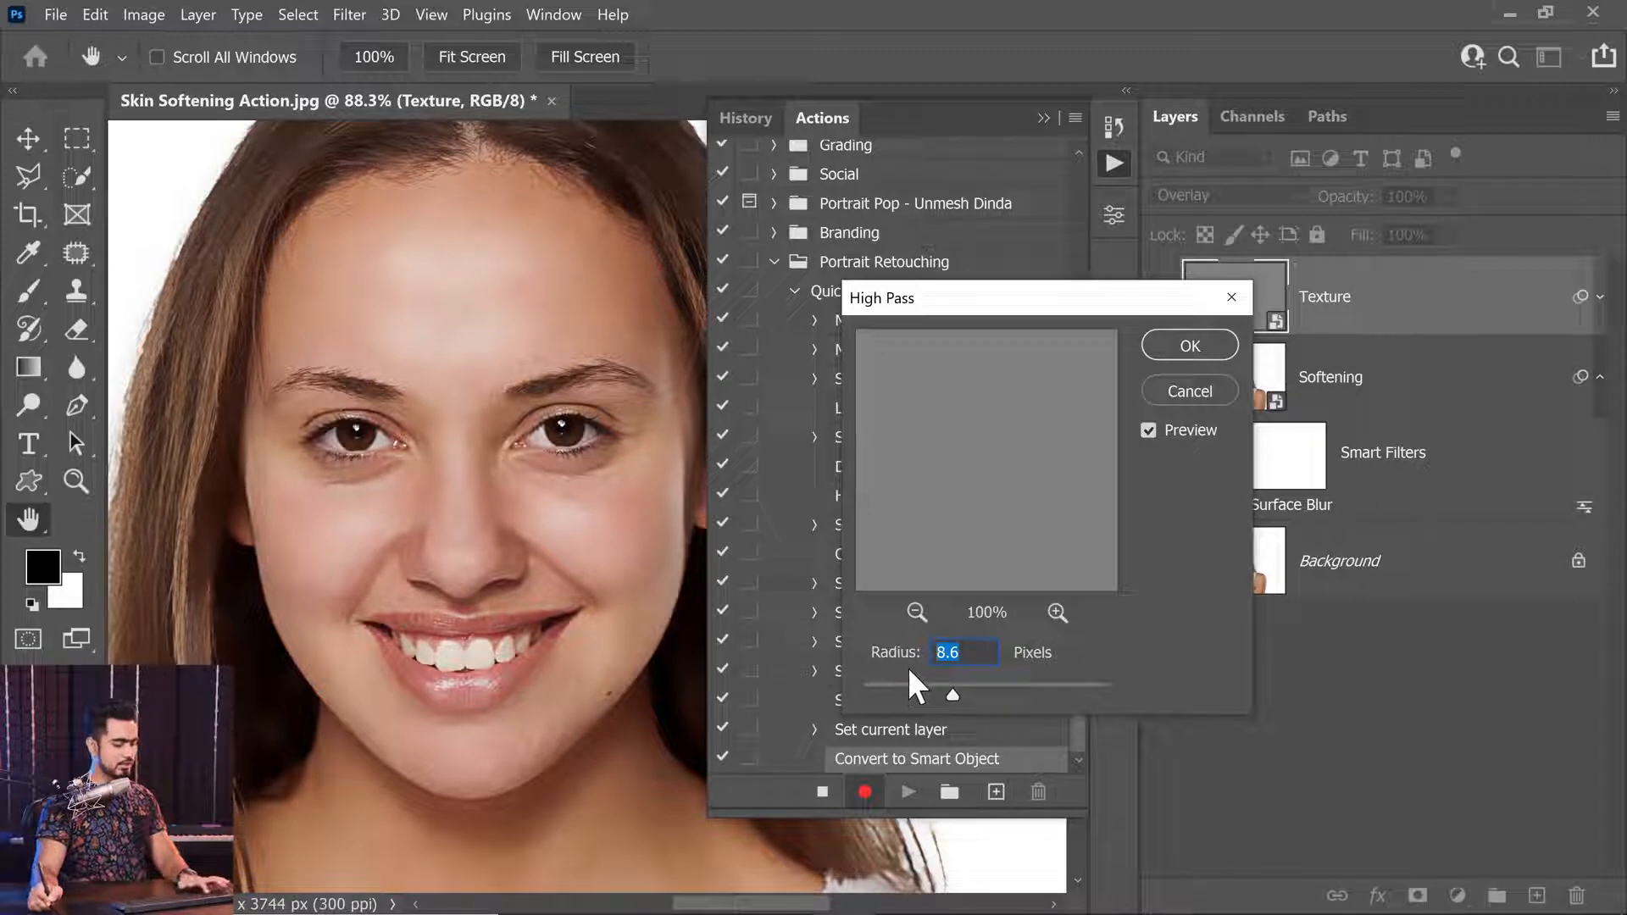
click(1203, 344)
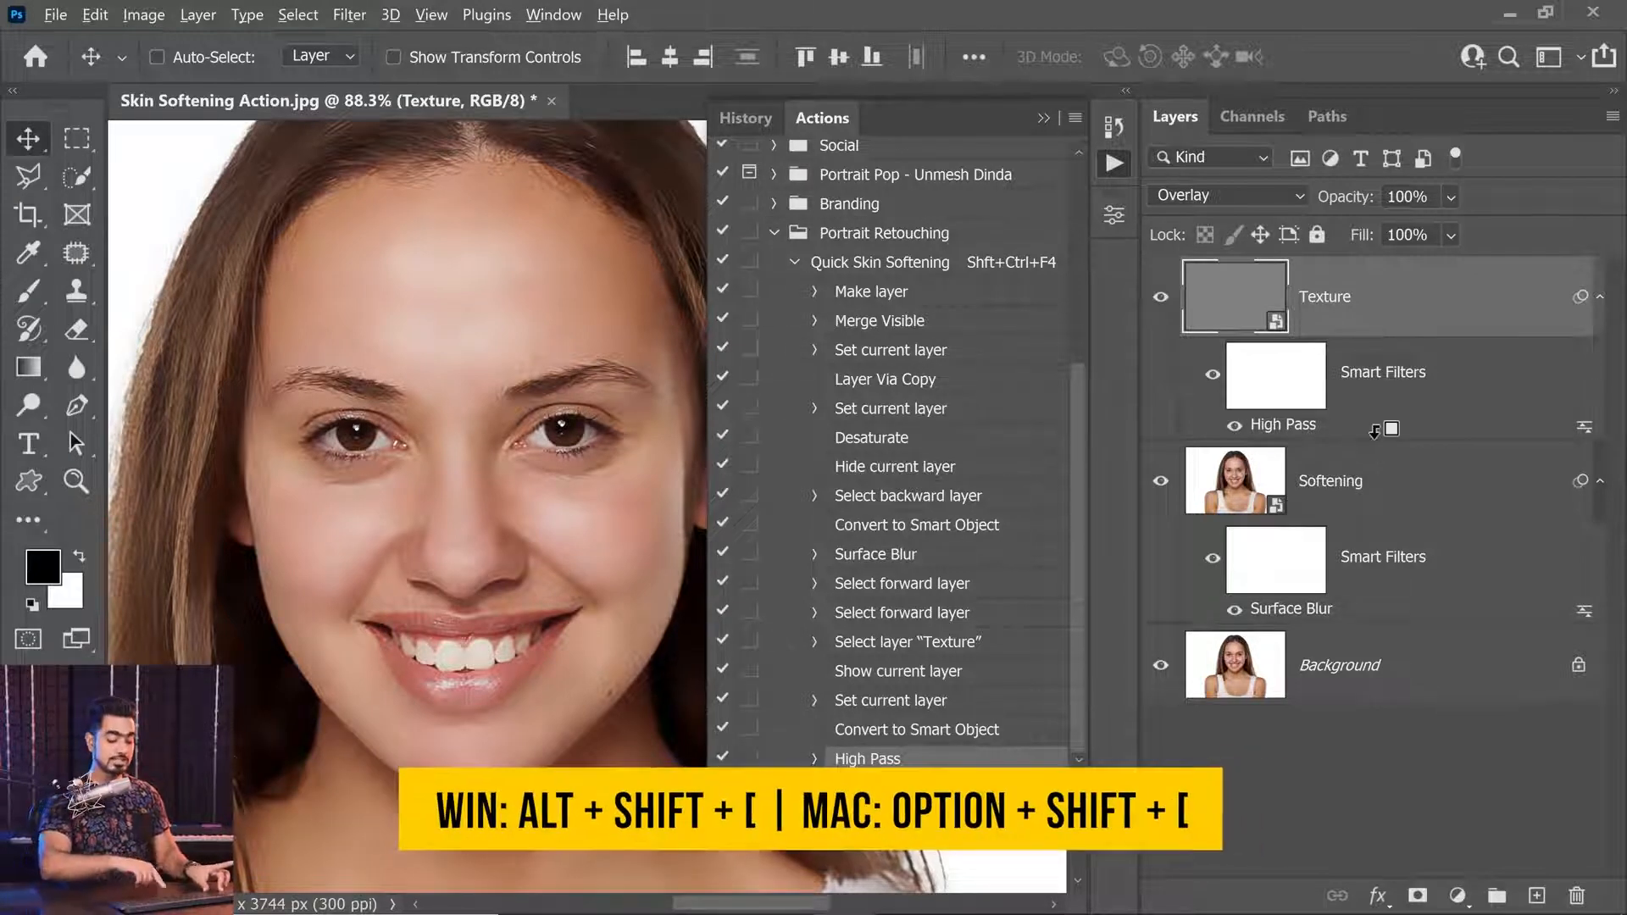
Group the Texture and Softening layers and name the group Quick Skin Softening.
key(alt+shift+bracketleft)
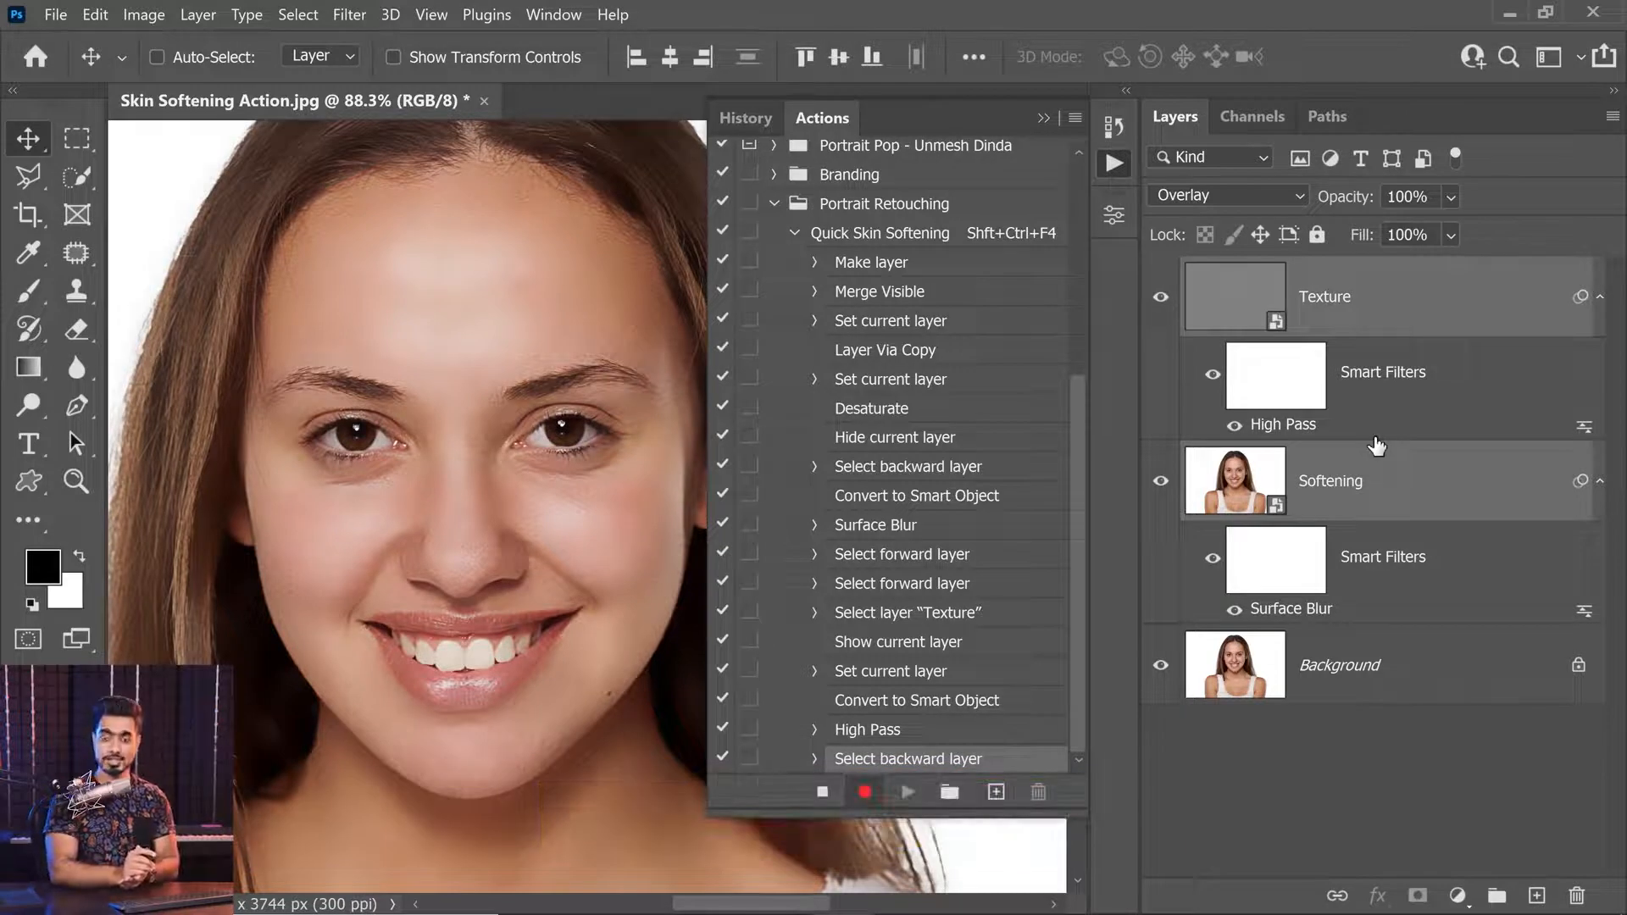
key(ctrl+g)
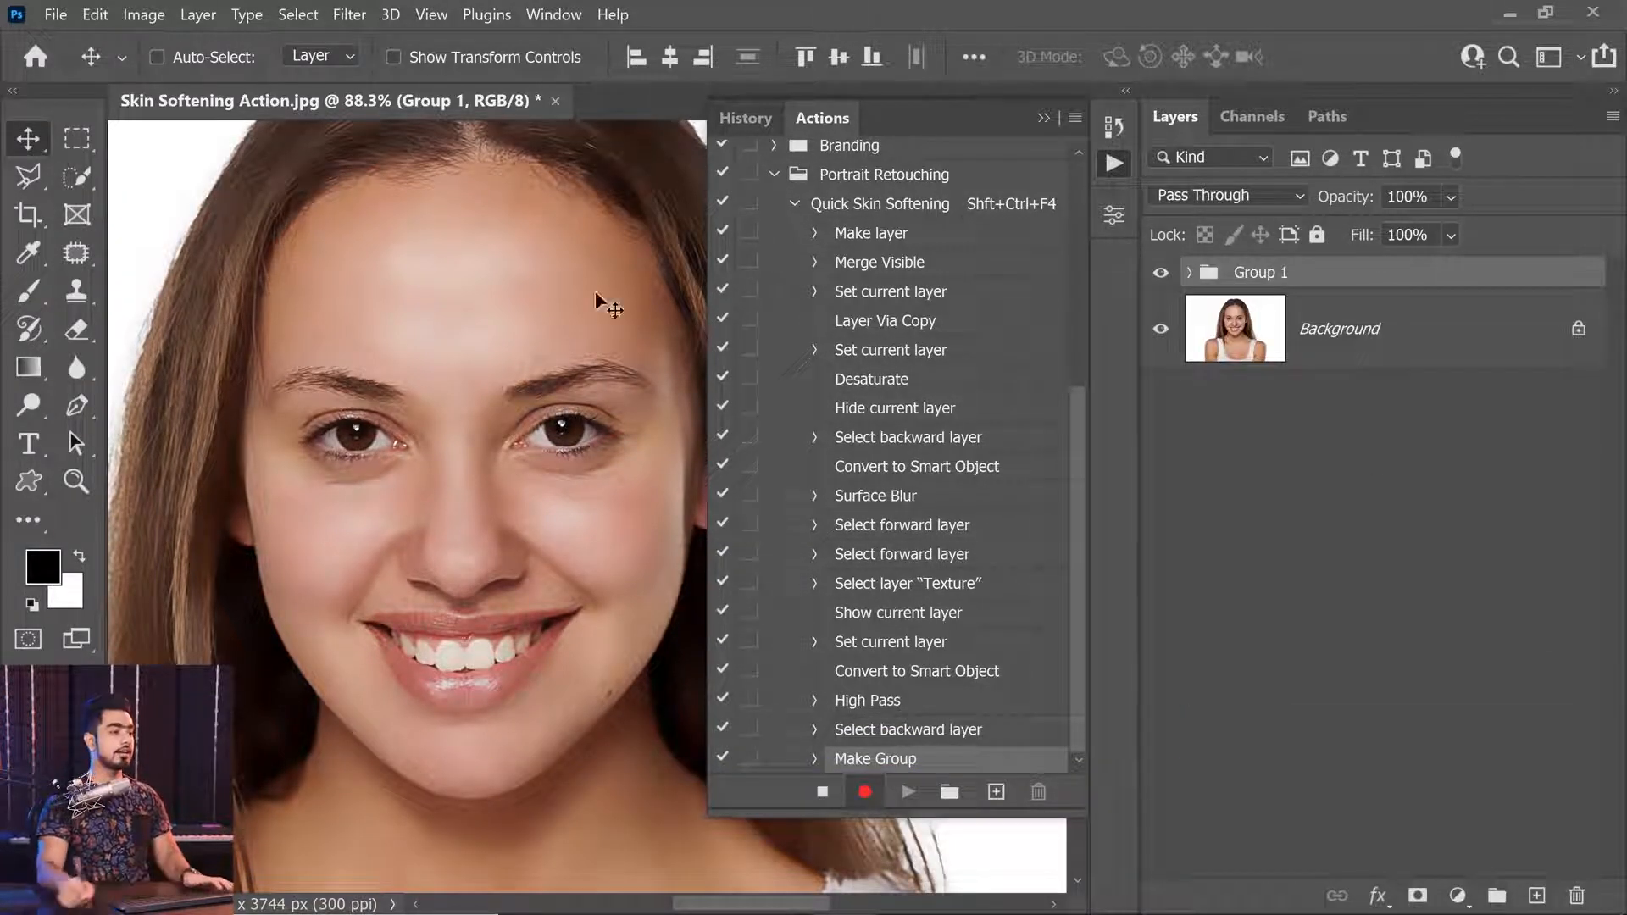
double_click(1244, 273)
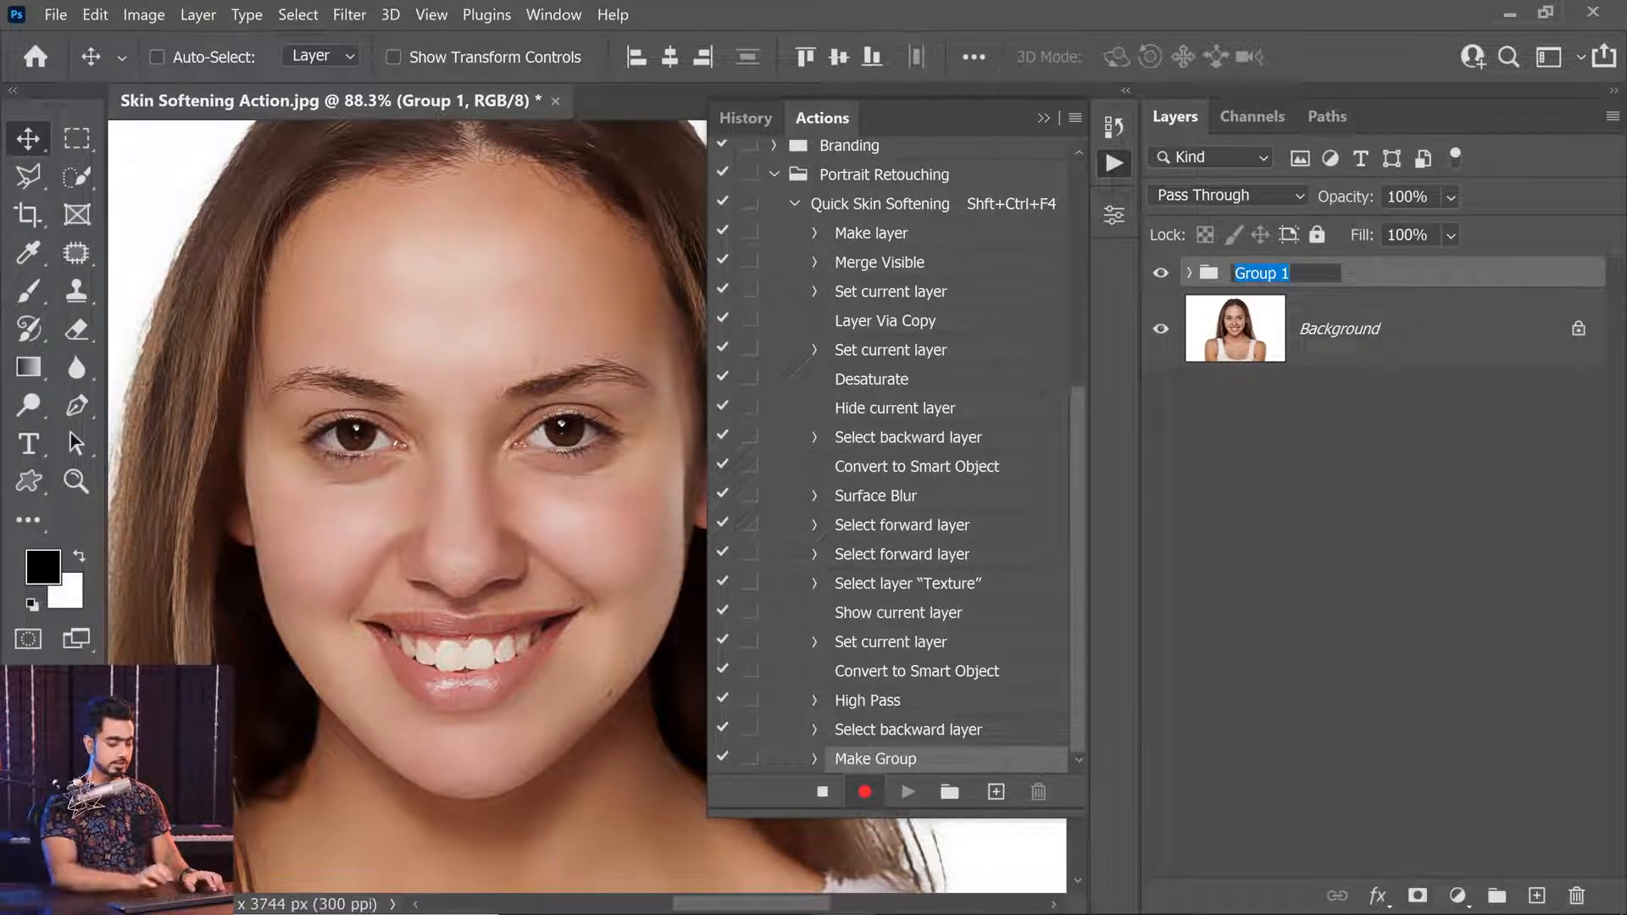
text(Quick Skin Softening)
key(Return)
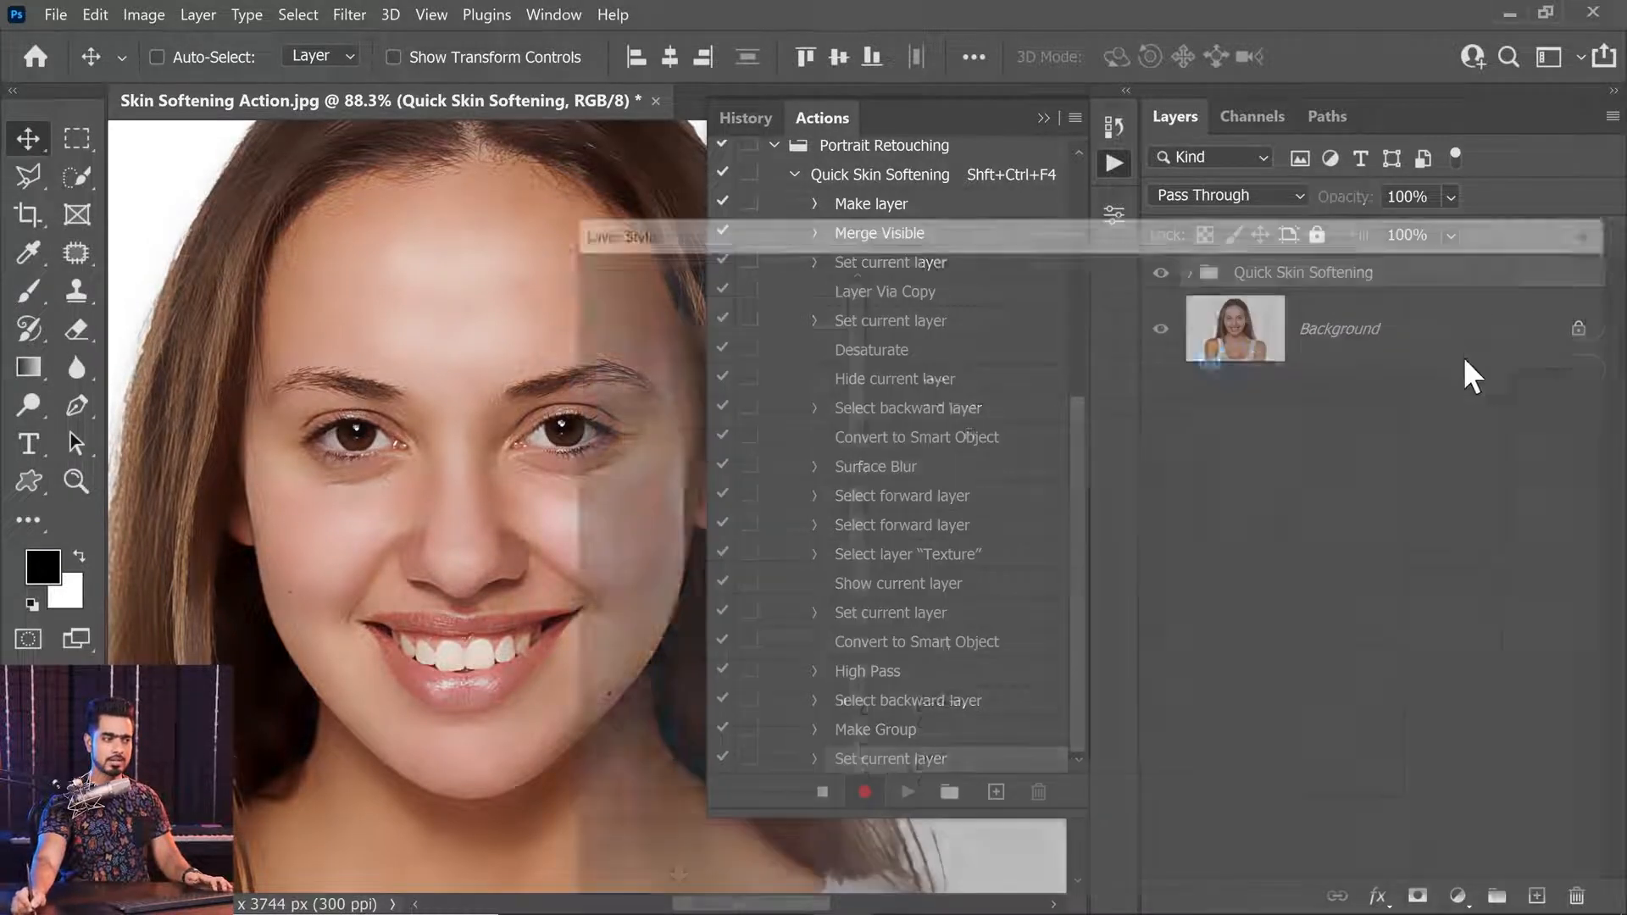
Set the group's Blend If range for the underlying layer to 0 / 107 in the shadows and 155 / 255 in the highlights.
drag(1099, 225, 1304, 174)
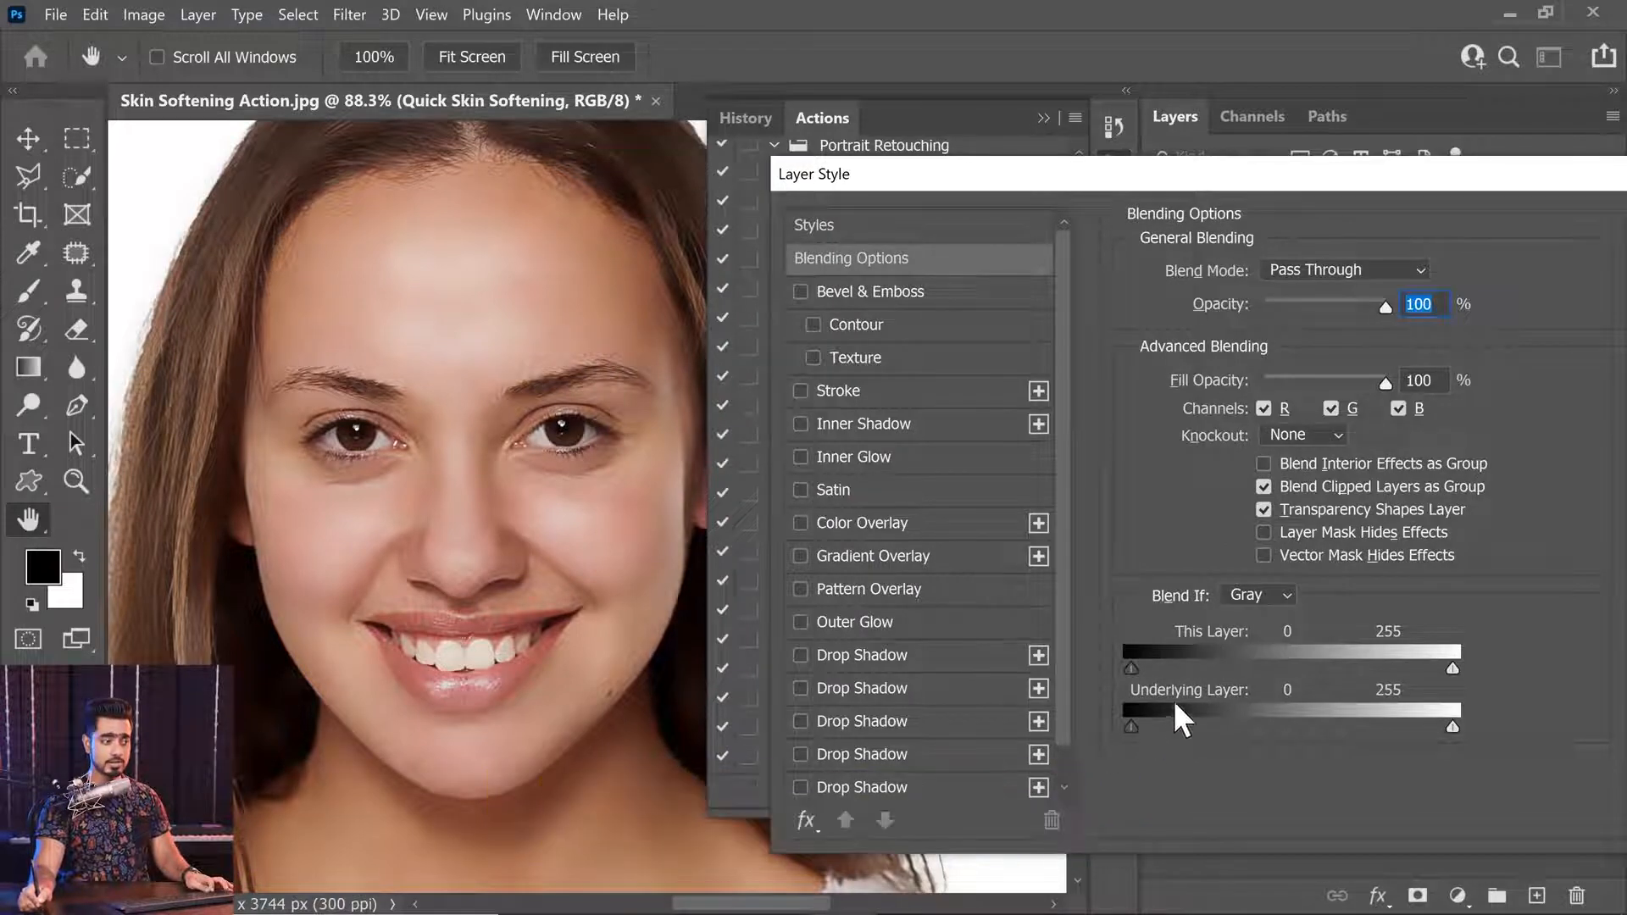
drag(1141, 728, 1233, 722)
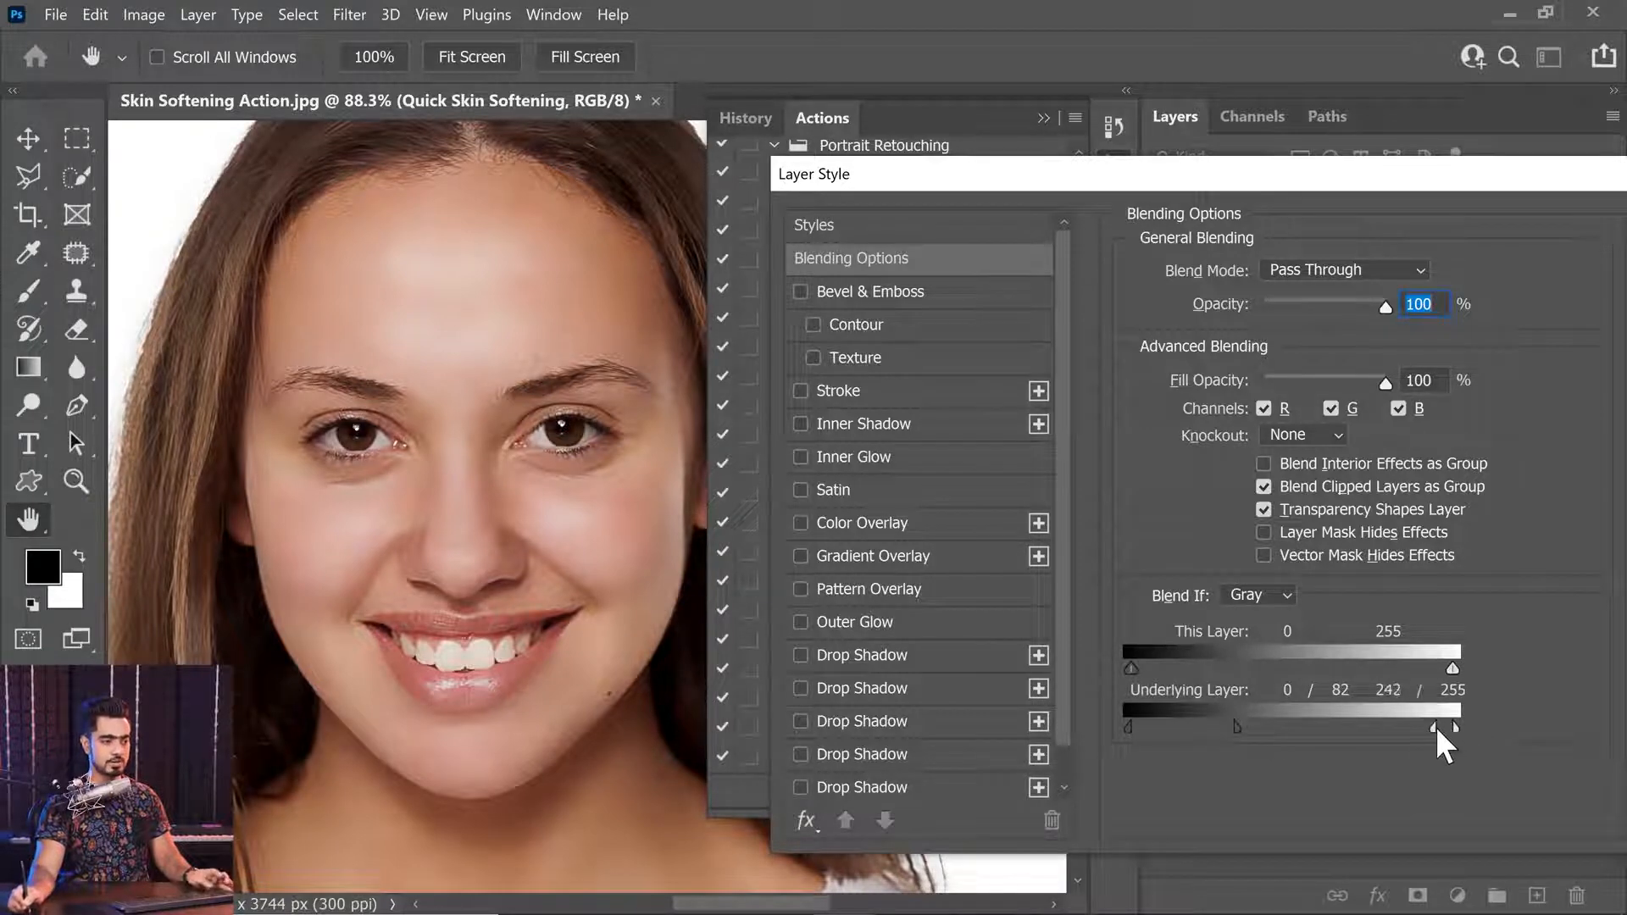
mouse_move(1366, 734)
mouse_down()
mouse_move(1327, 740)
mouse_move(1341, 745)
mouse_up()
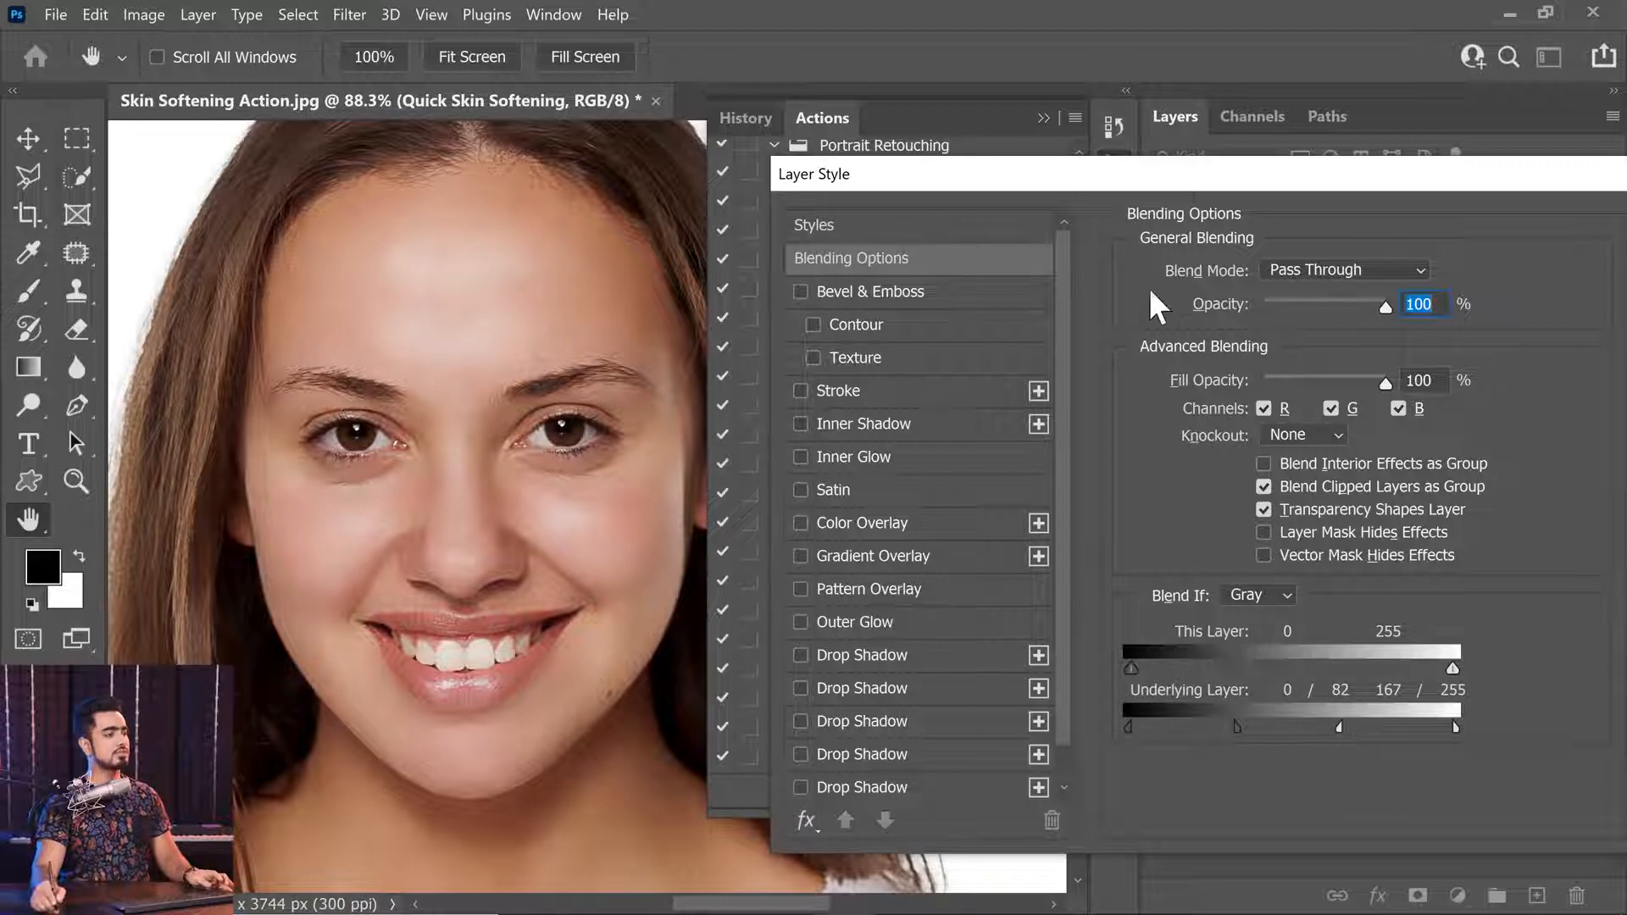
drag(1531, 184, 1419, 157)
drag(1171, 705, 1256, 709)
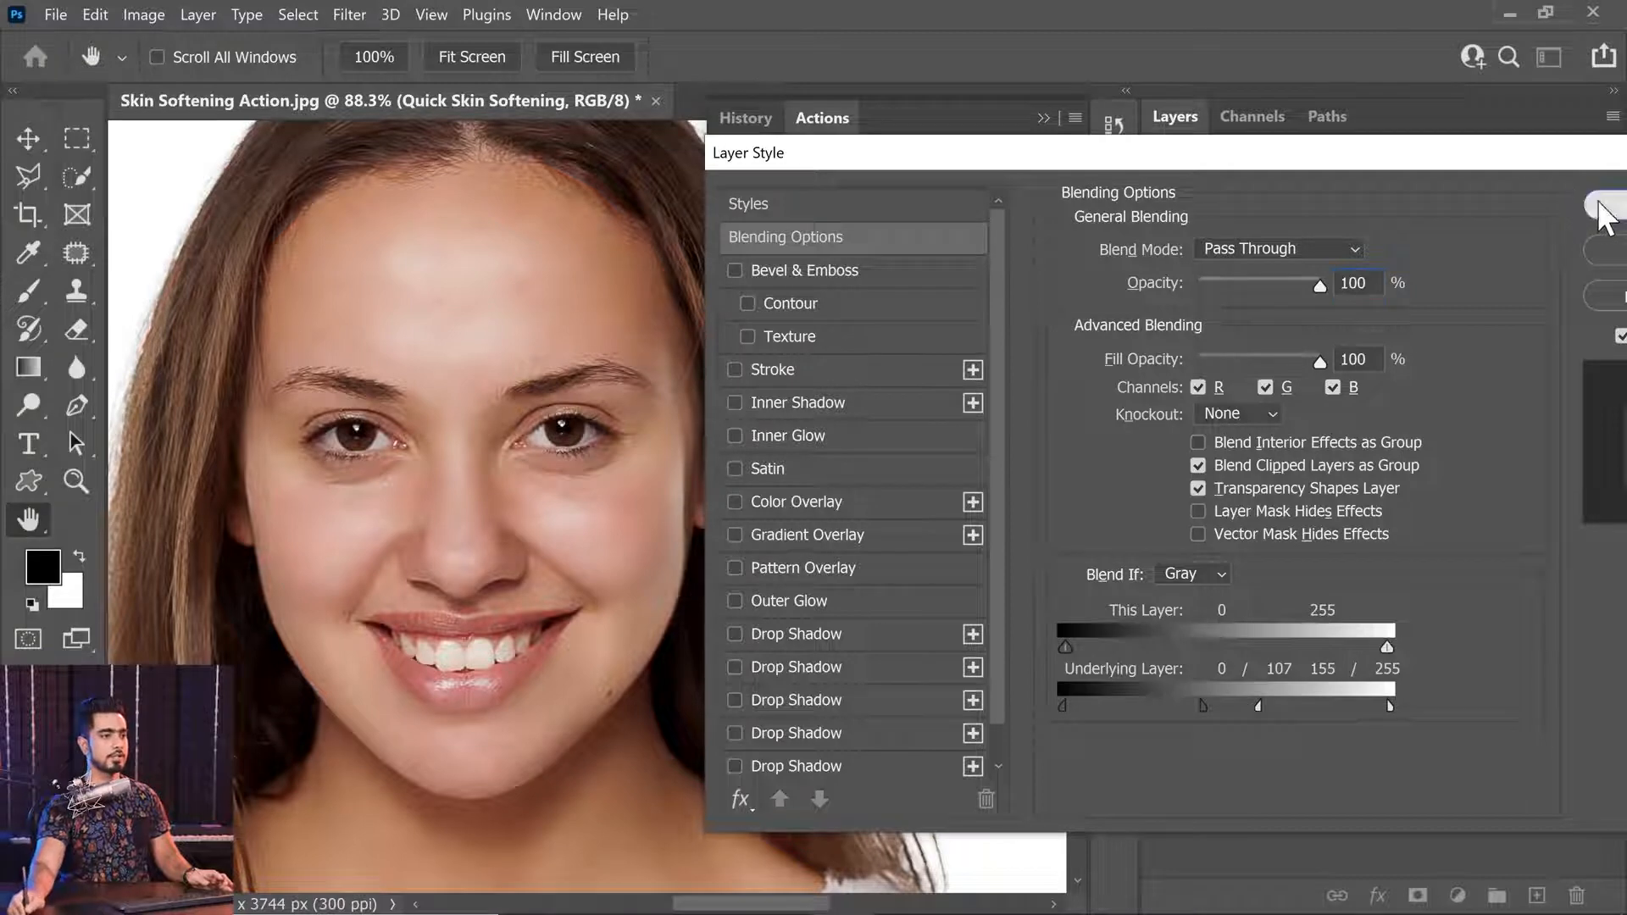
click(1602, 206)
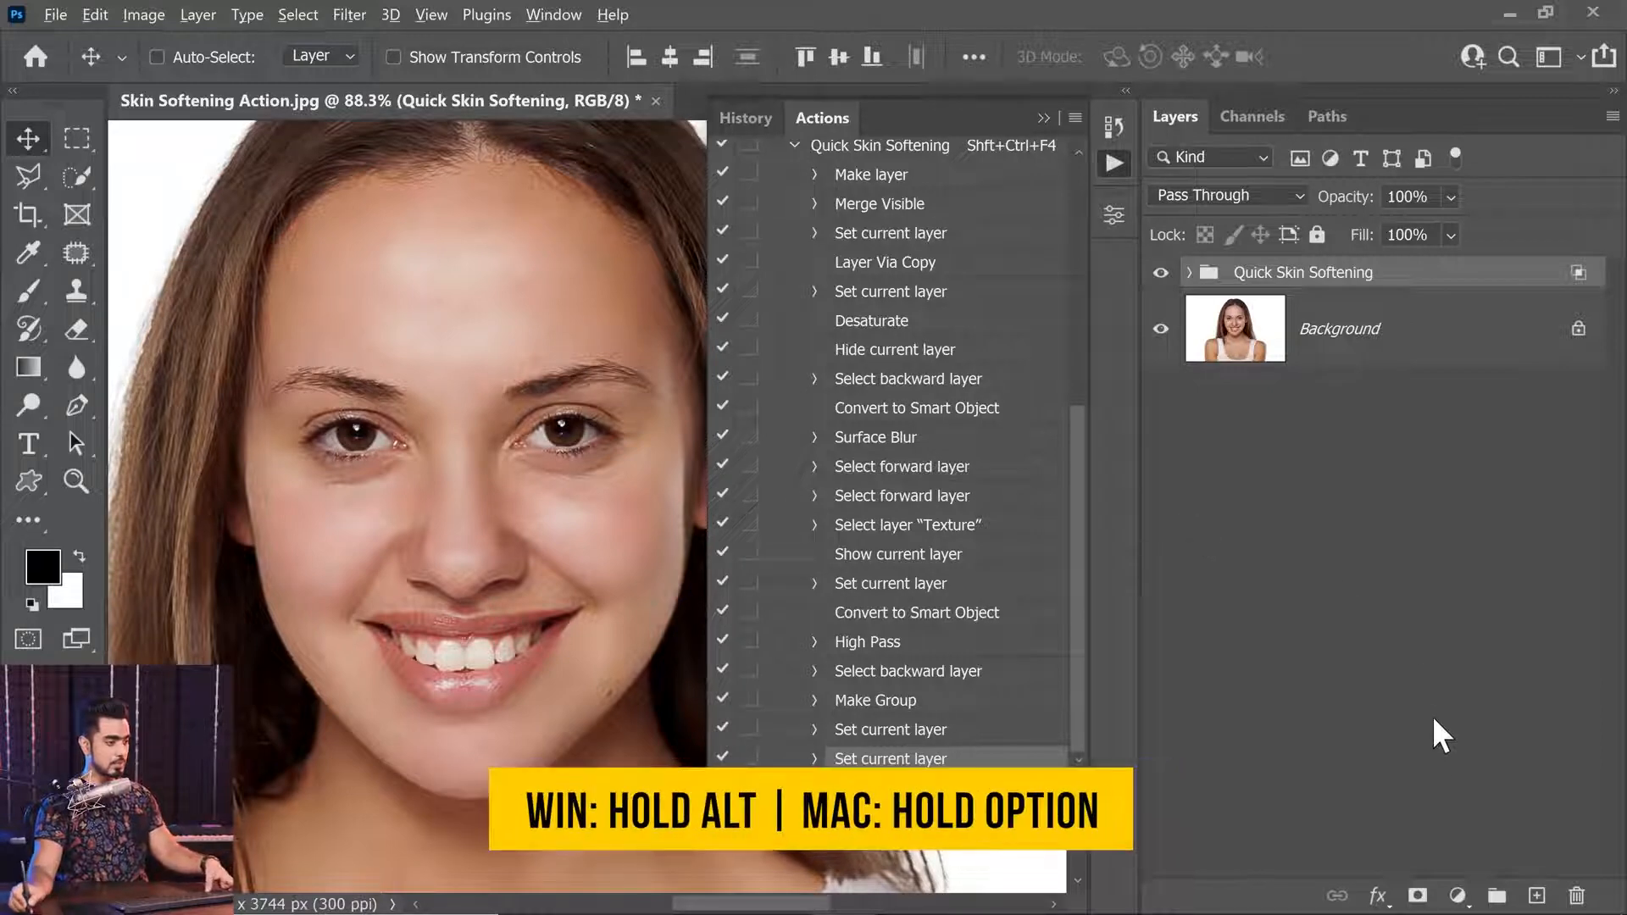
Add a black layer mask to the Quick Skin Softening group and select the Brush tool.
alt+click(1420, 896)
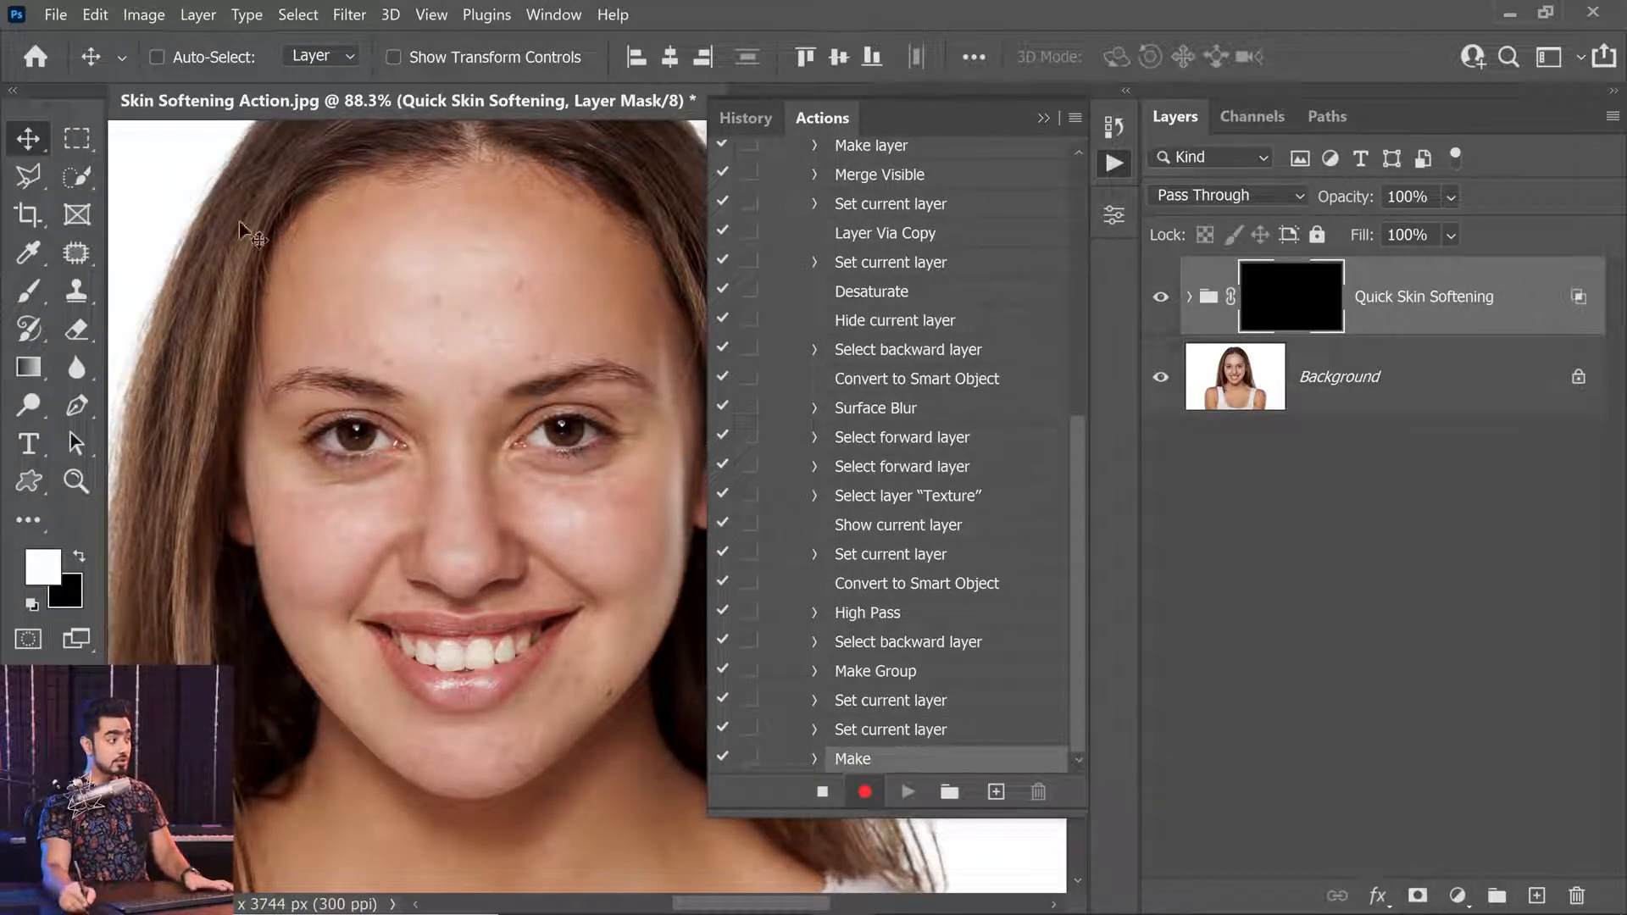
click(29, 291)
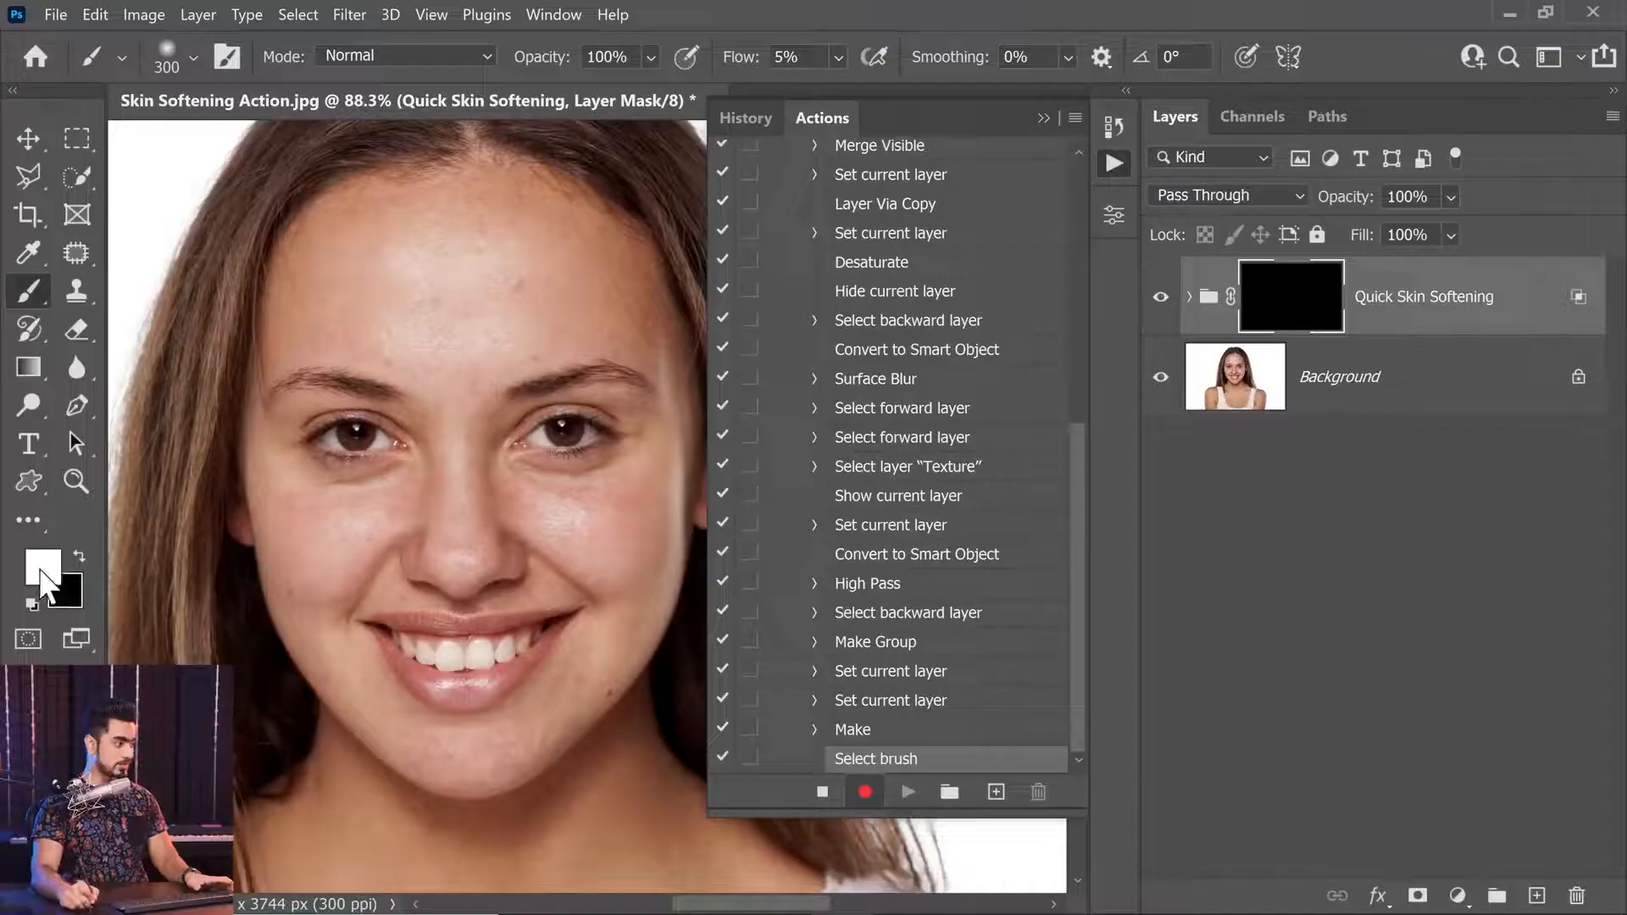
Accept white as the foreground color, and record resetting and exchanging the color swatches.
click(41, 570)
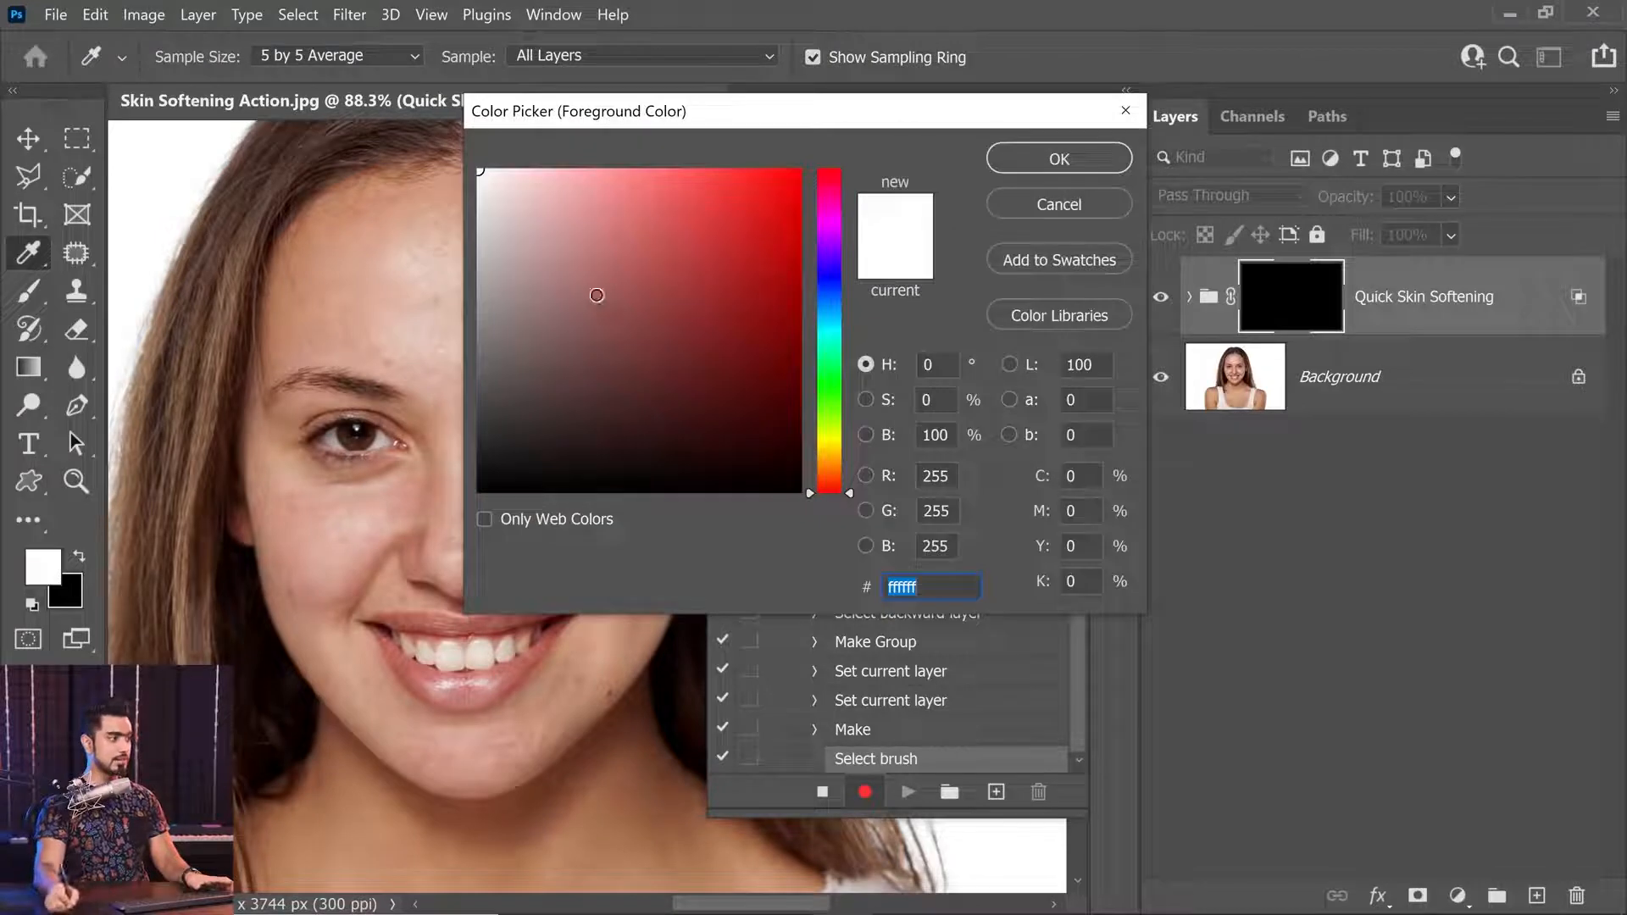
click(1002, 161)
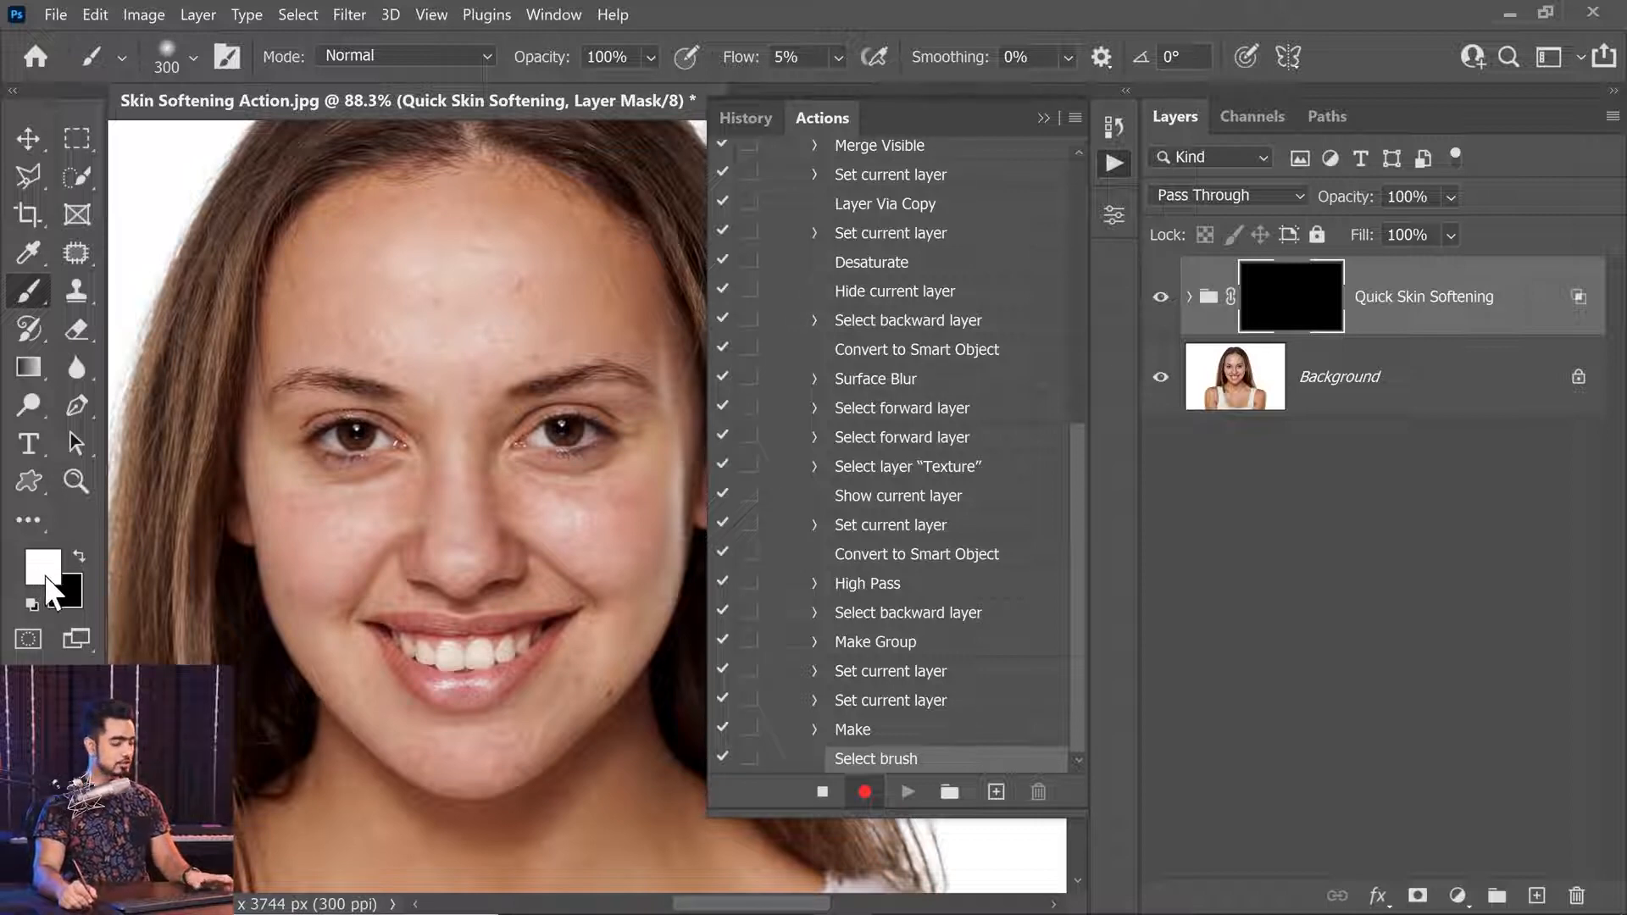
key(d)
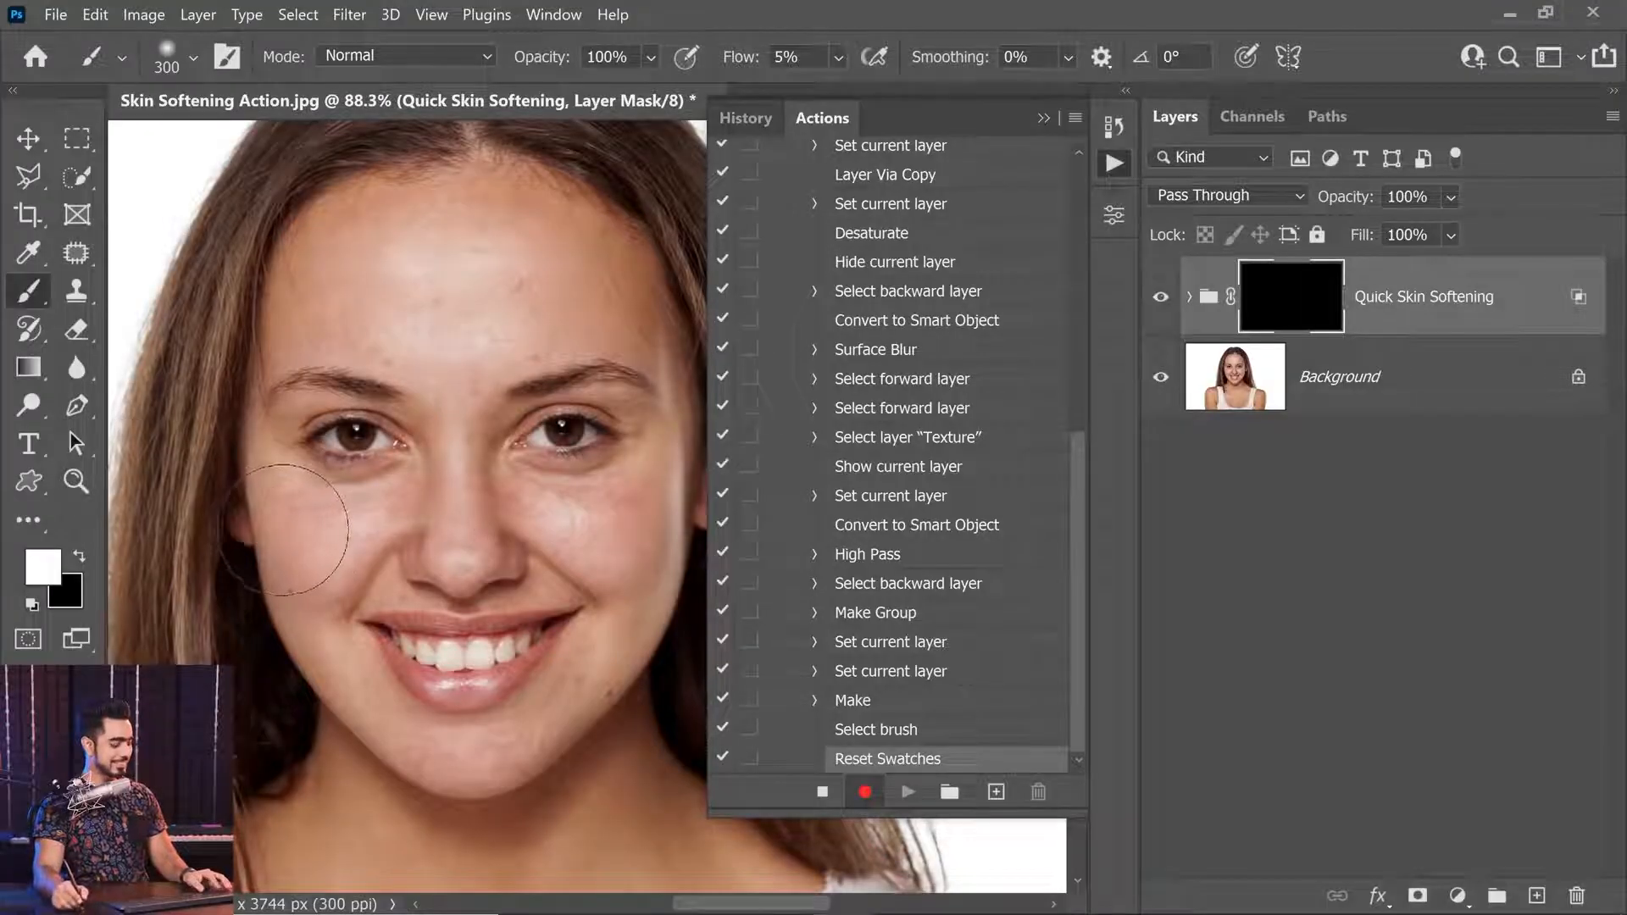
key(x)
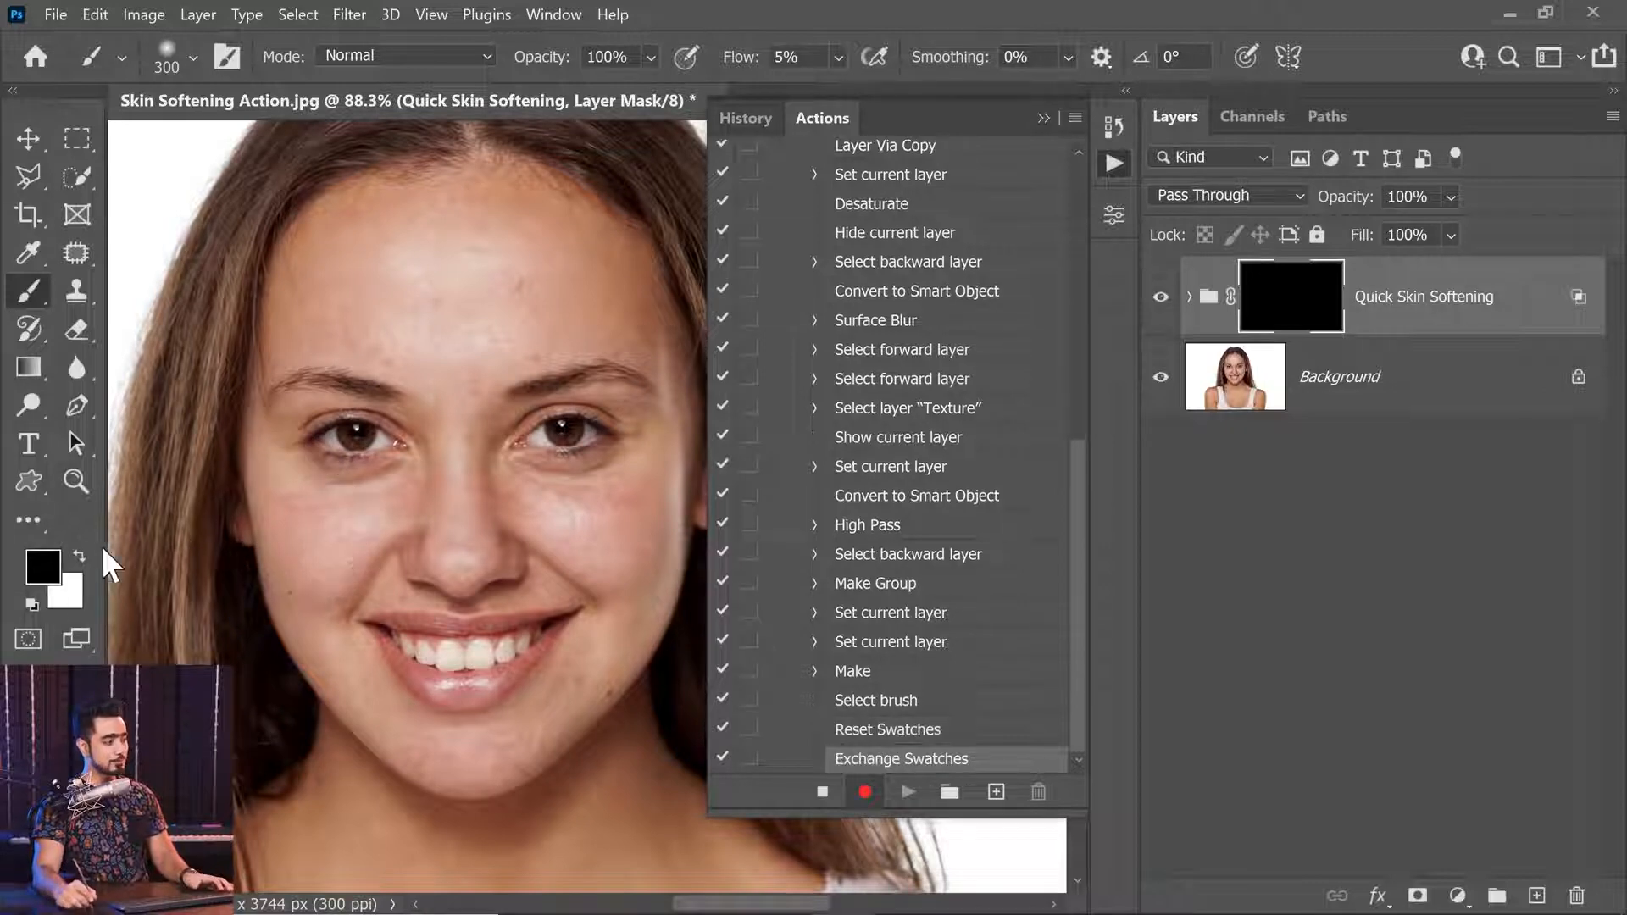
Record setting the foreground color to white in the Quick Skin Softening action.
click(43, 566)
click(483, 170)
click(1011, 159)
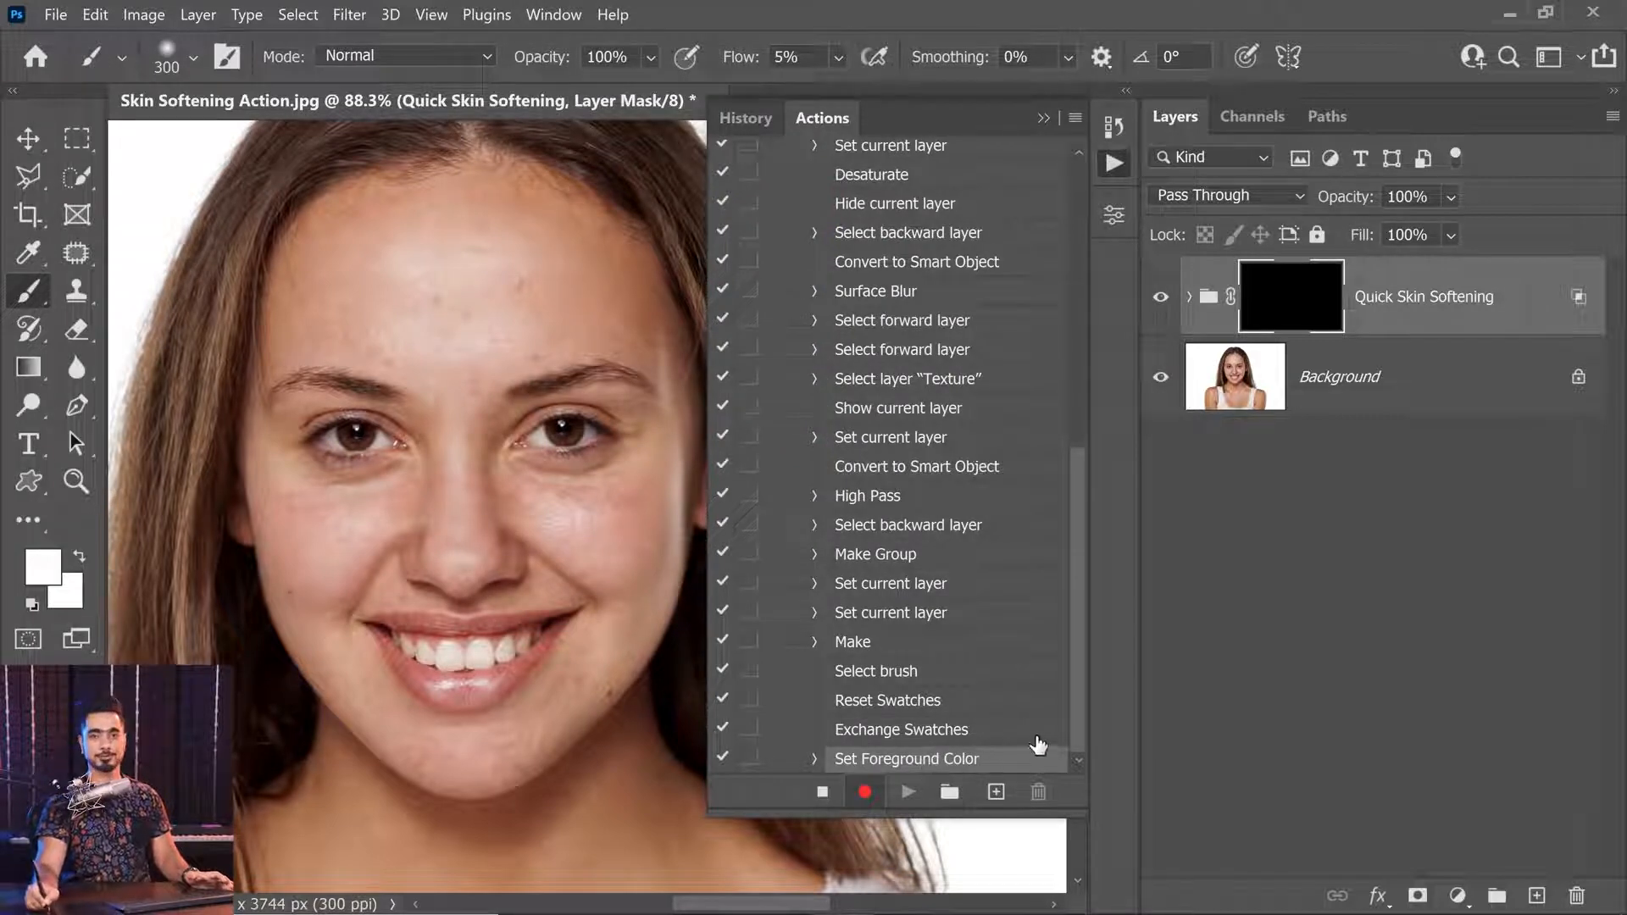
Record setting the background color to black (000000) and stop recording the action.
click(68, 597)
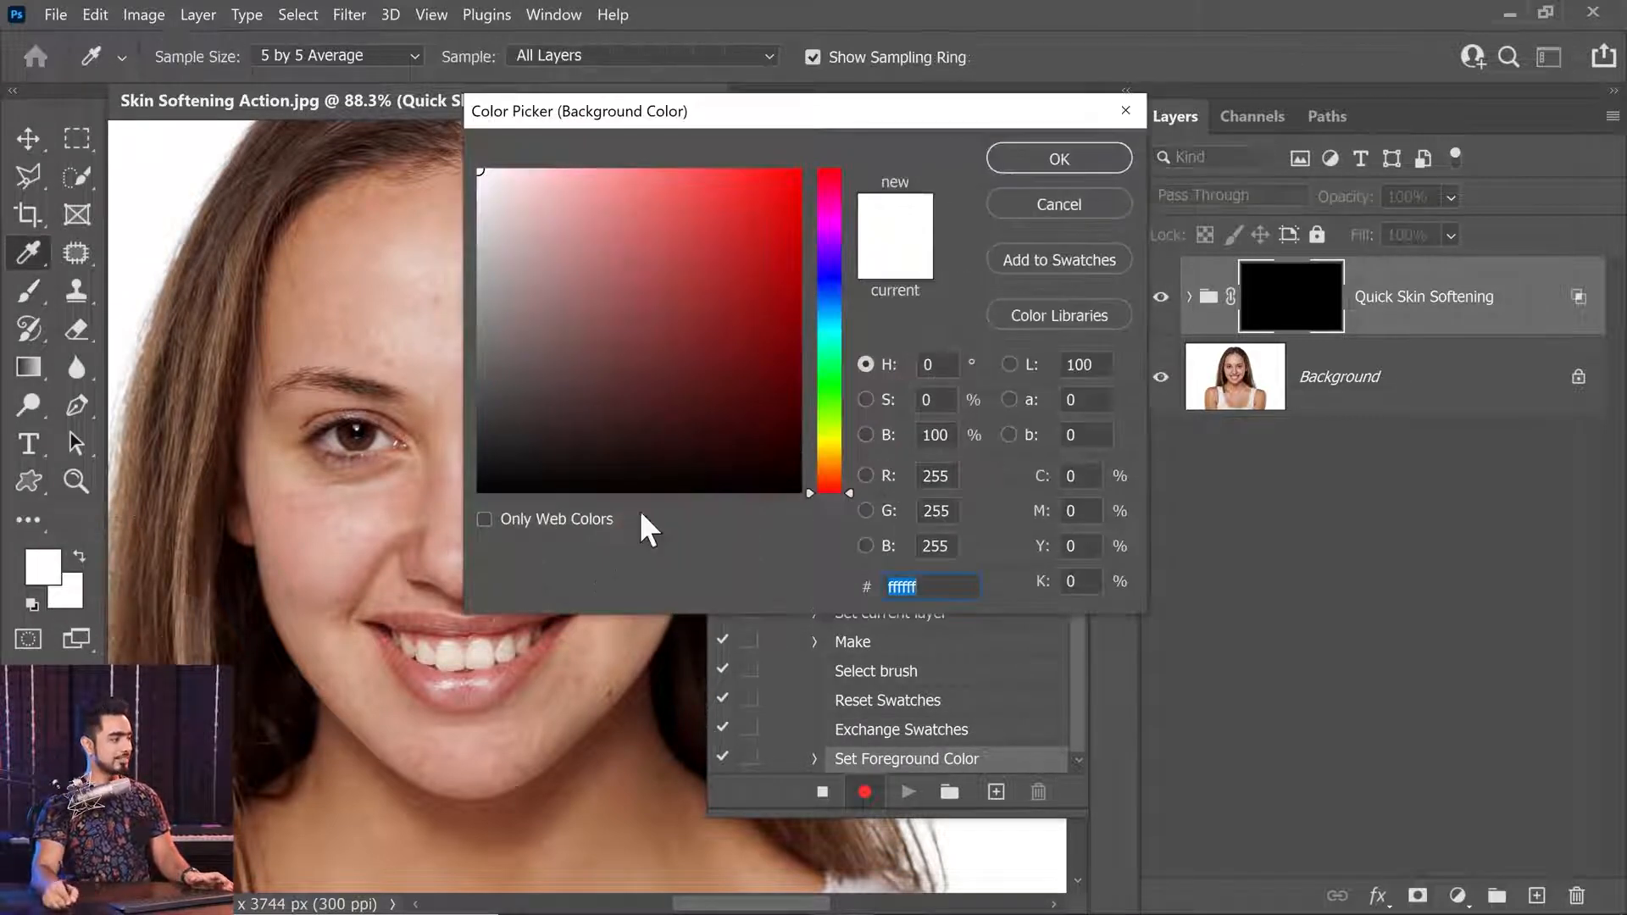
text(000000)
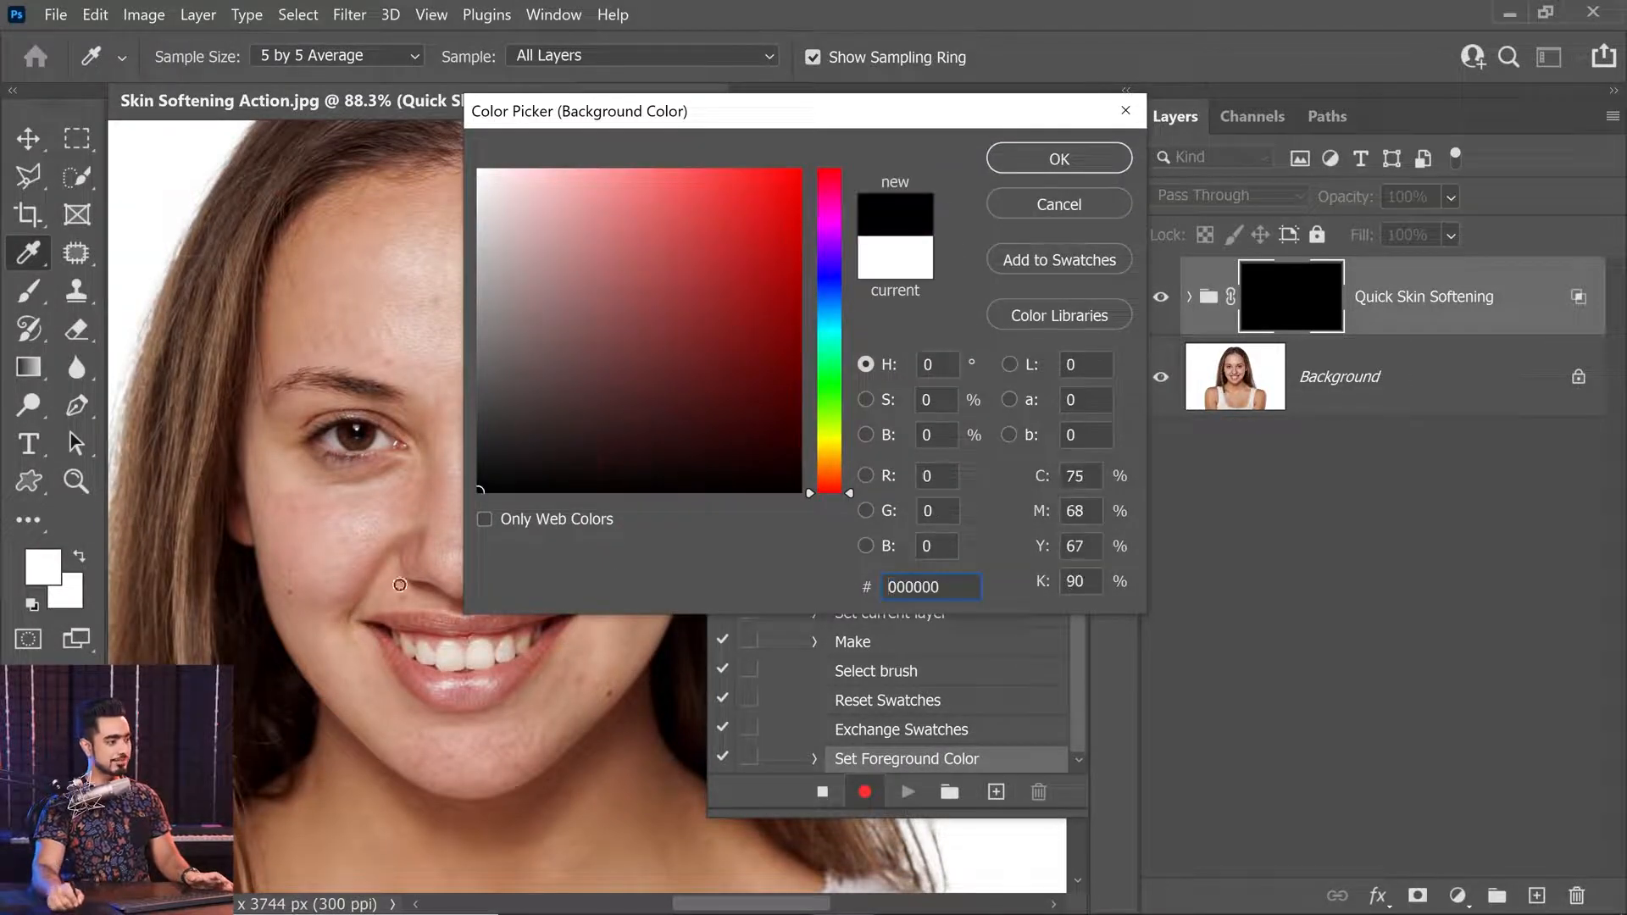
click(1021, 157)
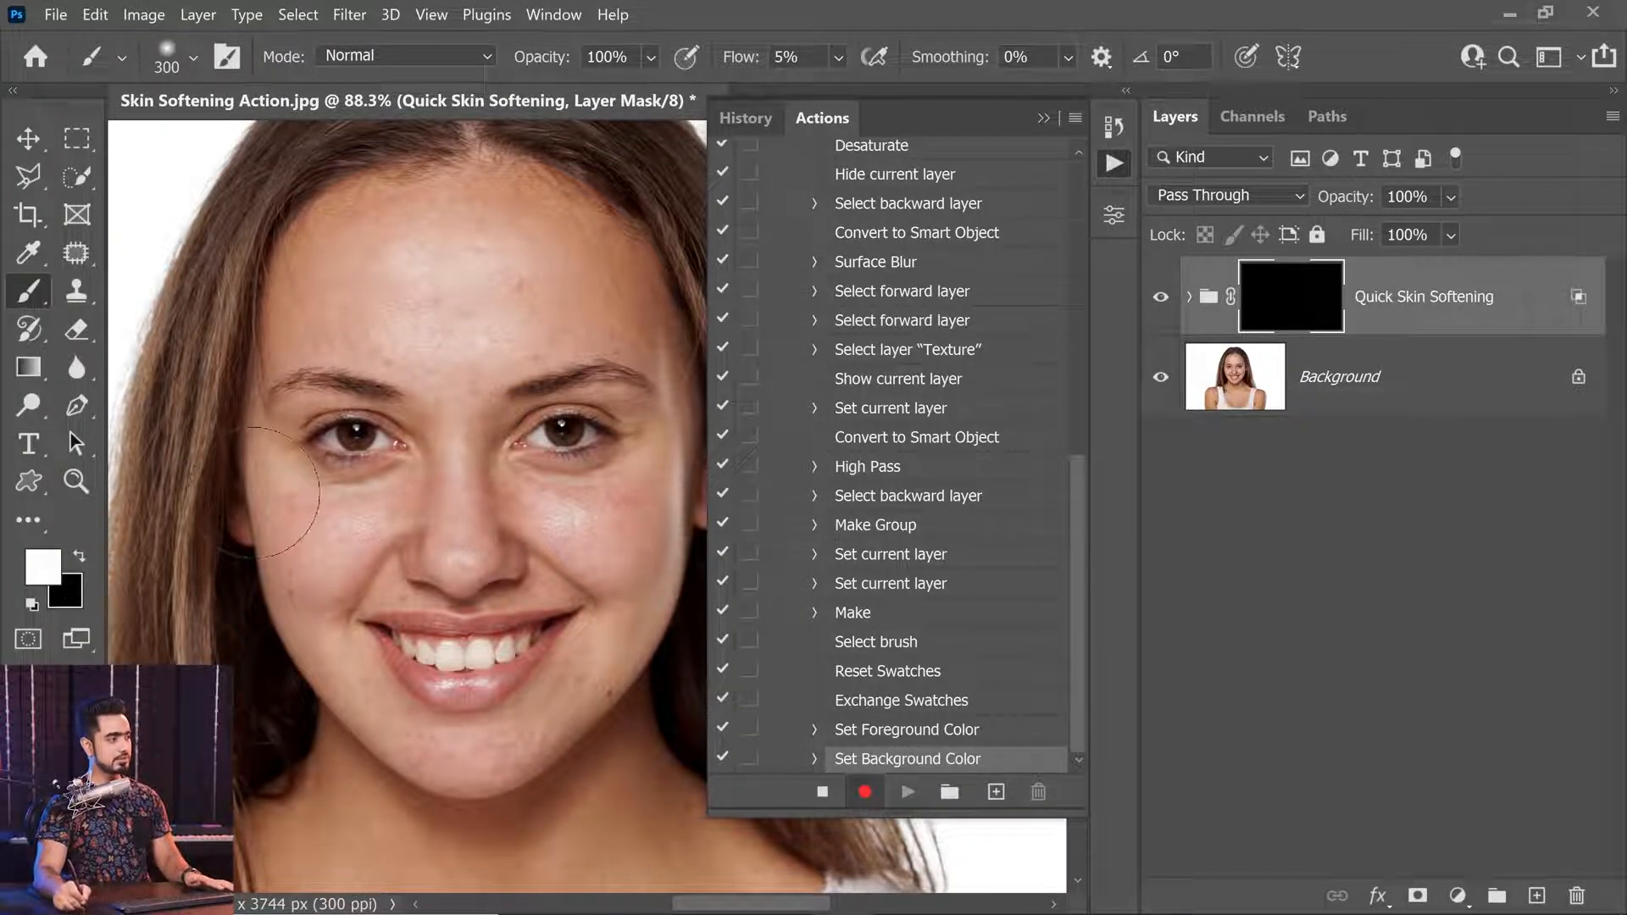
click(826, 798)
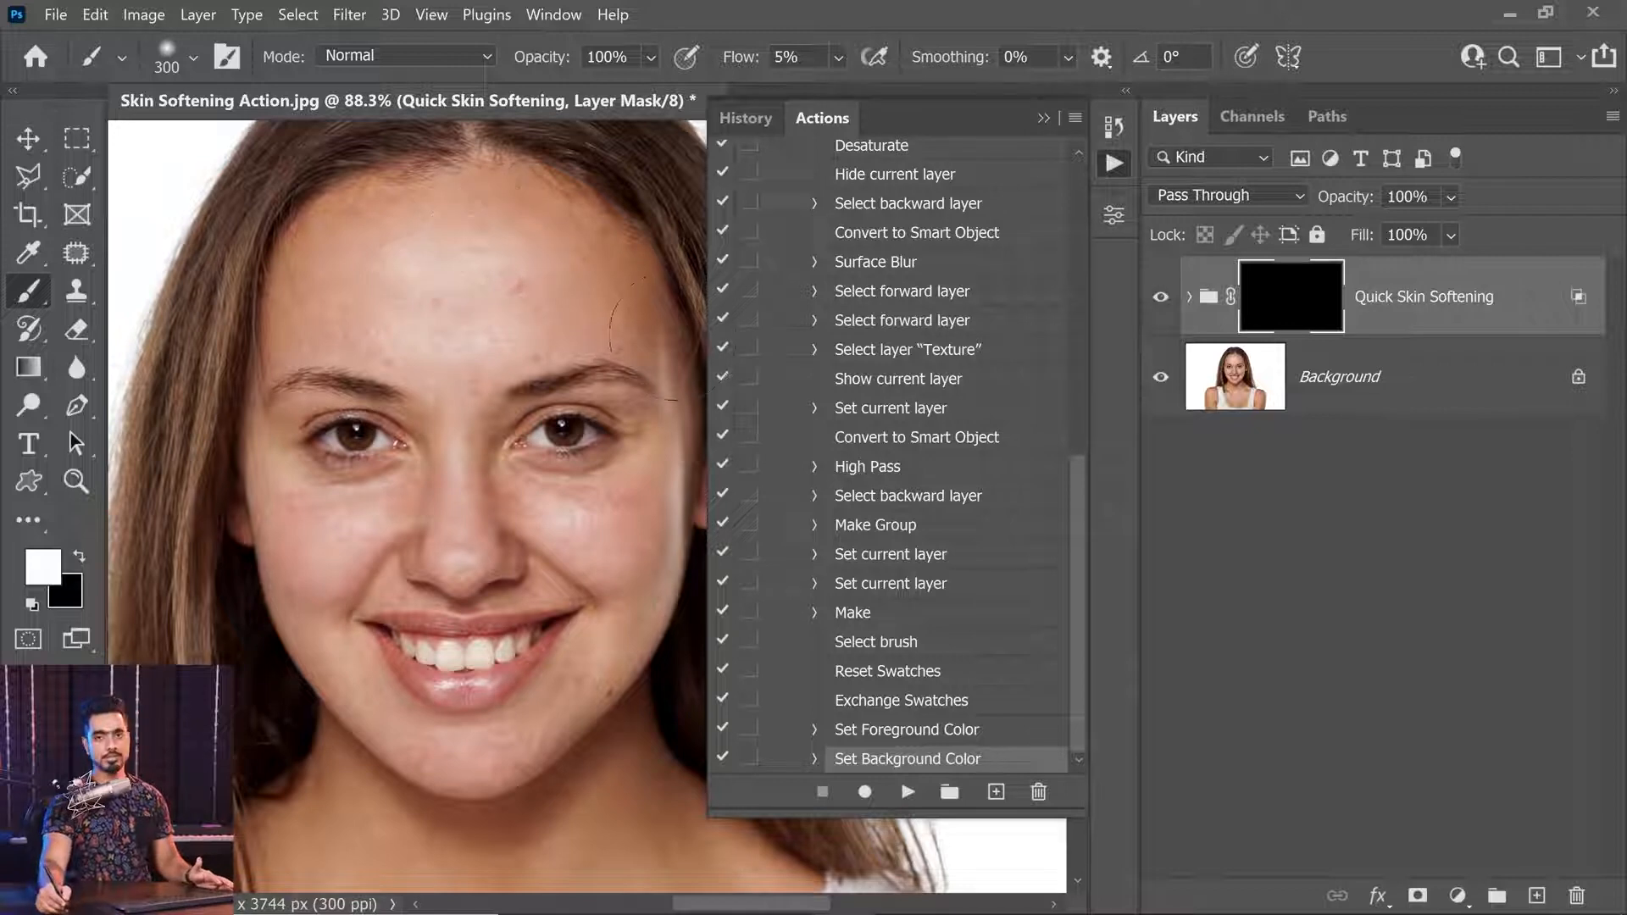
Delete the Quick Skin Softening layer group and play the Quick Skin Softening action on the portrait.
drag(1523, 292, 1576, 896)
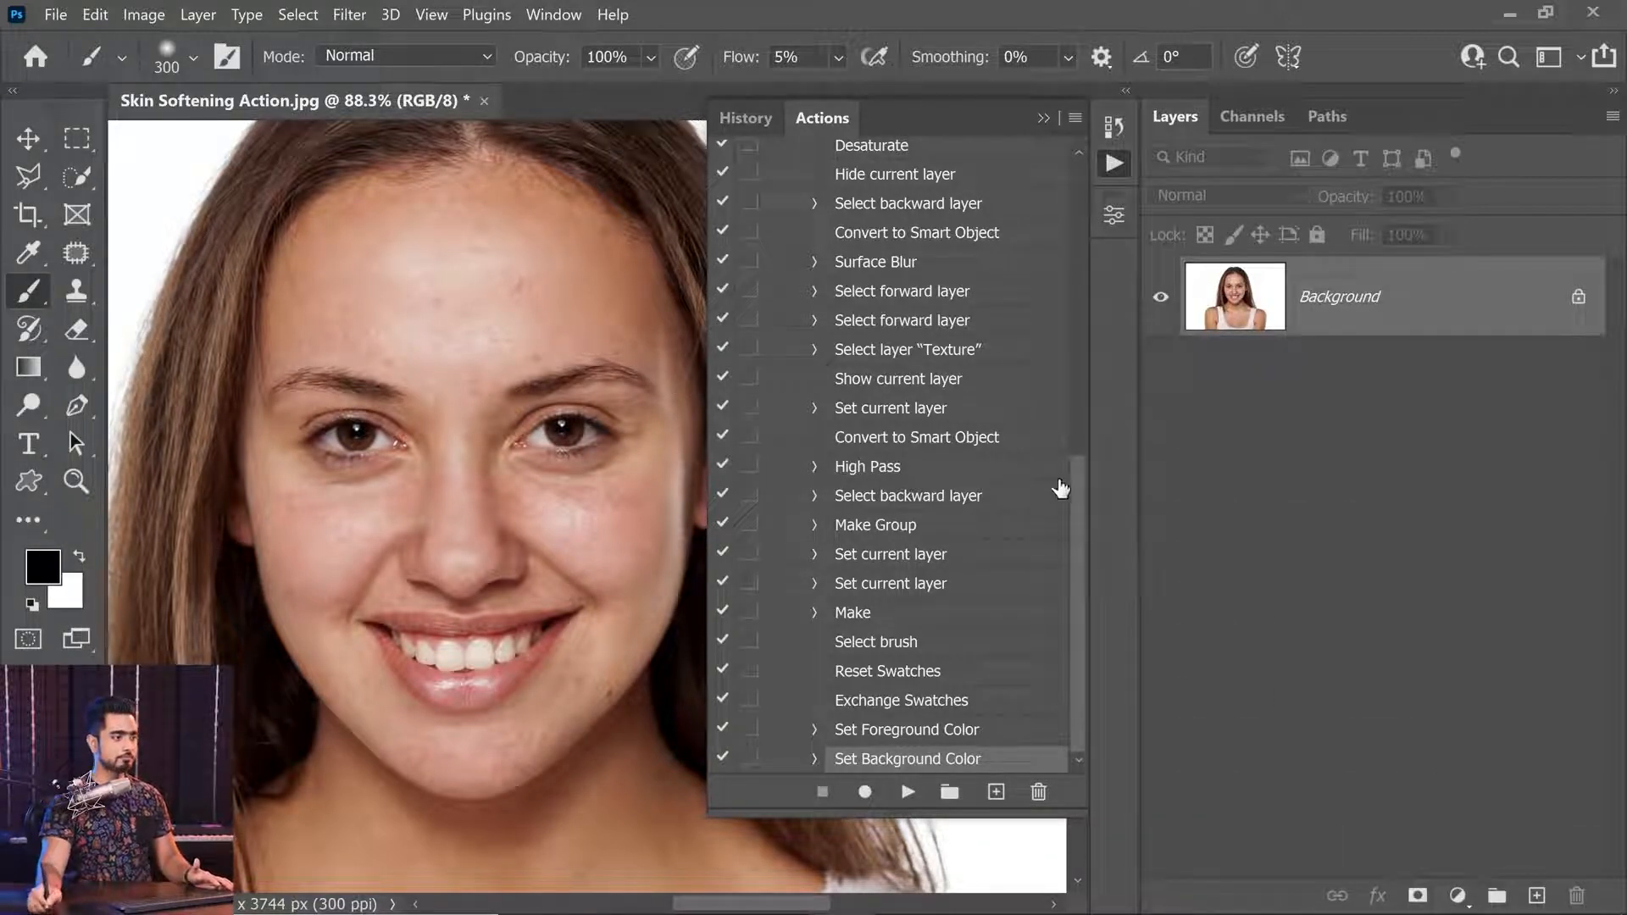
scroll(1054, 483, up, 6)
click(794, 514)
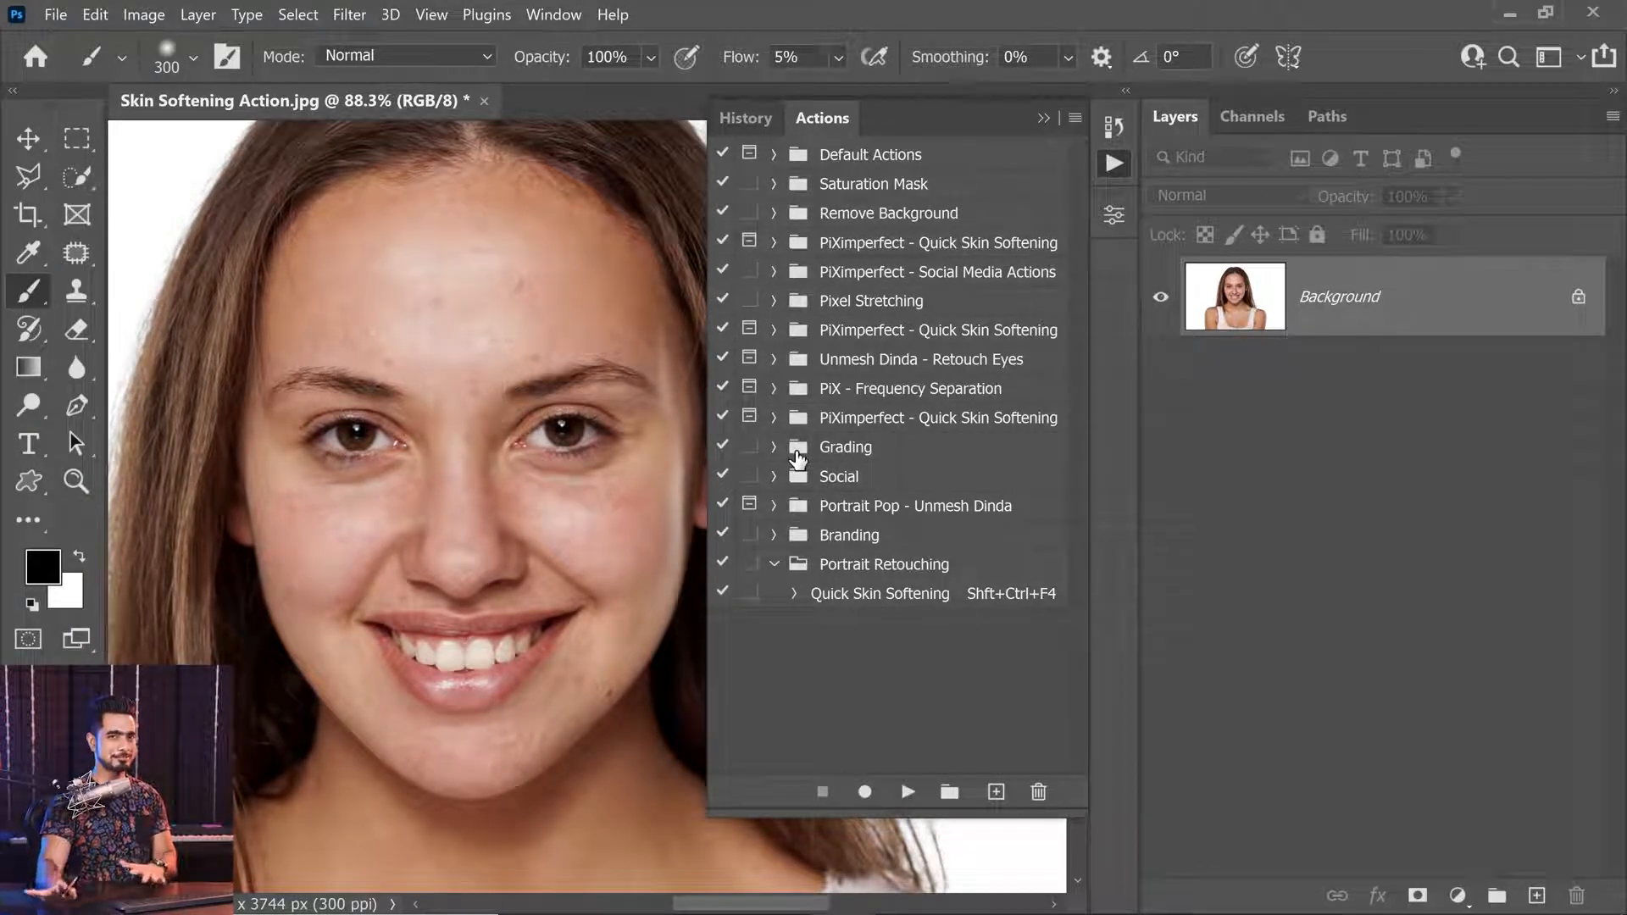
click(878, 598)
click(907, 792)
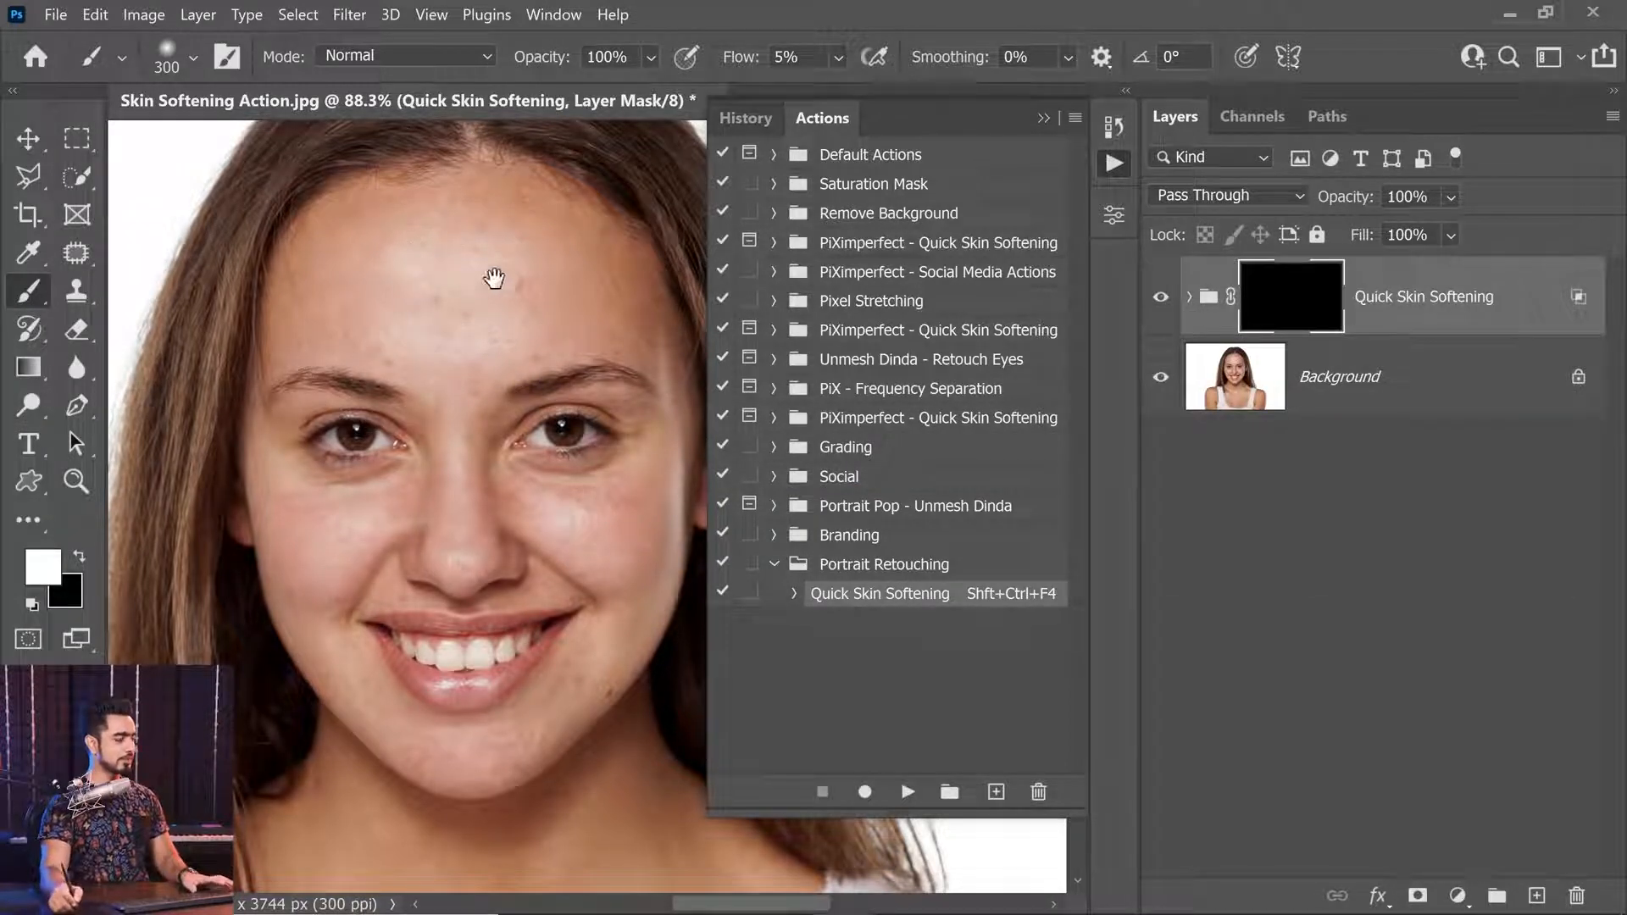
Set the brush flow to 100% and paint white over the forehead on the Quick Skin Softening group's mask.
scroll(512, 277, up, 4)
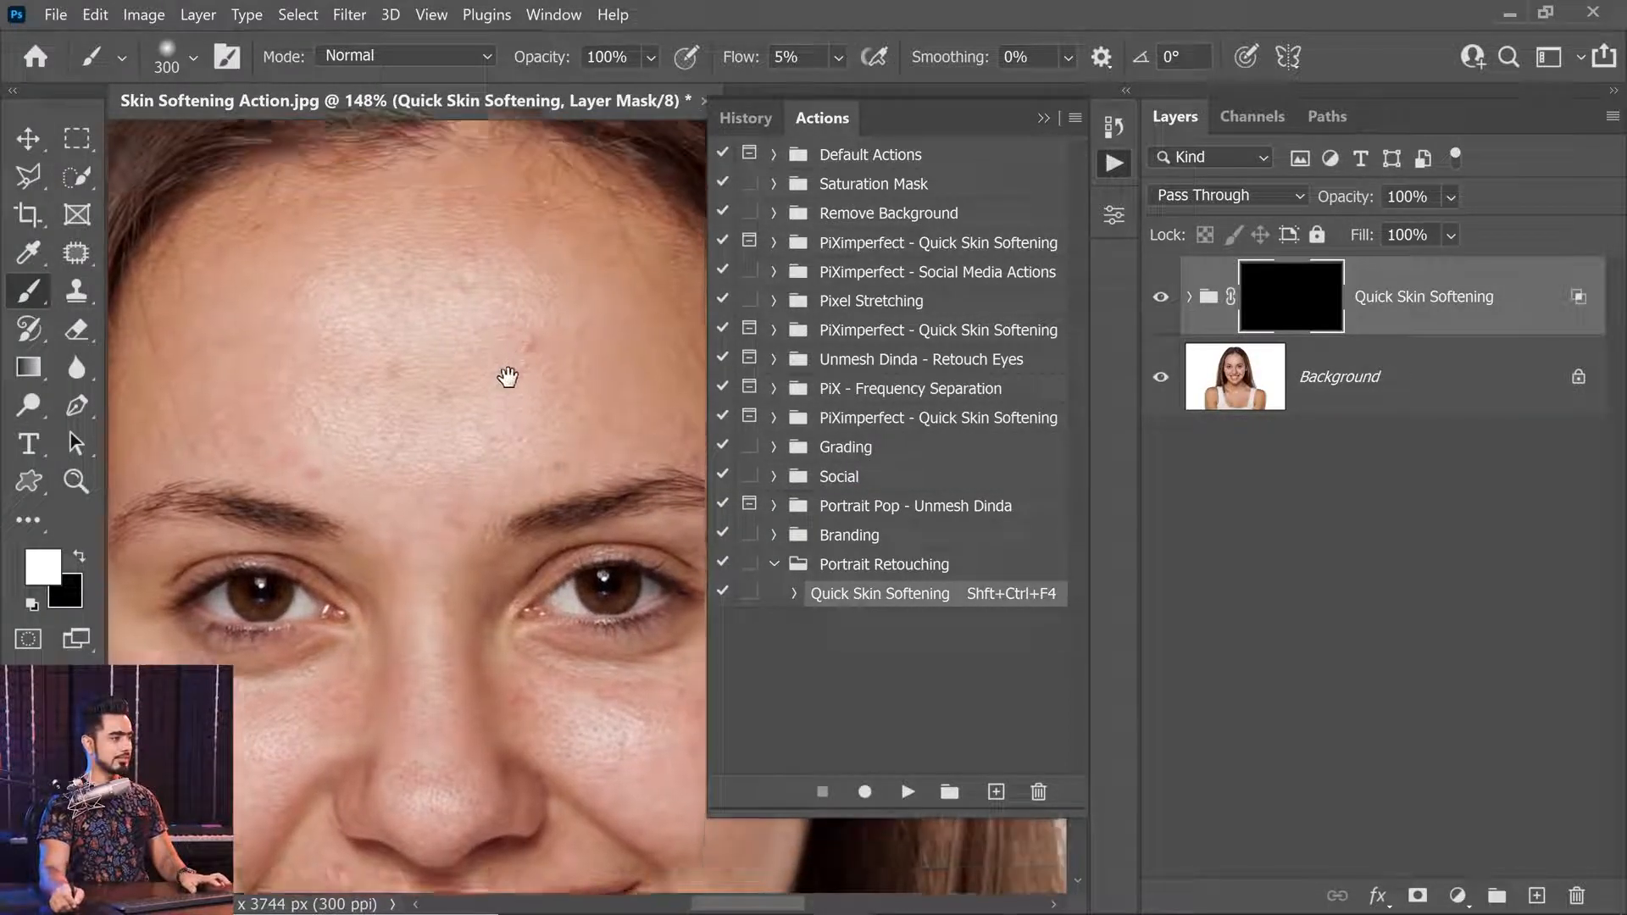
mouse_move(508, 378)
mouse_down()
mouse_move(535, 356)
mouse_move(513, 400)
mouse_move(387, 369)
mouse_up()
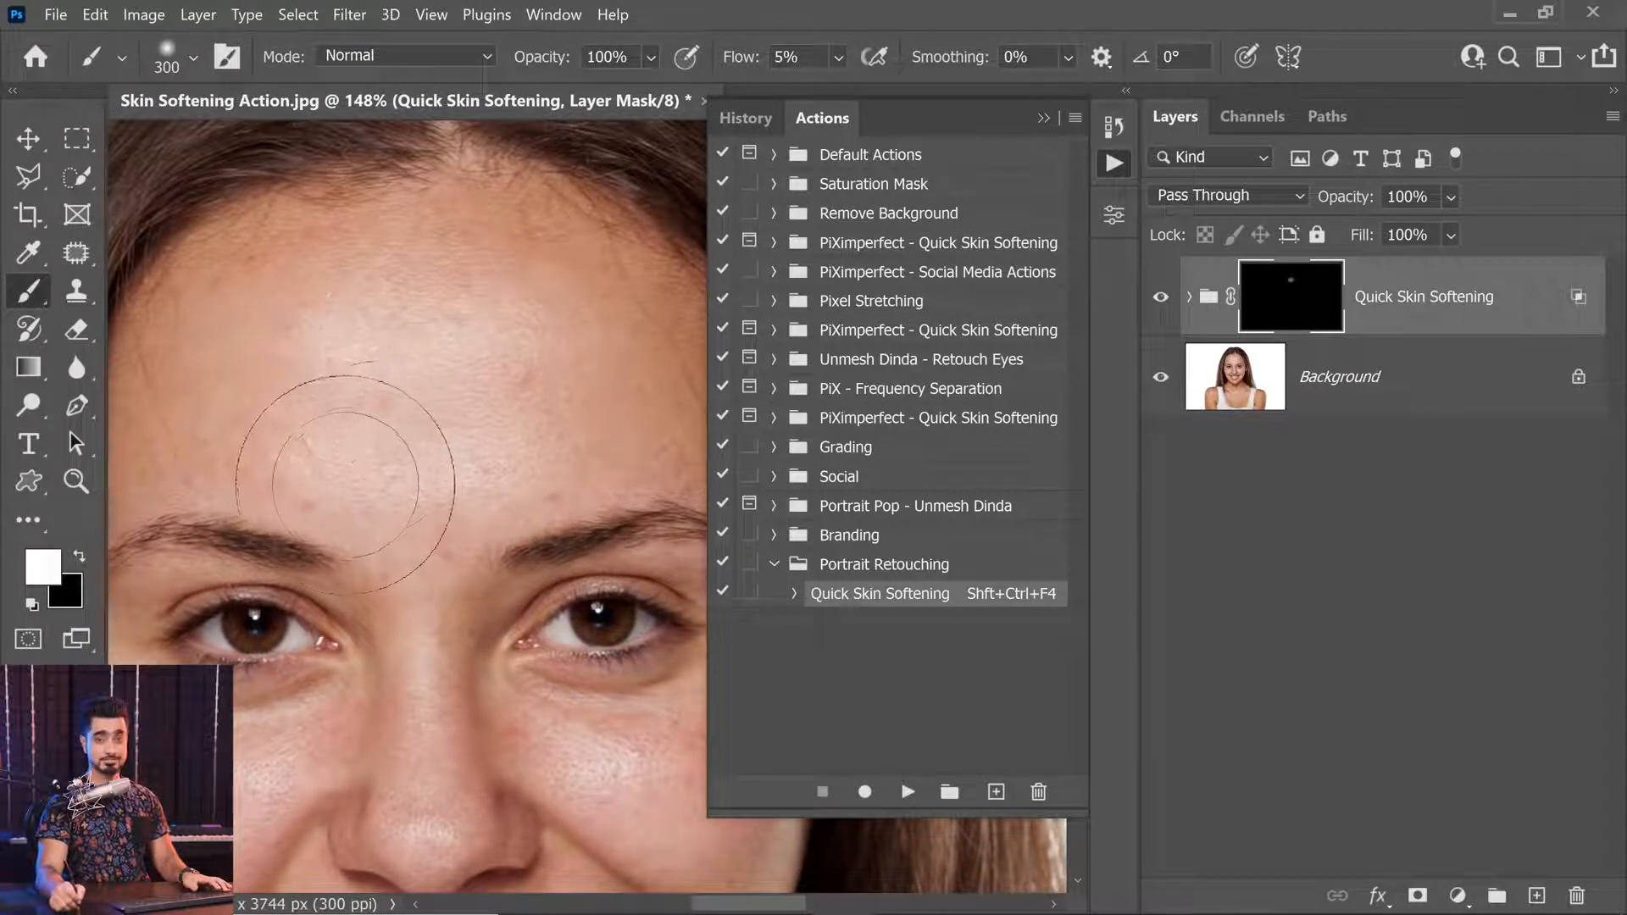
drag(746, 61, 883, 54)
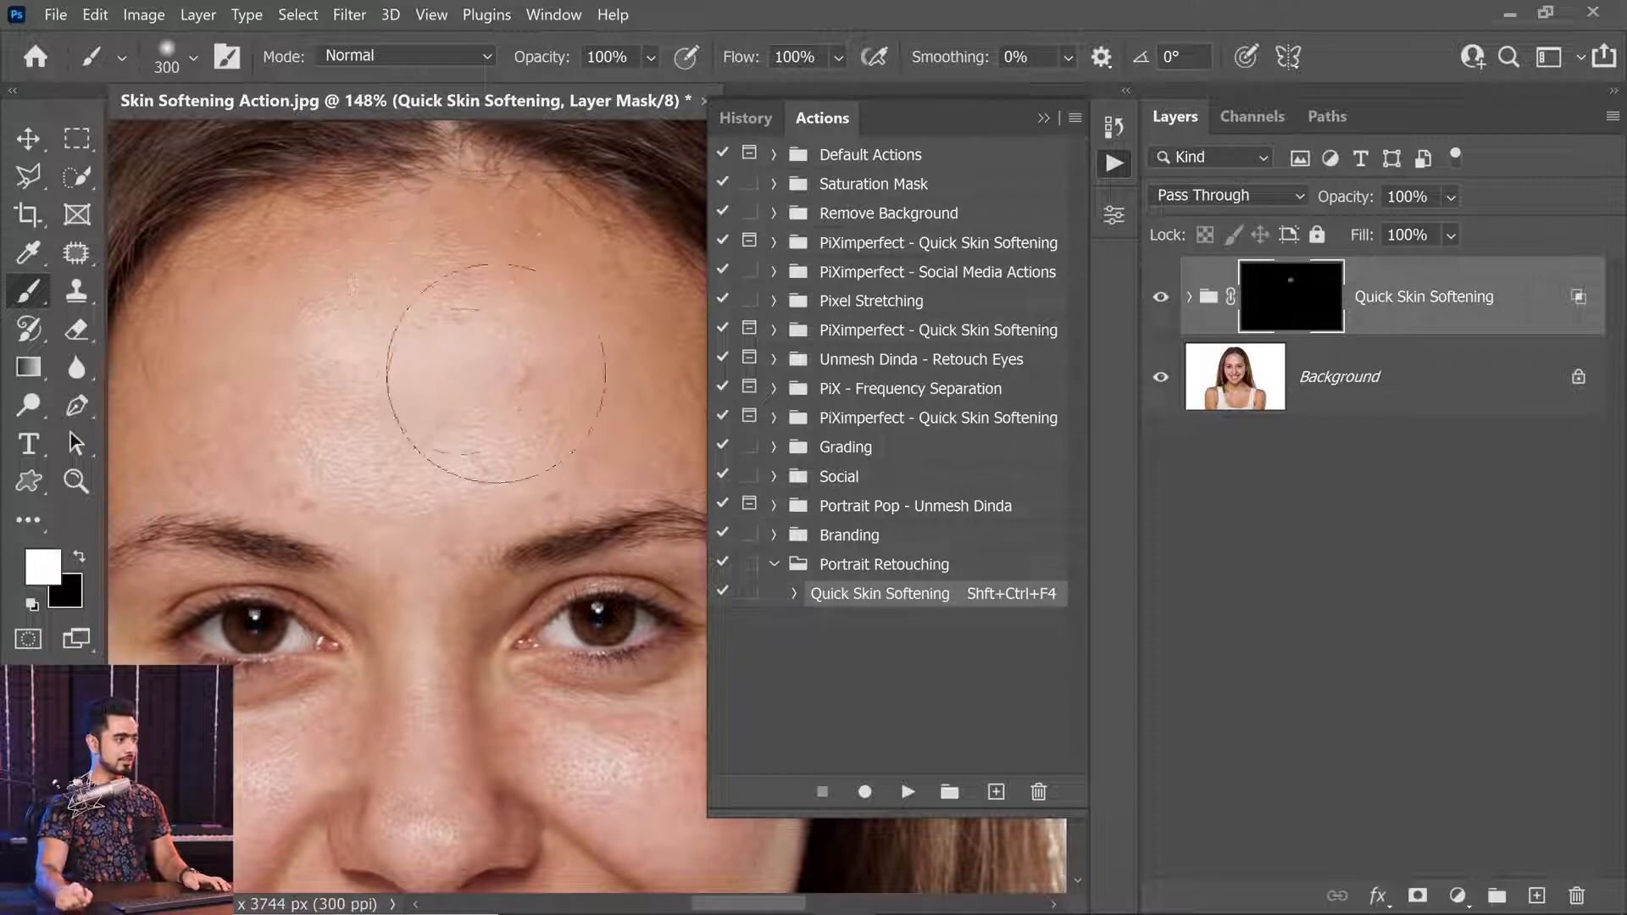
drag(390, 475, 424, 449)
mouse_move(454, 430)
mouse_down()
mouse_move(429, 439)
mouse_move(521, 414)
mouse_move(418, 403)
mouse_up()
Reduce the brush size to 150 and paint white over the cheeks and nose on the group's mask.
key(bracketleft)
key(bracketleft)
mouse_move(429, 527)
mouse_down()
mouse_move(455, 528)
mouse_move(552, 433)
mouse_move(514, 480)
mouse_up()
mouse_move(437, 581)
mouse_down()
mouse_move(331, 639)
mouse_move(335, 756)
mouse_move(322, 673)
mouse_up()
drag(557, 528, 235, 532)
mouse_move(356, 591)
mouse_down()
mouse_move(570, 587)
mouse_move(611, 577)
mouse_move(633, 538)
mouse_move(416, 495)
mouse_up()
key(bracketleft)
key(bracketleft)
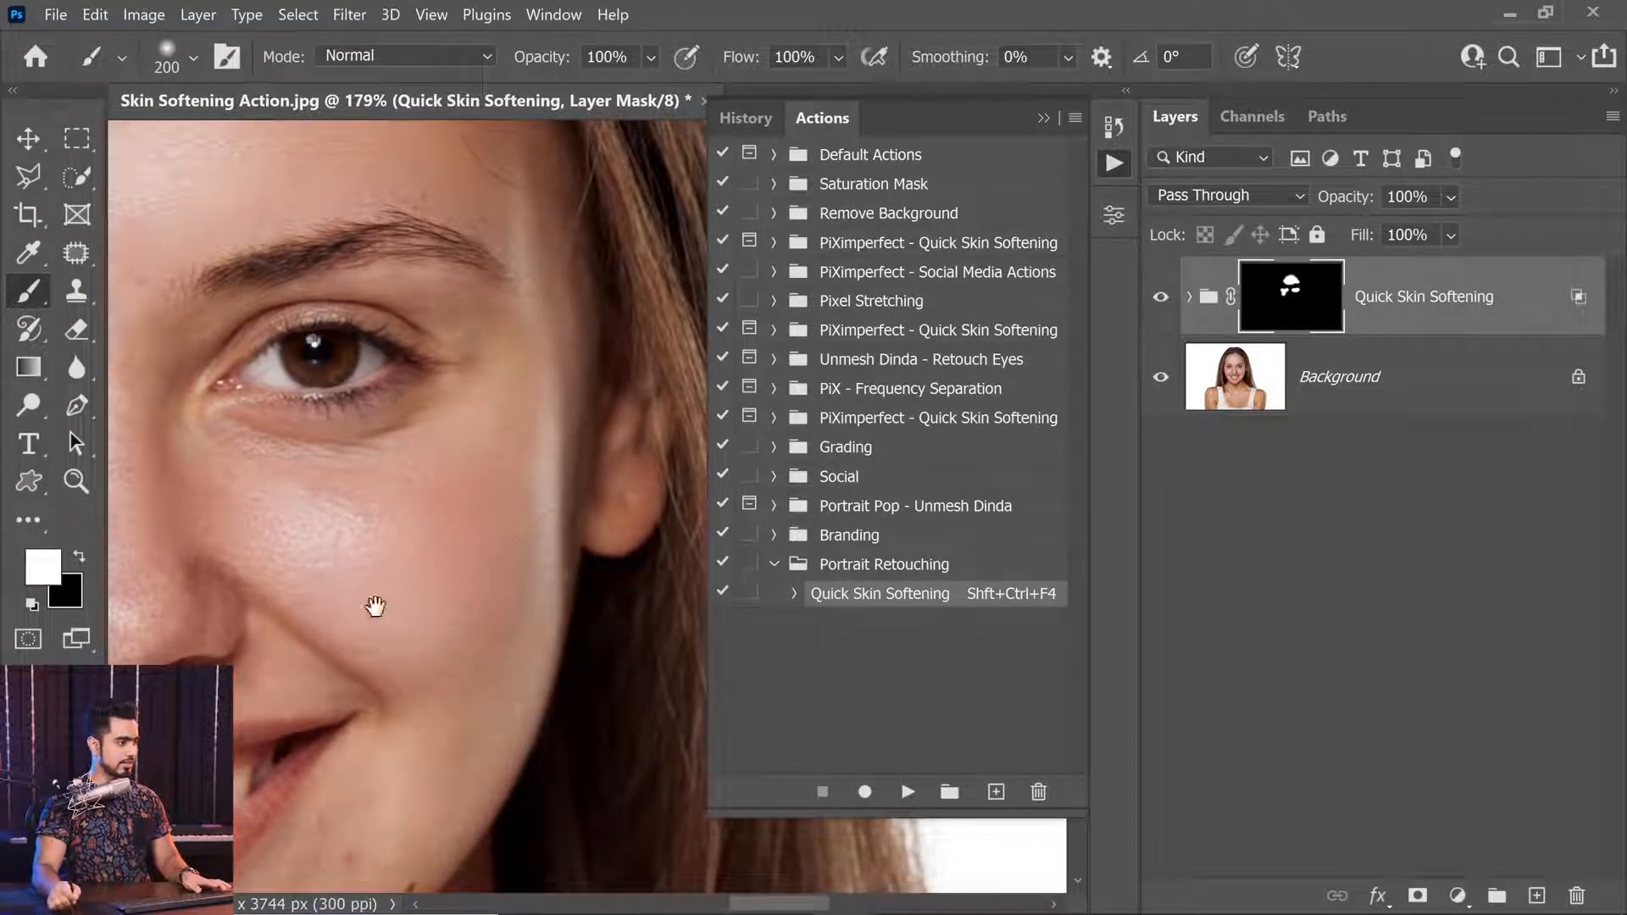
drag(364, 576, 690, 614)
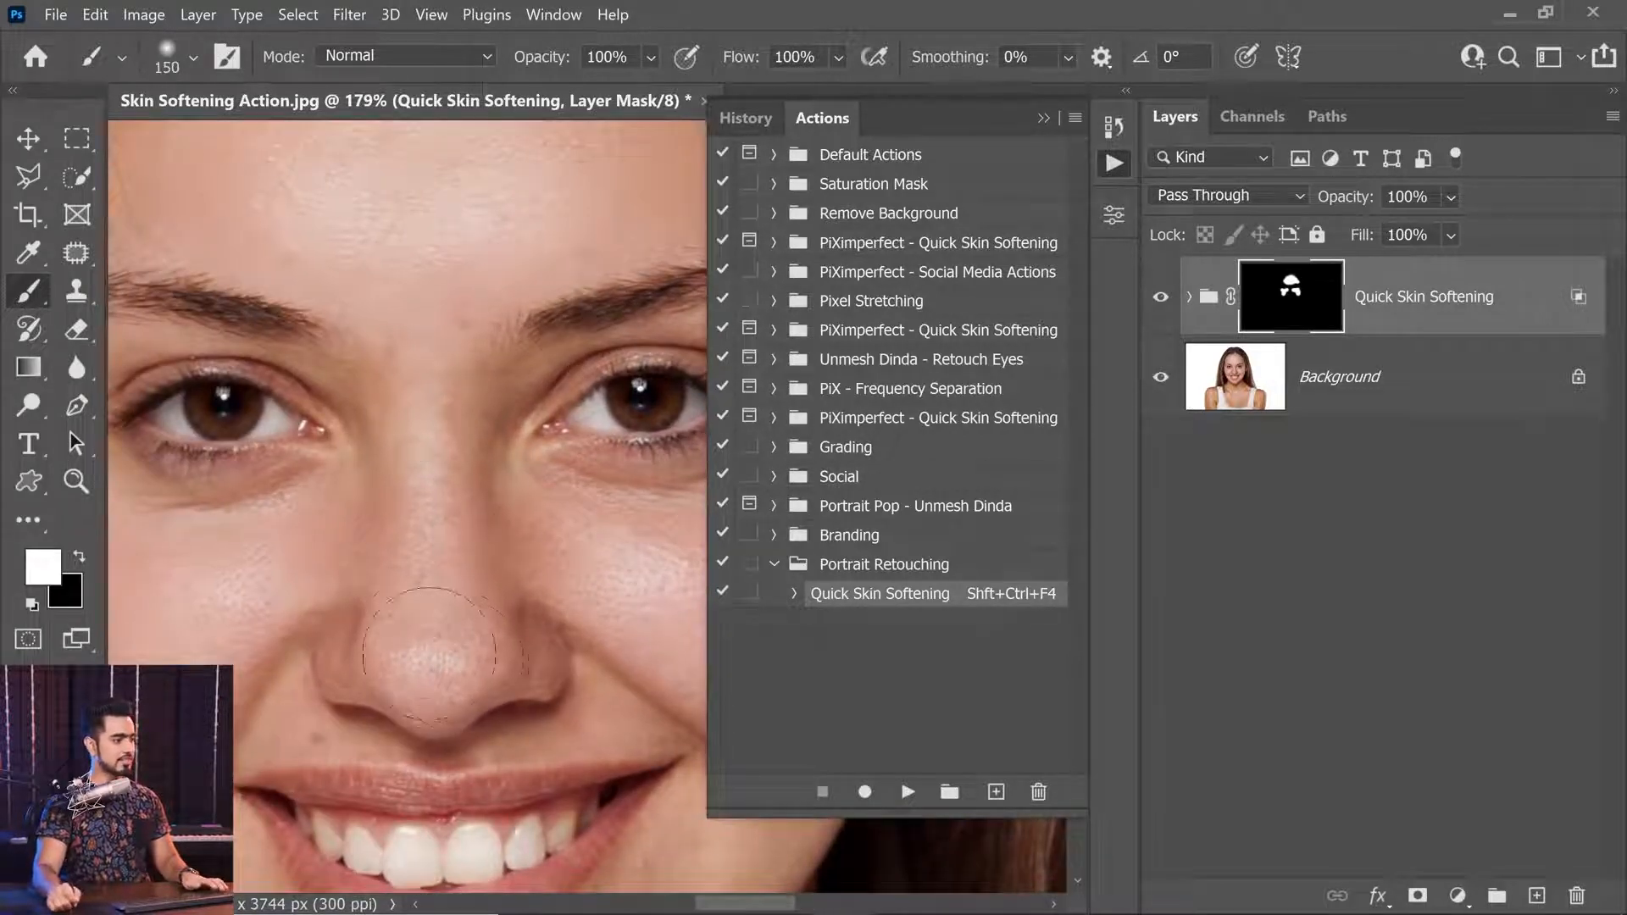
scroll(504, 454, down, 2)
mouse_move(503, 455)
mouse_down()
mouse_move(472, 436)
mouse_move(472, 498)
mouse_move(469, 445)
mouse_up()
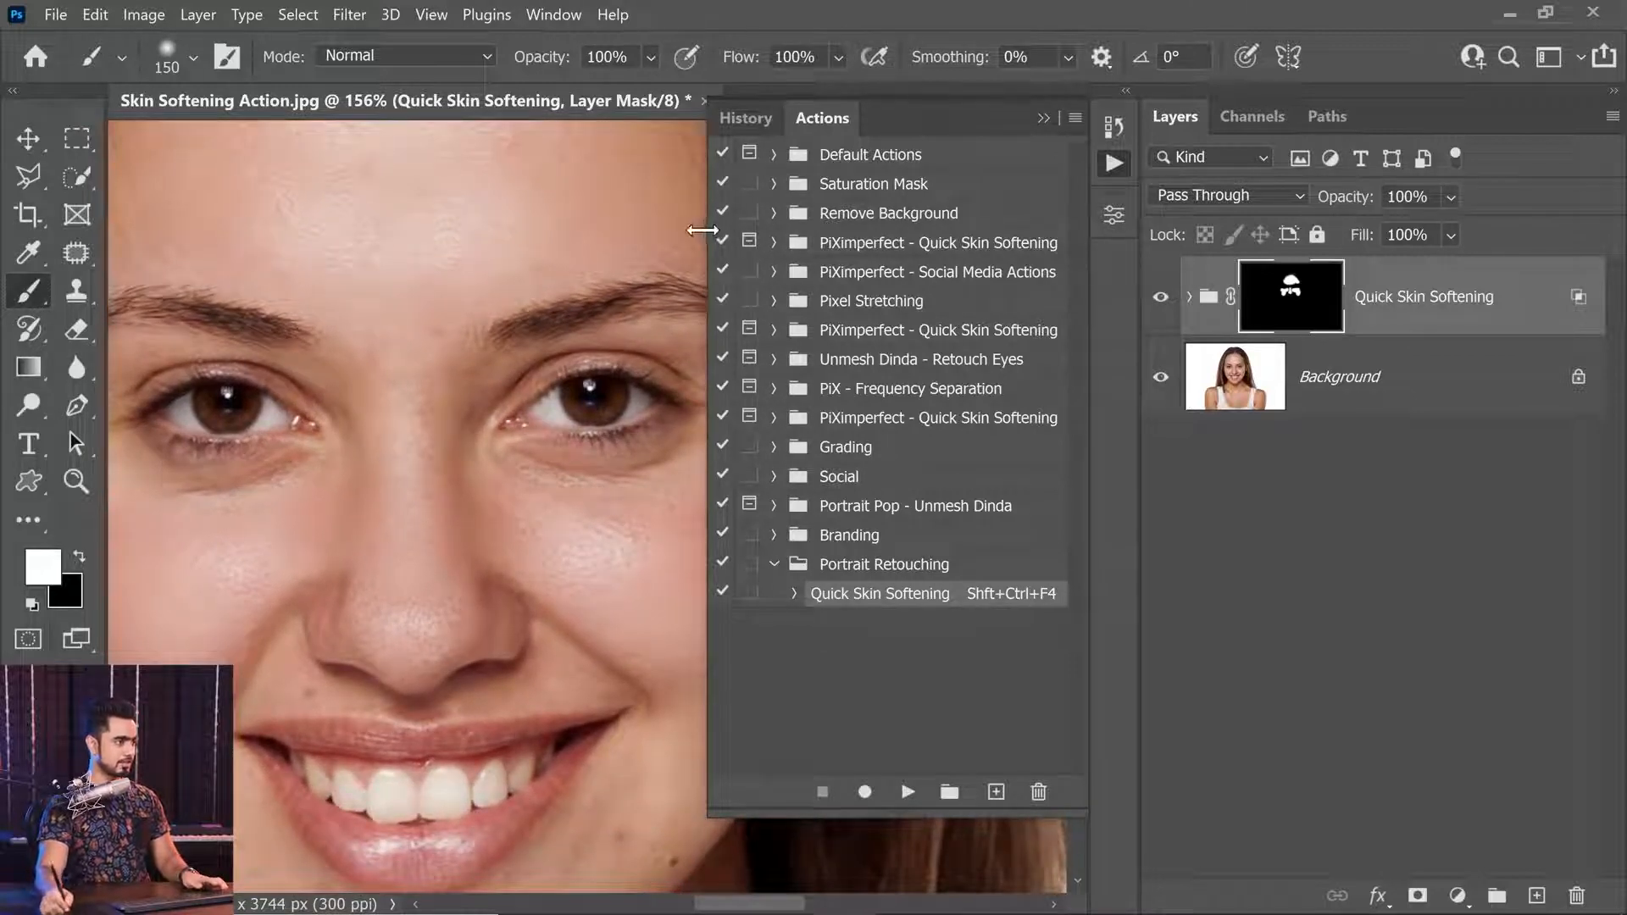
Toggle the visibility of the Quick Skin Softening group to compare the skin before and after.
drag(704, 225, 826, 229)
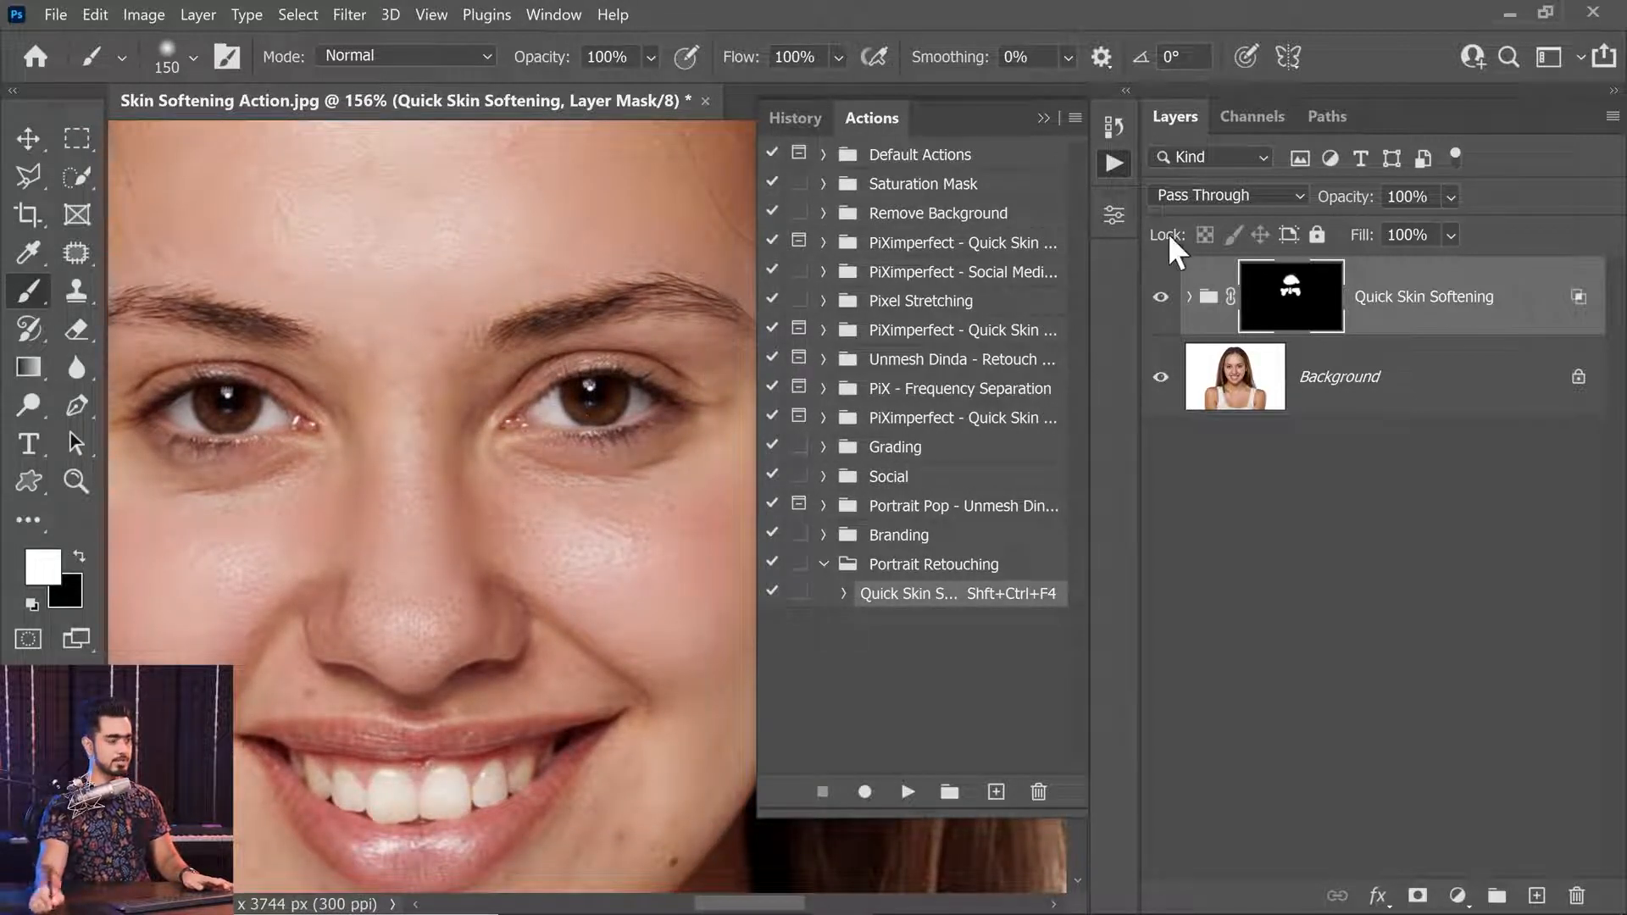
click(1161, 299)
click(1161, 299)
click(1160, 298)
click(1163, 299)
click(1161, 299)
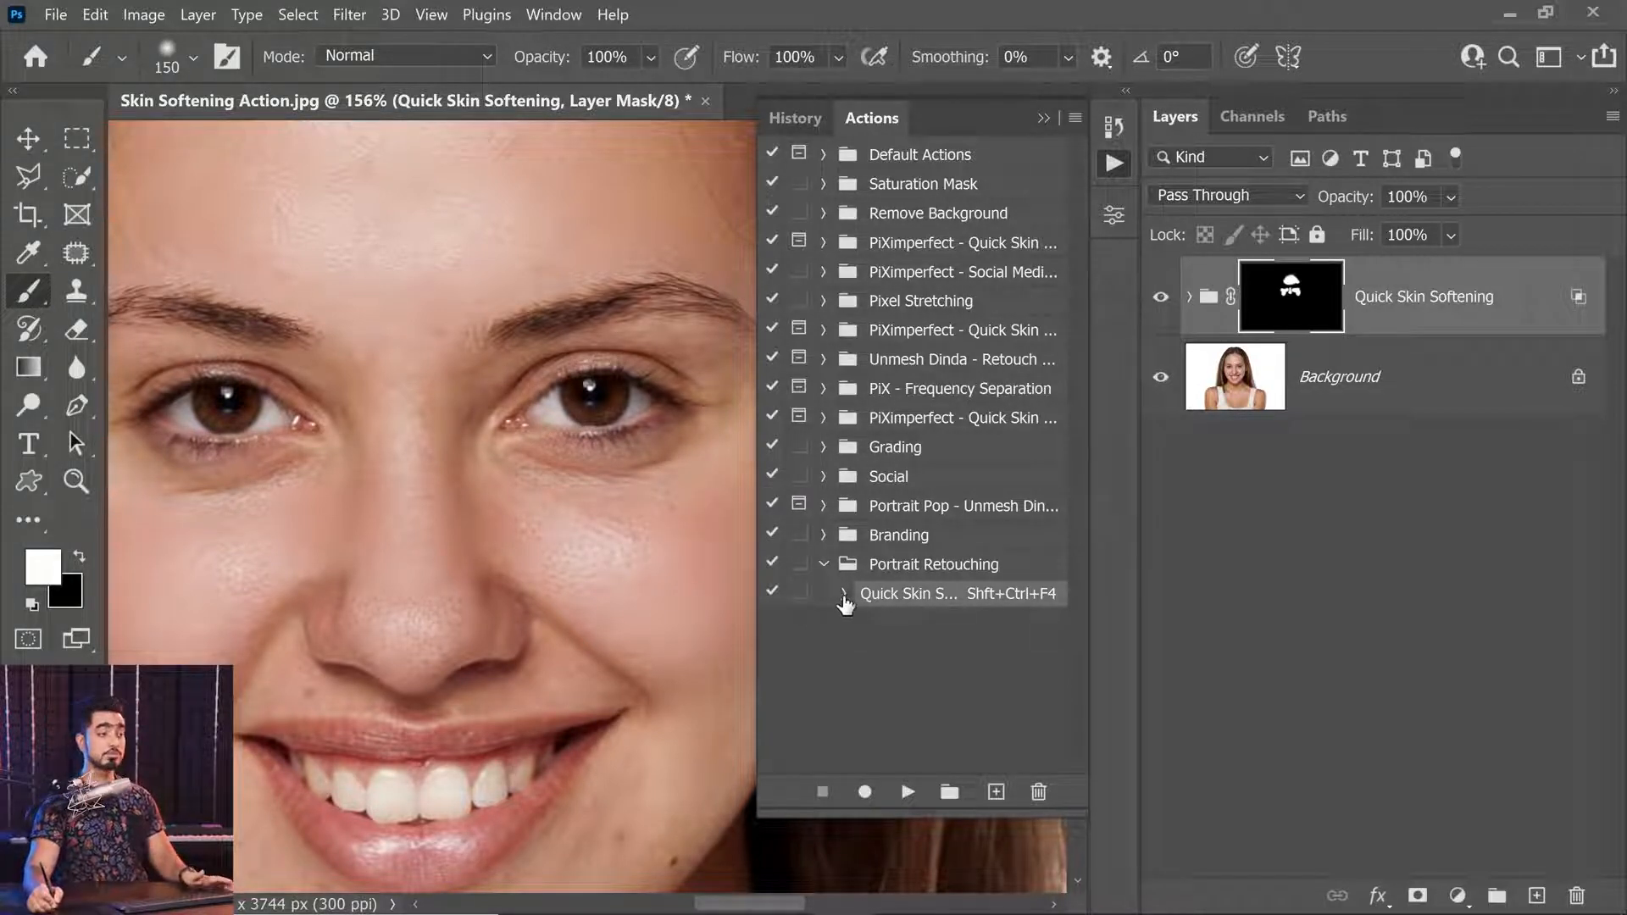
Enable the dialog prompts for the Surface Blur and High Pass steps of the Quick Skin Softening action.
click(844, 593)
drag(1081, 426, 1076, 627)
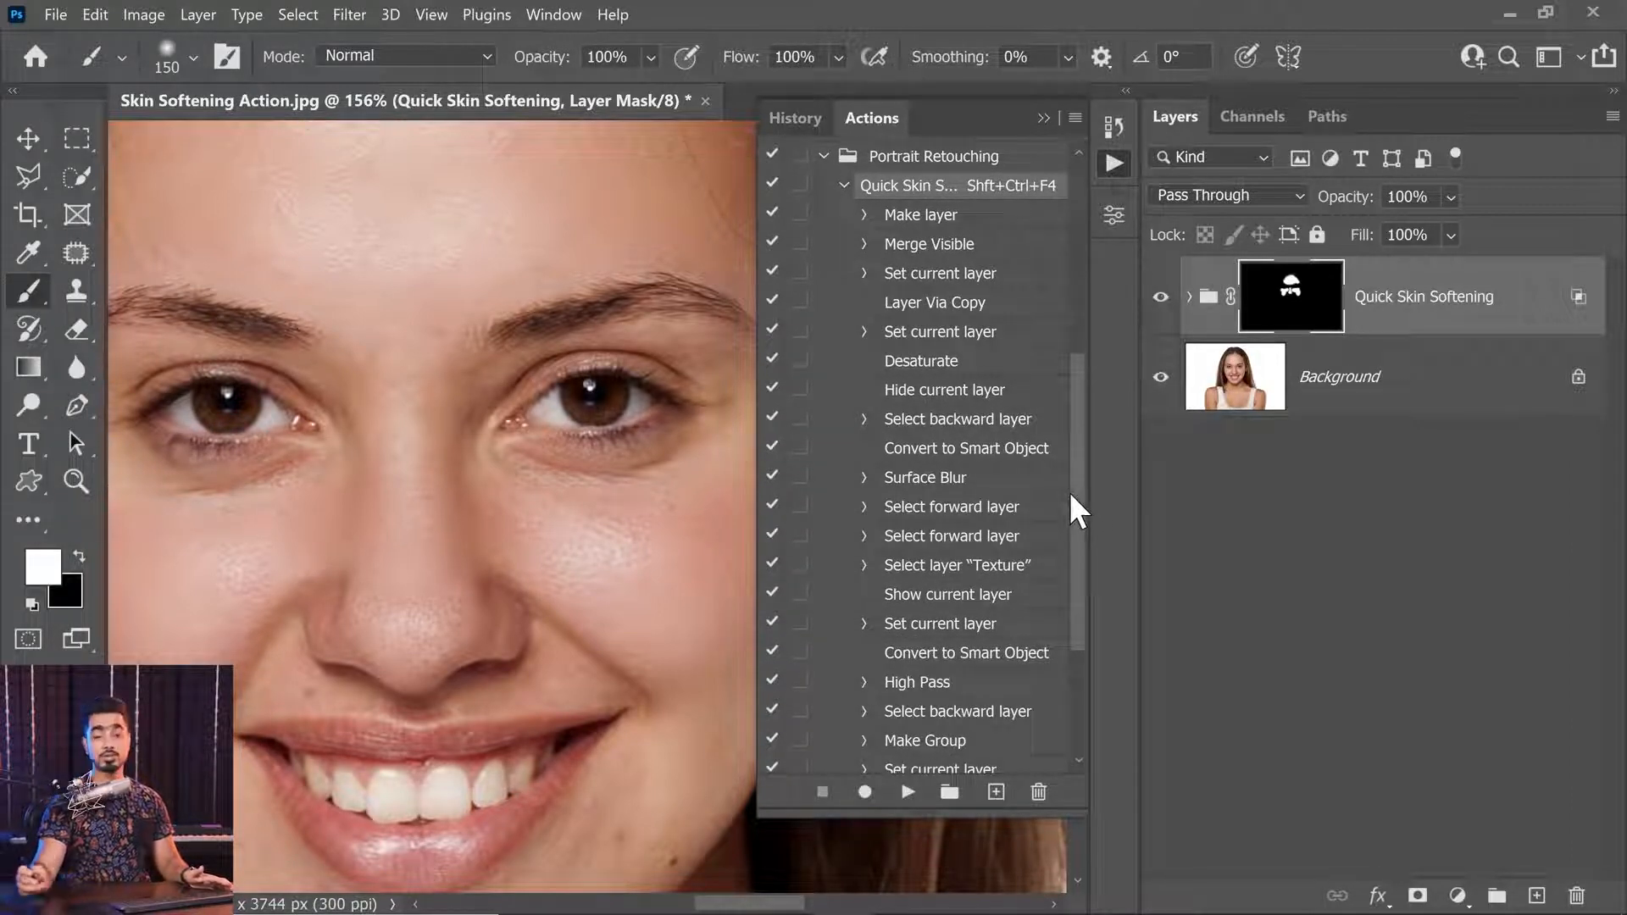
click(799, 477)
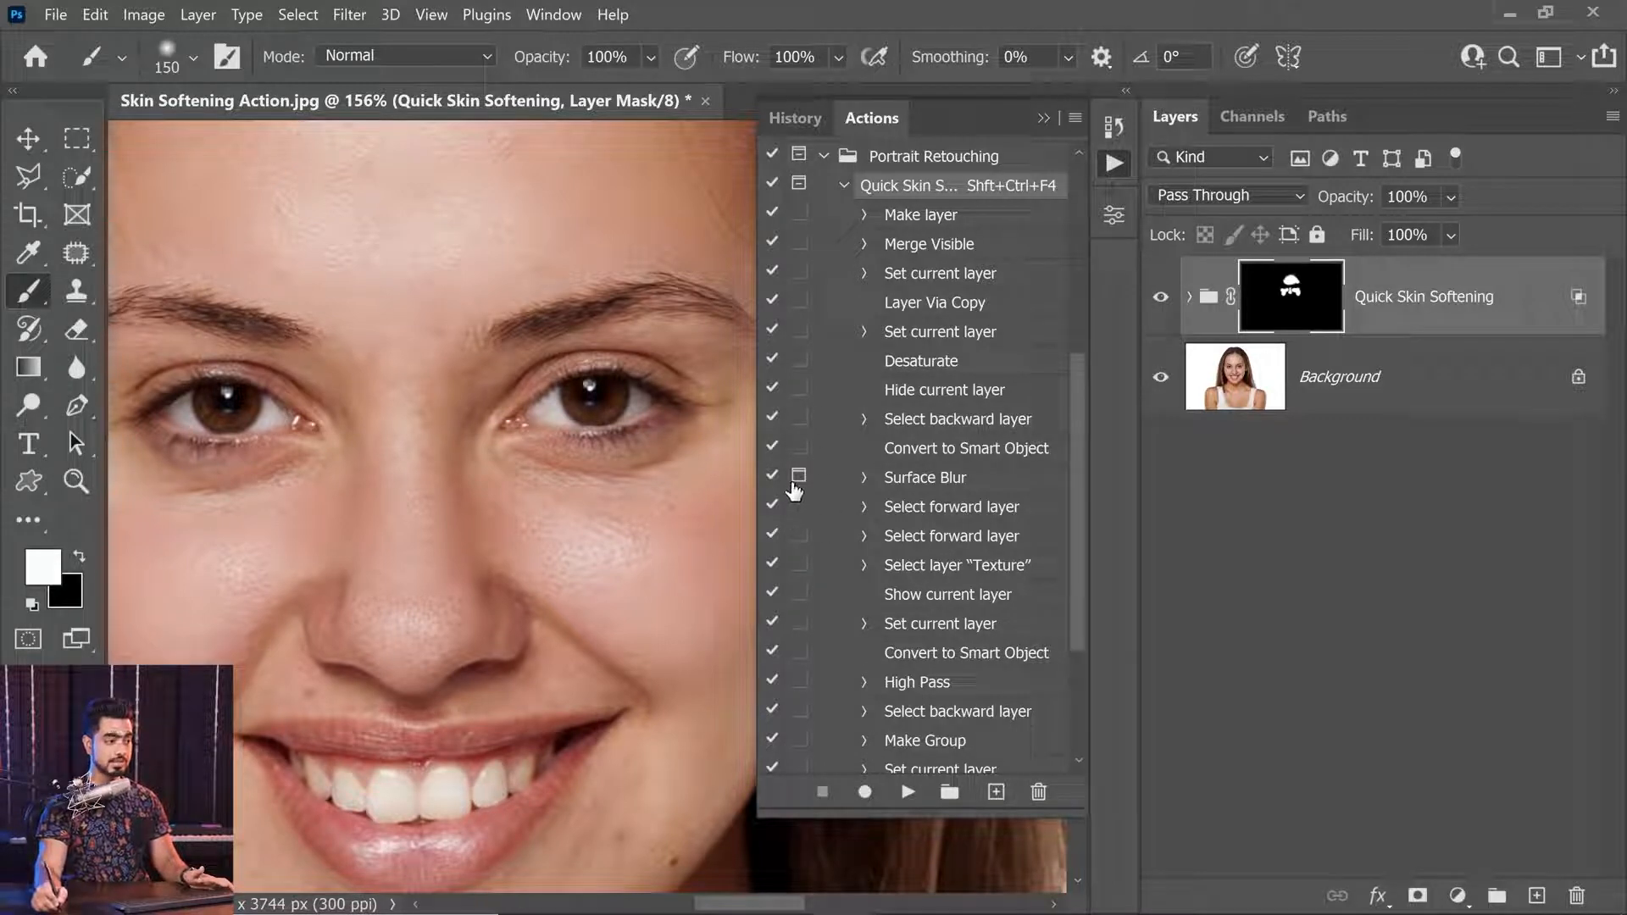
click(799, 681)
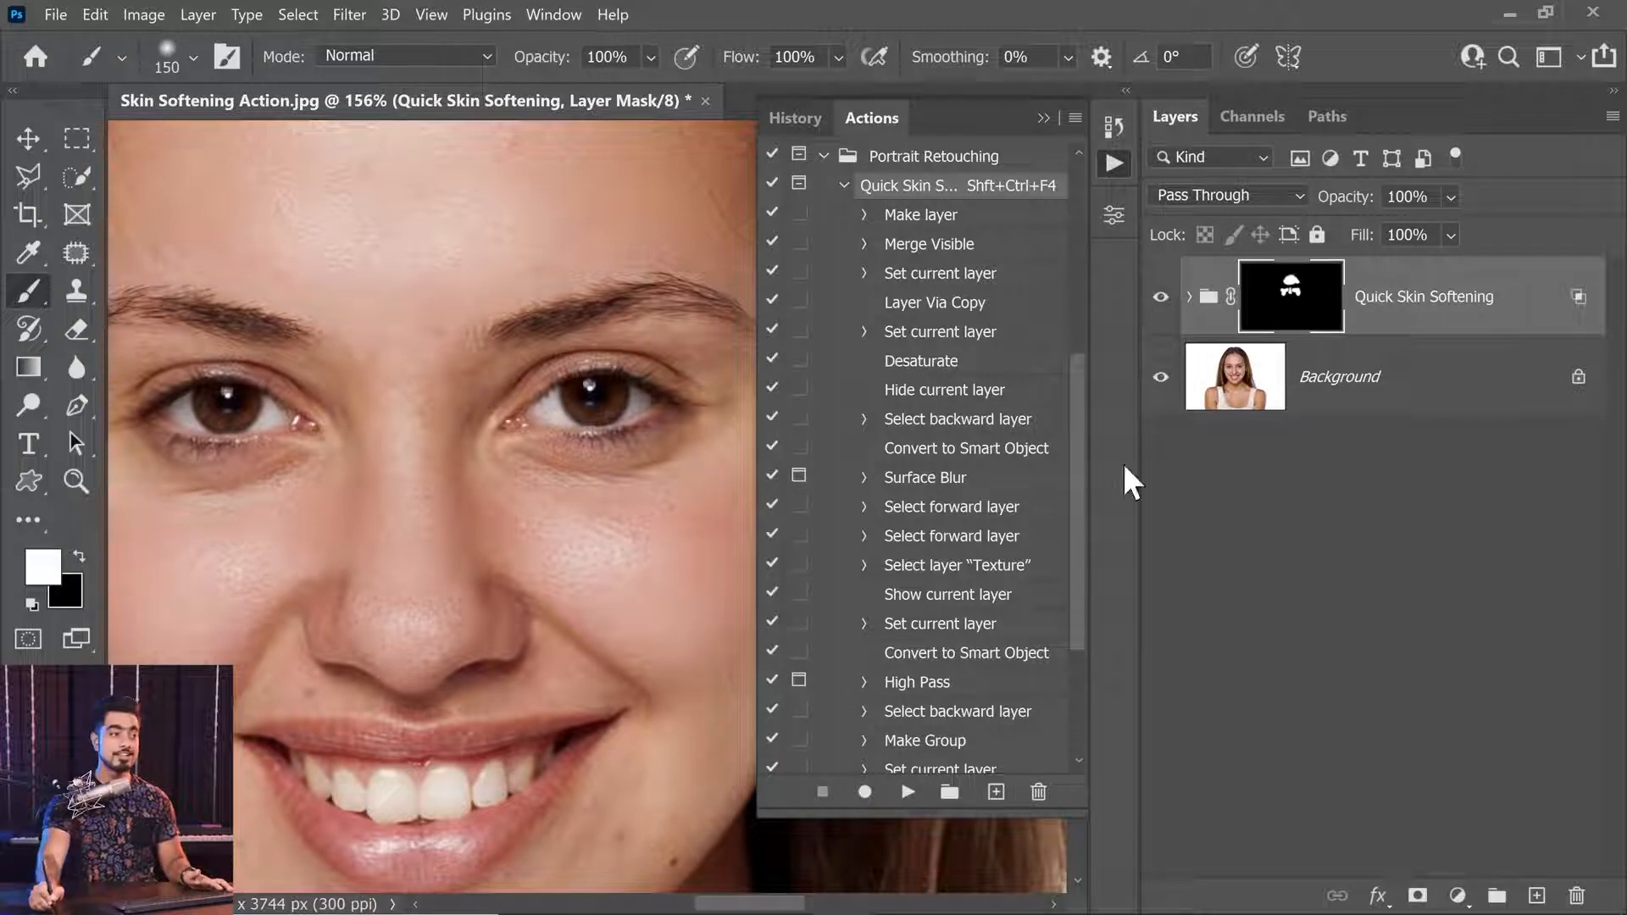
Delete the layer group and replay the action, accepting Surface Blur at radius 32, threshold 20 and High Pass at radius 6.0.
drag(1572, 316, 1577, 895)
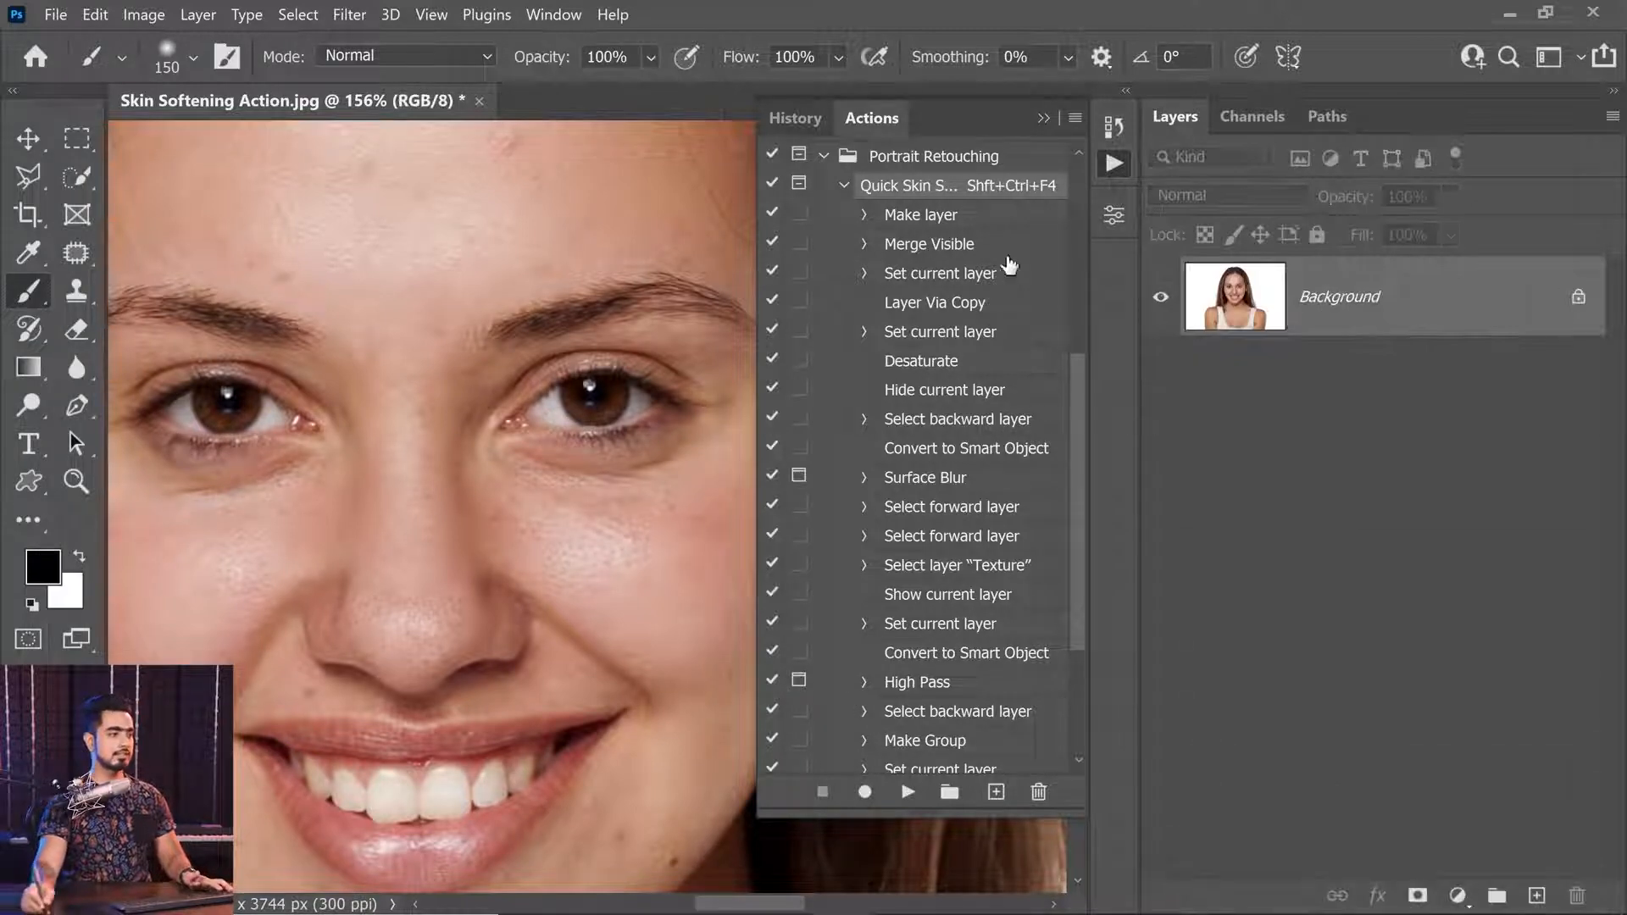
click(907, 791)
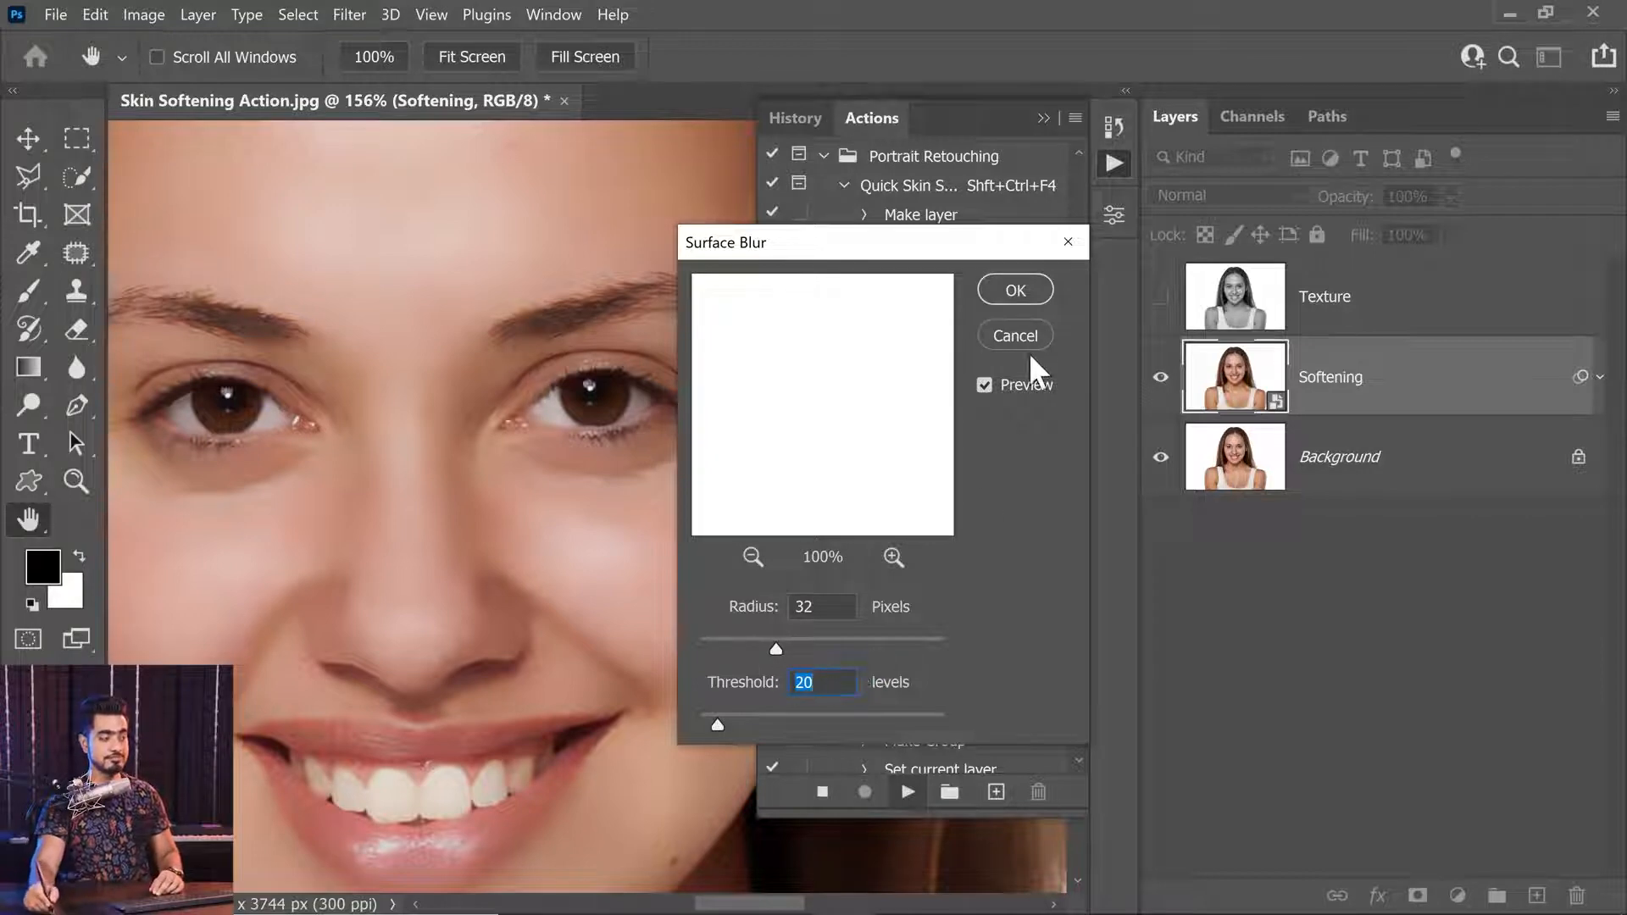
click(1034, 286)
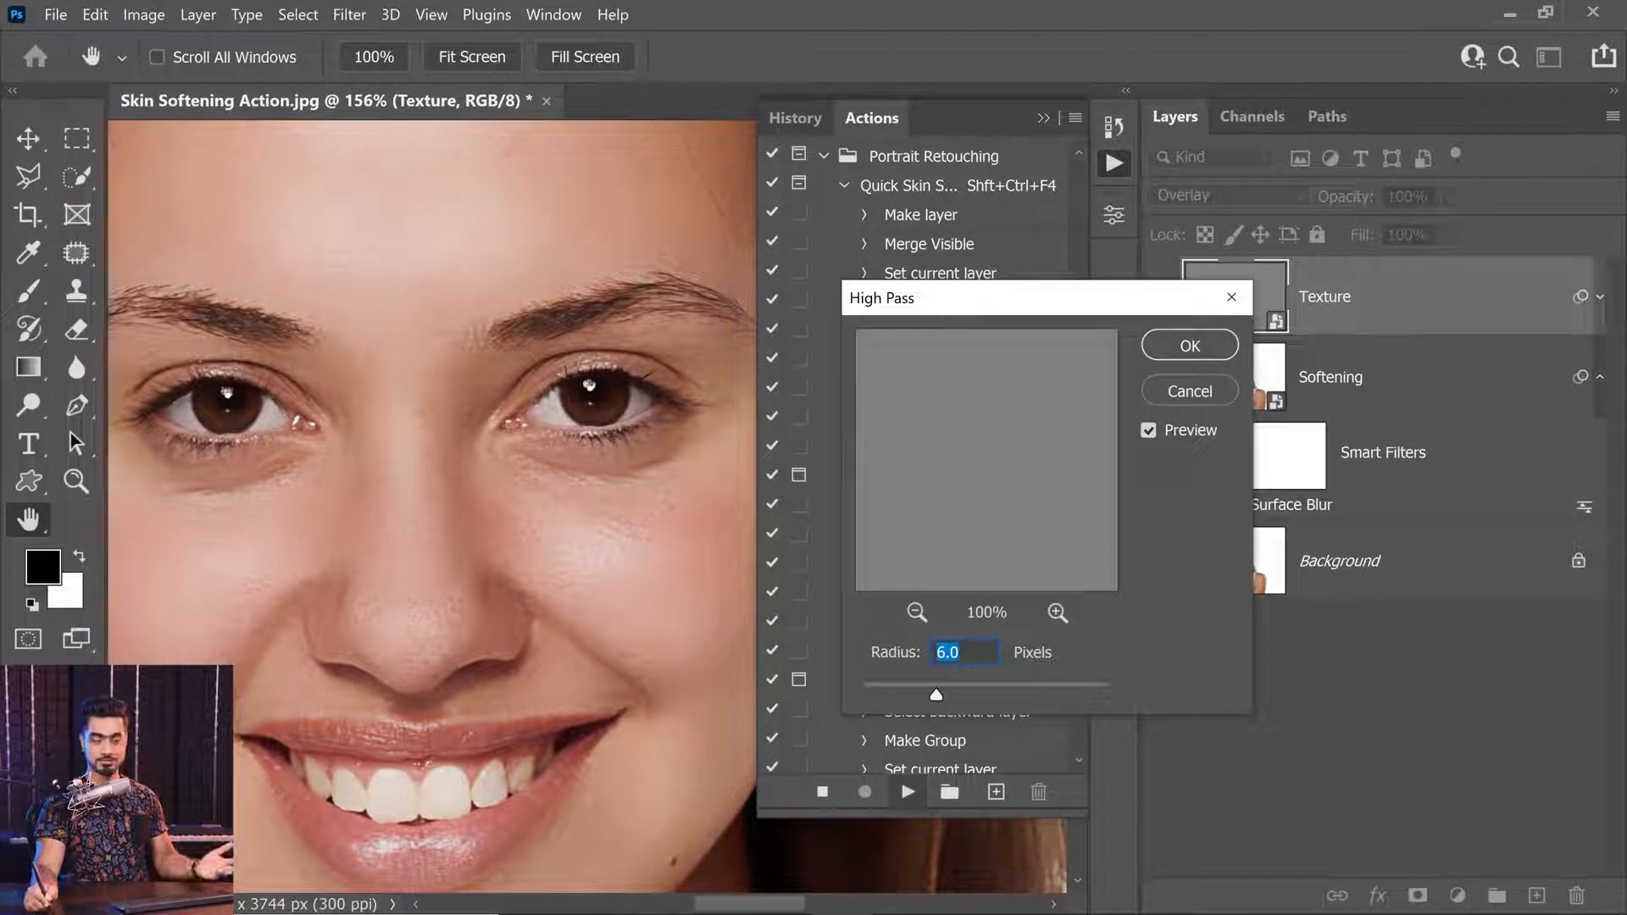
click(1188, 350)
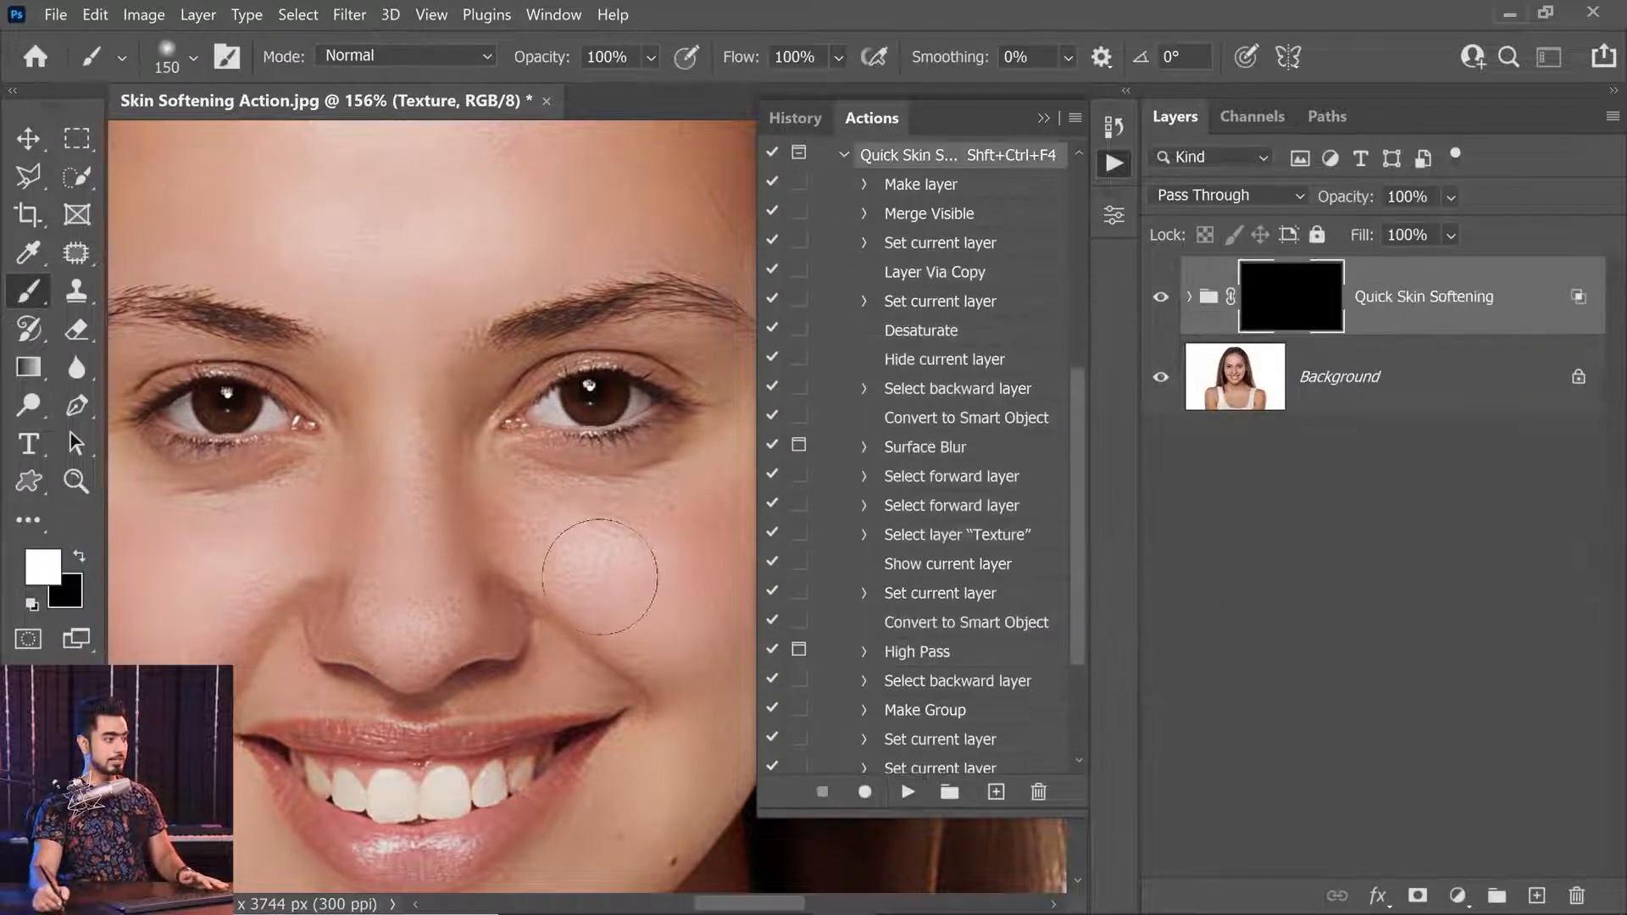
scroll(473, 299, down, 1)
drag(472, 299, 483, 413)
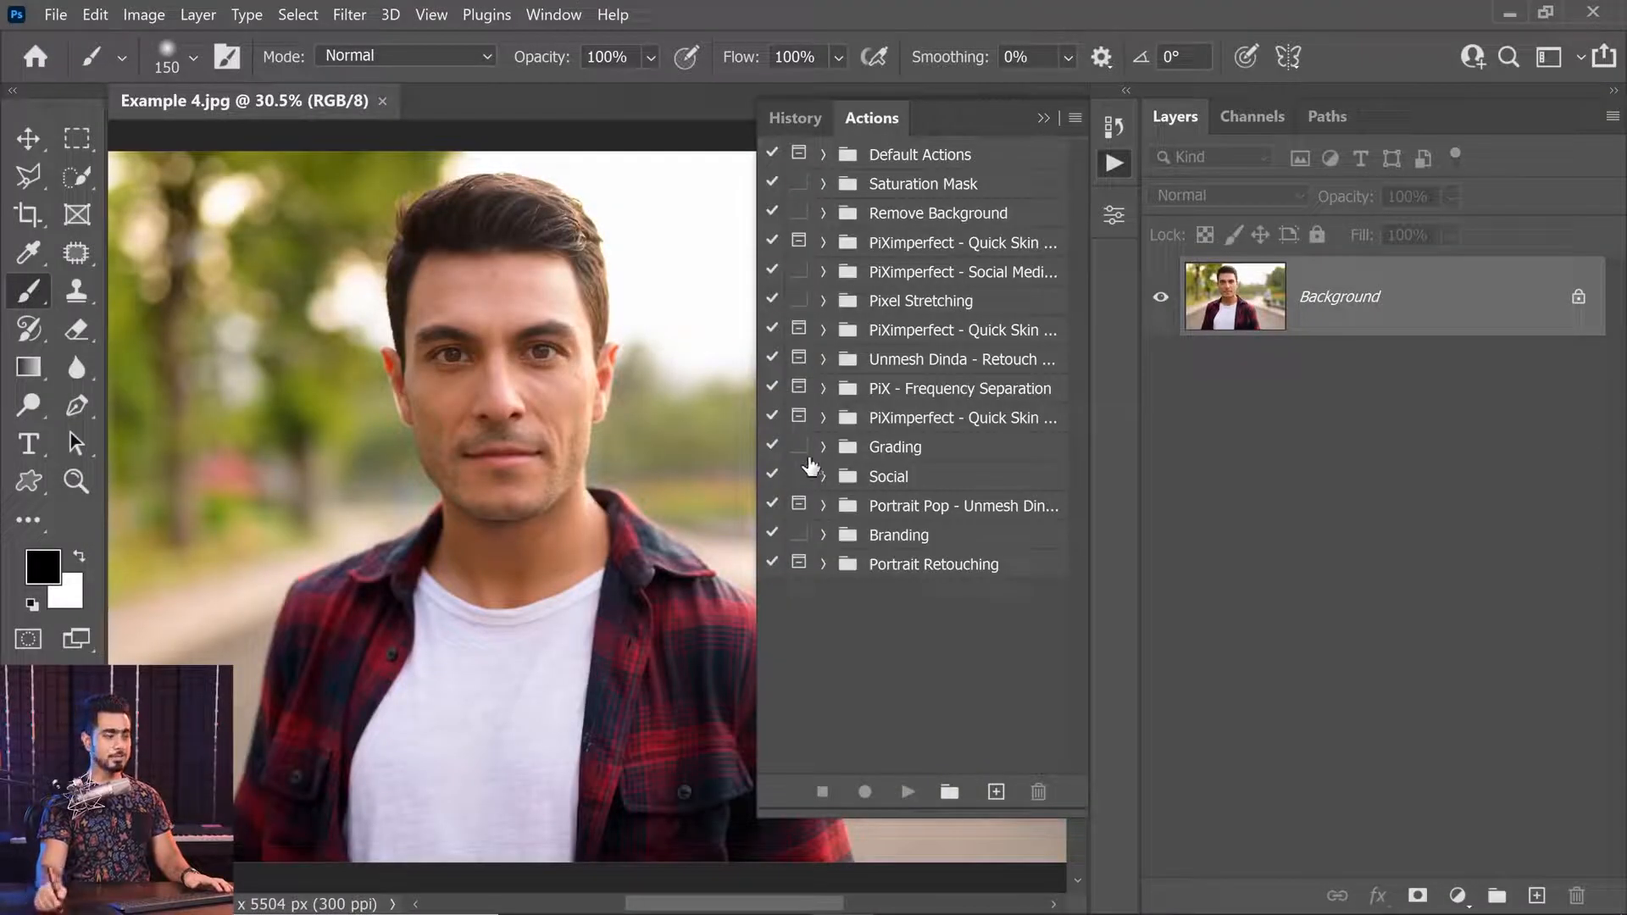
Play the Portrait Pop action on Example 4.jpg.
click(824, 508)
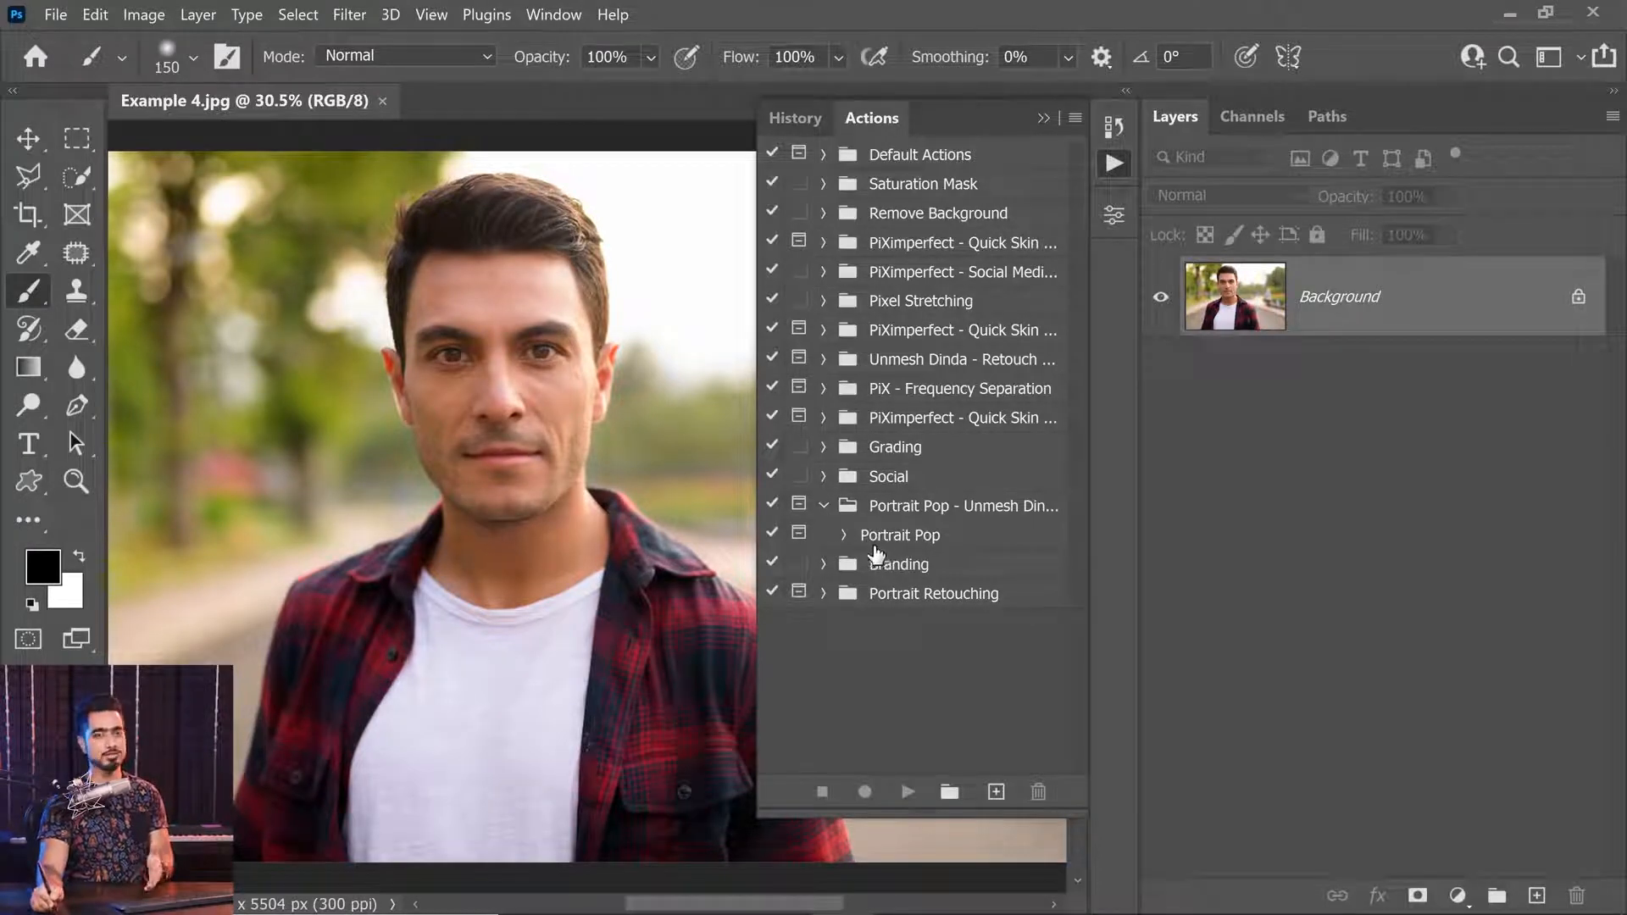
click(903, 538)
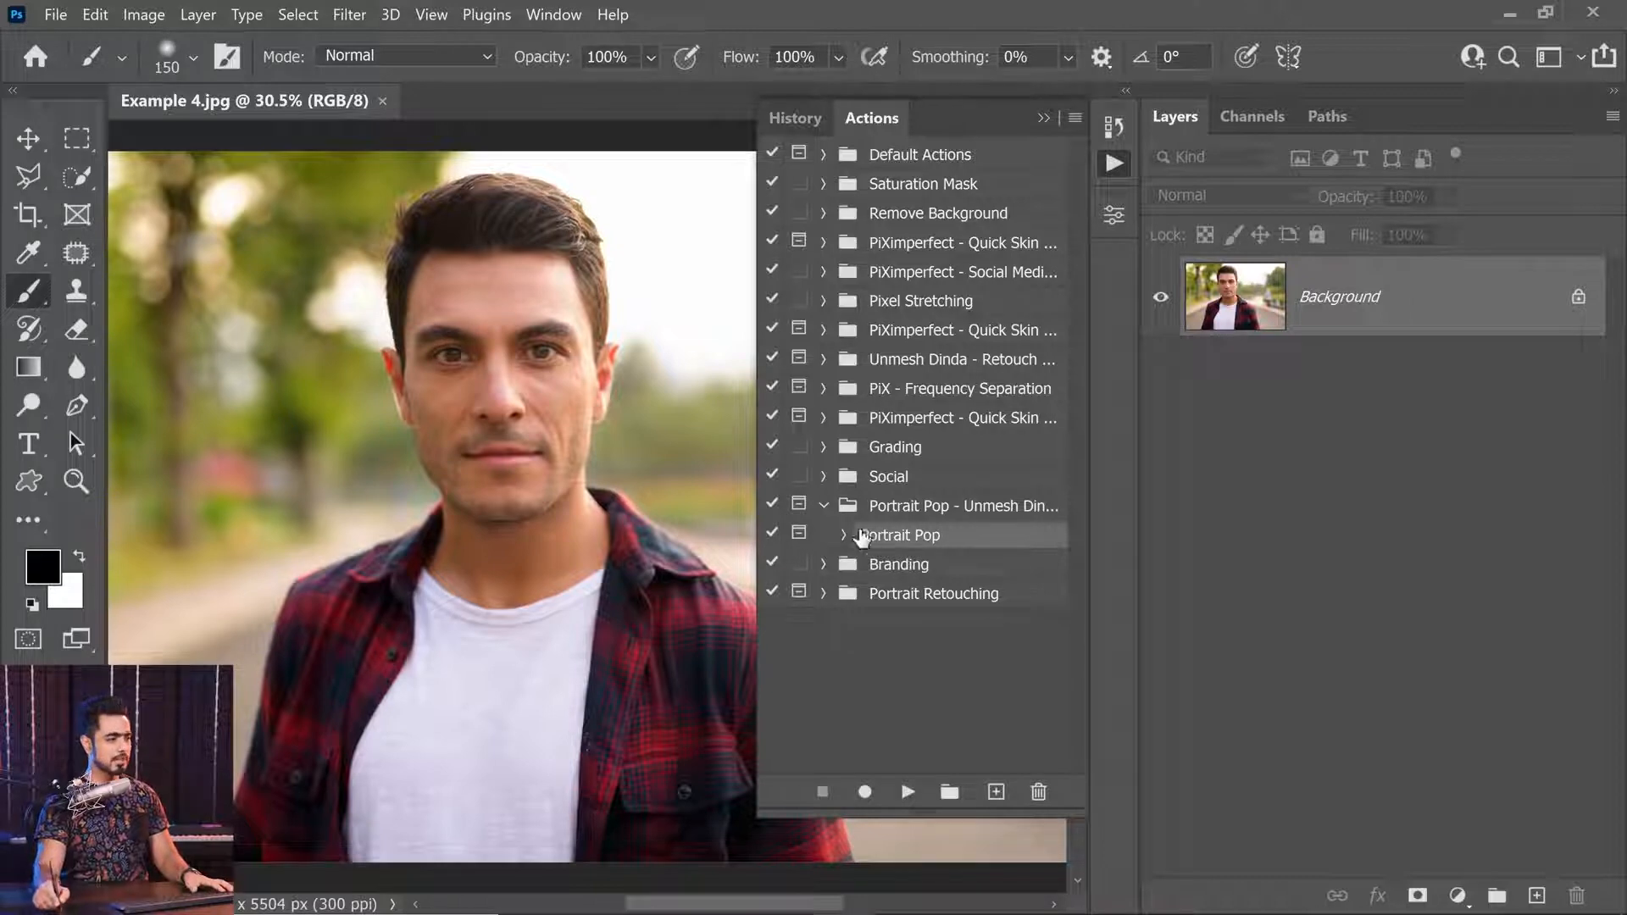
scroll(582, 345, up, 5)
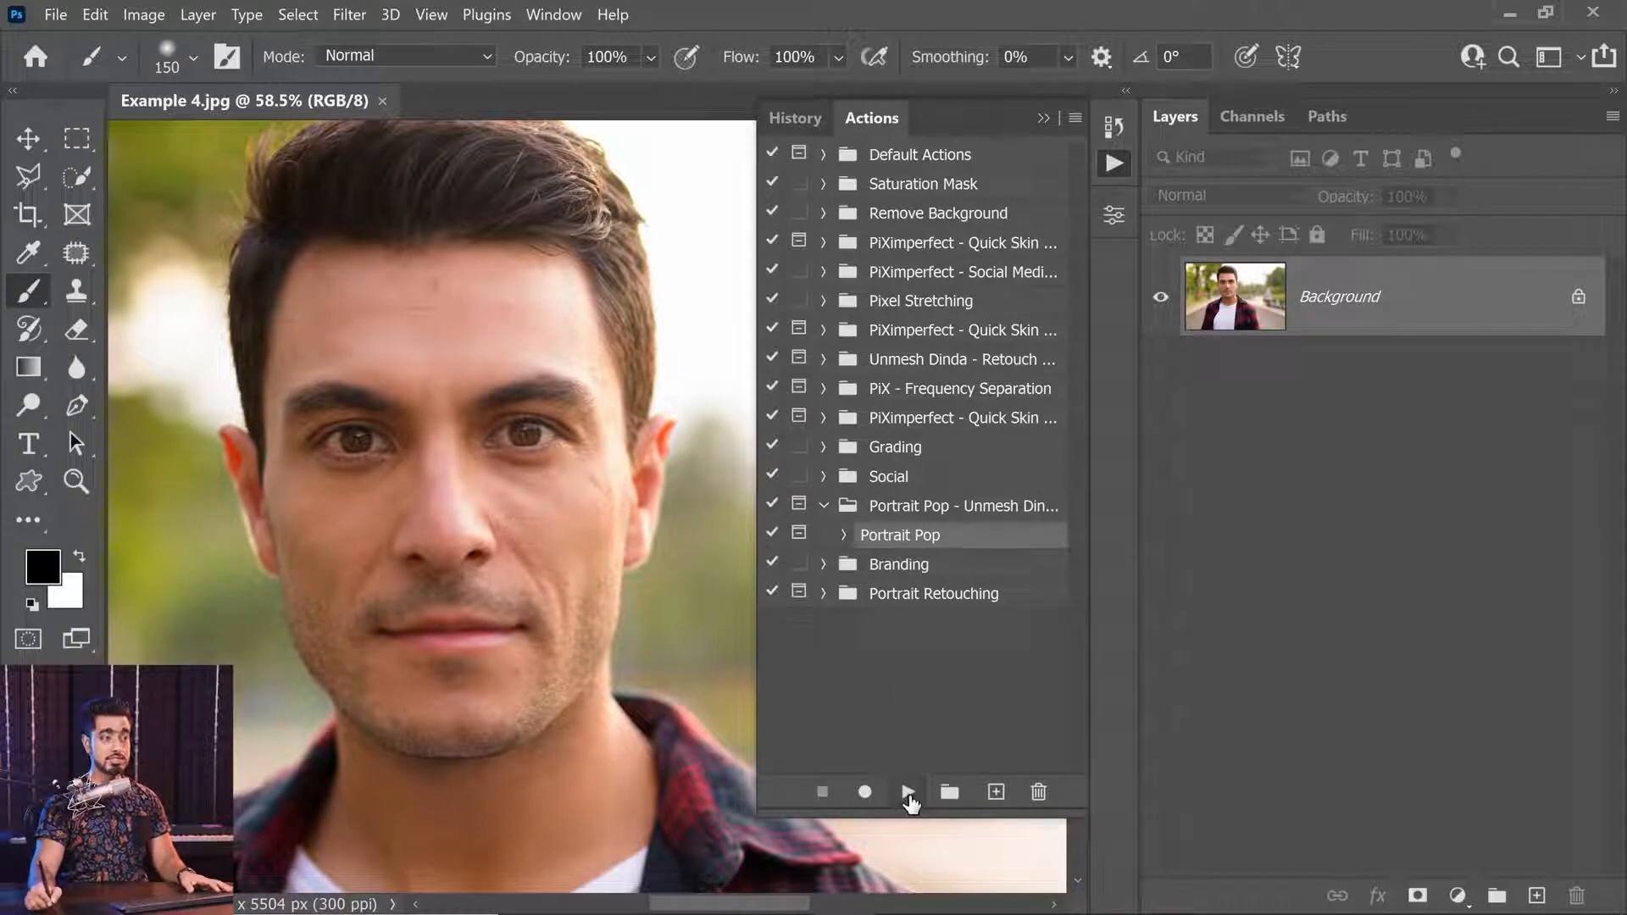
click(908, 793)
drag(435, 316, 624, 335)
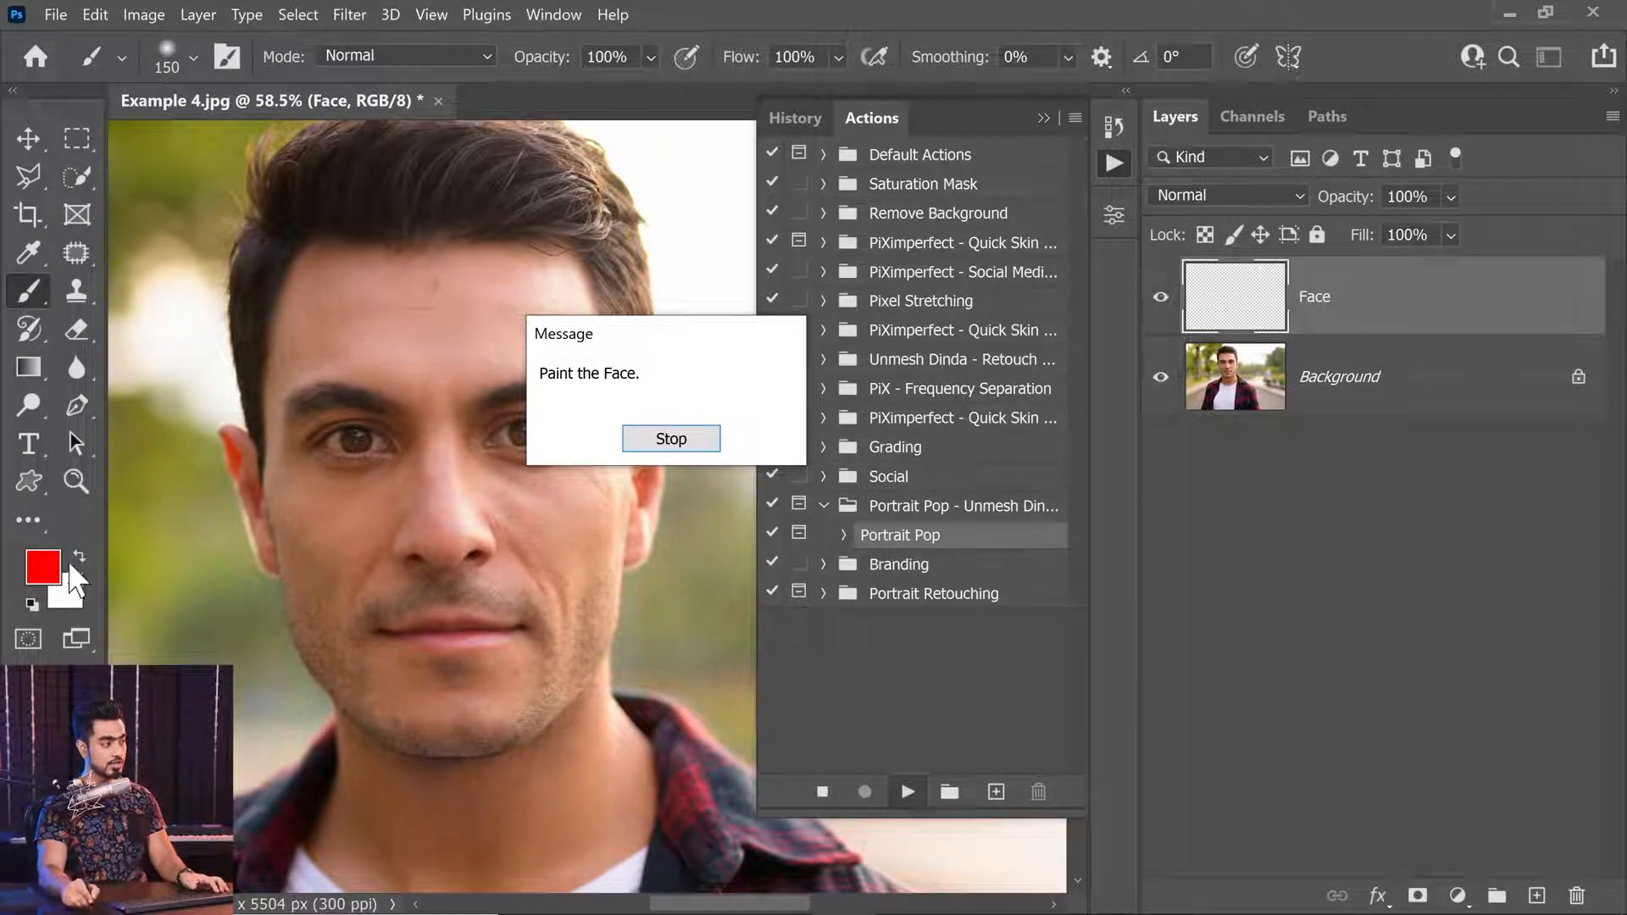
Pause the action at the face prompt and paint the whole face red on the Face layer with a 500 px brush.
click(671, 439)
key(bracketright)
key(bracketright)
key(bracketright)
key(bracketright)
drag(466, 283, 445, 300)
drag(452, 319, 442, 388)
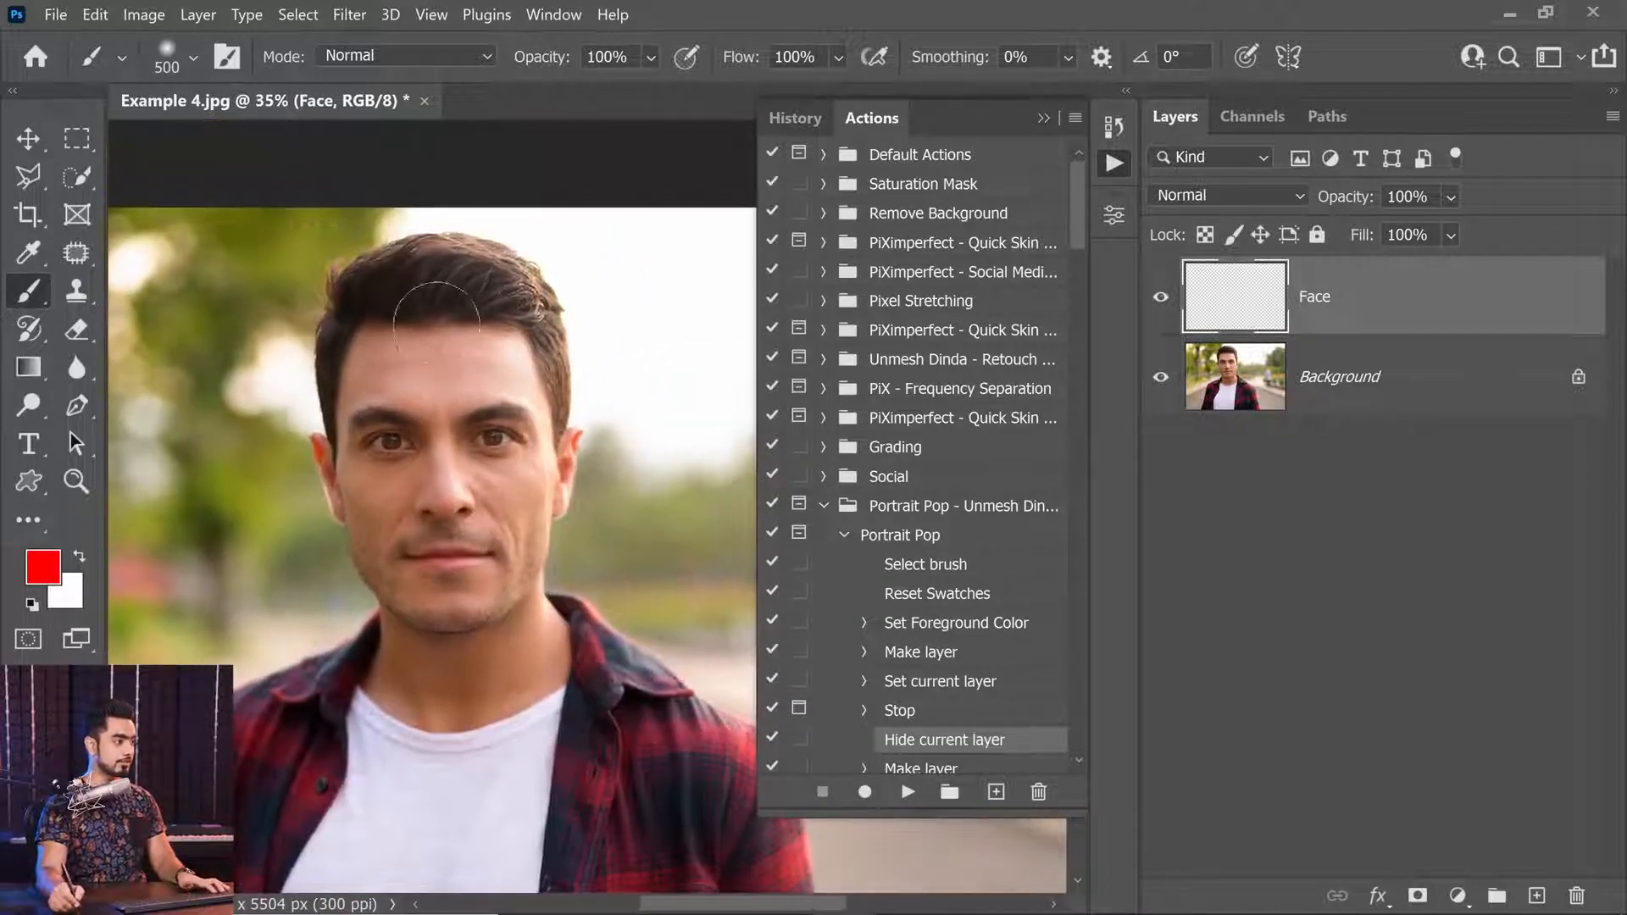
mouse_move(428, 329)
mouse_down()
mouse_move(424, 400)
mouse_move(364, 568)
mouse_move(462, 526)
mouse_move(487, 398)
mouse_move(500, 559)
mouse_move(488, 581)
mouse_move(521, 500)
mouse_move(506, 538)
mouse_move(521, 365)
mouse_move(441, 374)
mouse_move(484, 335)
mouse_up()
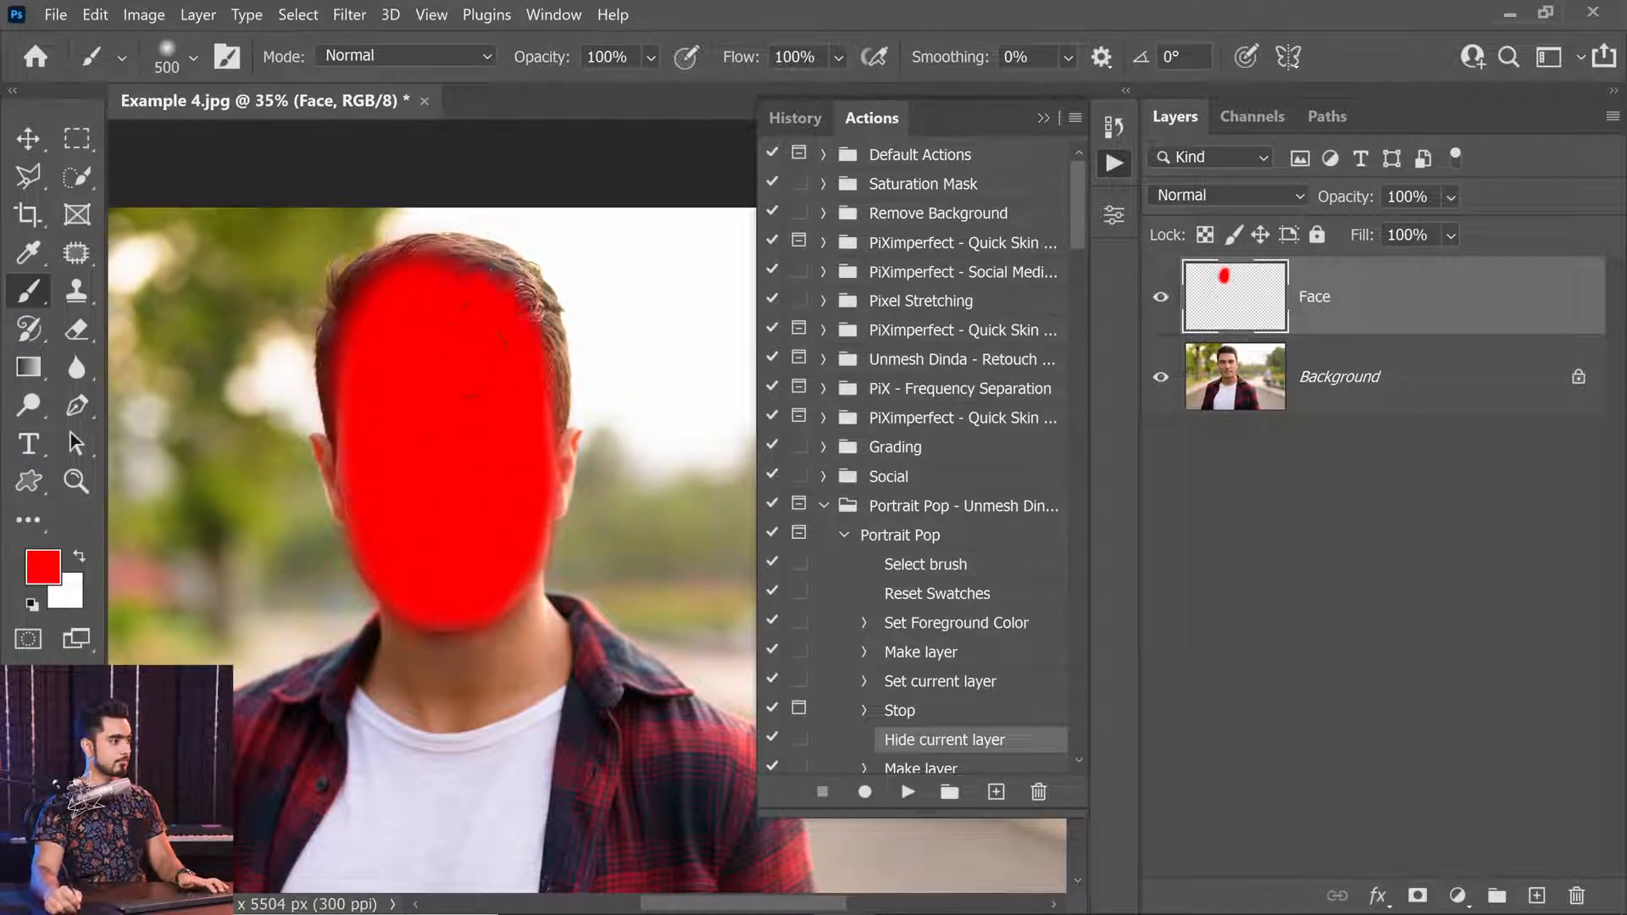
scroll(486, 392, up, 3)
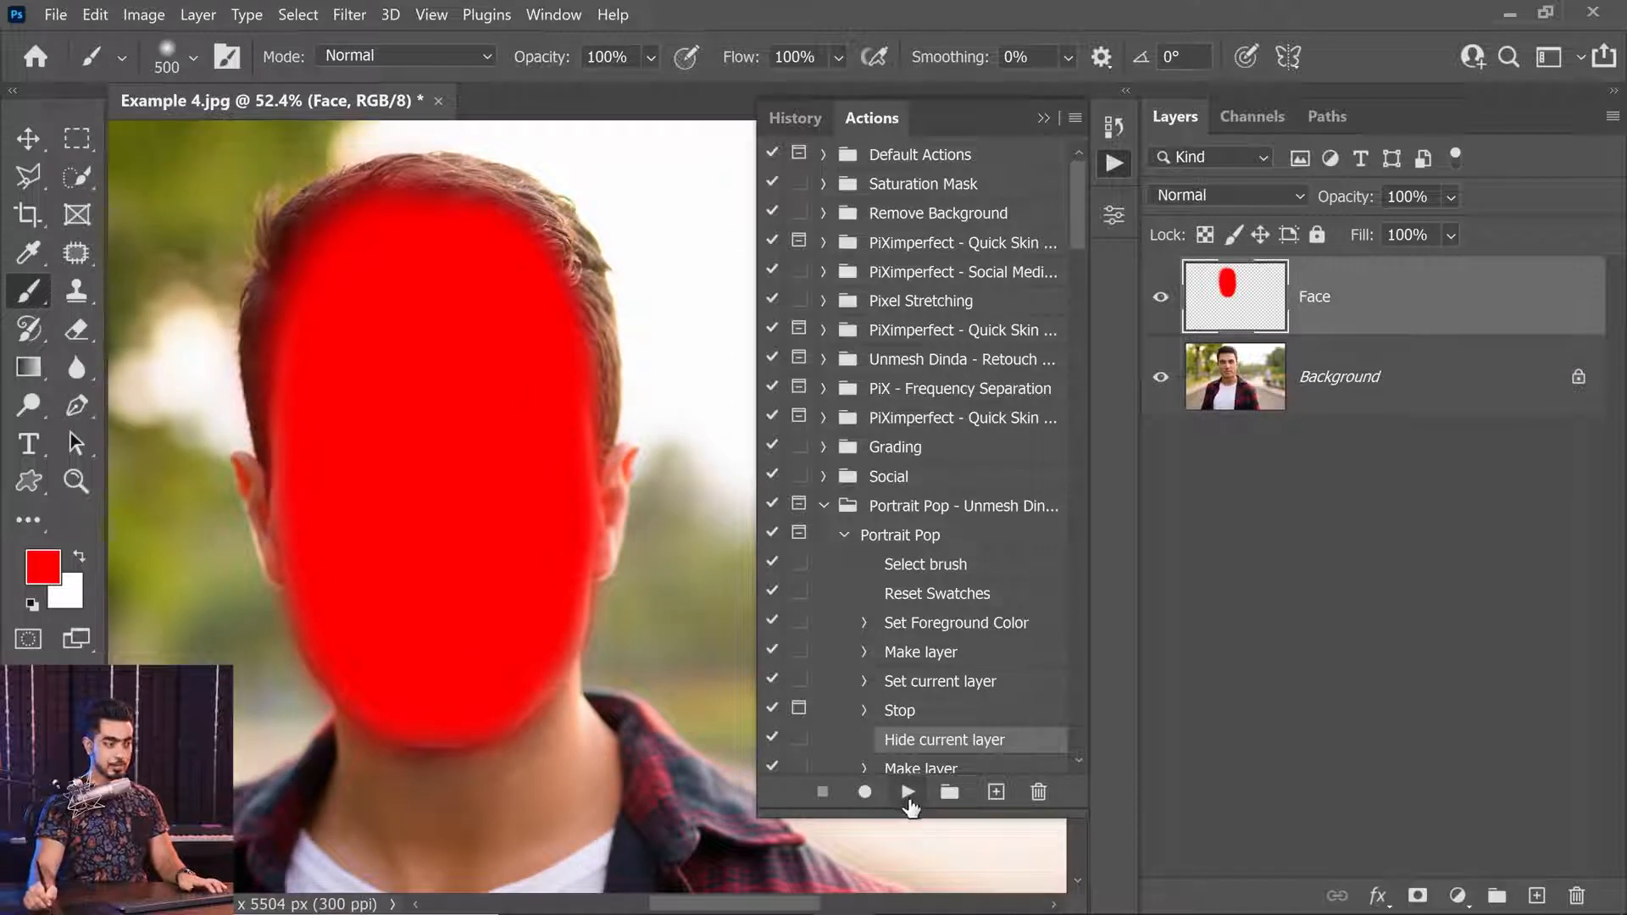
Continue the action to its features prompt and paint the eyes, nose and mouth red on the Features layer.
click(908, 791)
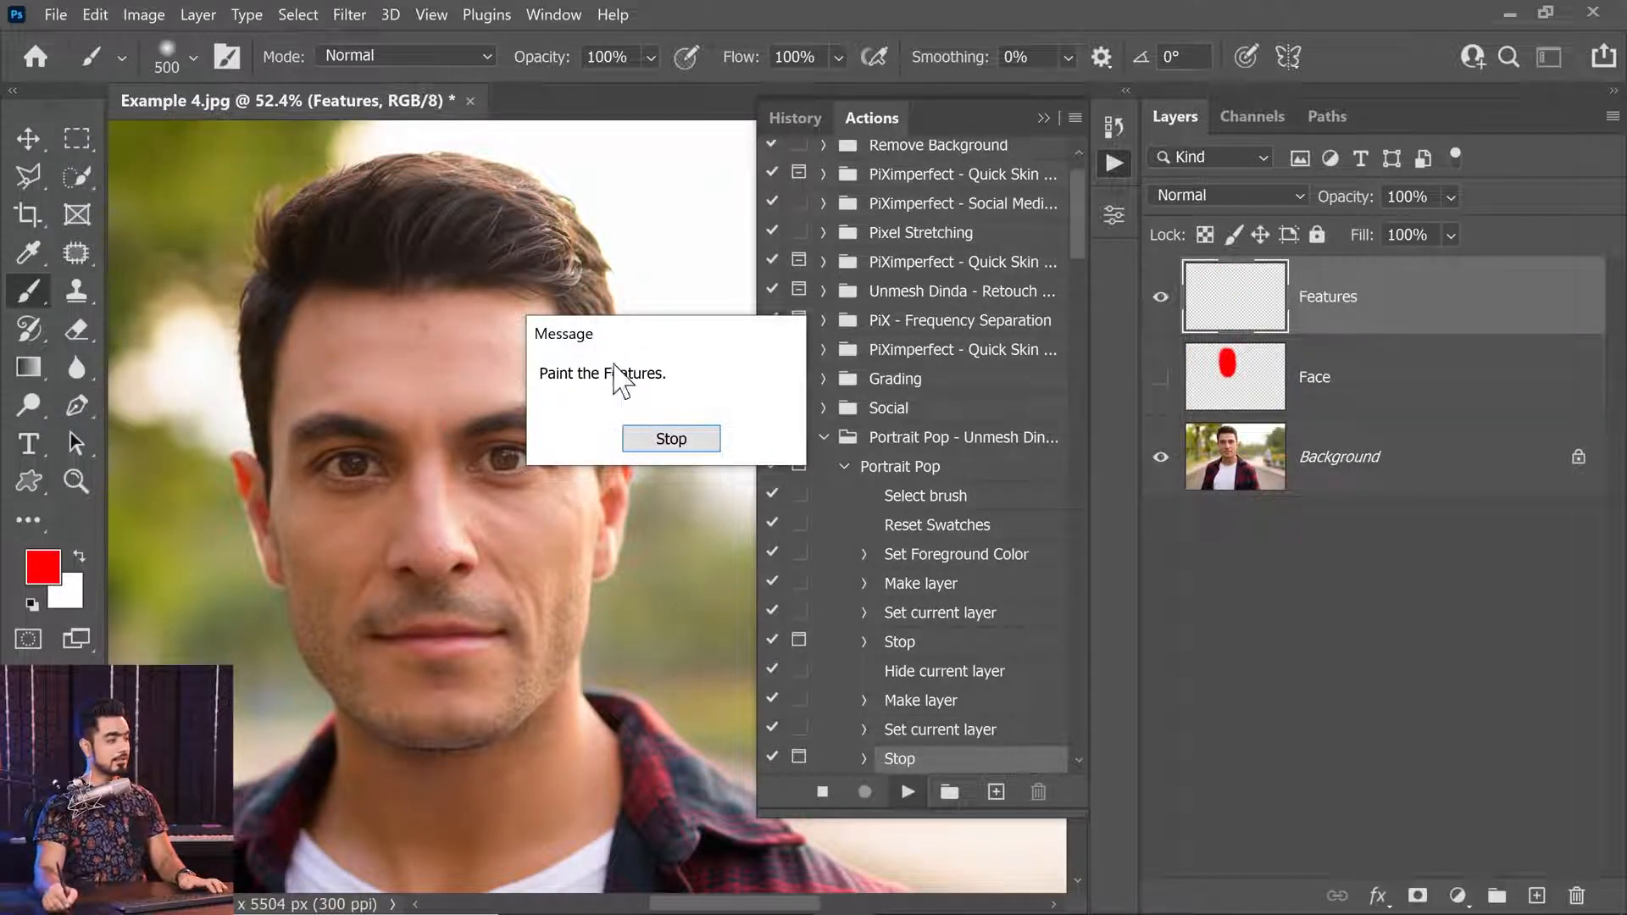
click(671, 438)
mouse_move(339, 461)
mouse_down()
mouse_move(373, 457)
mouse_move(352, 458)
mouse_up()
mouse_move(466, 458)
mouse_down()
mouse_move(412, 505)
mouse_move(445, 523)
mouse_move(411, 540)
mouse_move(478, 577)
mouse_up()
key(bracketleft)
key(bracketleft)
mouse_move(369, 661)
mouse_down()
mouse_move(488, 644)
mouse_move(382, 648)
mouse_up()
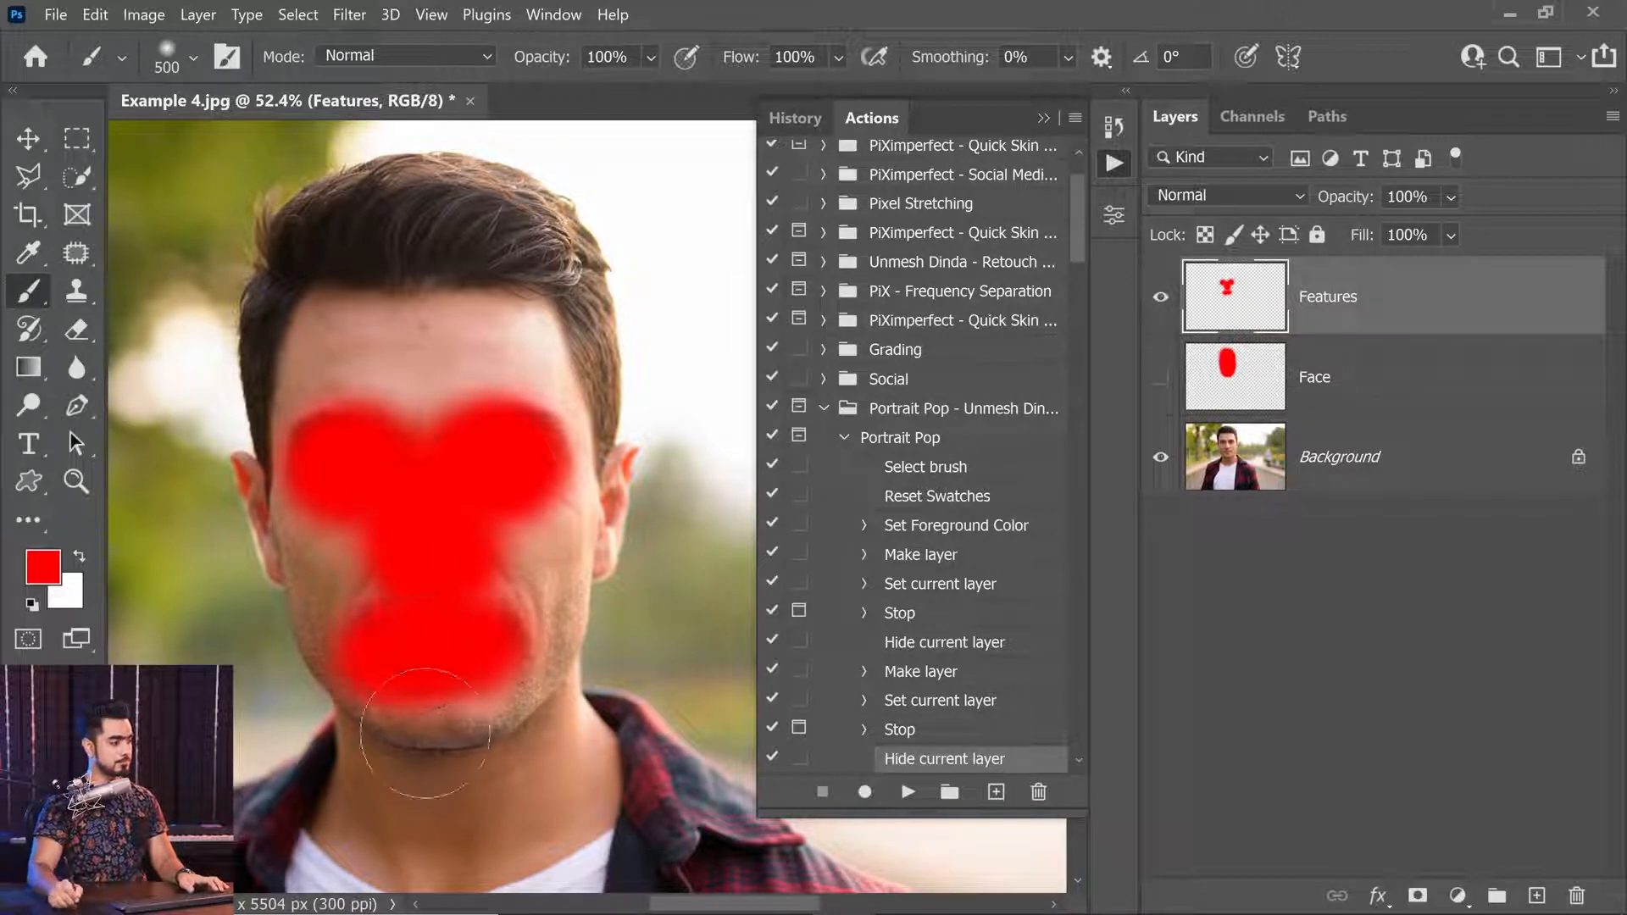
mouse_move(348, 710)
mouse_down()
mouse_move(364, 739)
mouse_move(487, 745)
mouse_up()
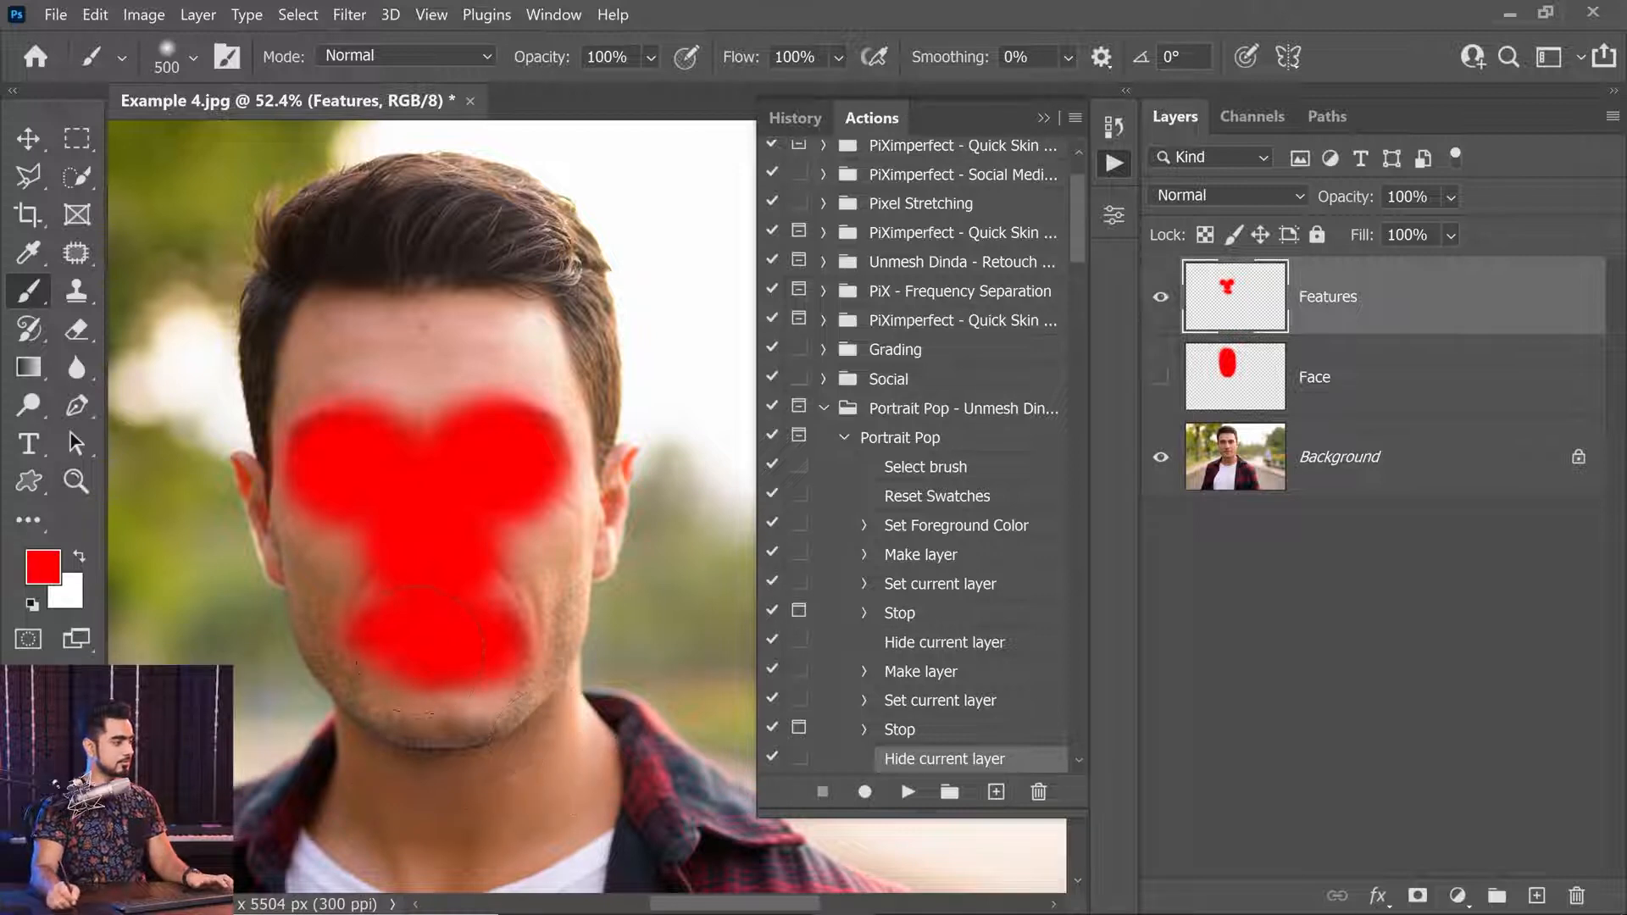
Resume the action, applying Gaussian Blur at radius 1.2 for the face sharpness and accepting radius 2.5 for the features sharpness.
click(907, 791)
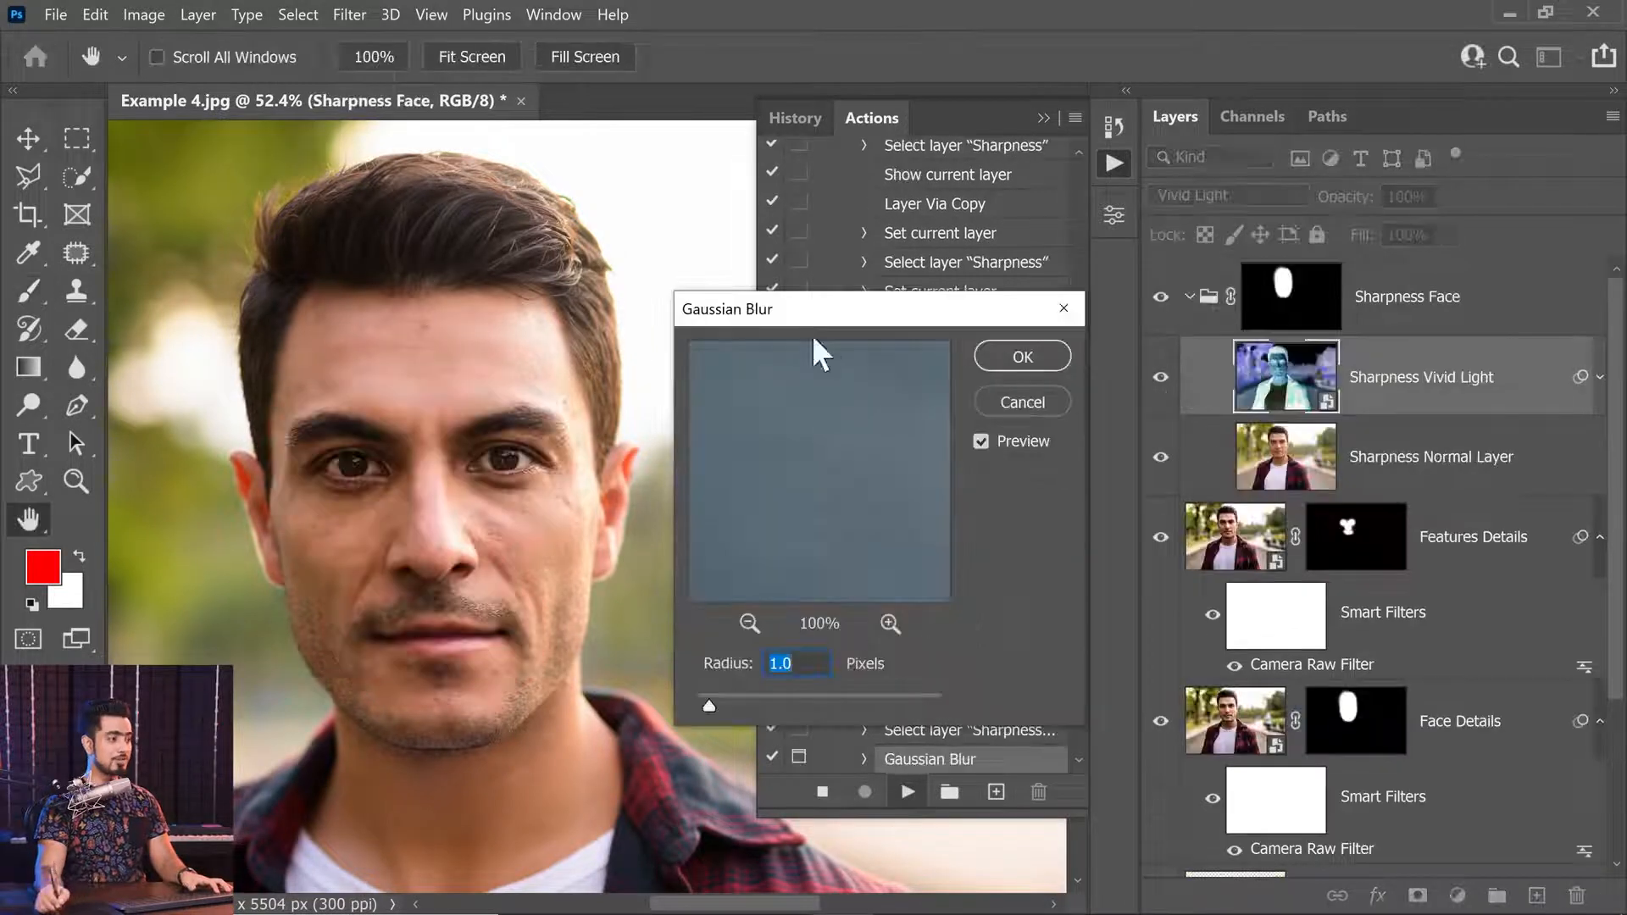
drag(581, 510, 597, 512)
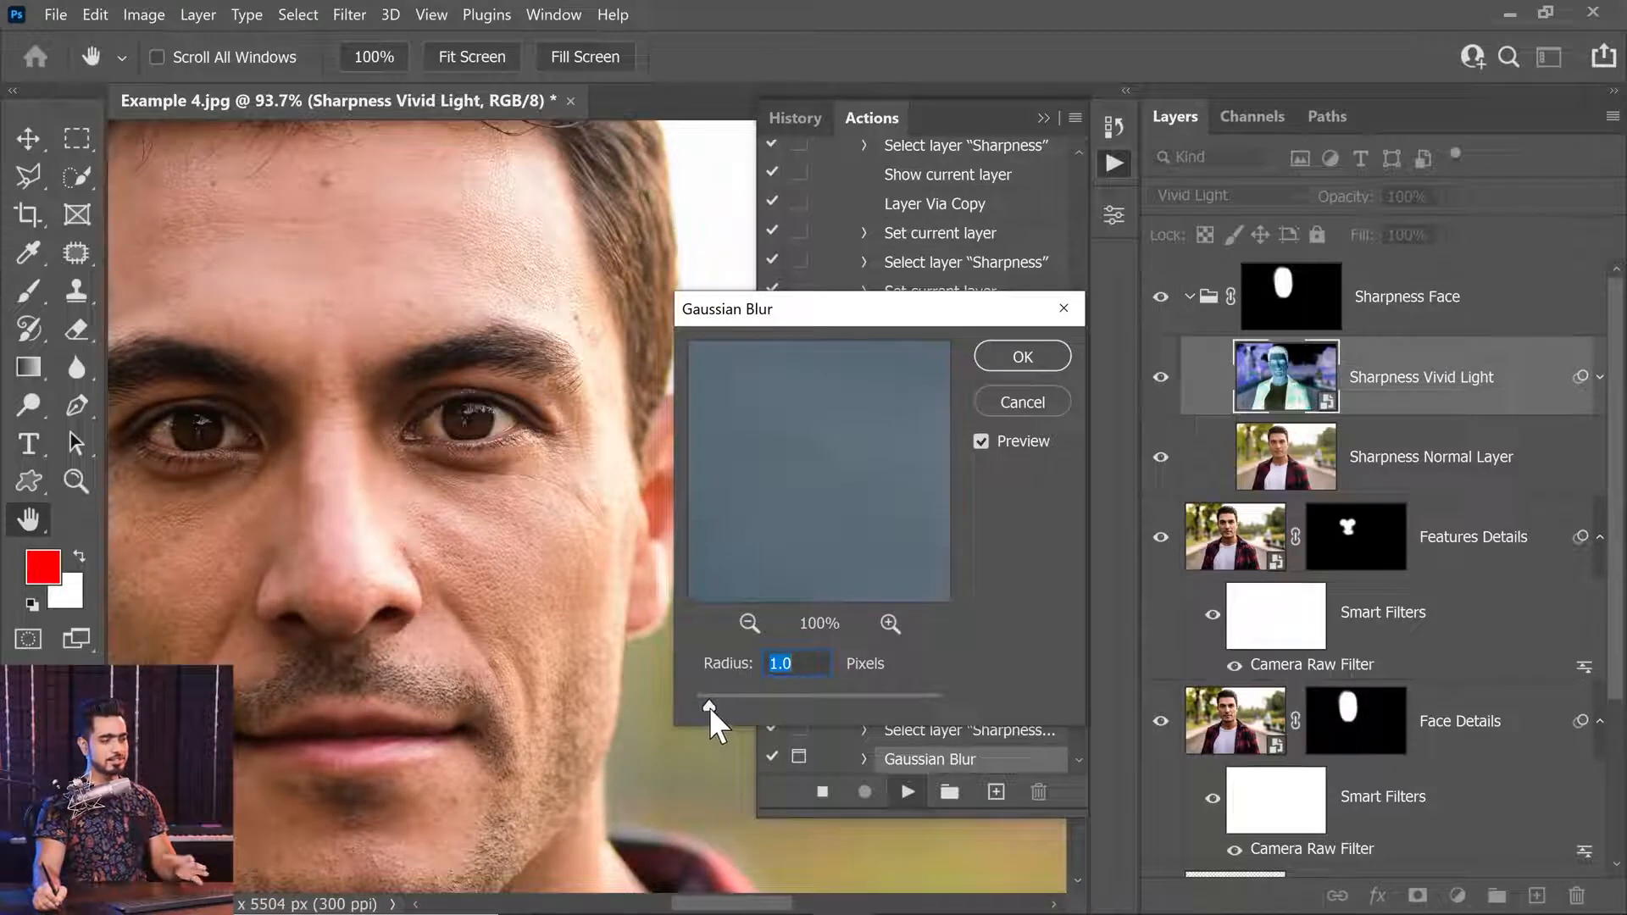
drag(708, 705, 679, 710)
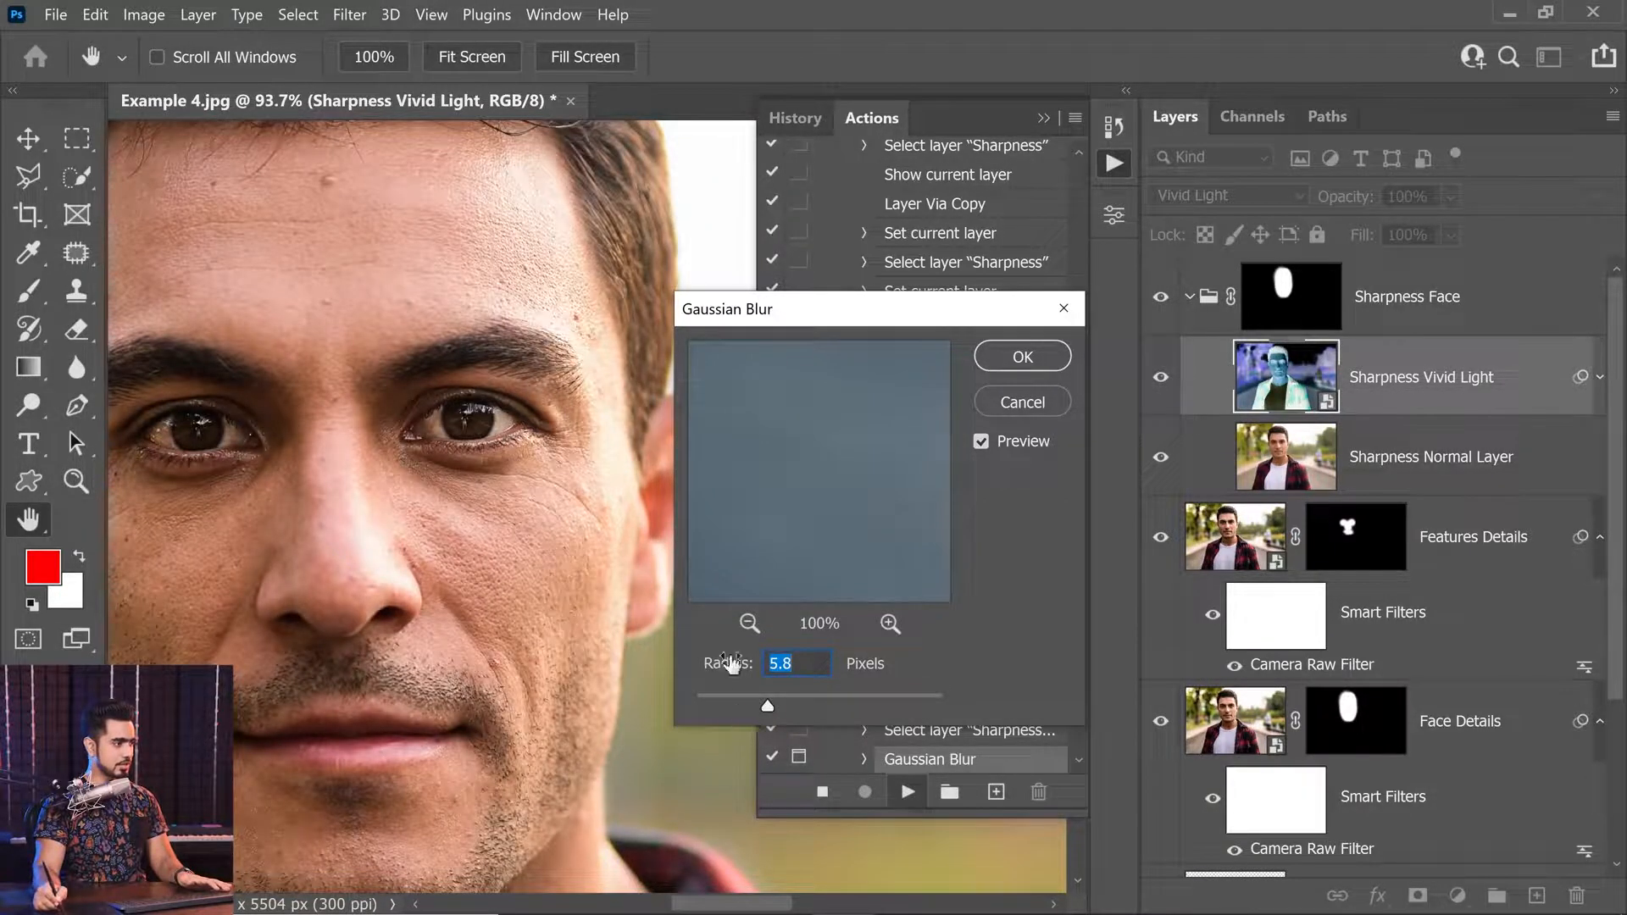
drag(724, 704, 716, 697)
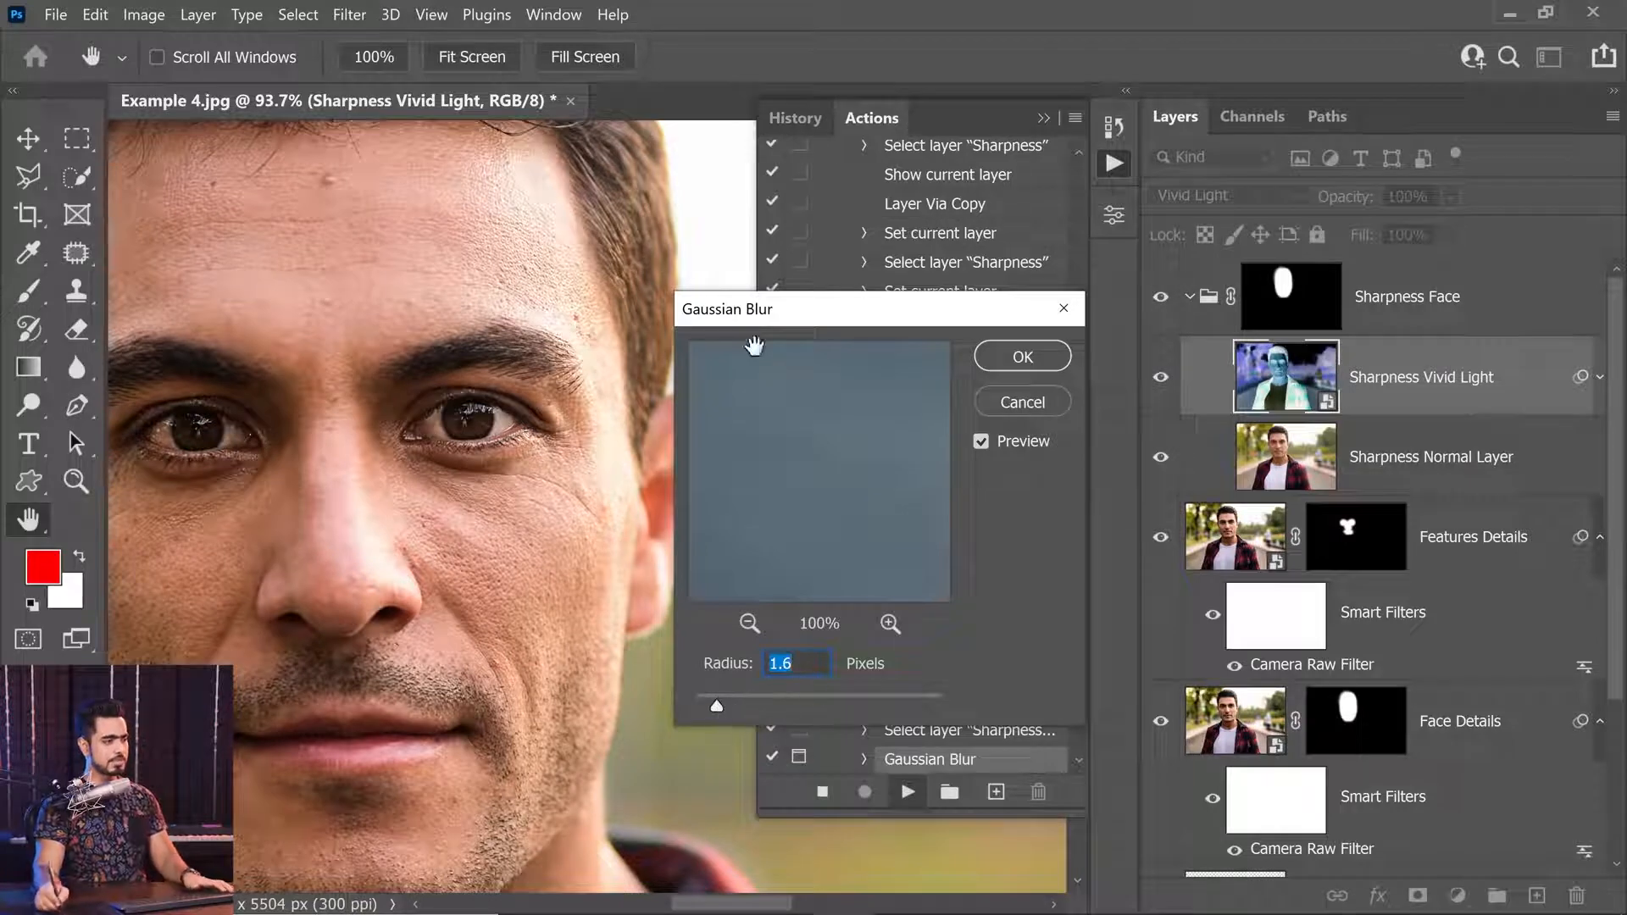
text(1.2)
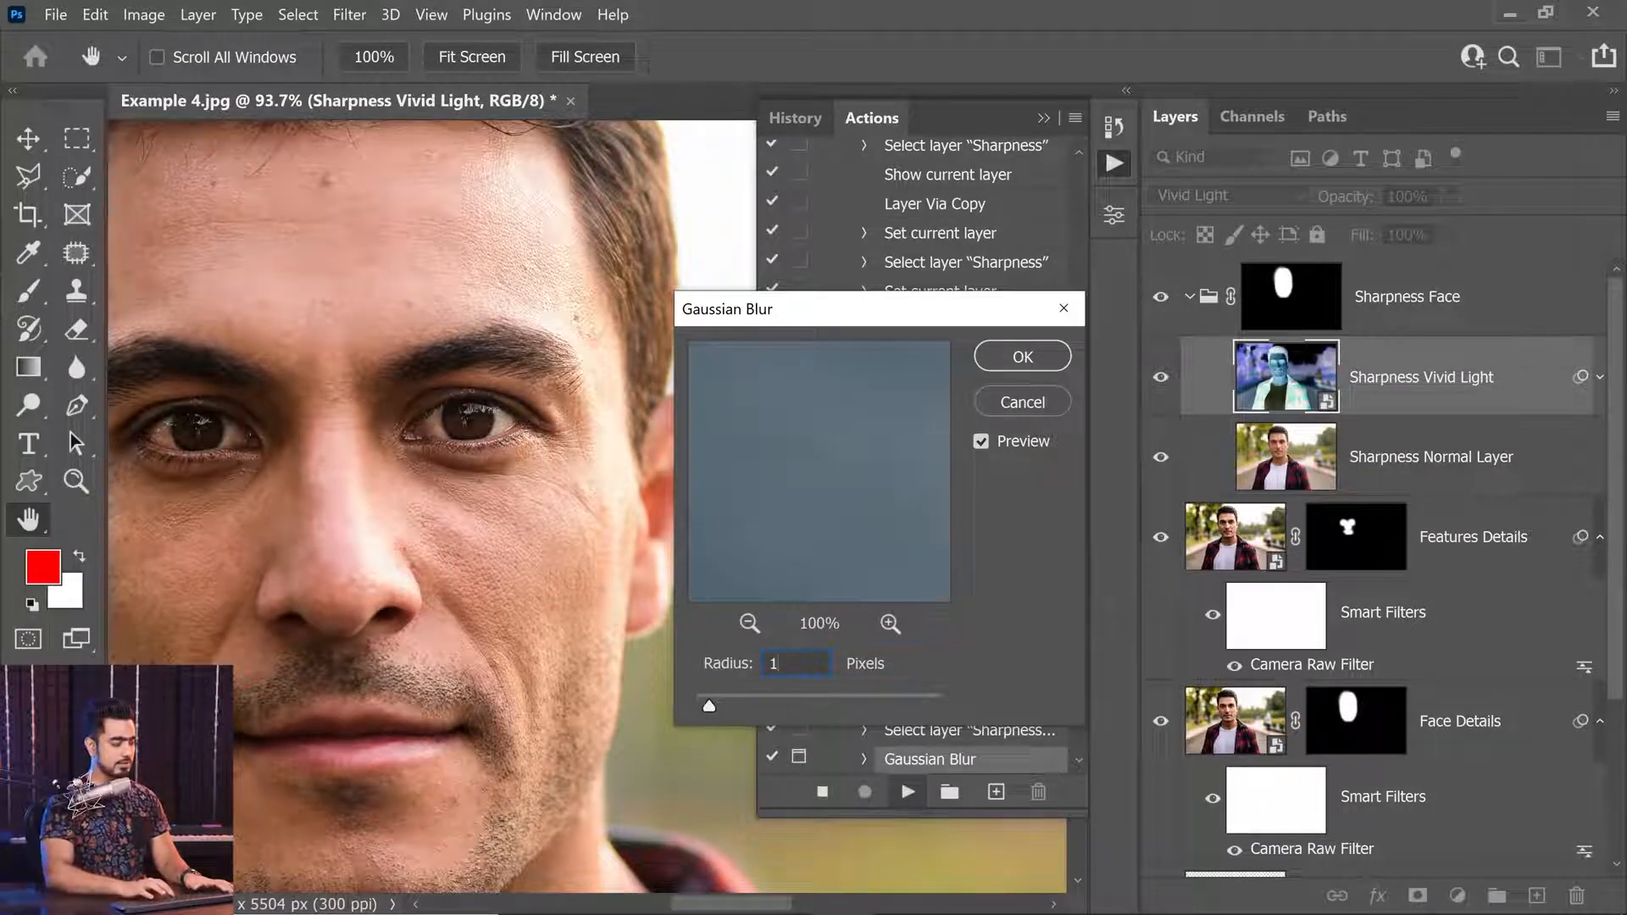
click(1017, 363)
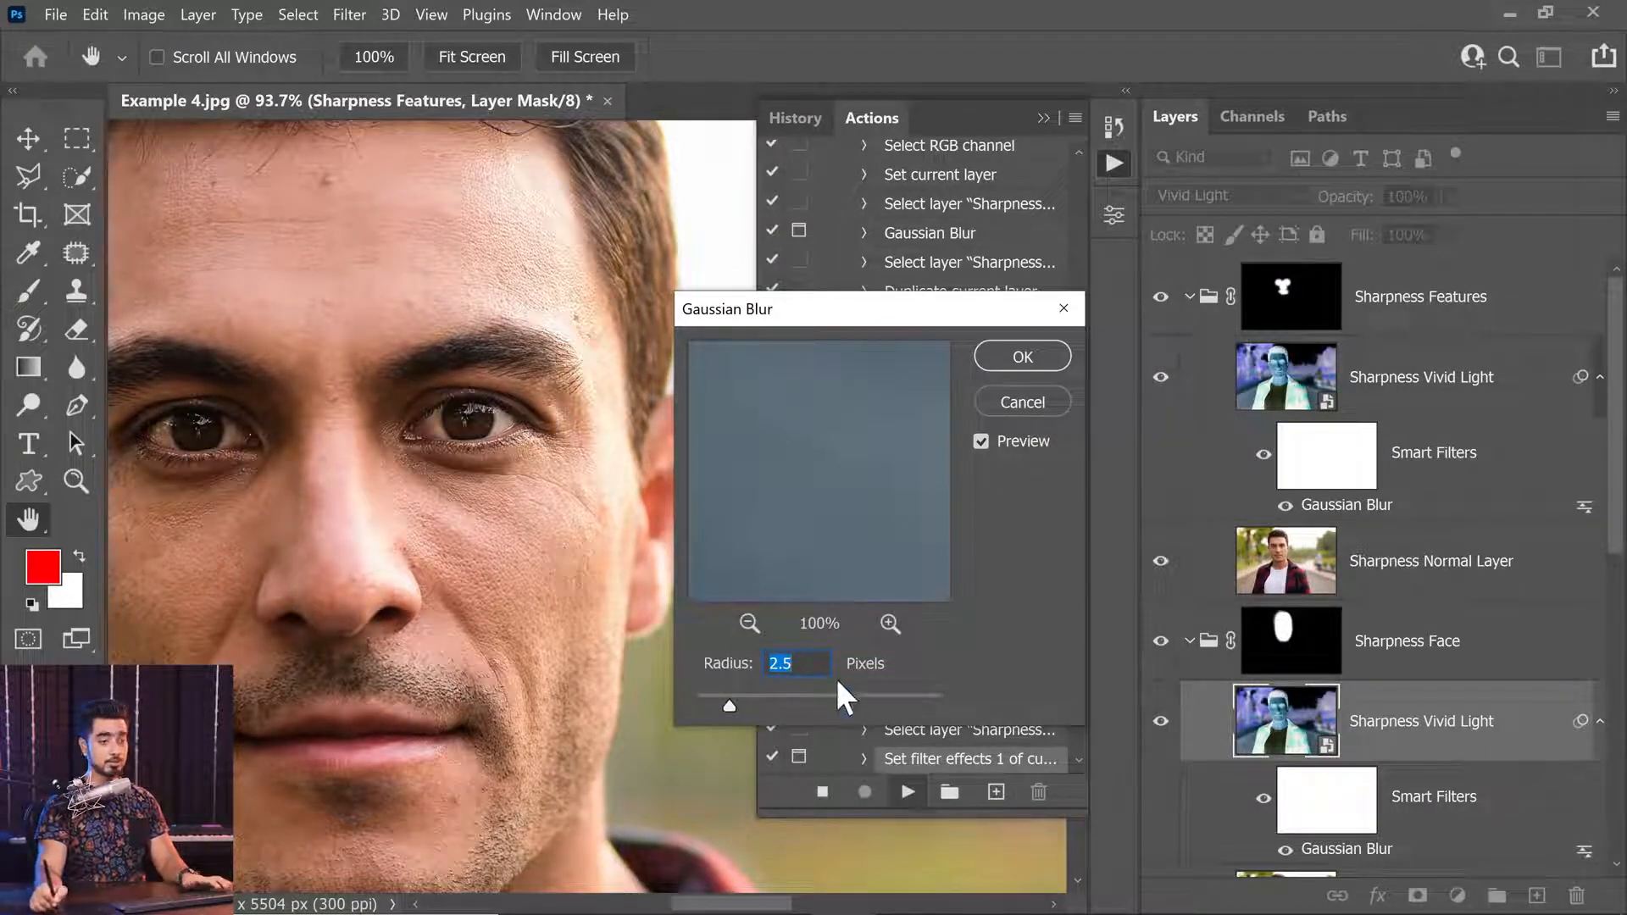
click(973, 368)
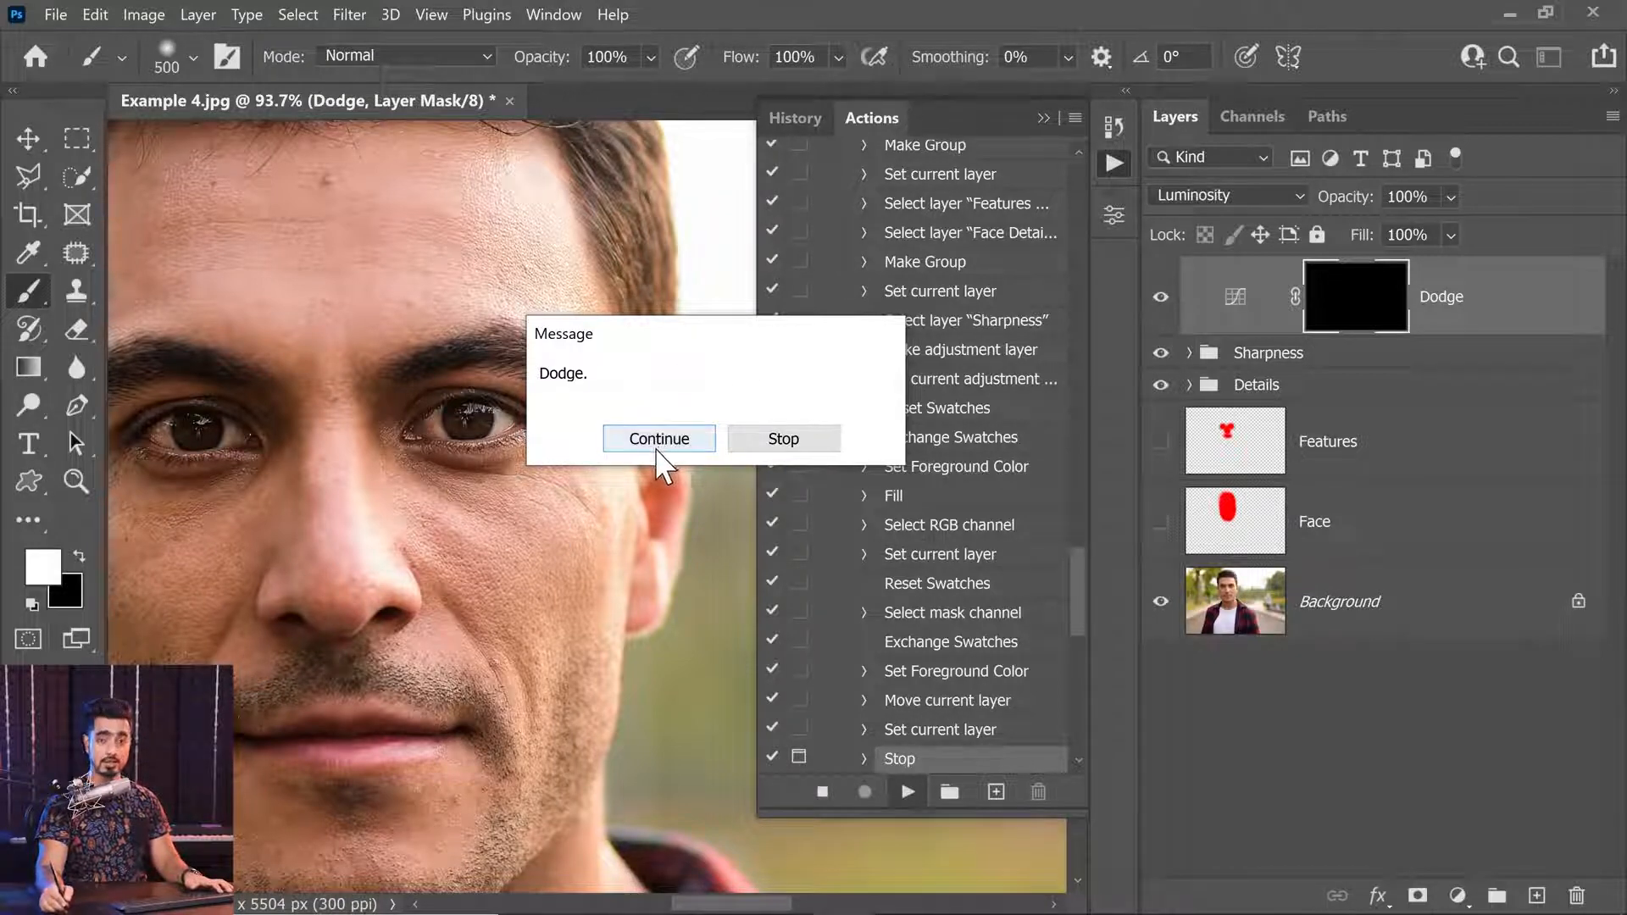
Pause the action at the Dodge prompt and set up a 50 px brush with 5% flow near the eye.
click(783, 439)
drag(516, 473, 563, 483)
click(600, 462)
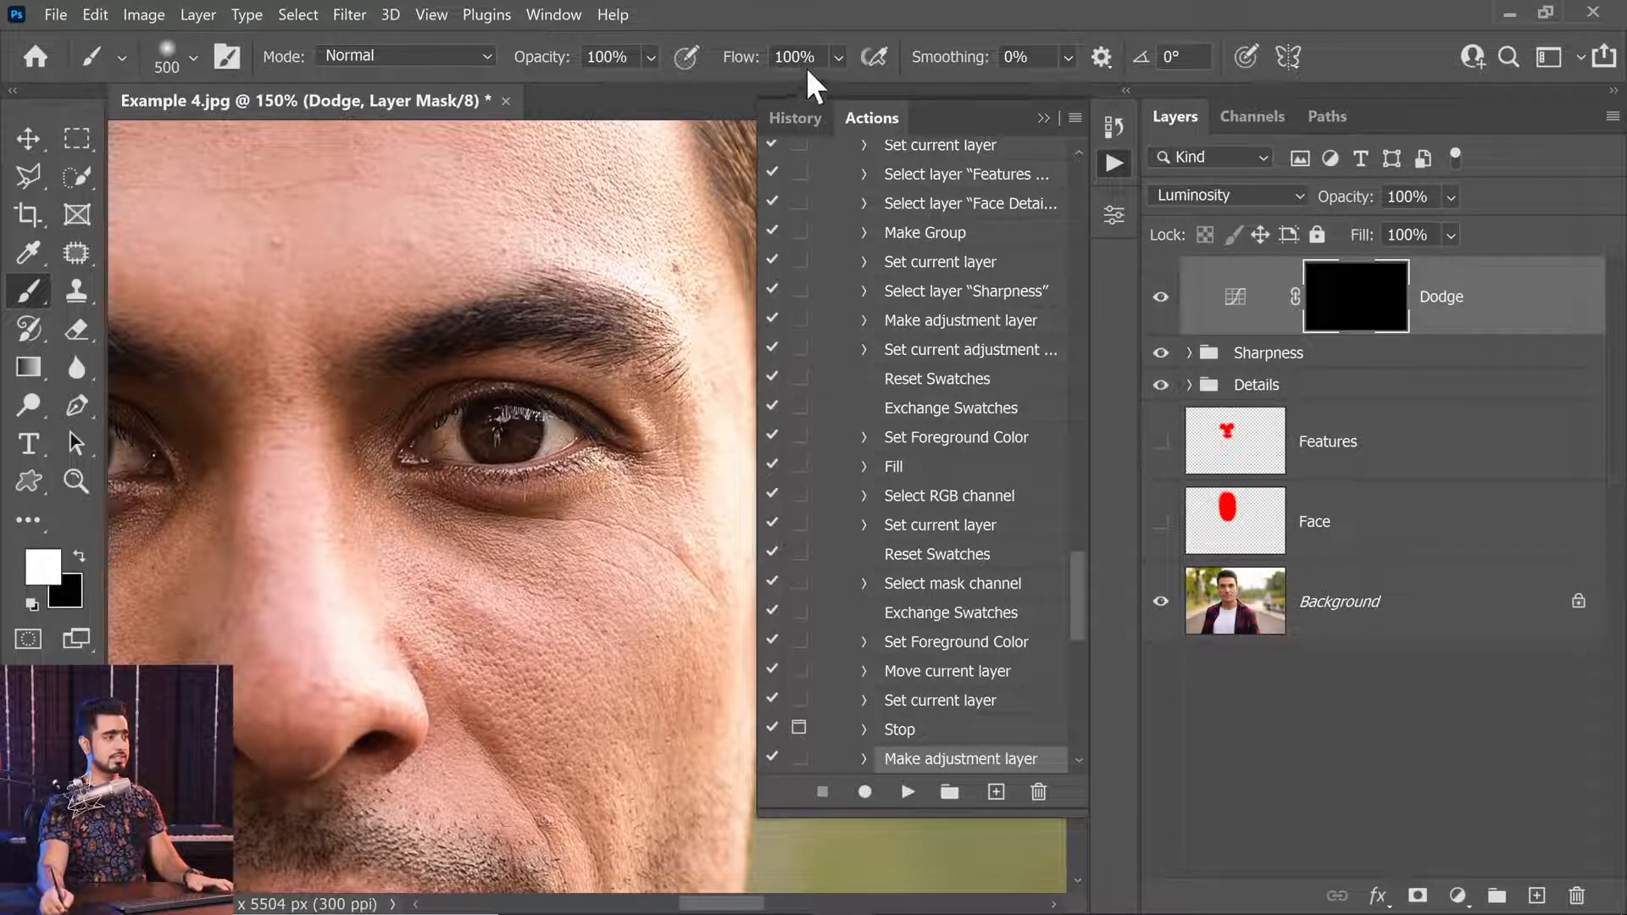
text(5)
key(Return)
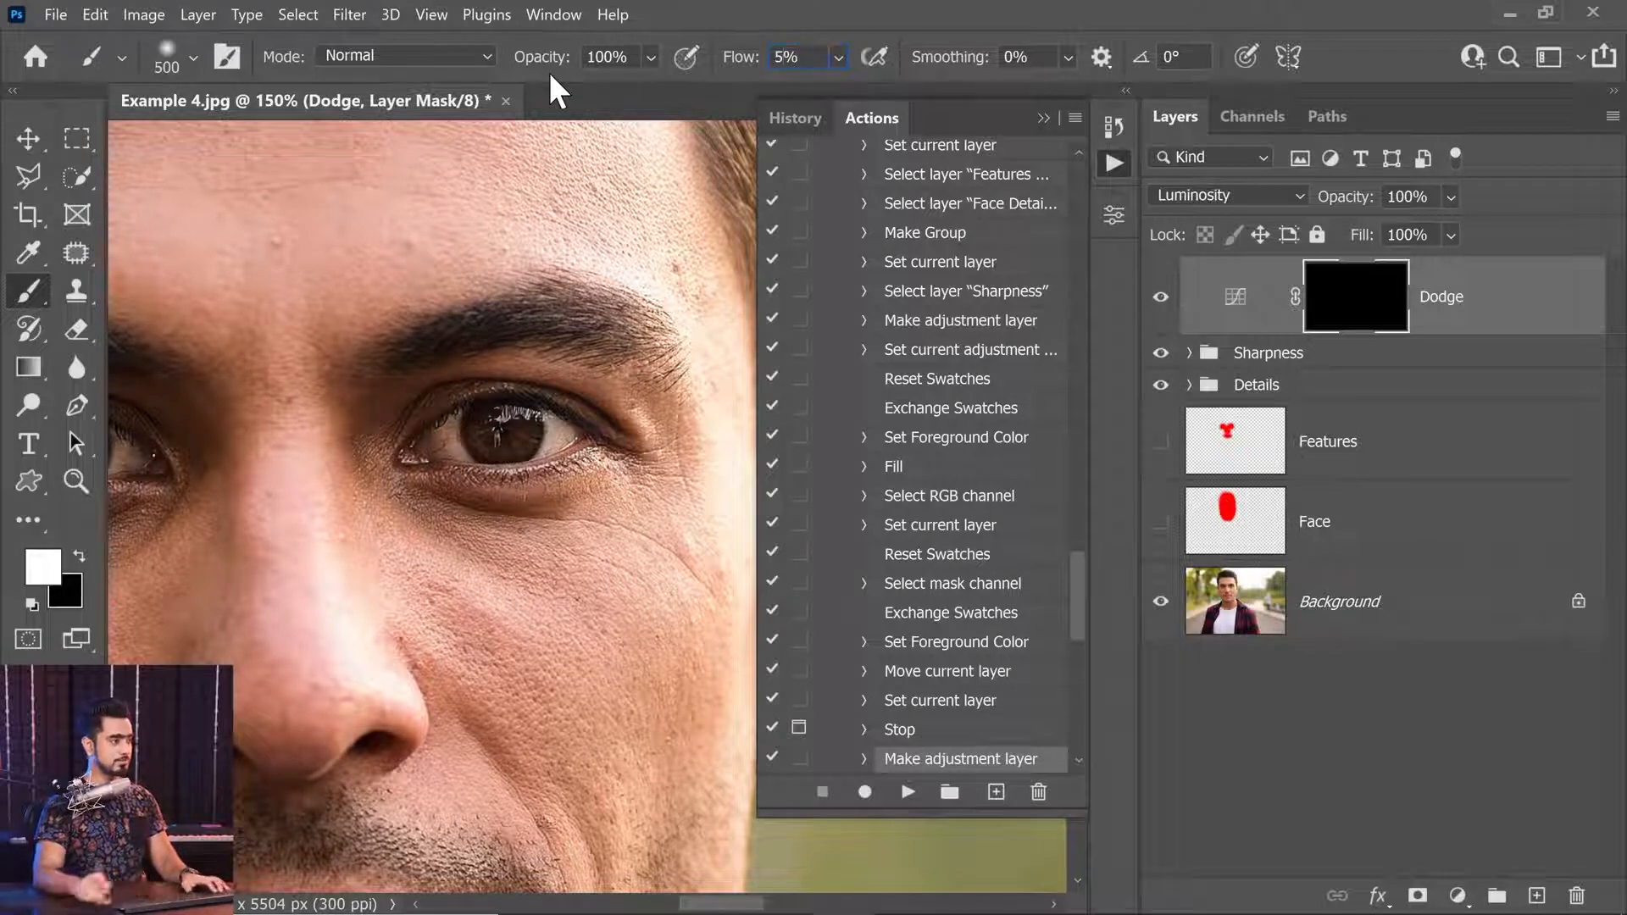
key(bracketleft)
key(bracketleft)
key(bracketleft)
key(bracketleft)
key(bracketleft)
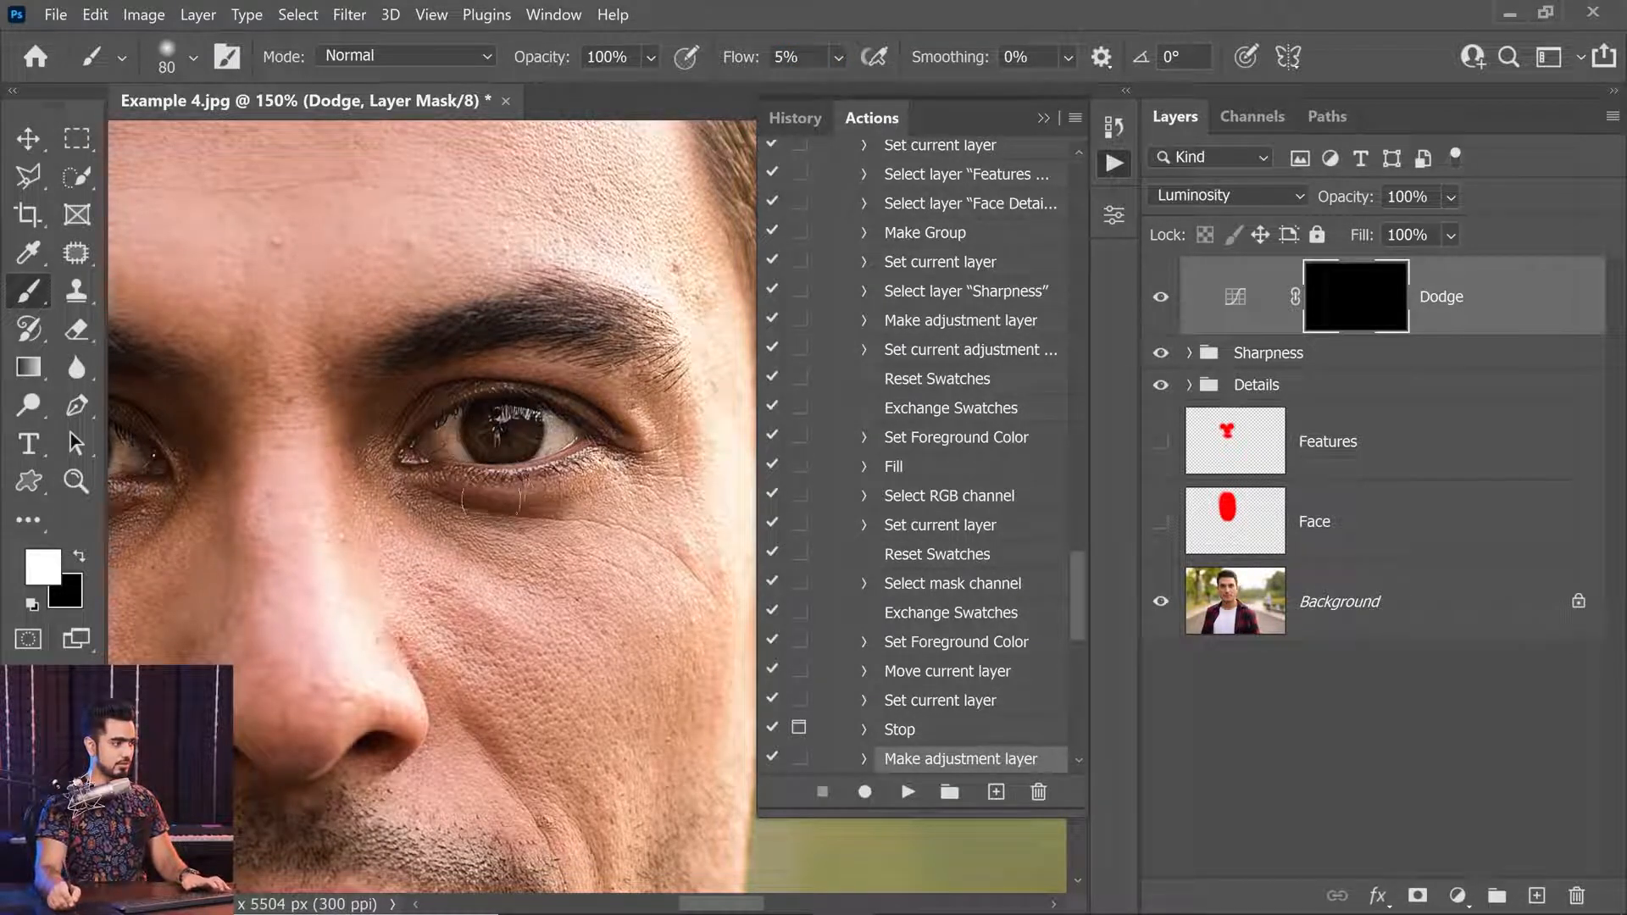
key(bracketleft)
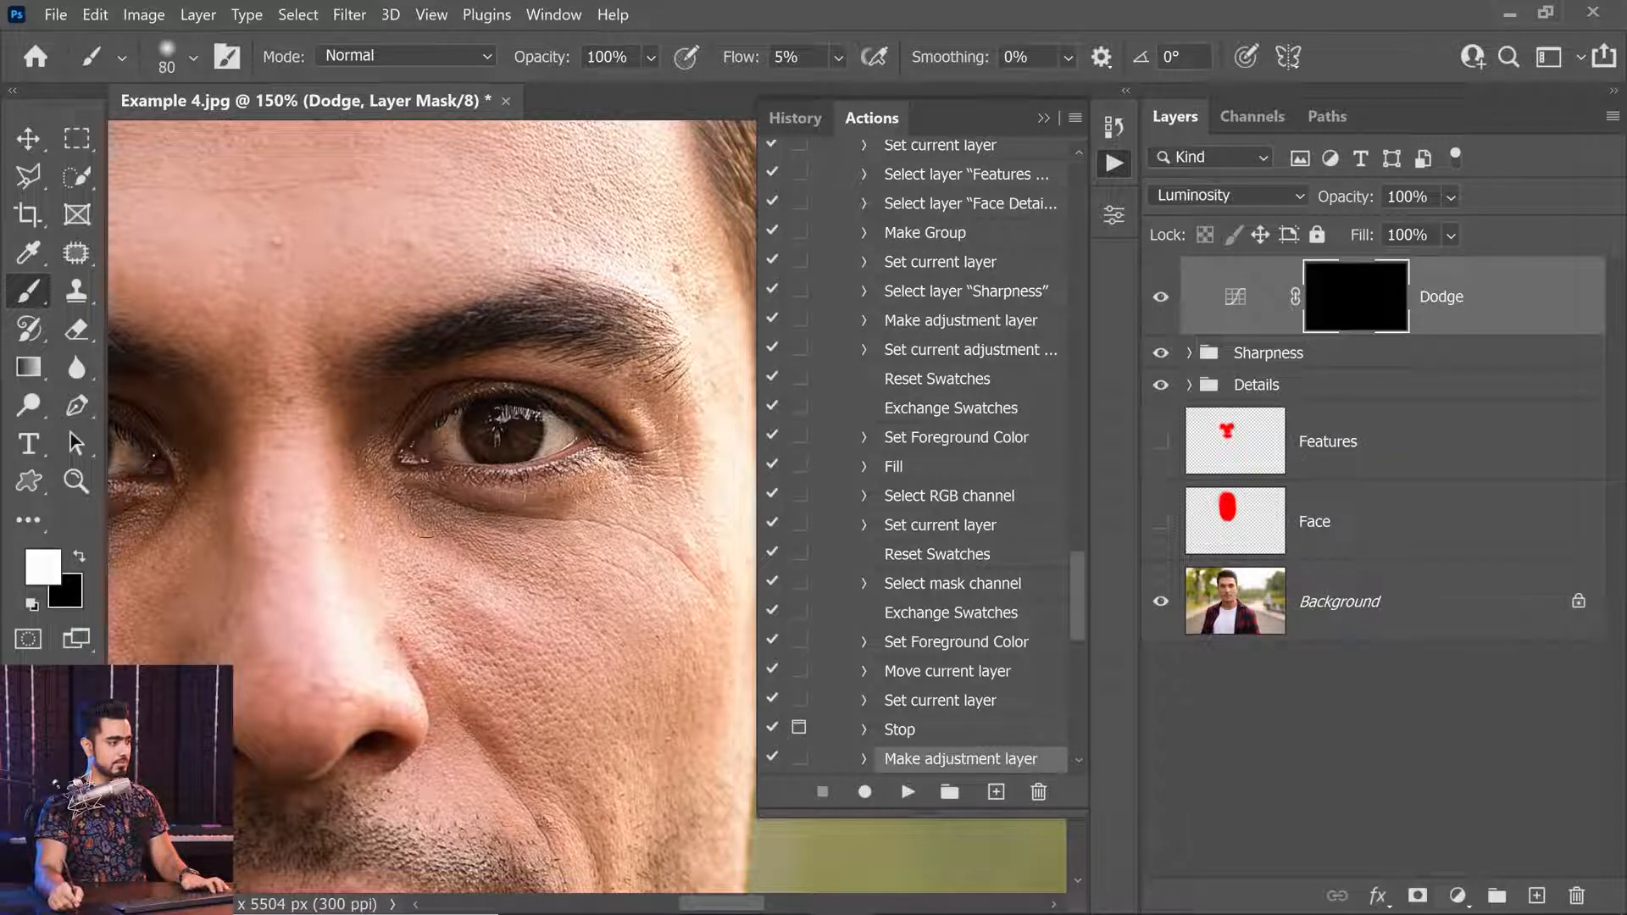
key(bracketright)
key(bracketright)
scroll(492, 512, down, 2)
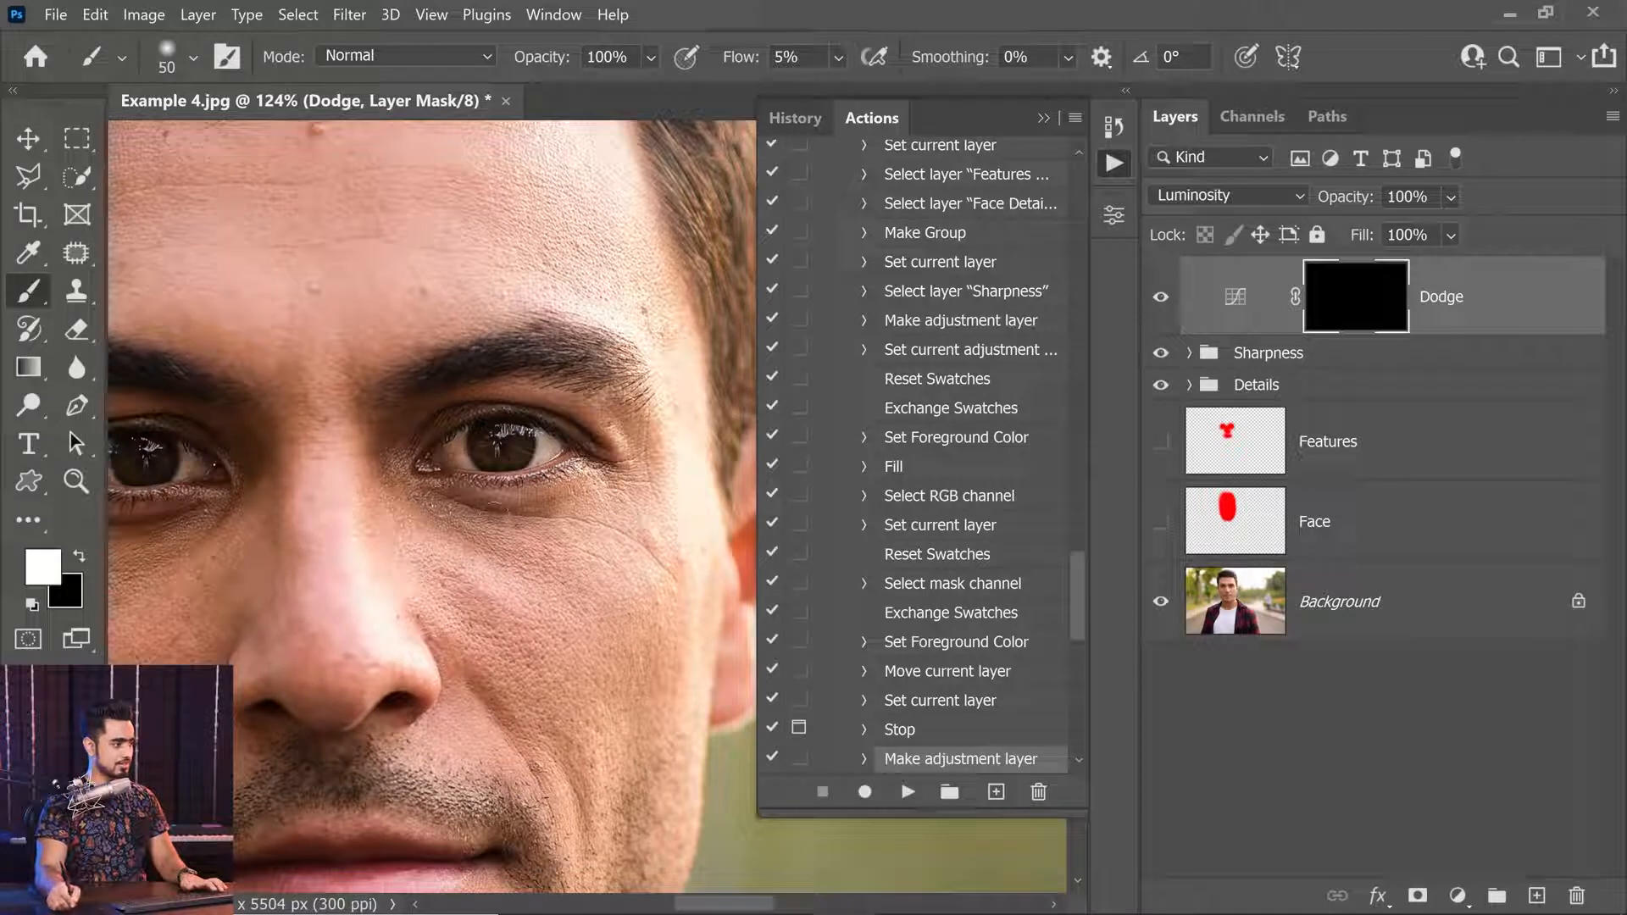
Set the brush flow to 3% and paint white on the Dodge mask around the eye beside the already enlarged cheek.
text(3)
key(Return)
key(bracketright)
key(bracketright)
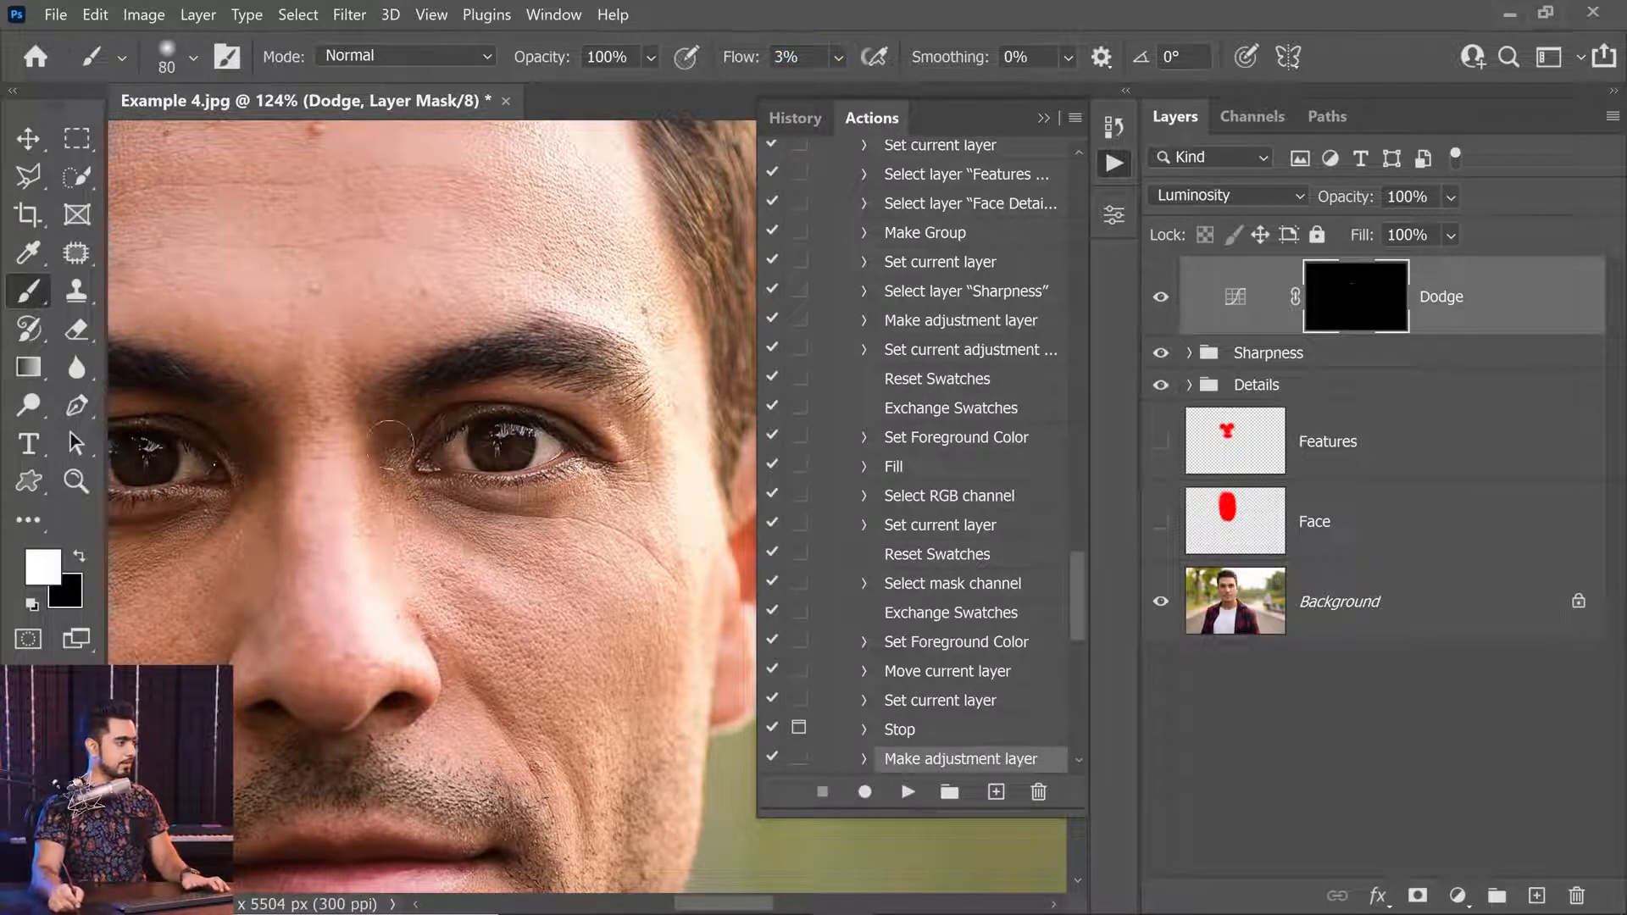
key(bracketright)
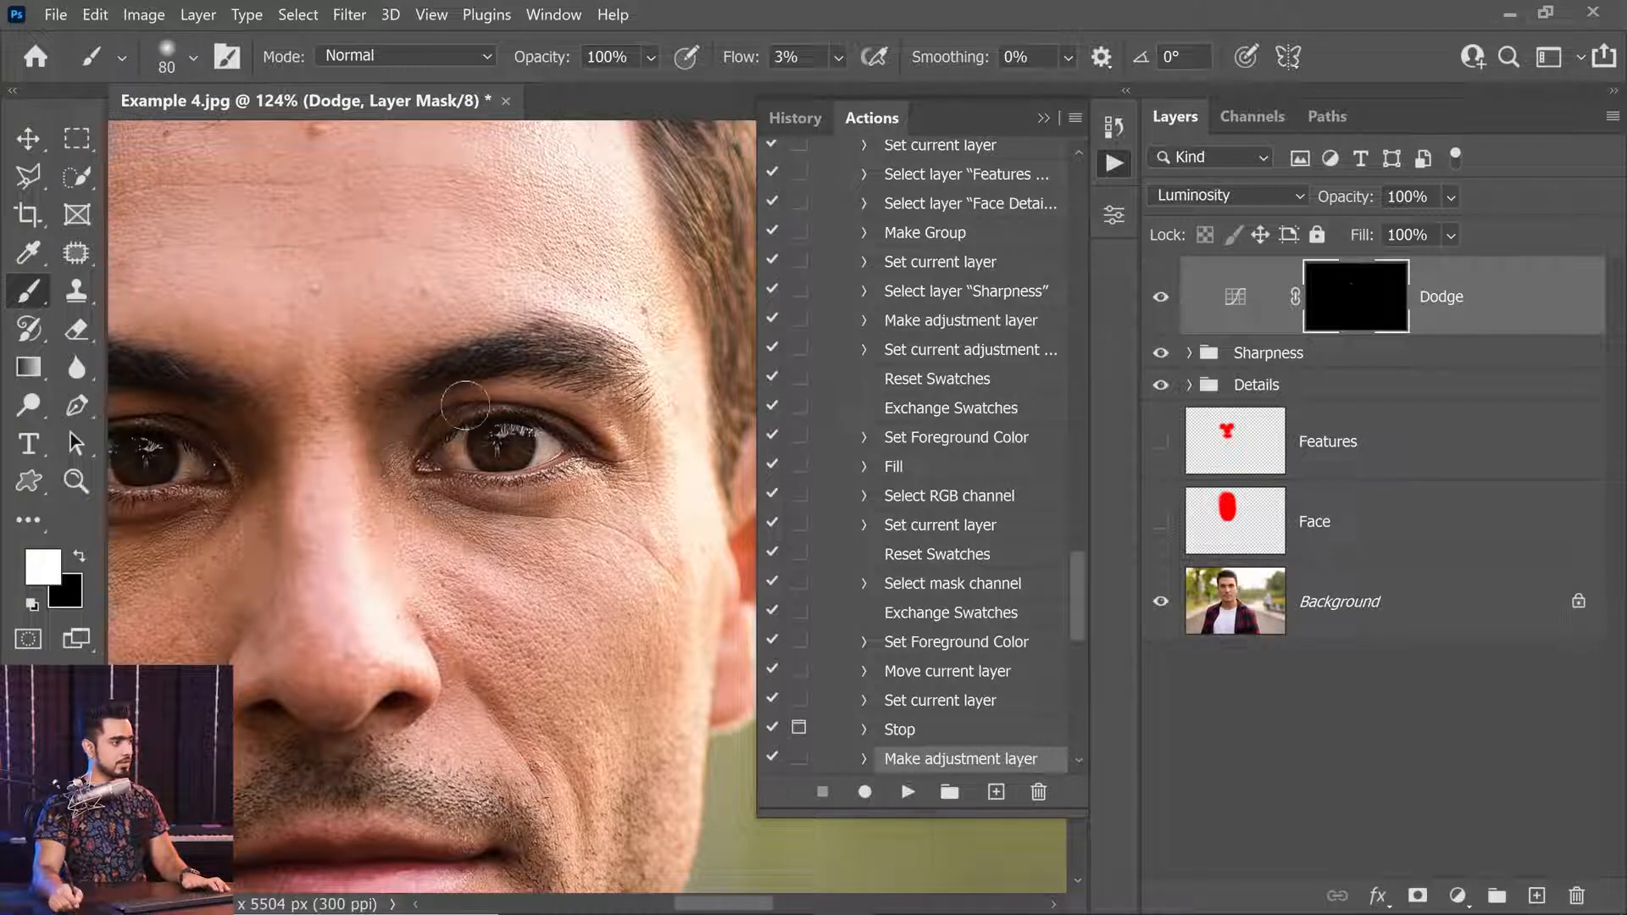
drag(427, 430, 466, 415)
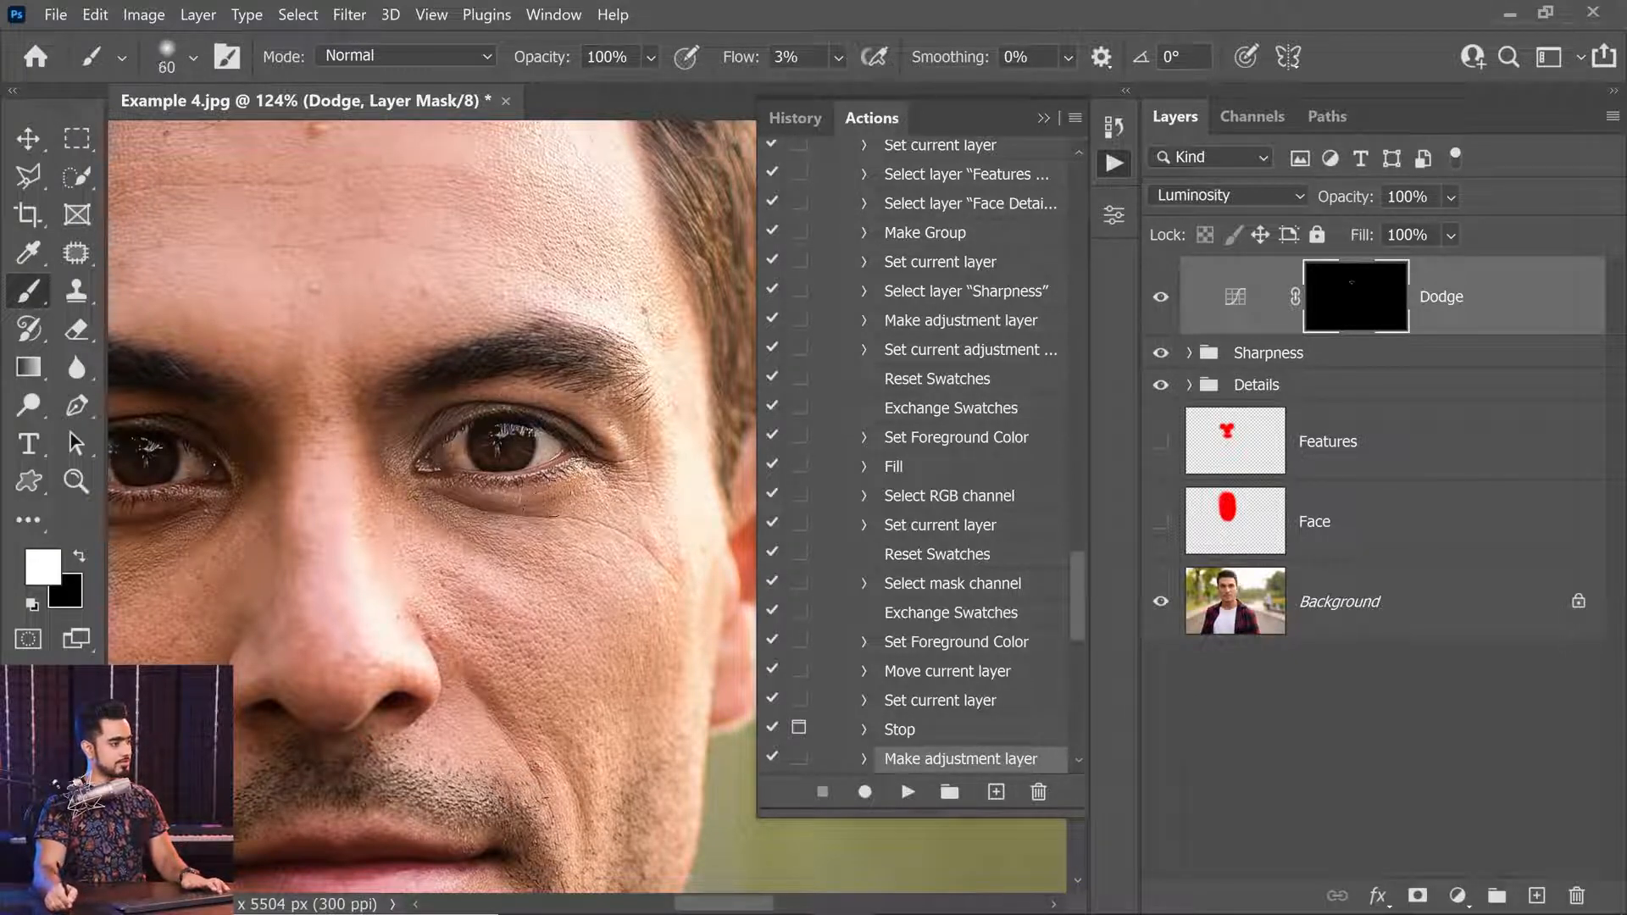
key(bracketright)
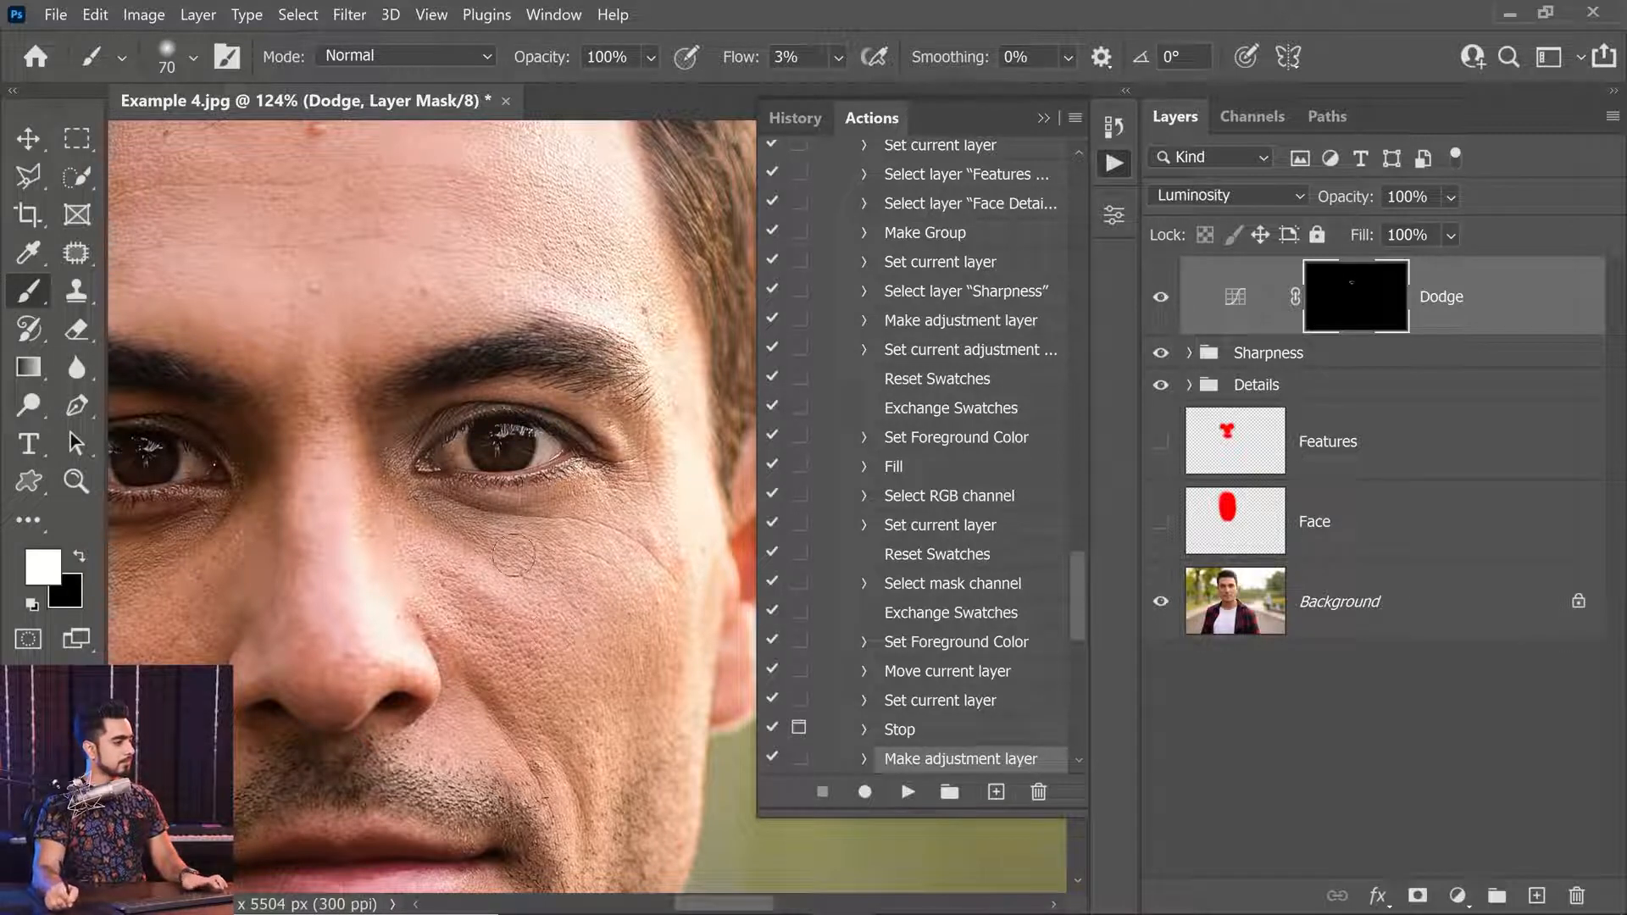
drag(444, 517, 486, 526)
Paint white on the Dodge mask over the shadows around the other eye, using a 50 to 90 px brush.
key(bracketright)
key(bracketright)
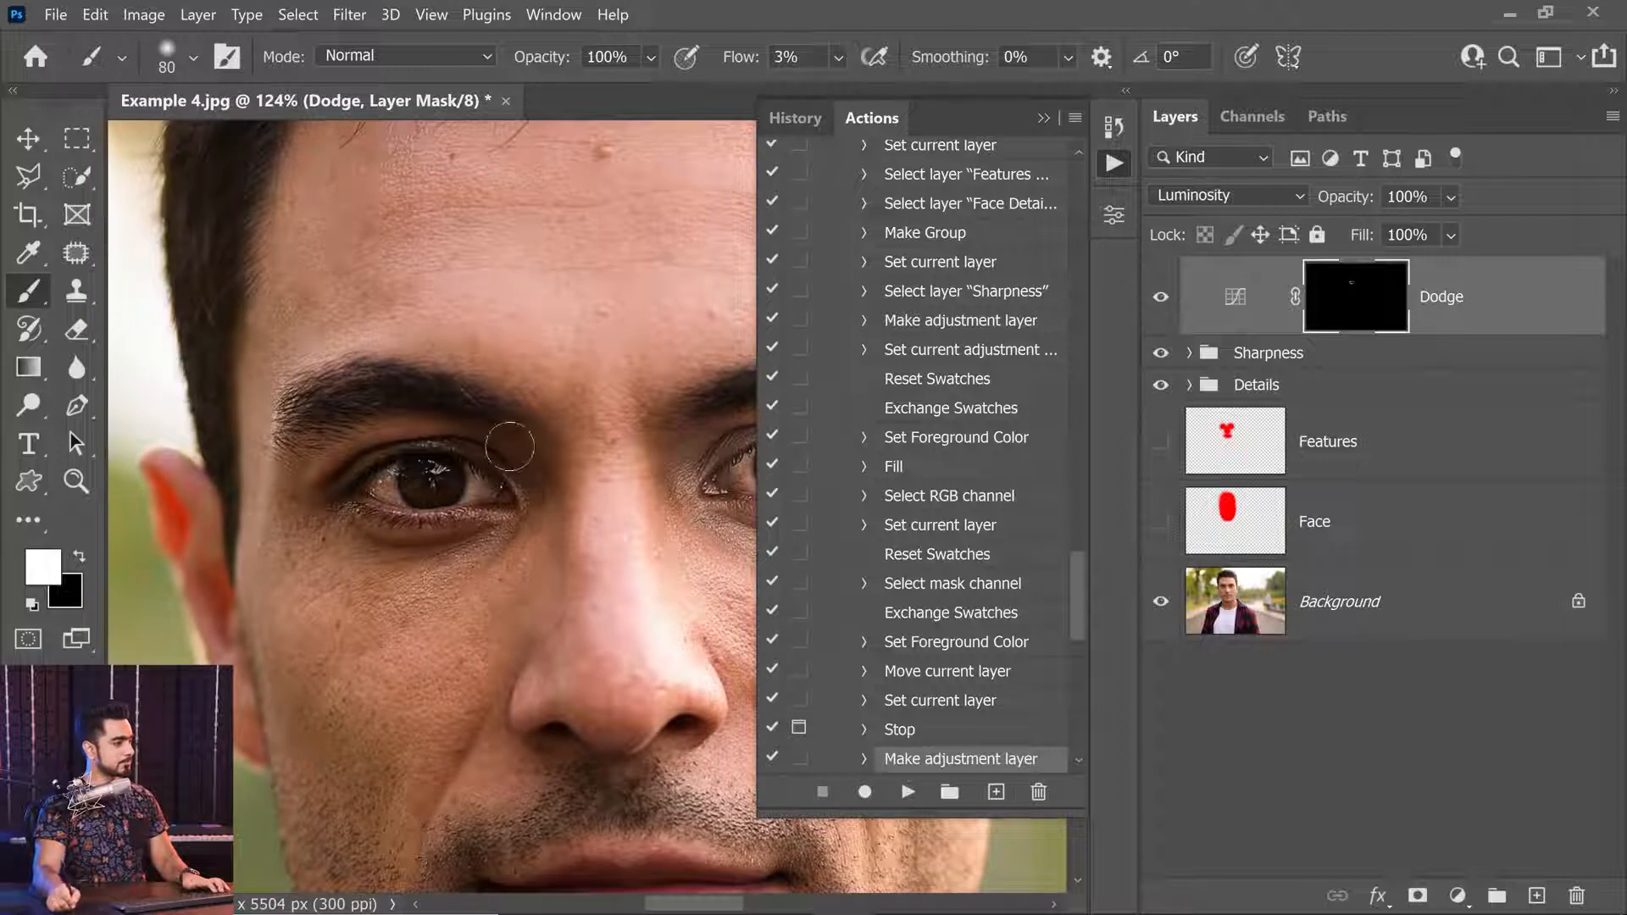
key(bracketleft)
key(bracketleft)
key(bracketleft)
key(bracketleft)
key(bracketleft)
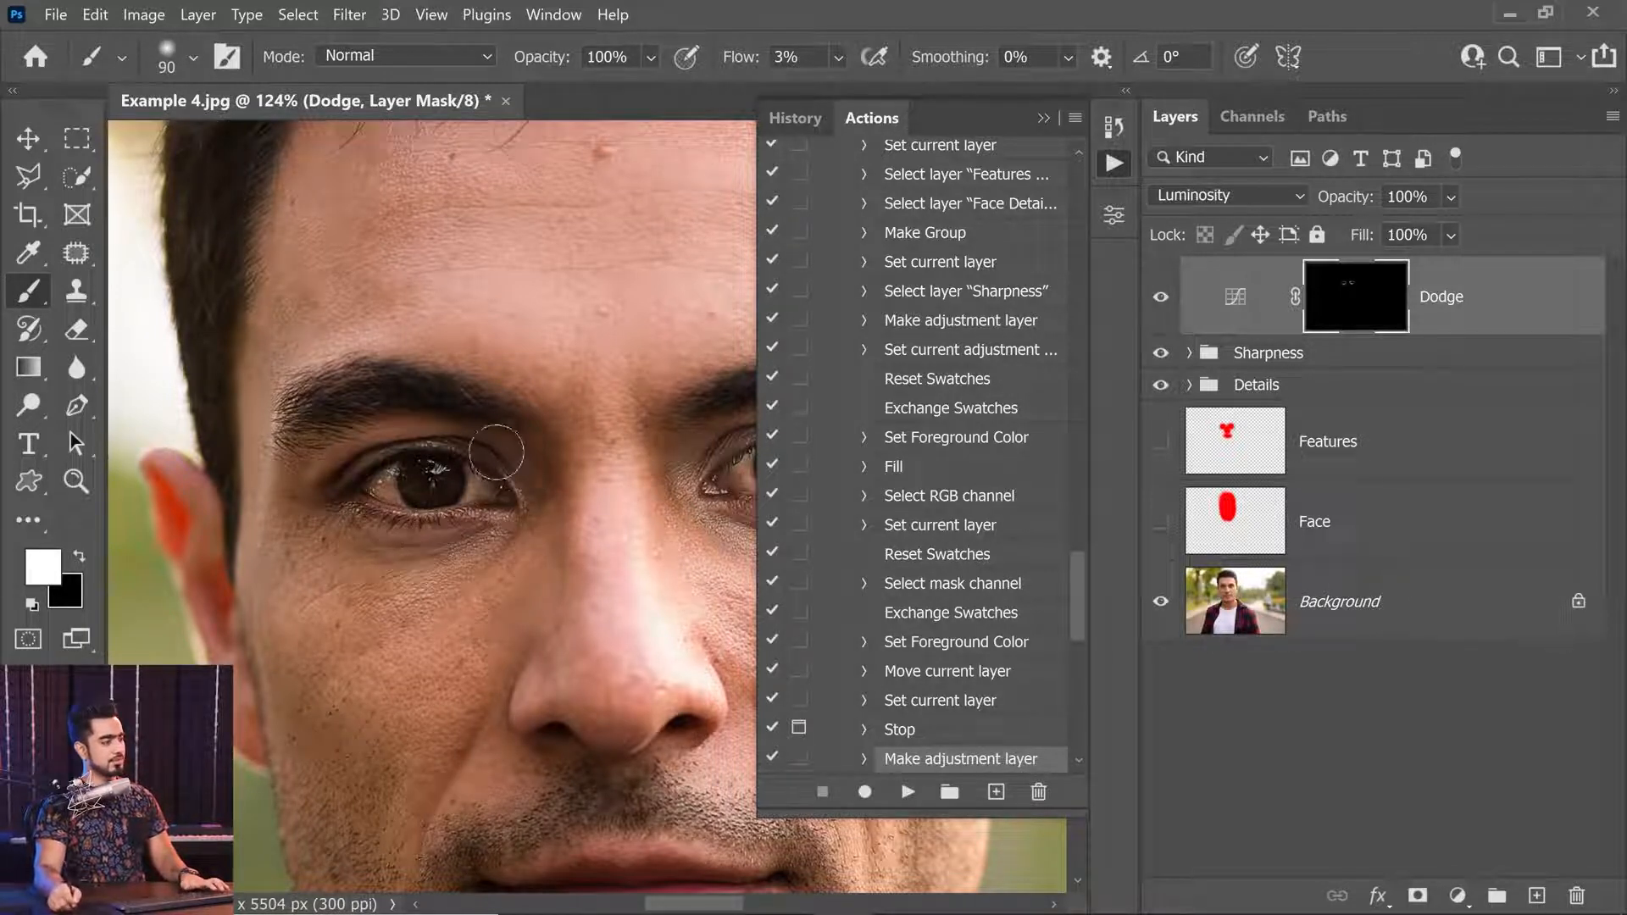
key(bracketleft)
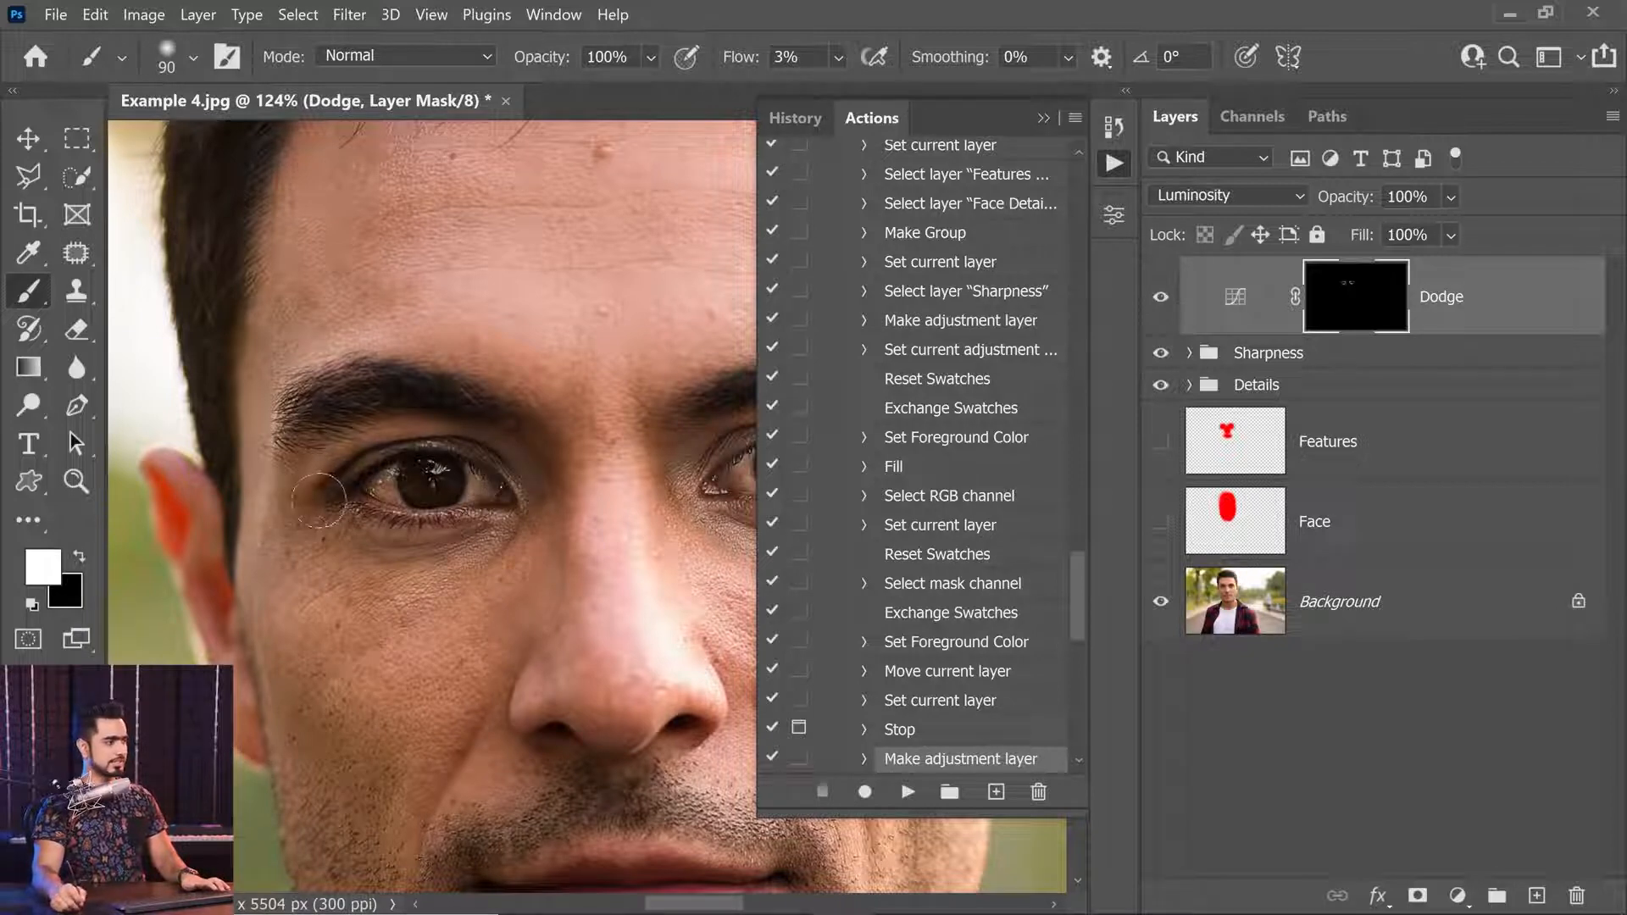
key(bracketleft)
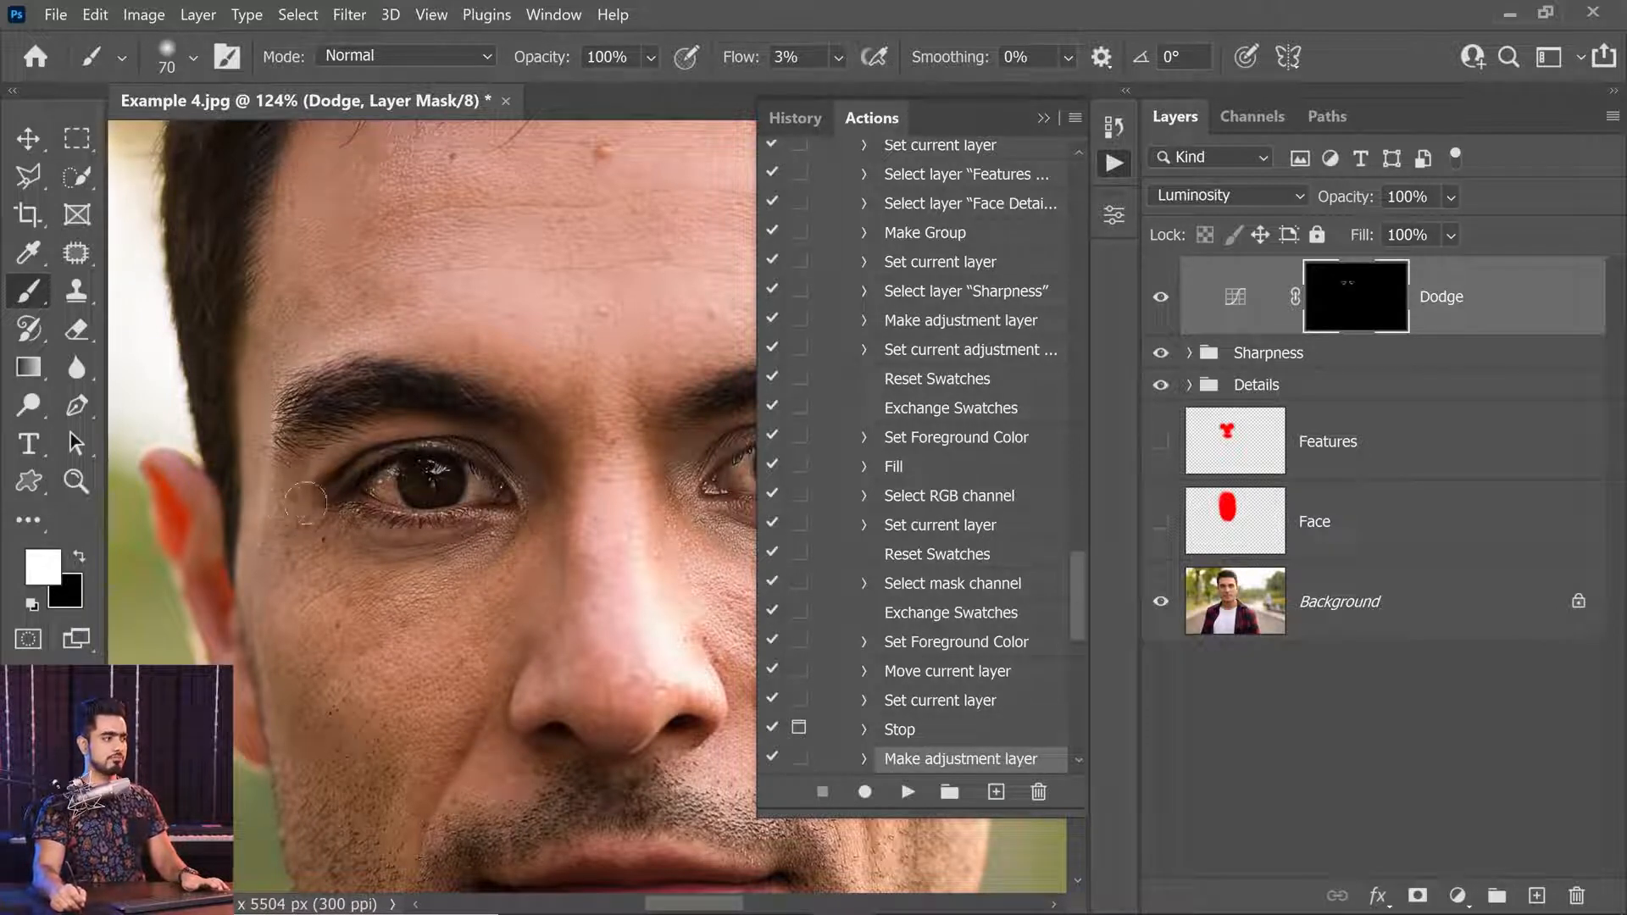
key(bracketleft)
key(bracketleft)
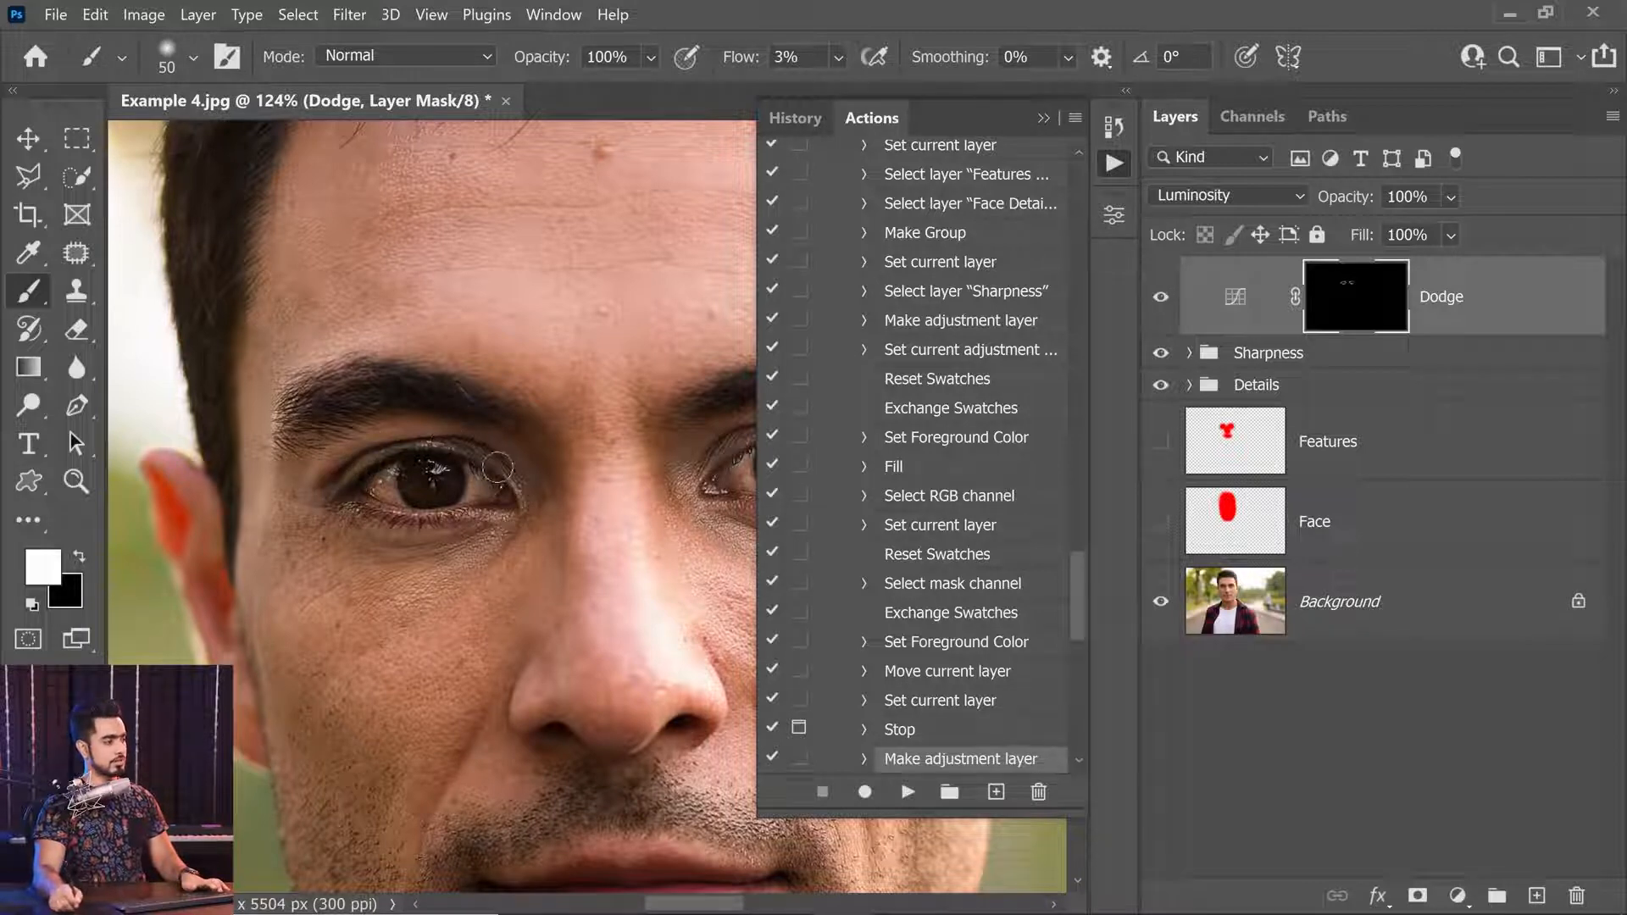
drag(514, 463, 488, 527)
Resume the action and continue past the Burn prompt without painting, letting it run to the end.
click(907, 791)
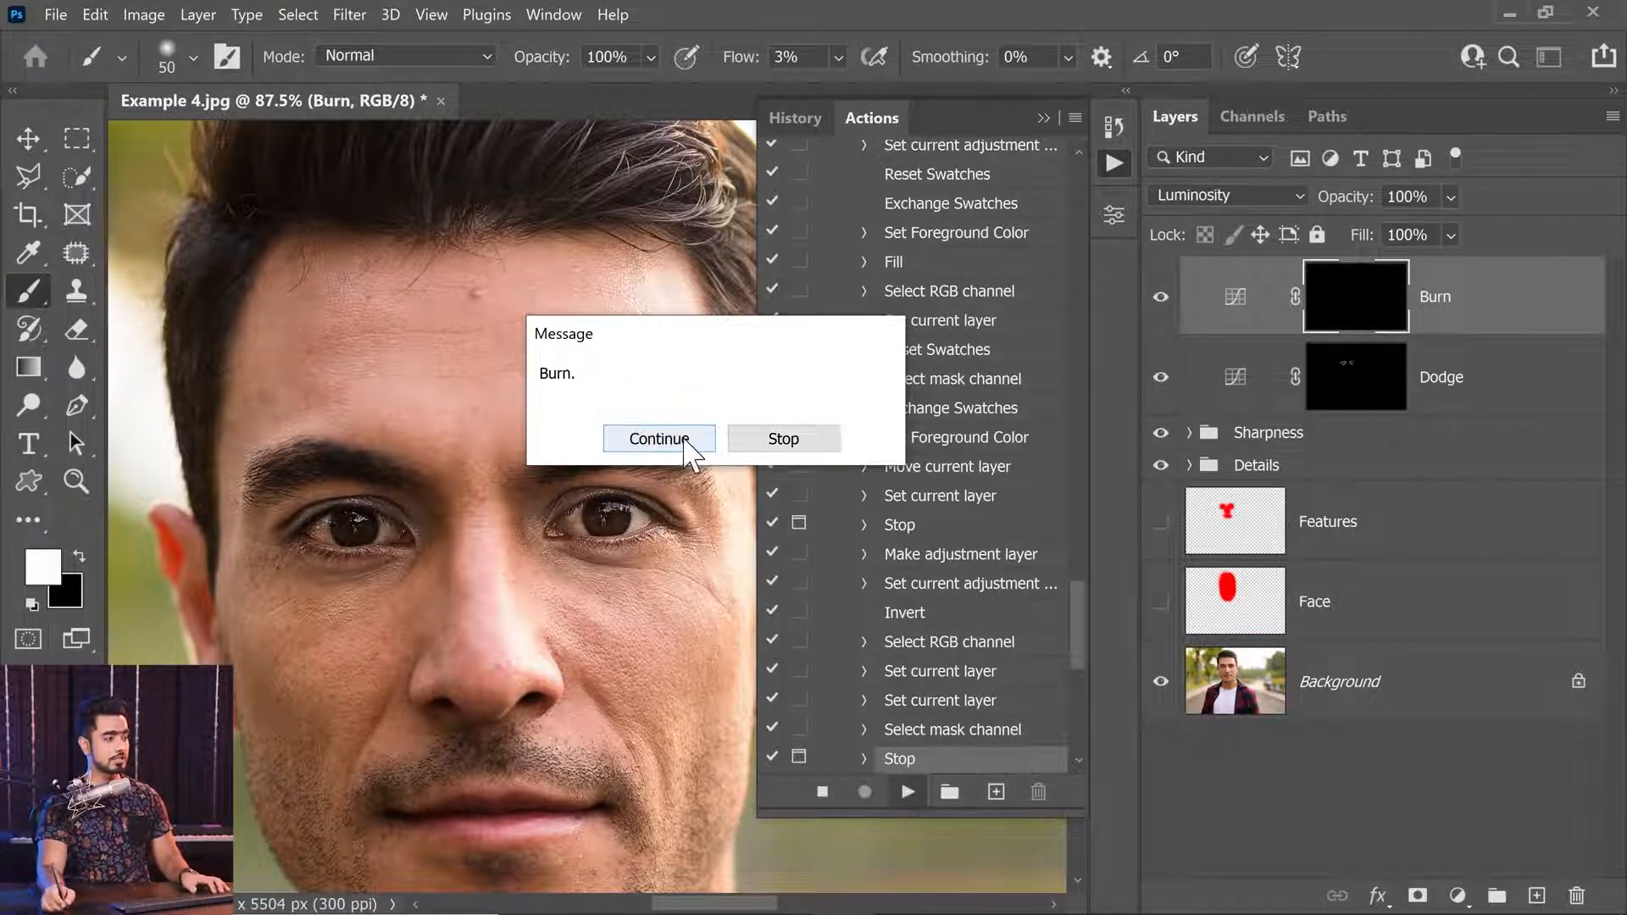
click(655, 450)
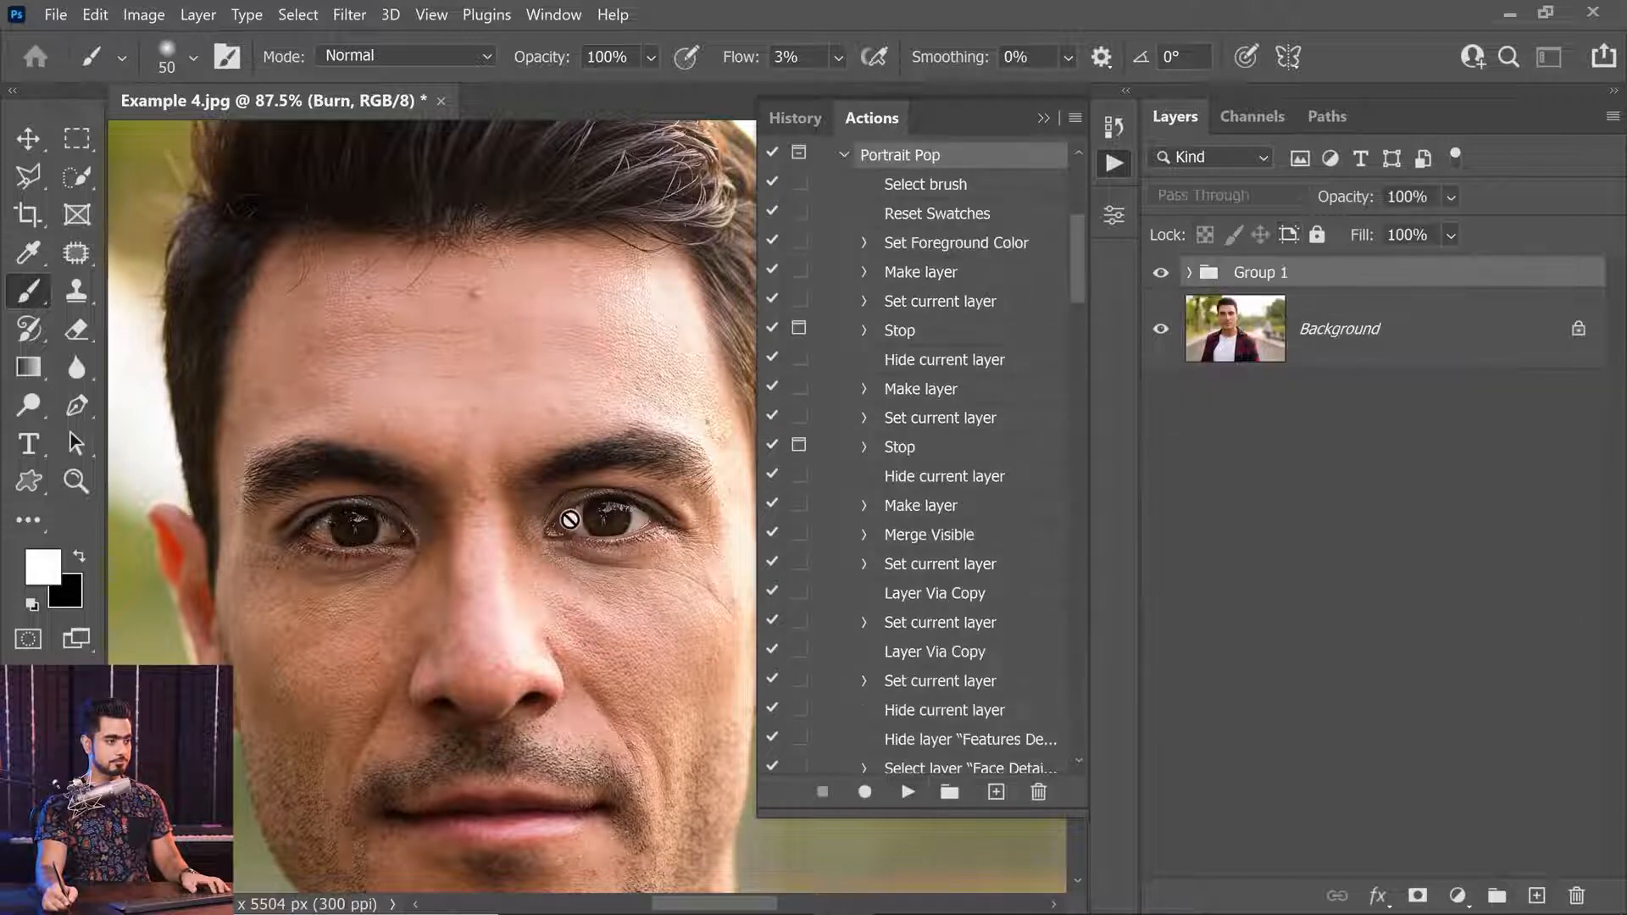
drag(588, 428, 534, 450)
Set the Portrait Dimension group's opacity to 40% and toggle its visibility to compare before and after.
click(1345, 197)
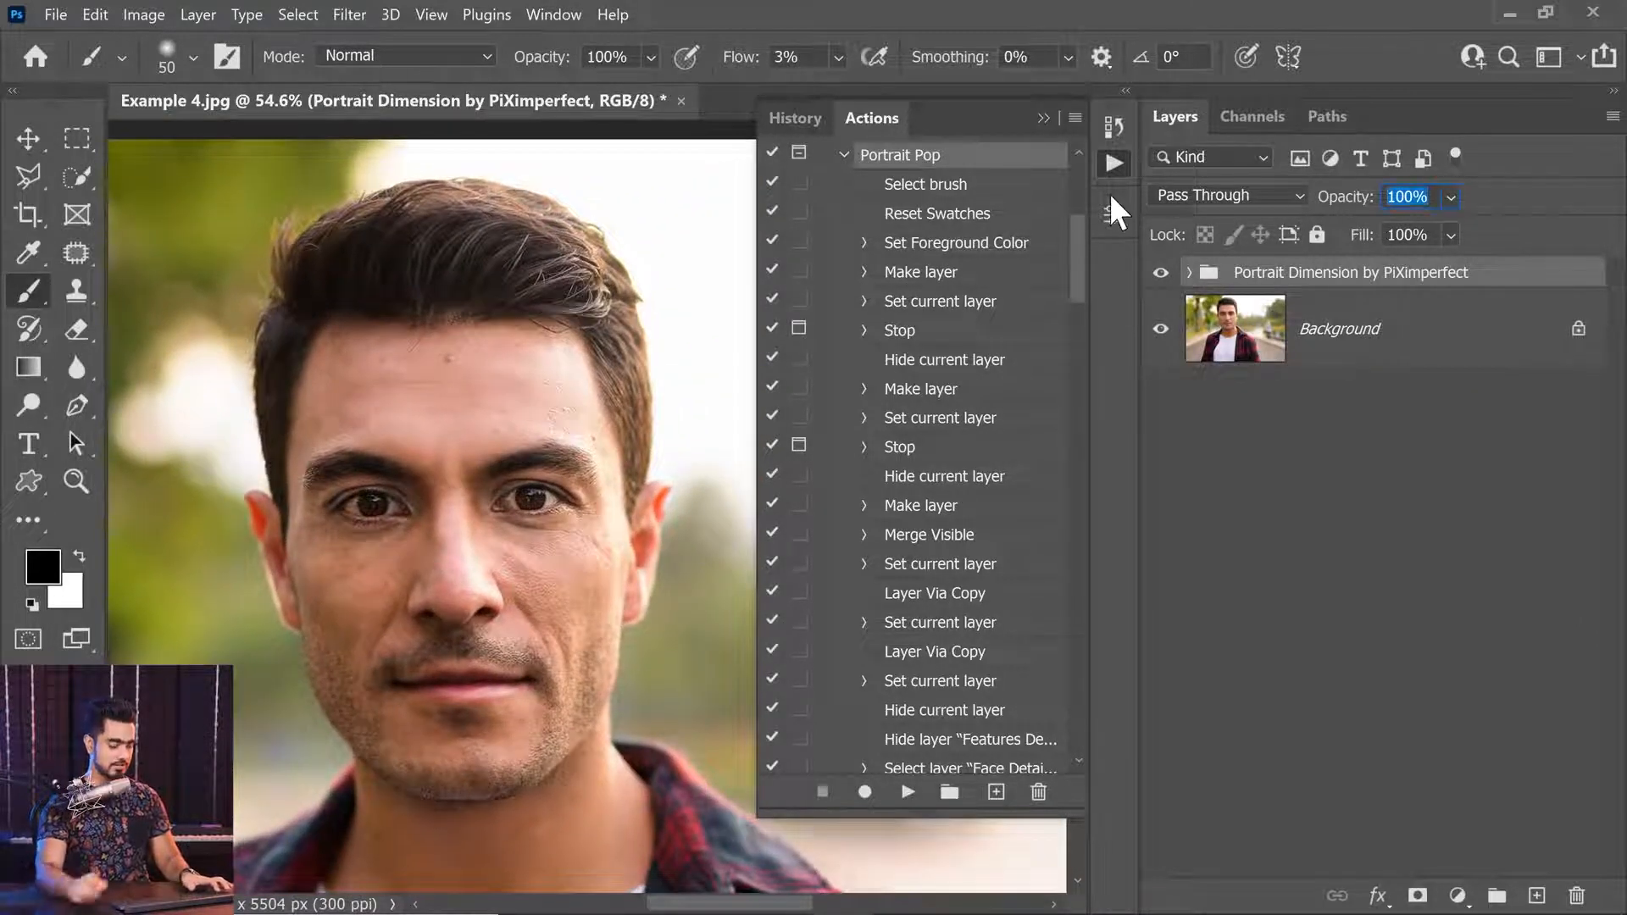
text(40)
key(Return)
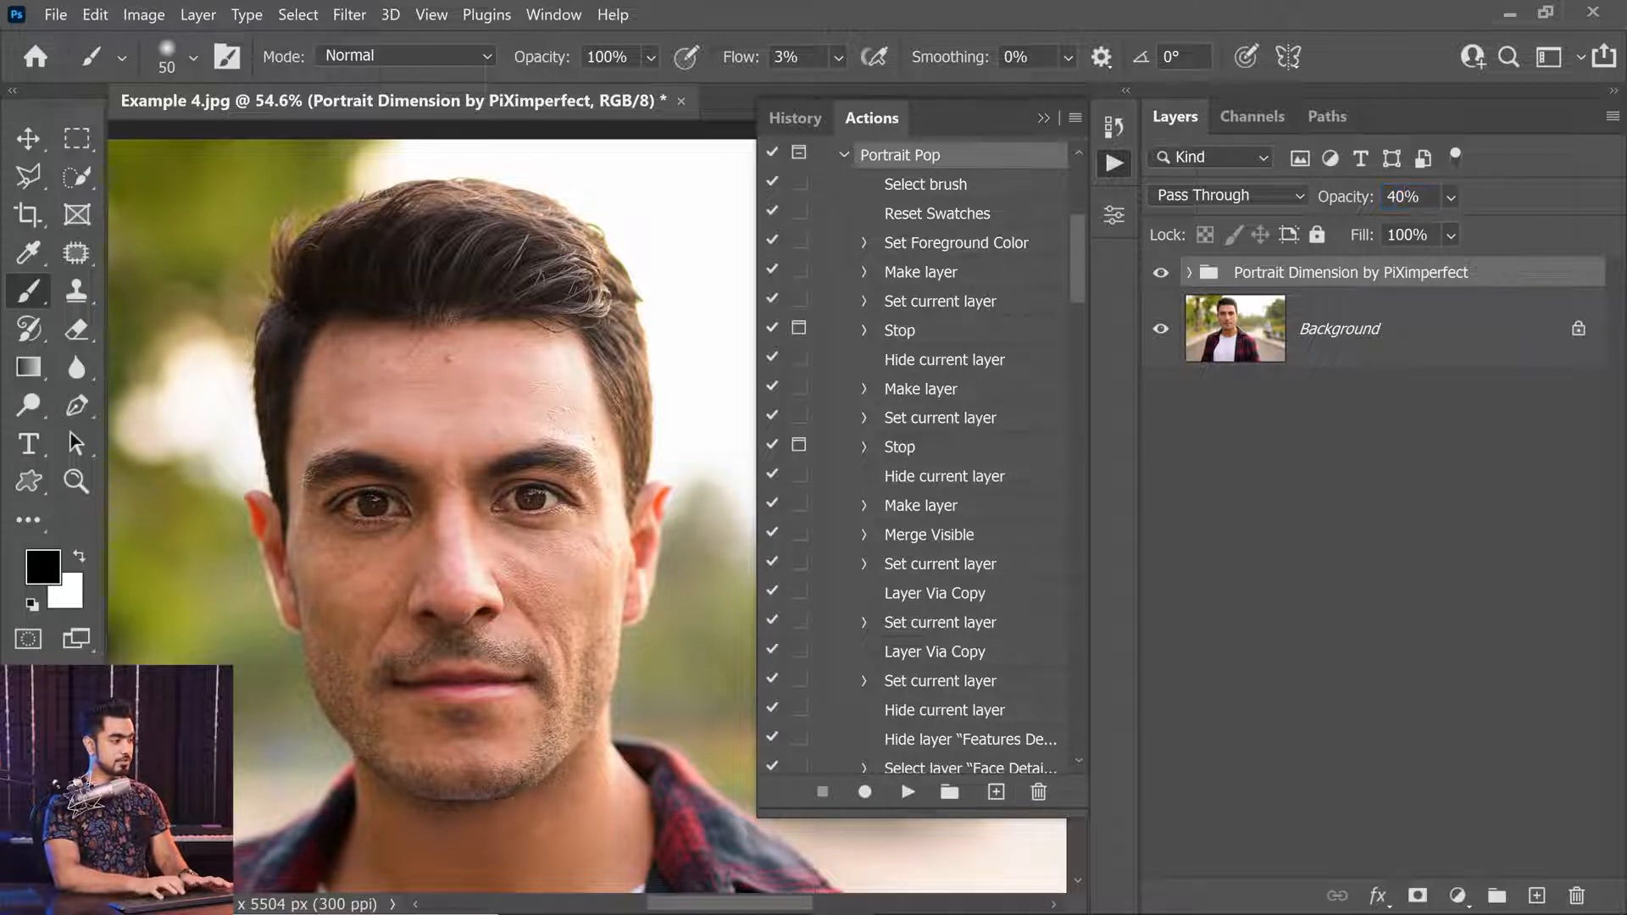
click(1163, 275)
click(1164, 278)
click(1164, 277)
click(1164, 277)
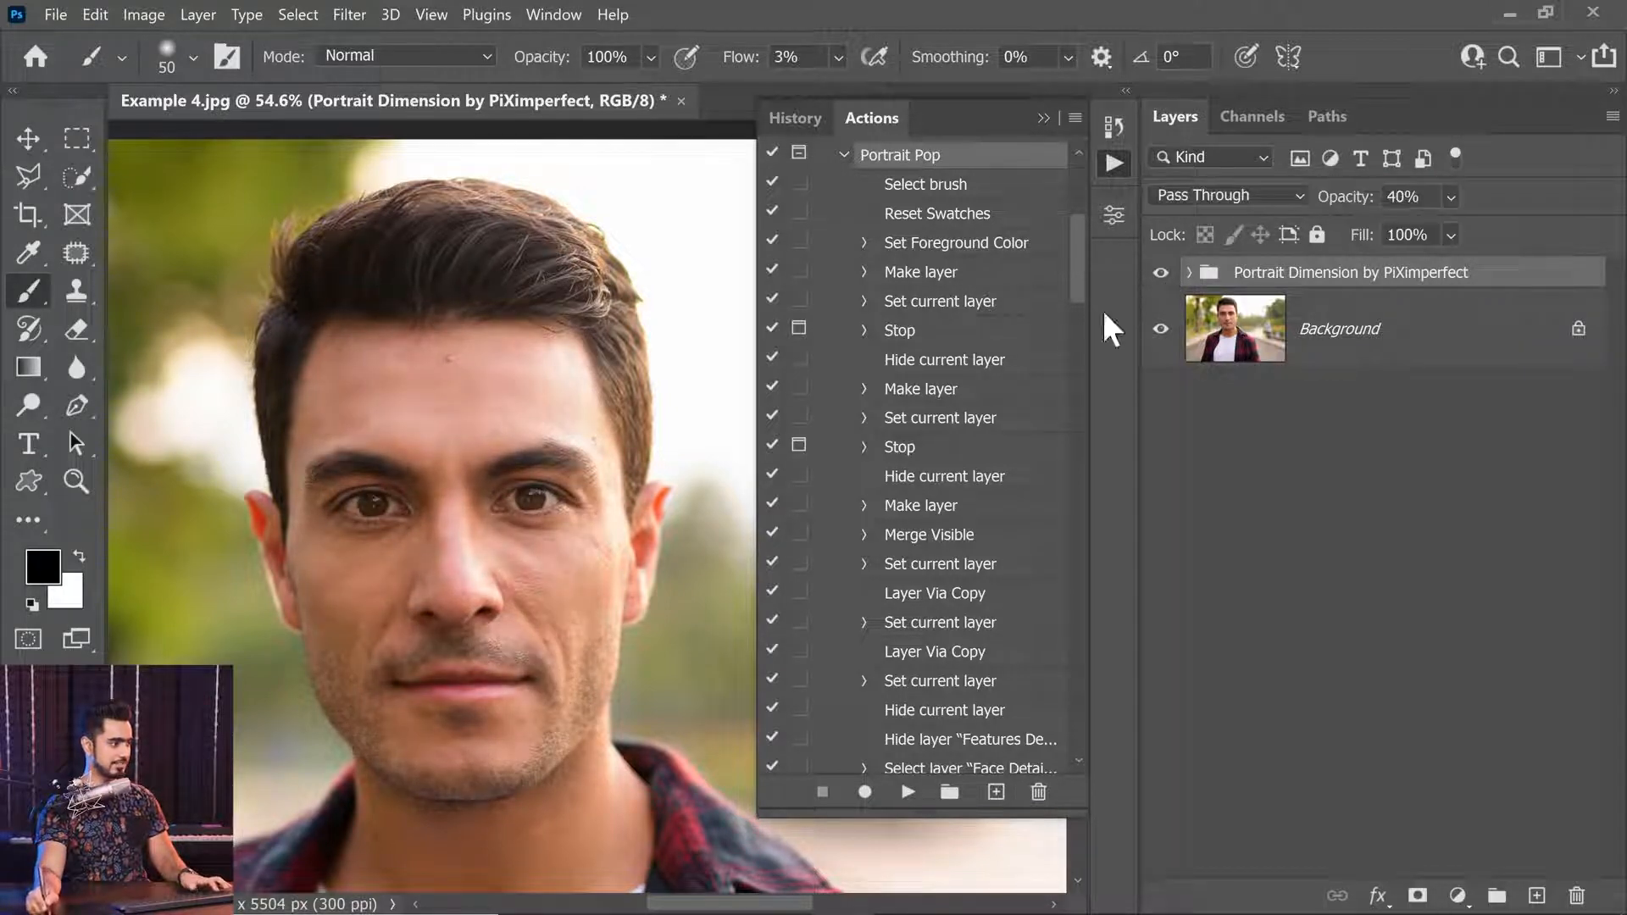
Set the Portrait Dimension group's opacity to 60%.
drag(584, 576, 648, 500)
drag(634, 445, 616, 444)
click(1346, 197)
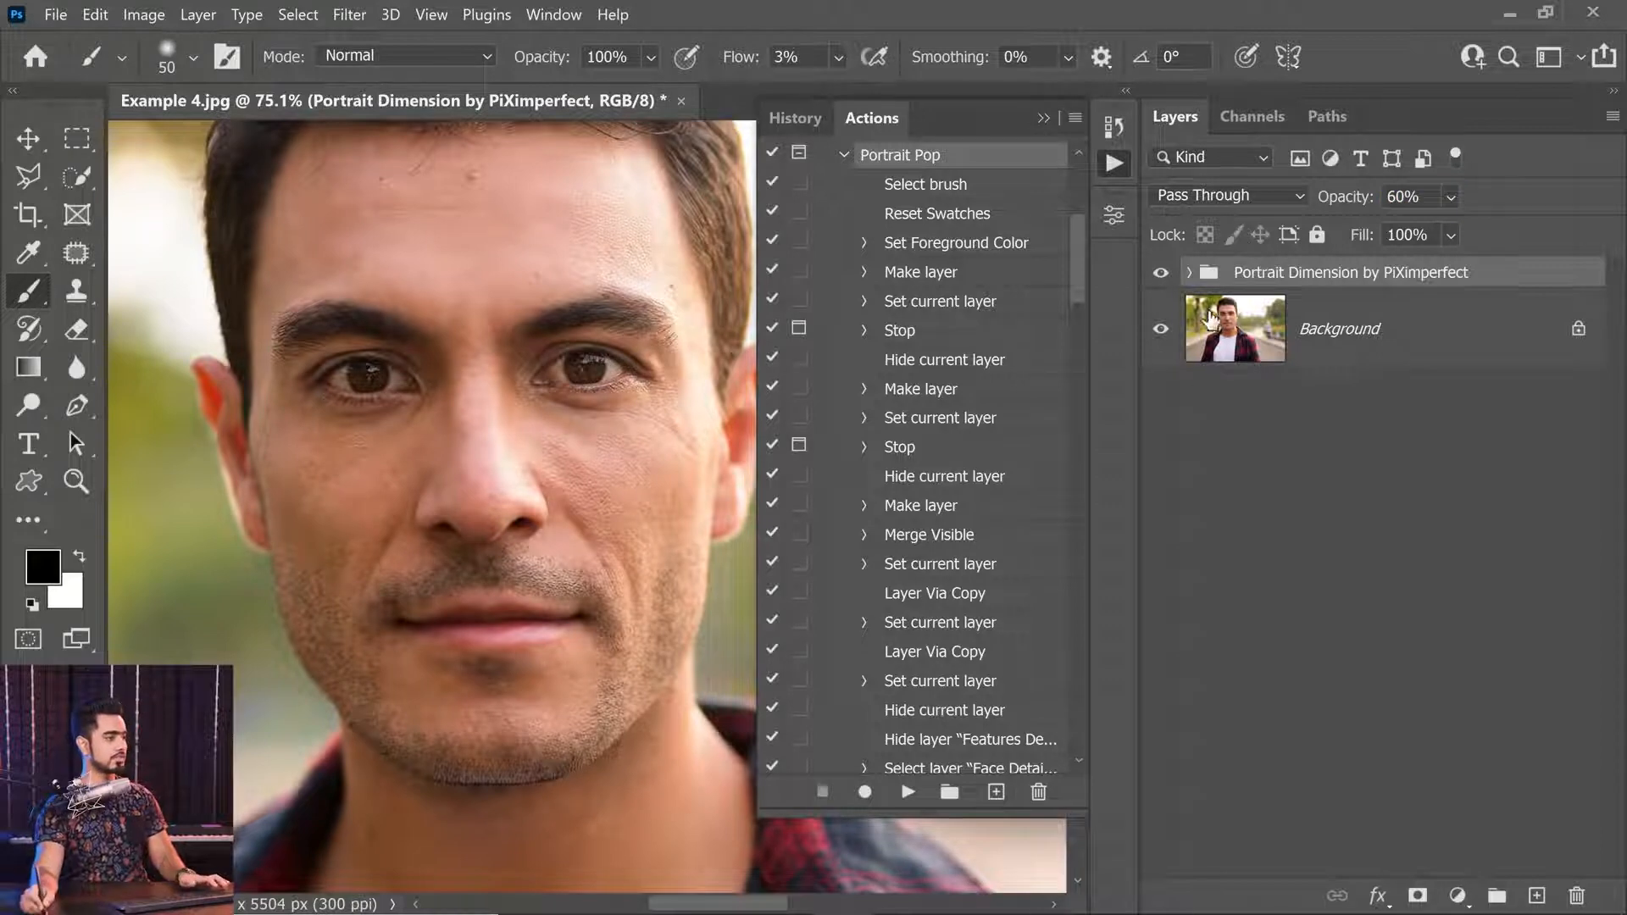
Compare the portrait with and without the Portrait Dimension group, both close up around the mouth and on the whole image.
click(1161, 273)
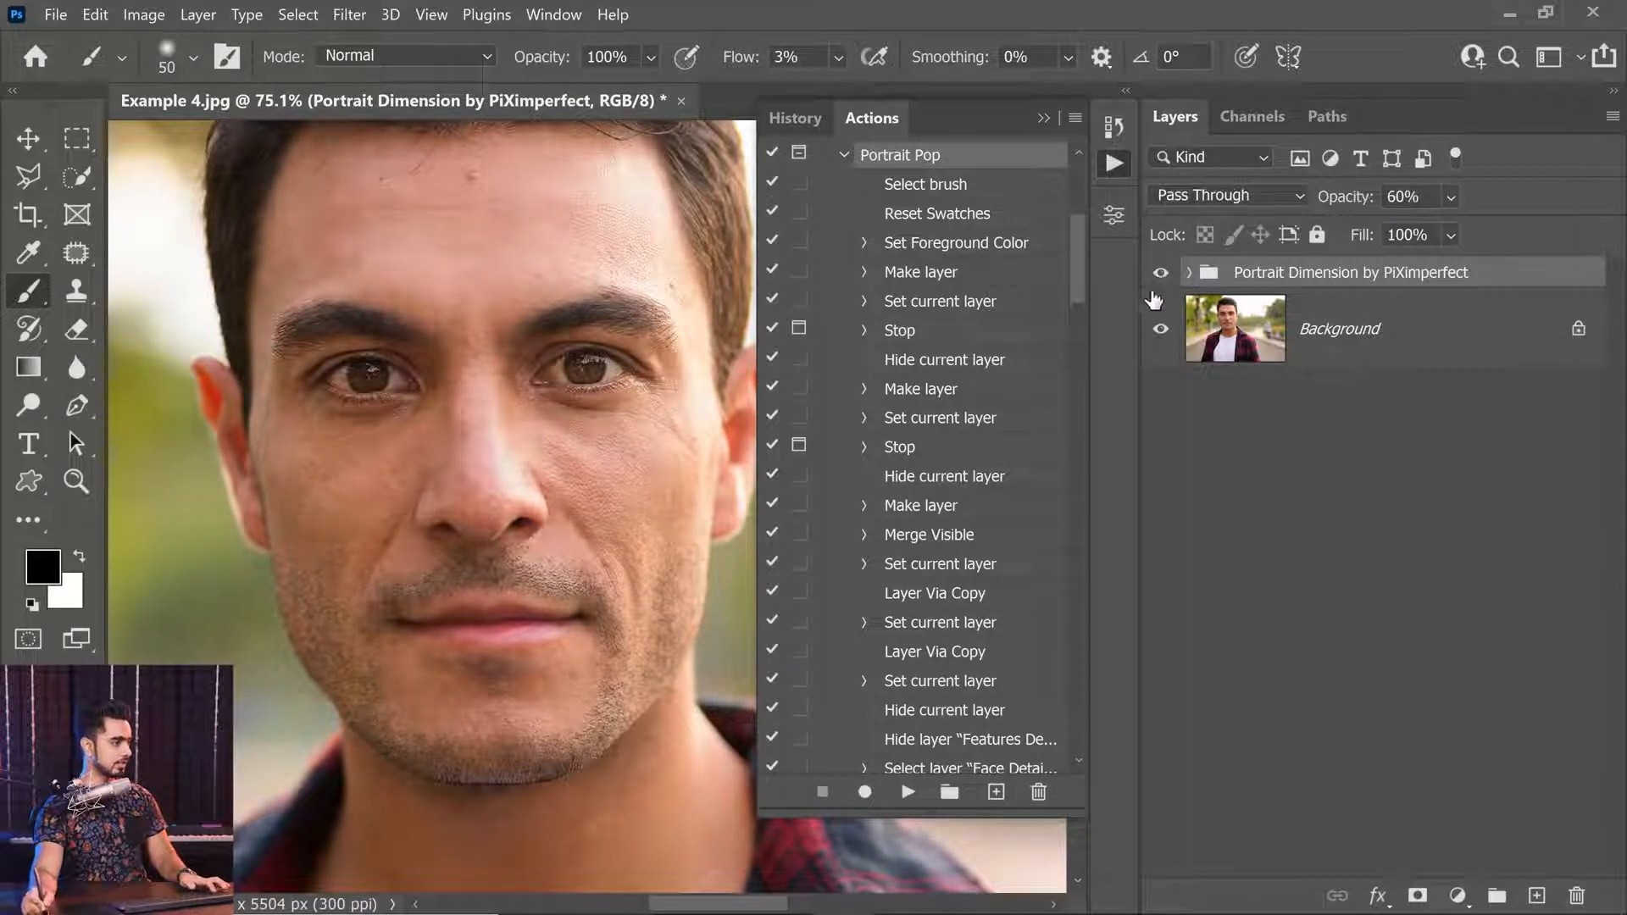
drag(602, 660, 658, 654)
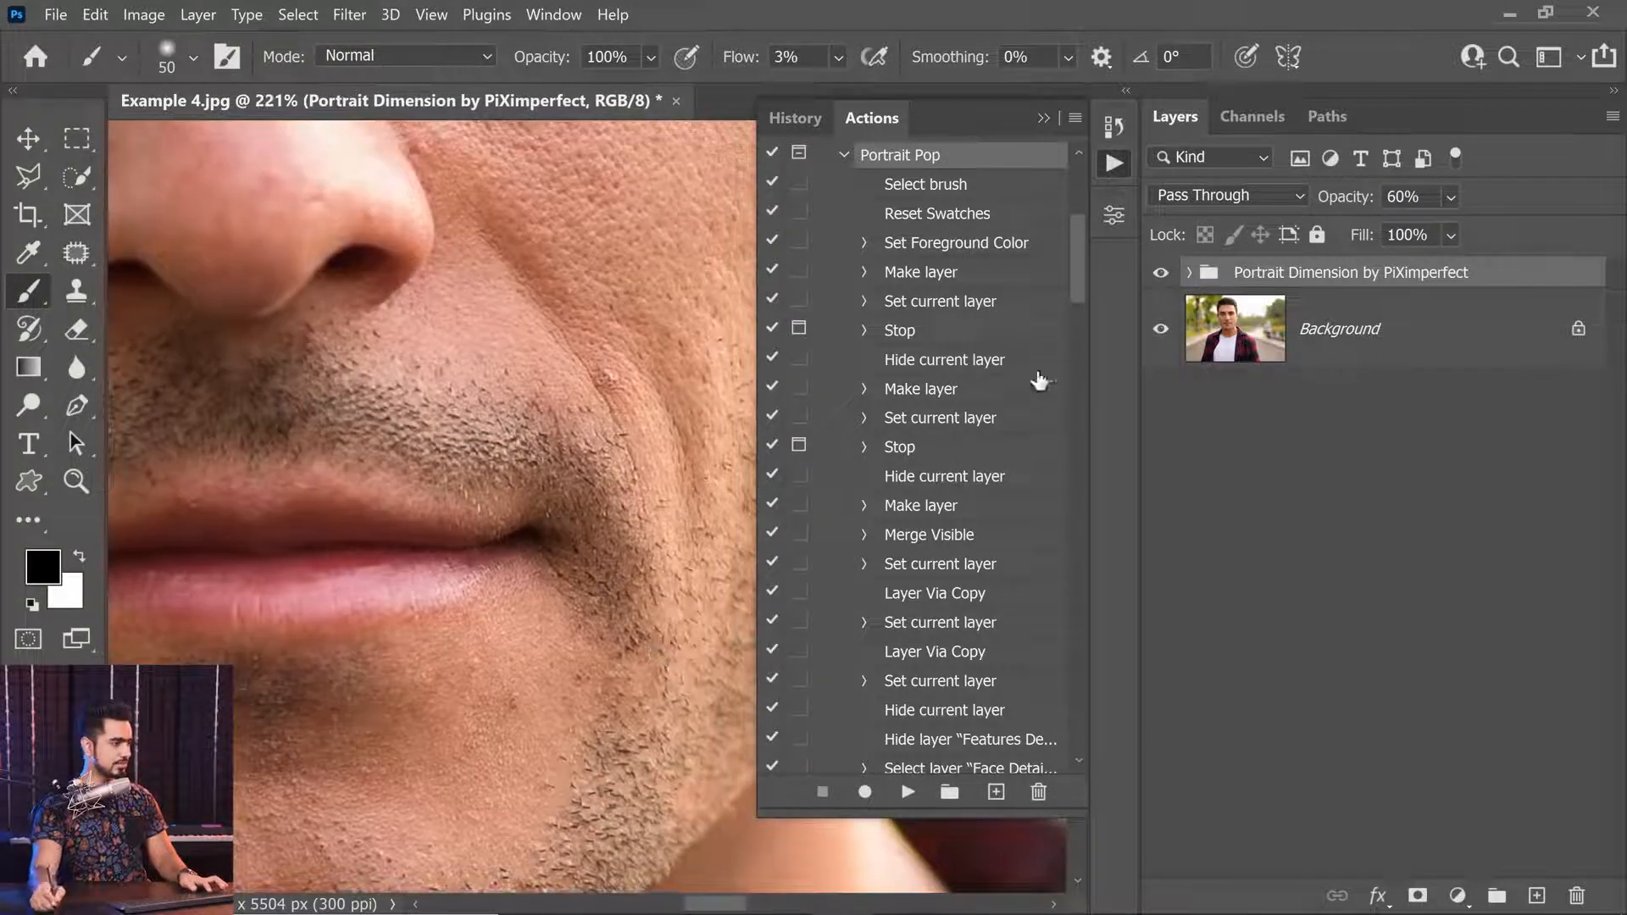
click(1160, 278)
click(1160, 278)
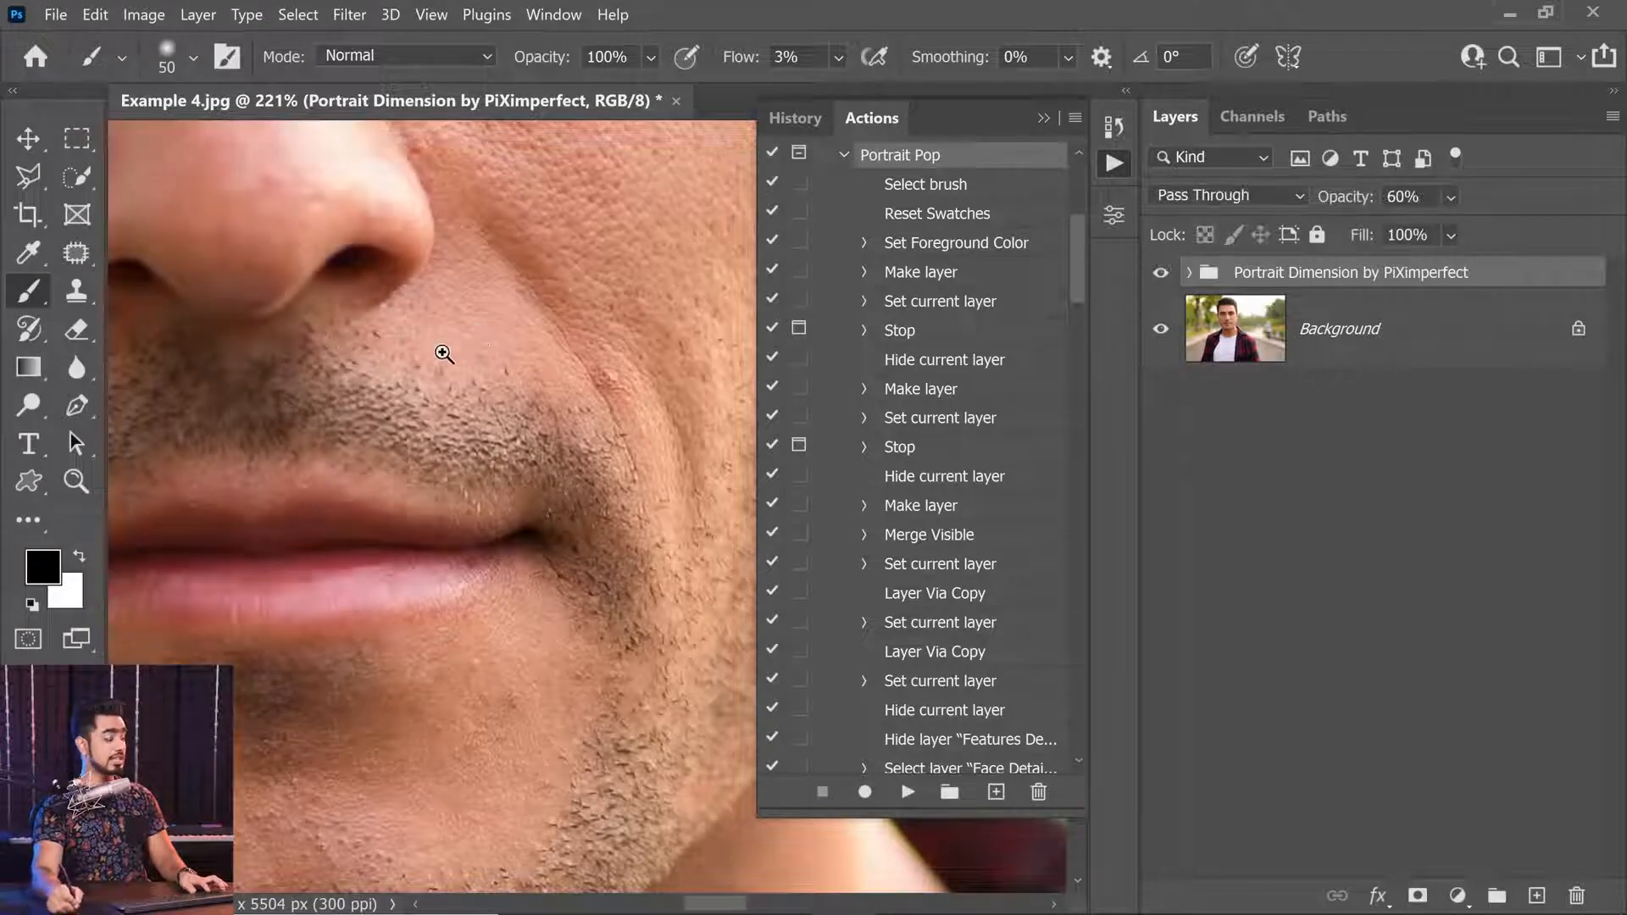
drag(514, 332, 457, 334)
drag(475, 247, 484, 379)
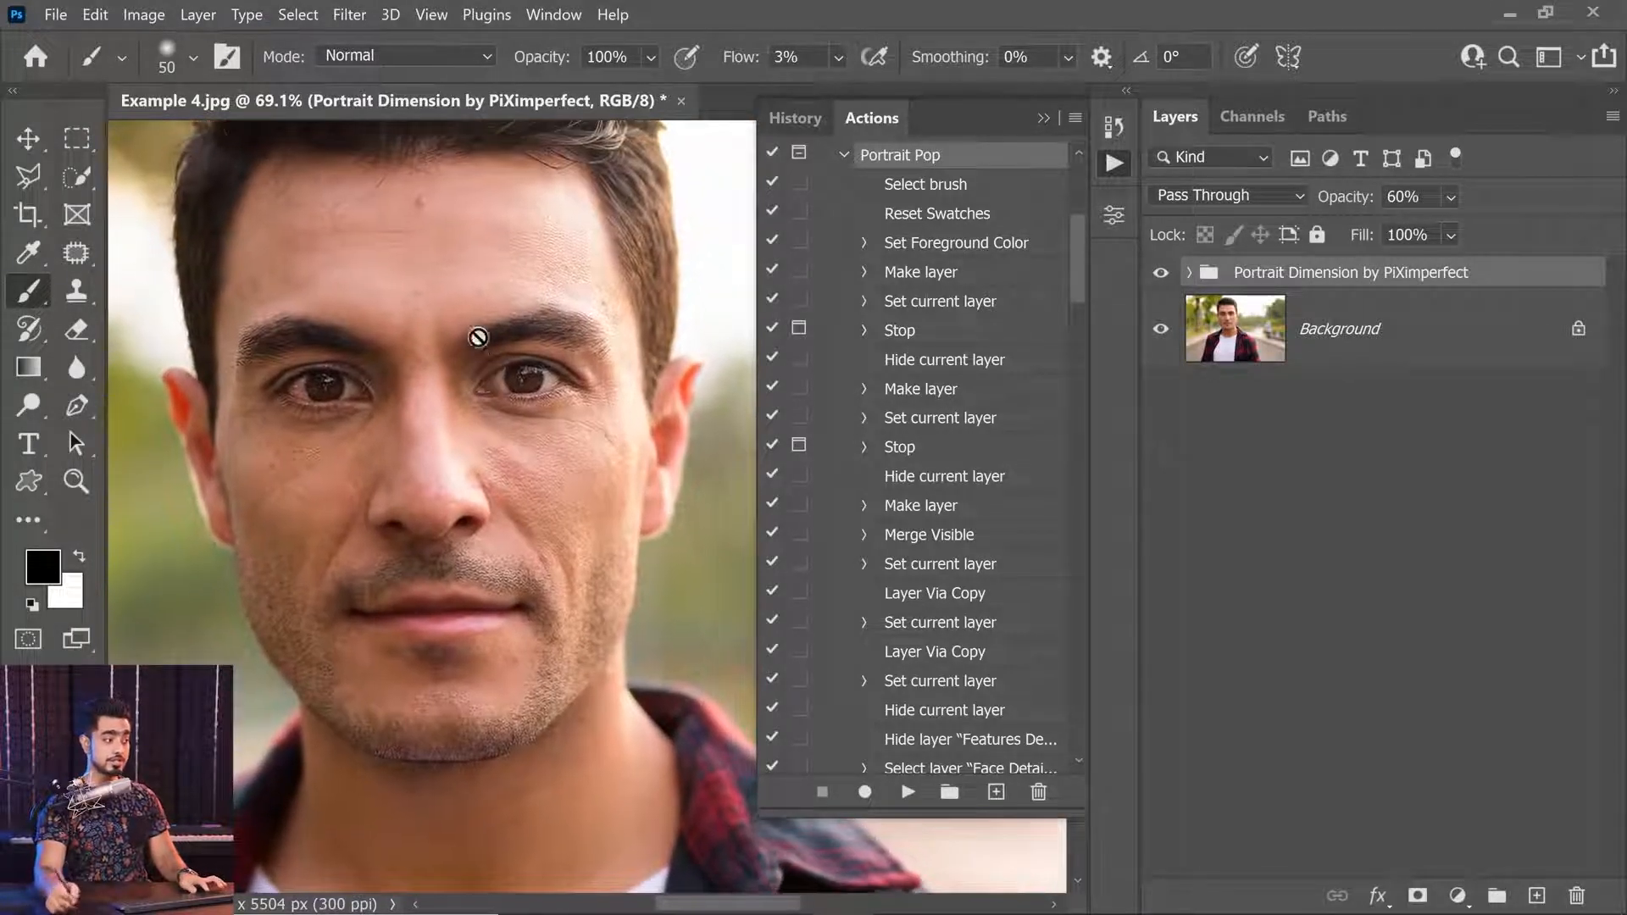
key(ctrl+0)
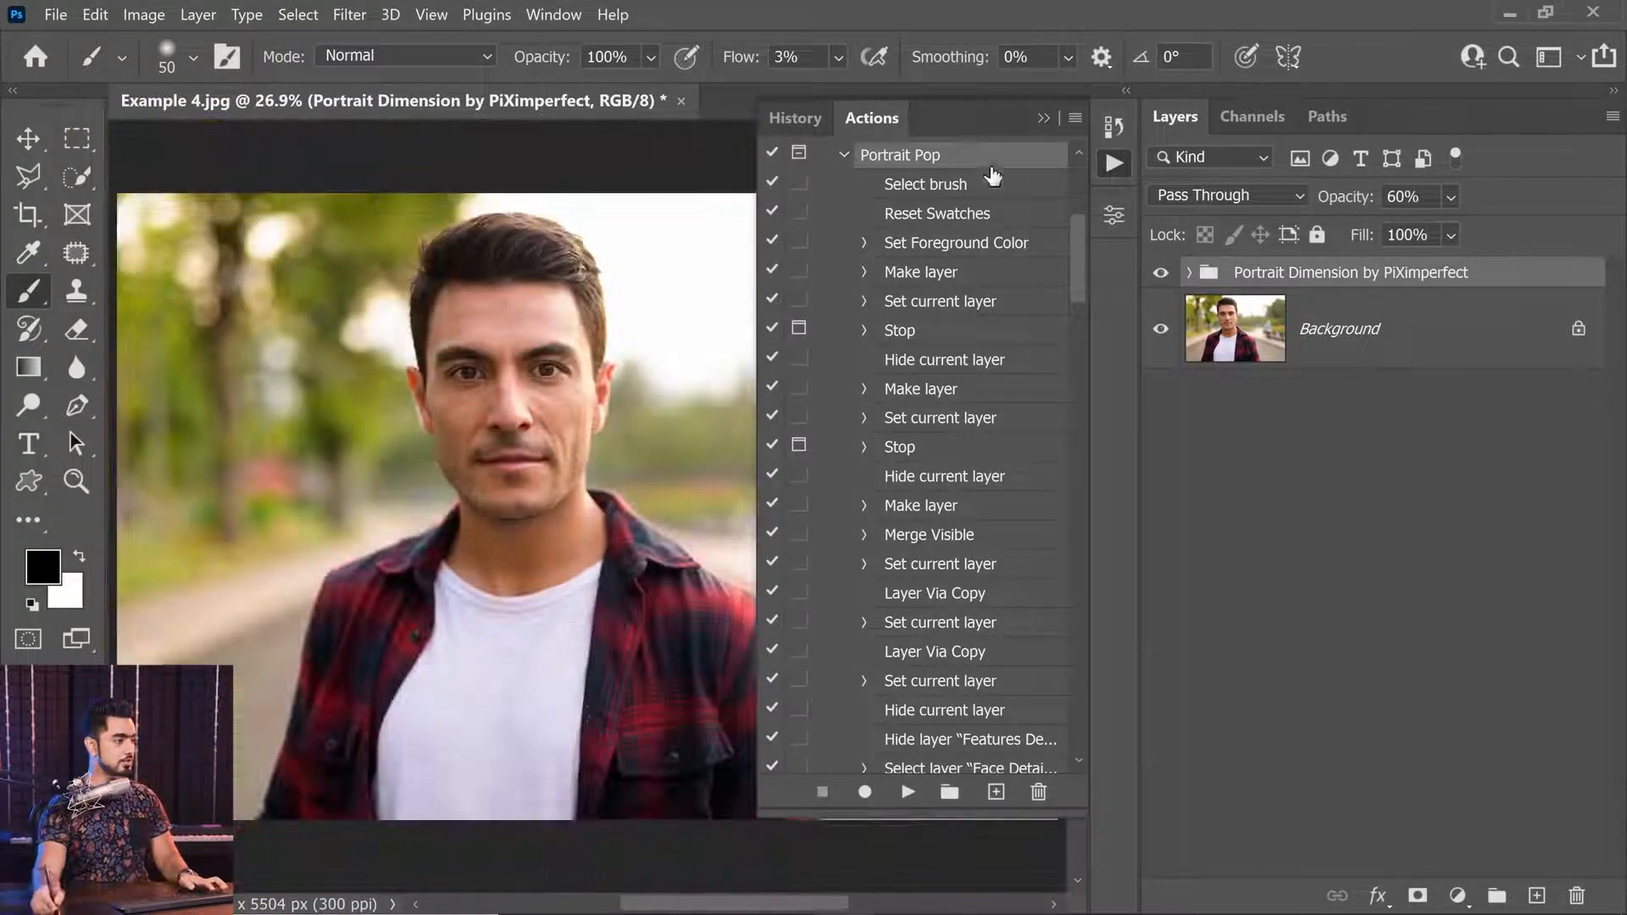
click(1043, 120)
click(1161, 274)
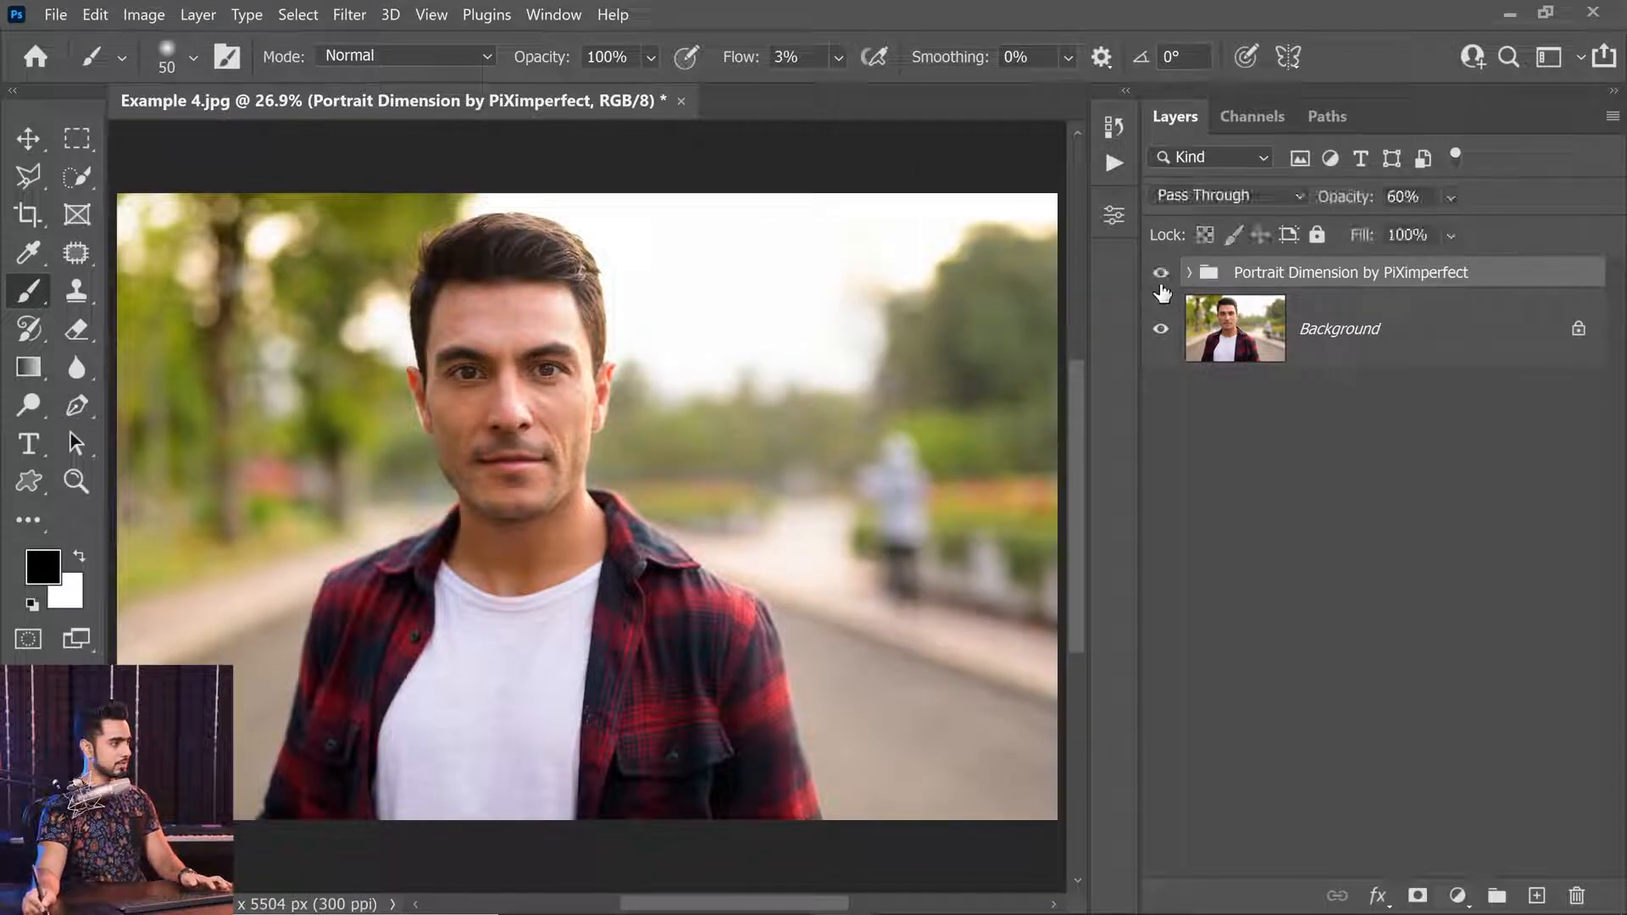
click(1160, 277)
click(1161, 276)
click(1160, 276)
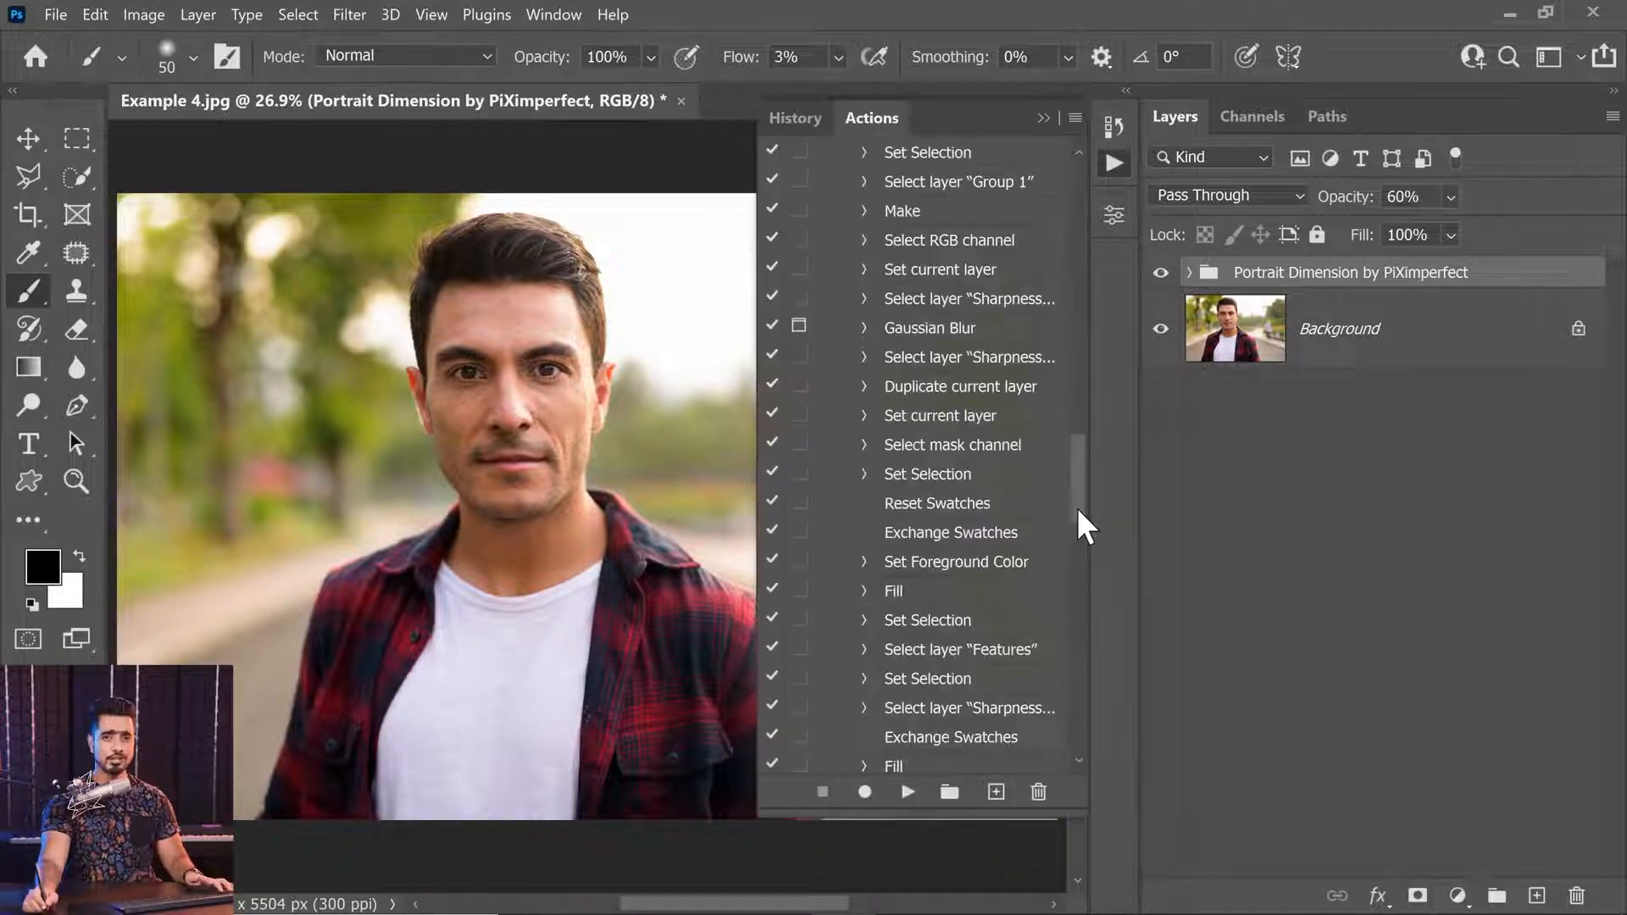
Open a new stop message for insertion after the final Show current layer command of the Portrait Pop action.
drag(1077, 508, 1066, 754)
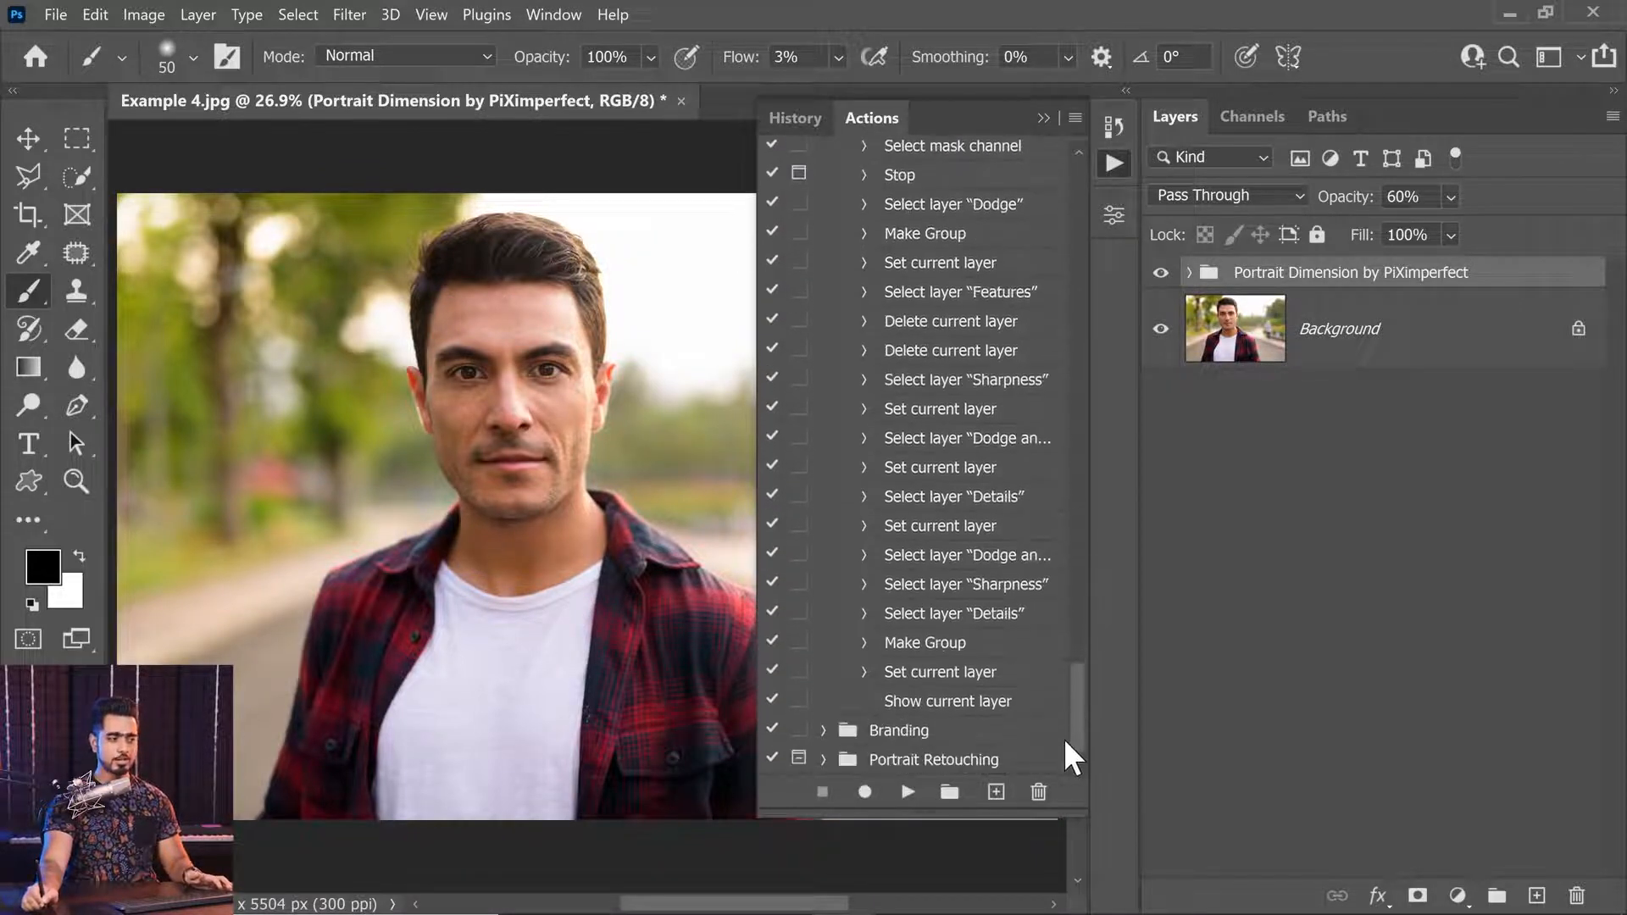
click(1001, 702)
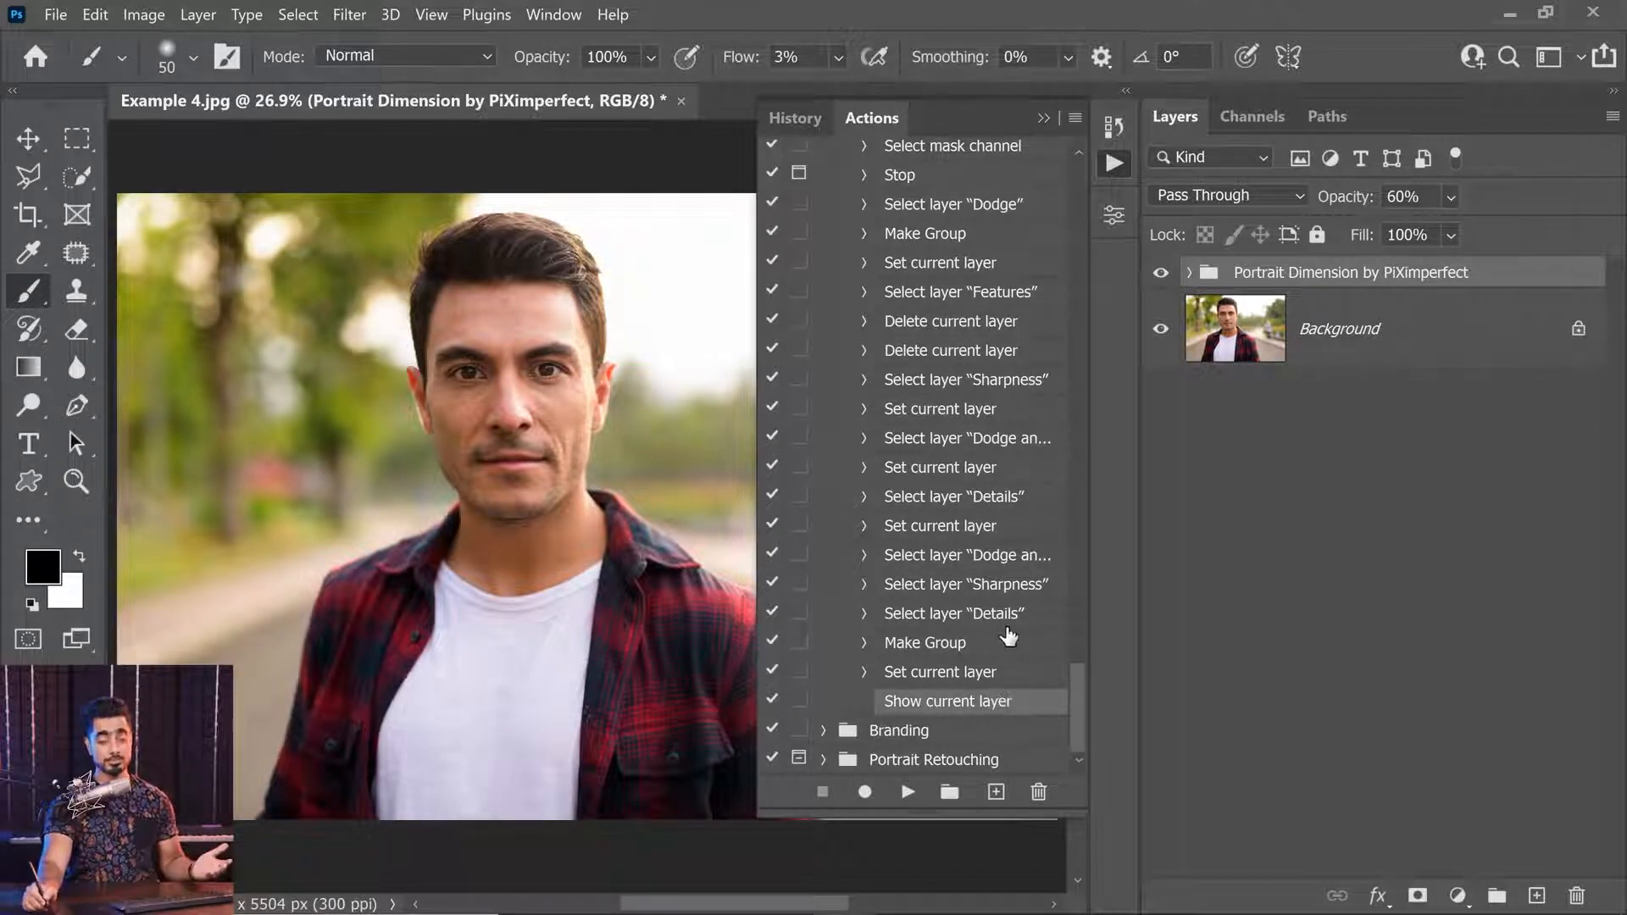
click(1074, 119)
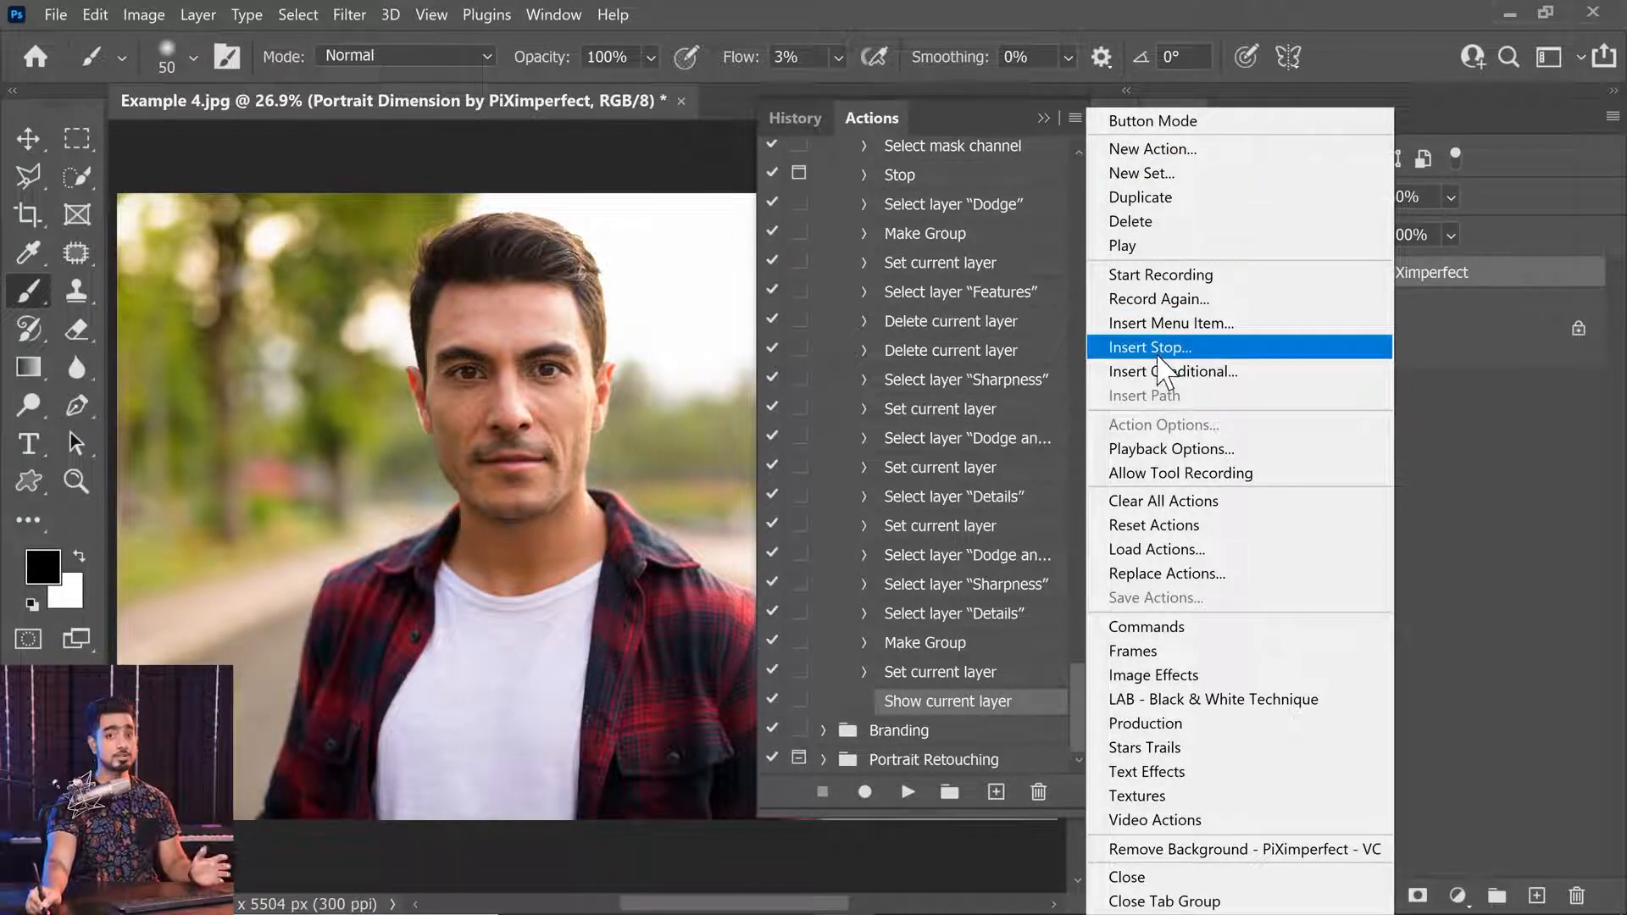
click(1162, 349)
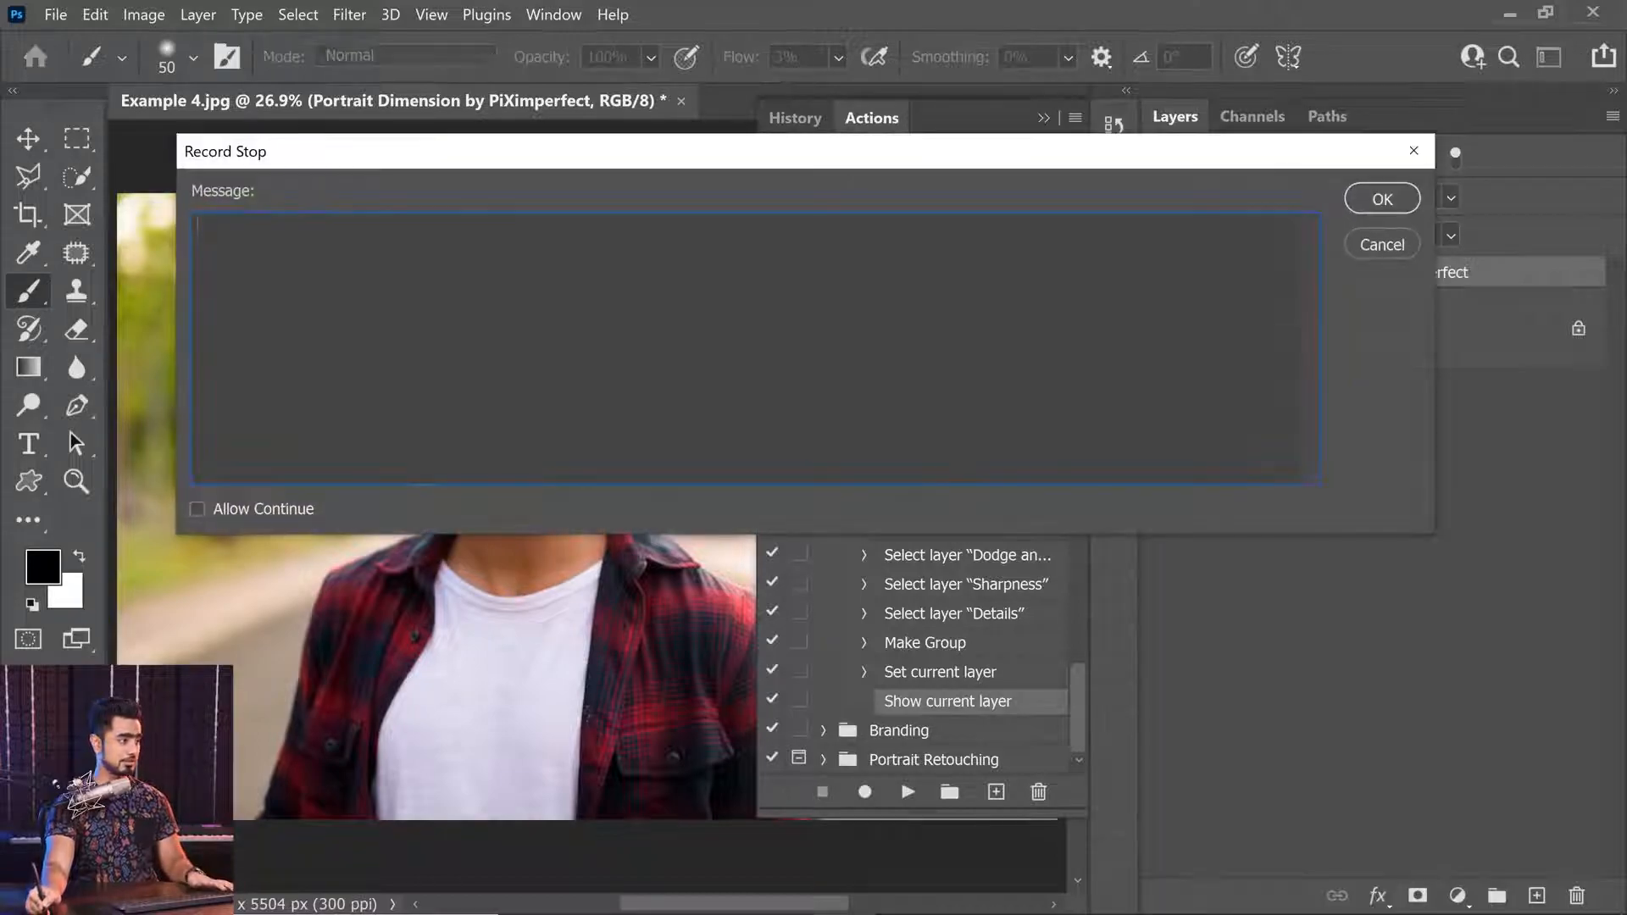